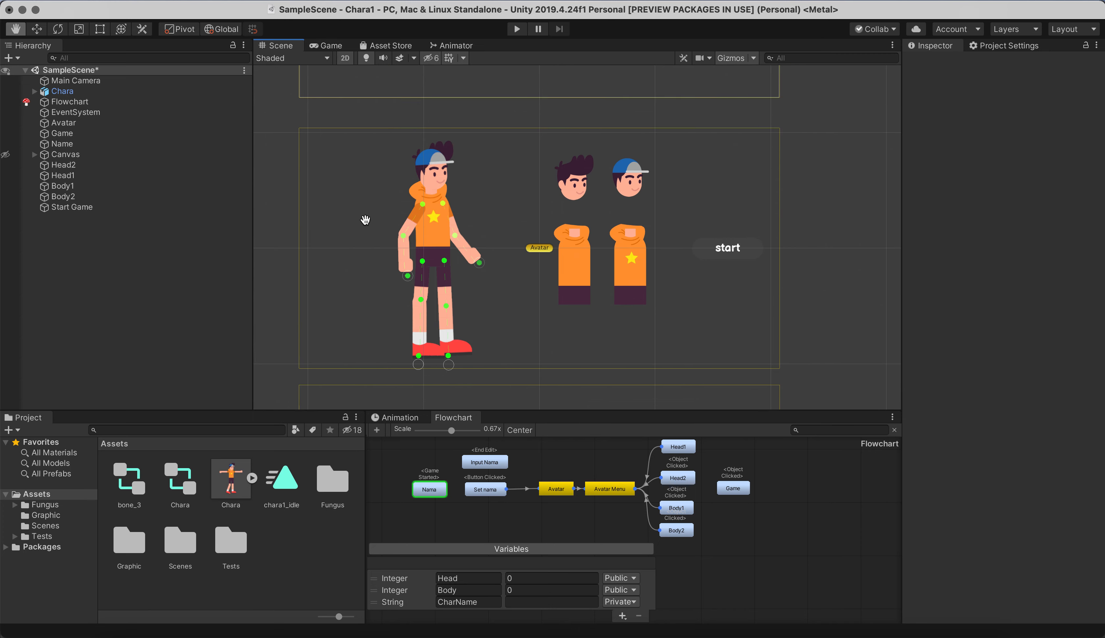
Run the game, enter and save the character's name, and advance through the dialogs to the avatar selection
{"action": "key", "text": "t"}
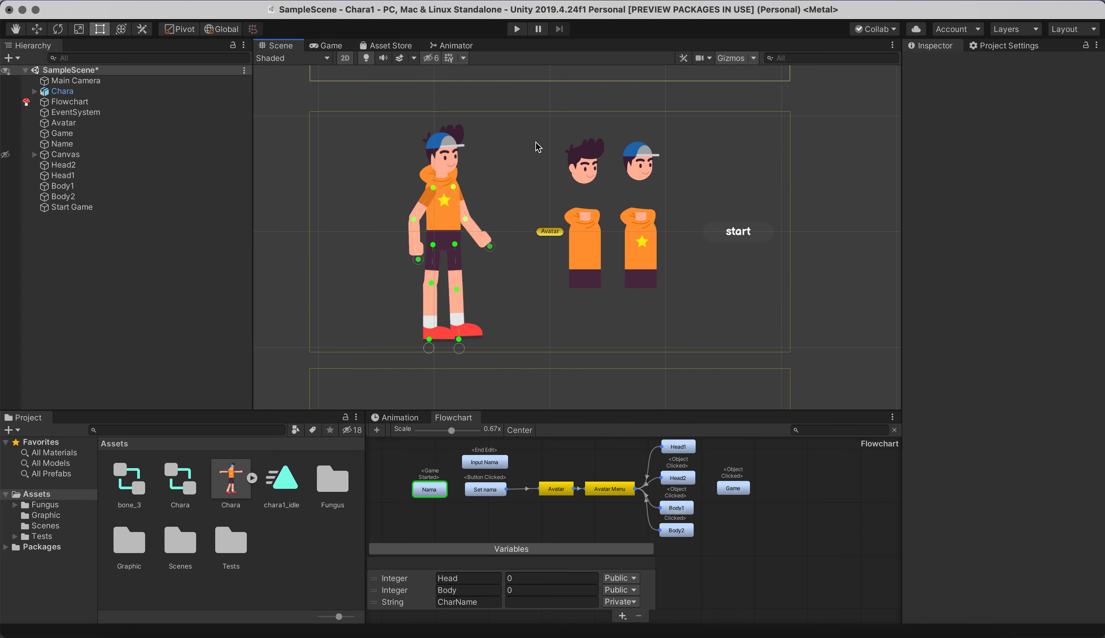
{"action": "left_click", "coordinate": [518, 30]}
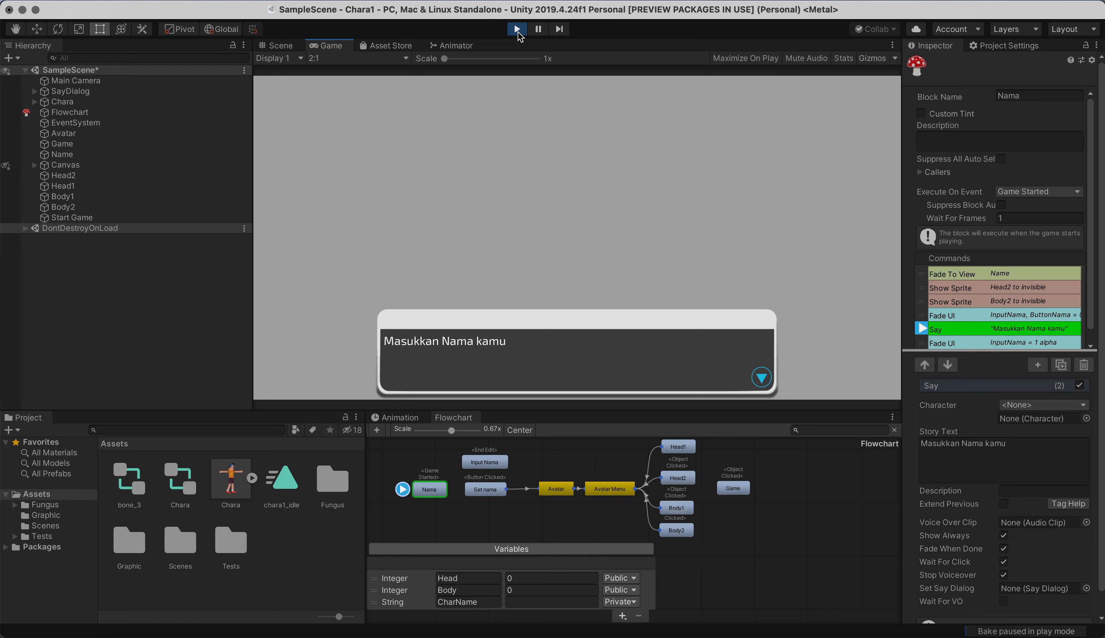
{"action": "left_click", "coordinate": [546, 325]}
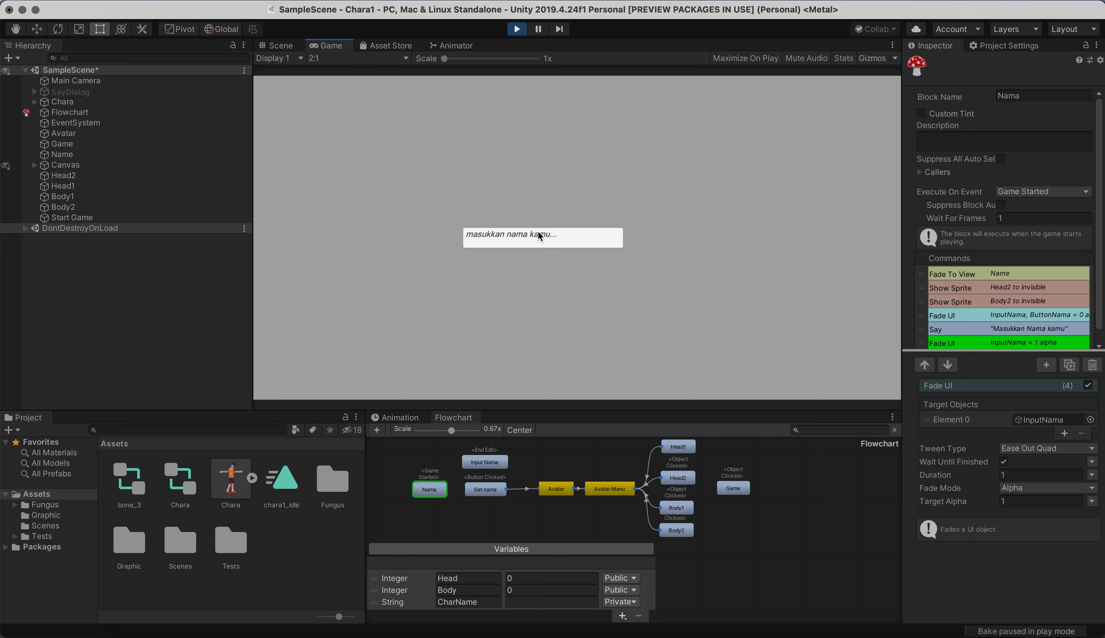
{"action": "type", "text": "Darma"}
{"action": "key", "text": "Return"}
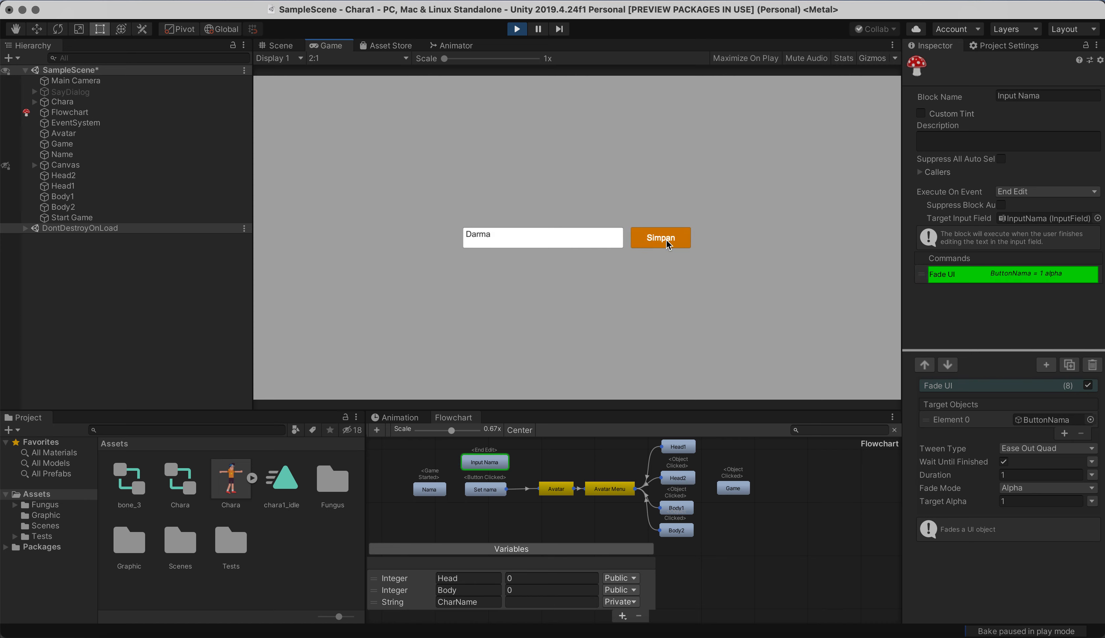
{"action": "left_click", "coordinate": [667, 243]}
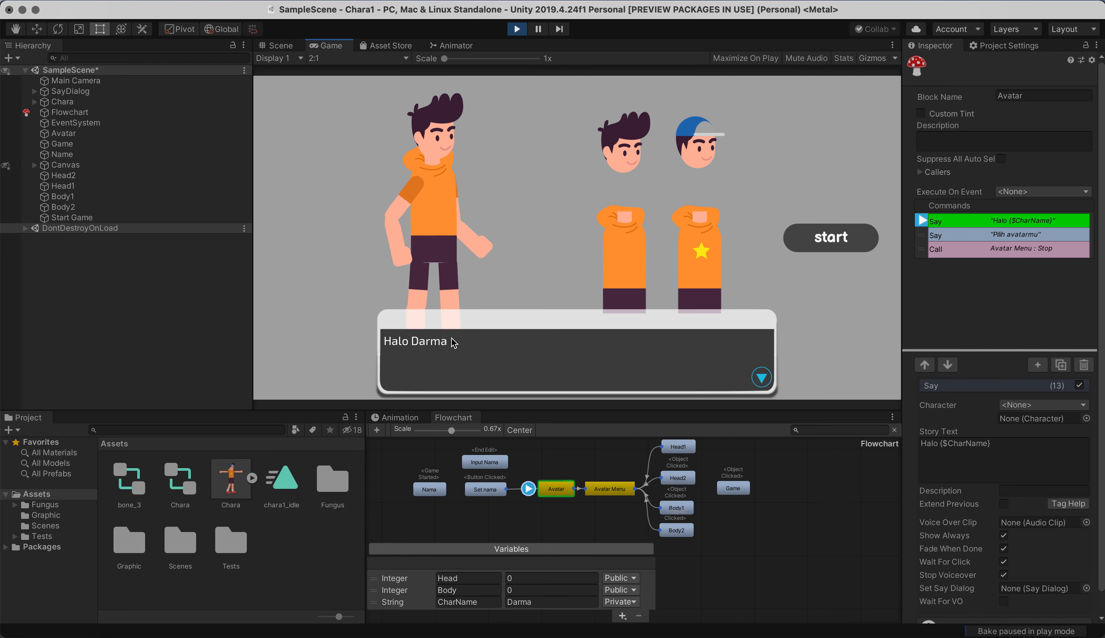
{"action": "left_click", "coordinate": [488, 275]}
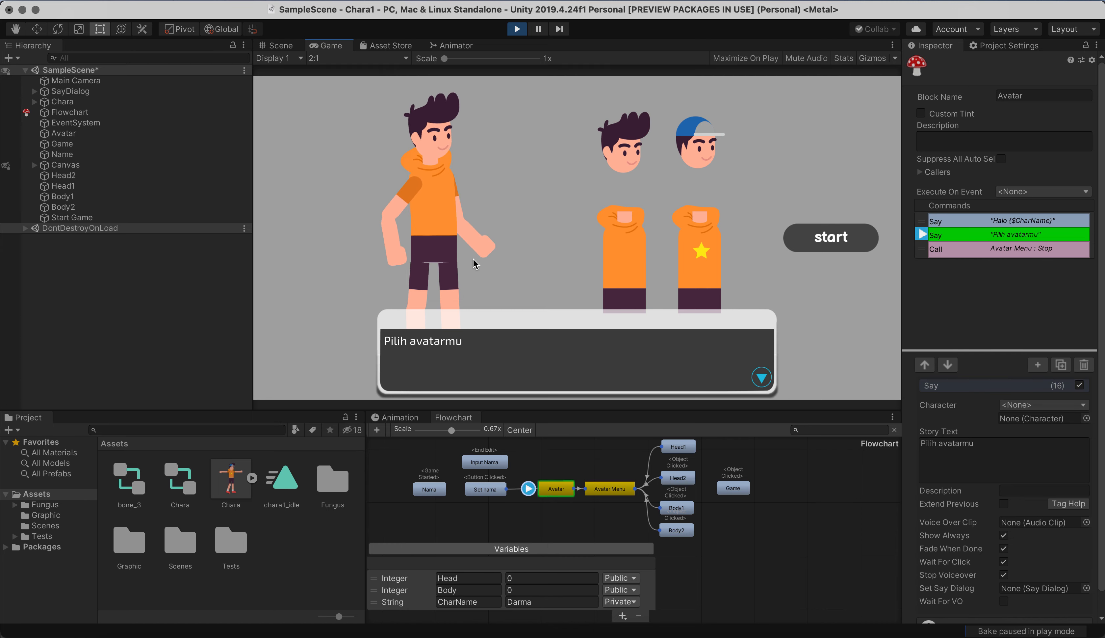
{"action": "left_click", "coordinate": [495, 264]}
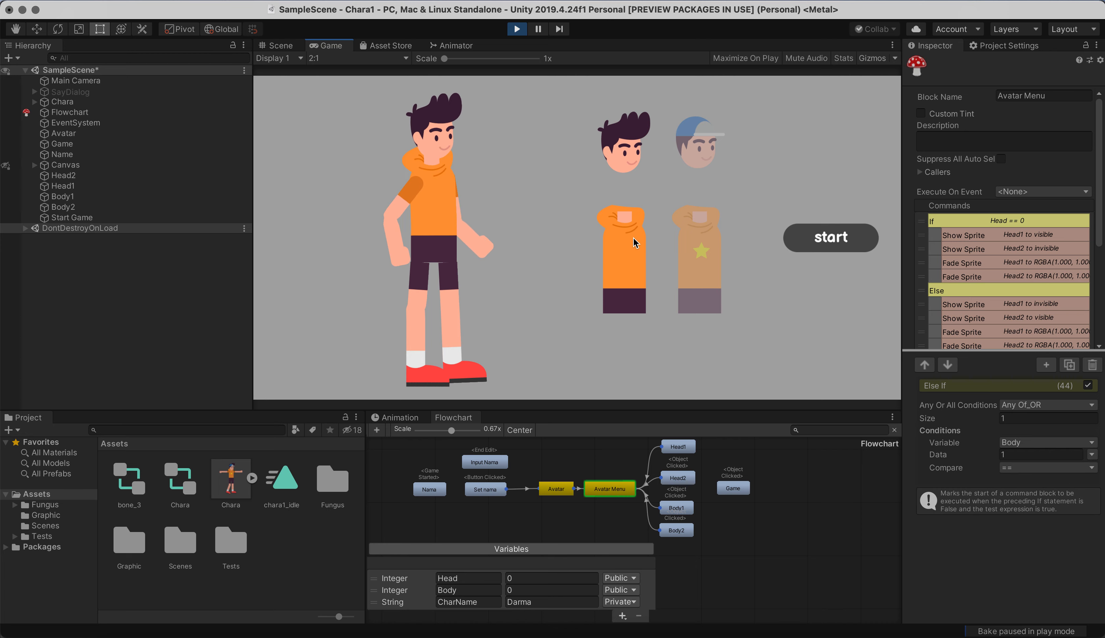
Test switching between the head and body options, choose the capped head and star hoodie, and start the game
{"action": "left_click", "coordinate": [688, 154]}
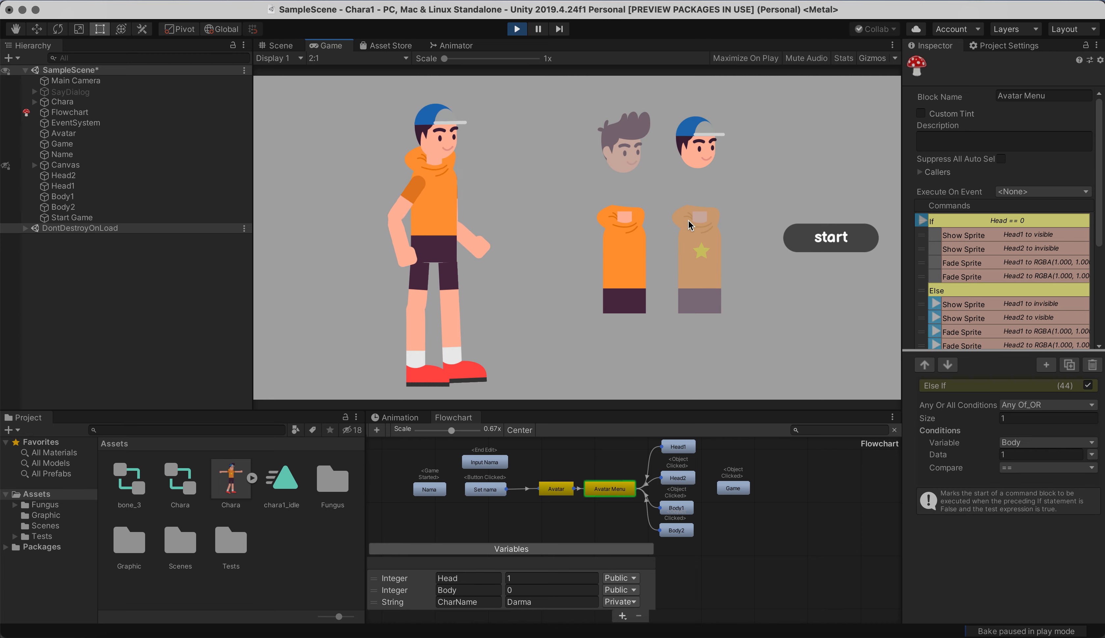
{"action": "left_click", "coordinate": [623, 146]}
{"action": "left_click", "coordinate": [697, 147]}
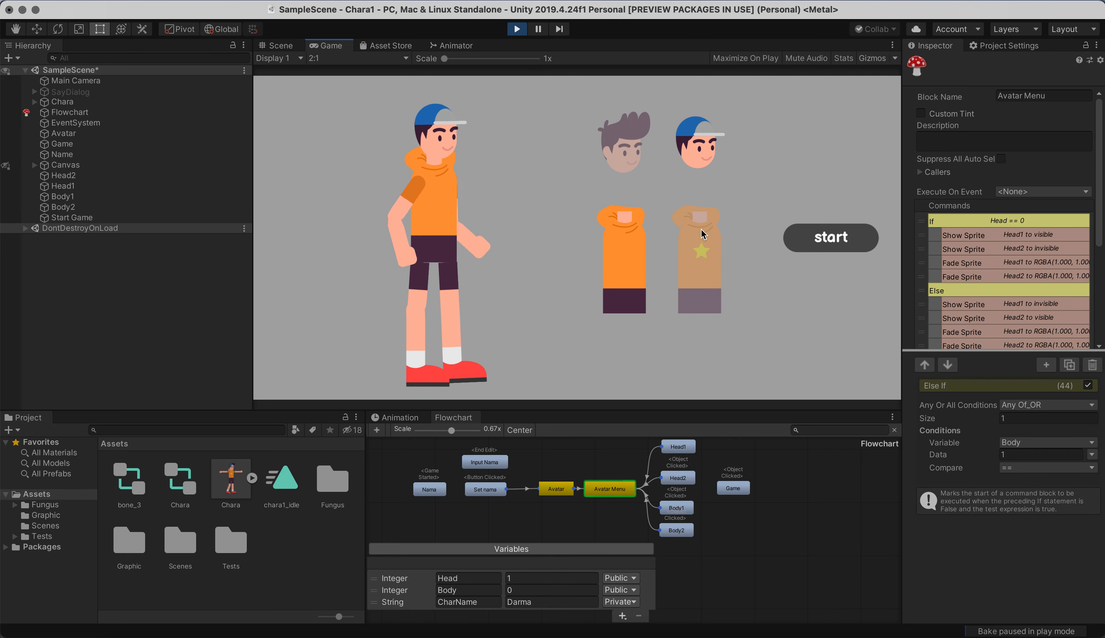
{"action": "left_click", "coordinate": [701, 235]}
{"action": "left_click", "coordinate": [708, 239]}
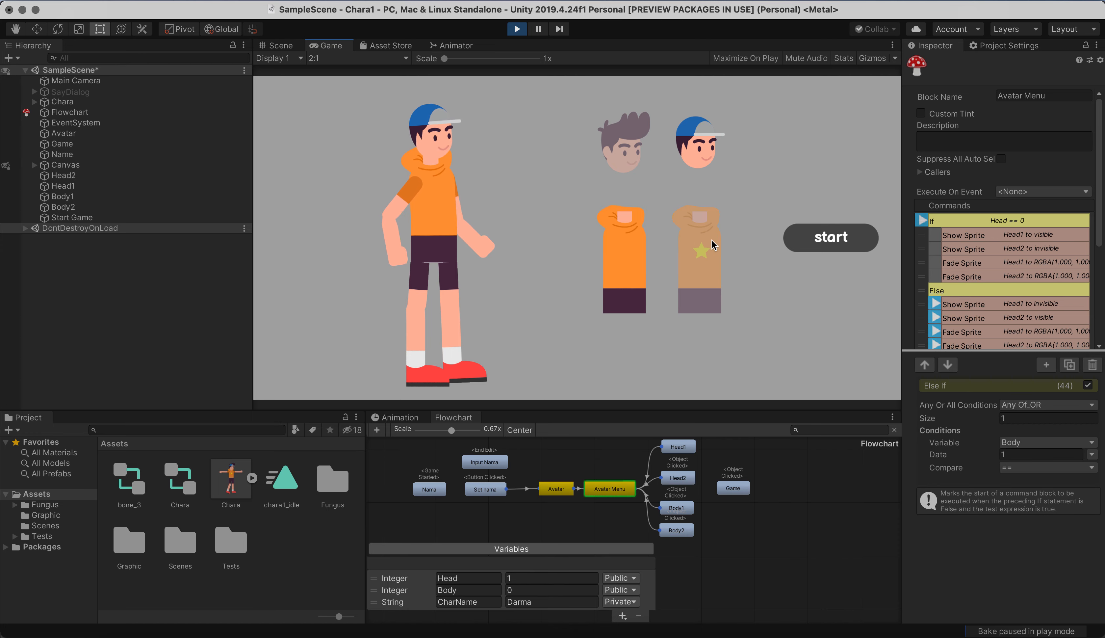
{"action": "left_click", "coordinate": [711, 242]}
{"action": "left_click", "coordinate": [638, 156]}
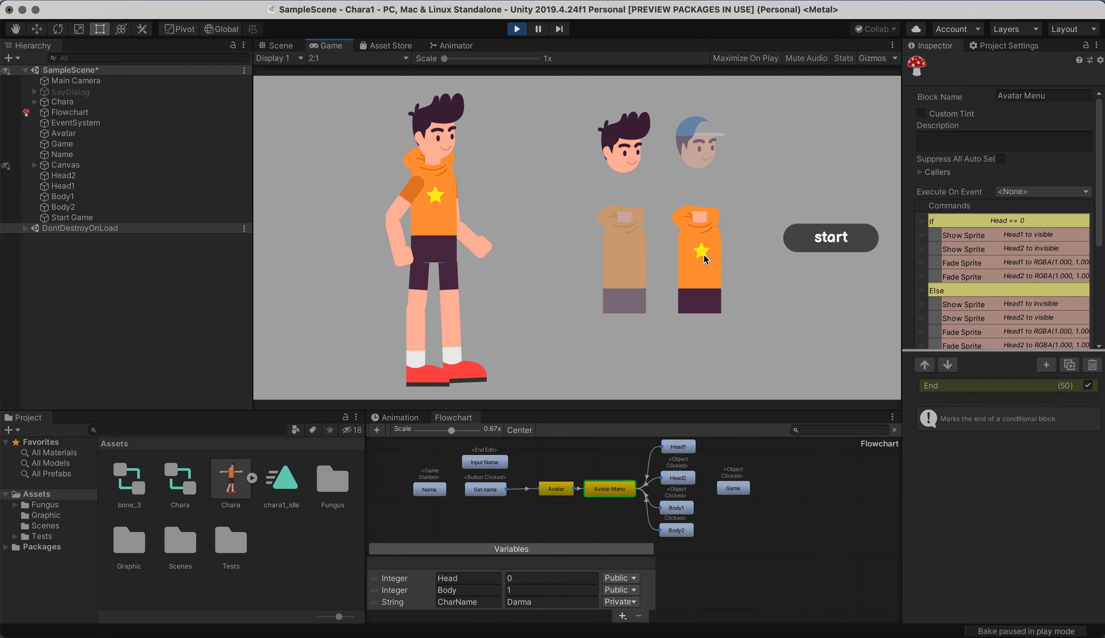
{"action": "left_click", "coordinate": [699, 153]}
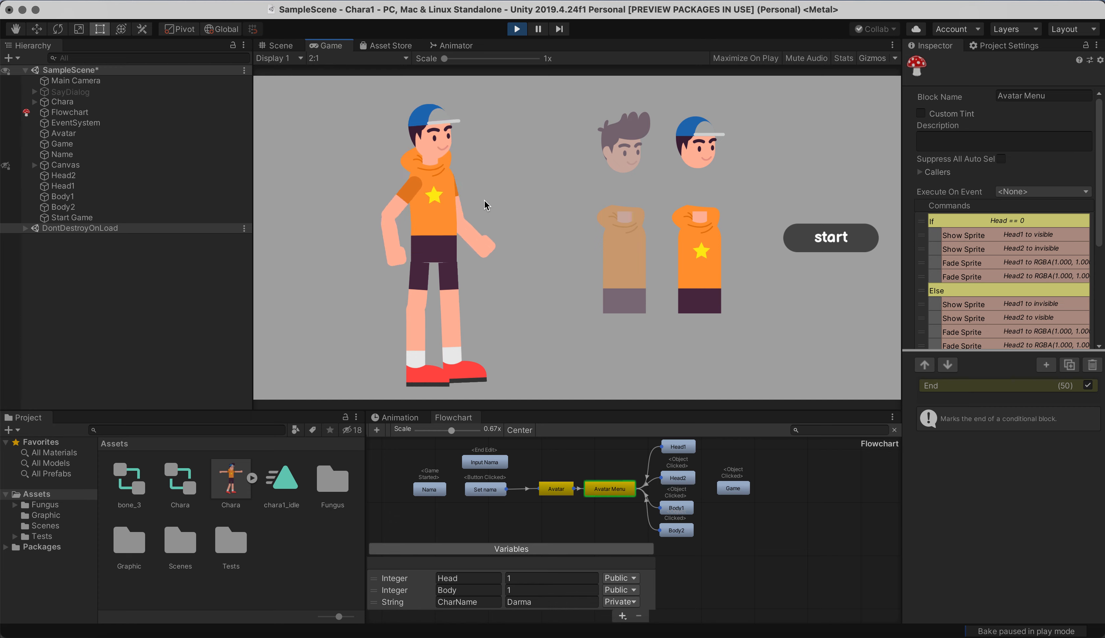
{"action": "left_click", "coordinate": [819, 239]}
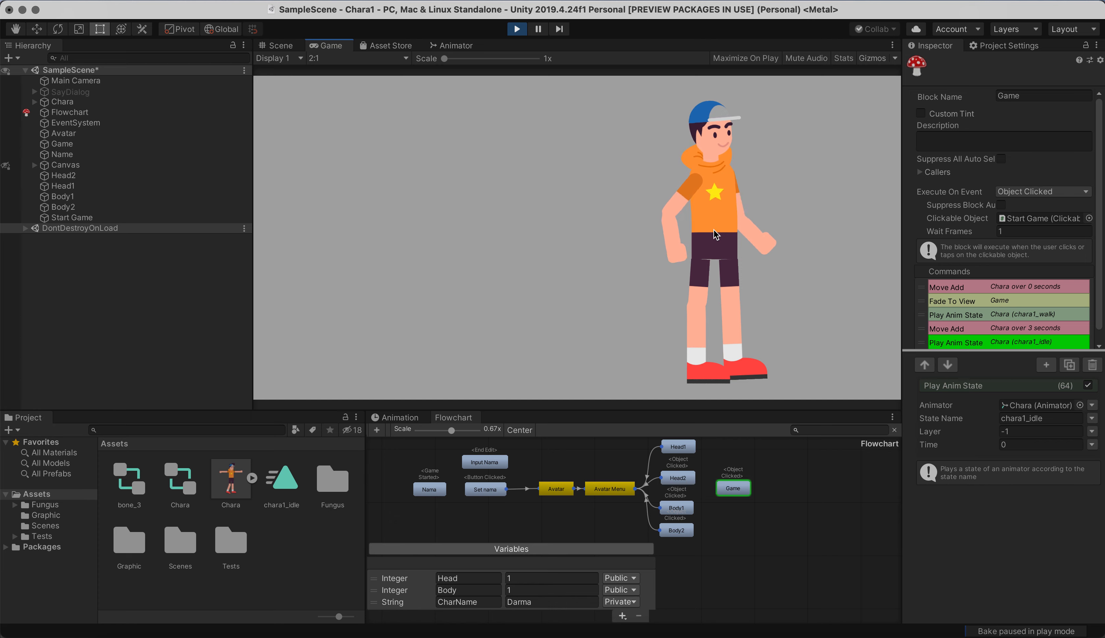
Stop the play test and close the project without saving the scene changes
{"action": "left_click", "coordinate": [517, 30]}
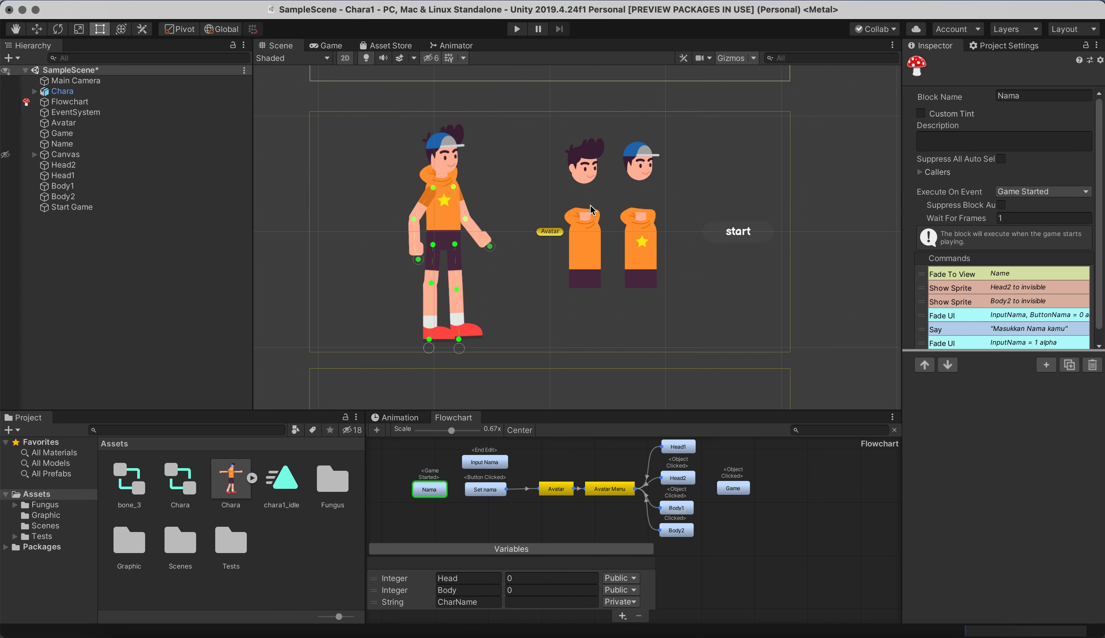
{"action": "left_click", "coordinate": [9, 10]}
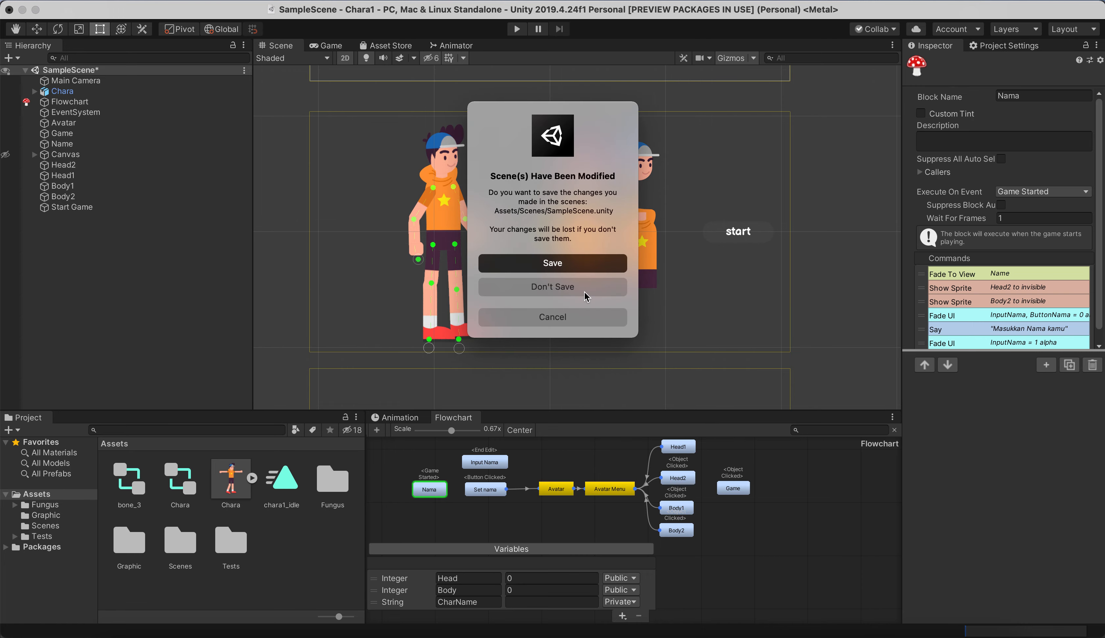
{"action": "left_click", "coordinate": [584, 289]}
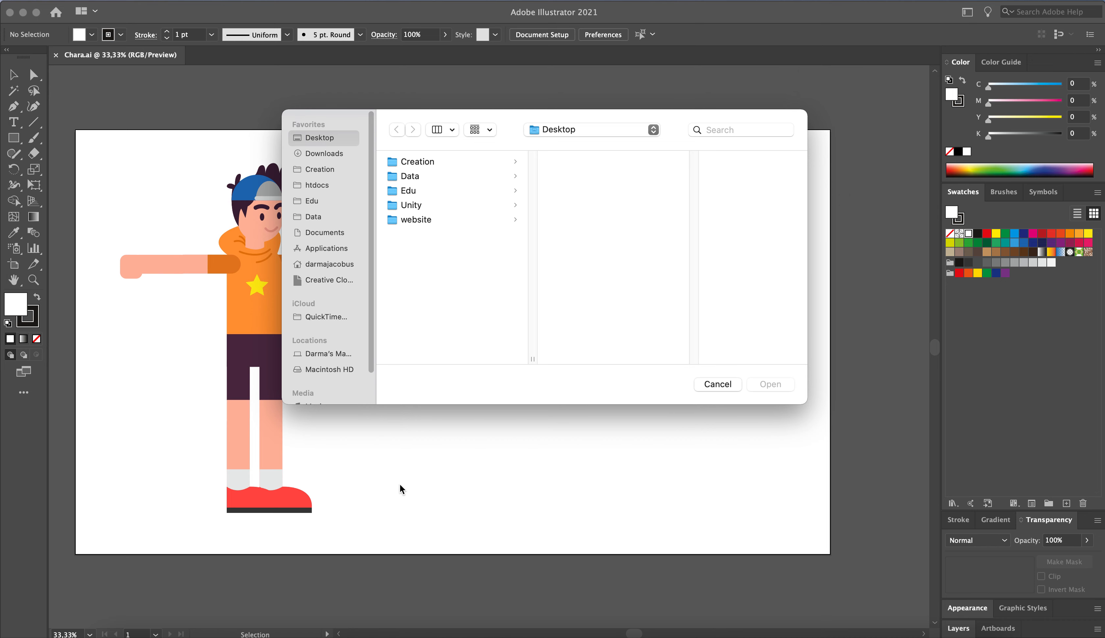
In Adobe Illustrator, dismiss the file dialog, select the character's leg parts and look through the document's layers
{"action": "key", "text": "Escape"}
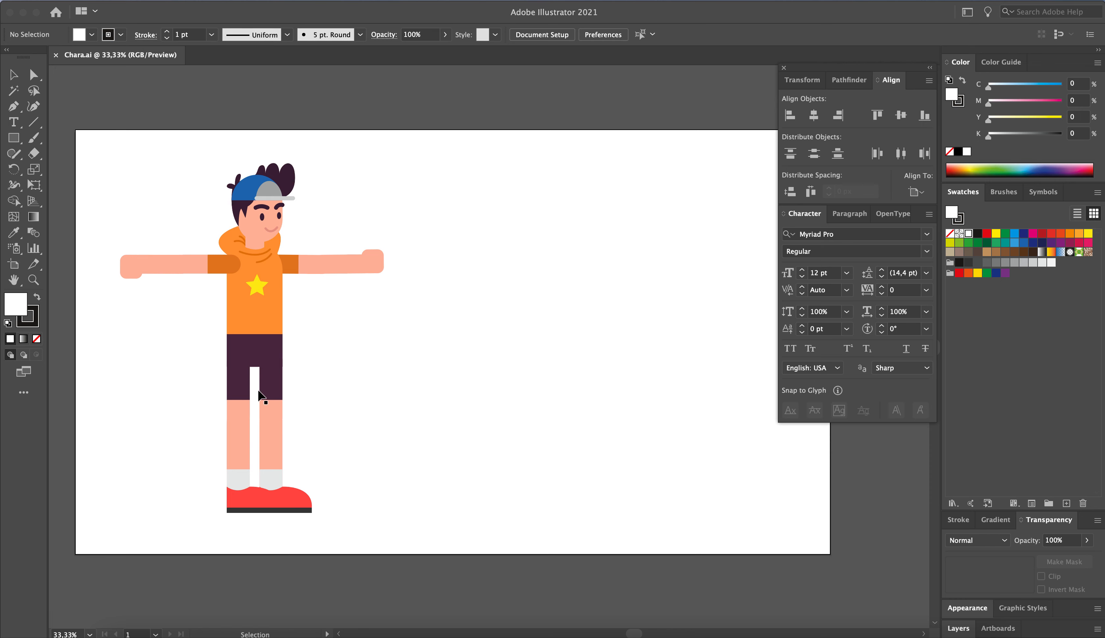
{"action": "left_click", "coordinate": [275, 400]}
{"action": "left_click", "coordinate": [240, 451]}
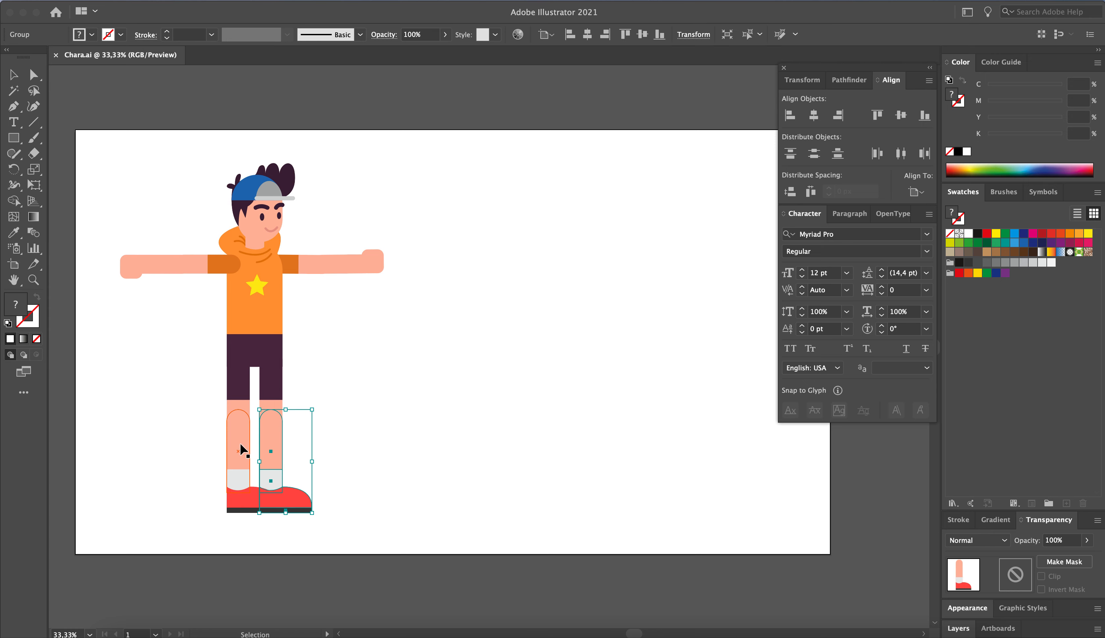
{"action": "left_click", "coordinate": [246, 378]}
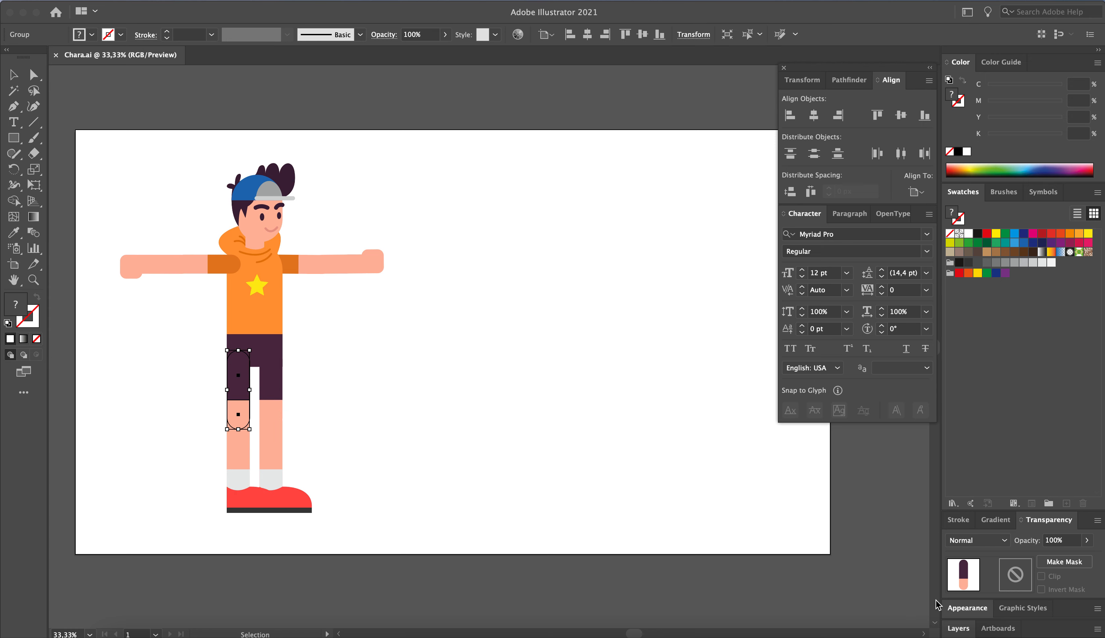
{"action": "left_click", "coordinate": [960, 629]}
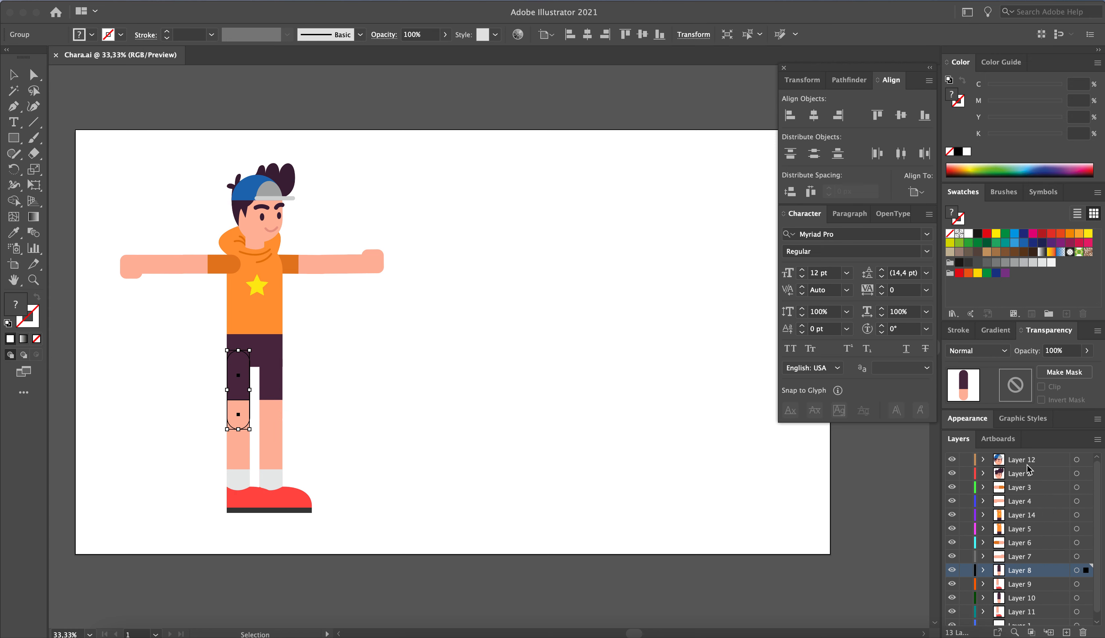
{"action": "scroll", "coordinate": [1028, 469], "scroll_direction": "up", "scroll_amount": 1}
{"action": "scroll", "coordinate": [1028, 506], "scroll_direction": "down", "scroll_amount": 1}
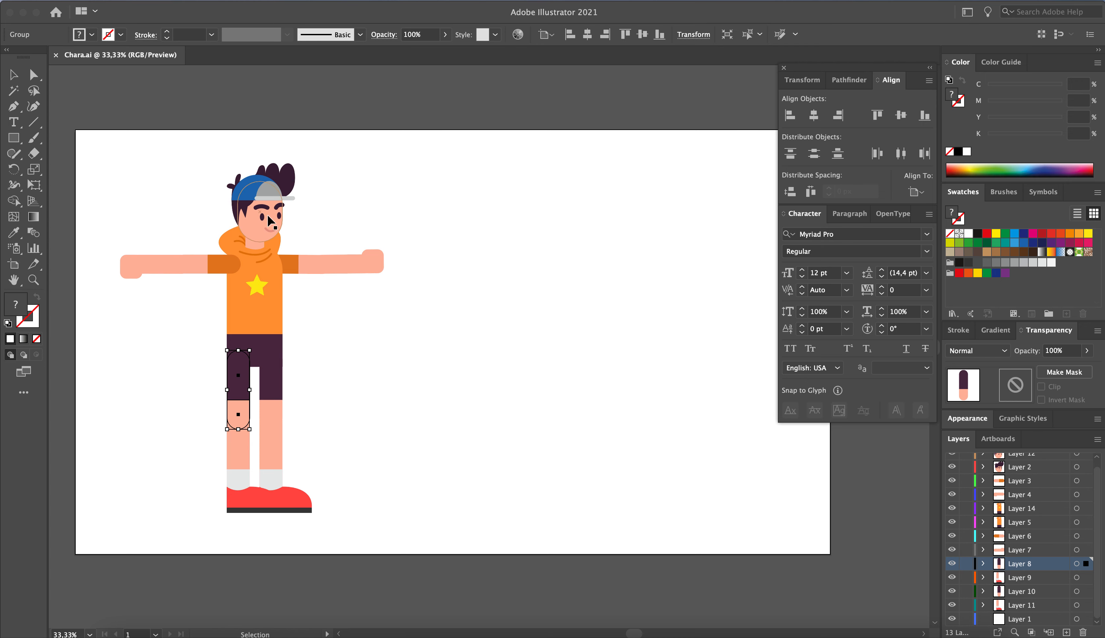
Move the capped head, the front arm and the torso off the character one at a time, undoing each move
{"action": "left_click", "coordinate": [262, 203]}
{"action": "left_click_drag", "start_coordinate": [262, 199], "coordinate": [330, 195]}
{"action": "key", "text": "super+z"}
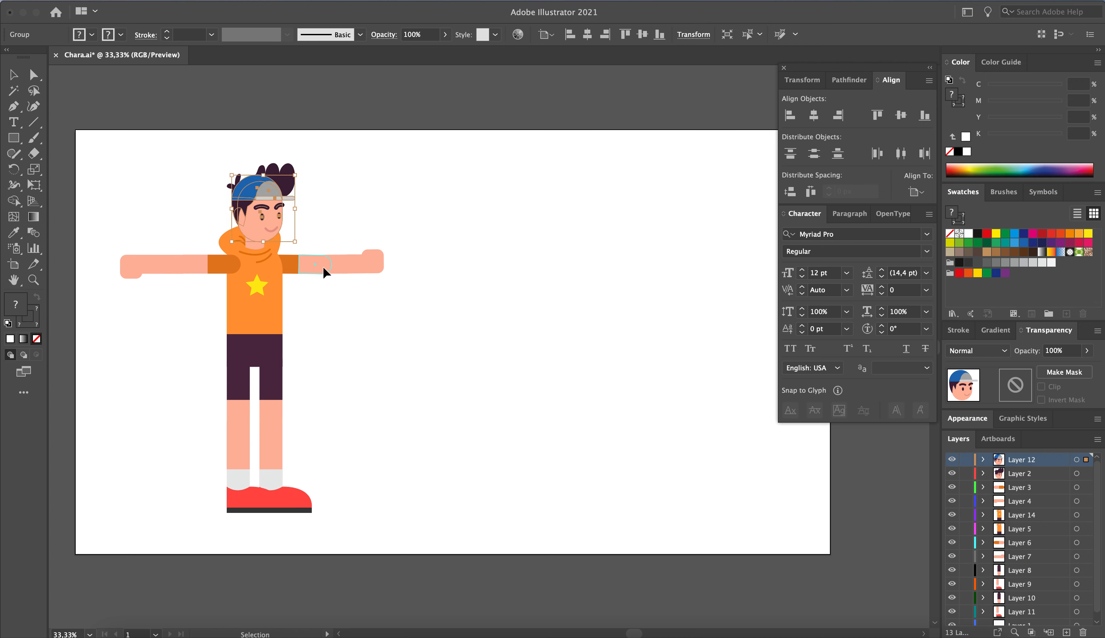
{"action": "left_click_drag", "start_coordinate": [323, 266], "coordinate": [383, 259]}
{"action": "key", "text": "super+z"}
{"action": "left_click_drag", "start_coordinate": [265, 316], "coordinate": [351, 354]}
{"action": "key", "text": "super+z"}
Select the lower leg, upper arm and forearm in turn to check which layer holds each part
{"action": "mouse_move", "coordinate": [272, 452]}
{"action": "left_mouse_down"}
{"action": "mouse_move", "coordinate": [337, 423]}
{"action": "mouse_move", "coordinate": [273, 454]}
{"action": "left_mouse_up"}
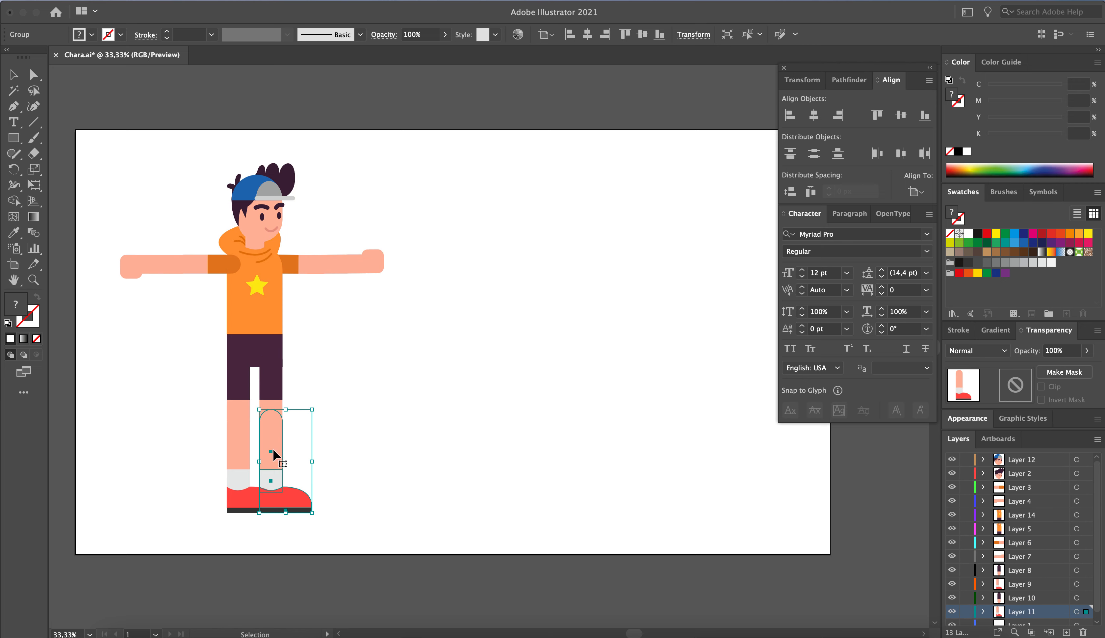
{"action": "left_click", "coordinate": [322, 268]}
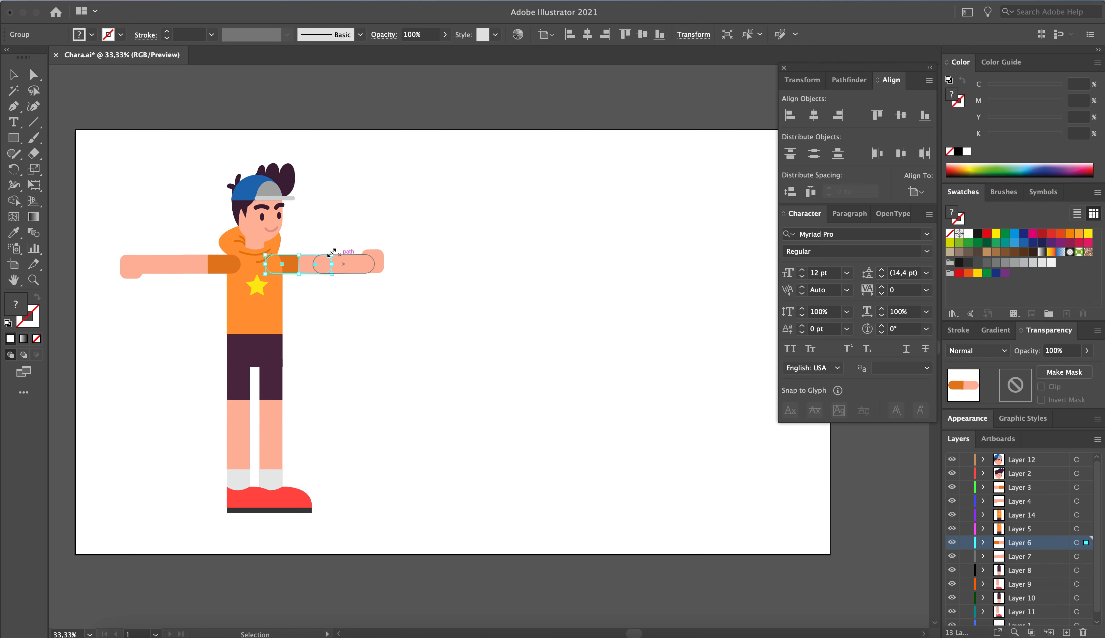
{"action": "left_click", "coordinate": [325, 268]}
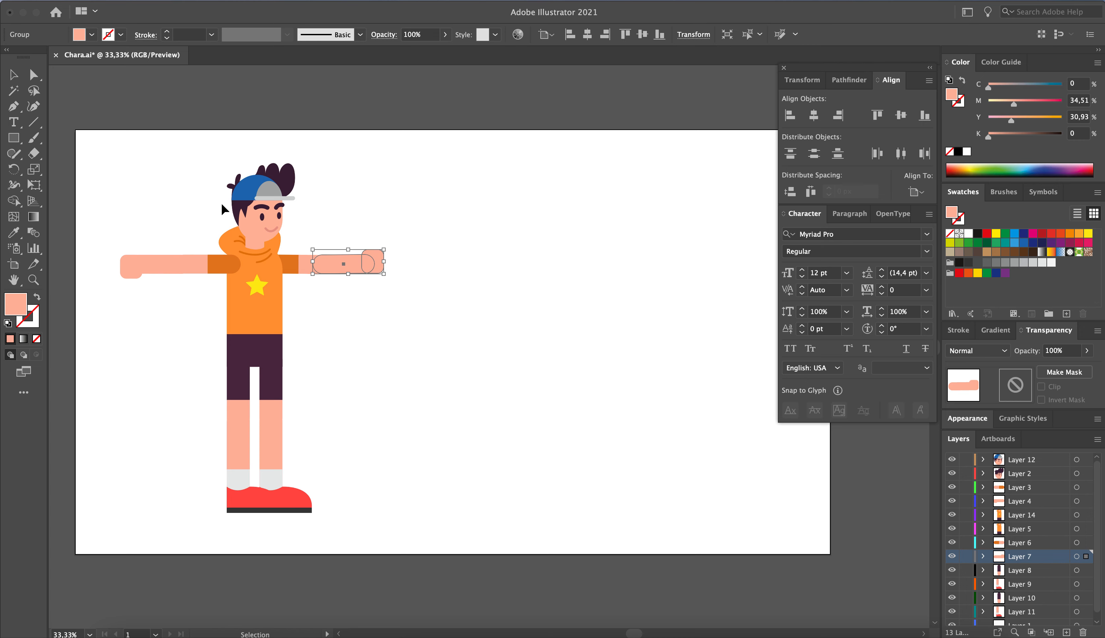
Move the capped head away from the character several times to expose the head underneath, undoing each move
{"action": "left_click_drag", "start_coordinate": [258, 207], "coordinate": [345, 199]}
{"action": "key", "text": "super+z"}
{"action": "left_click_drag", "start_coordinate": [262, 203], "coordinate": [343, 208]}
{"action": "key", "text": "super+z"}
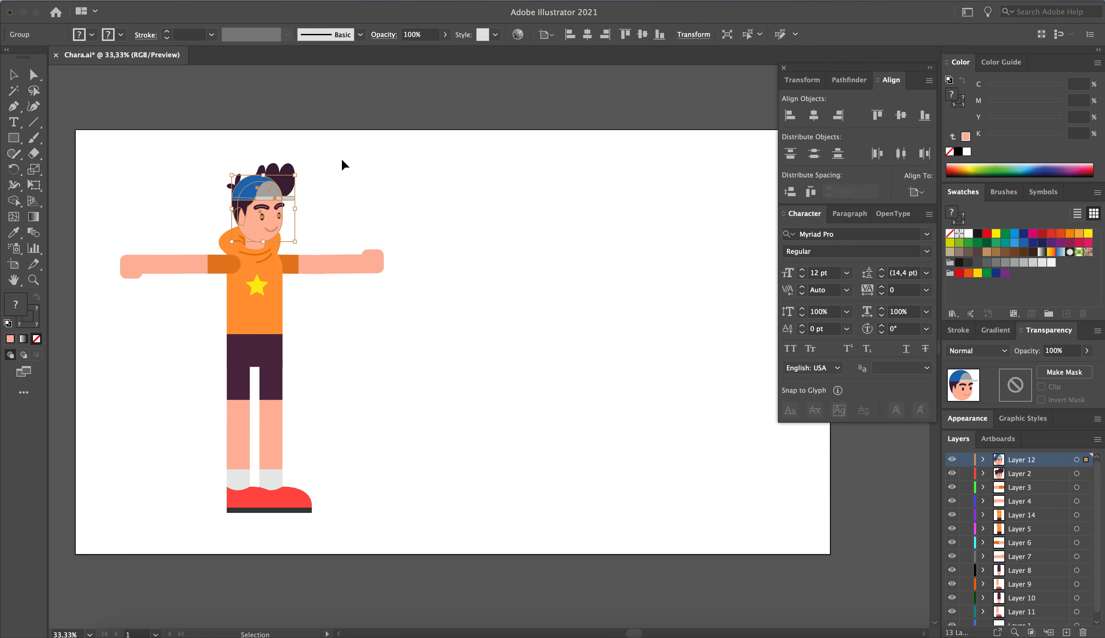
{"action": "left_click", "coordinate": [340, 208]}
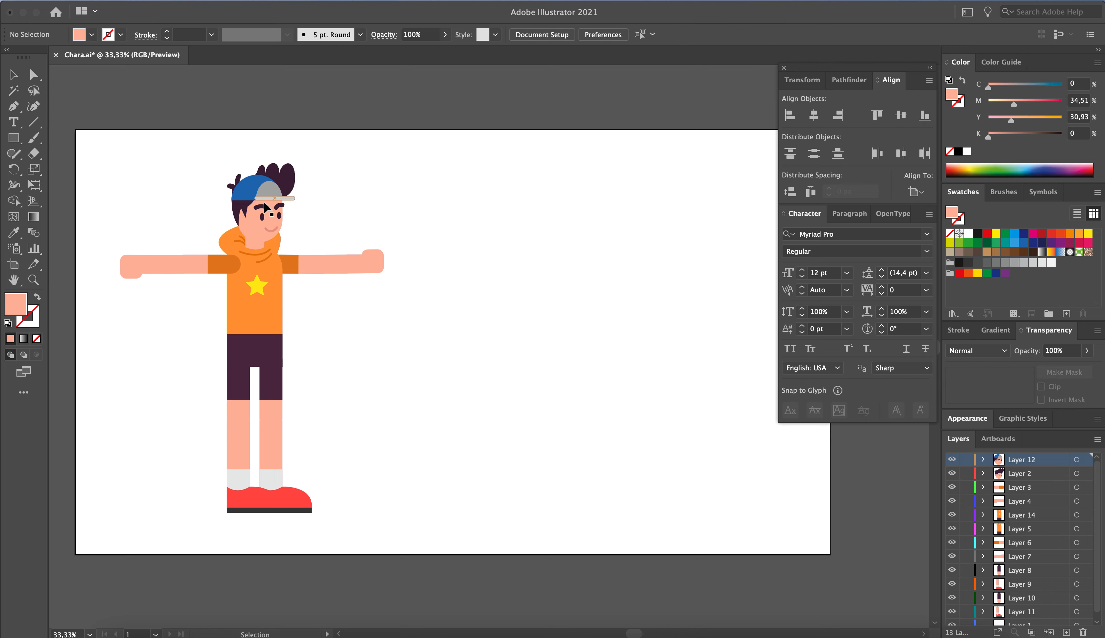
{"action": "left_click_drag", "start_coordinate": [263, 202], "coordinate": [321, 255]}
{"action": "key", "text": "super+z"}
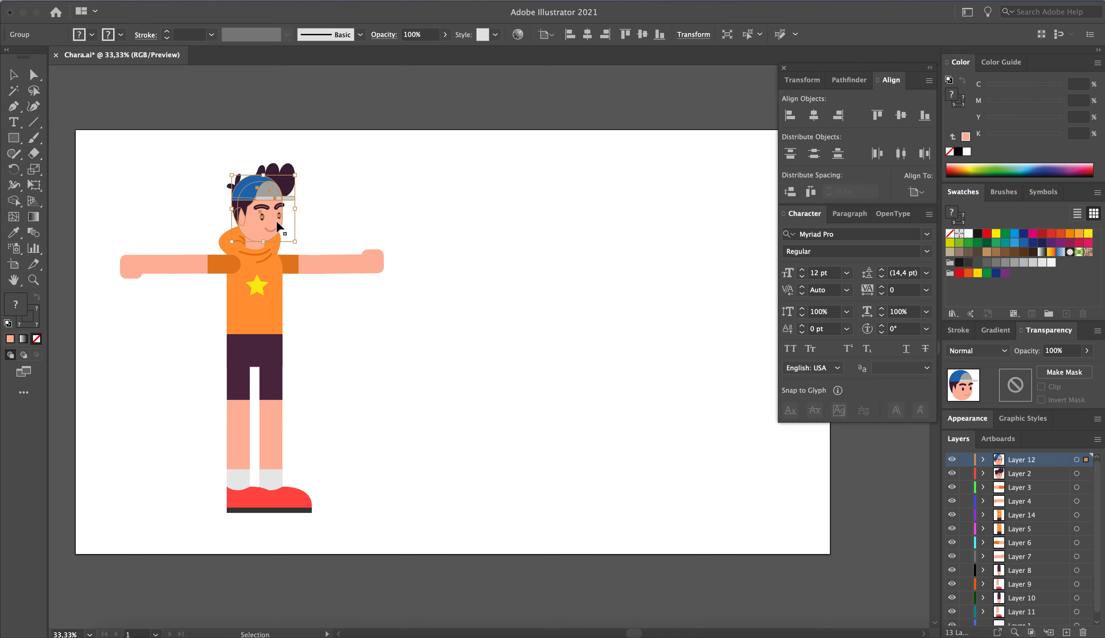
Hide and show Layer 12 repeatedly to compare the head with and without the cap
{"action": "left_click", "coordinate": [952, 459]}
{"action": "left_click", "coordinate": [952, 460]}
{"action": "left_click", "coordinate": [952, 460]}
{"action": "left_click", "coordinate": [952, 459]}
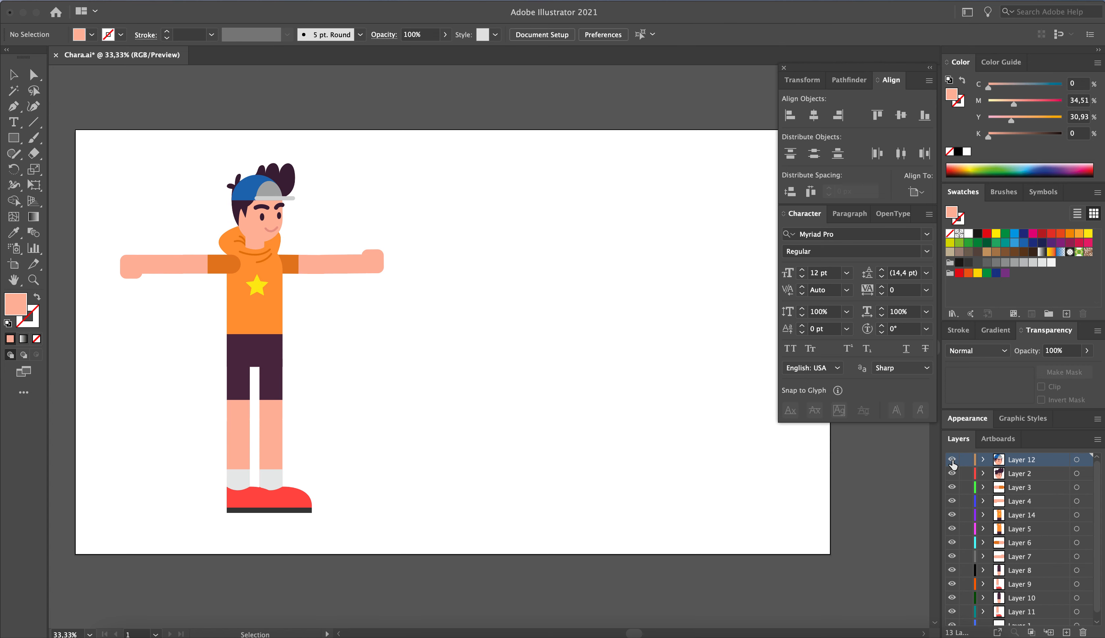
Place the capped head beside the uncapped one for comparison, undo the move and clear the selection
{"action": "left_click_drag", "start_coordinate": [270, 210], "coordinate": [340, 211]}
{"action": "left_click", "coordinate": [353, 316]}
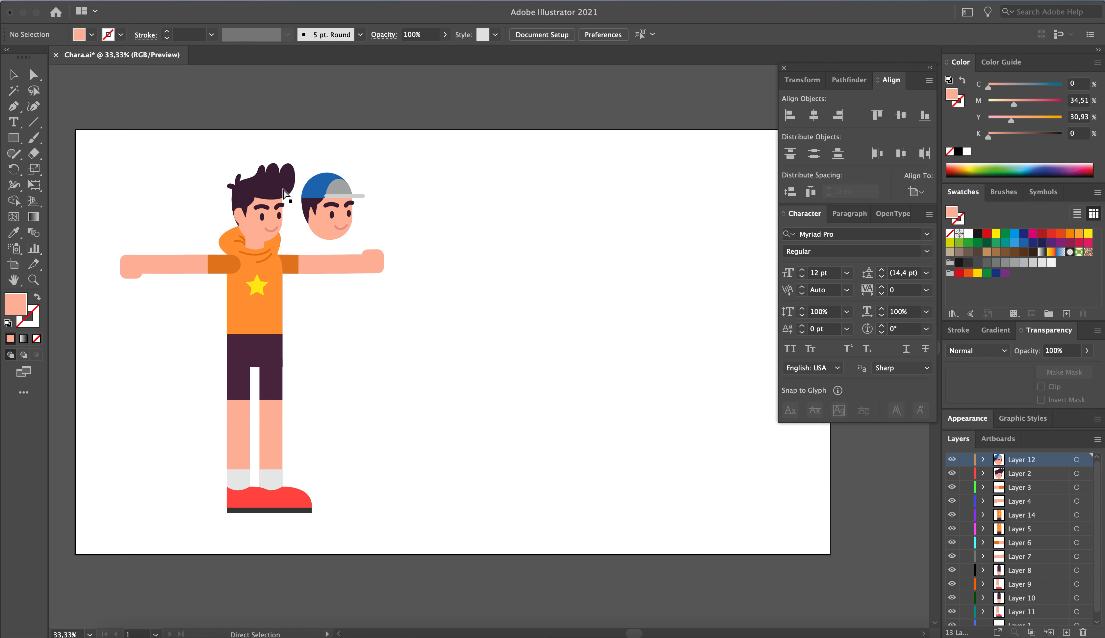
{"action": "key", "text": "super+z"}
{"action": "left_click", "coordinate": [274, 224]}
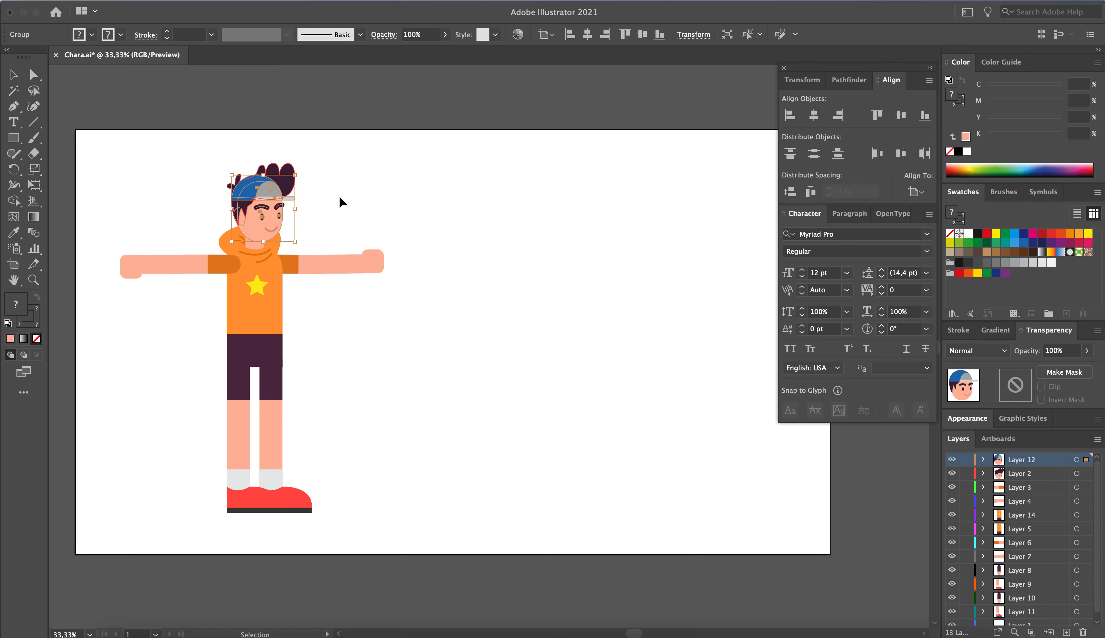
{"action": "left_click", "coordinate": [314, 224]}
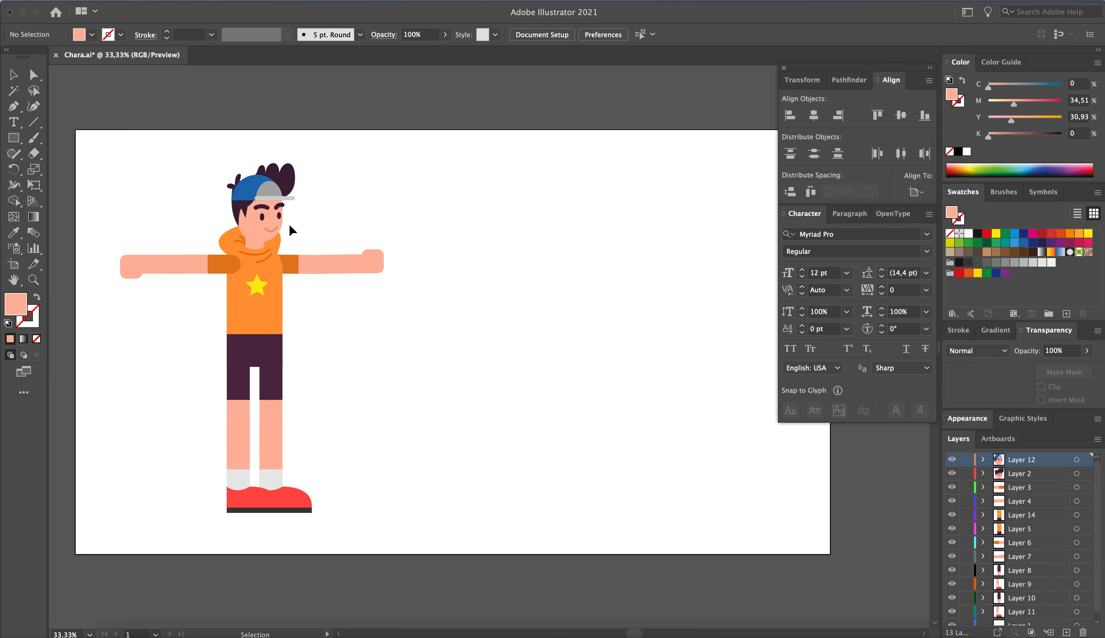
Toggle the visibility of Layer 12 and Layer 2 to check the two head variants, leaving both layers shown
{"action": "left_click", "coordinate": [289, 198]}
{"action": "left_click", "coordinate": [520, 294]}
{"action": "left_click", "coordinate": [952, 459]}
{"action": "left_click", "coordinate": [952, 459]}
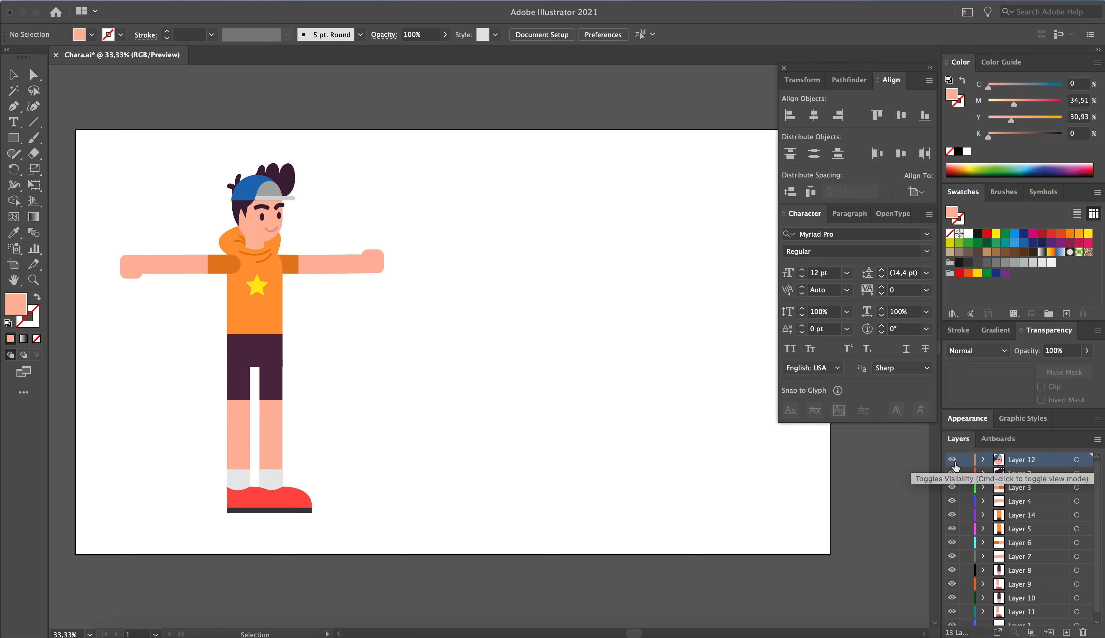
{"action": "left_click", "coordinate": [953, 473]}
{"action": "left_click", "coordinate": [952, 473]}
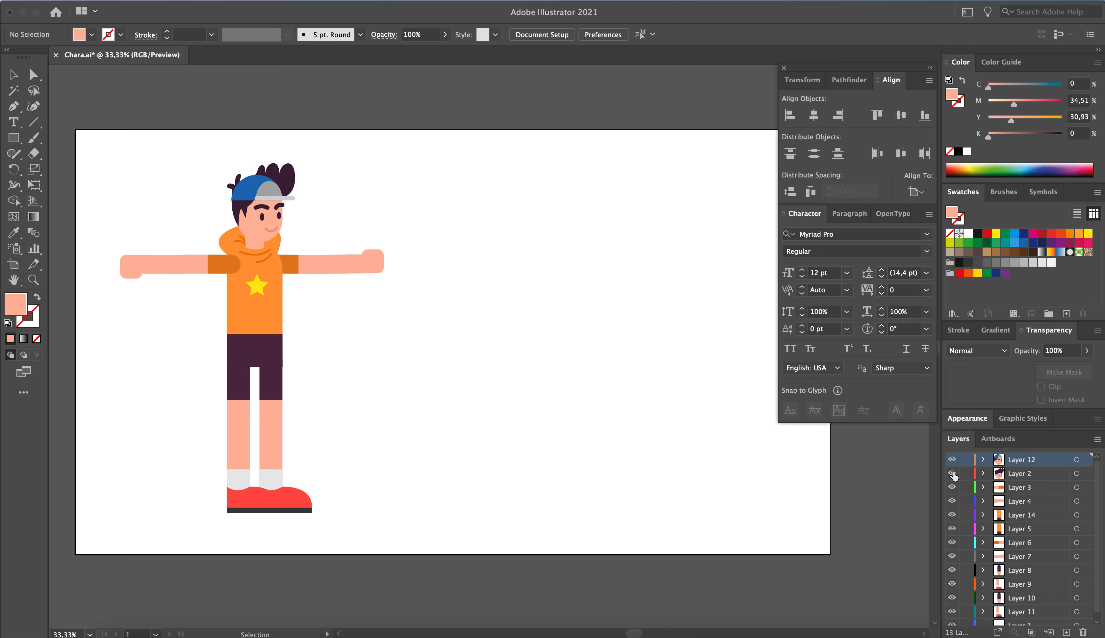
{"action": "left_click", "coordinate": [953, 460]}
{"action": "left_click", "coordinate": [952, 460]}
Move the star hoodie body away from the character to expose the body underneath, and undo the move
{"action": "left_click", "coordinate": [269, 282]}
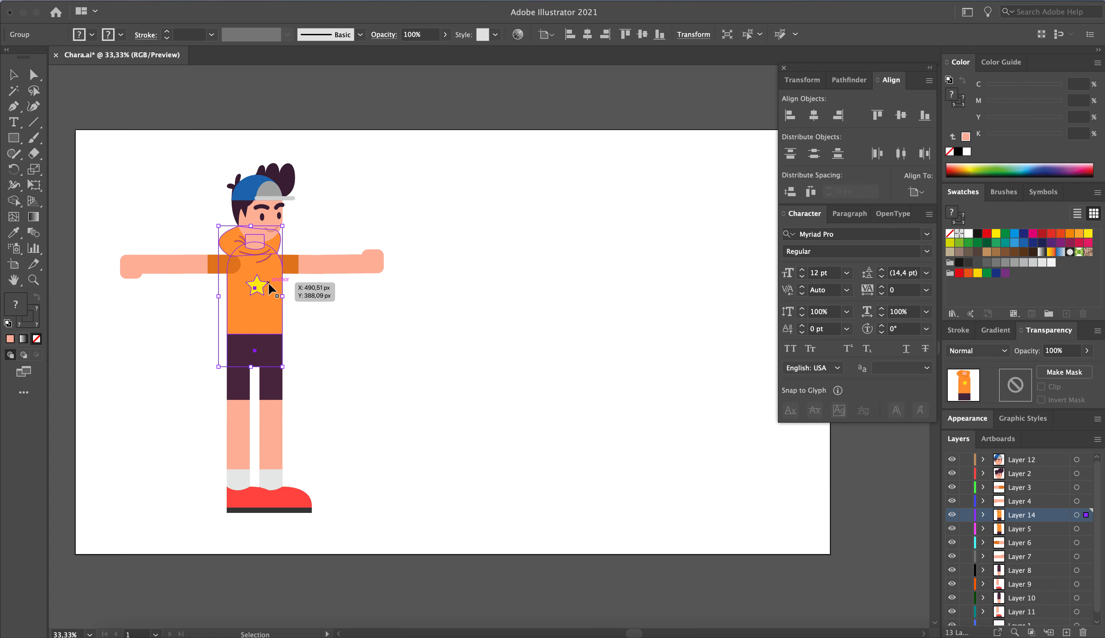
{"action": "left_click_drag", "start_coordinate": [262, 310], "coordinate": [338, 298]}
{"action": "key", "text": "ctrl+z"}
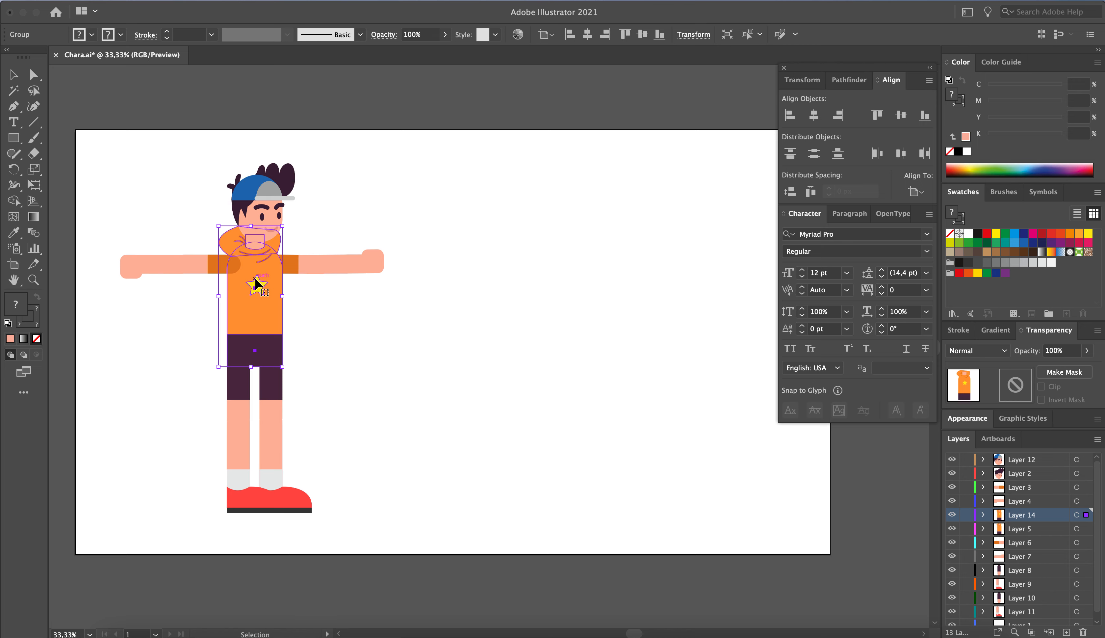
Select the front lower leg, move the rear lower leg aside to show it is a separate part, and undo the move
{"action": "left_click", "coordinate": [298, 500]}
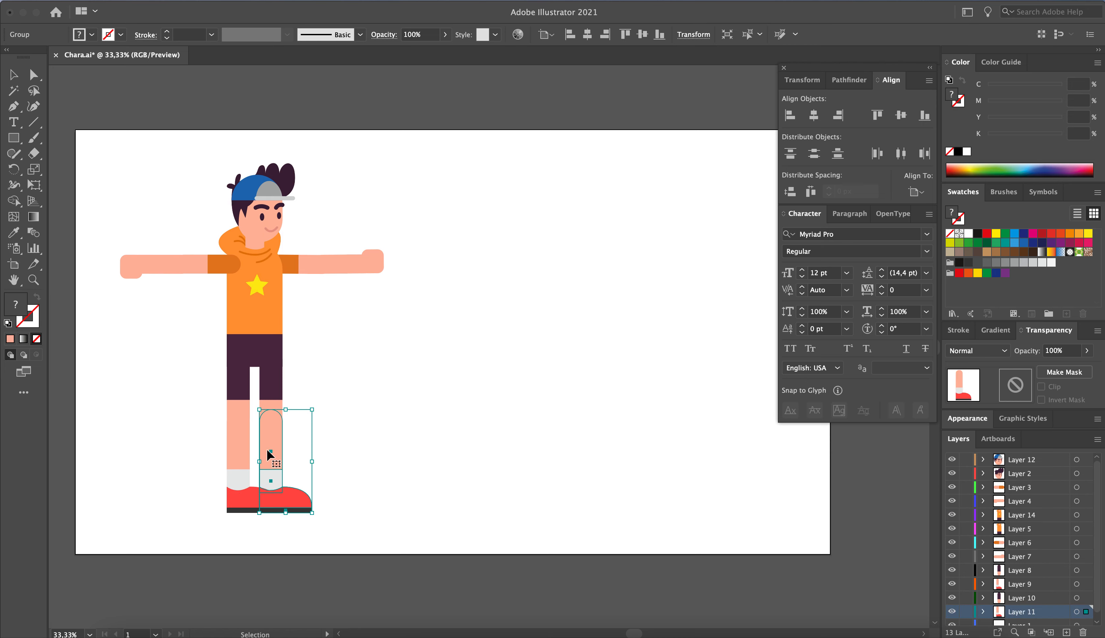
{"action": "left_click", "coordinate": [245, 502]}
{"action": "left_click_drag", "start_coordinate": [248, 503], "coordinate": [216, 505]}
{"action": "key", "text": "super+z"}
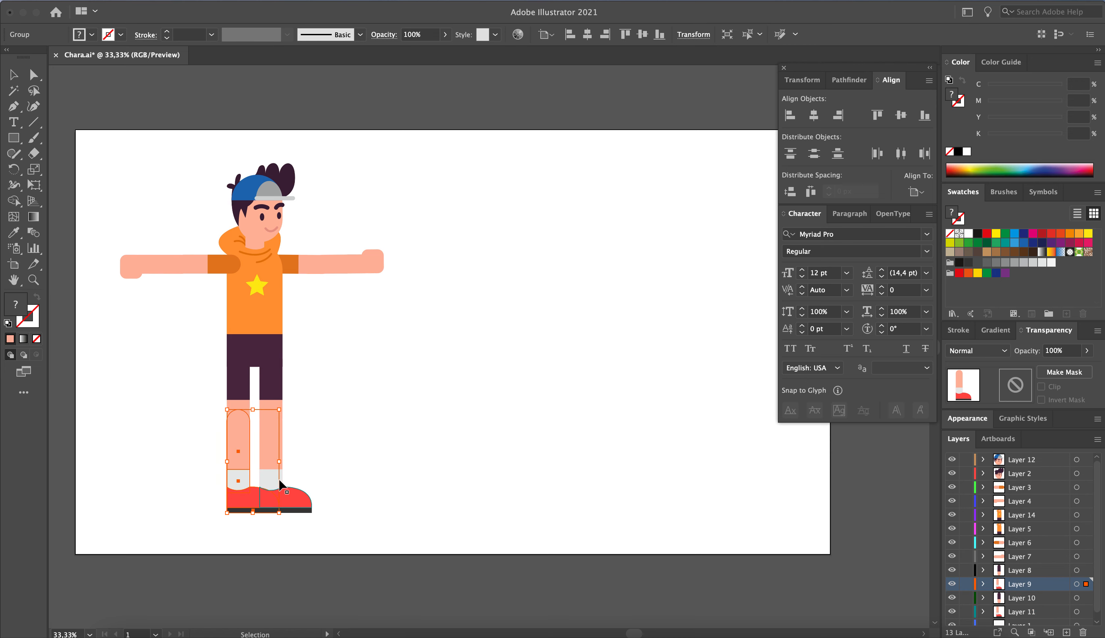
Swing the front leg's upper and lower parts forward together to demonstrate the walking motion, undo it and clear the selection
{"action": "left_click", "coordinate": [274, 452]}
{"action": "left_click", "coordinate": [277, 394], "text": "shift"}
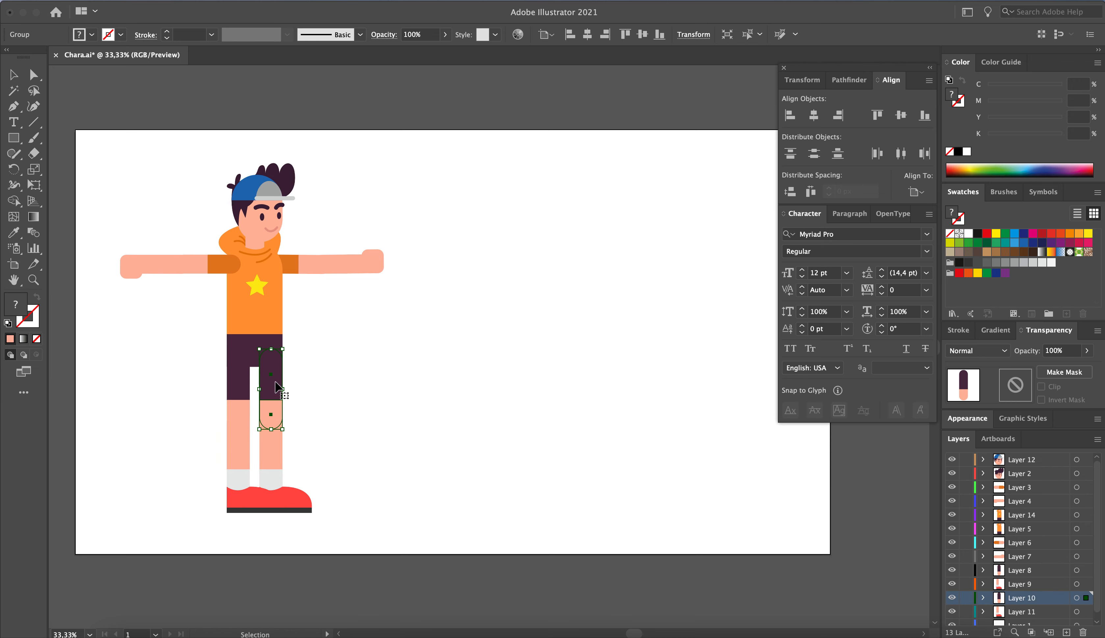
{"action": "left_click_drag", "start_coordinate": [318, 518], "coordinate": [338, 509]}
{"action": "left_click_drag", "start_coordinate": [270, 448], "coordinate": [289, 443]}
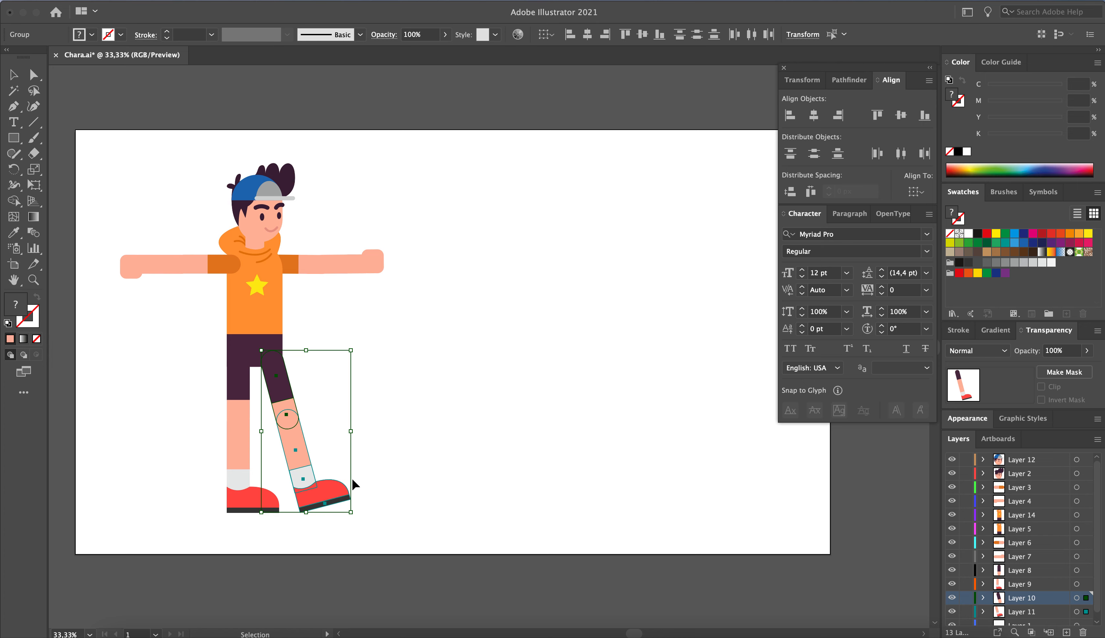
{"action": "key", "text": "super+z"}
{"action": "key", "text": "super+z"}
{"action": "key", "text": "v"}
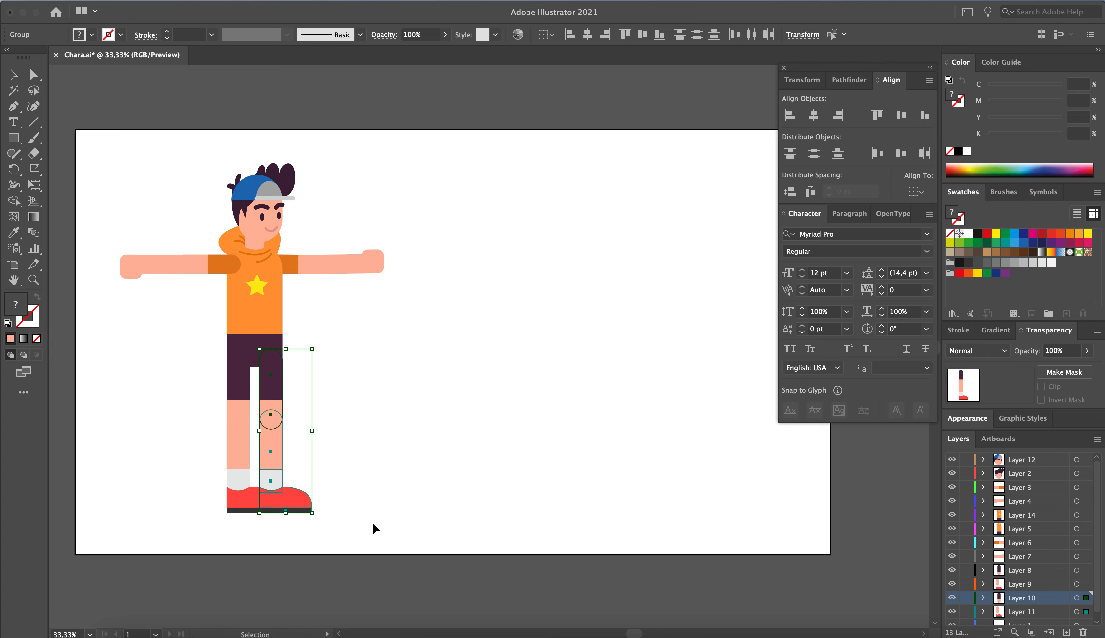
{"action": "left_click", "coordinate": [372, 522]}
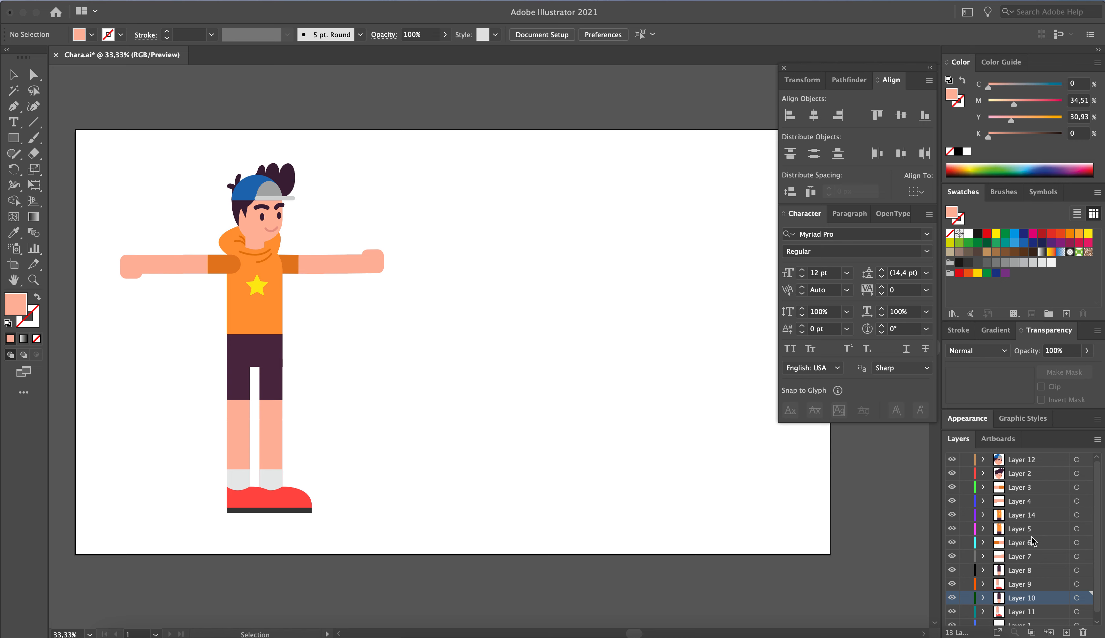
Export the artwork in Photoshop (psd) format as Chara.psd to the Timmy & 7 Mushroom folder, replacing the existing file
{"action": "scroll", "coordinate": [1034, 498], "scroll_direction": "down", "scroll_amount": 1}
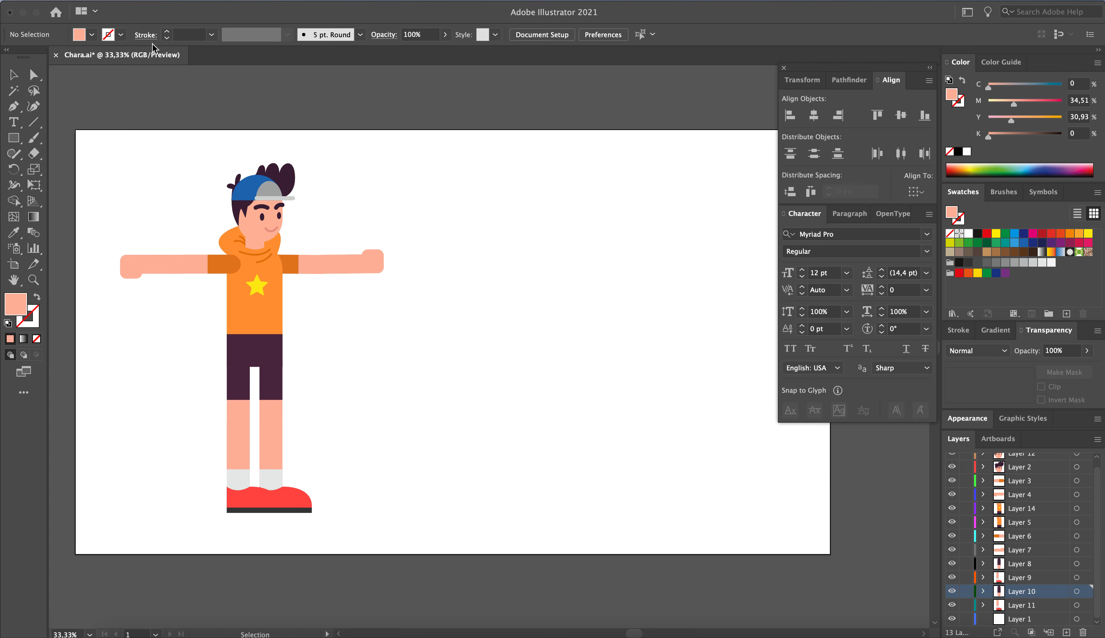
{"action": "left_click", "coordinate": [107, 4]}
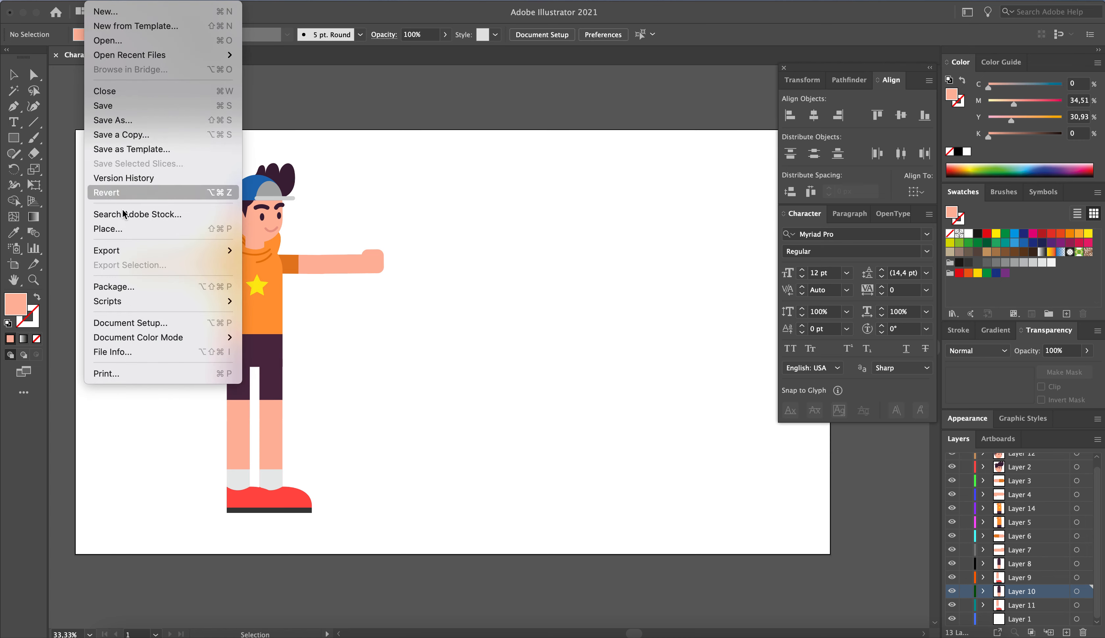
{"action": "mouse_move", "coordinate": [126, 243]}
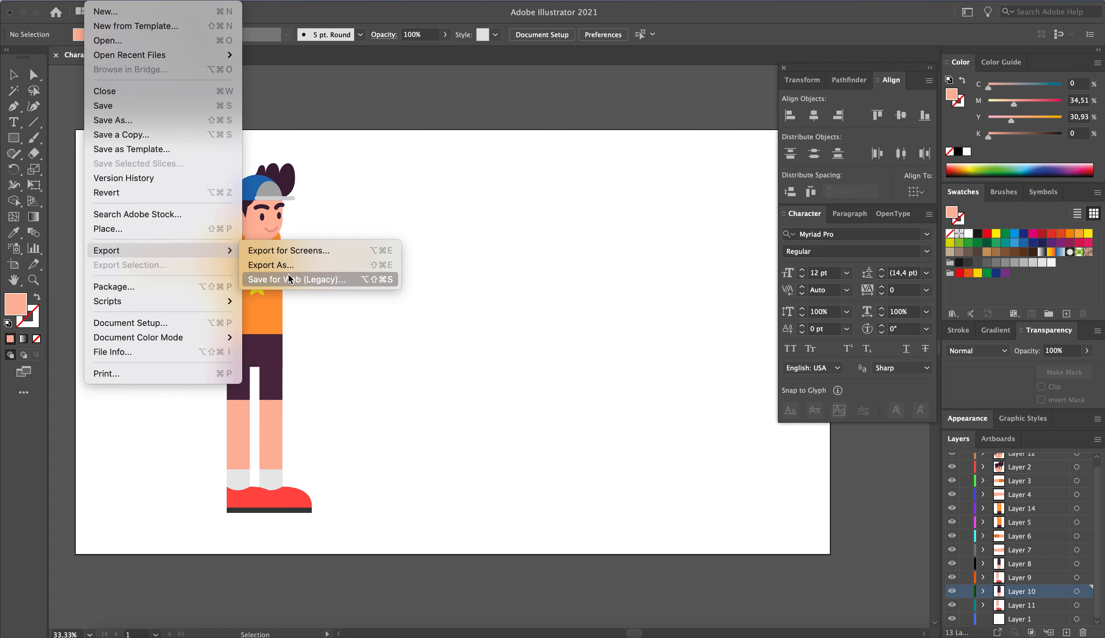
{"action": "left_click", "coordinate": [282, 265]}
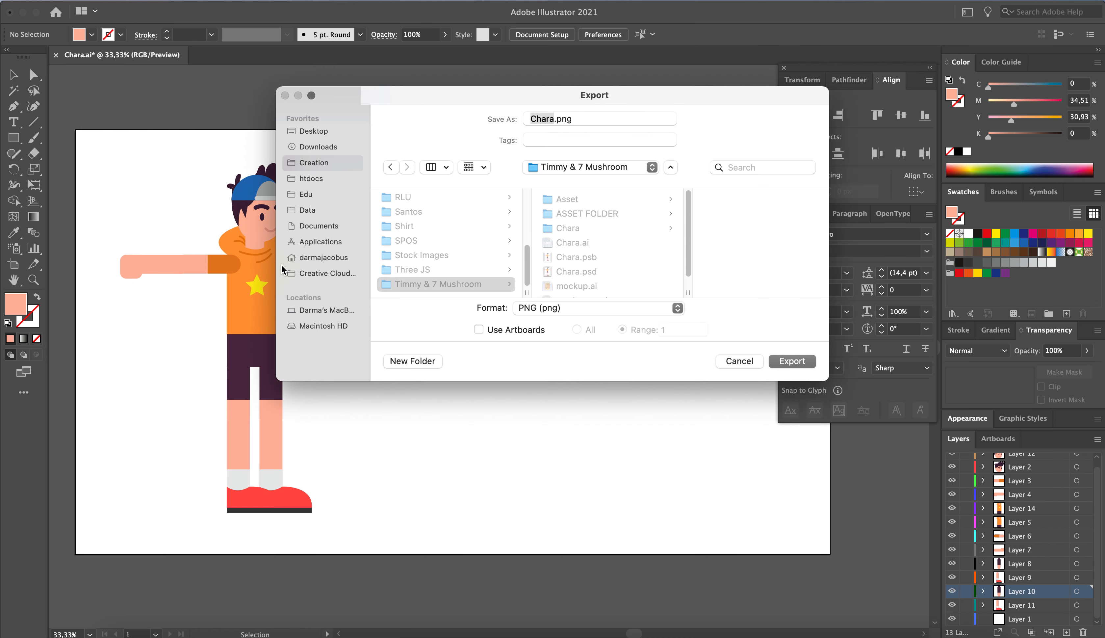
{"action": "left_click", "coordinate": [600, 313]}
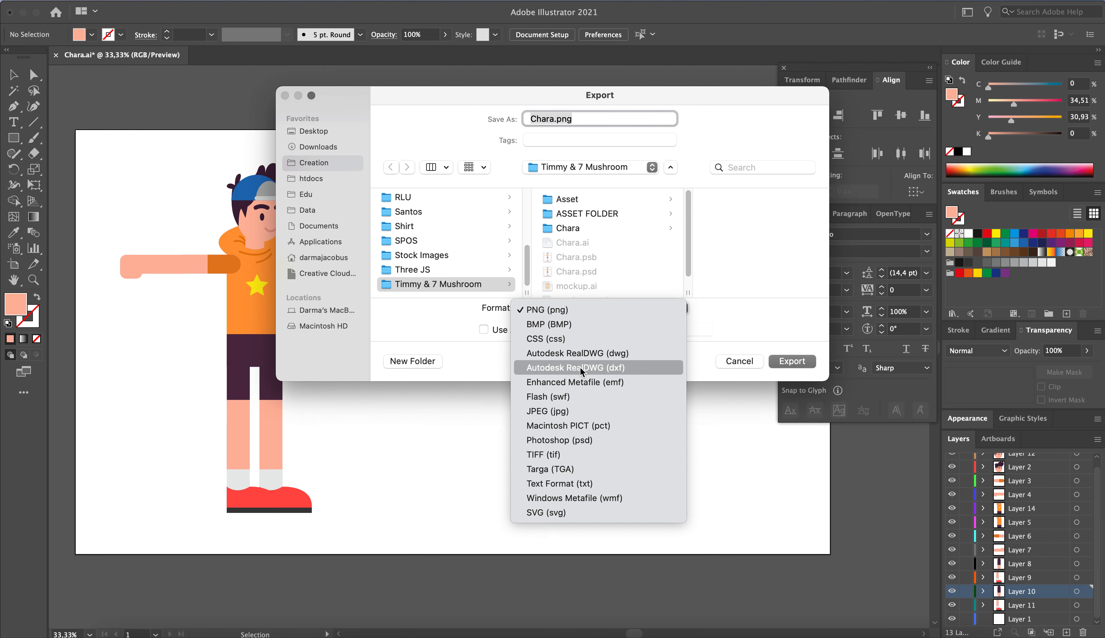
{"action": "left_click", "coordinate": [576, 442]}
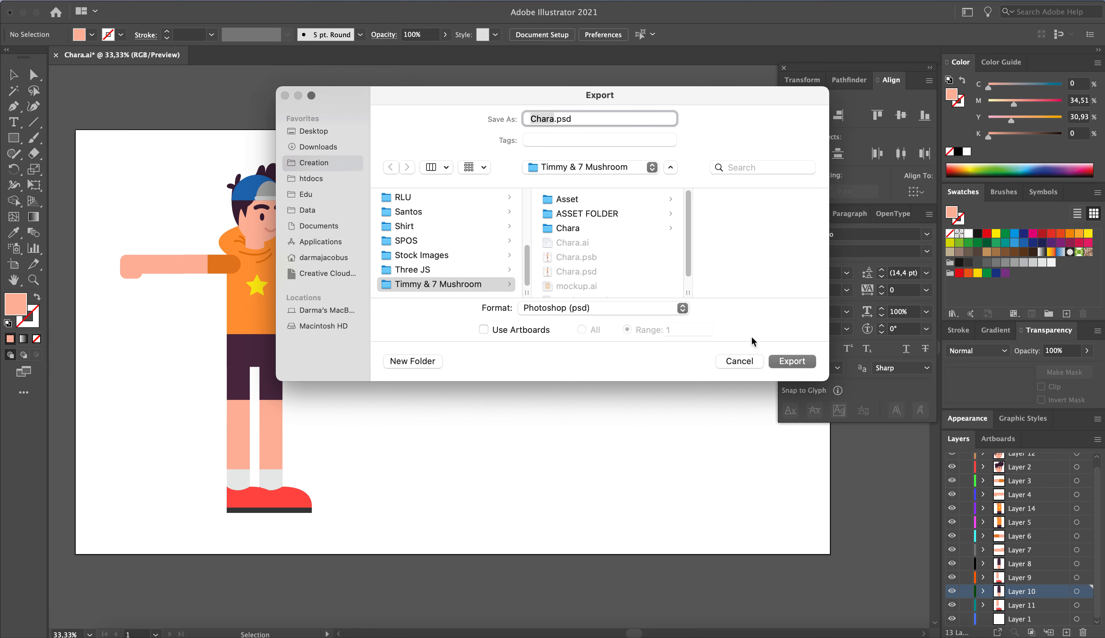
{"action": "left_click", "coordinate": [792, 361]}
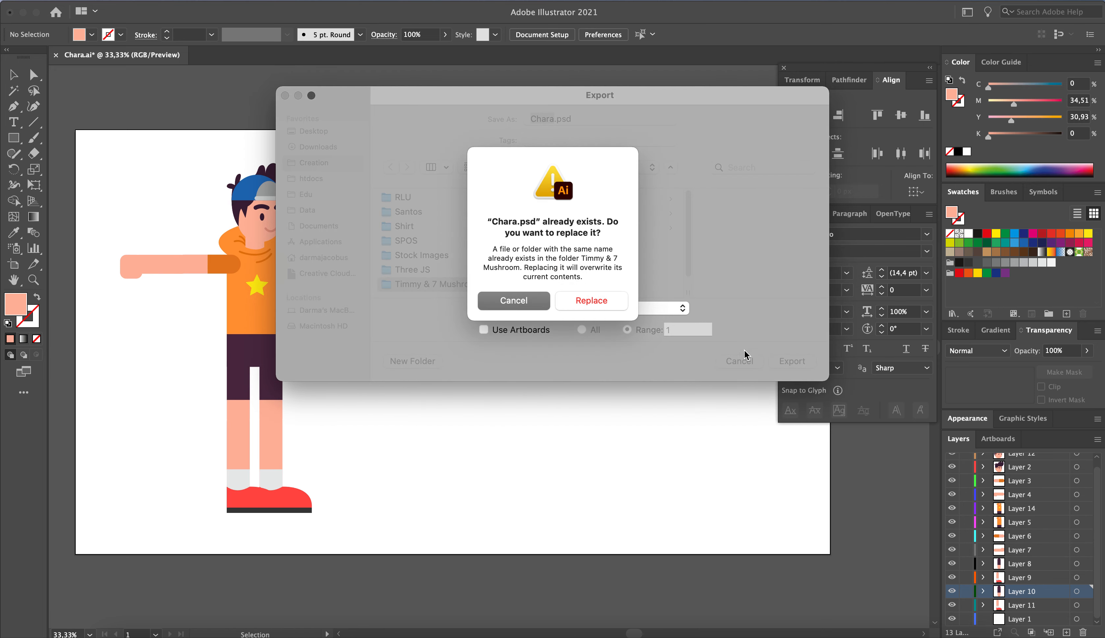
{"action": "left_click", "coordinate": [612, 305]}
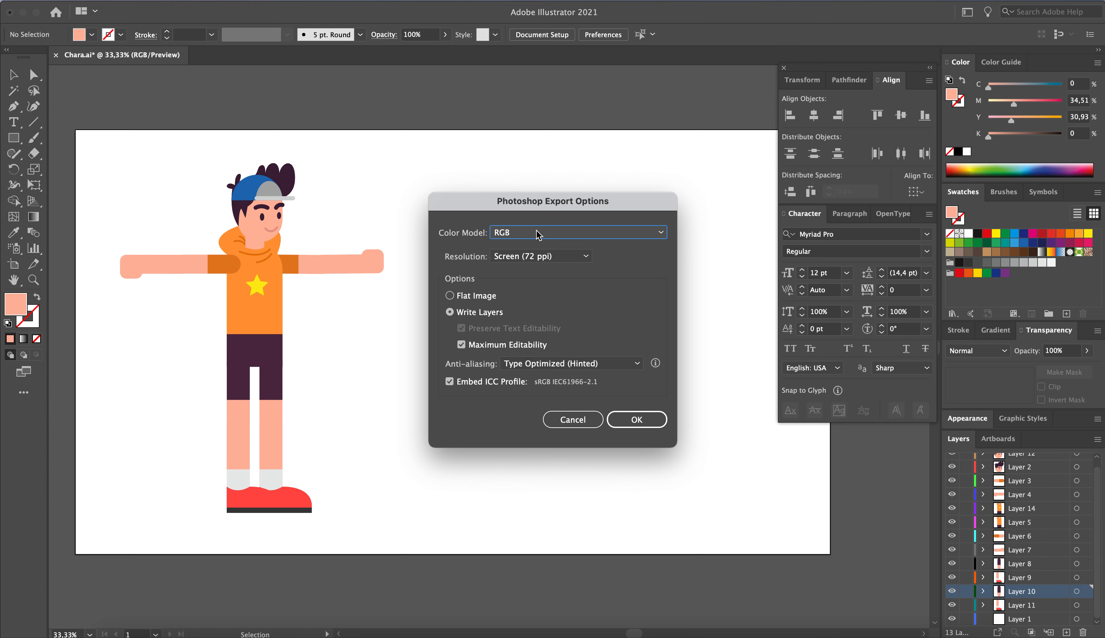
Complete the Photoshop export with the RGB color model, Screen (72 ppi) resolution and Write Layers with Maximum Editability
{"action": "left_click", "coordinate": [570, 255]}
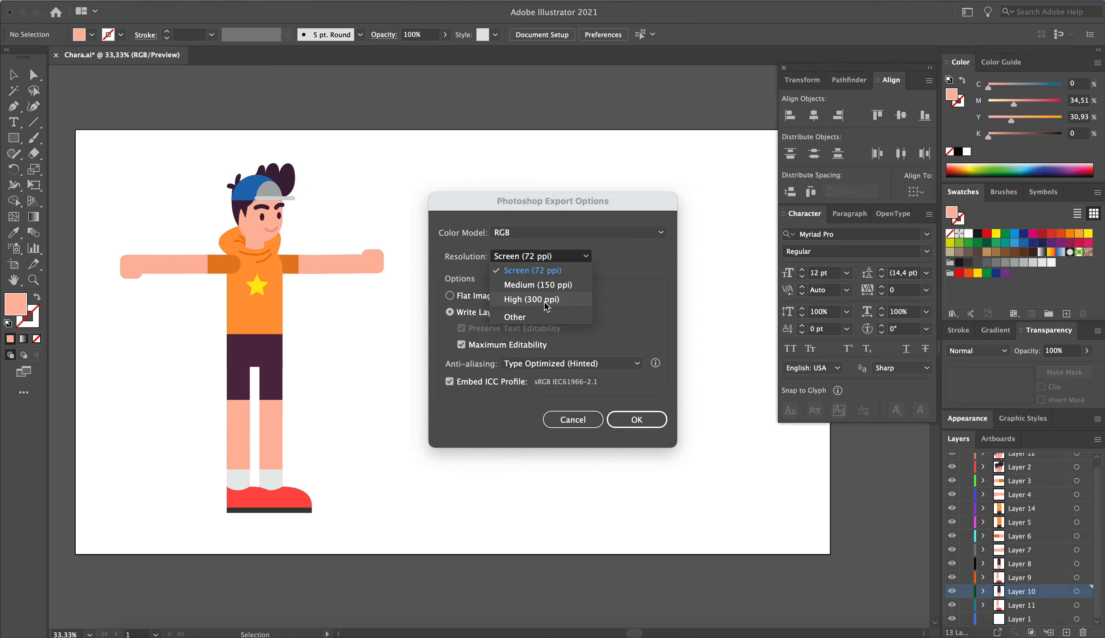
{"action": "left_click", "coordinate": [639, 258]}
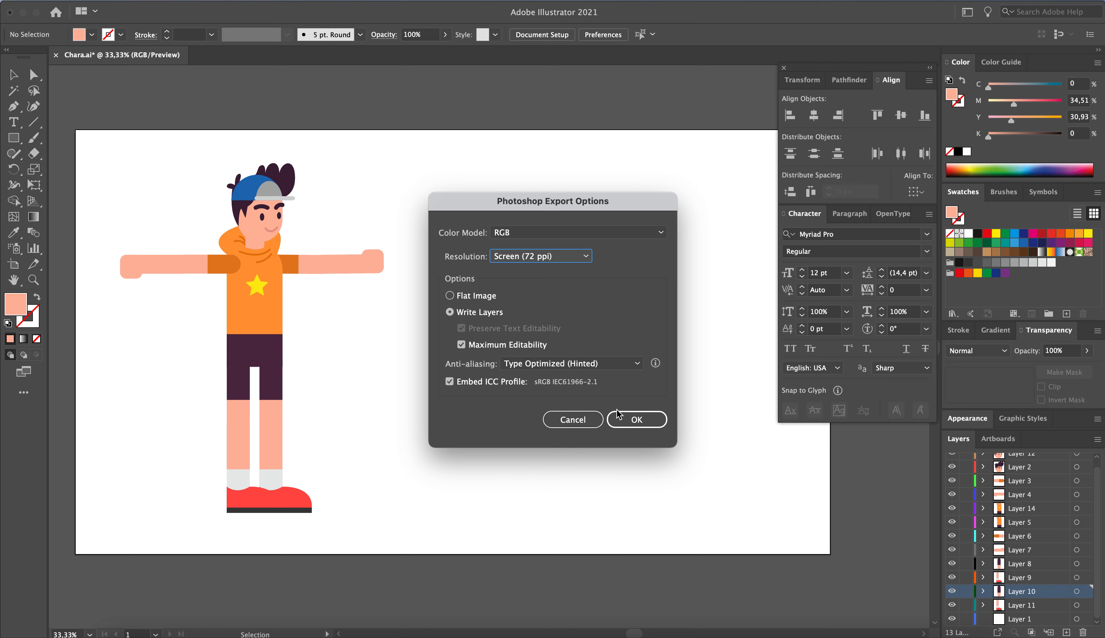
{"action": "left_click", "coordinate": [639, 419]}
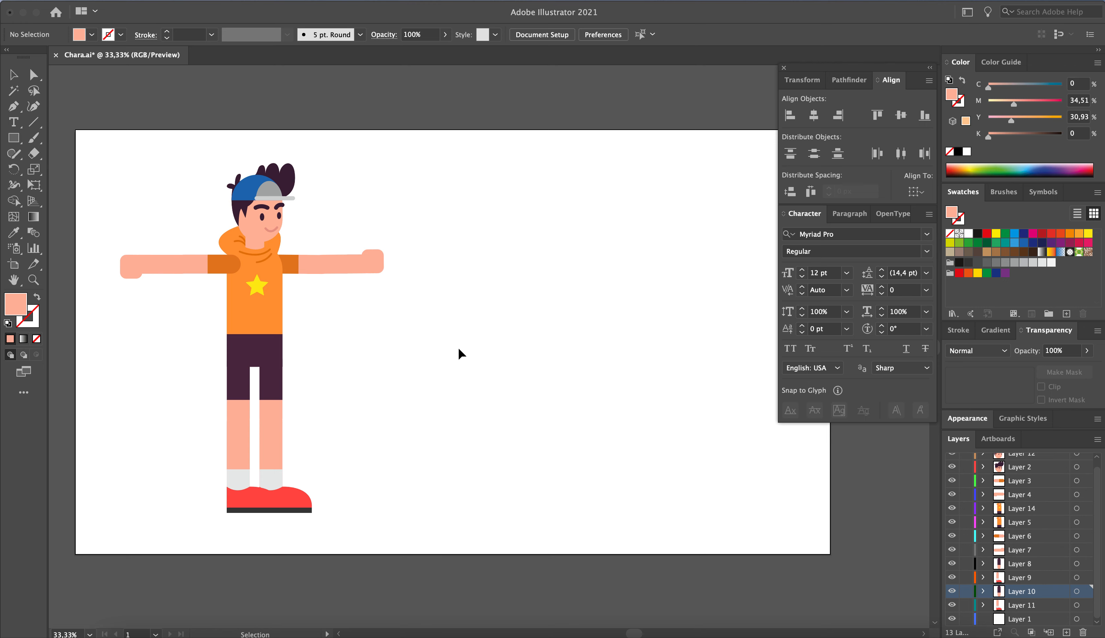
Save Chara.ai and close the document
{"action": "key", "text": "super+s"}
{"action": "key", "text": "a"}
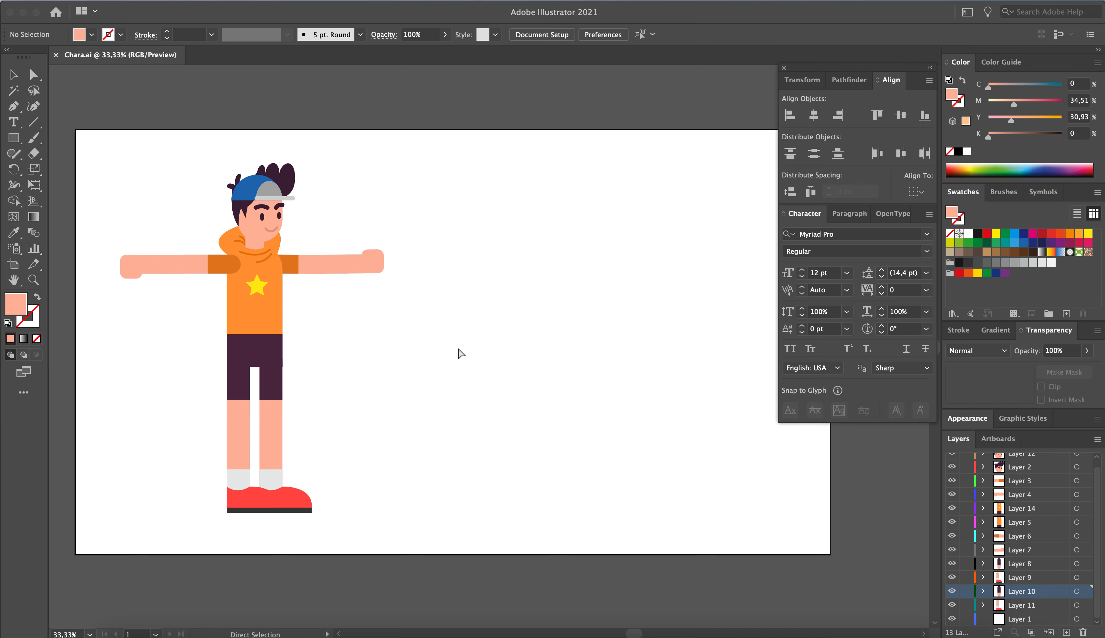
{"action": "key", "text": "super+w"}
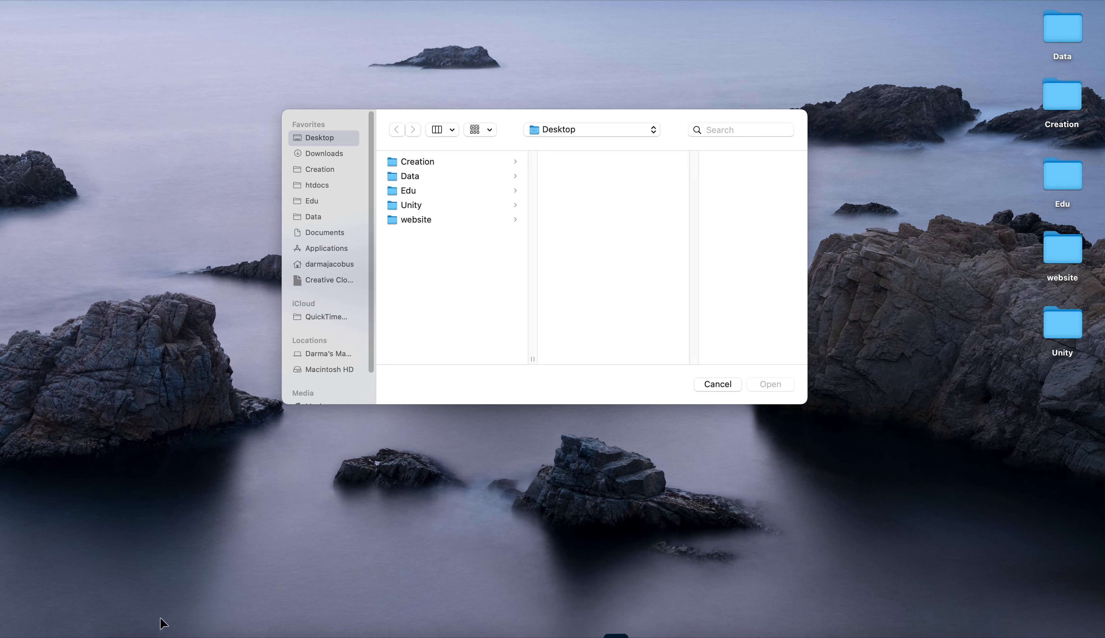
{"action": "left_click", "coordinate": [409, 162]}
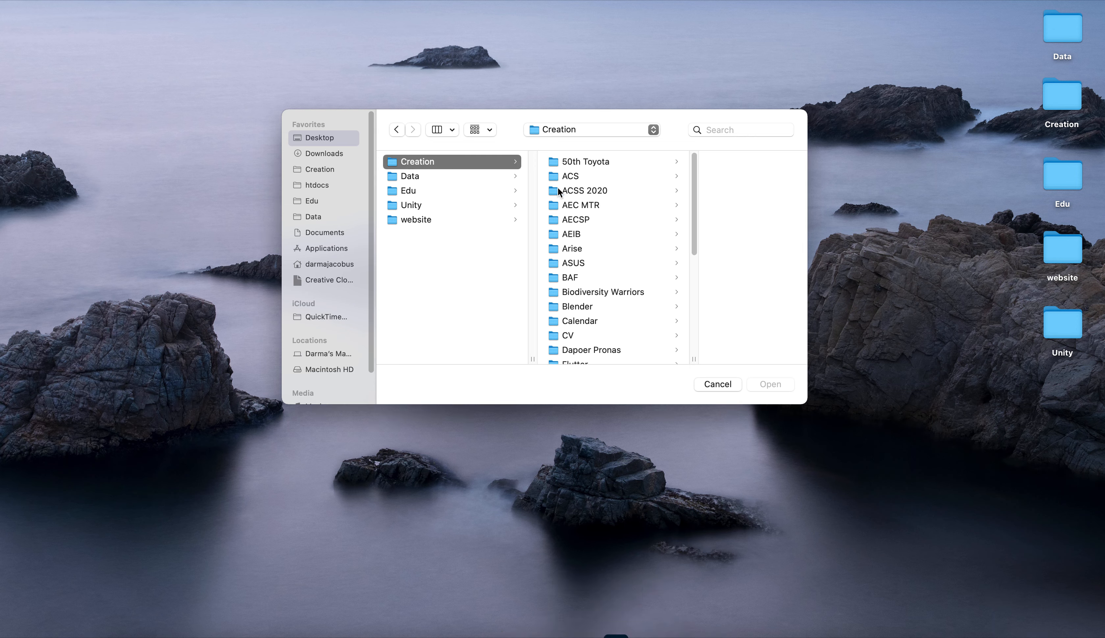
{"action": "scroll", "coordinate": [579, 231], "scroll_direction": "down", "scroll_amount": 10}
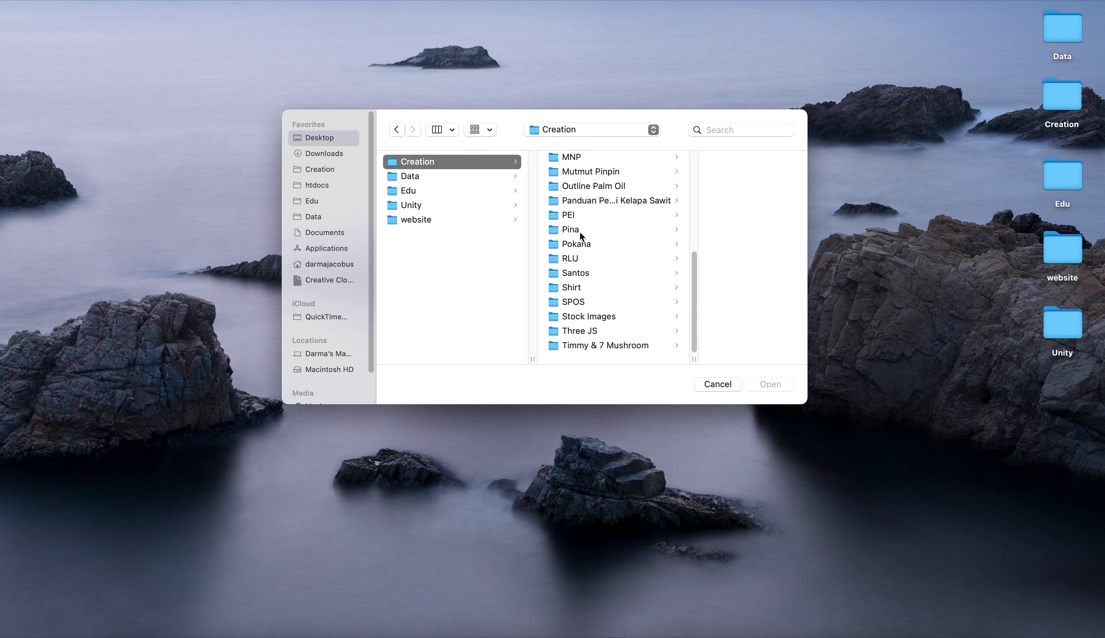
{"action": "left_click", "coordinate": [601, 351]}
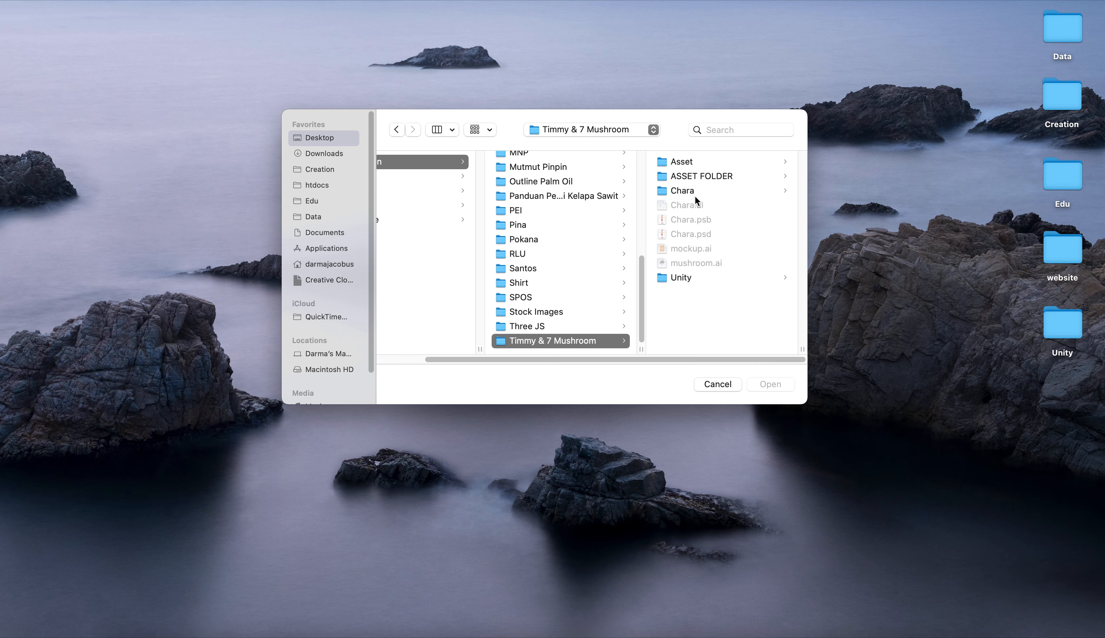
{"action": "left_click_drag", "start_coordinate": [581, 117], "coordinate": [411, 121]}
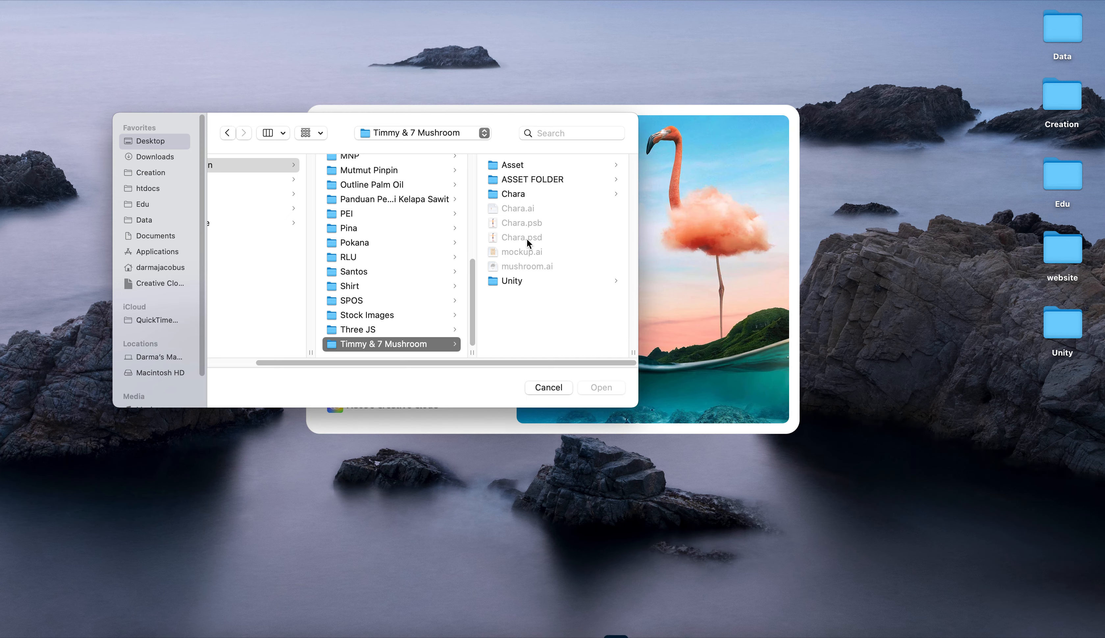
{"action": "left_click", "coordinate": [543, 385]}
Open Chara.psd from the Creation > Timmy & 7 Mushroom folder in Photoshop and bring its document to the front
{"action": "left_click", "coordinate": [125, 620]}
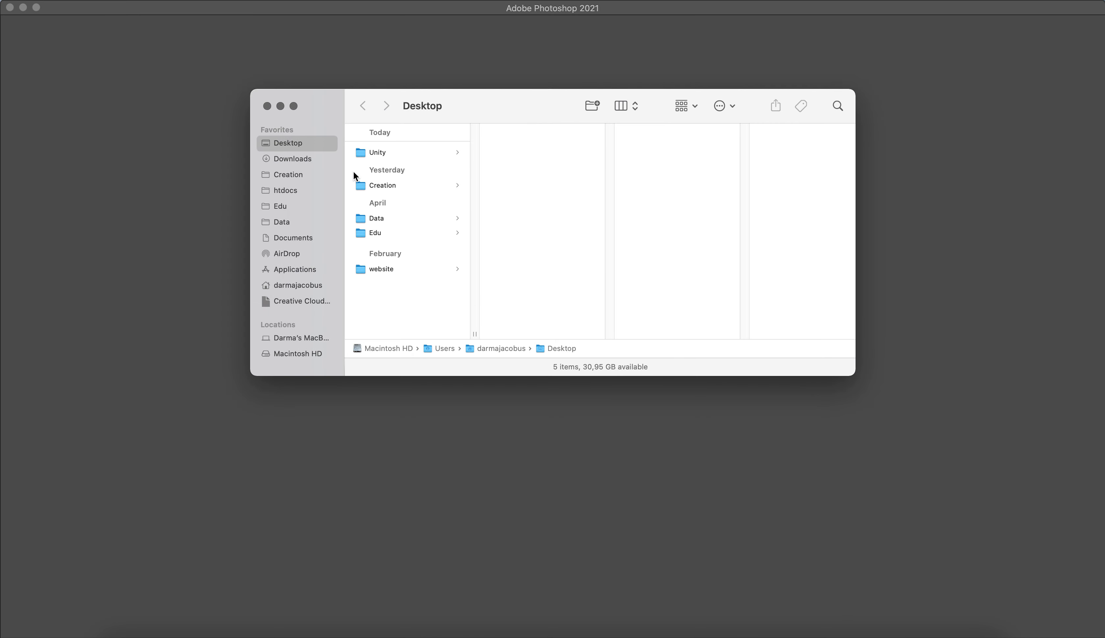
{"action": "left_click", "coordinate": [389, 185]}
{"action": "left_click", "coordinate": [535, 166]}
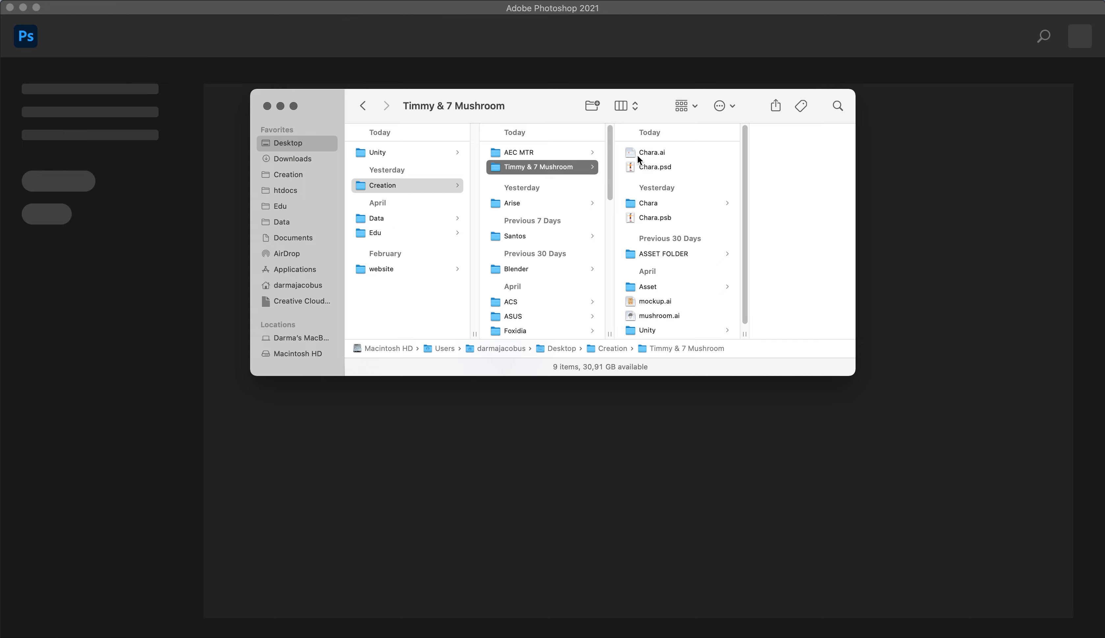
{"action": "left_click", "coordinate": [660, 168]}
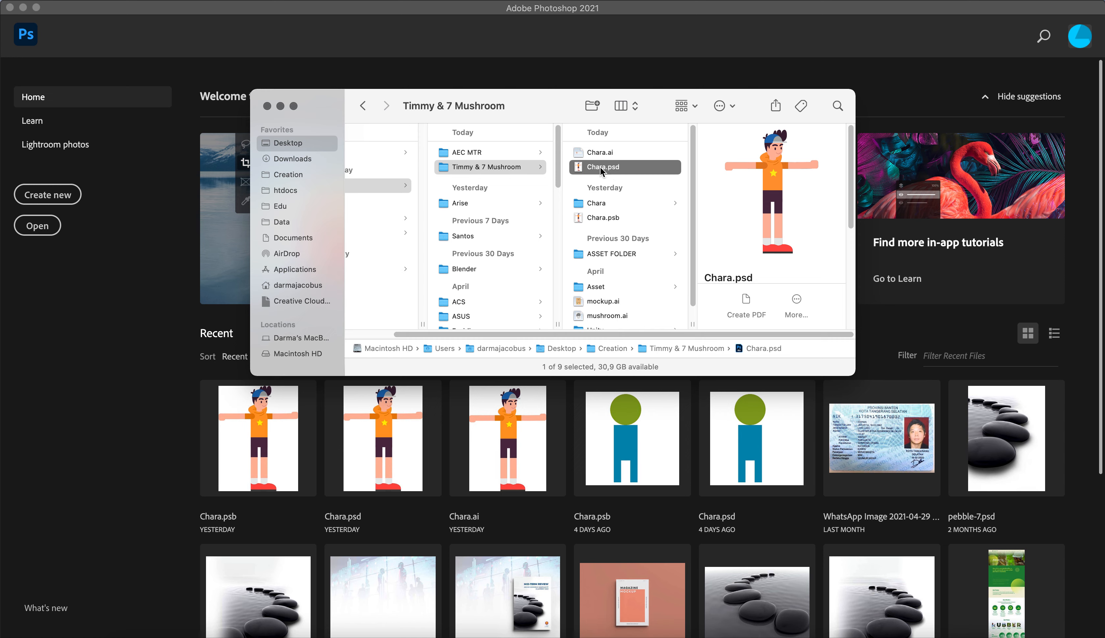
{"action": "left_click_drag", "start_coordinate": [604, 167], "coordinate": [170, 374]}
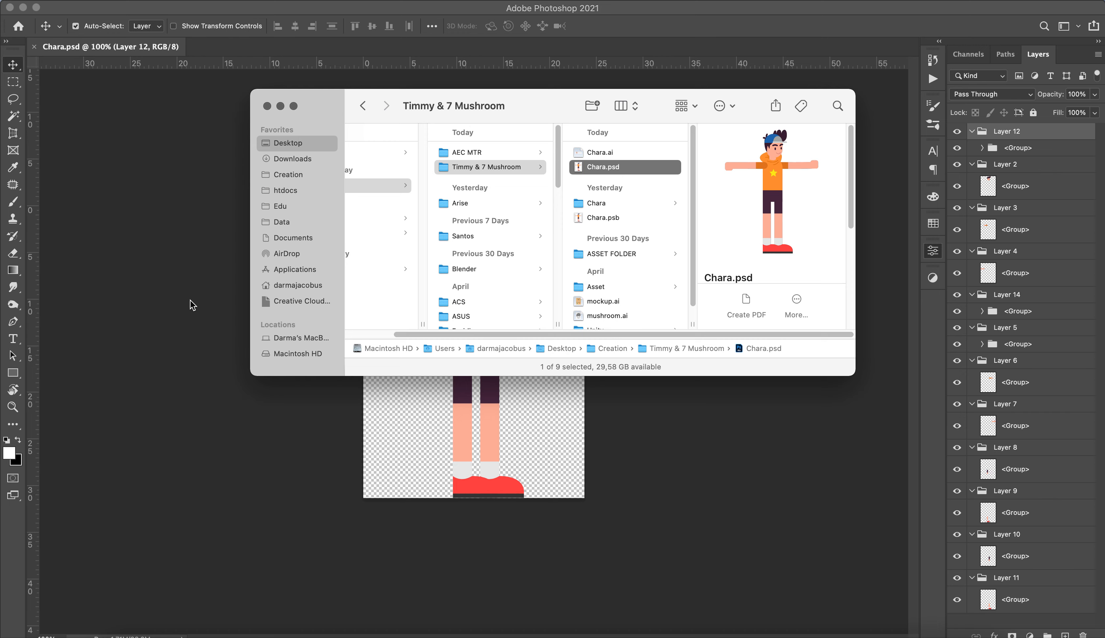
{"action": "left_click", "coordinate": [190, 300]}
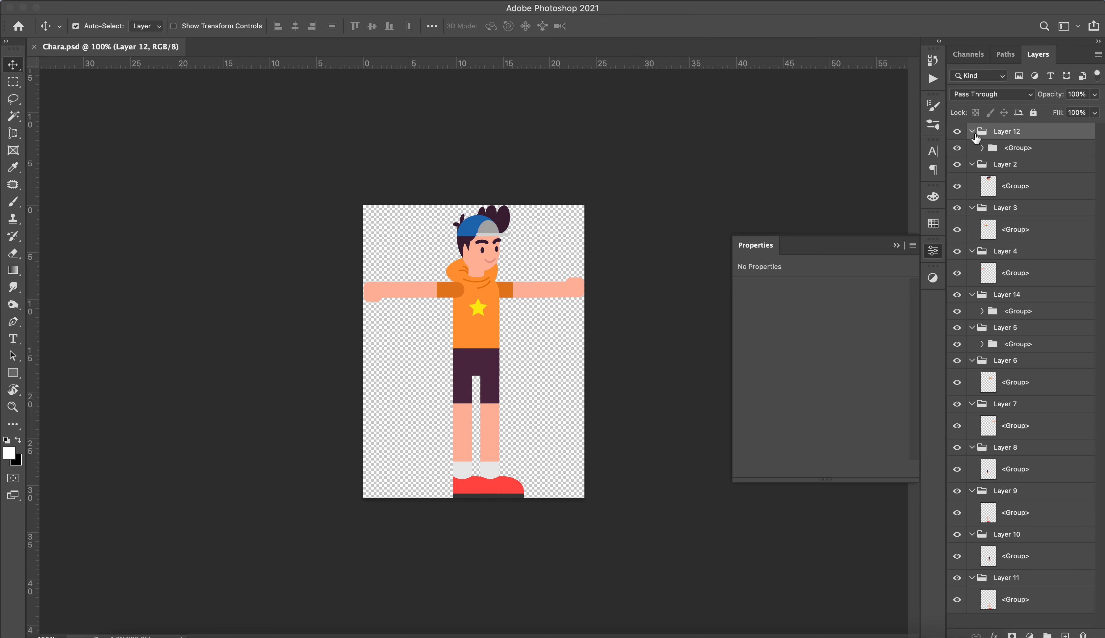
Collapse all the layer groups, from Layer 12 down to Layer 11
{"action": "left_click", "coordinate": [972, 131]}
{"action": "left_click", "coordinate": [972, 148]}
{"action": "left_click", "coordinate": [972, 164]}
{"action": "left_click", "coordinate": [972, 180]}
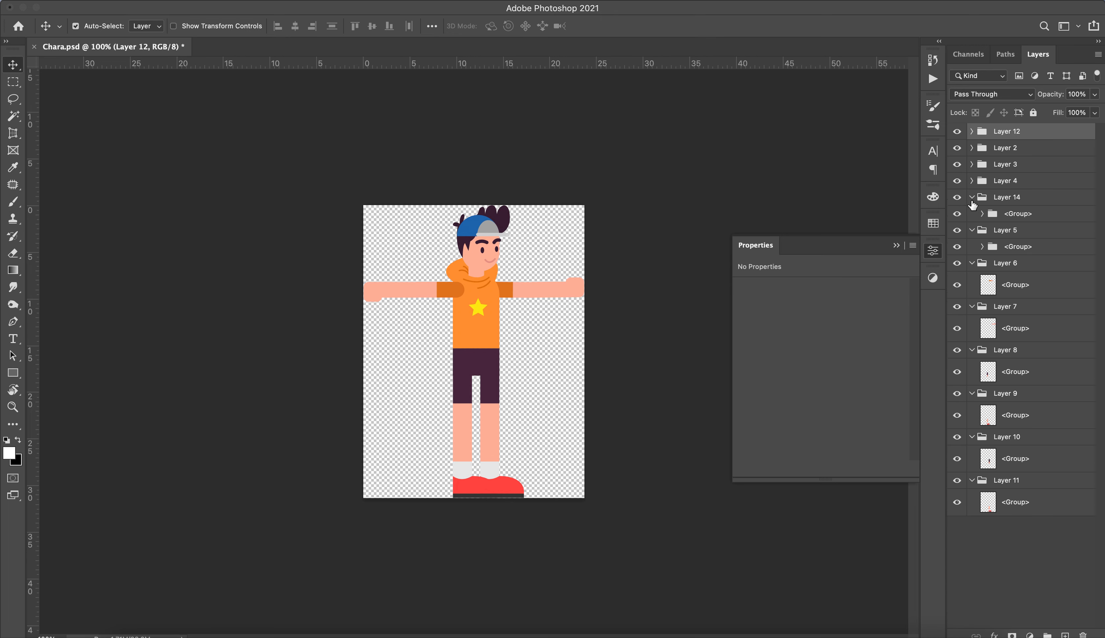
{"action": "left_click", "coordinate": [972, 197]}
{"action": "left_click", "coordinate": [972, 213]}
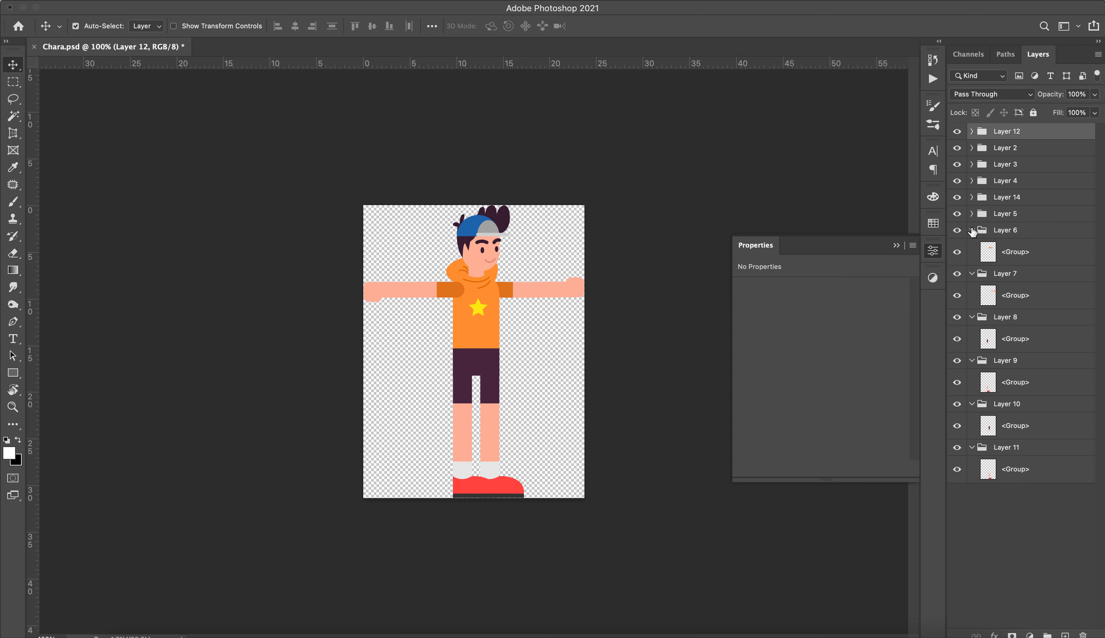
{"action": "left_click", "coordinate": [972, 230]}
{"action": "left_click", "coordinate": [972, 246]}
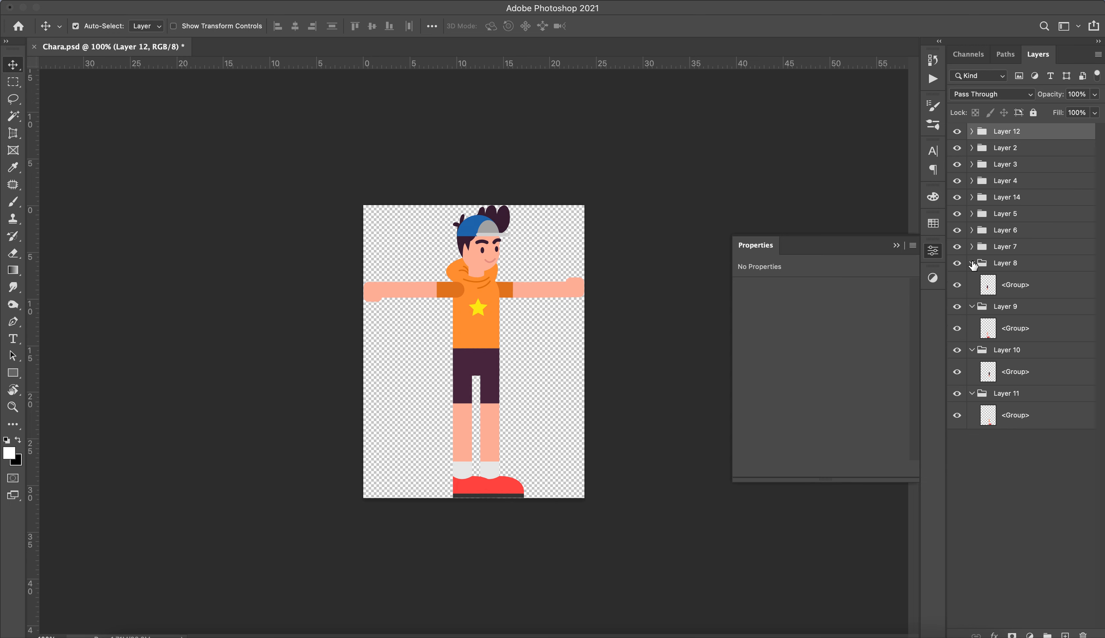
{"action": "left_click", "coordinate": [972, 263]}
{"action": "left_click", "coordinate": [972, 279]}
{"action": "left_click", "coordinate": [972, 296]}
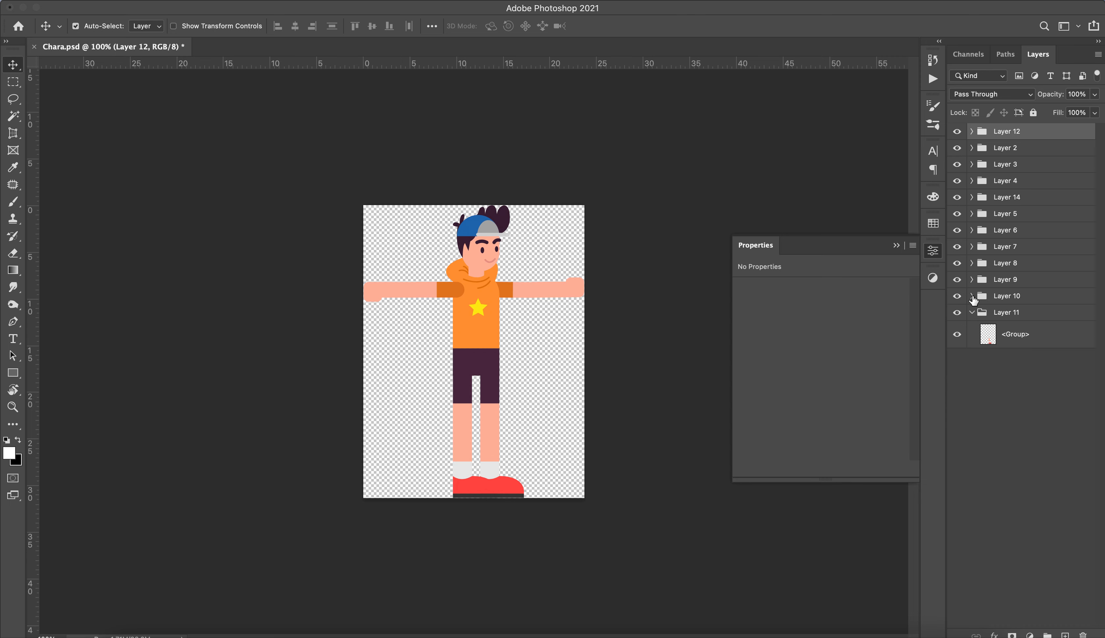
{"action": "left_click", "coordinate": [972, 313]}
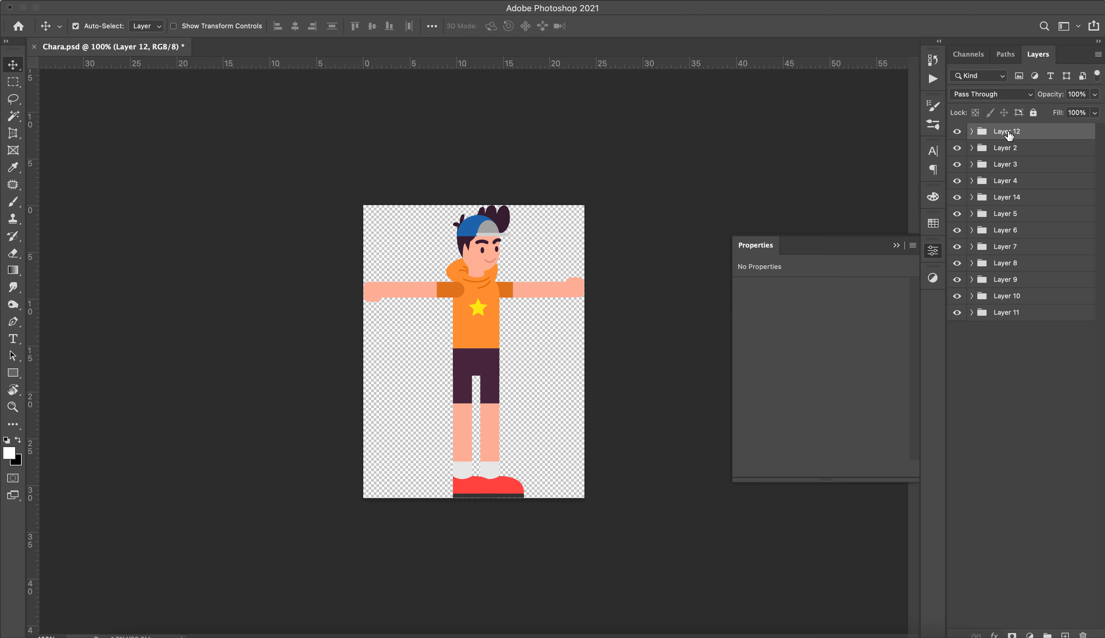
Check the contents of the Layer 12 group and merge the group into a single layer
{"action": "left_click", "coordinate": [972, 132]}
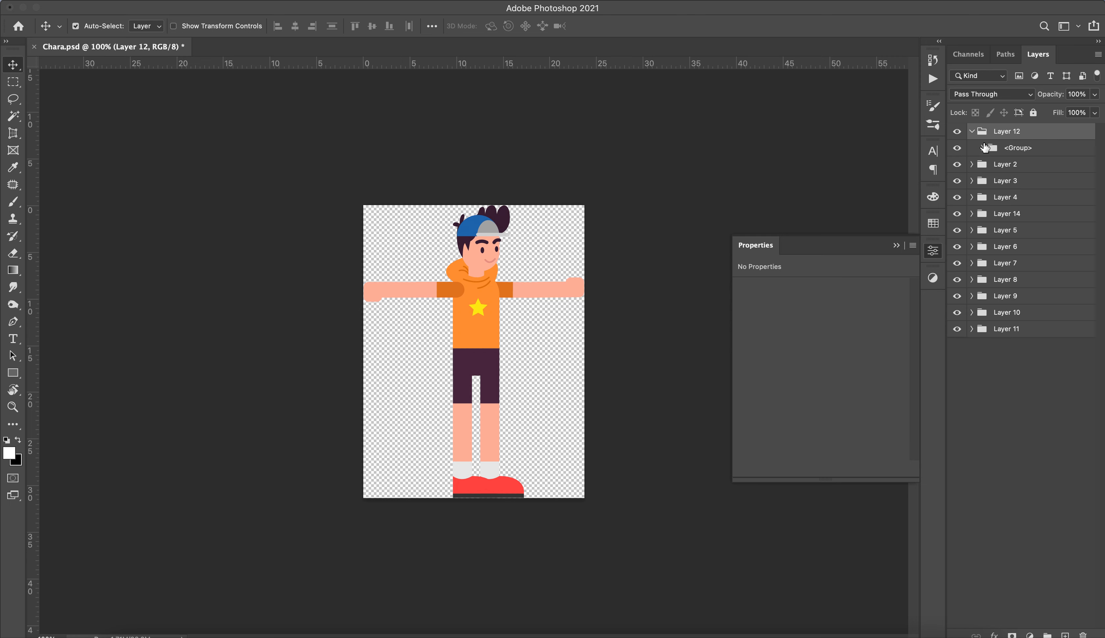
{"action": "left_click", "coordinate": [981, 148]}
{"action": "left_click", "coordinate": [971, 132]}
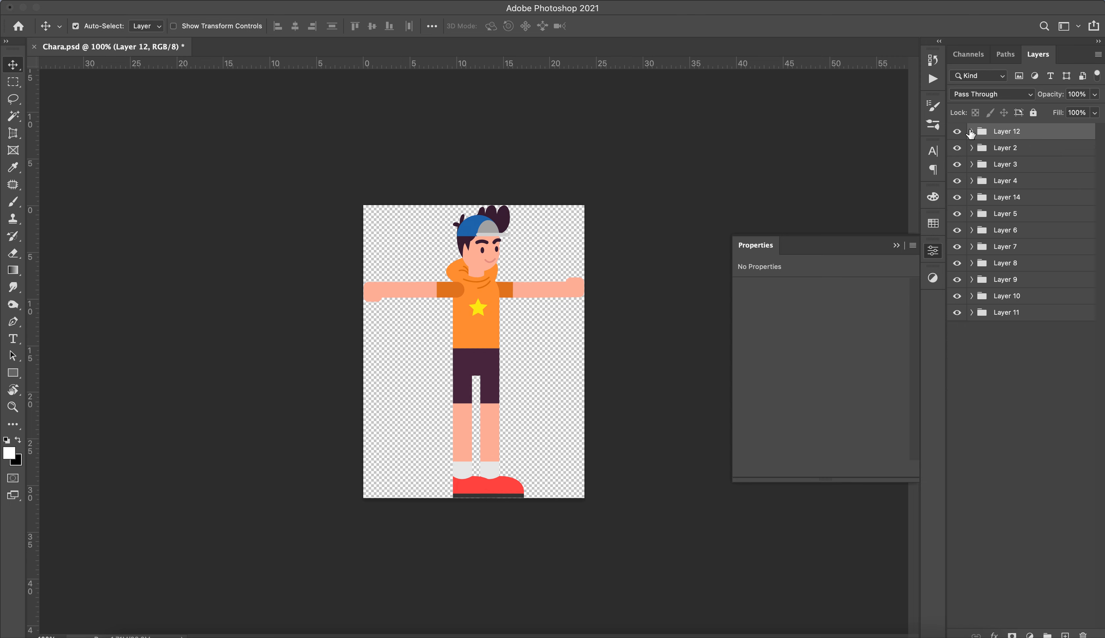
{"action": "right_click", "coordinate": [1017, 138]}
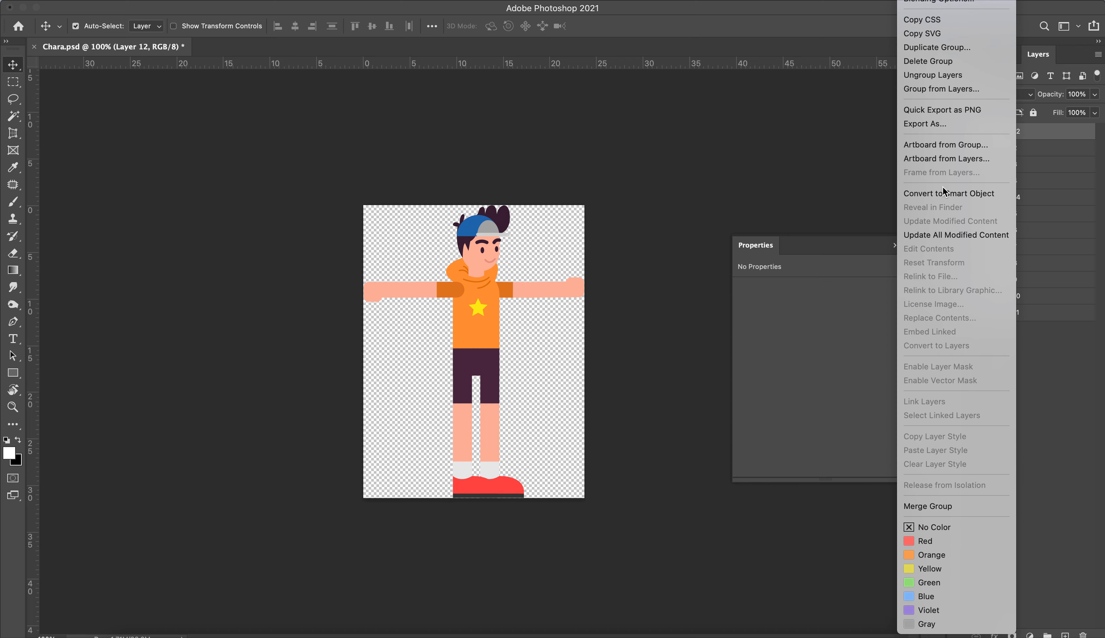
{"action": "left_click", "coordinate": [937, 509]}
Merge the Layer 2 and Layer 3 groups, each into its own single layer
{"action": "left_click", "coordinate": [1023, 159]}
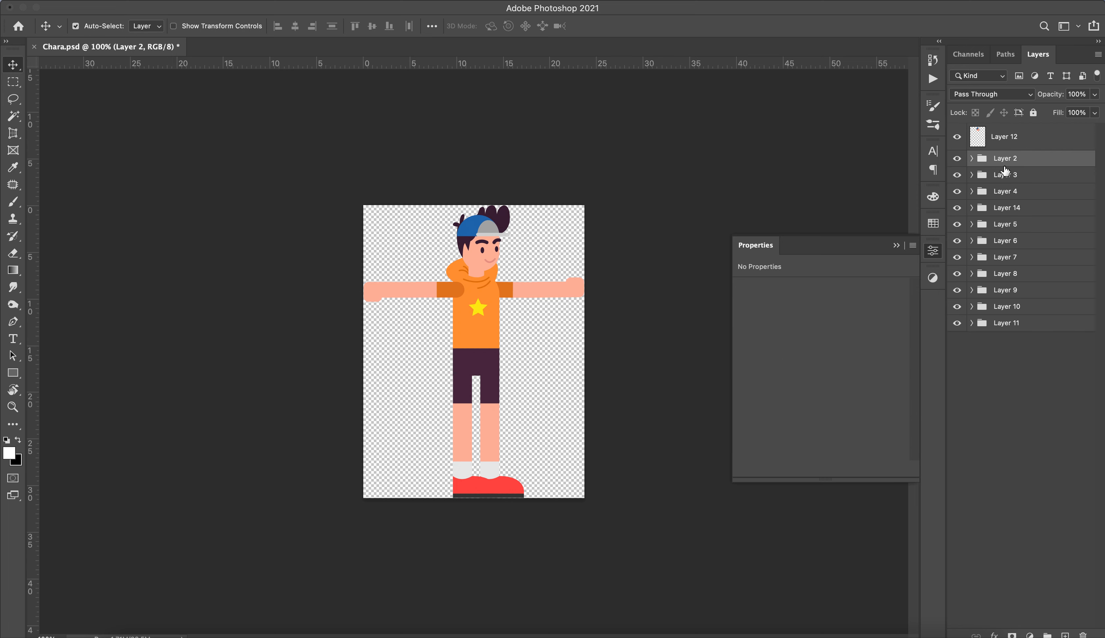
{"action": "key", "text": "super"}
{"action": "key", "text": "super+e"}
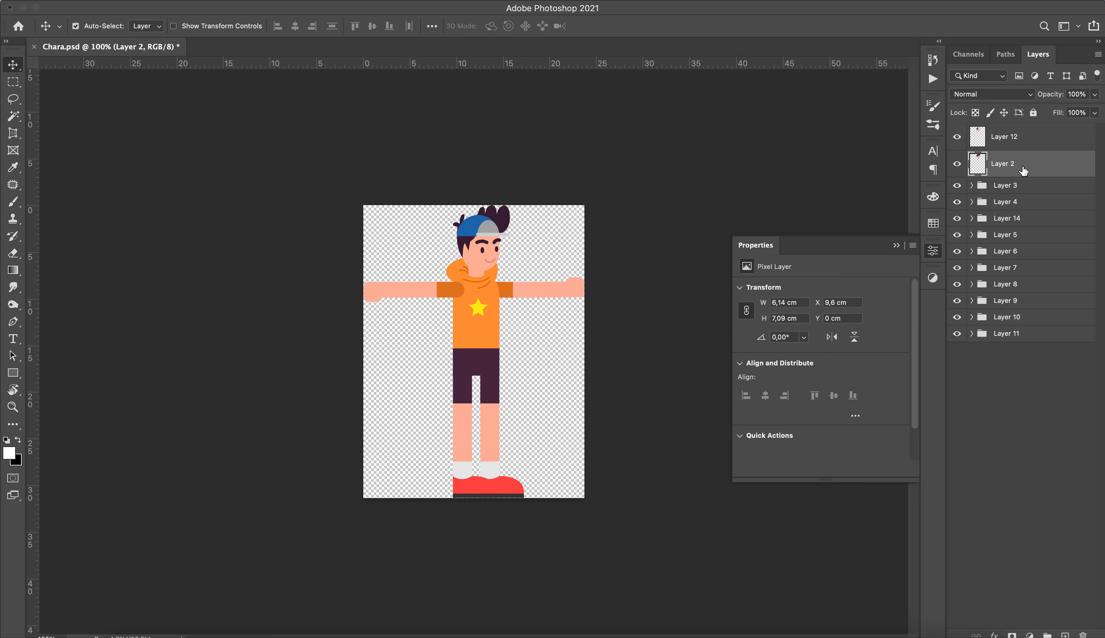
{"action": "left_click", "coordinate": [1008, 187]}
{"action": "key", "text": "super+e"}
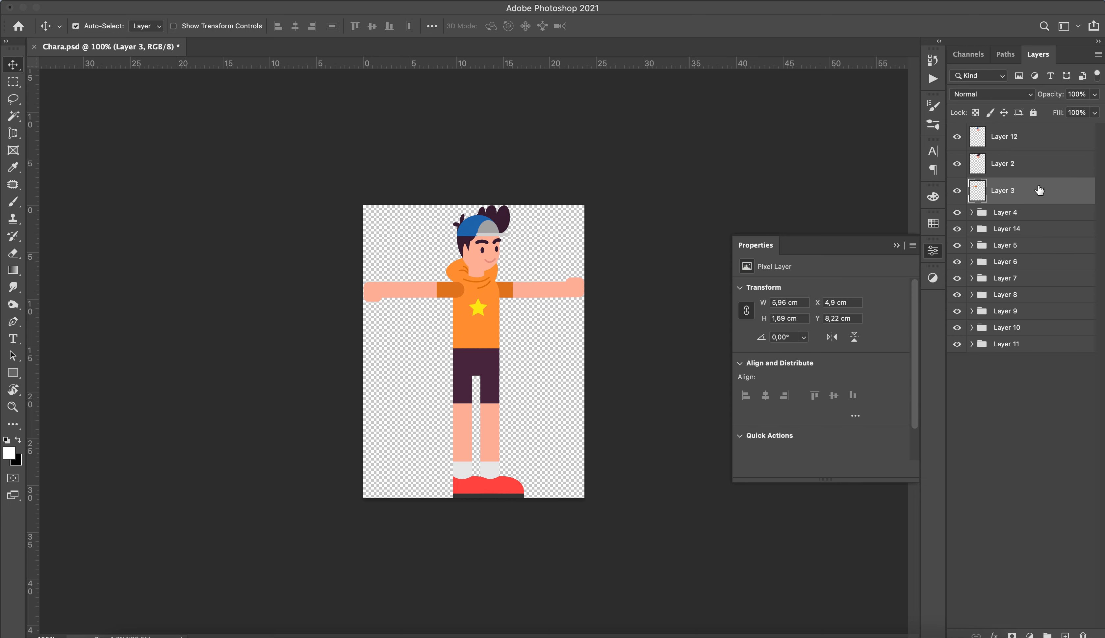
{"action": "left_click", "coordinate": [1032, 215]}
{"action": "left_click", "coordinate": [1016, 348], "text": "shift"}
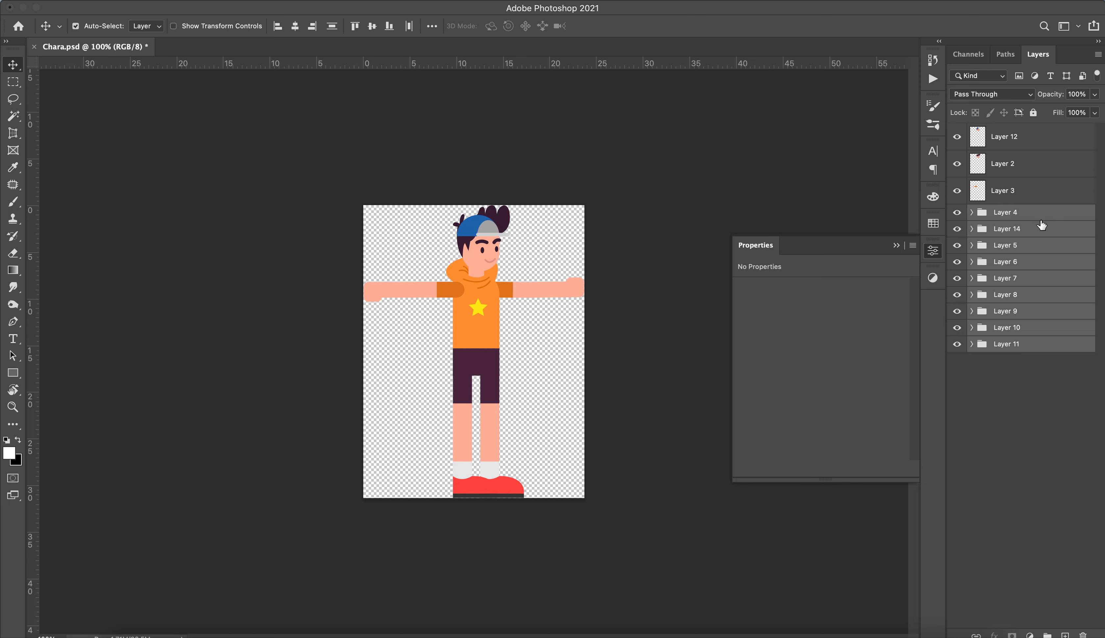
{"action": "left_click", "coordinate": [1011, 433]}
Merge the Layer 4, Layer 14 and Layer 5 groups, each into its own single layer
{"action": "left_click", "coordinate": [1029, 214]}
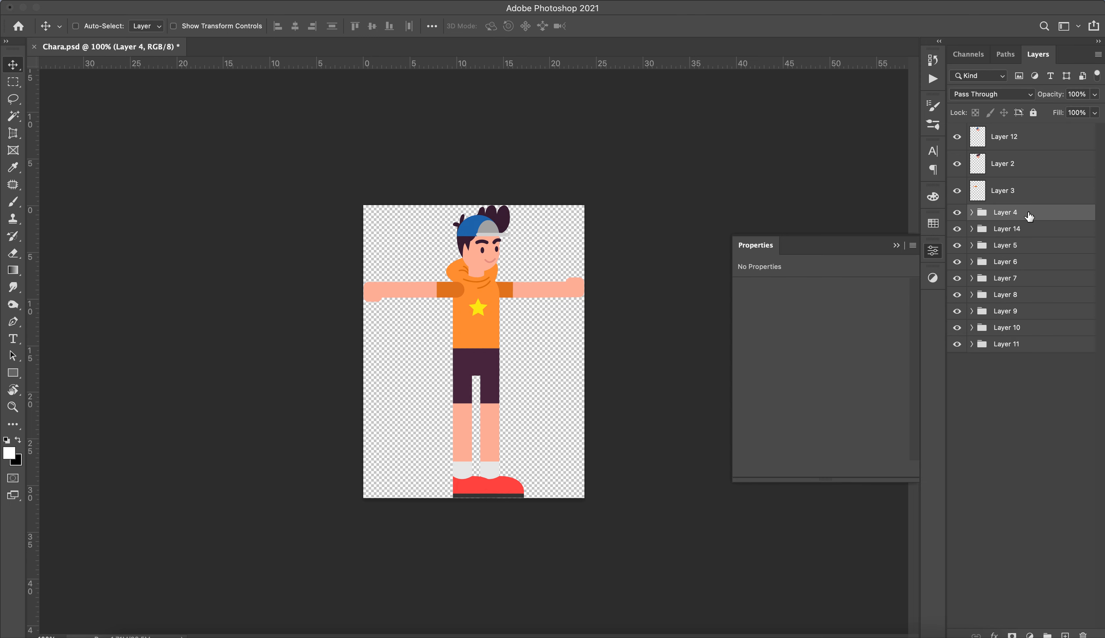
{"action": "key", "text": "super+shift+g"}
{"action": "left_click", "coordinate": [1026, 244]}
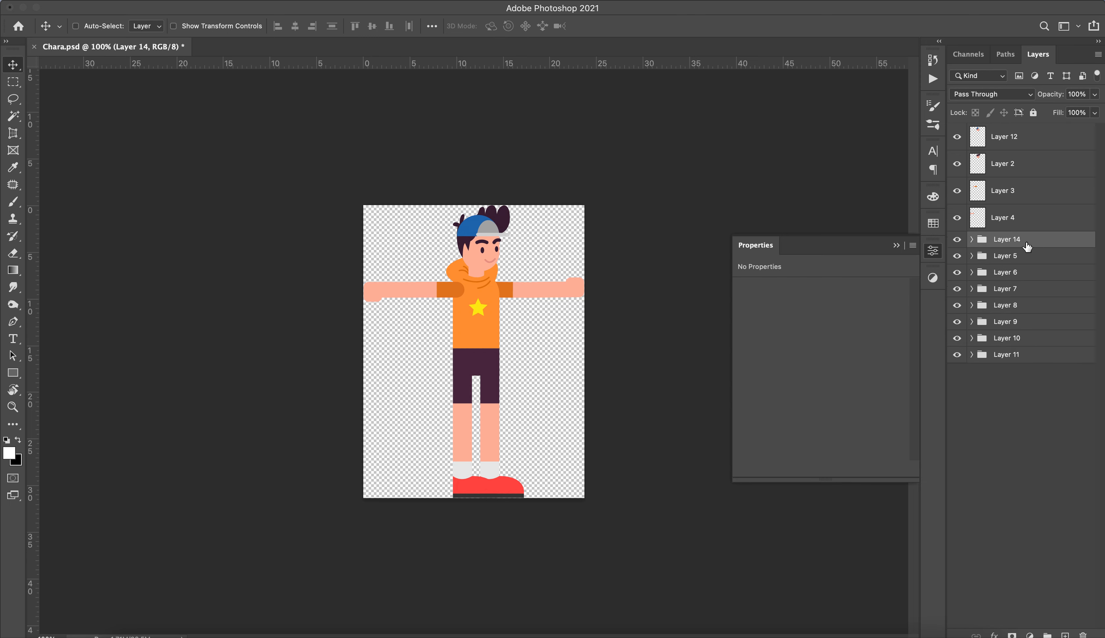
{"action": "key", "text": "super+shift+g"}
{"action": "left_click", "coordinate": [1029, 269]}
{"action": "key", "text": "super+shift+g"}
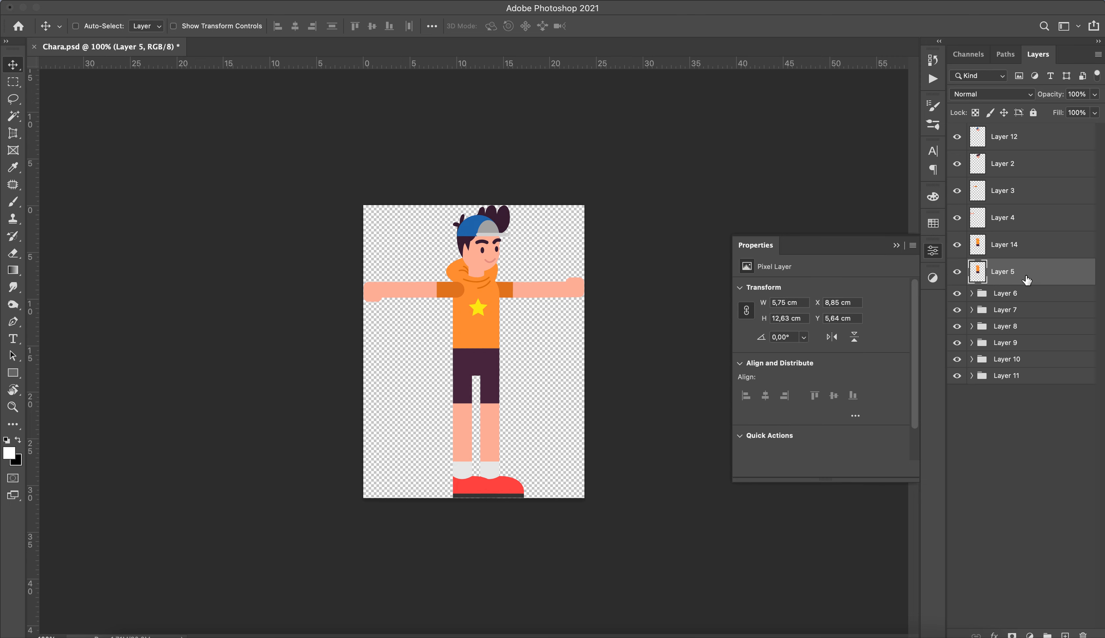
Merge the Layer 6, Layer 7 and Layer 8 groups, each into its own single layer
{"action": "left_click", "coordinate": [1022, 295]}
{"action": "key", "text": "super+shift+g"}
{"action": "left_click", "coordinate": [1015, 325]}
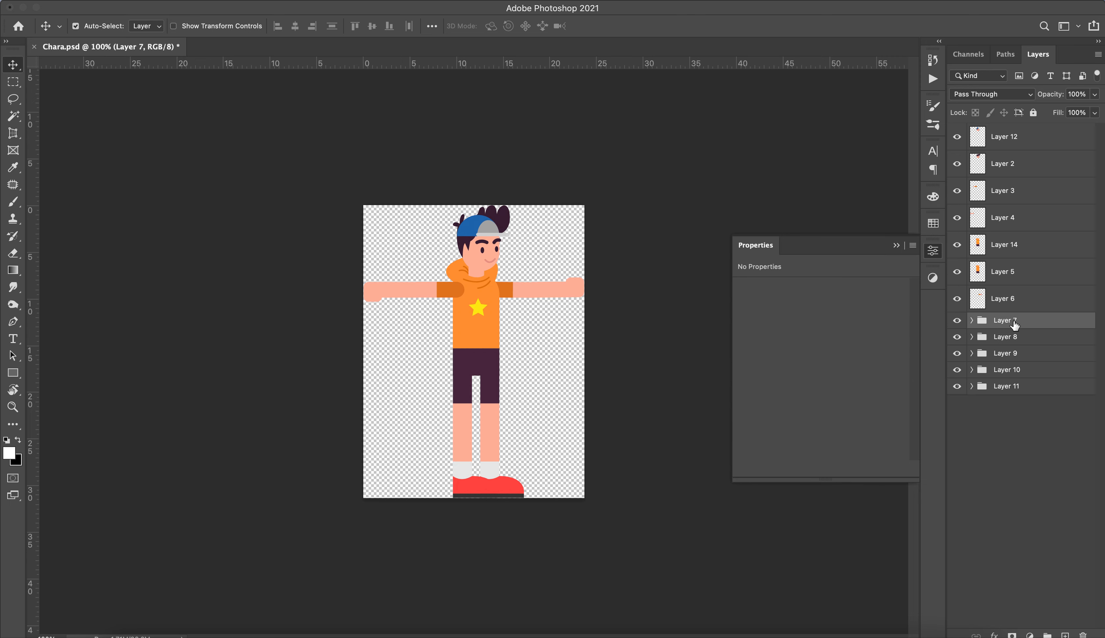
{"action": "key", "text": "super+shift+g"}
{"action": "left_click", "coordinate": [1021, 351]}
{"action": "key", "text": "super+shift+g"}
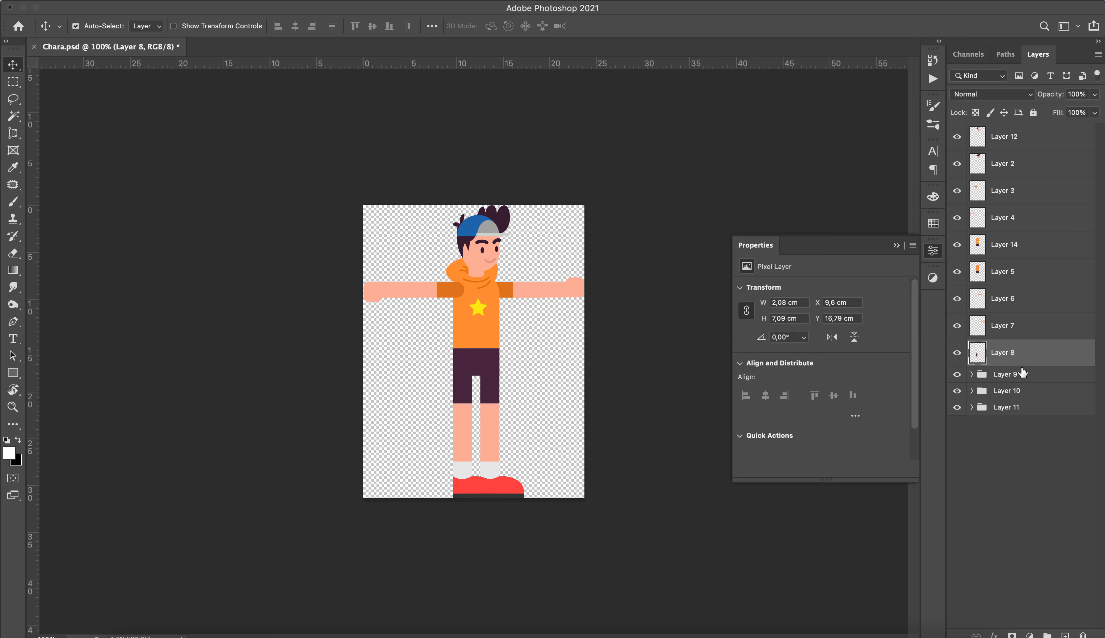
Merge the Layer 9, Layer 10 and Layer 11 groups, each into its own single layer
{"action": "left_click", "coordinate": [1023, 377]}
{"action": "key", "text": "super+shift+g"}
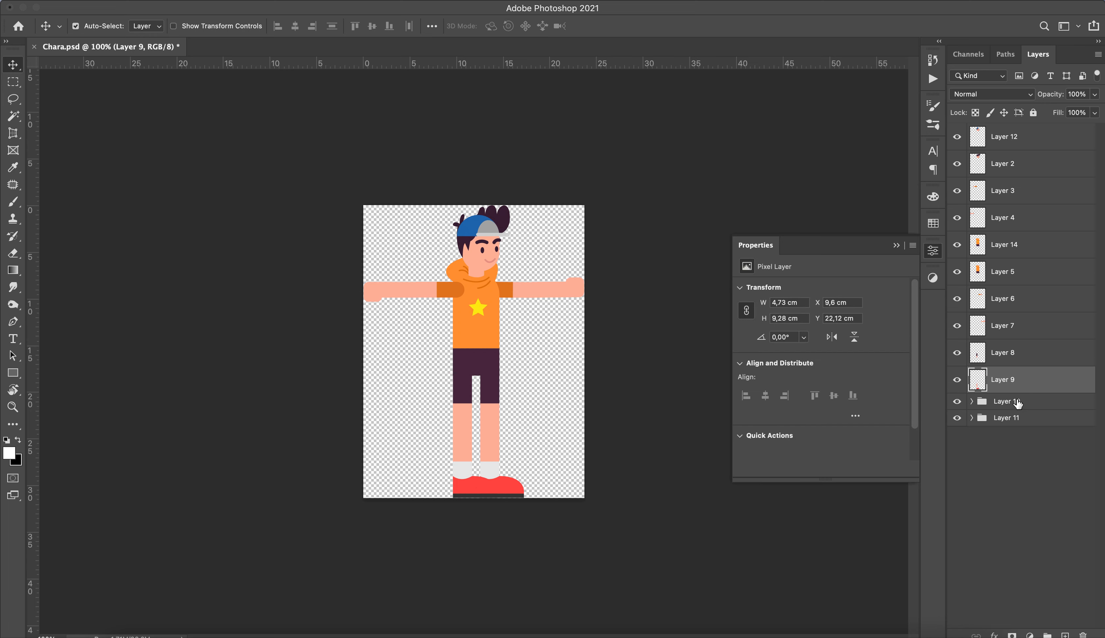
{"action": "left_click", "coordinate": [1018, 407]}
{"action": "key", "text": "super+shift+g"}
{"action": "left_click", "coordinate": [1008, 428]}
{"action": "key", "text": "super+shift+g"}
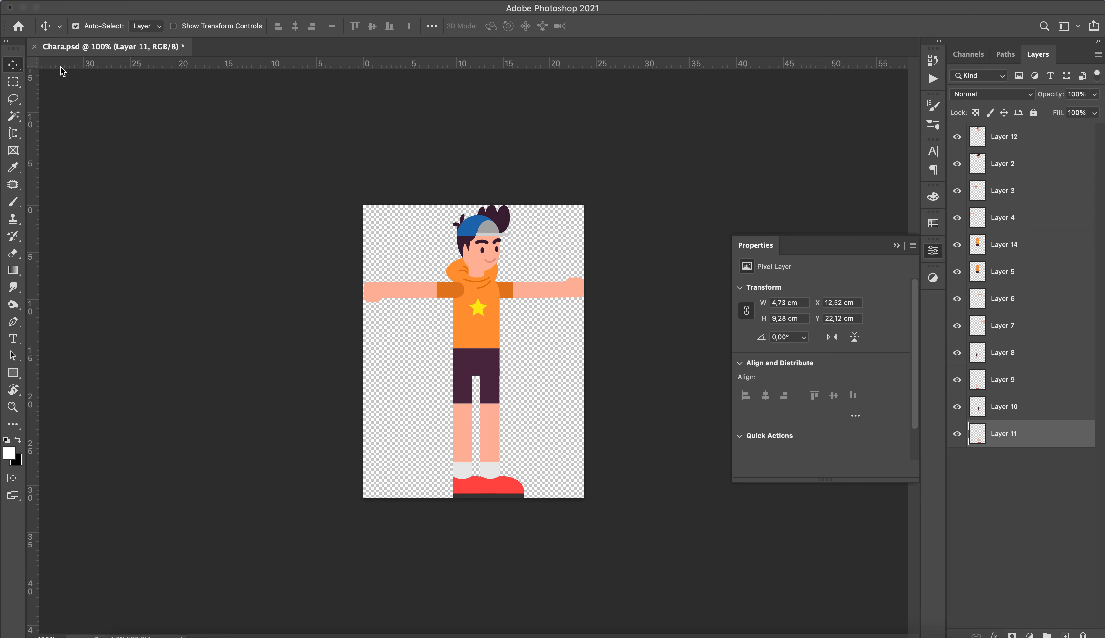
Save the document as Chara.psb in Large Document Format in the Timmy & 7 Mushroom folder, with Maximize Compatibility on
{"action": "left_click", "coordinate": [111, 4]}
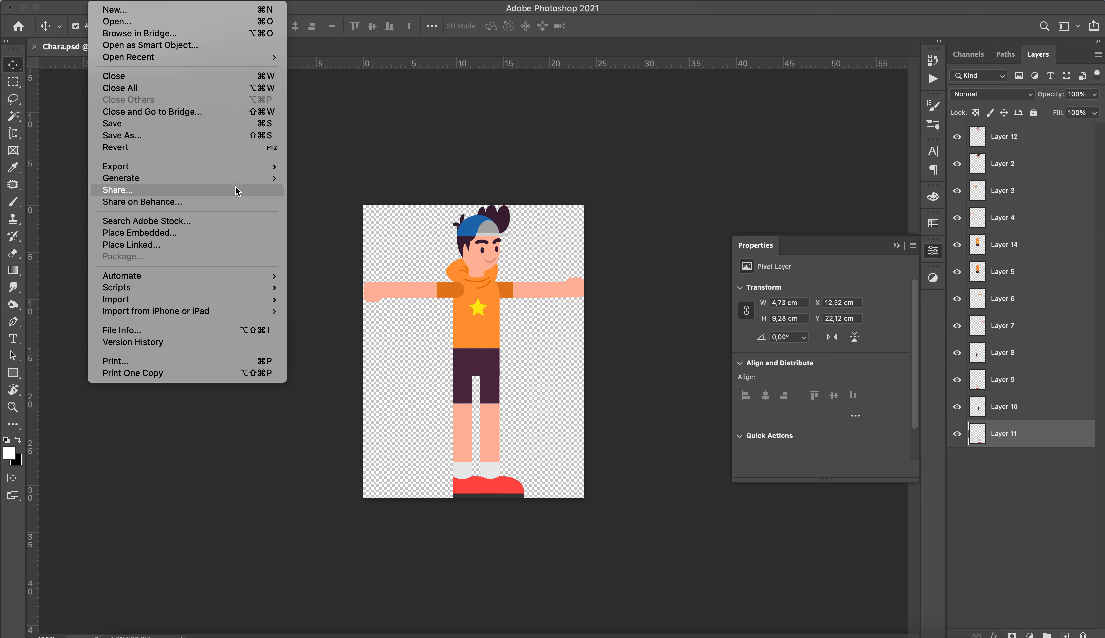
{"action": "mouse_move", "coordinate": [222, 182]}
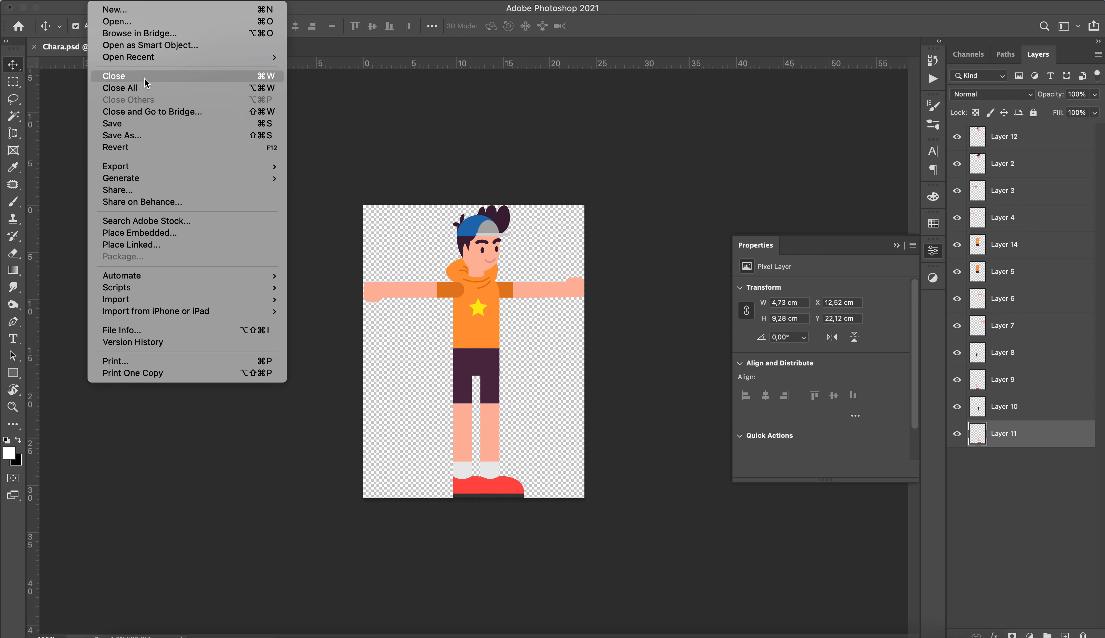
{"action": "left_click", "coordinate": [131, 136]}
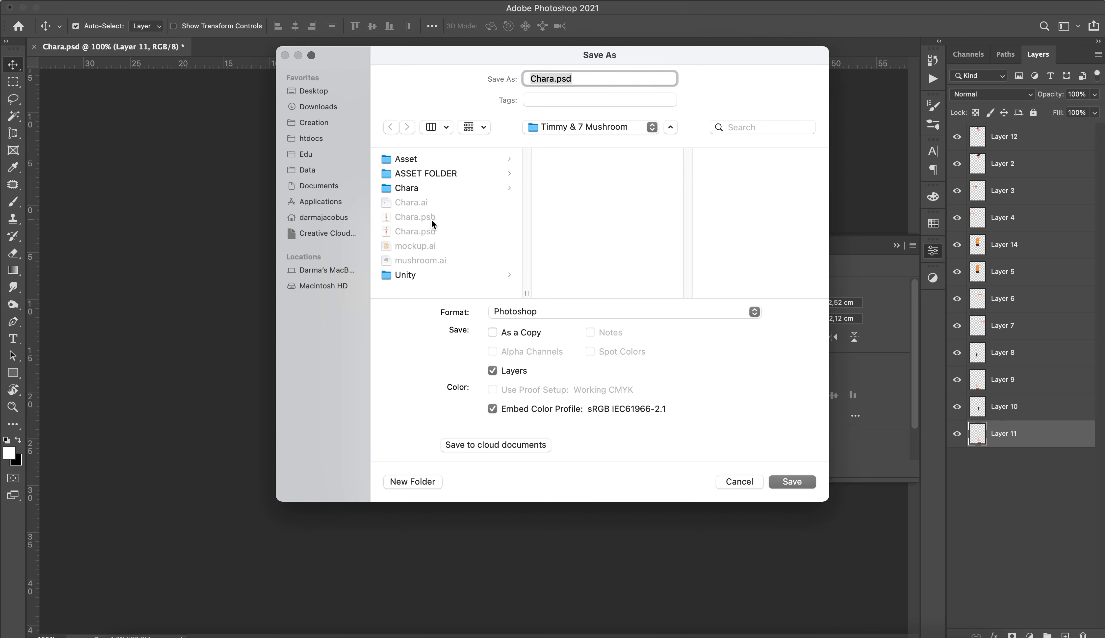
{"action": "left_click_drag", "start_coordinate": [453, 52], "coordinate": [699, 229]}
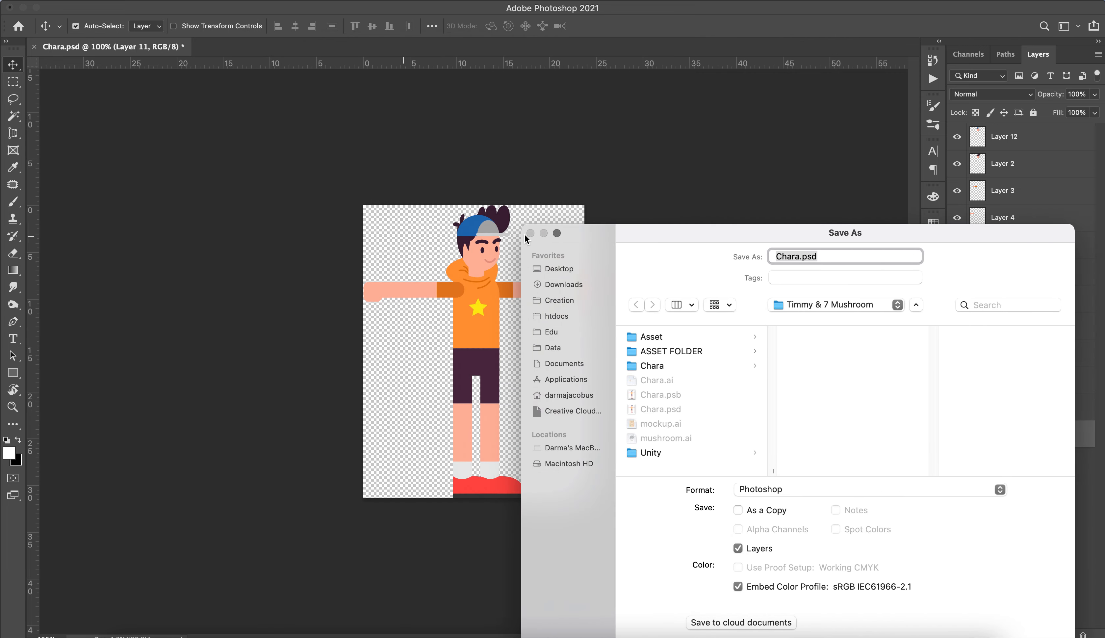
{"action": "left_click_drag", "start_coordinate": [651, 238], "coordinate": [526, 110]}
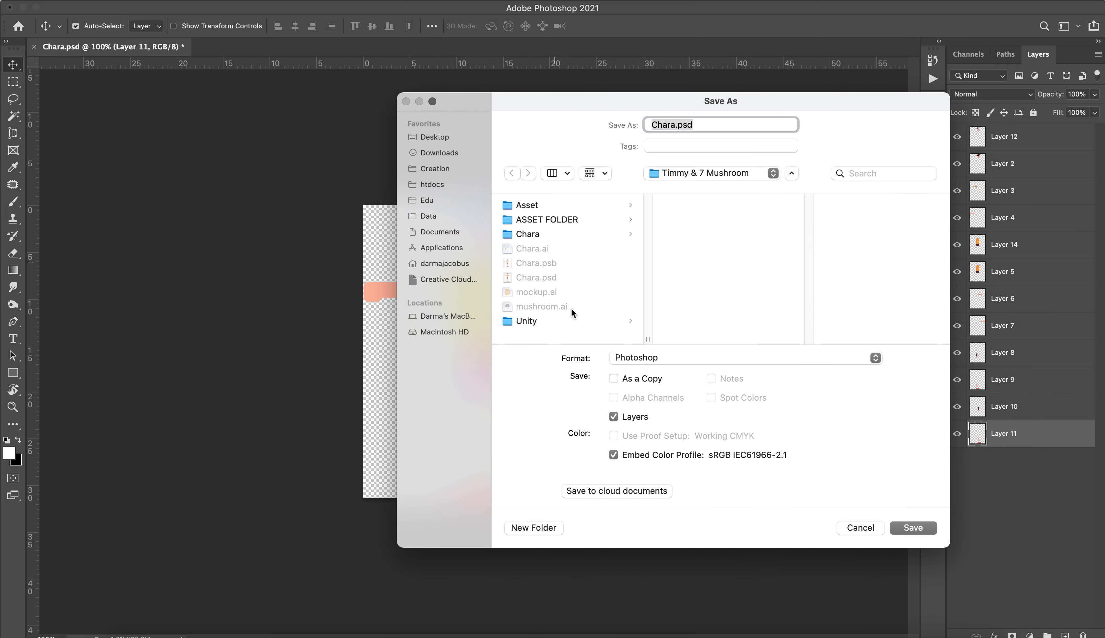
{"action": "left_click", "coordinate": [734, 357]}
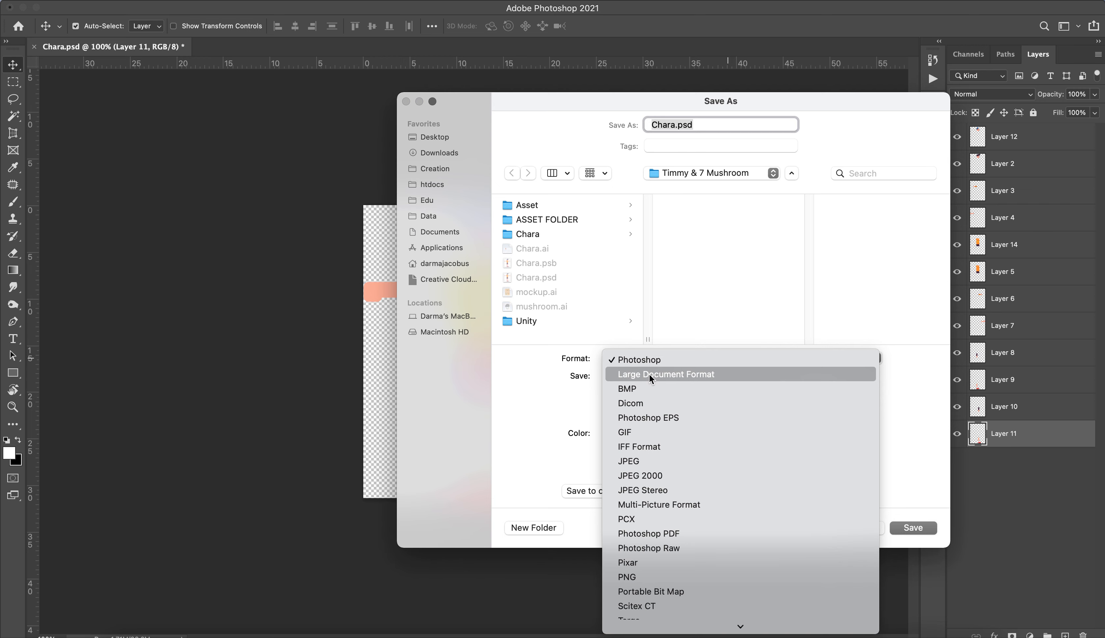
{"action": "left_click", "coordinate": [659, 373]}
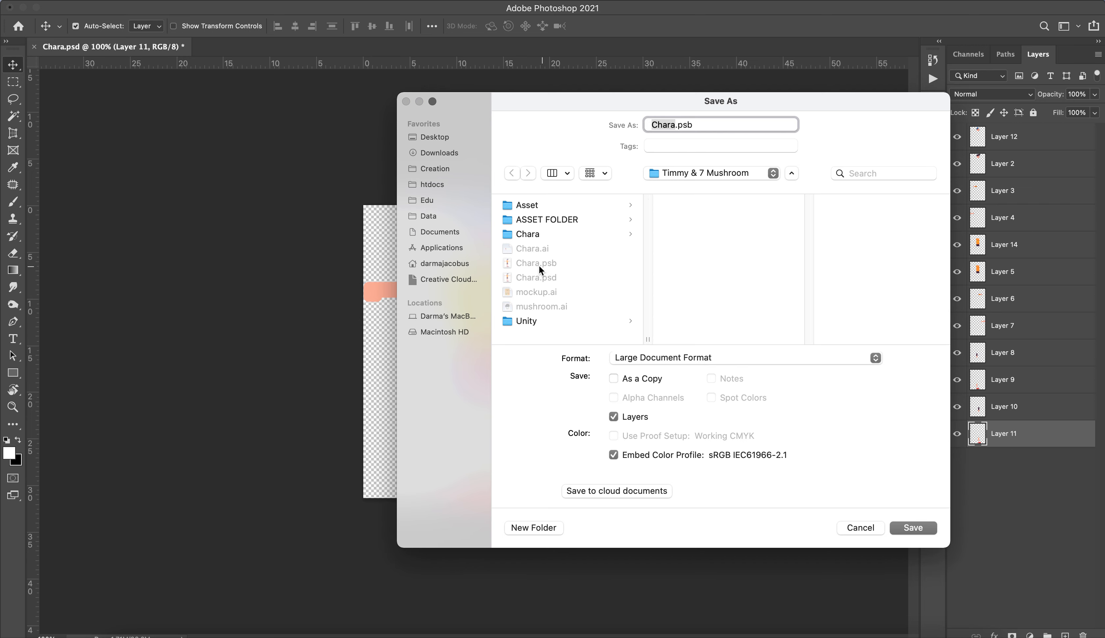
{"action": "left_click", "coordinate": [911, 530]}
{"action": "left_click", "coordinate": [719, 389]}
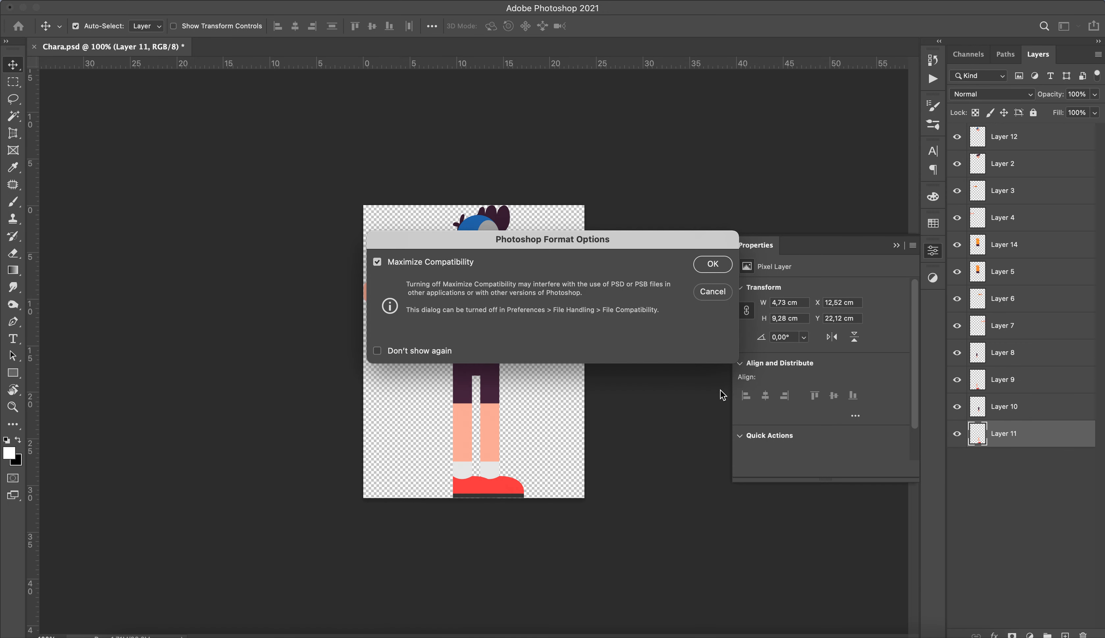
{"action": "left_click", "coordinate": [712, 264]}
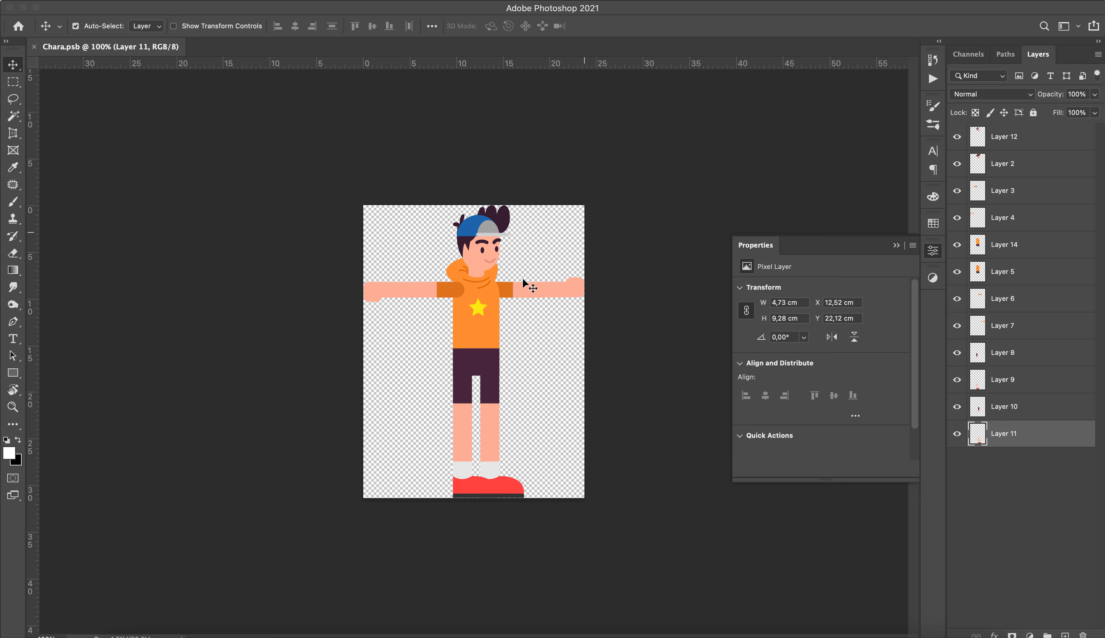
Switch to Unity Hub and create a 2D project named Character & Variables in the Desktop/Unity folder
{"action": "key", "text": "super"}
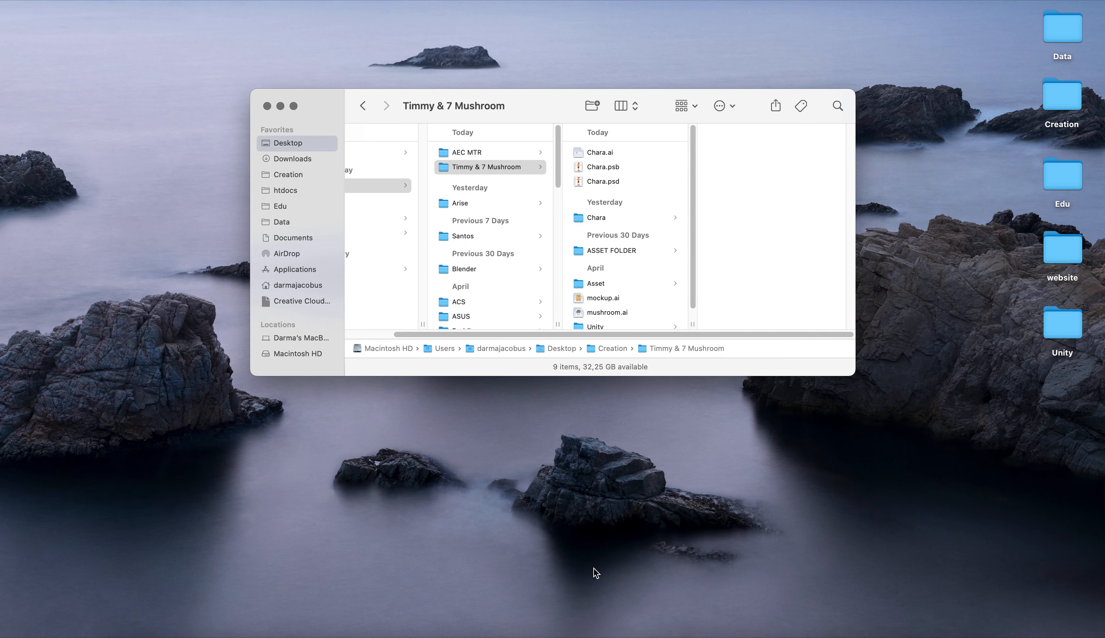
{"action": "left_click", "coordinate": [531, 623]}
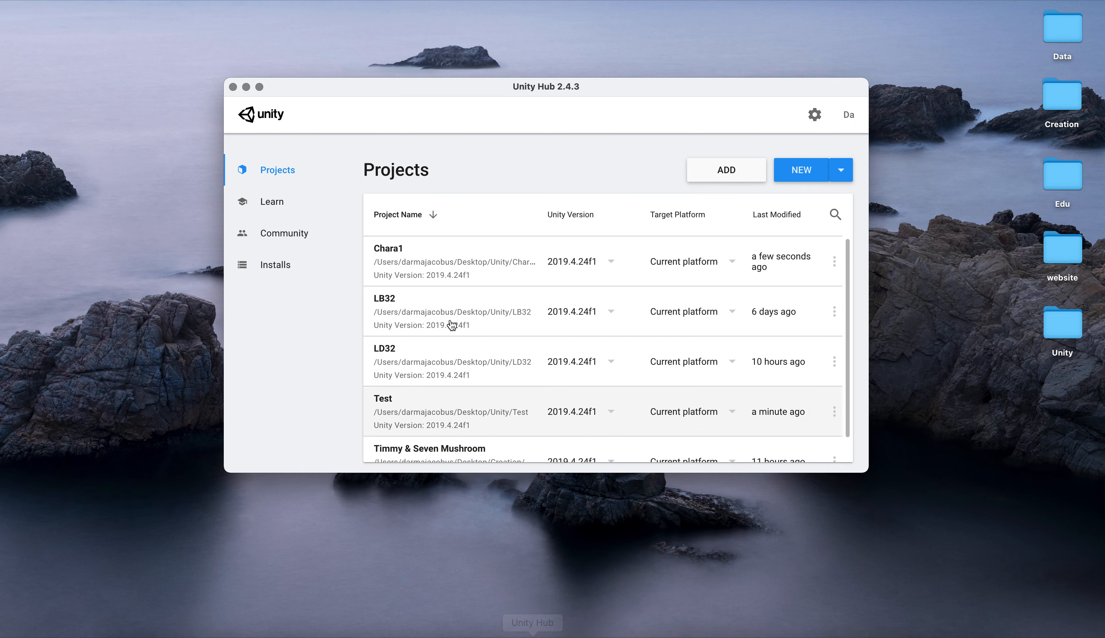
{"action": "left_click", "coordinate": [802, 171]}
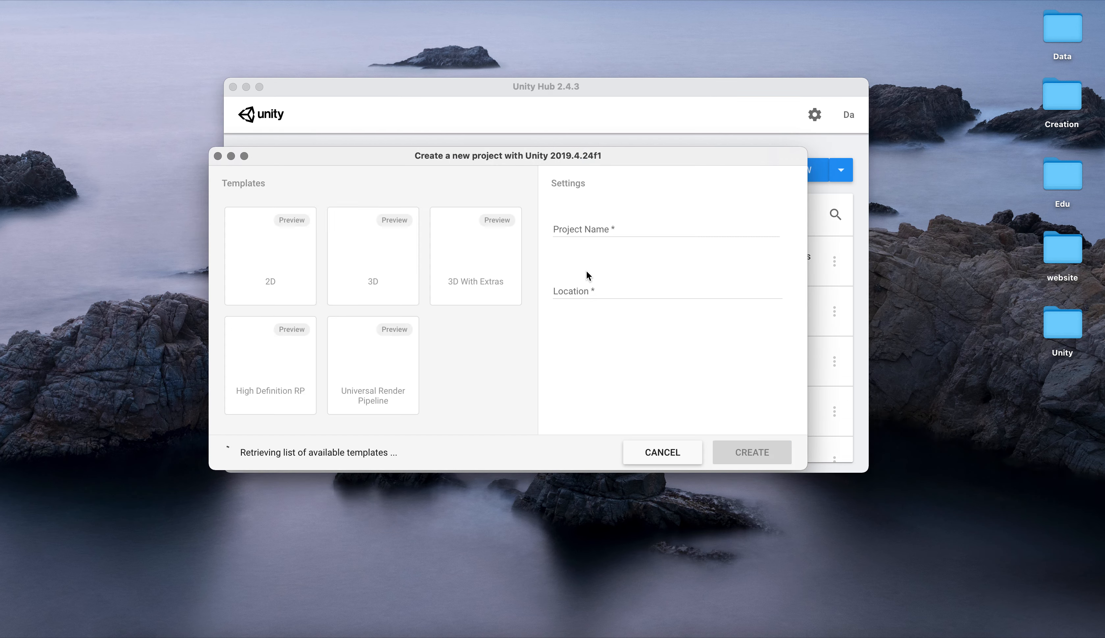
{"action": "left_click", "coordinate": [285, 274]}
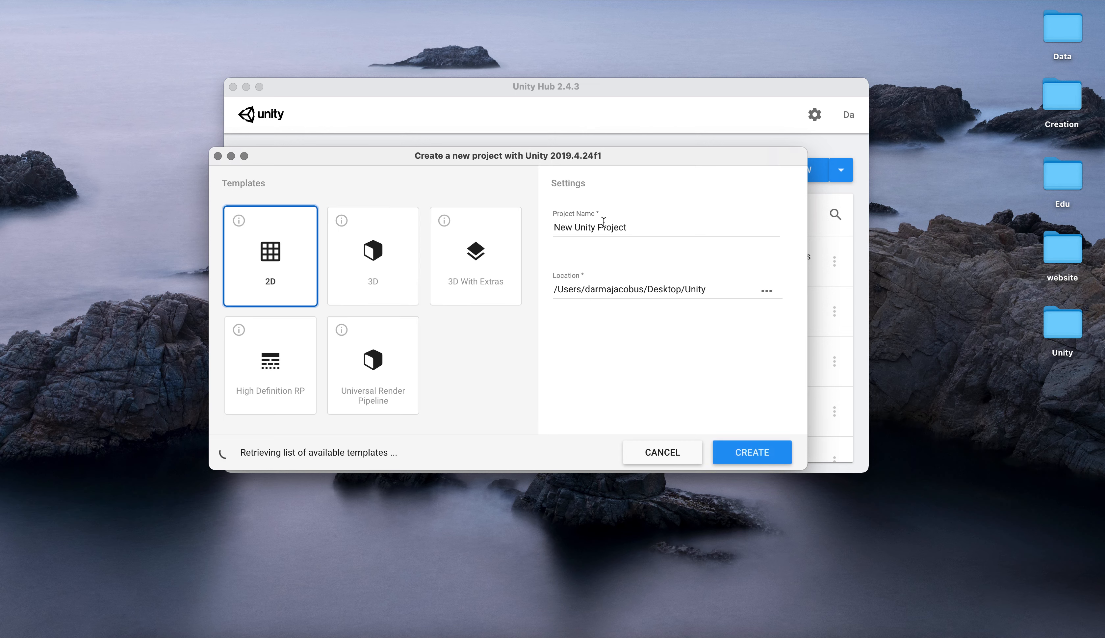
{"action": "triple_click", "coordinate": [650, 228]}
{"action": "type", "text": "C"}
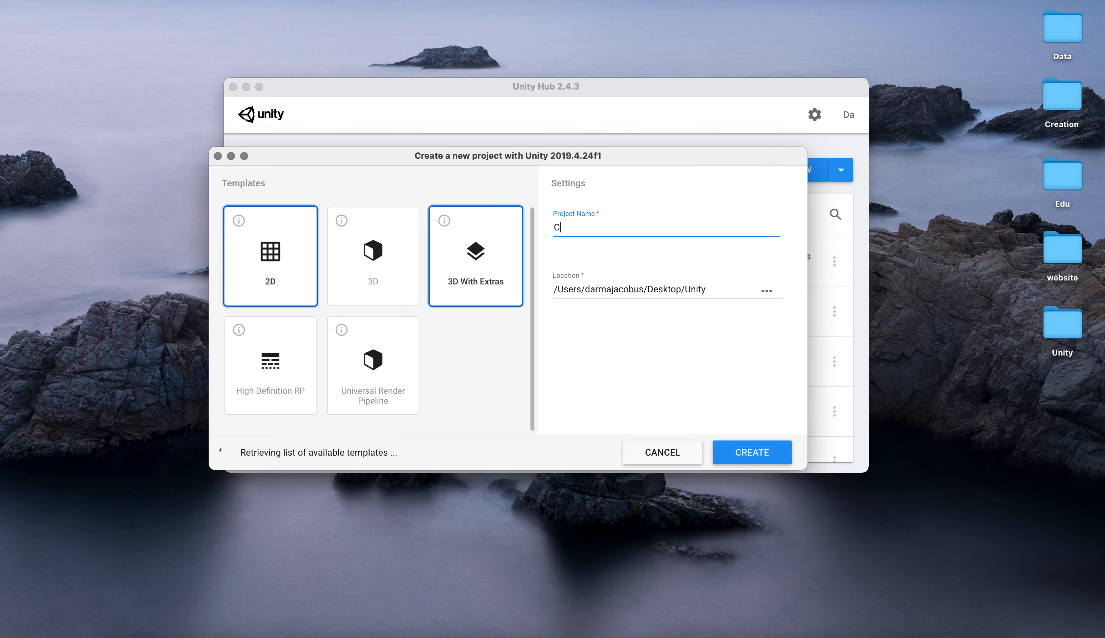
{"action": "type", "text": "haracter & Variables"}
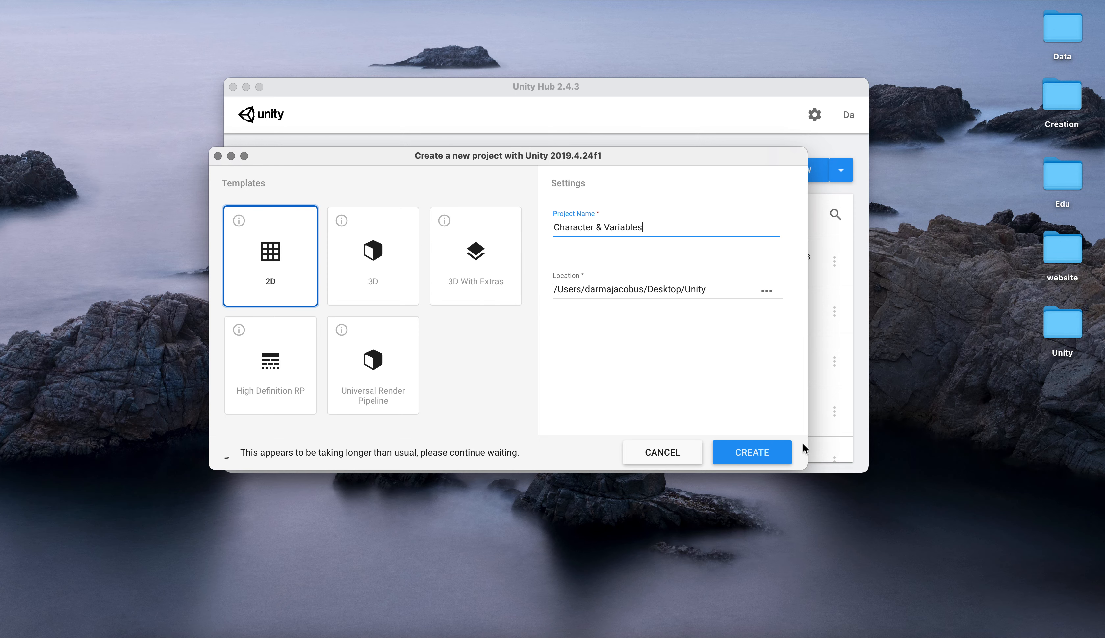
{"action": "left_click", "coordinate": [771, 456]}
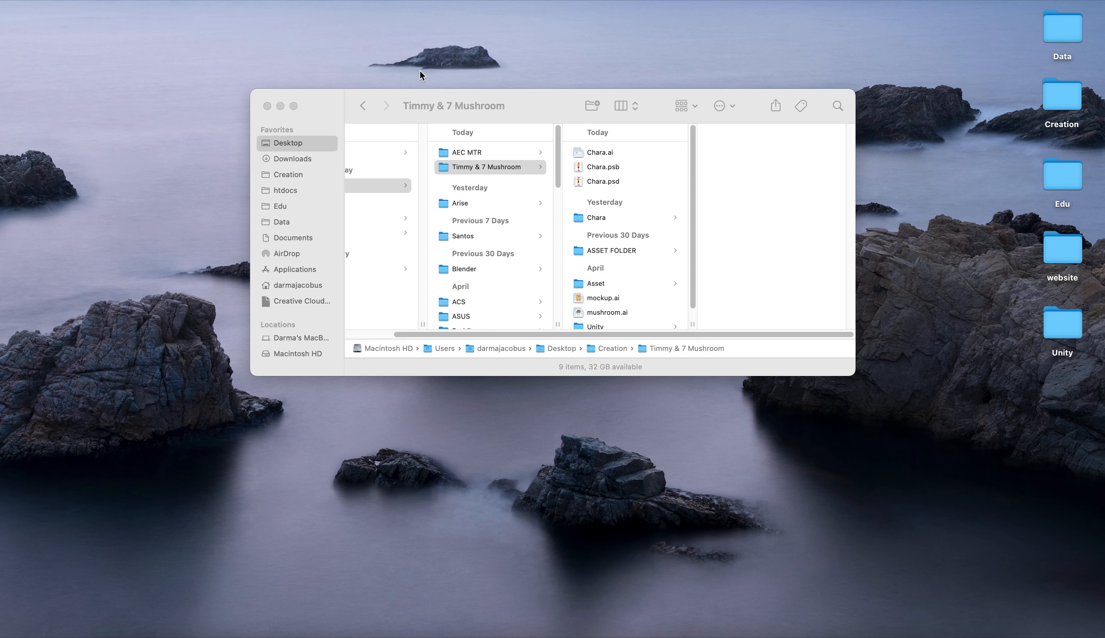
Bring the Character & Variables project's Unity editor to the front and open the Package Manager, moving its window clear of the screen's corner
{"action": "left_click_drag", "start_coordinate": [518, 108], "coordinate": [520, 198]}
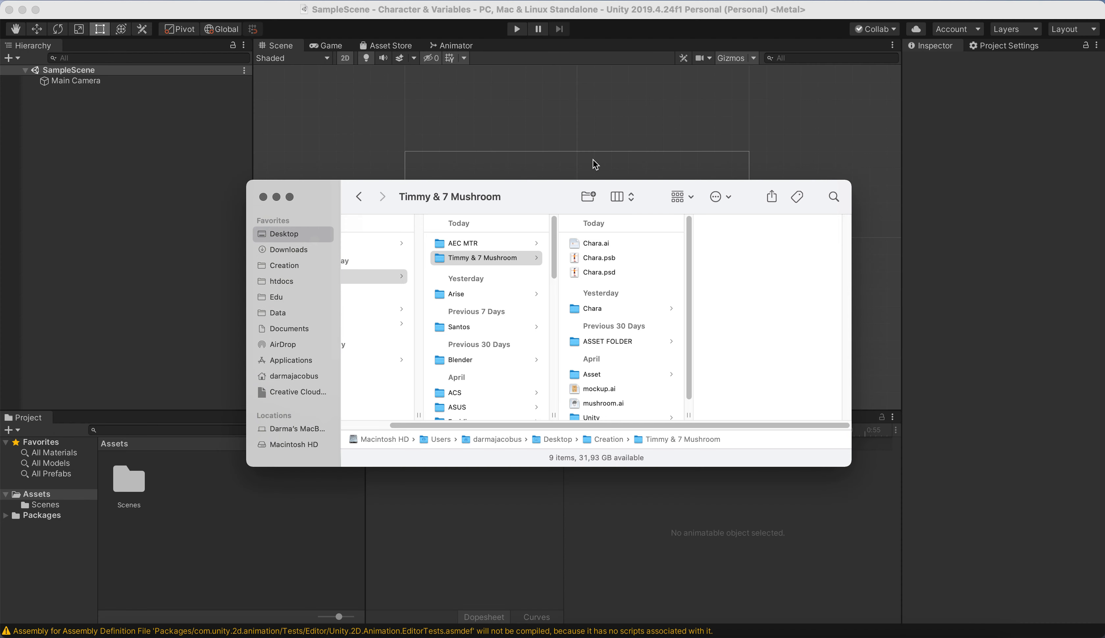
{"action": "left_click", "coordinate": [458, 113]}
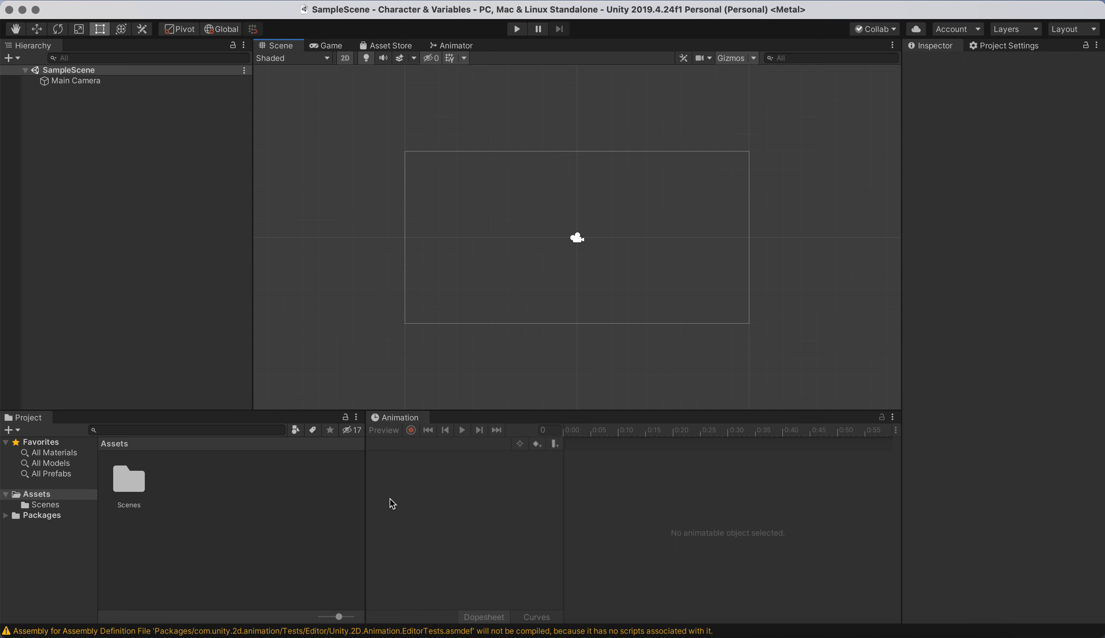
{"action": "left_click", "coordinate": [302, 1]}
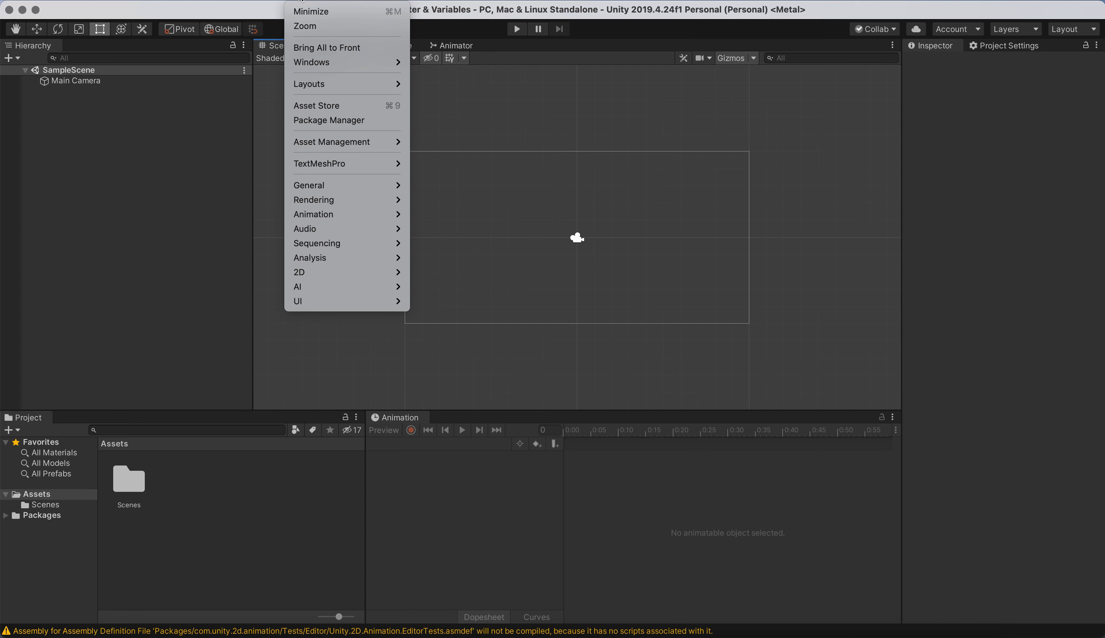
{"action": "mouse_move", "coordinate": [322, 63]}
{"action": "left_click", "coordinate": [336, 118]}
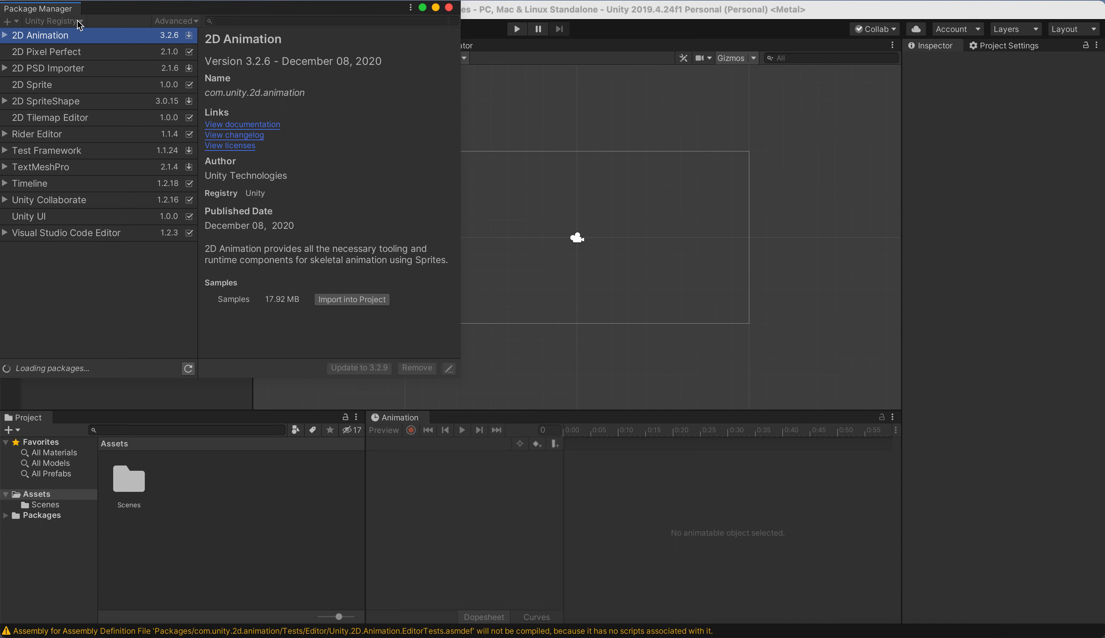
{"action": "left_click_drag", "start_coordinate": [97, 15], "coordinate": [190, 49]}
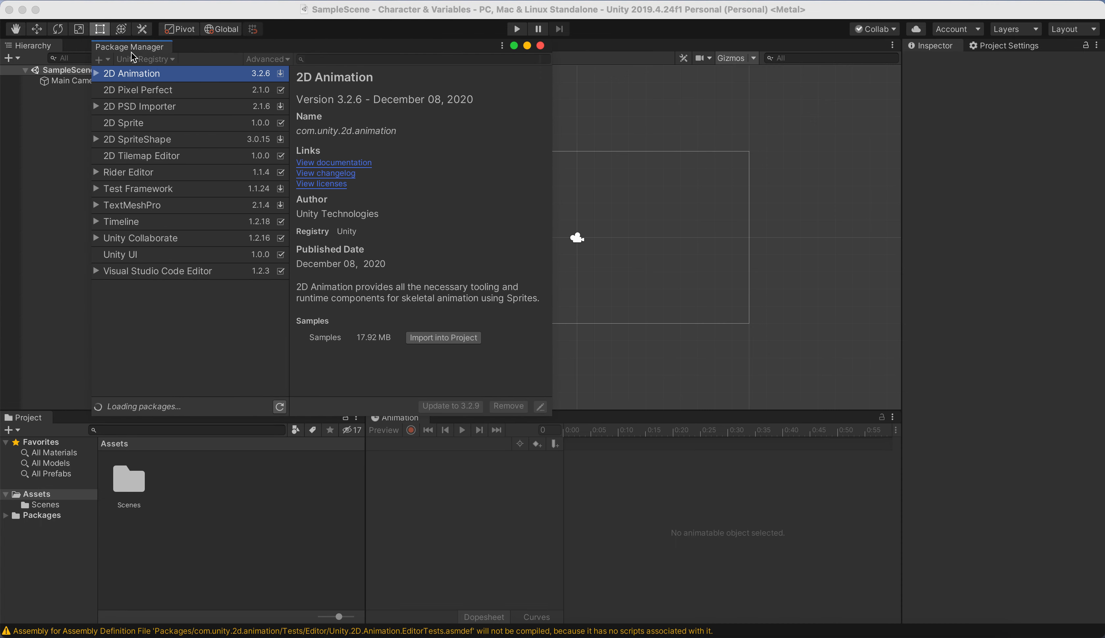
Start importing Fungus from My Assets in the Package Manager and answer its package dependency prompt
{"action": "left_click", "coordinate": [151, 60]}
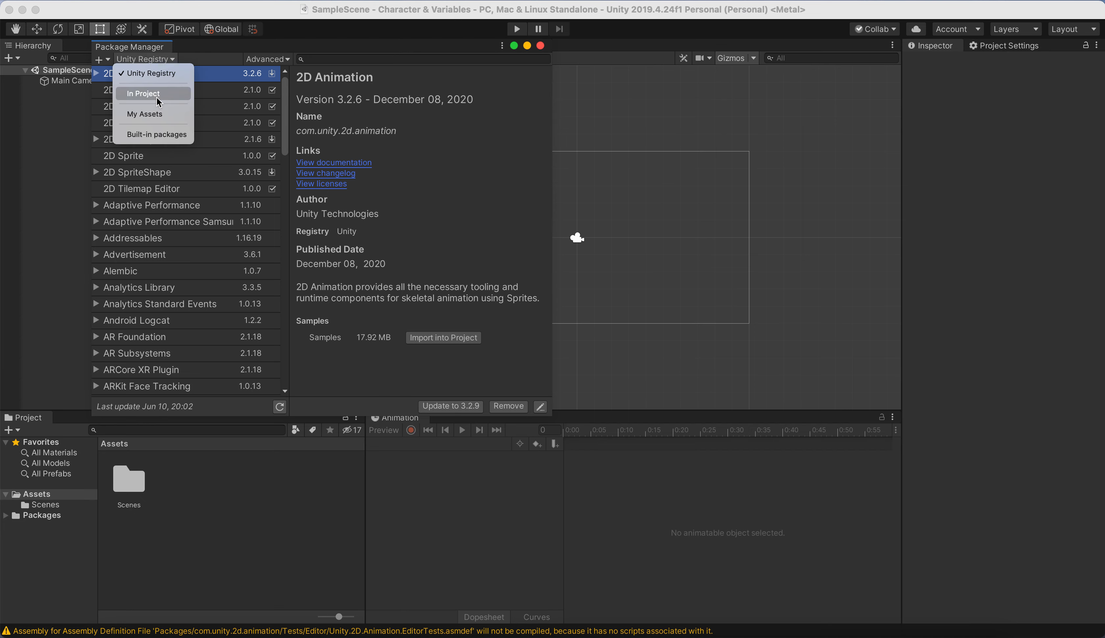
{"action": "left_click", "coordinate": [158, 115]}
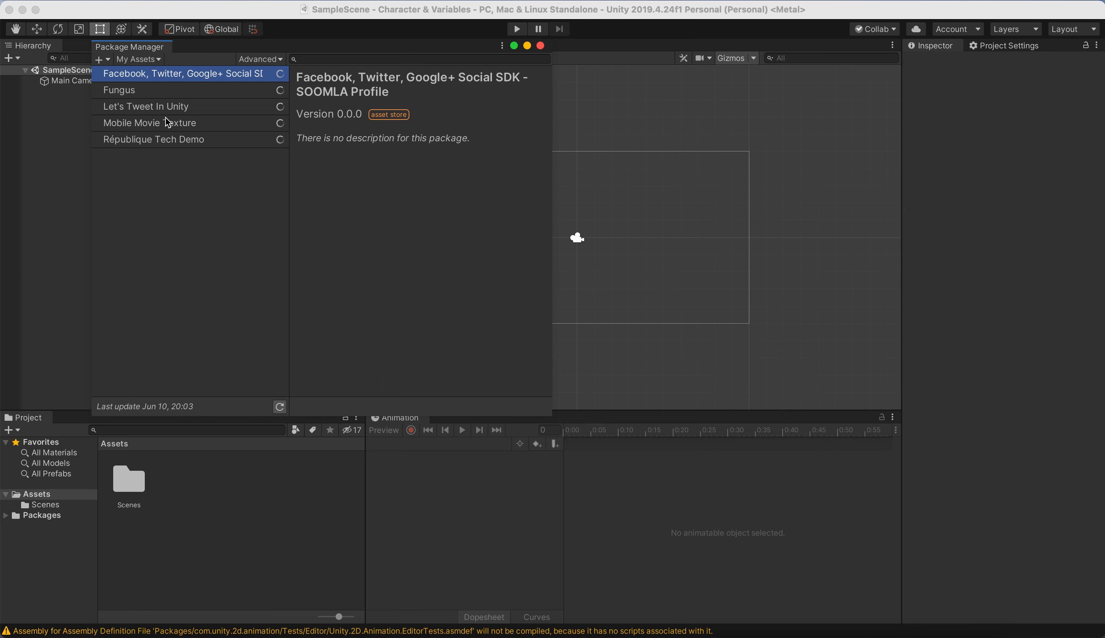
{"action": "left_click", "coordinate": [177, 92]}
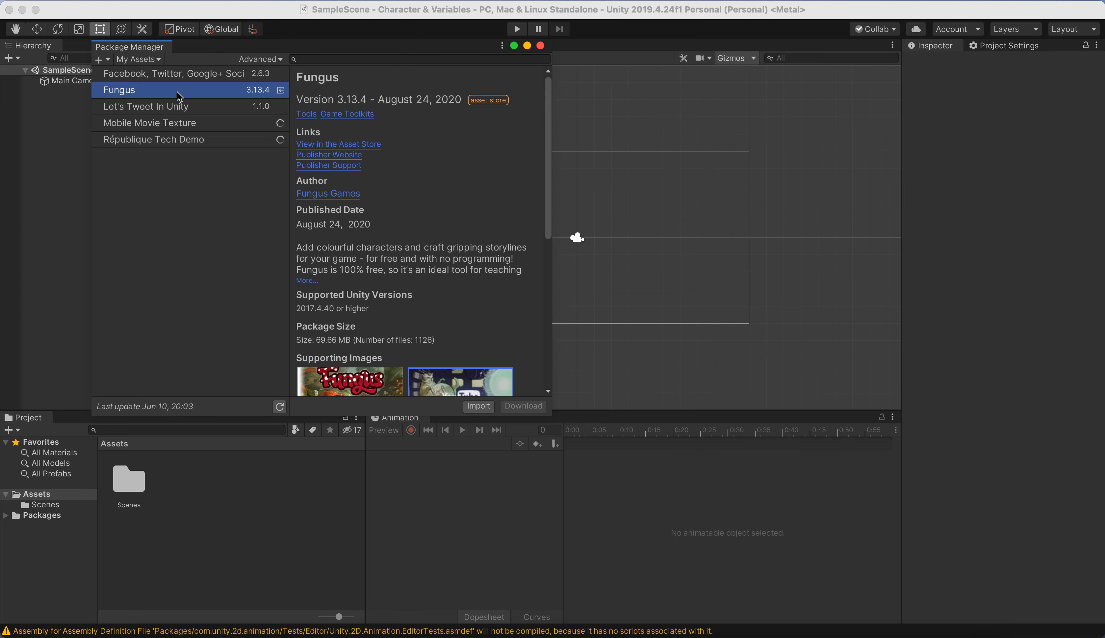
{"action": "left_click", "coordinate": [482, 404]}
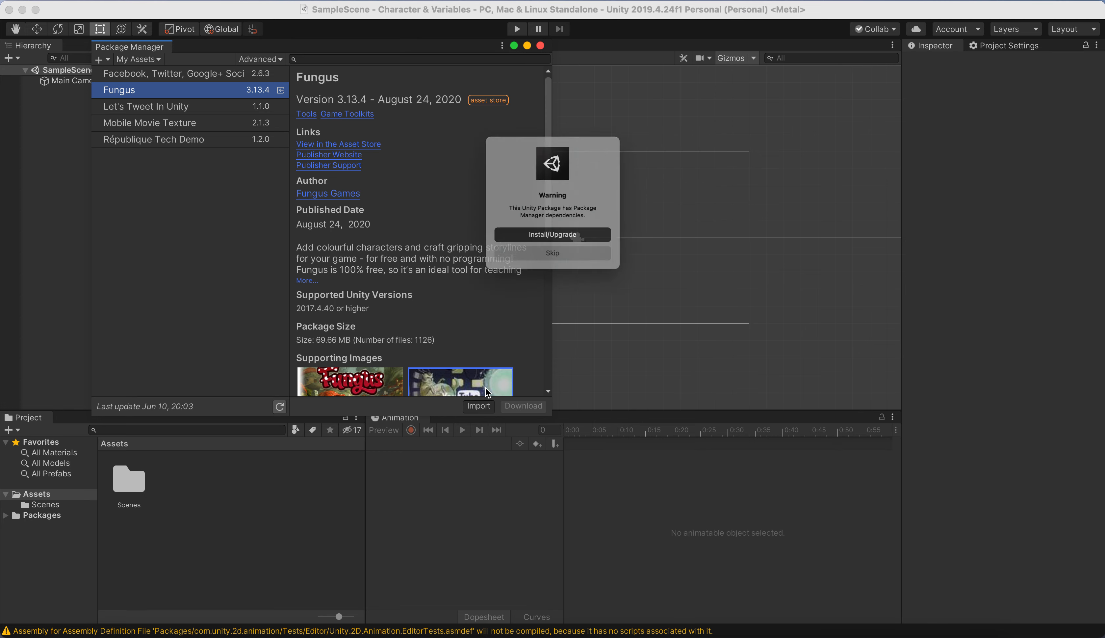
{"action": "left_click", "coordinate": [553, 248]}
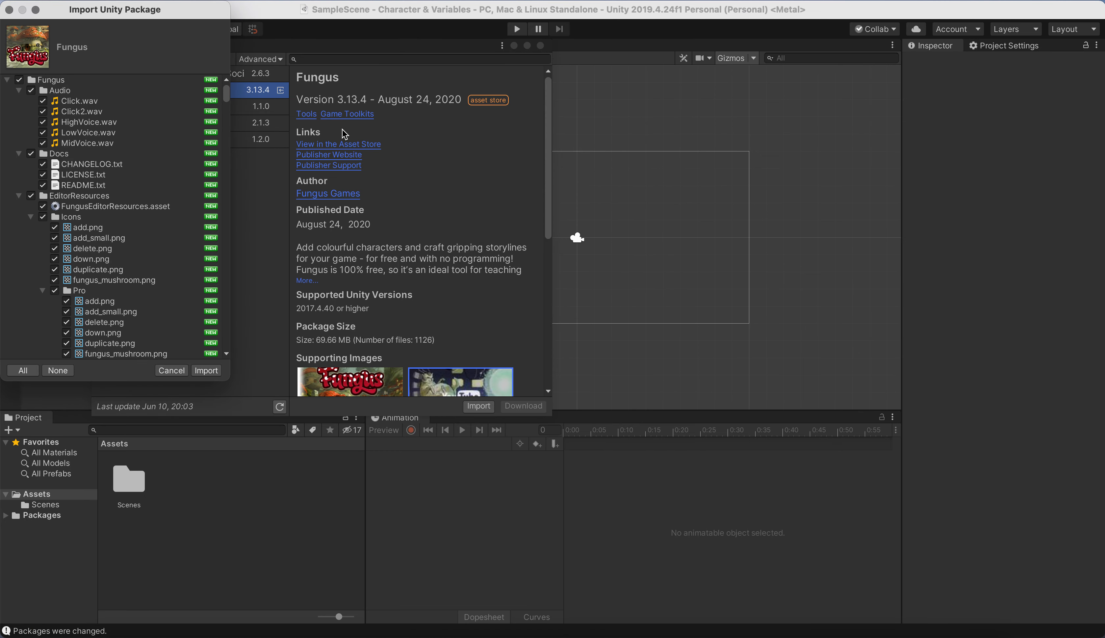
Exclude the FungusExamples folder from the Fungus package contents and import the remaining Fungus and Tests folders
{"action": "left_click", "coordinate": [7, 79]}
{"action": "left_click", "coordinate": [7, 90]}
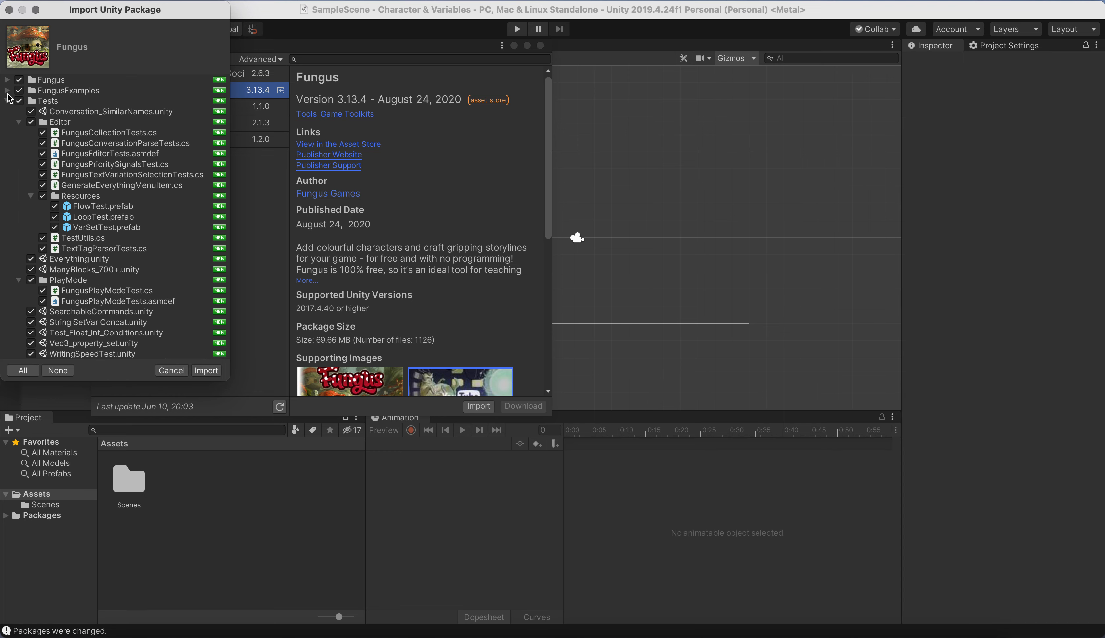
{"action": "left_click", "coordinate": [7, 101]}
{"action": "left_click", "coordinate": [19, 91]}
{"action": "left_click", "coordinate": [208, 370]}
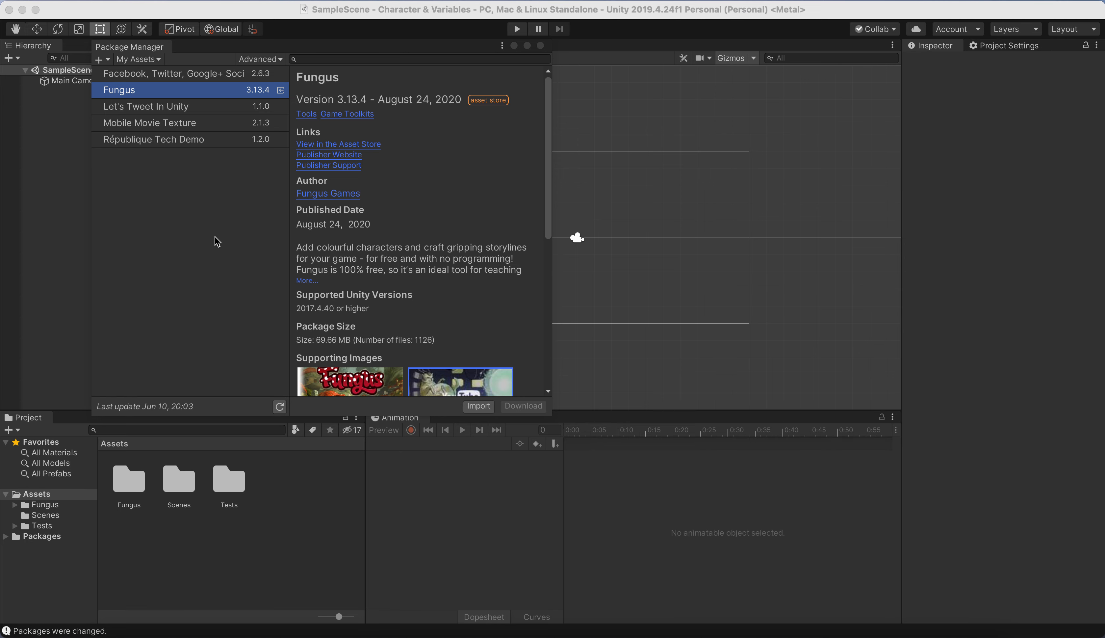
List the packages in the project and examine the 2D Animation and 2D PSD Importer entries
{"action": "left_click", "coordinate": [157, 61]}
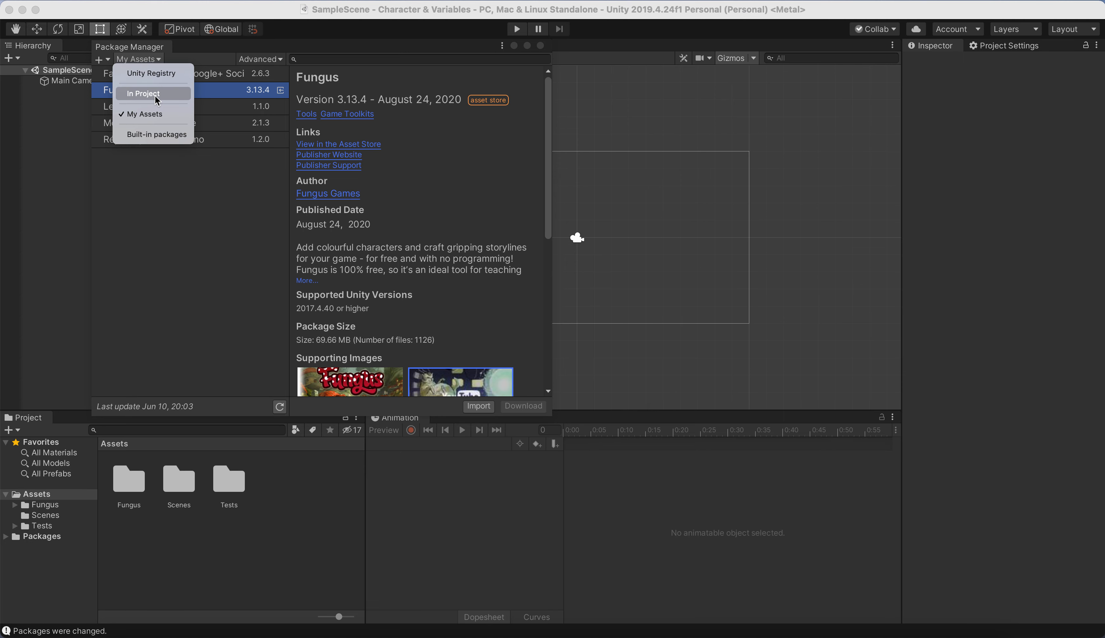
{"action": "left_click", "coordinate": [155, 96]}
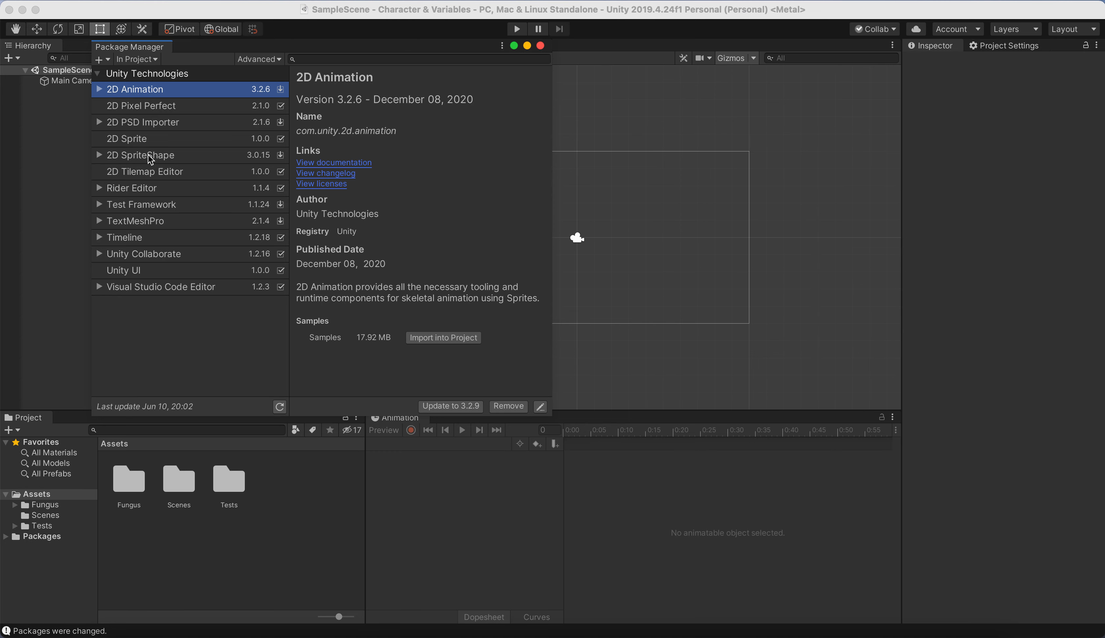
{"action": "left_click", "coordinate": [148, 125]}
{"action": "left_click", "coordinate": [151, 90]}
{"action": "left_click", "coordinate": [150, 124]}
{"action": "left_click", "coordinate": [153, 94]}
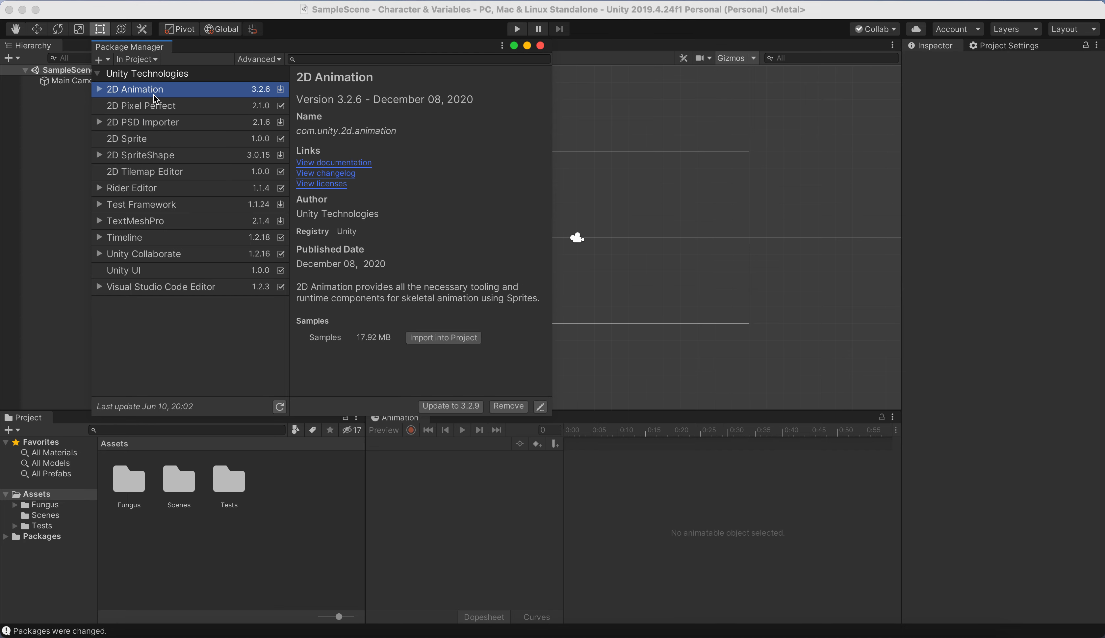
{"action": "left_click", "coordinate": [151, 123]}
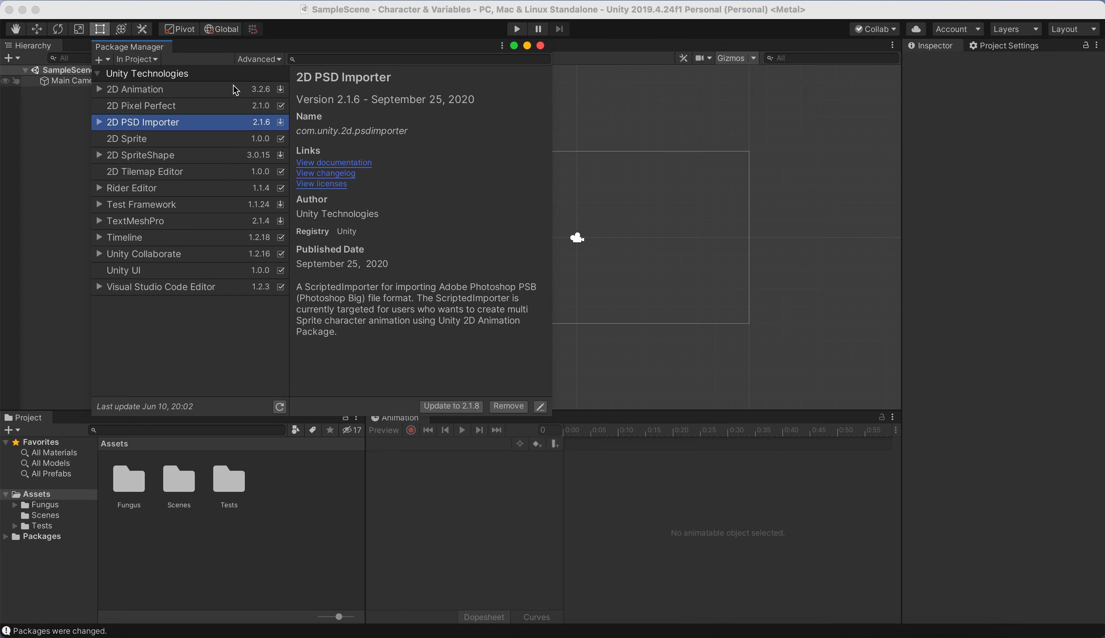
{"action": "left_click", "coordinate": [153, 91]}
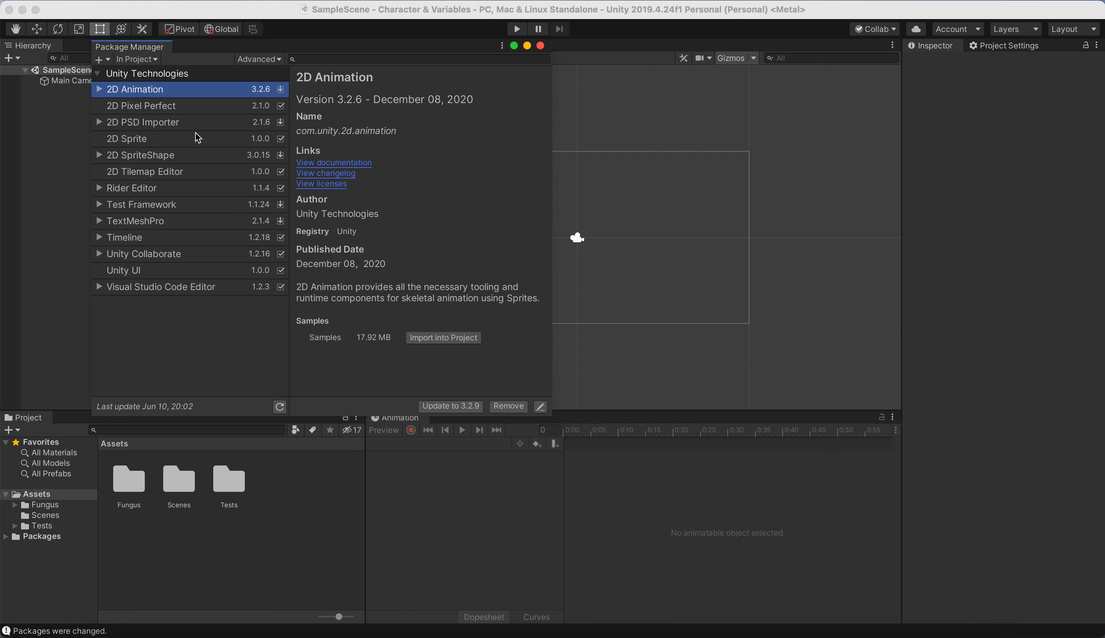
{"action": "left_click", "coordinate": [184, 125]}
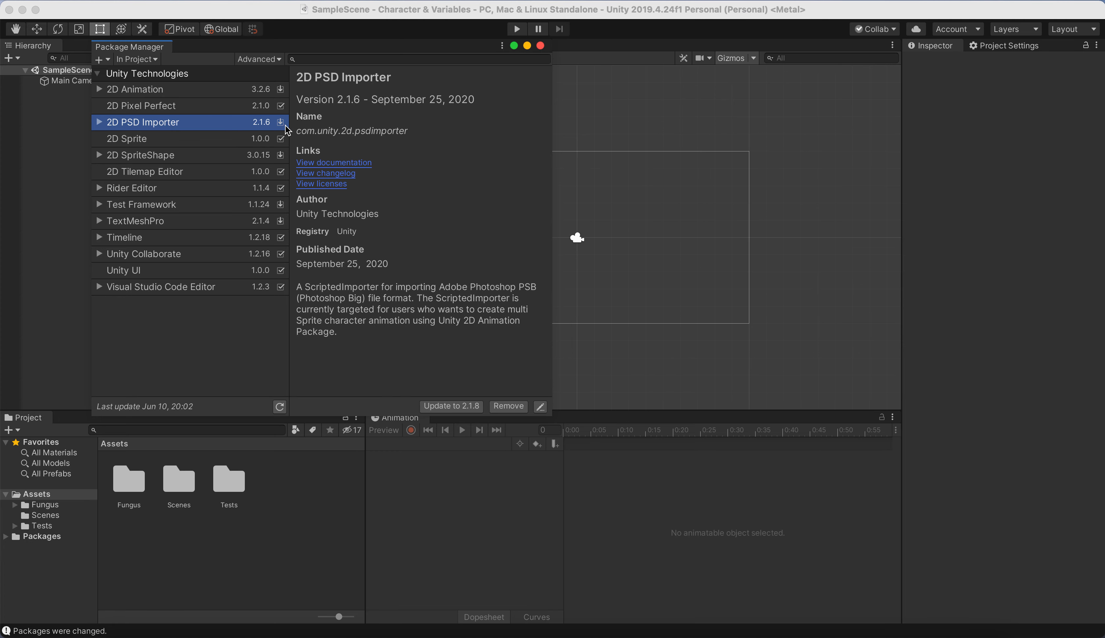
Show preview packages in the Unity Registry and install 2D IK version 2.1.0-preview.1
{"action": "left_click", "coordinate": [151, 60]}
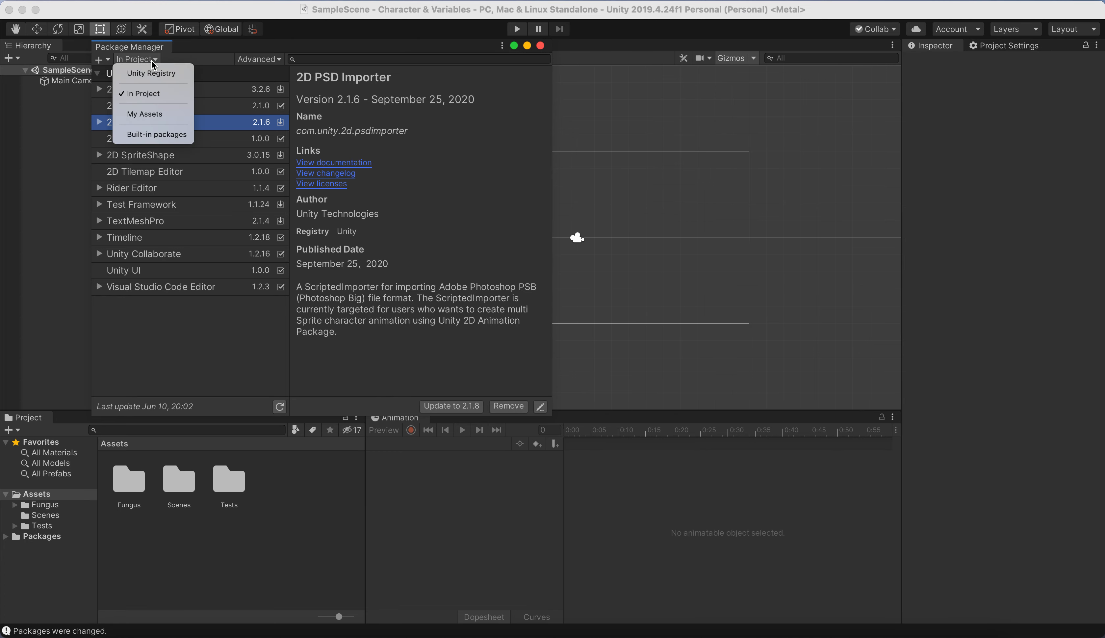
{"action": "left_click", "coordinate": [154, 75]}
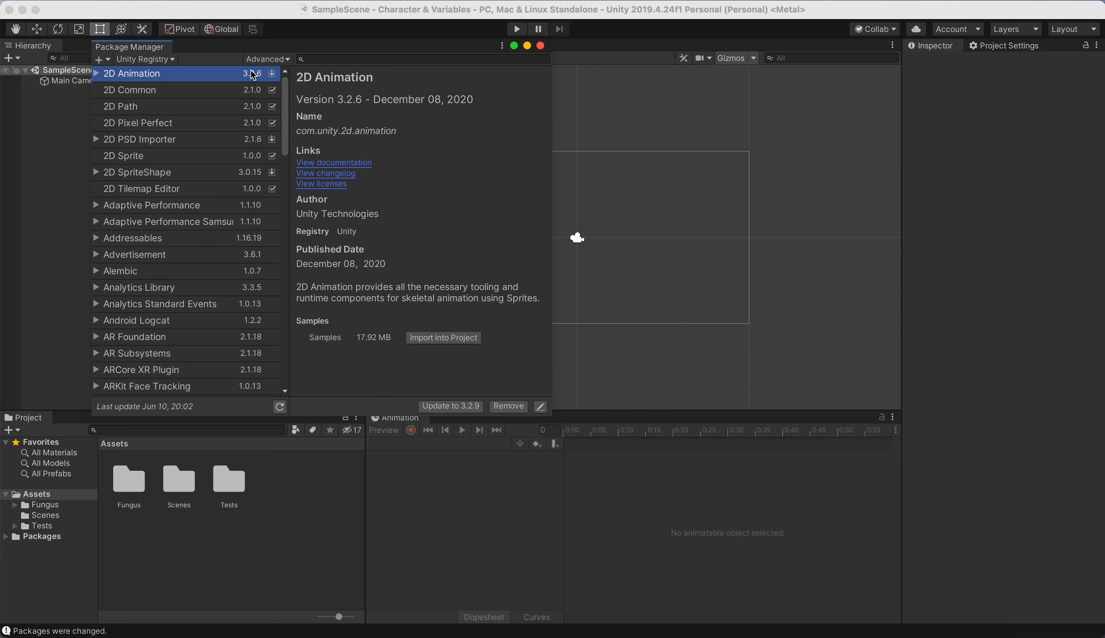
{"action": "left_click", "coordinate": [272, 60]}
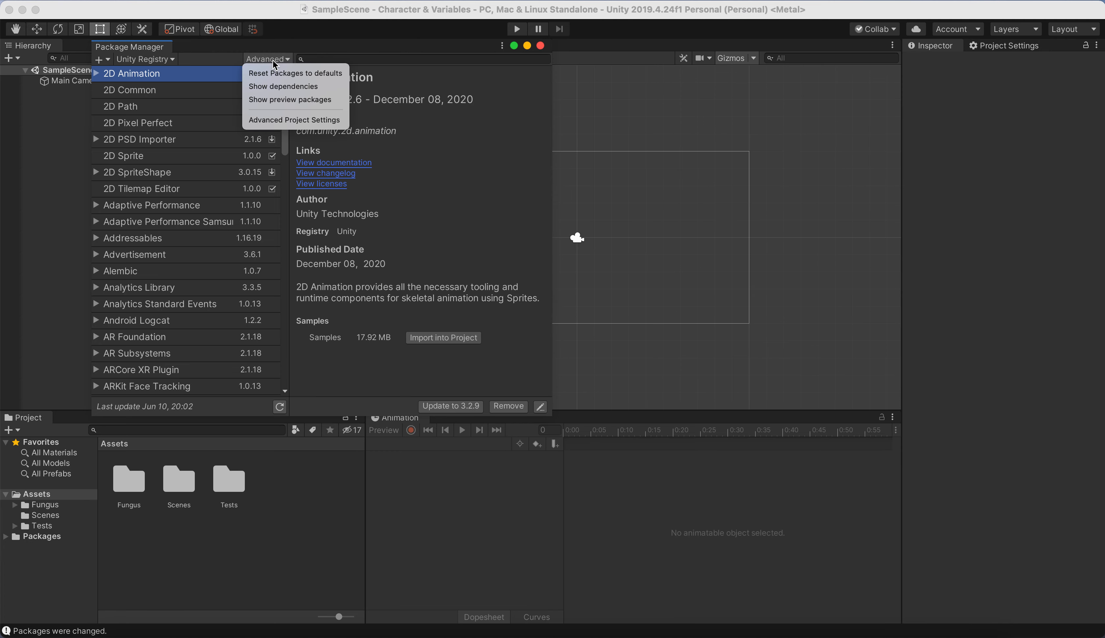
{"action": "left_click", "coordinate": [291, 104]}
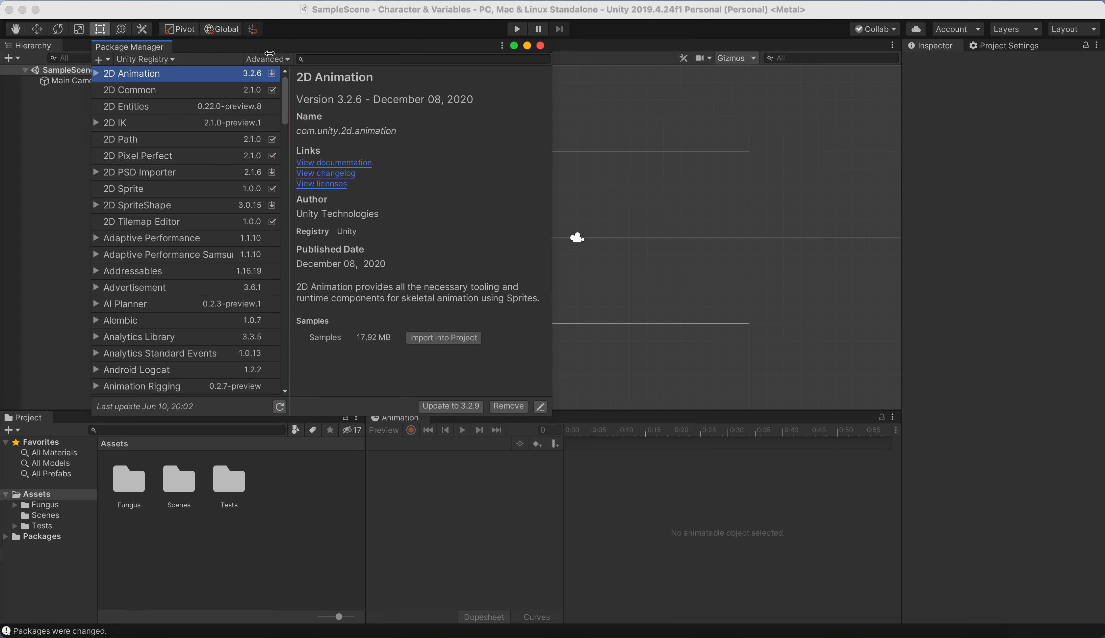
{"action": "left_click", "coordinate": [163, 127]}
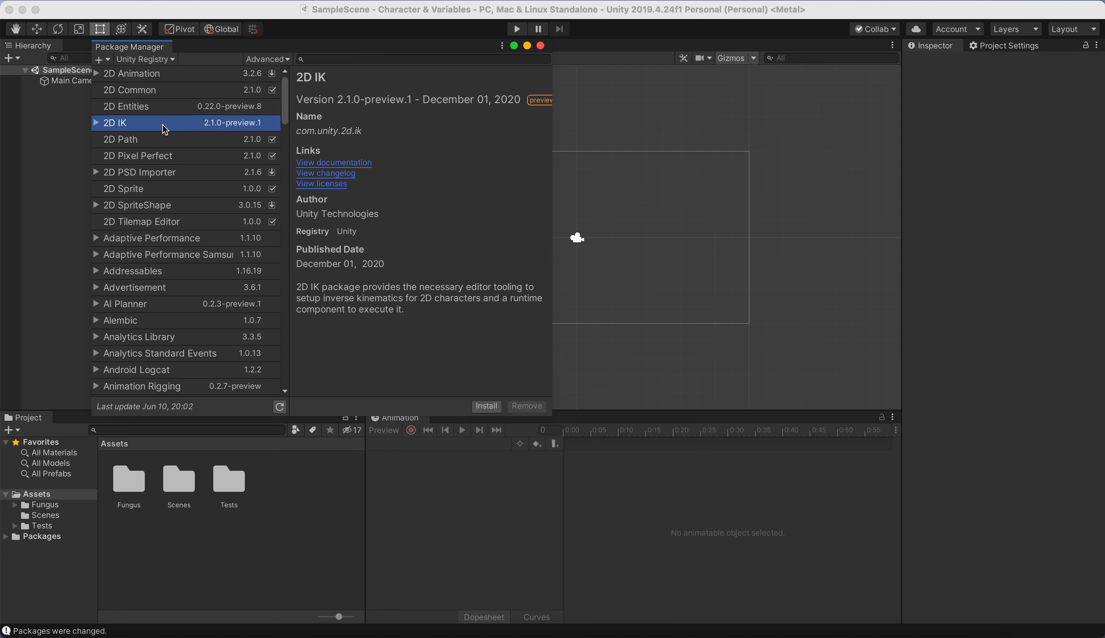
{"action": "left_click", "coordinate": [491, 408]}
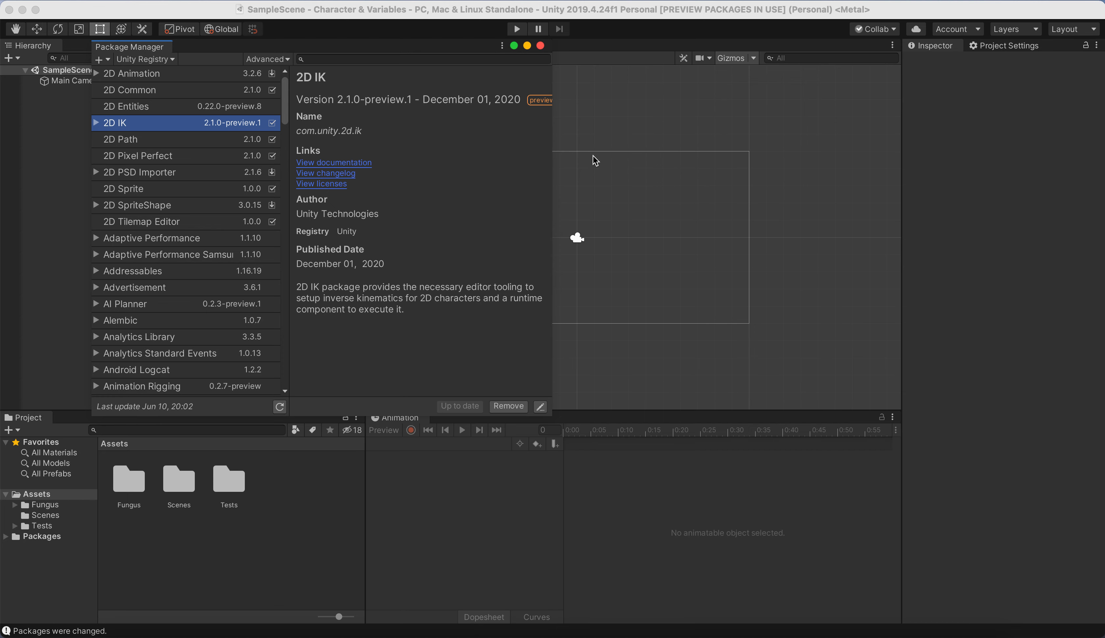
Check the project's 2D Animation, 2D PSD Importer and 2D IK packages, and close the Package Manager
{"action": "left_click", "coordinate": [154, 61]}
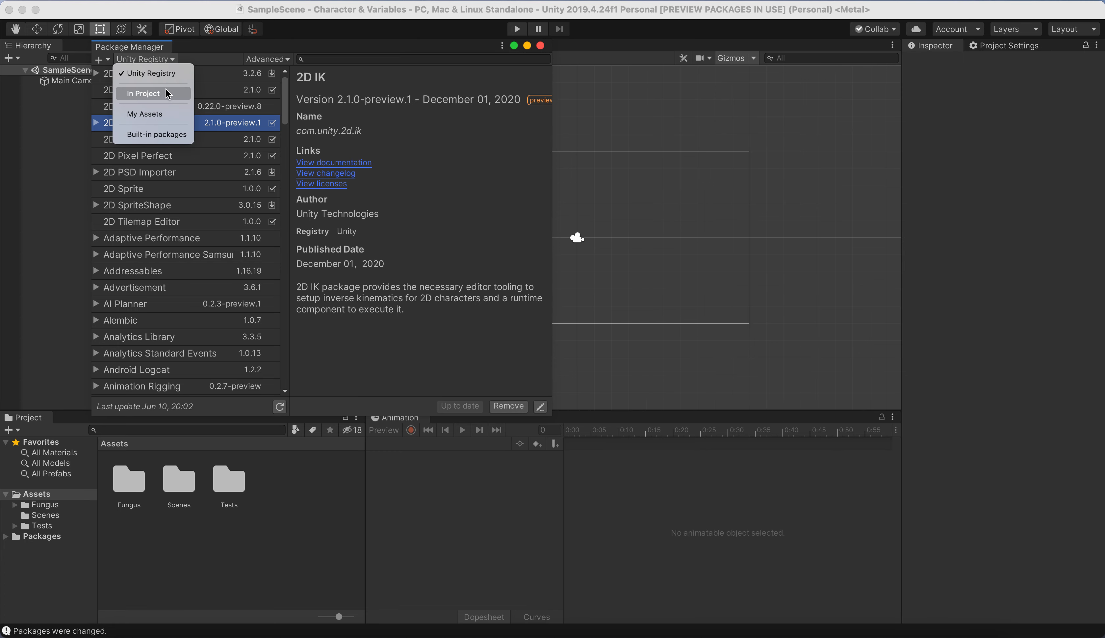
{"action": "left_click", "coordinate": [146, 94]}
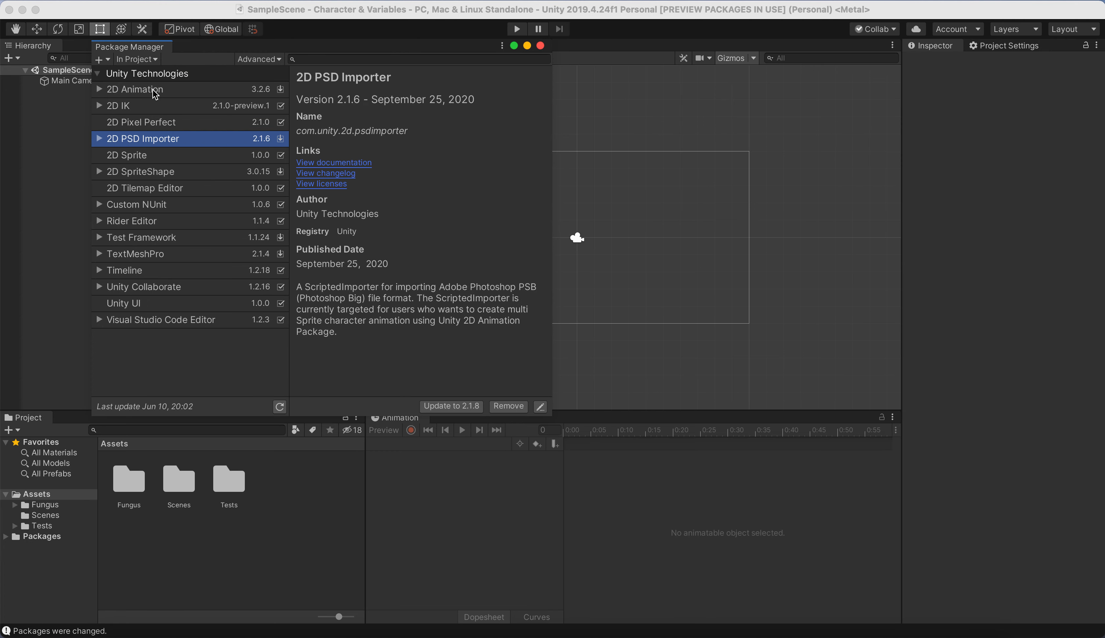
{"action": "left_click", "coordinate": [152, 89]}
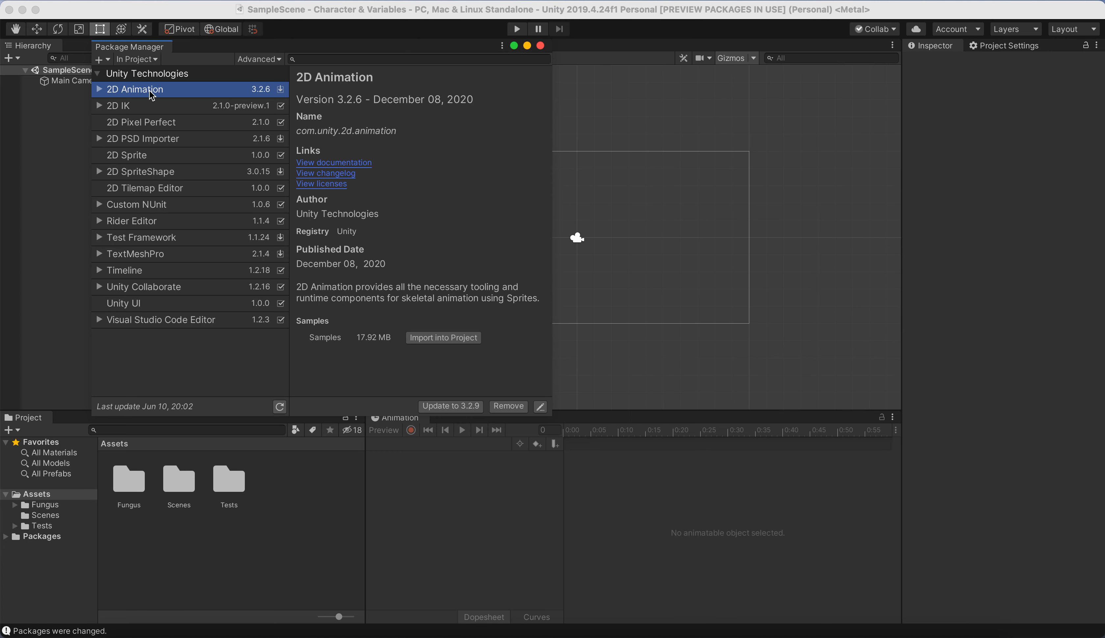
{"action": "left_click", "coordinate": [124, 139]}
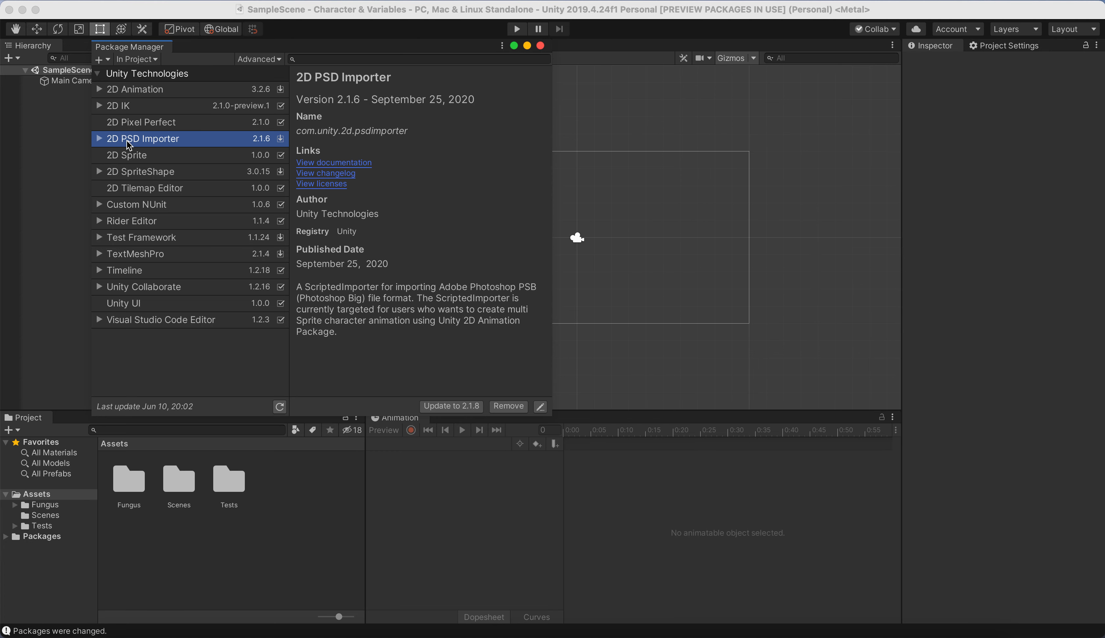
{"action": "left_click", "coordinate": [140, 107]}
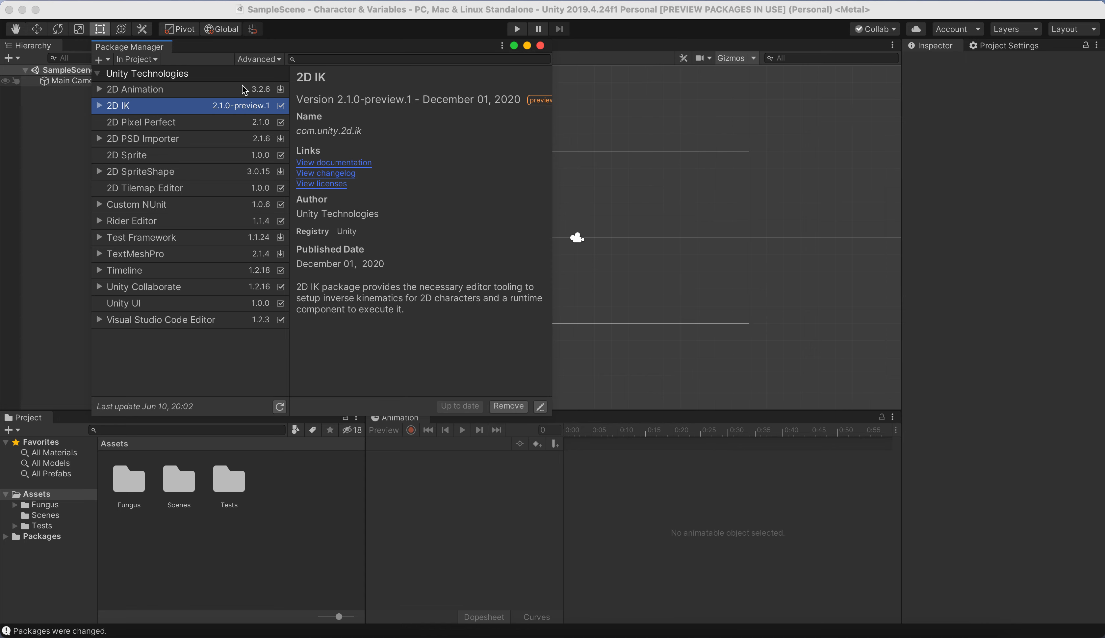
{"action": "left_click", "coordinate": [541, 45]}
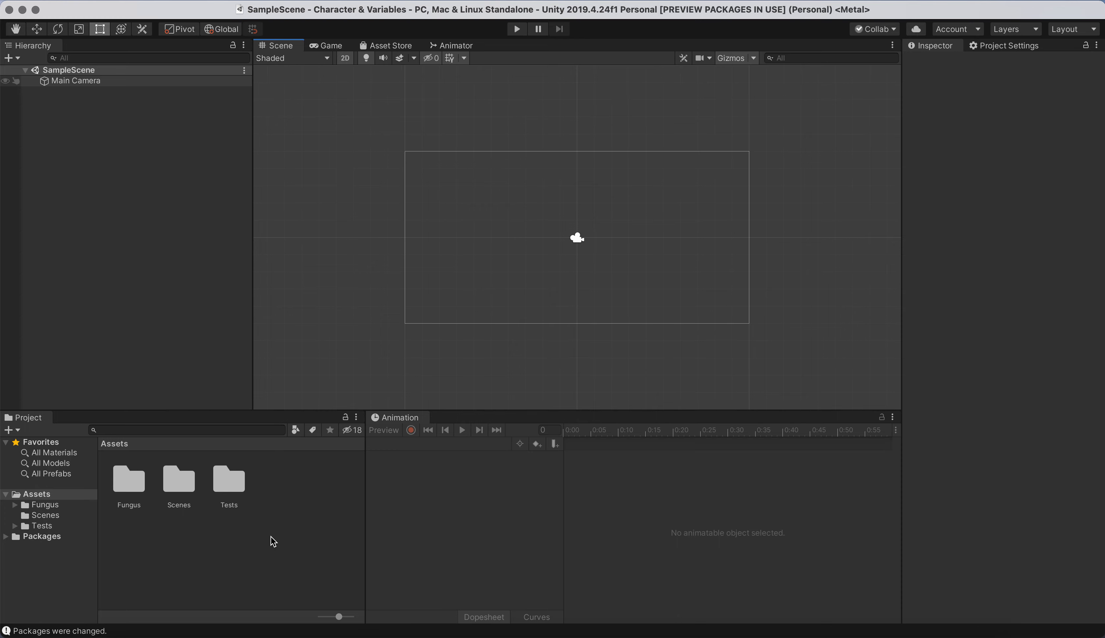
Create a folder named Graphic in the project's Assets and open it
{"action": "right_click", "coordinate": [281, 518]}
{"action": "mouse_move", "coordinate": [334, 286]}
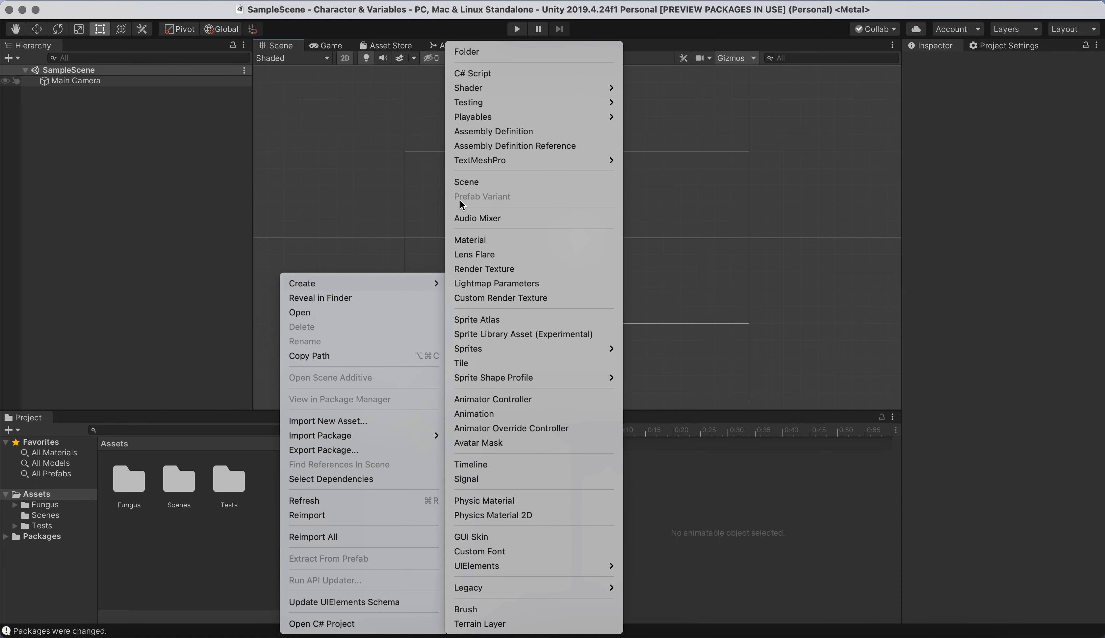
{"action": "left_click", "coordinate": [461, 52]}
{"action": "type", "text": "Graphic"}
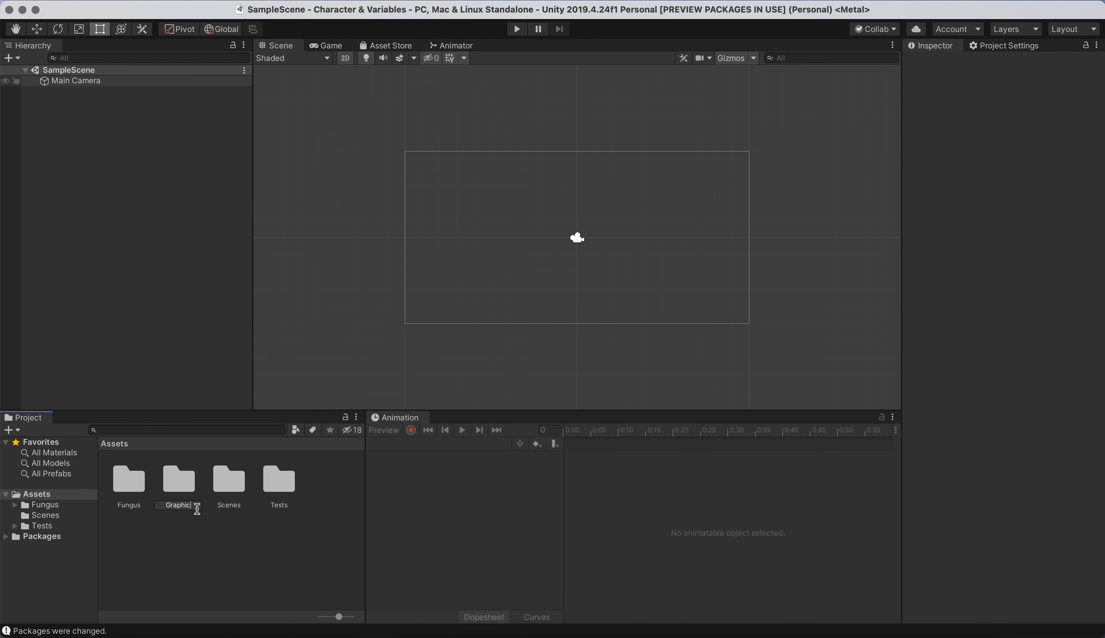
{"action": "double_click", "coordinate": [183, 486]}
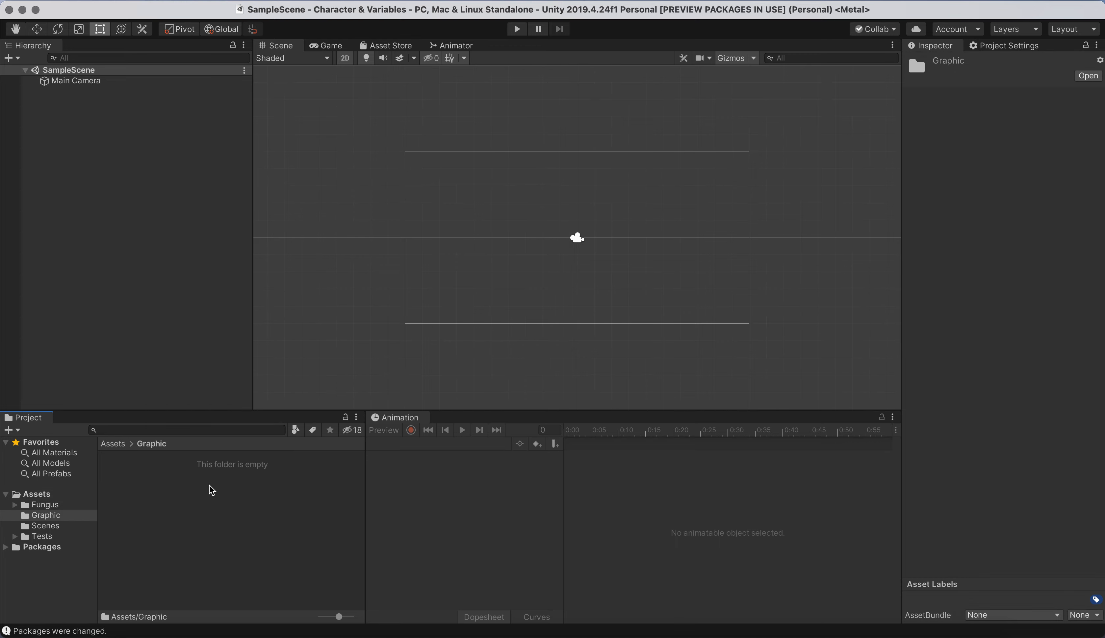
Switch to Finder and import Chara.psb from the Timmy & 7 Mushroom folder into the Unity project's Graphic folder
{"action": "left_click", "coordinate": [105, 625]}
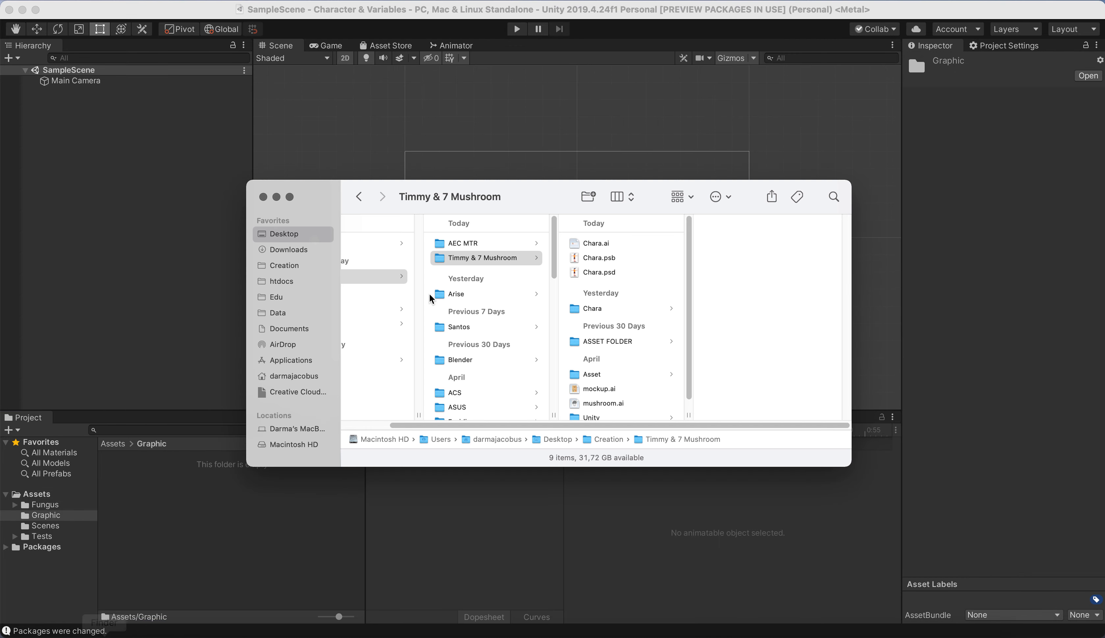
{"action": "left_click", "coordinate": [595, 262]}
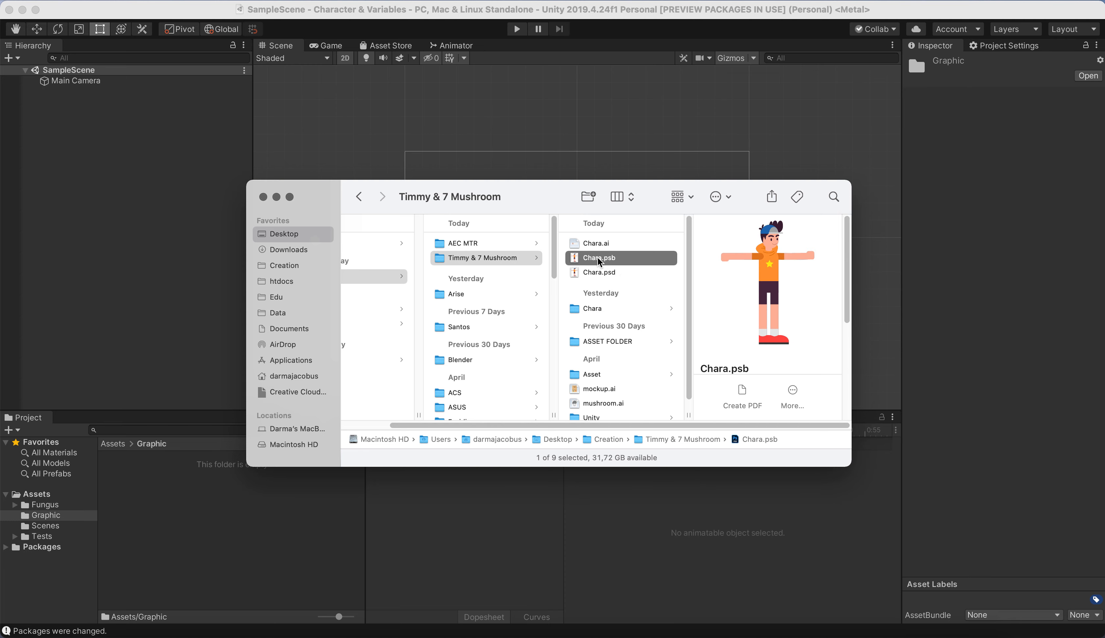
{"action": "left_click_drag", "start_coordinate": [597, 263], "coordinate": [234, 503]}
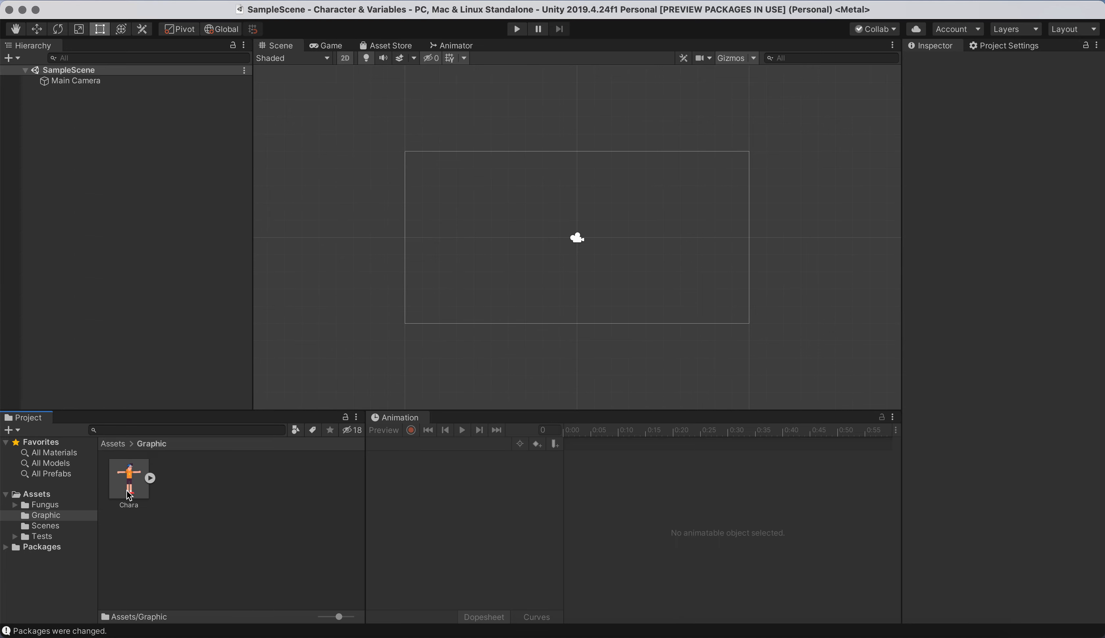
Show the Chara asset's import settings and expand the asset to reveal its individual layer sprites
{"action": "key", "text": "super+Tab"}
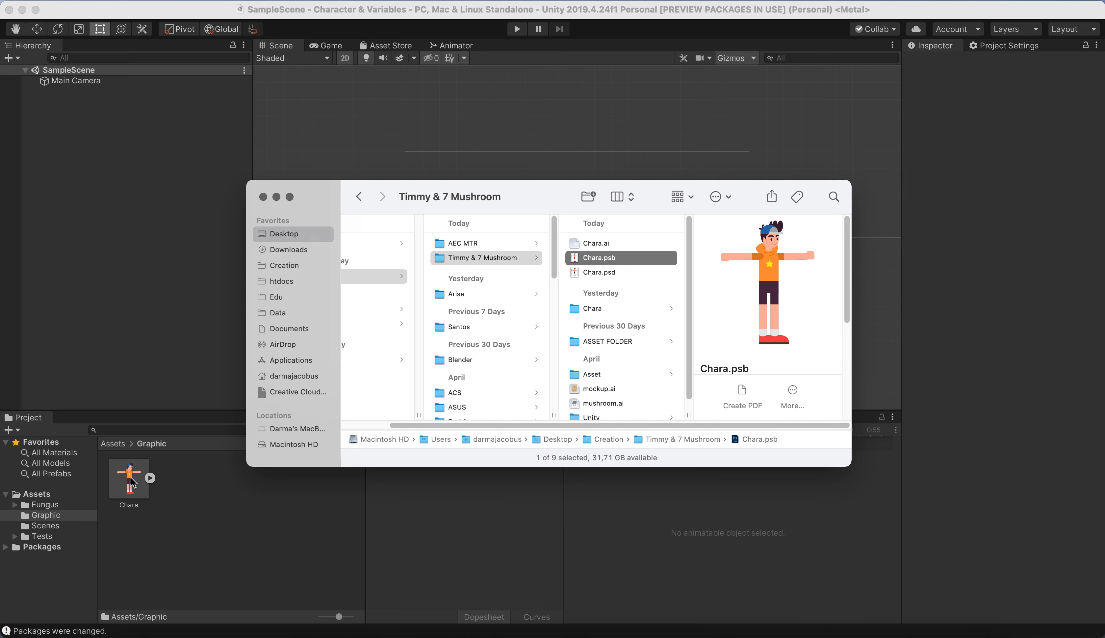
{"action": "left_click", "coordinate": [165, 505]}
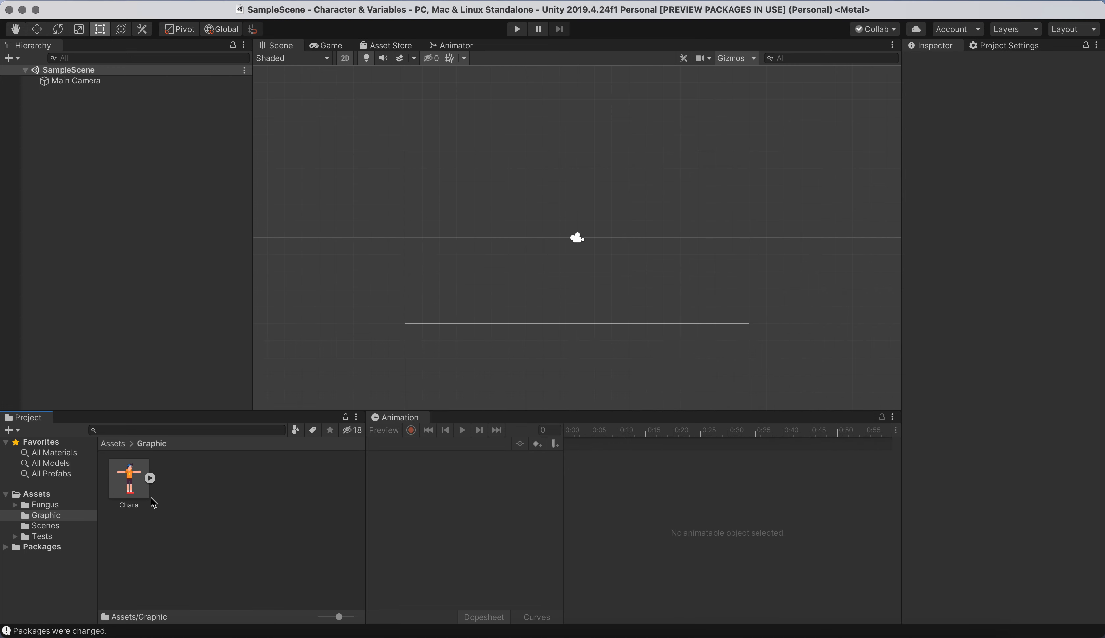
{"action": "left_click", "coordinate": [129, 505]}
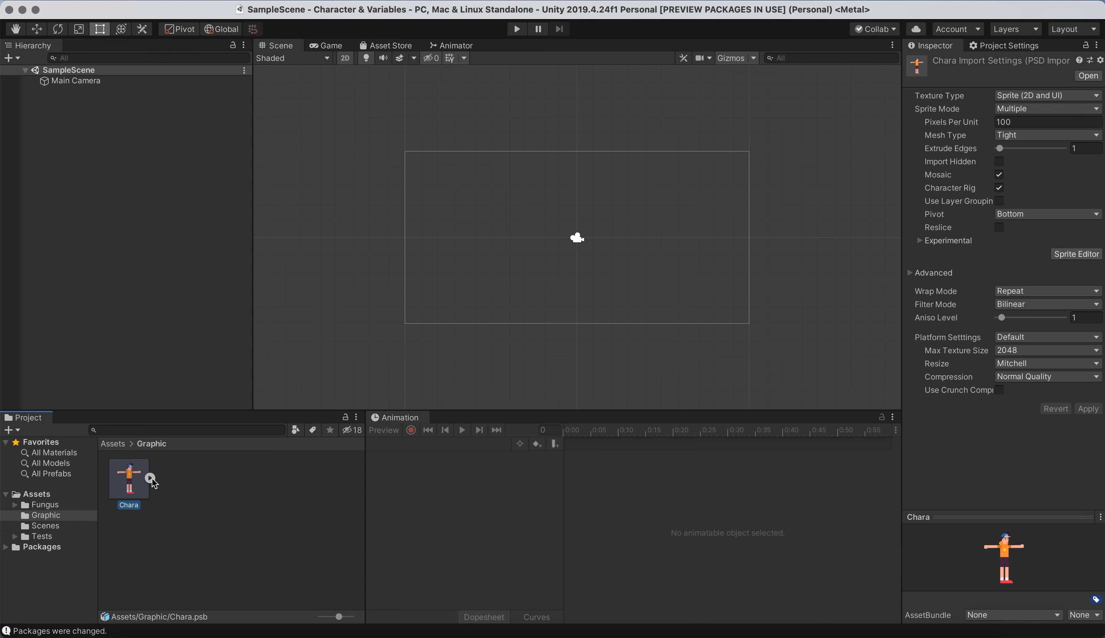
{"action": "left_click", "coordinate": [150, 479]}
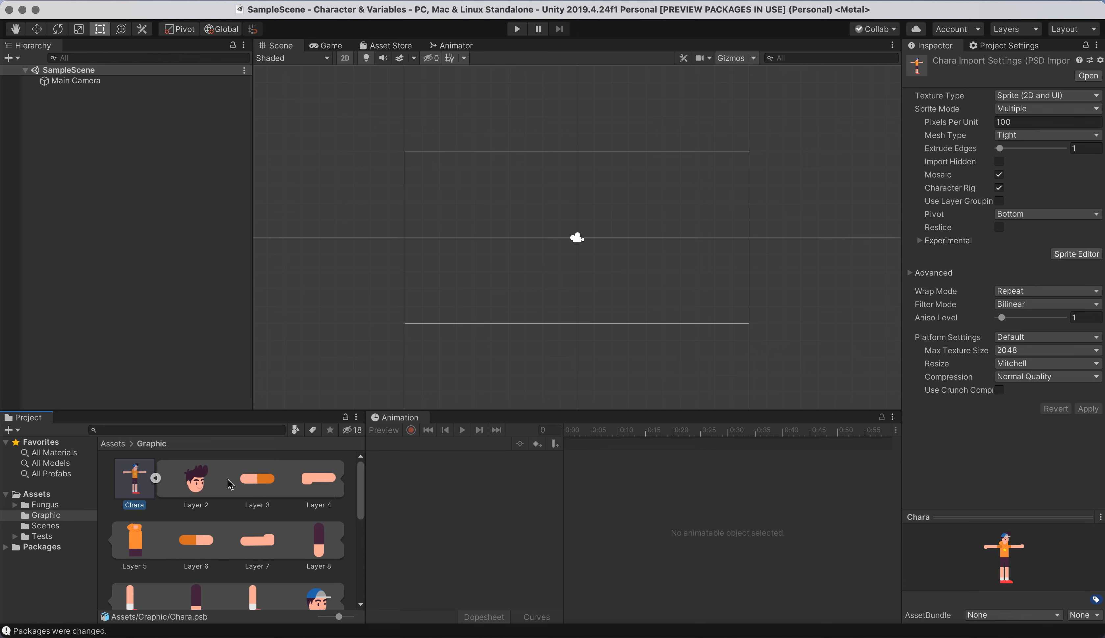
Browse the individual layer sprites contained in the Chara asset
{"action": "scroll", "coordinate": [238, 487], "scroll_direction": "down", "scroll_amount": 3}
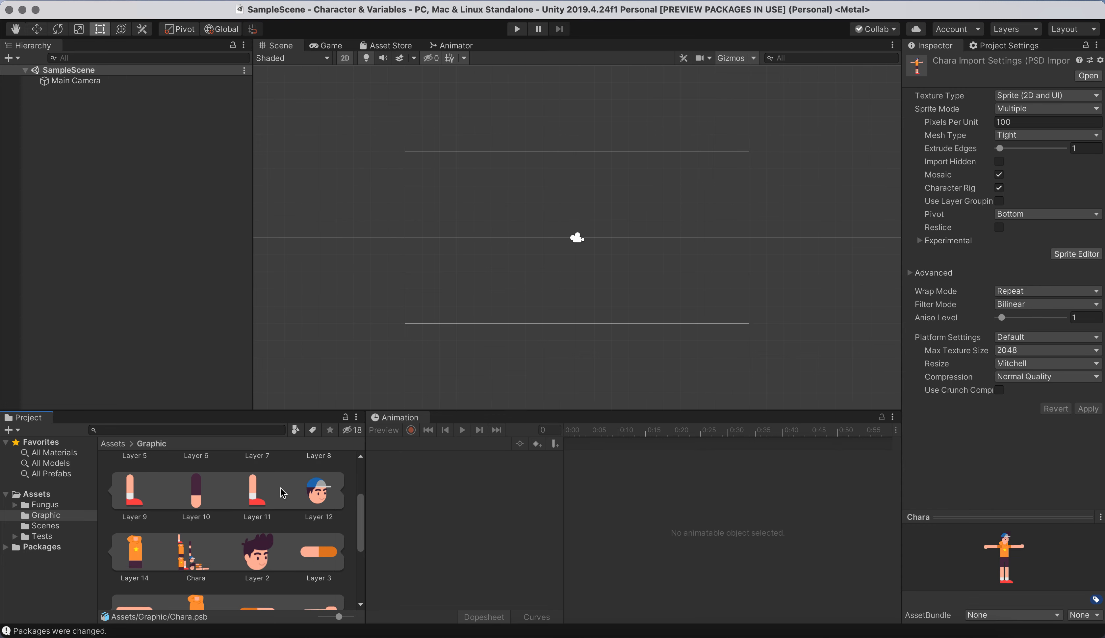
{"action": "scroll", "coordinate": [281, 489], "scroll_direction": "down", "scroll_amount": 3}
{"action": "scroll", "coordinate": [281, 490], "scroll_direction": "down", "scroll_amount": 2}
{"action": "scroll", "coordinate": [281, 489], "scroll_direction": "up", "scroll_amount": 6}
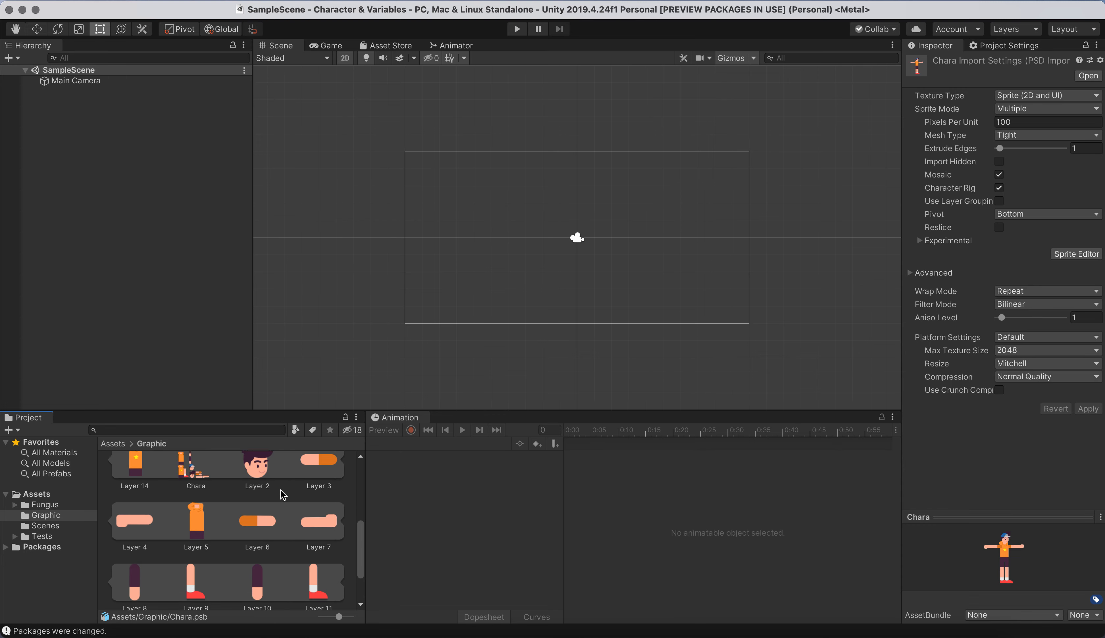
{"action": "scroll", "coordinate": [281, 489], "scroll_direction": "up", "scroll_amount": 2}
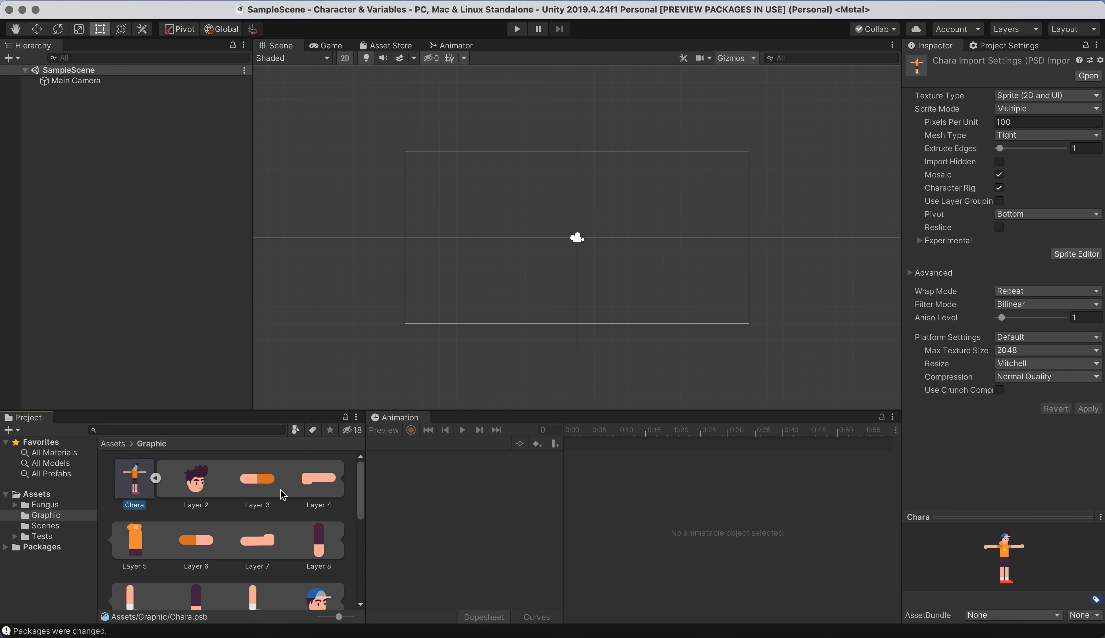
Open Layer 2's source file Chara.psb in Photoshop to compare its layers, and return to Unity
{"action": "left_click", "coordinate": [198, 505]}
{"action": "double_click", "coordinate": [202, 508]}
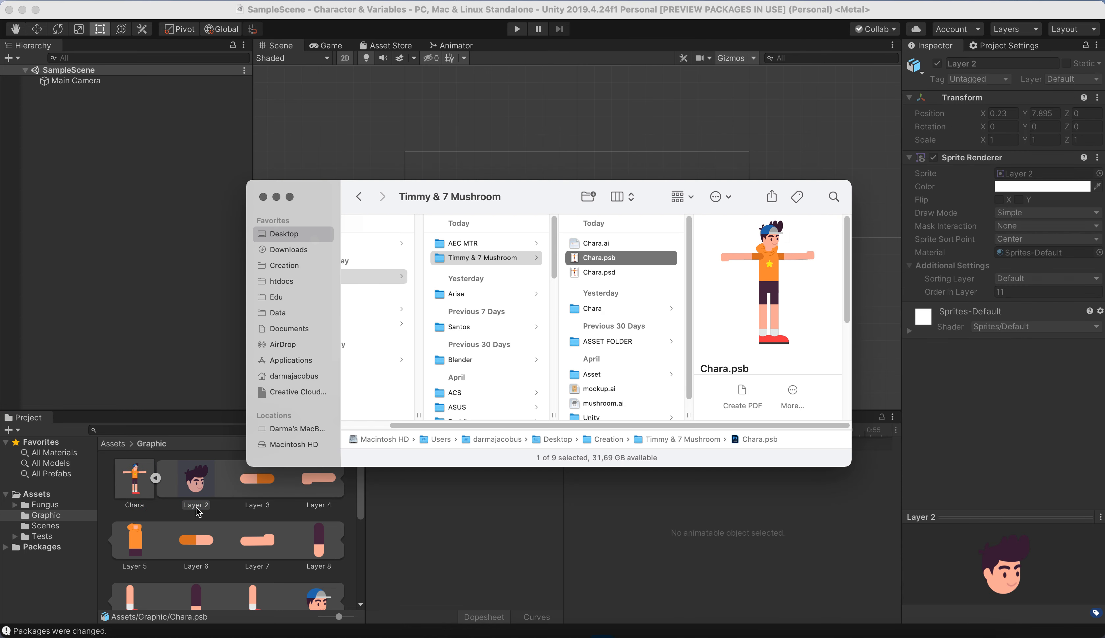
{"action": "left_click", "coordinate": [288, 153]}
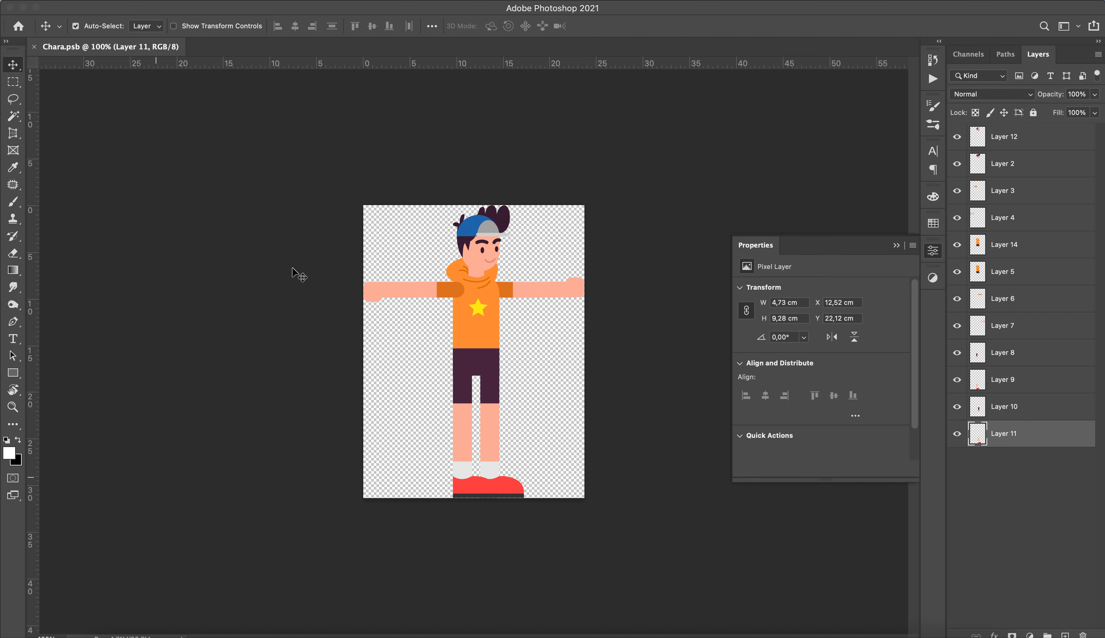
{"action": "left_click", "coordinate": [292, 267]}
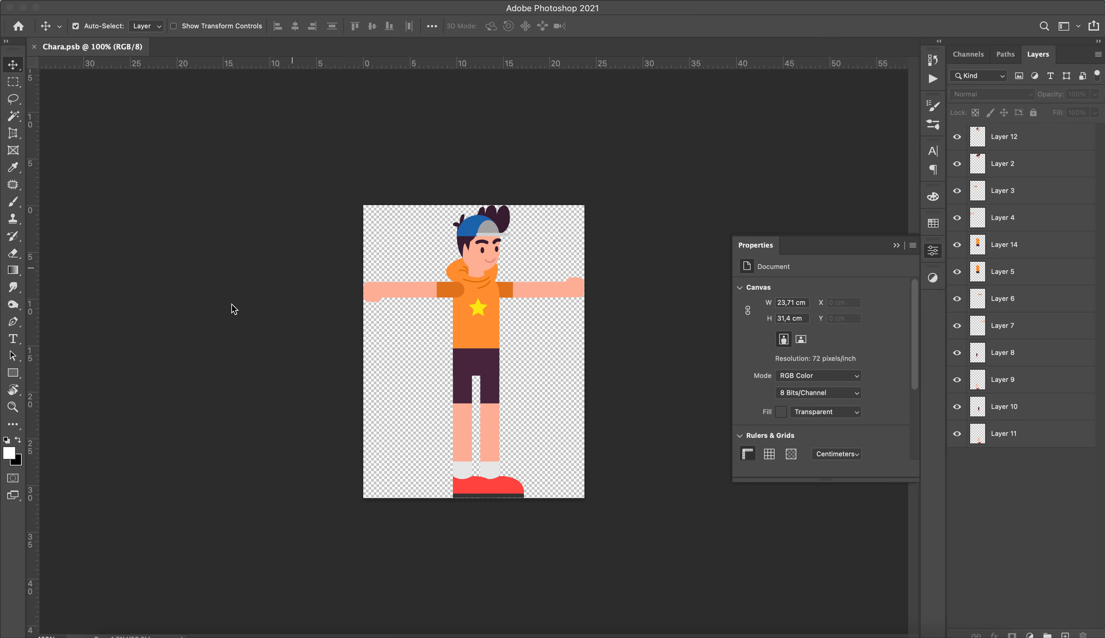
{"action": "key", "text": "super+Tab"}
Collapse the Chara asset, open it in an enlarged Sprite Editor window, and switch to the Skinning Editor
{"action": "left_click", "coordinate": [156, 478]}
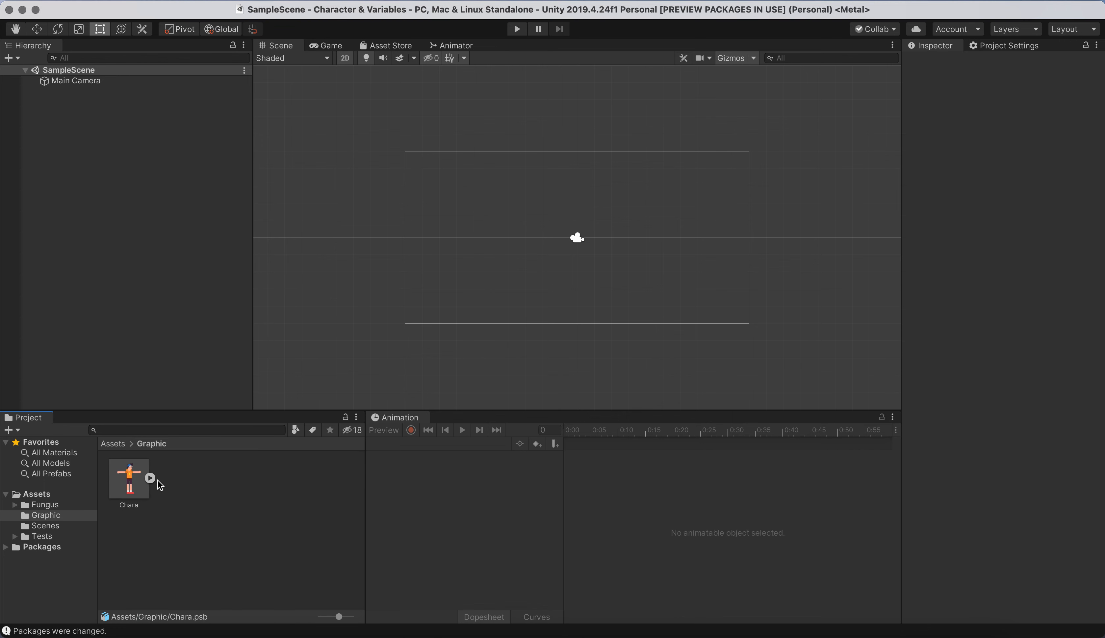
{"action": "left_click", "coordinate": [136, 487]}
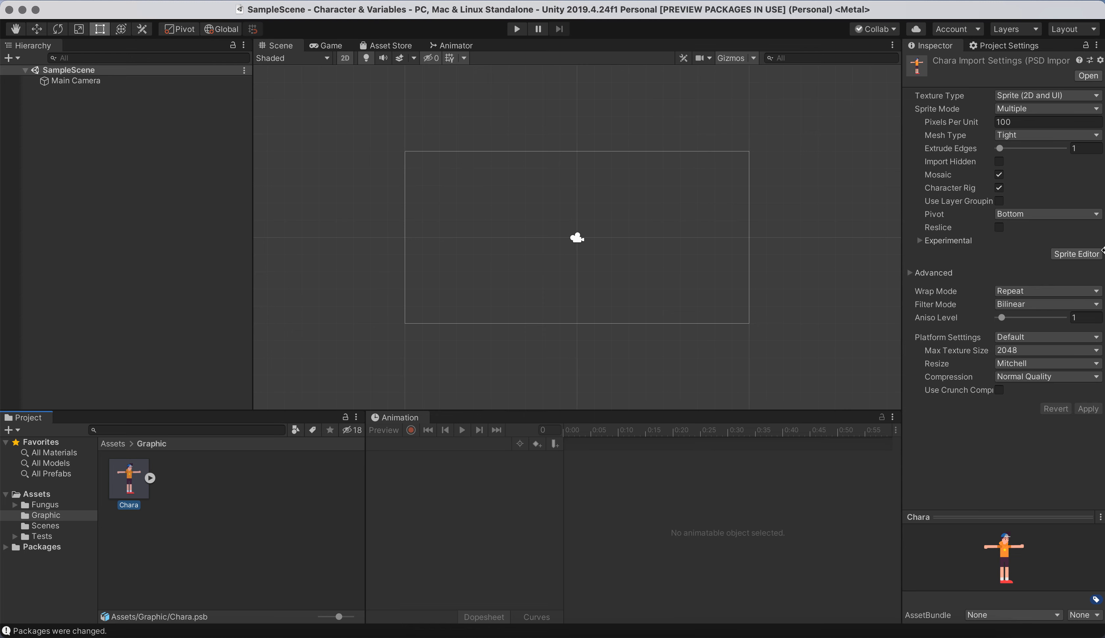
{"action": "left_click", "coordinate": [1088, 254]}
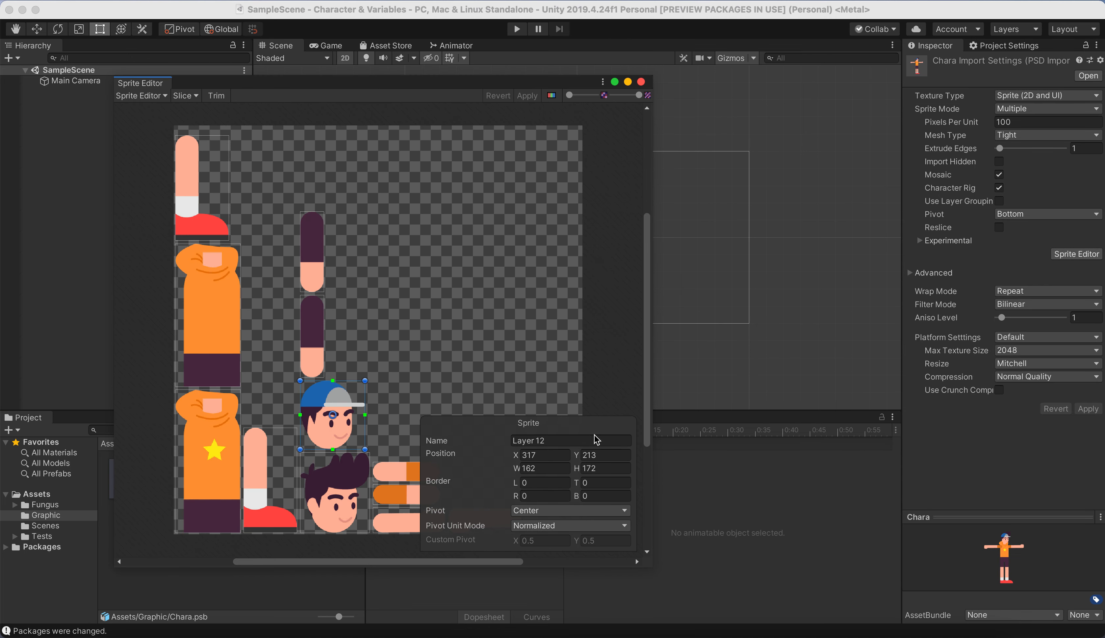
{"action": "left_click_drag", "start_coordinate": [653, 572], "coordinate": [890, 548]}
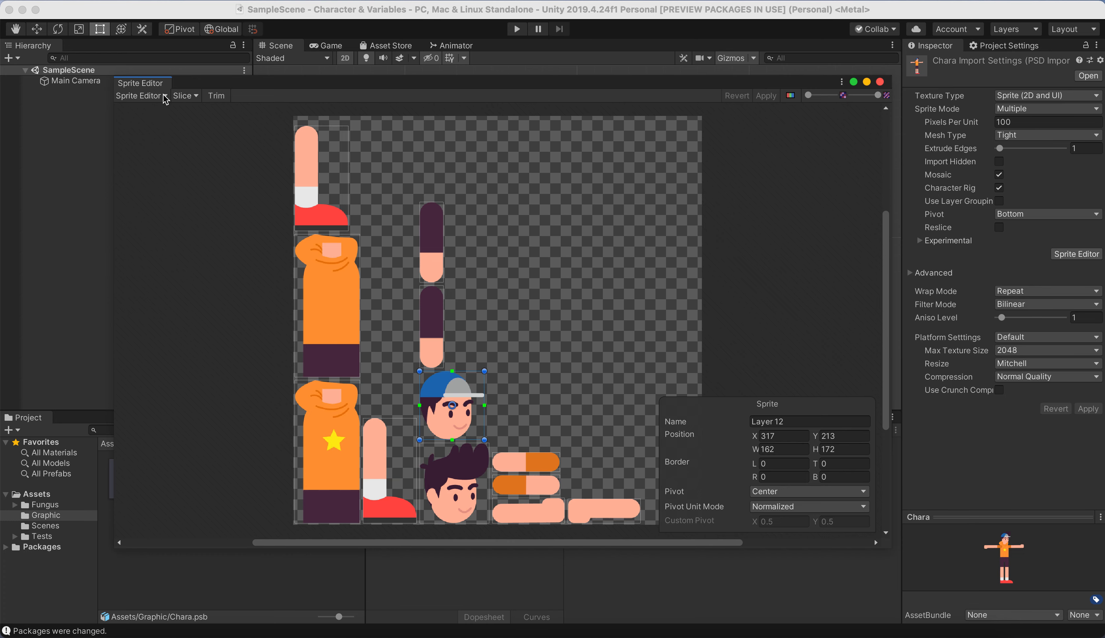
{"action": "left_click", "coordinate": [137, 100]}
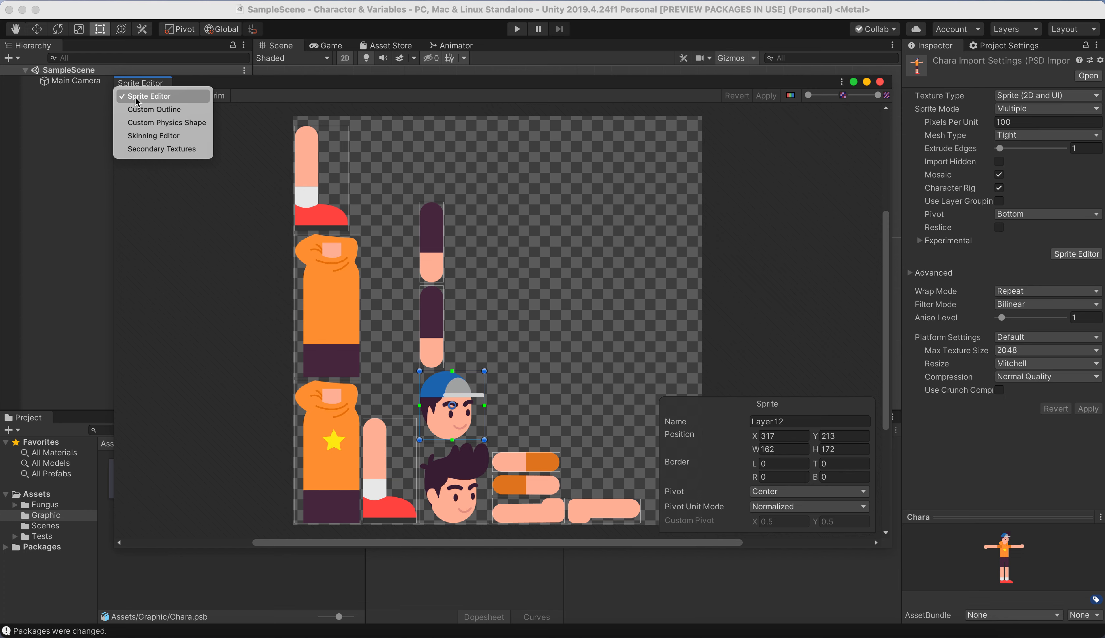
{"action": "left_click", "coordinate": [162, 139]}
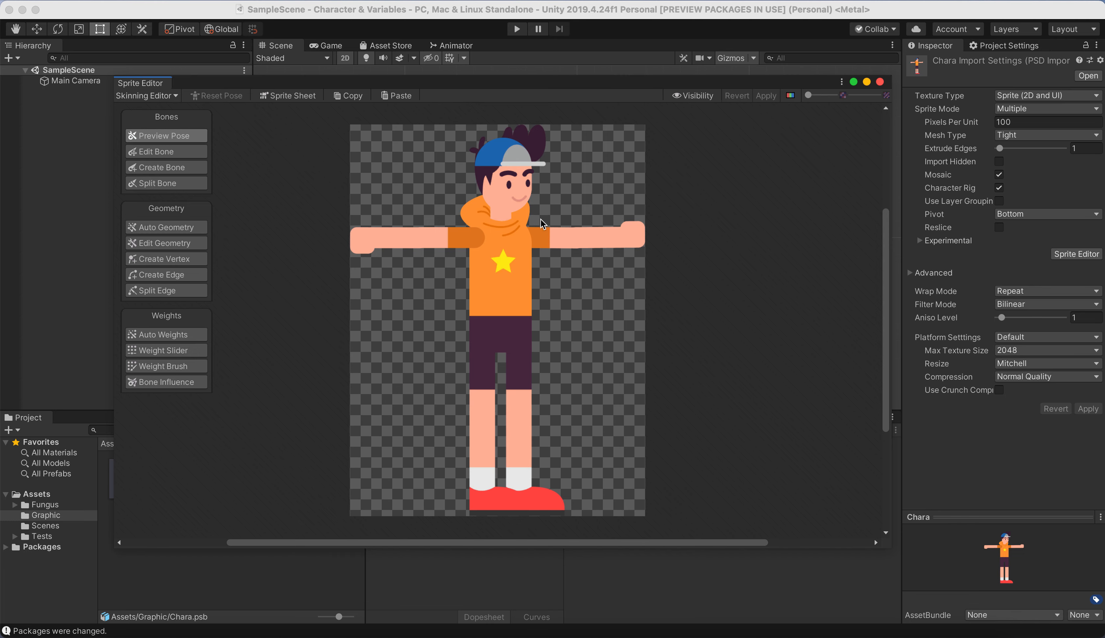
Create a chain of three bones from the hips through the chest and neck to the top of the head
{"action": "left_click", "coordinate": [177, 169]}
{"action": "left_click", "coordinate": [505, 297]}
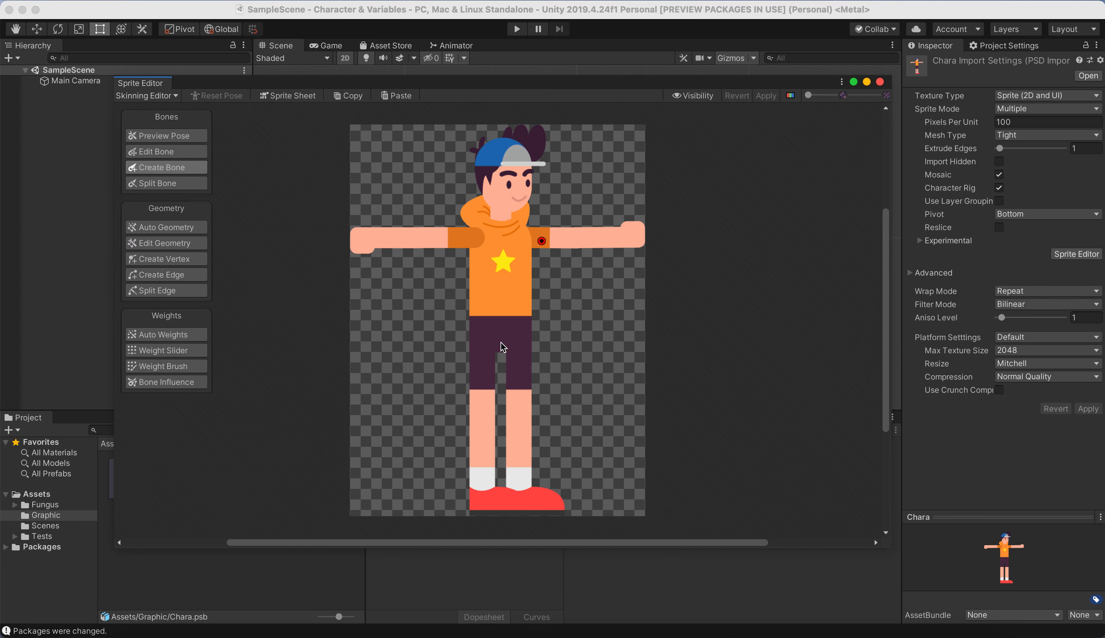
{"action": "left_click", "coordinate": [501, 343]}
{"action": "left_click", "coordinate": [502, 284]}
{"action": "left_click", "coordinate": [502, 279]}
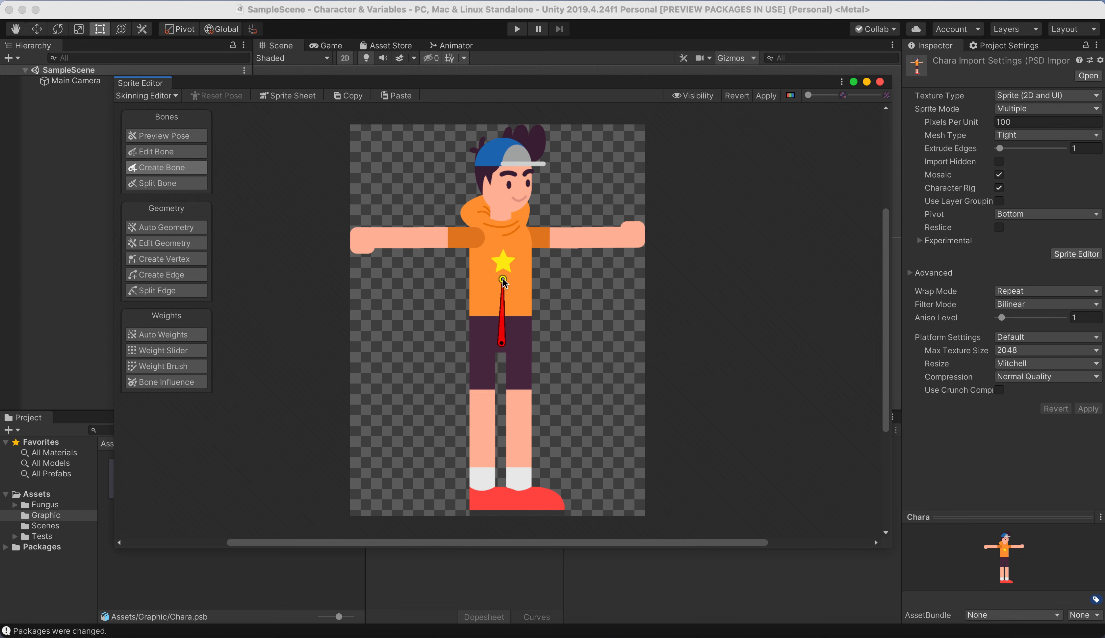
{"action": "left_click", "coordinate": [502, 214]}
{"action": "left_click", "coordinate": [503, 140]}
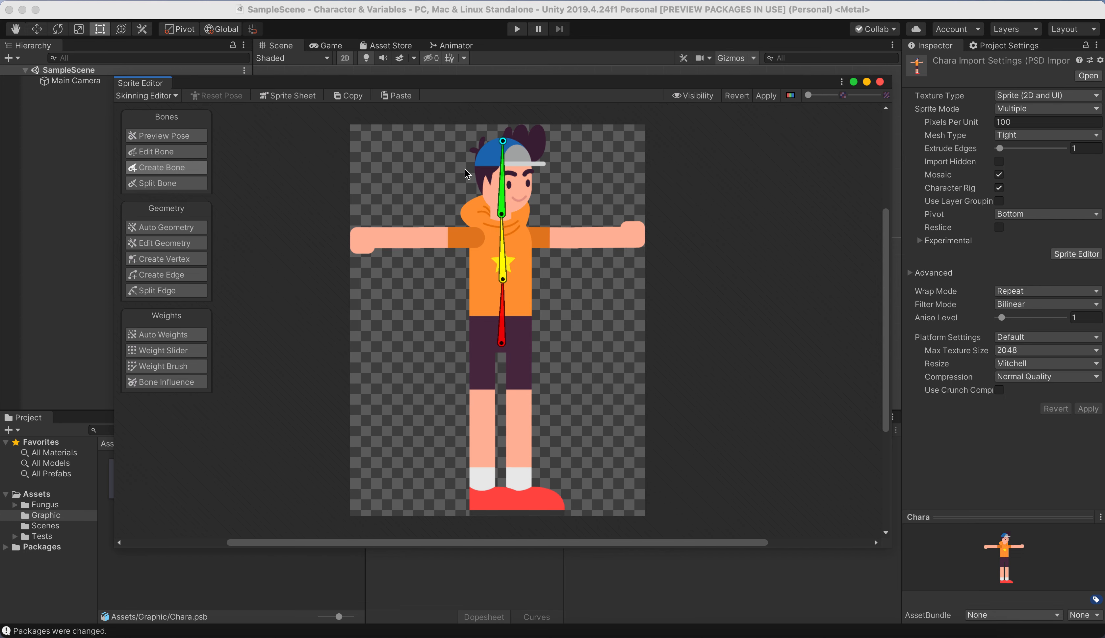
{"action": "left_click", "coordinate": [443, 191]}
{"action": "key", "text": "super+z"}
Branch an upper-arm and a forearm bone from the chest bone along the arm on the image's left, discarding the extra bone
{"action": "left_click", "coordinate": [506, 149]}
{"action": "left_click", "coordinate": [481, 239]}
{"action": "left_click", "coordinate": [504, 261]}
{"action": "left_click", "coordinate": [504, 260]}
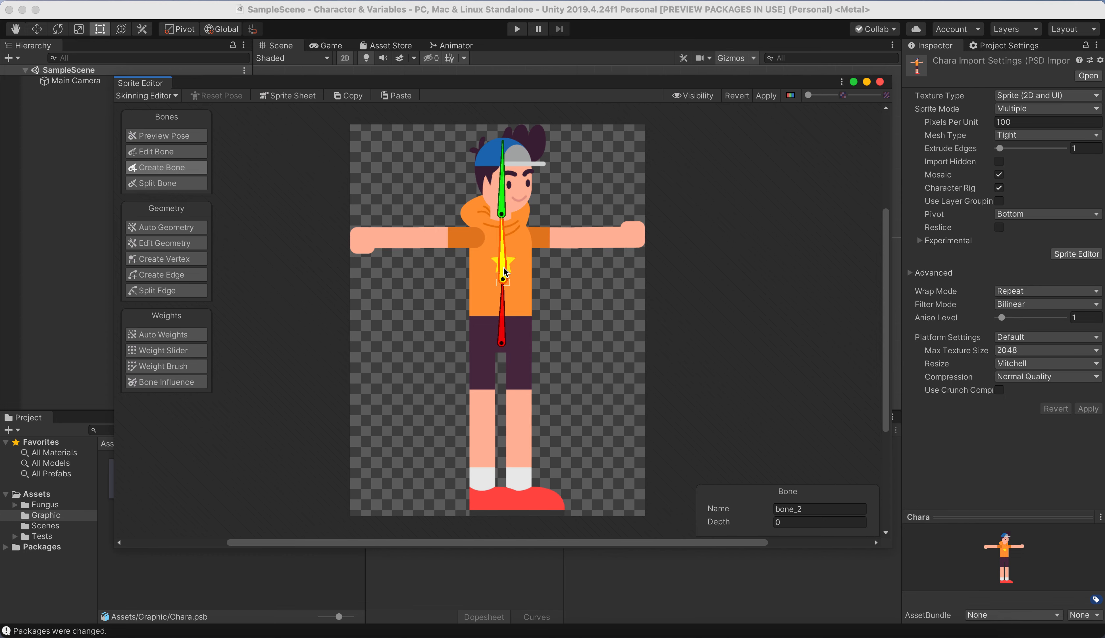
{"action": "left_click", "coordinate": [481, 238]}
{"action": "left_click", "coordinate": [417, 236]}
{"action": "left_click", "coordinate": [351, 237]}
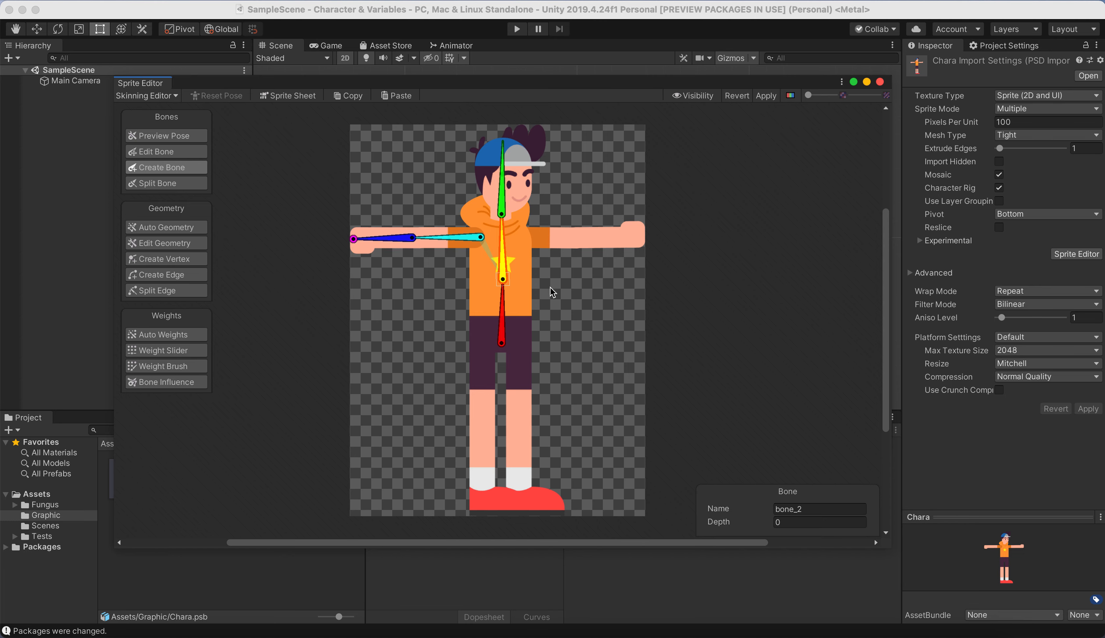
{"action": "left_click", "coordinate": [459, 330]}
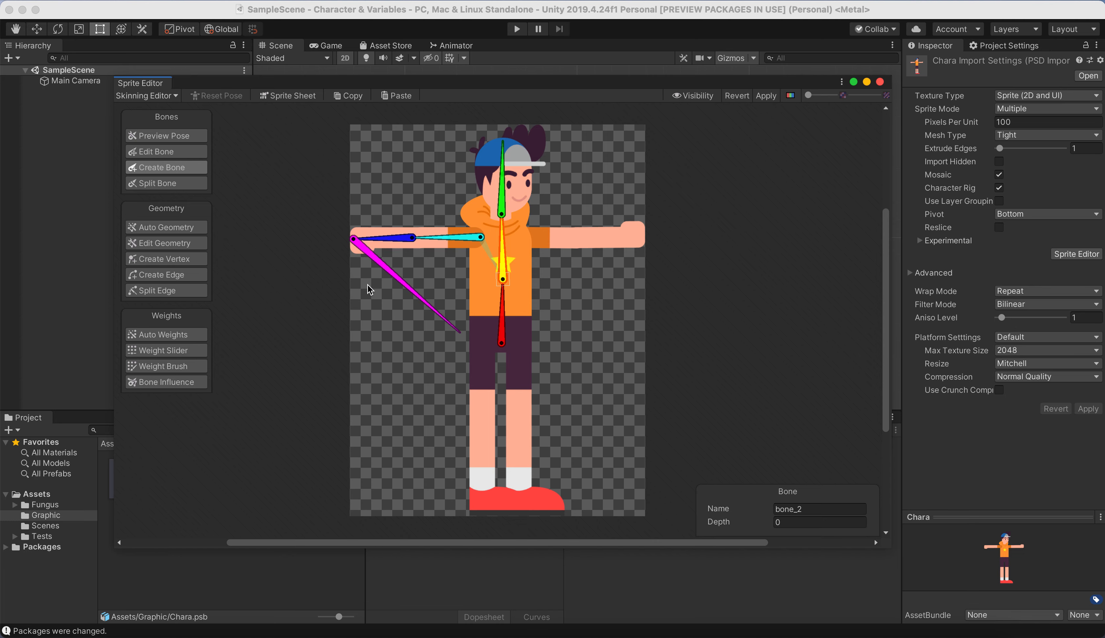
{"action": "key", "text": "super+z"}
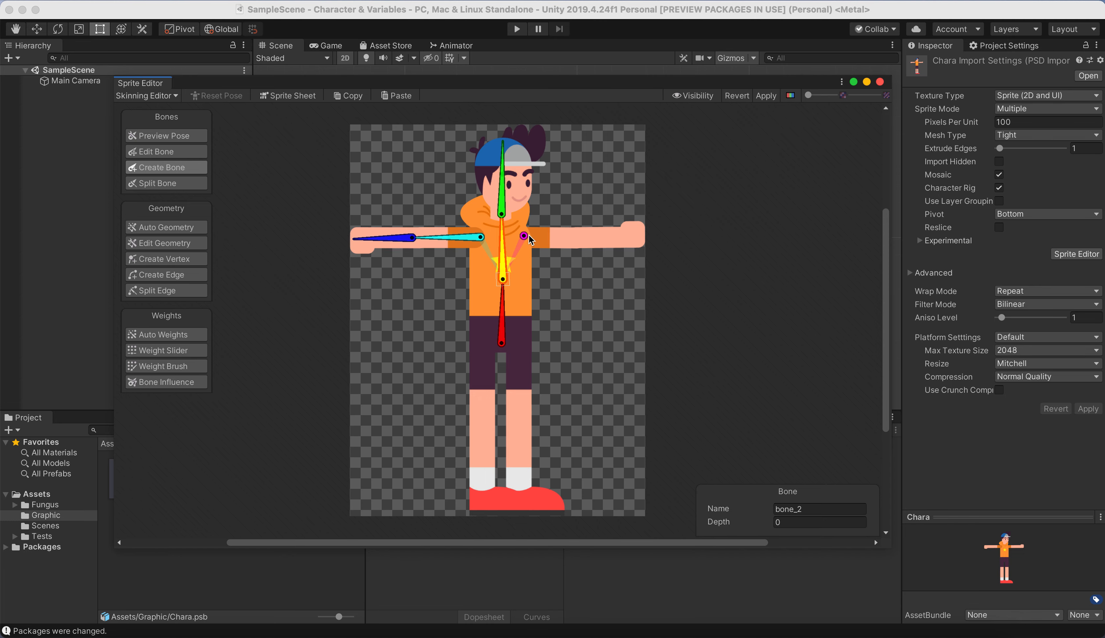
Create upper-arm and forearm bones along the arm on the image's right, ending the chain at the hand
{"action": "left_click", "coordinate": [582, 236]}
{"action": "left_click", "coordinate": [642, 236]}
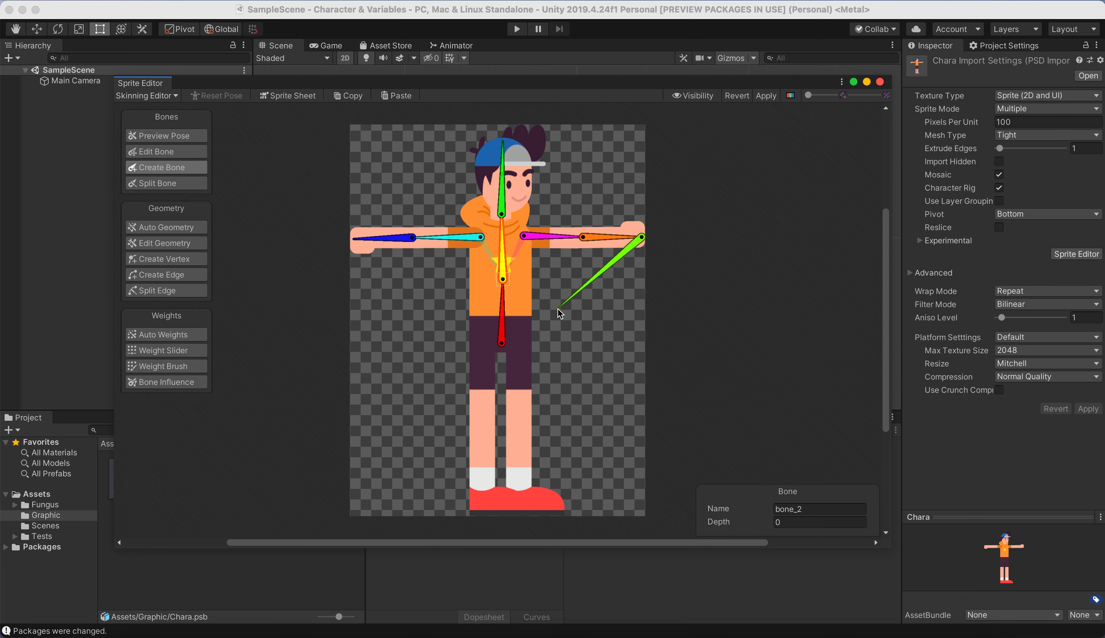
{"action": "right_click", "coordinate": [543, 327]}
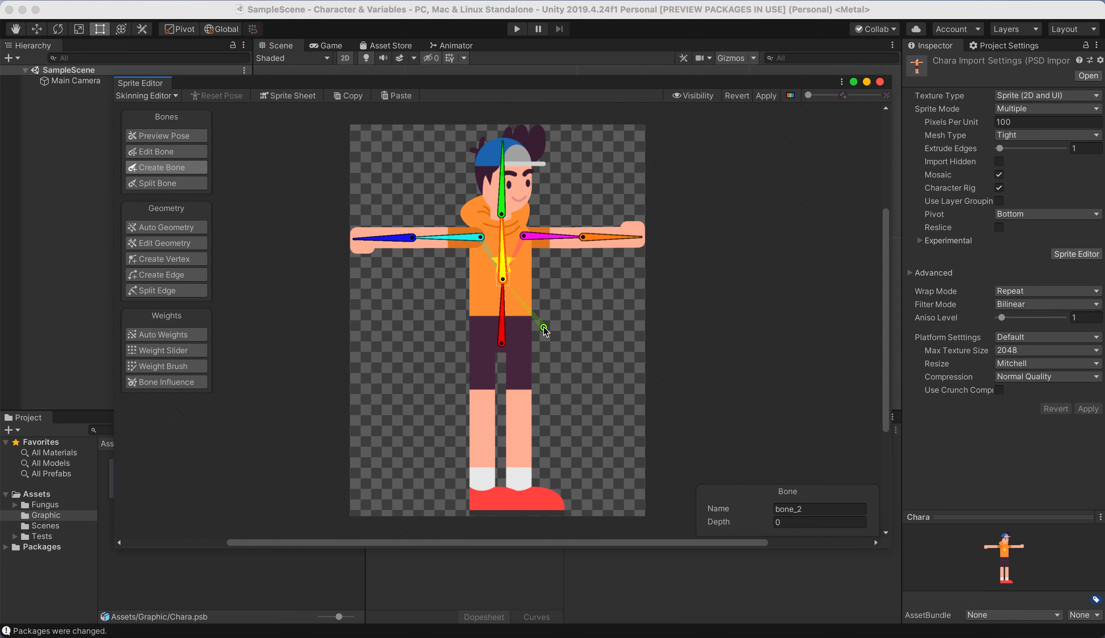
Branch a thigh and a lower-leg bone from the hip bone down the leg on the image's left
{"action": "left_click", "coordinate": [504, 333]}
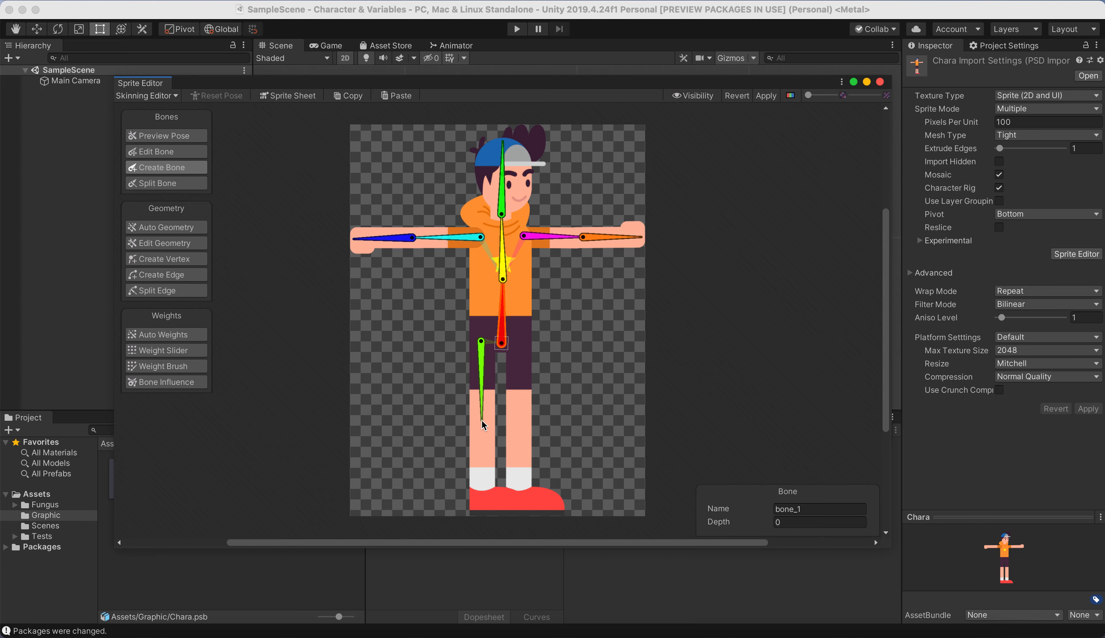
{"action": "left_click", "coordinate": [485, 511]}
{"action": "left_click", "coordinate": [483, 513]}
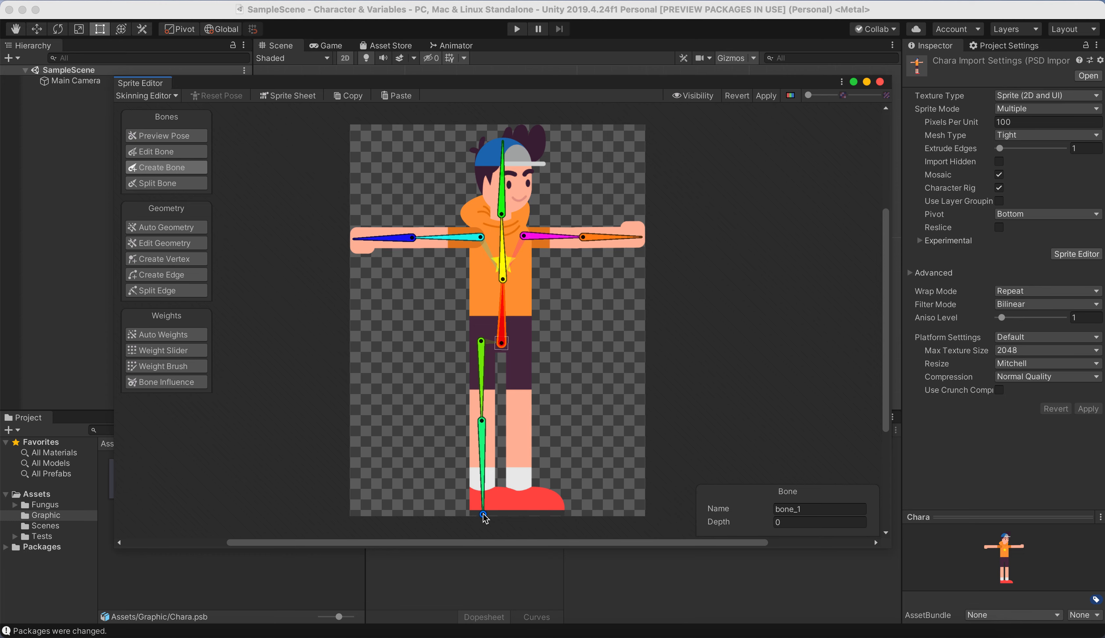
Create thigh and lower-leg bones down the leg on the image's right, ending the chain at the foot
{"action": "left_click", "coordinate": [513, 402]}
{"action": "right_click", "coordinate": [508, 361]}
{"action": "left_click", "coordinate": [520, 419]}
{"action": "left_click", "coordinate": [519, 419]}
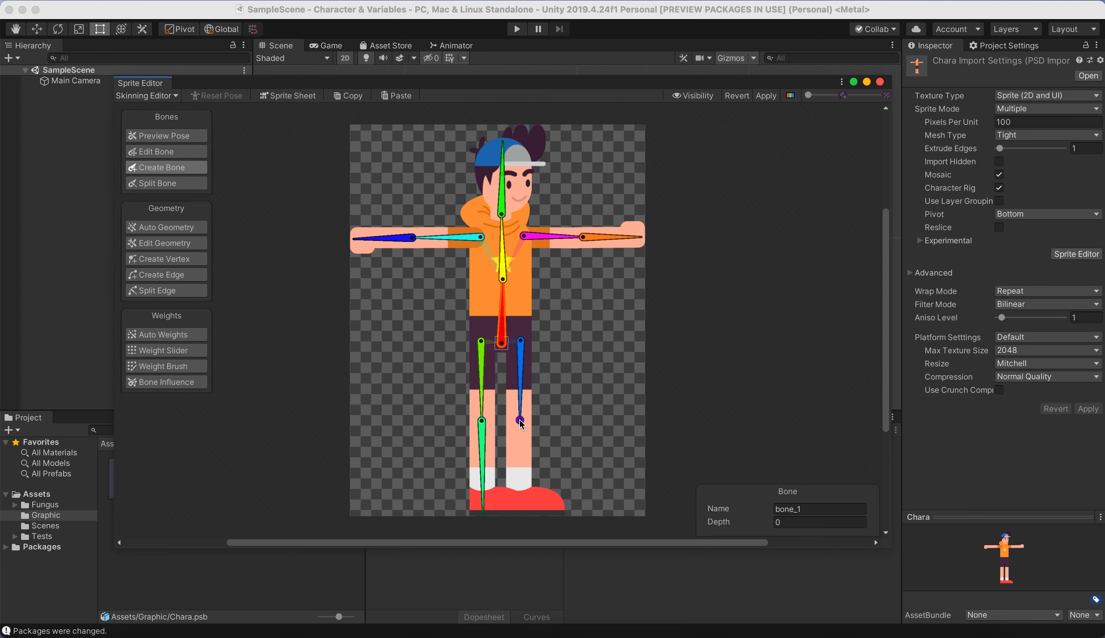
{"action": "left_click", "coordinate": [520, 509]}
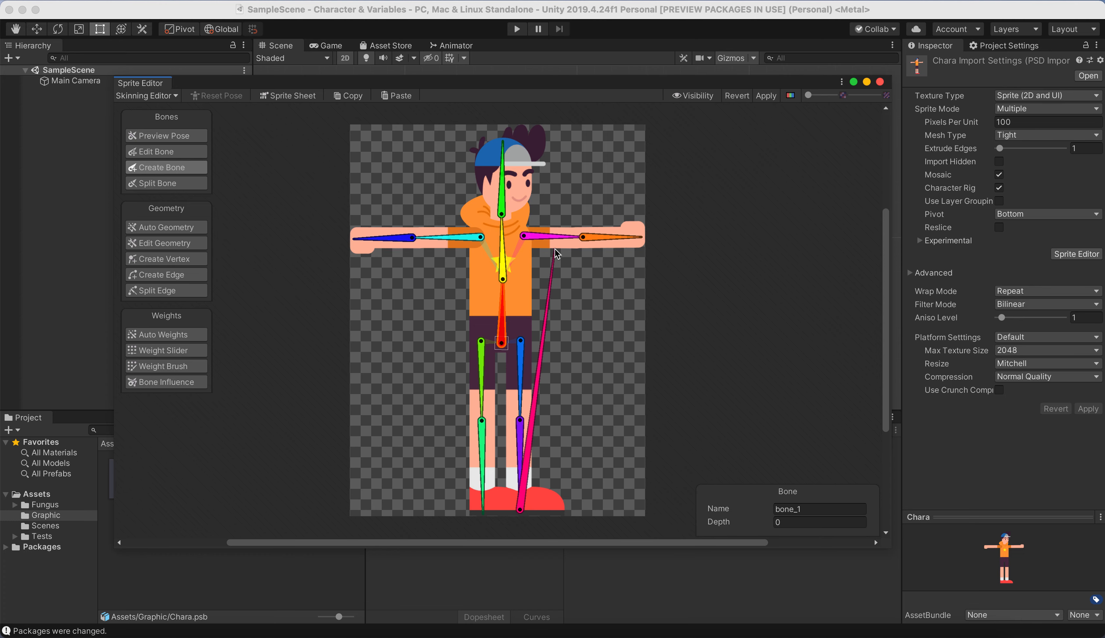
{"action": "right_click", "coordinate": [576, 337]}
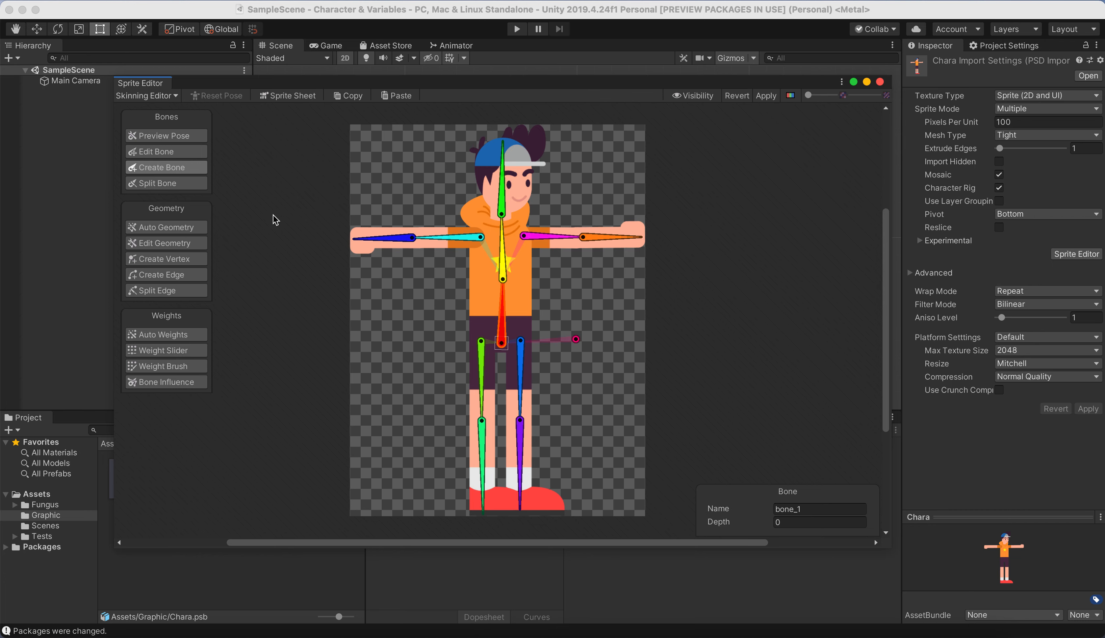
Test the rig in Preview Pose by rotating a forearm and a lower-leg bone, undoing each rotation
{"action": "left_click", "coordinate": [174, 136]}
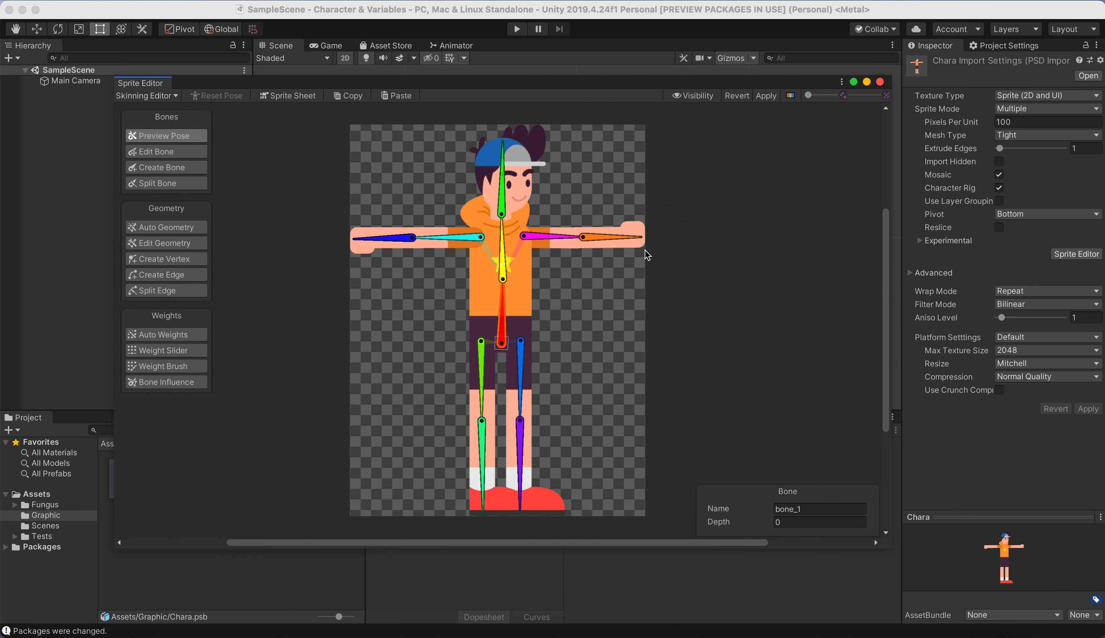
{"action": "left_click", "coordinate": [607, 239]}
{"action": "left_click", "coordinate": [389, 239]}
{"action": "left_click", "coordinate": [614, 242]}
{"action": "left_click_drag", "start_coordinate": [611, 239], "coordinate": [634, 254]}
{"action": "key", "text": "super+z"}
{"action": "left_click", "coordinate": [516, 433]}
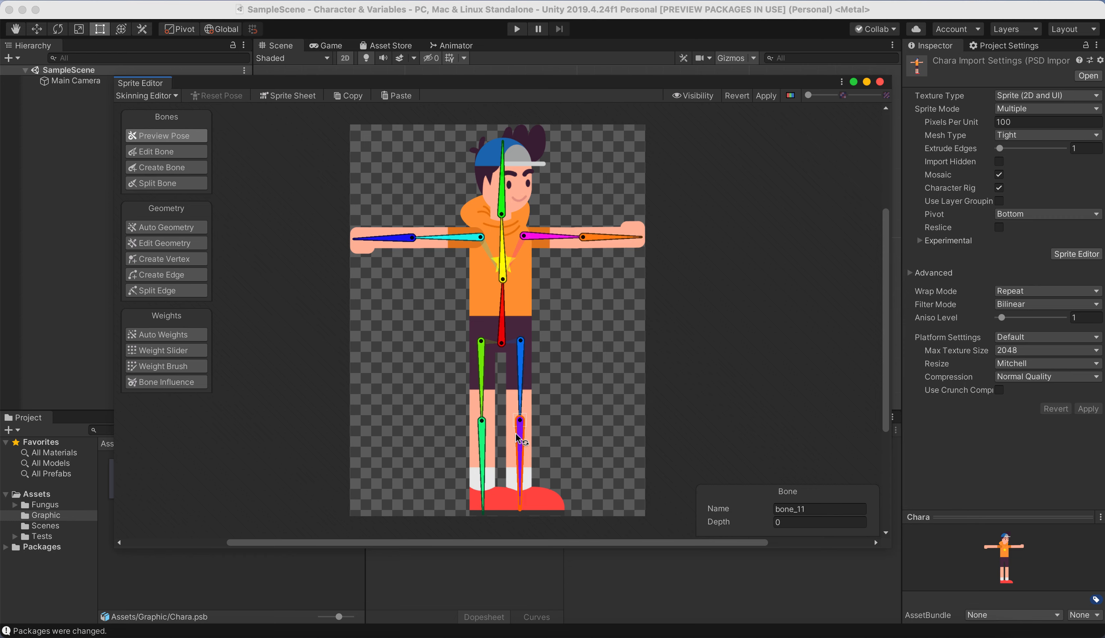
{"action": "left_click_drag", "start_coordinate": [525, 447], "coordinate": [550, 476]}
{"action": "key", "text": "super+z"}
Test-rotate the hip, chest and upper-arm bones in the preview, undoing each rotation
{"action": "left_click", "coordinate": [504, 315]}
{"action": "left_click_drag", "start_coordinate": [504, 313], "coordinate": [528, 291]}
{"action": "key", "text": "super+z"}
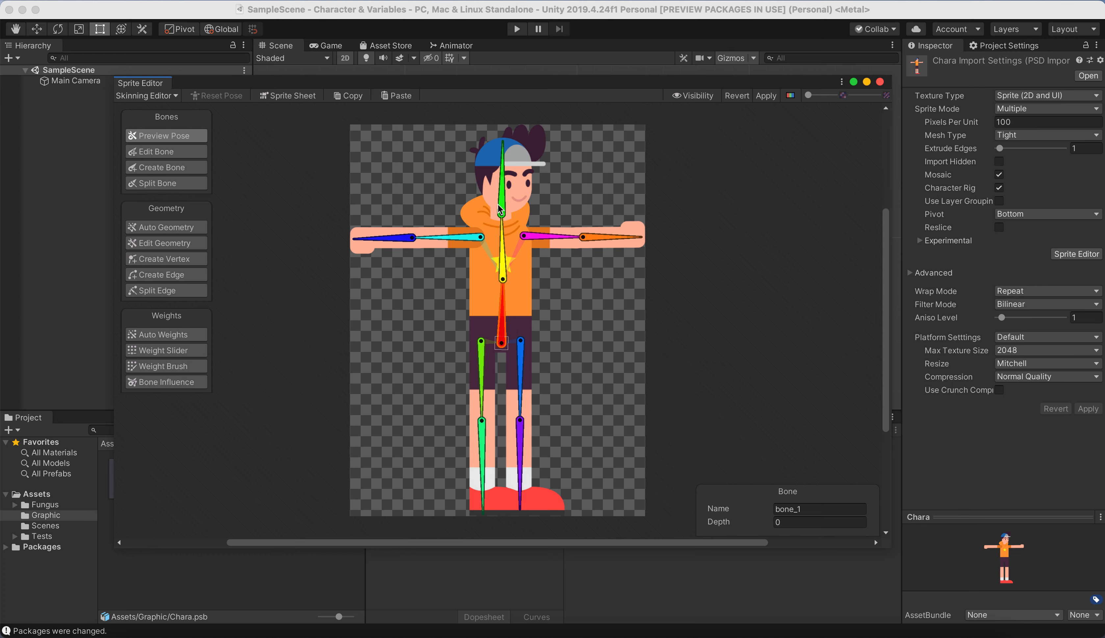
{"action": "left_click", "coordinate": [503, 256]}
{"action": "mouse_move", "coordinate": [503, 238]}
{"action": "left_mouse_down"}
{"action": "mouse_move", "coordinate": [517, 245]}
{"action": "mouse_move", "coordinate": [482, 237]}
{"action": "mouse_move", "coordinate": [504, 249]}
{"action": "left_mouse_up"}
{"action": "key", "text": "super+z"}
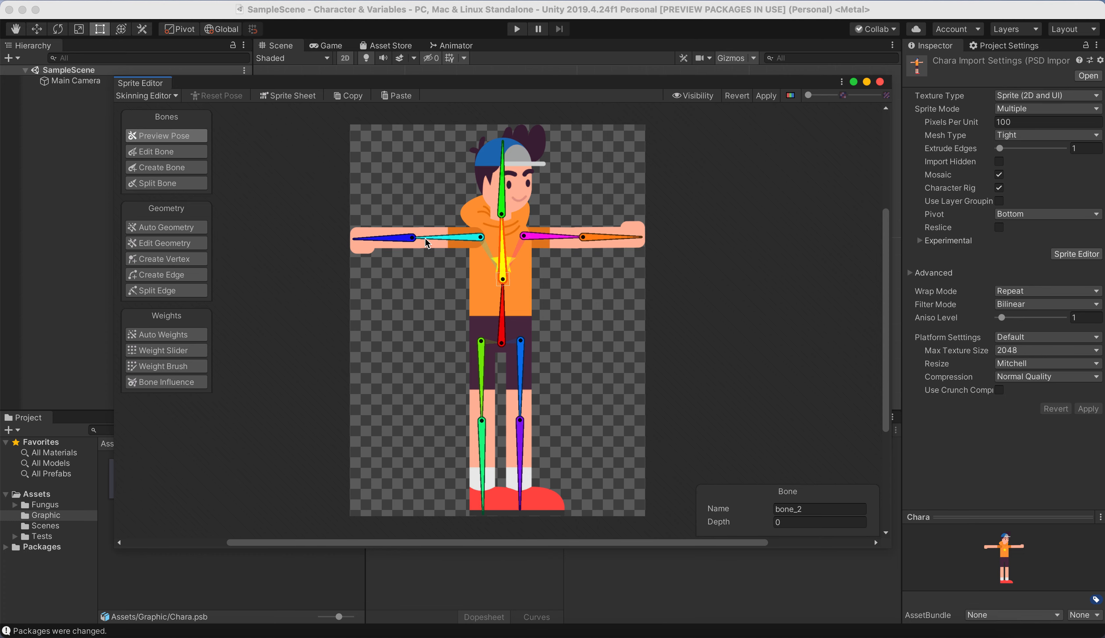
{"action": "left_click", "coordinate": [461, 240]}
{"action": "left_click_drag", "start_coordinate": [464, 238], "coordinate": [444, 222]}
{"action": "key", "text": "super+z"}
Generate automatic geometry with weights for all visible sprites of the character
{"action": "left_click", "coordinate": [159, 228]}
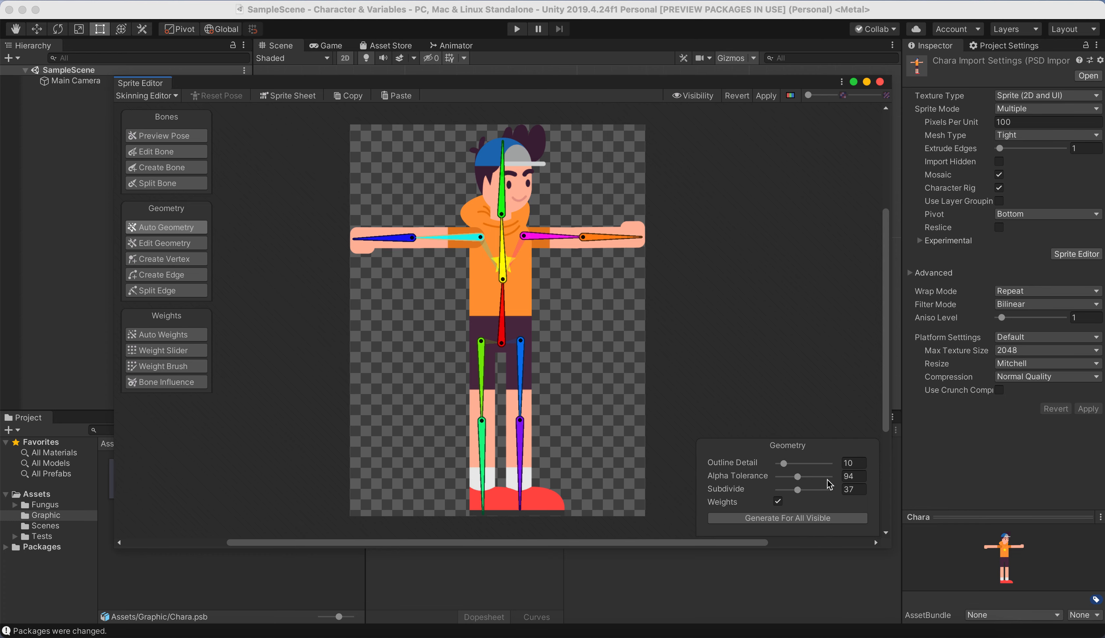
{"action": "left_click", "coordinate": [791, 518]}
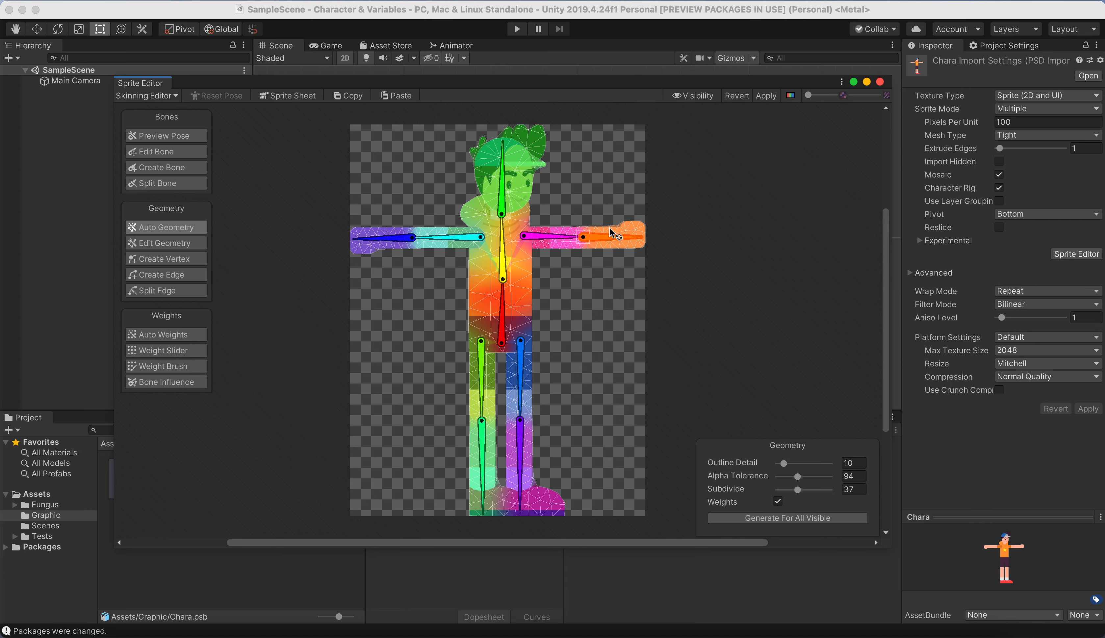
Test the mesh deformation of both forearms by rotating their bones, undoing each rotation
{"action": "left_click_drag", "start_coordinate": [609, 228], "coordinate": [602, 213]}
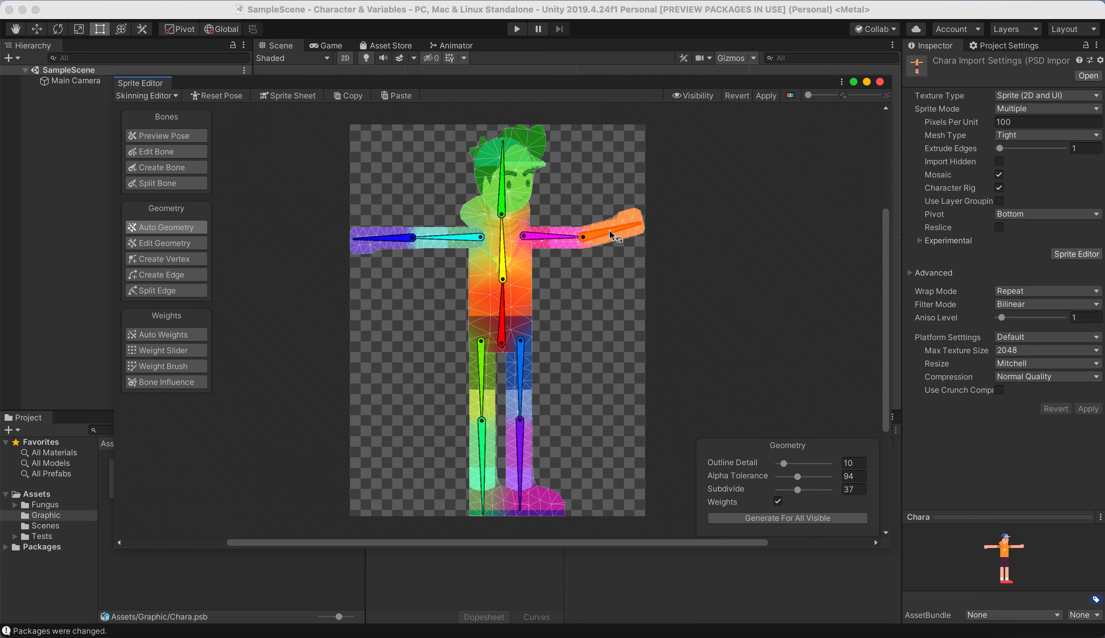
{"action": "key", "text": "super+z"}
{"action": "left_click", "coordinate": [402, 237]}
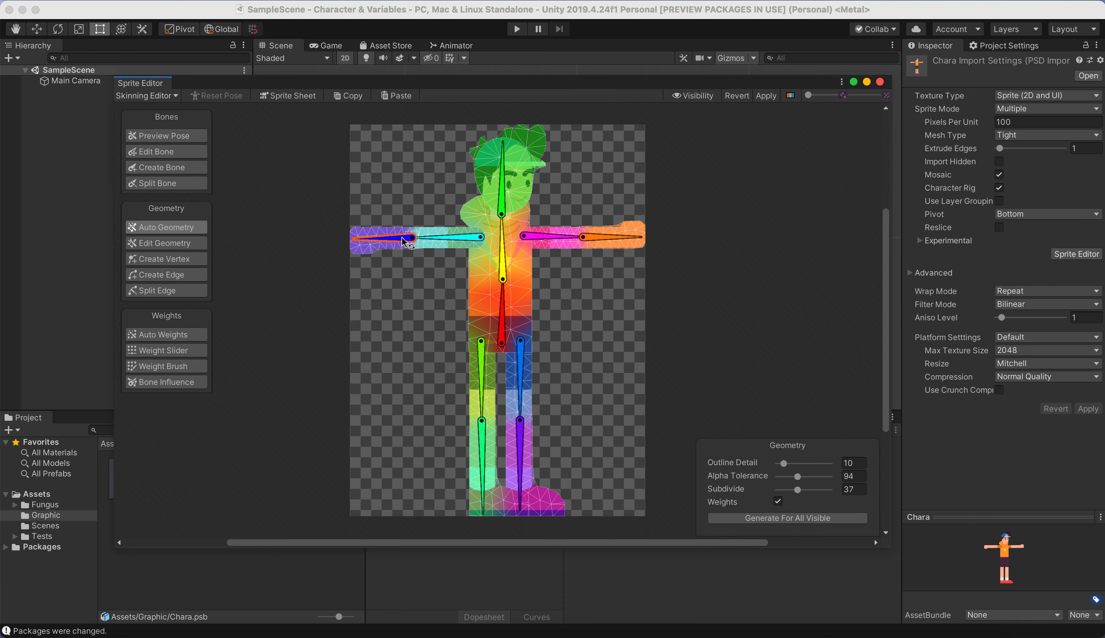
{"action": "left_click_drag", "start_coordinate": [402, 237], "coordinate": [405, 218]}
{"action": "key", "text": "super+z"}
Test the mesh deformation of the head, upper-arm, chest and front lower-leg bones by rotating them, undoing each rotation
{"action": "mouse_move", "coordinate": [503, 206]}
{"action": "left_mouse_down"}
{"action": "mouse_move", "coordinate": [483, 177]}
{"action": "mouse_move", "coordinate": [499, 186]}
{"action": "left_mouse_up"}
{"action": "key", "text": "super+z"}
{"action": "left_click_drag", "start_coordinate": [475, 245], "coordinate": [444, 233]}
{"action": "key", "text": "super+z"}
{"action": "left_click_drag", "start_coordinate": [504, 265], "coordinate": [464, 269]}
{"action": "key", "text": "super+z"}
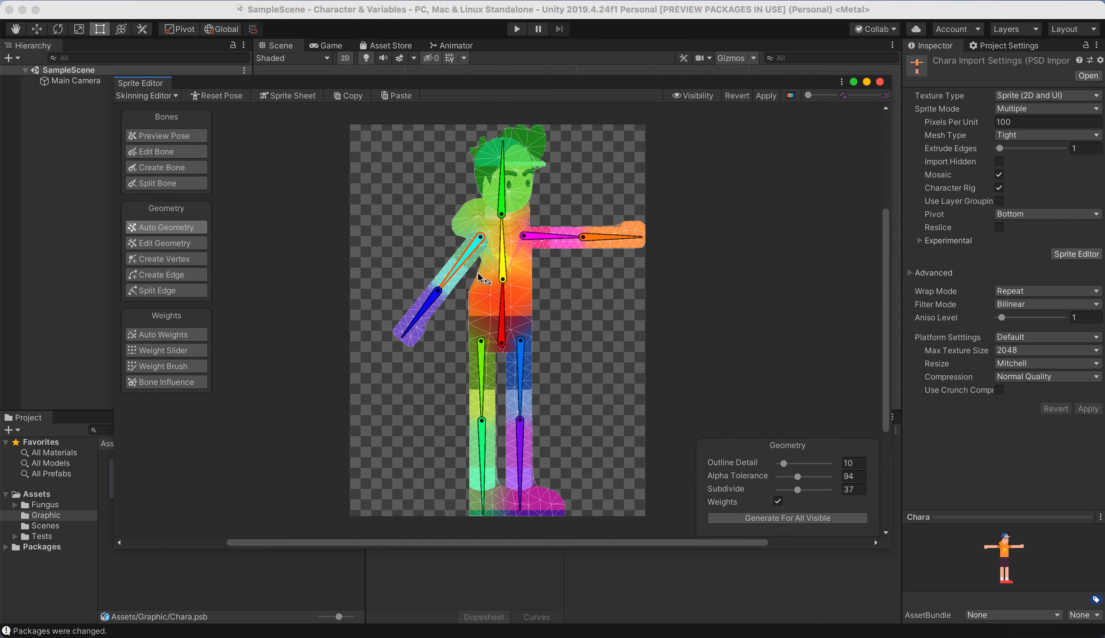
{"action": "key", "text": "super+z"}
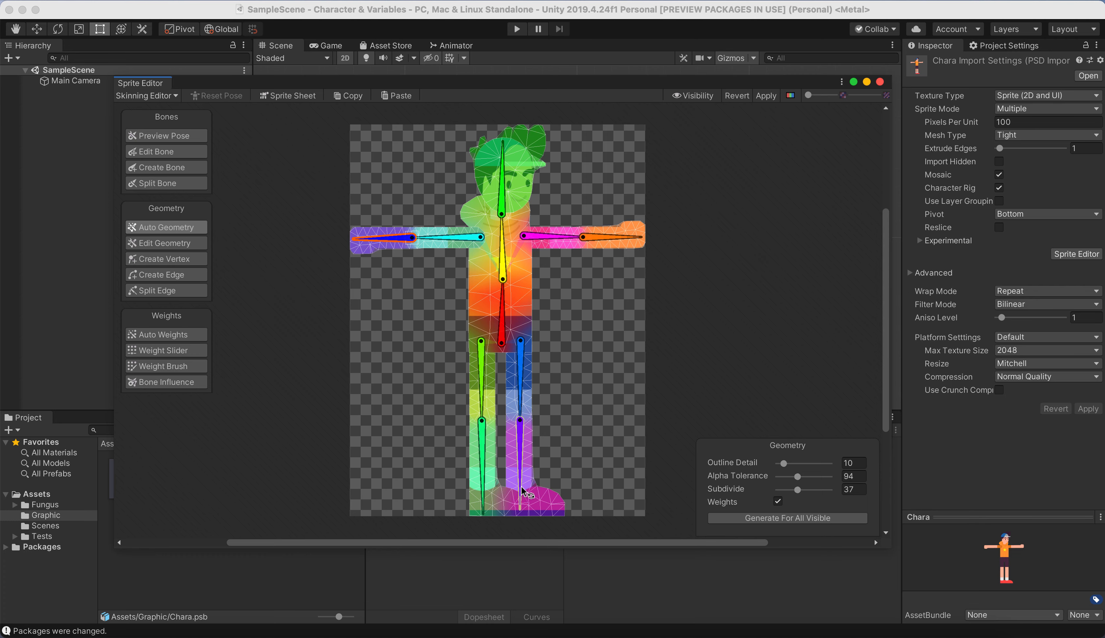
{"action": "left_click_drag", "start_coordinate": [521, 485], "coordinate": [582, 407]}
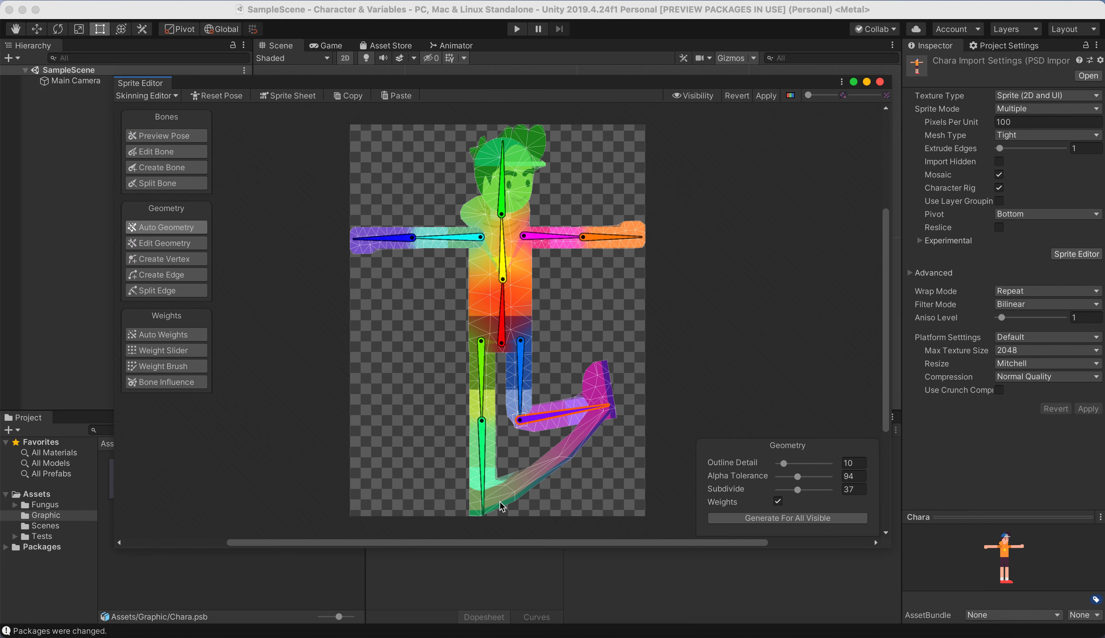
{"action": "key", "text": "shift+1"}
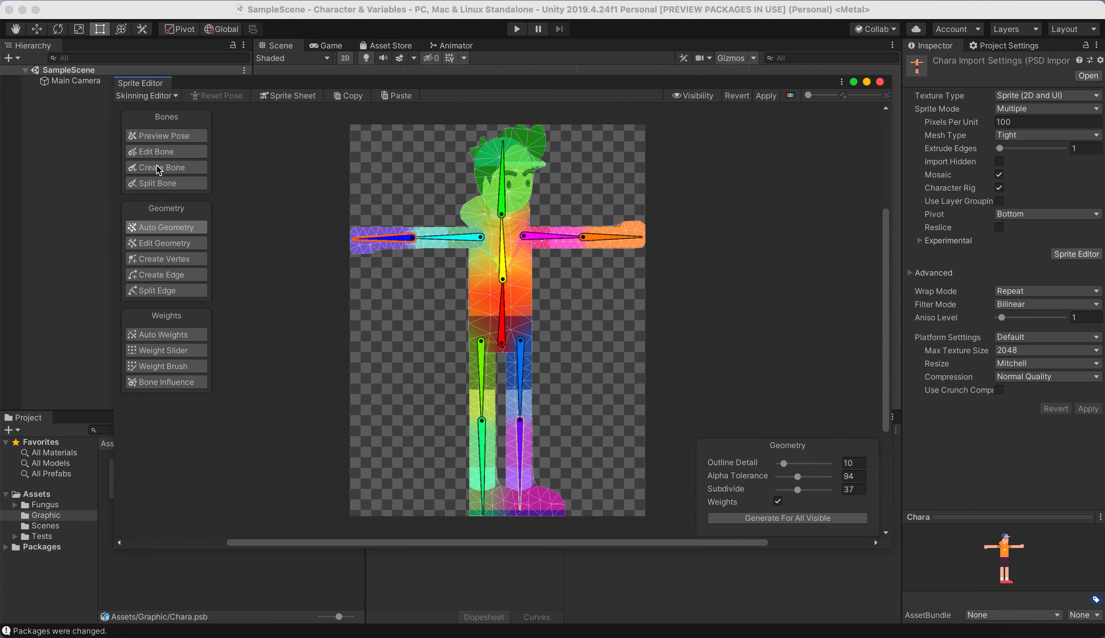
Activate the Bone Influence tool and test-rotate the front thigh bone, undoing the rotation
{"action": "left_click", "coordinate": [169, 382]}
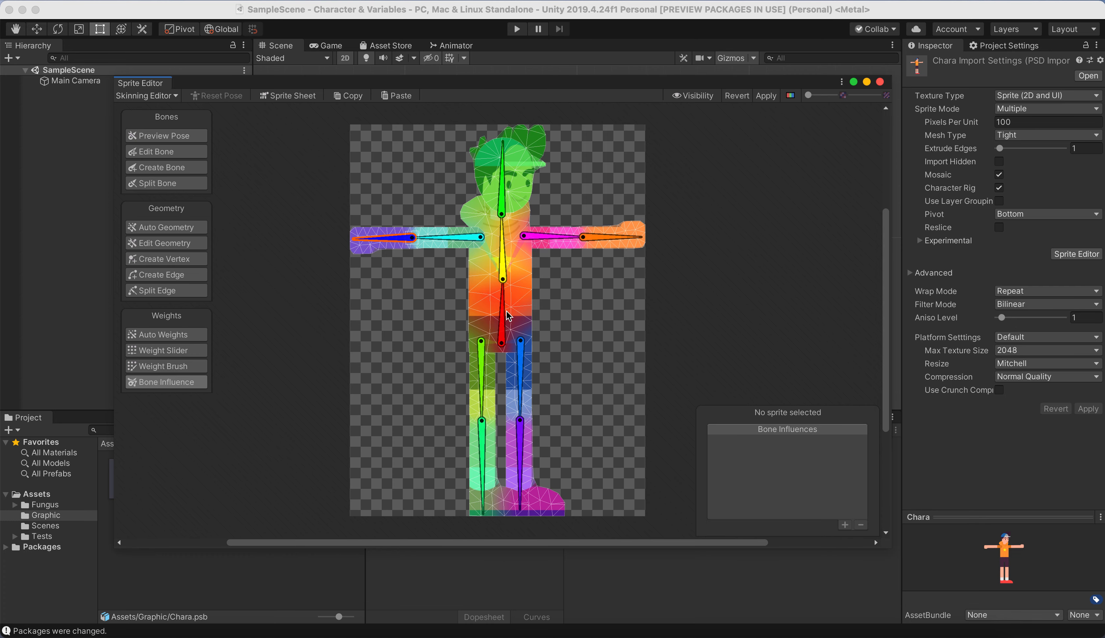
{"action": "left_click", "coordinate": [521, 355]}
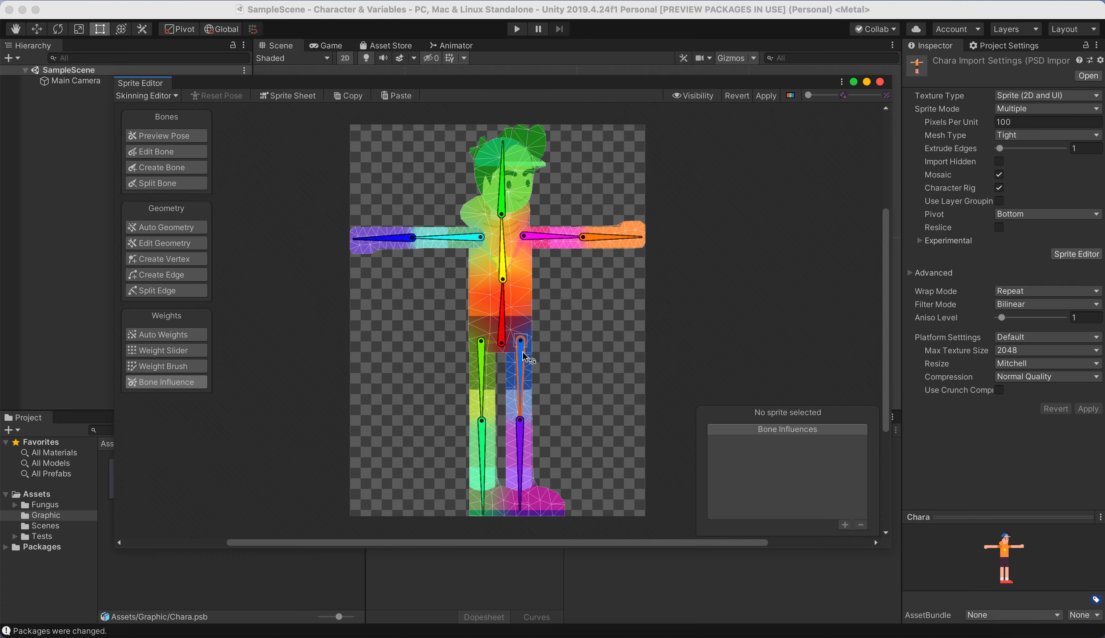
{"action": "left_click_drag", "start_coordinate": [521, 369], "coordinate": [551, 349]}
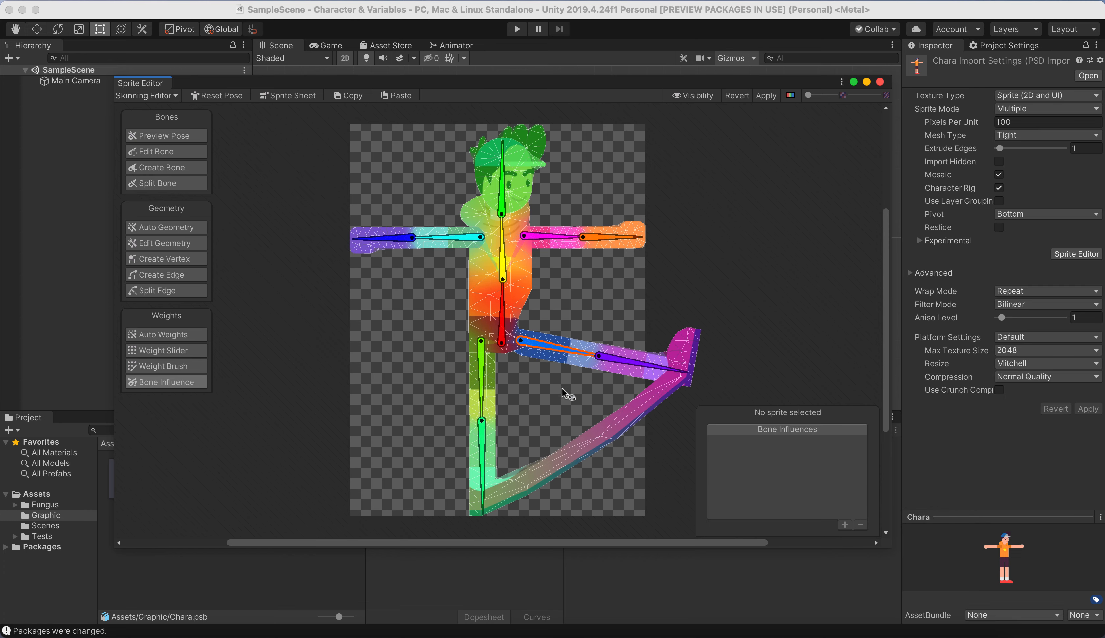
{"action": "key", "text": "super+z"}
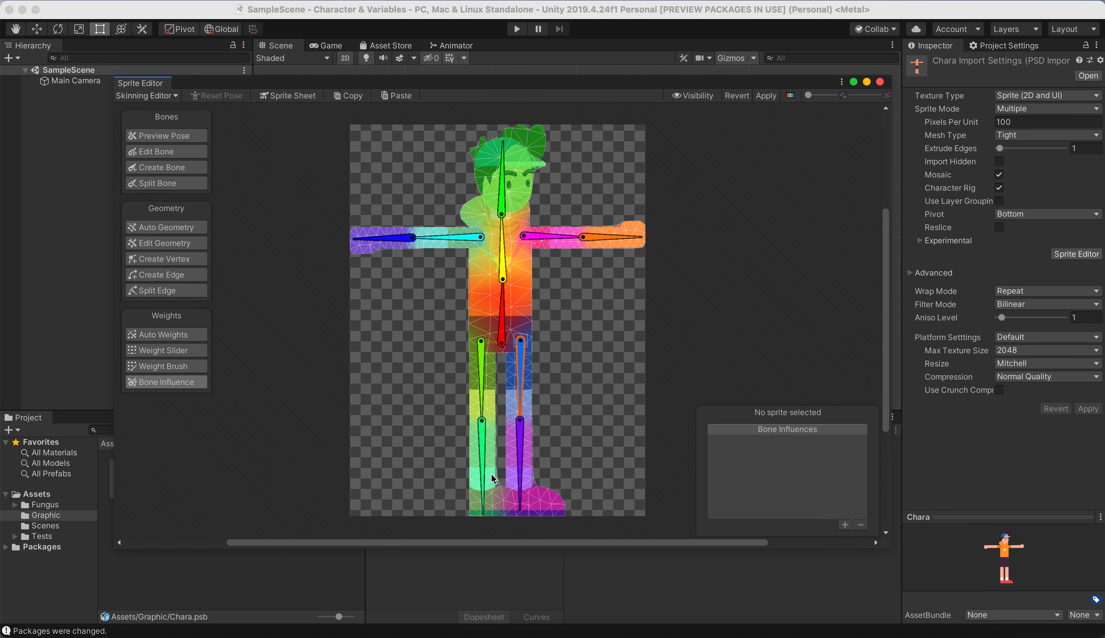
Remove bone_11 from the bone influences of Layer 9, the rear lower-leg and foot sprite
{"action": "left_click", "coordinate": [496, 493]}
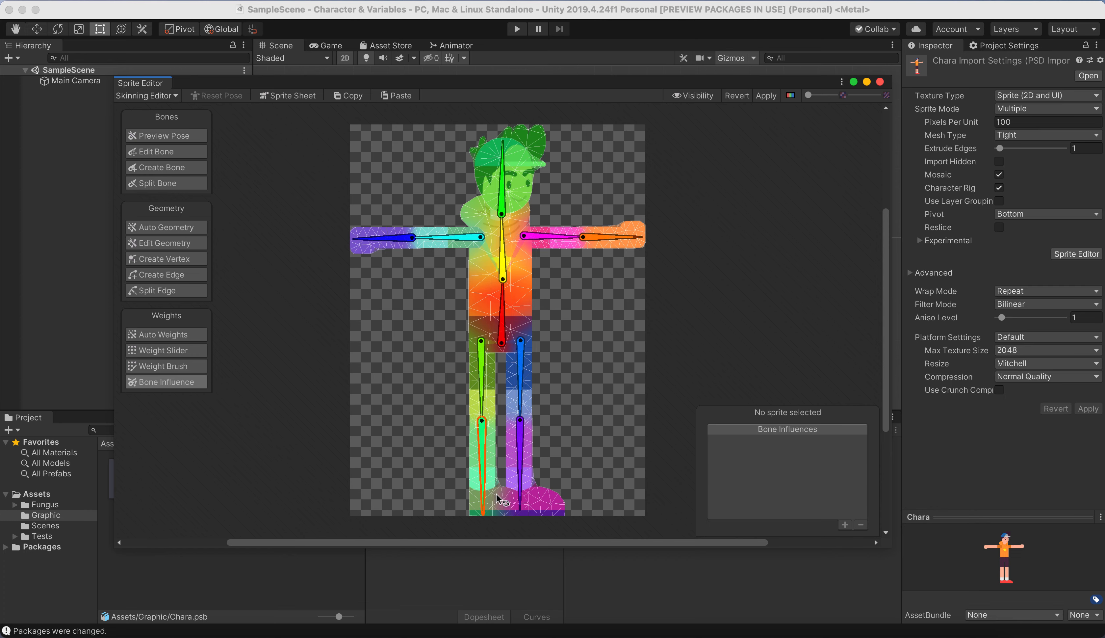
{"action": "left_click", "coordinate": [496, 494]}
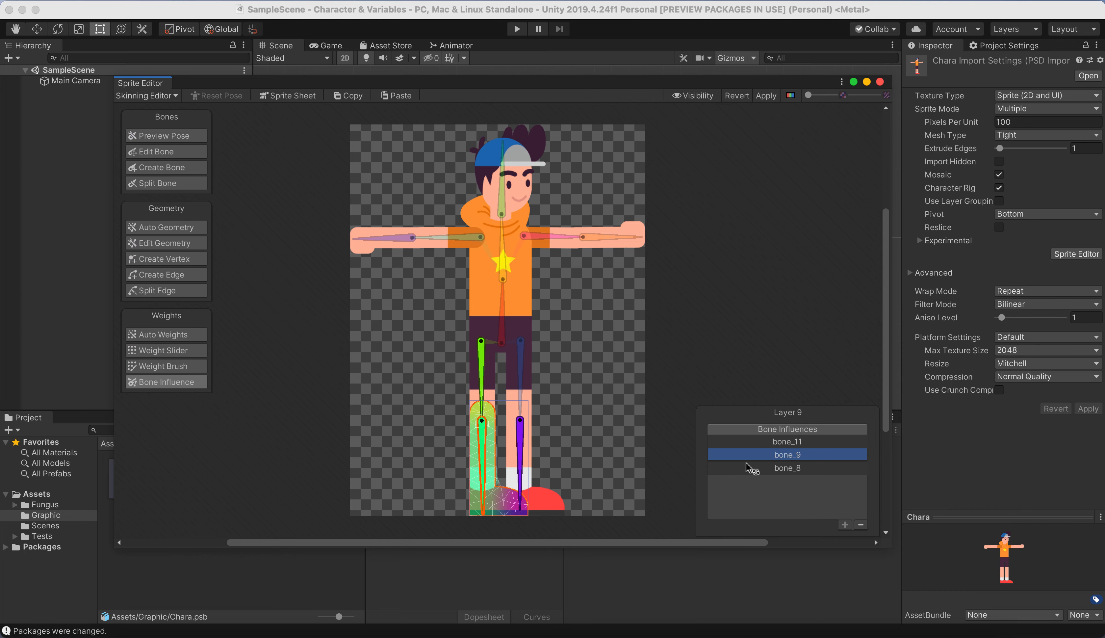
{"action": "left_click", "coordinate": [790, 443]}
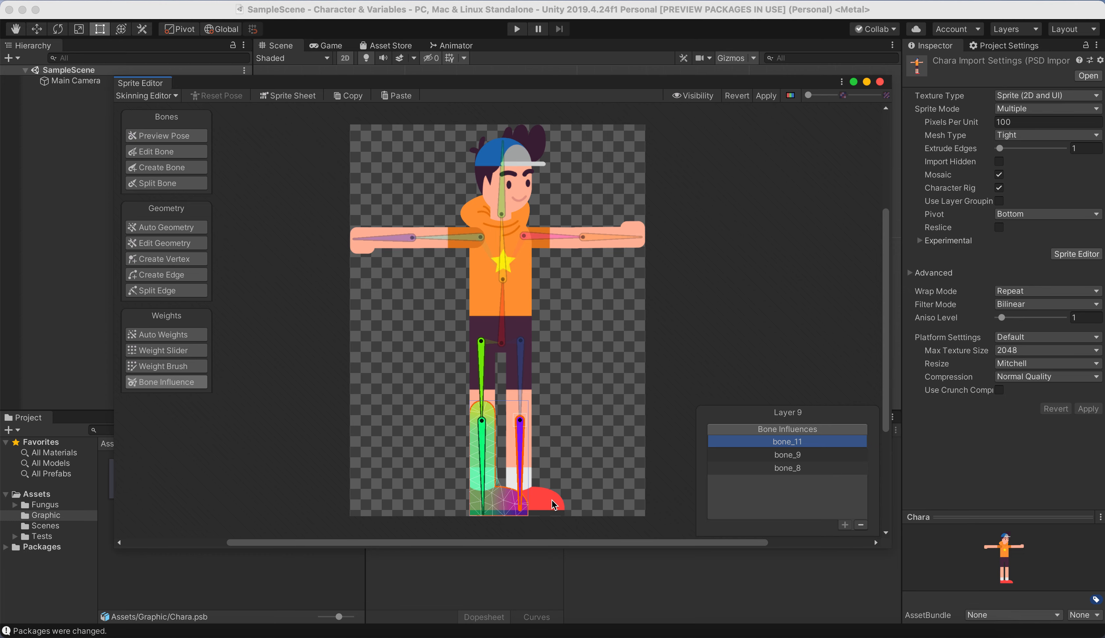
{"action": "left_click", "coordinate": [861, 525]}
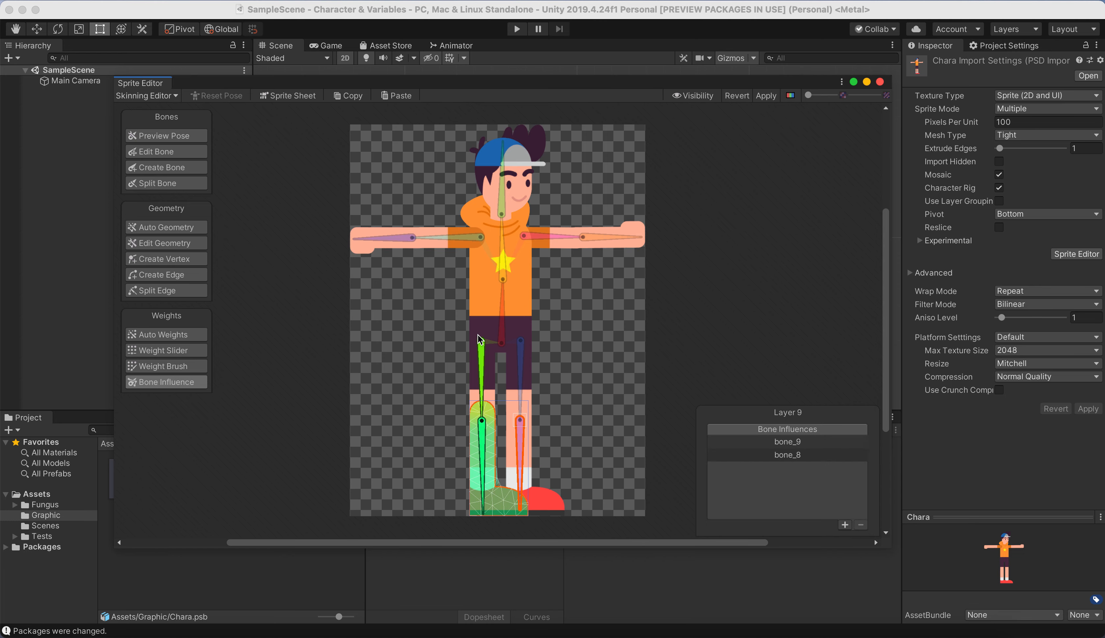
Check the remaining bone influences of the rear lower-leg sprite and those of Layer 11, the front lower-leg sprite
{"action": "left_click", "coordinate": [818, 443]}
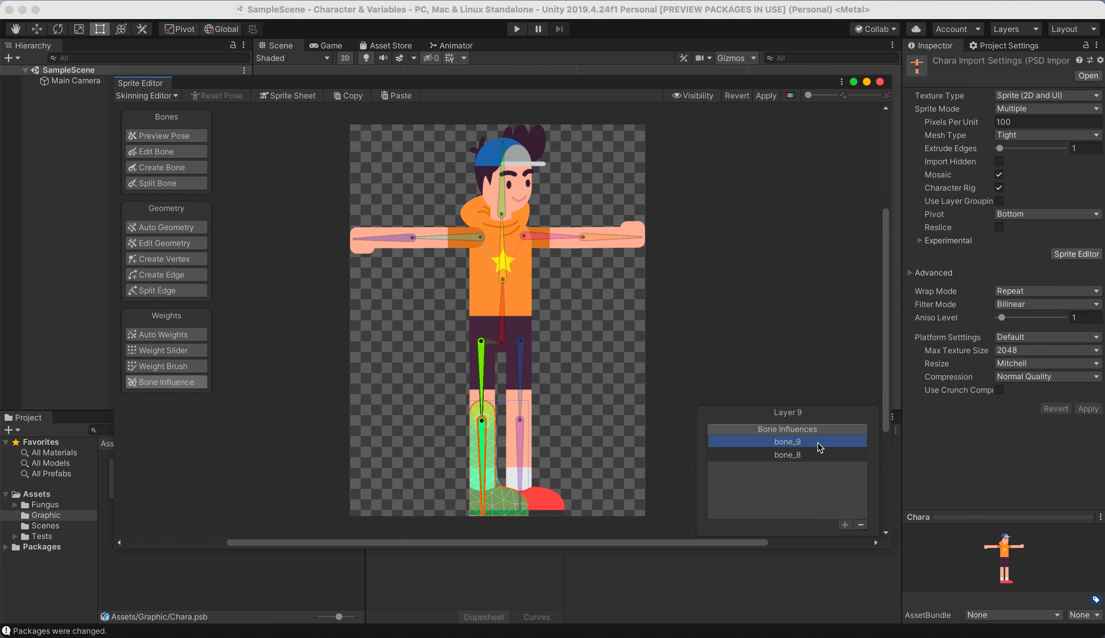
{"action": "left_click", "coordinate": [815, 455]}
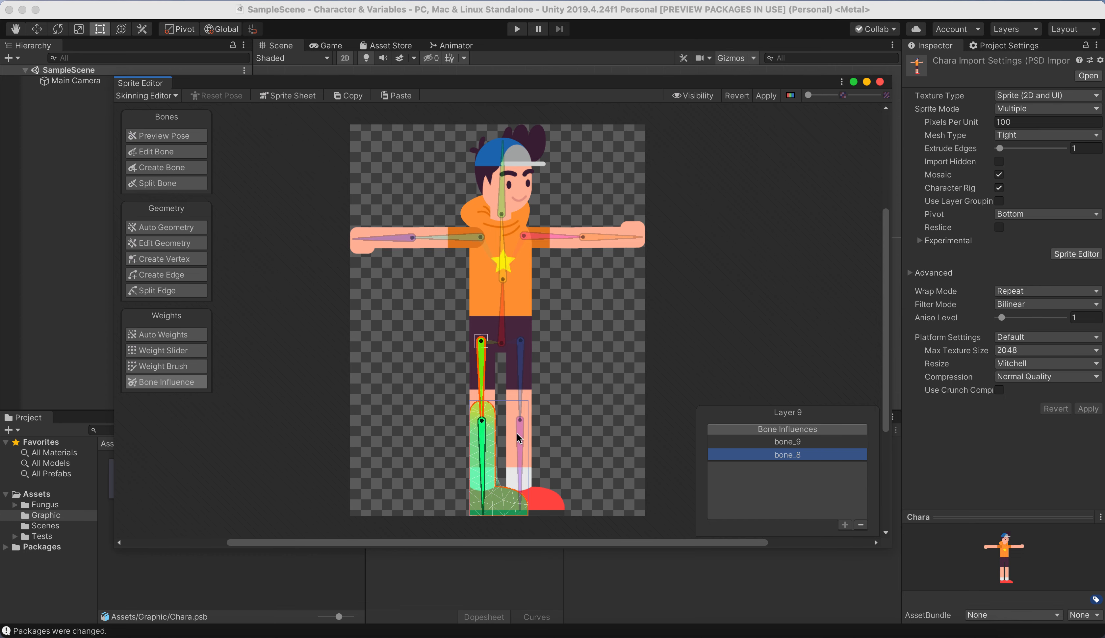
{"action": "left_click", "coordinate": [555, 502]}
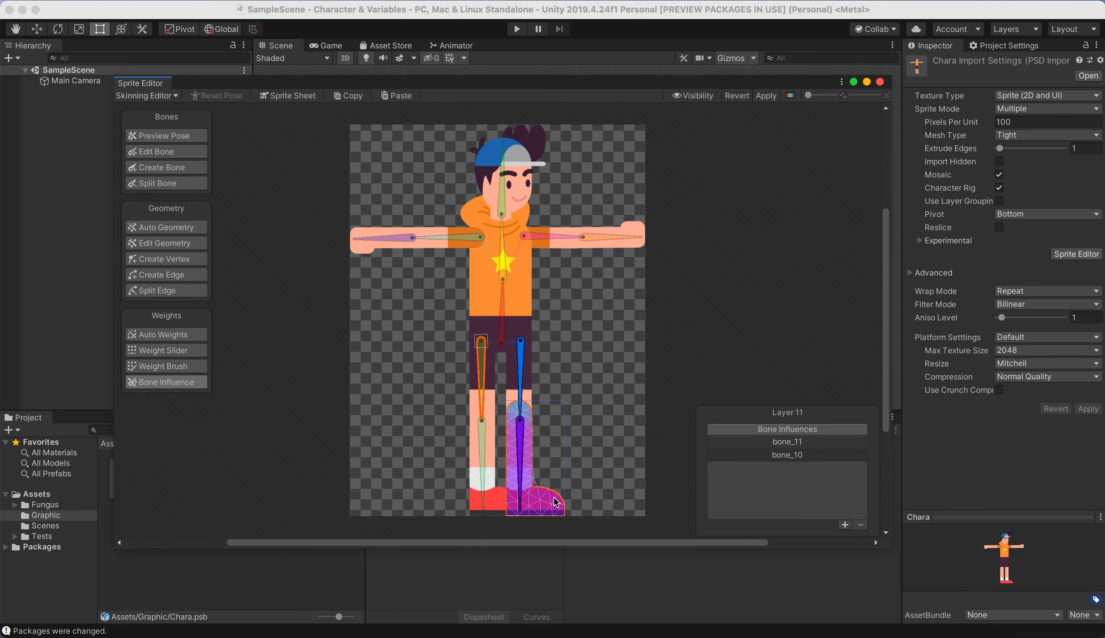
{"action": "left_click", "coordinate": [800, 443]}
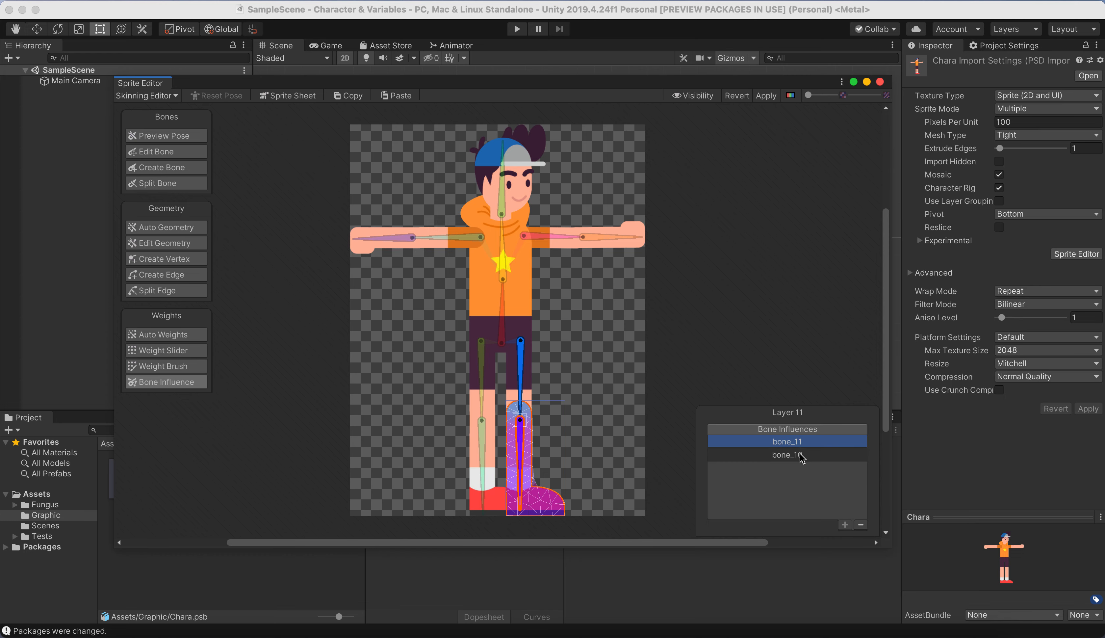
{"action": "left_click", "coordinate": [800, 456]}
{"action": "left_click", "coordinate": [804, 442]}
{"action": "left_click", "coordinate": [805, 456]}
{"action": "left_click", "coordinate": [806, 442]}
Remove the thigh bones bone_10 and bone_8 from the bone influences of the torso sprite Layer 14
{"action": "left_click", "coordinate": [527, 284]}
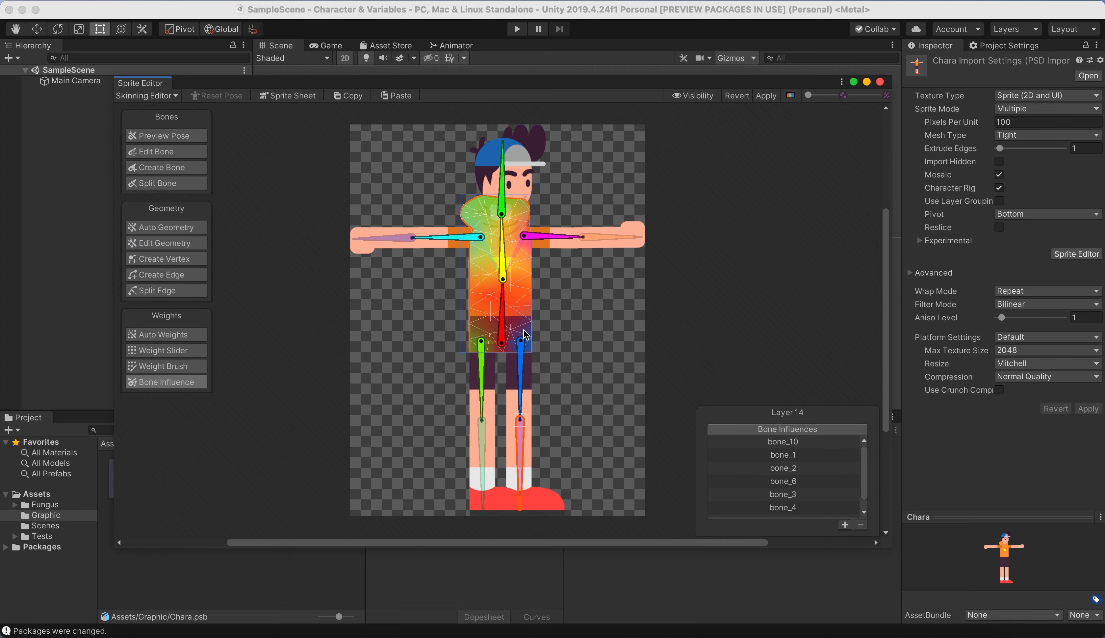
{"action": "left_click_drag", "start_coordinate": [519, 367], "coordinate": [459, 385]}
{"action": "key", "text": "super+z"}
{"action": "key", "text": "super+z"}
{"action": "left_click", "coordinate": [522, 366]}
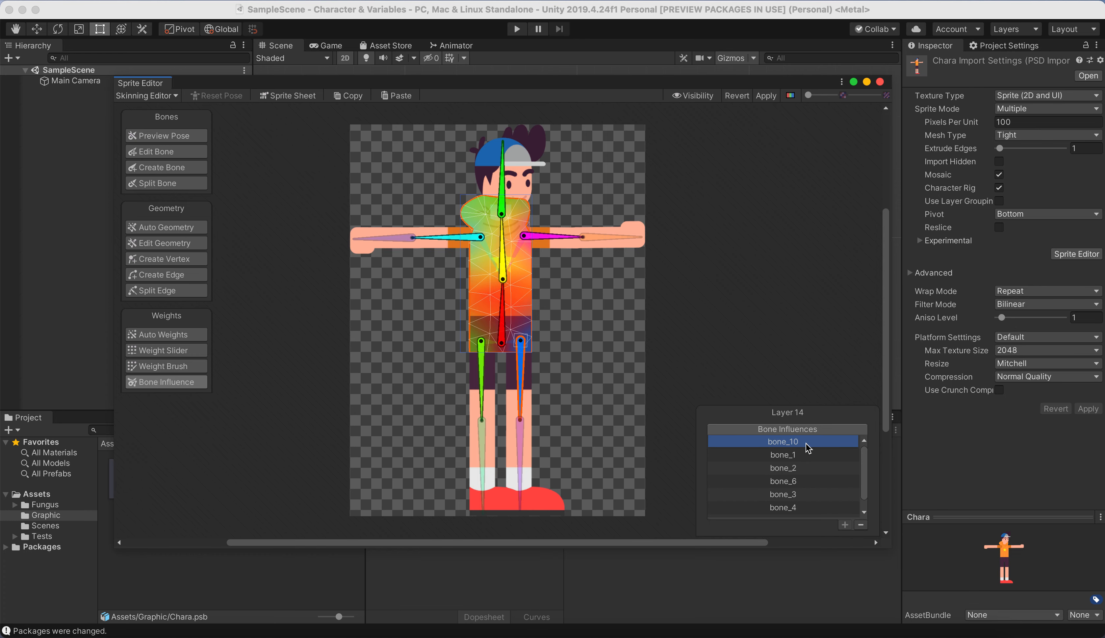
{"action": "left_click", "coordinate": [861, 525]}
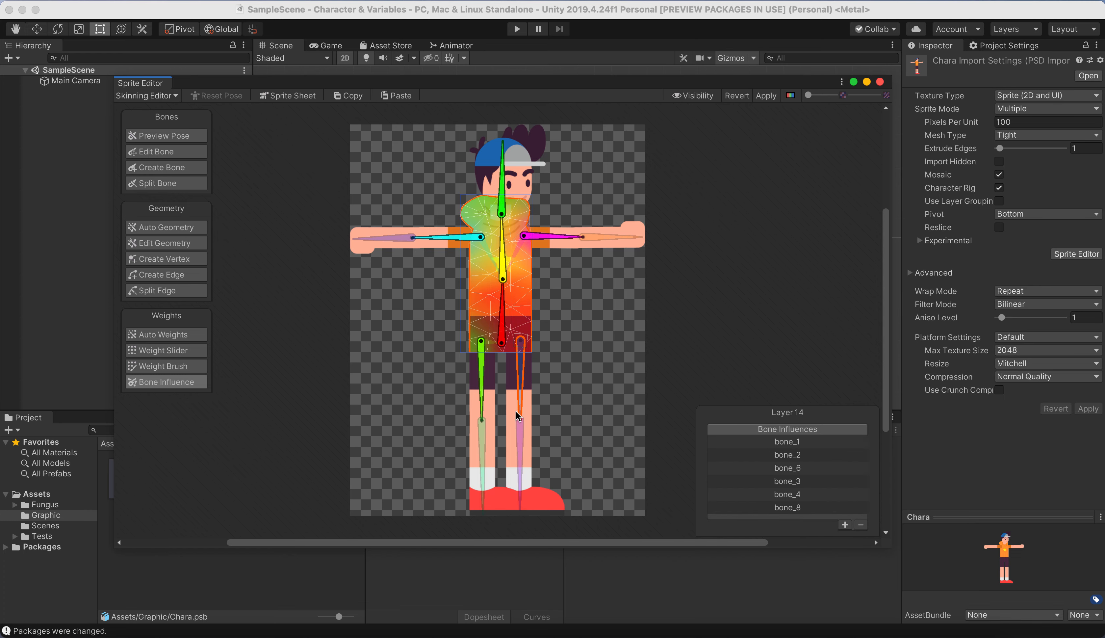
{"action": "left_click", "coordinate": [483, 360]}
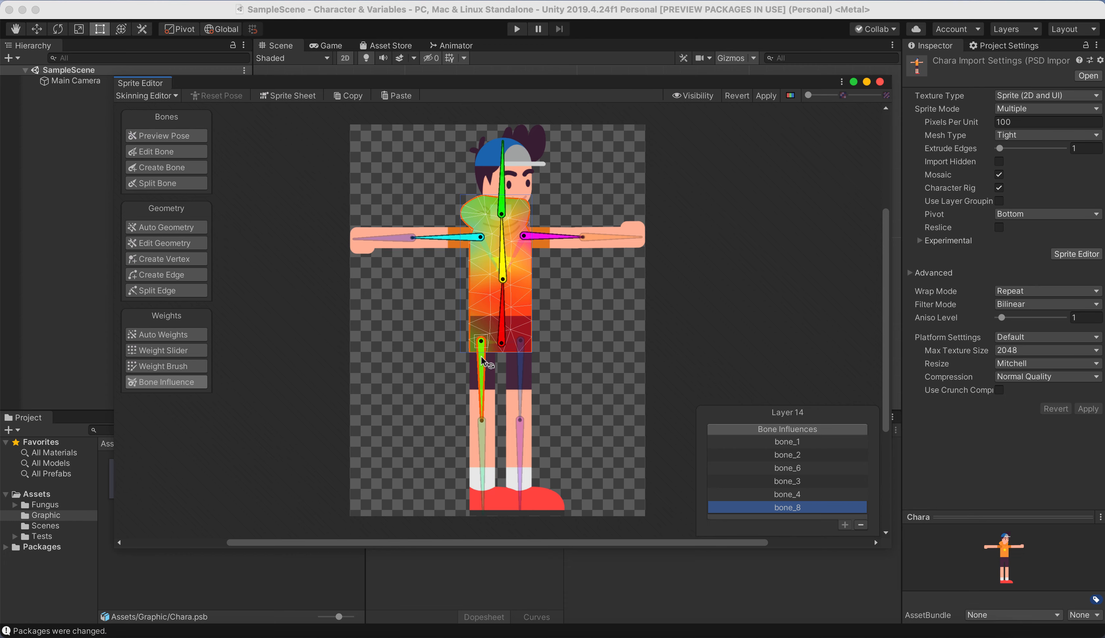
{"action": "left_click", "coordinate": [861, 525]}
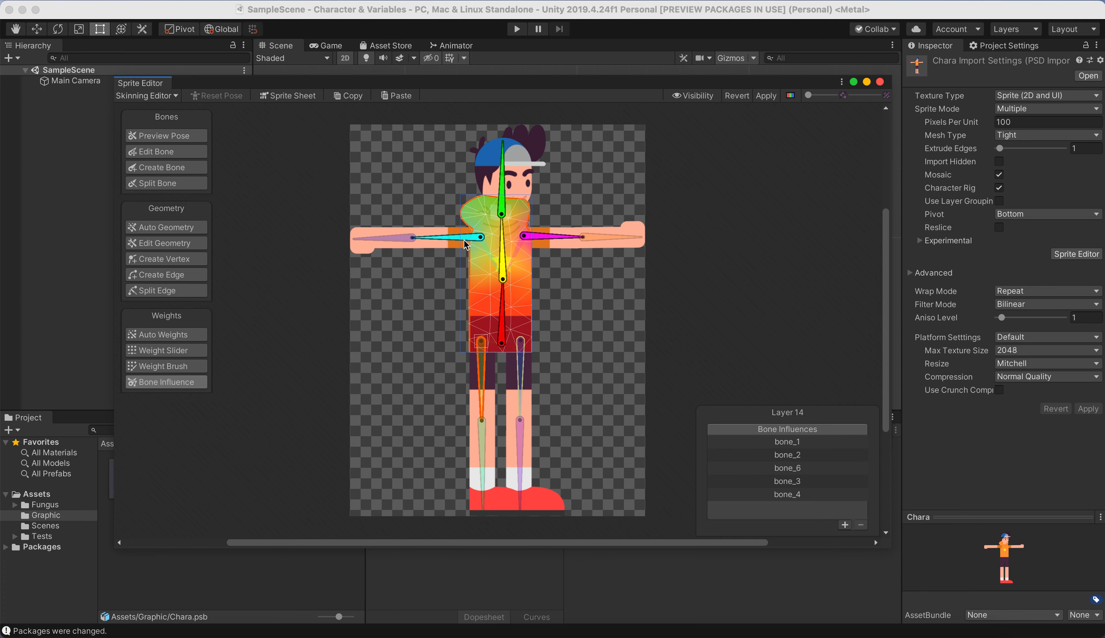
Remove the upper-arm bones bone_4 and bone_6 from the bone influences of the torso sprite Layer 14
{"action": "mouse_move", "coordinate": [466, 244]}
{"action": "left_mouse_down"}
{"action": "mouse_move", "coordinate": [460, 232]}
{"action": "mouse_move", "coordinate": [451, 245]}
{"action": "left_mouse_up"}
{"action": "left_click_drag", "start_coordinate": [562, 237], "coordinate": [556, 208]}
{"action": "key", "text": "super+z"}
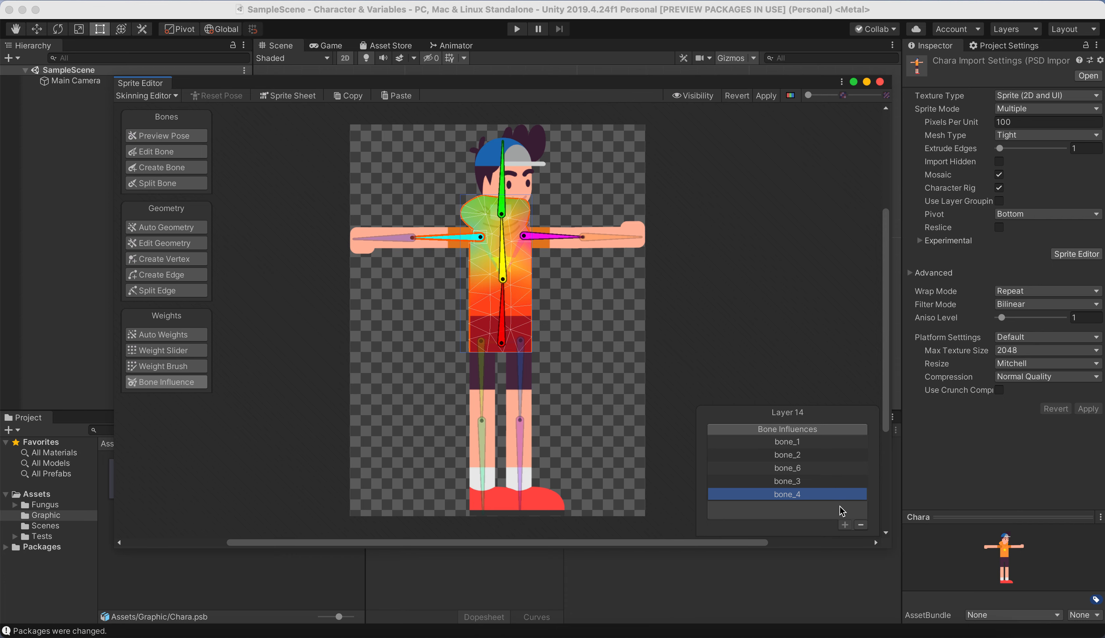
{"action": "left_click", "coordinate": [861, 525]}
{"action": "left_click", "coordinate": [548, 236]}
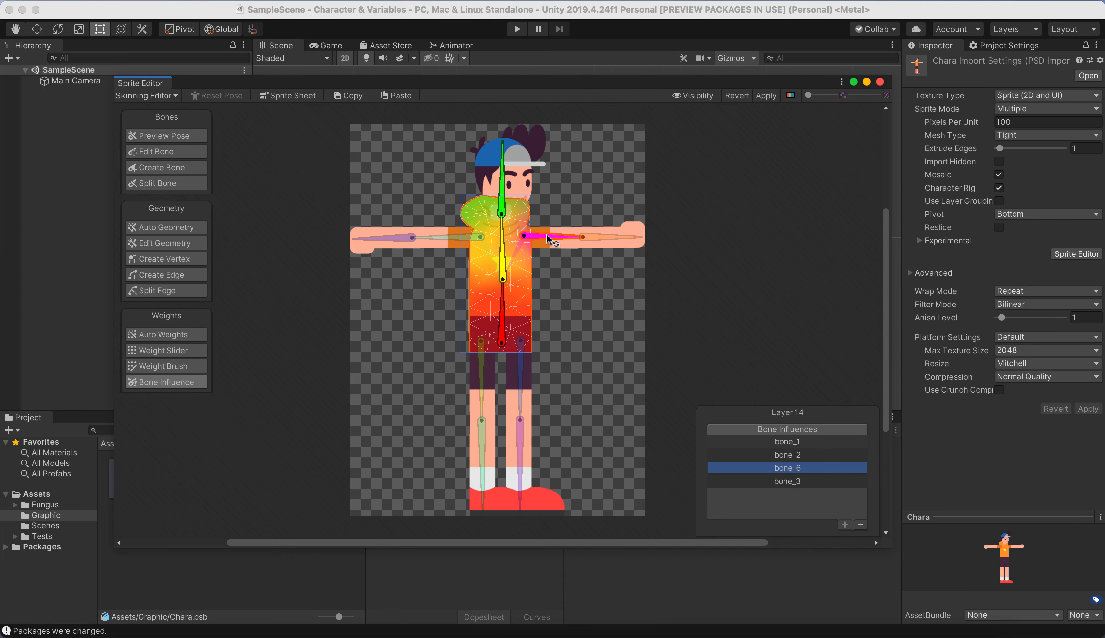
{"action": "left_click", "coordinate": [861, 525]}
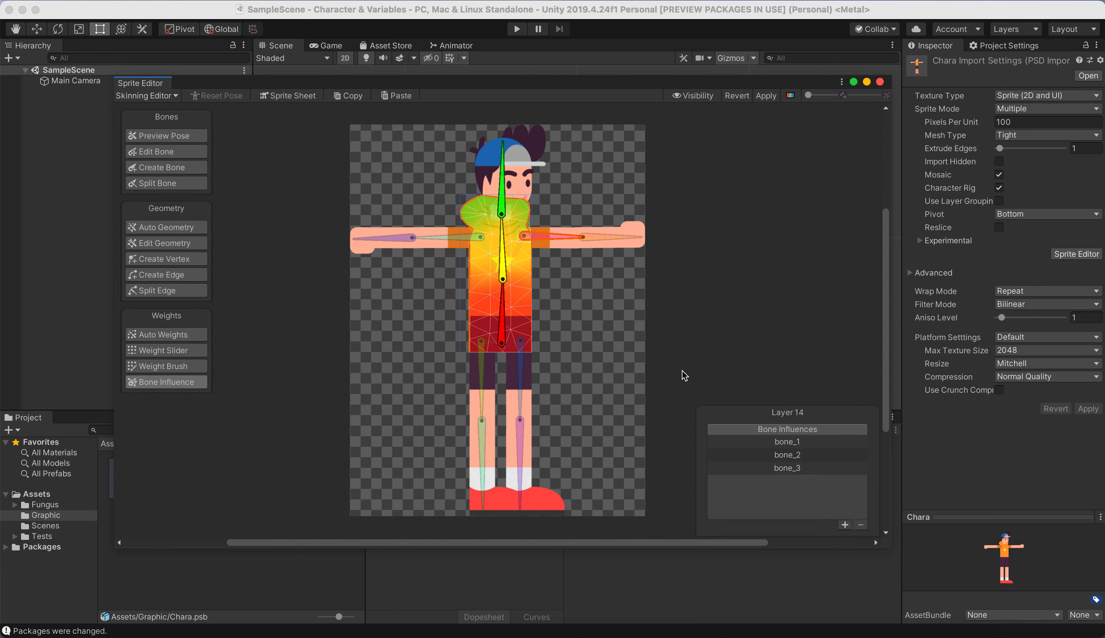
Remove the head bone bone_3 from Layer 14's bone influences and deselect the sprite
{"action": "left_click", "coordinate": [503, 176]}
{"action": "mouse_move", "coordinate": [502, 177]}
{"action": "left_mouse_down"}
{"action": "mouse_move", "coordinate": [579, 186]}
{"action": "mouse_move", "coordinate": [502, 171]}
{"action": "left_mouse_up"}
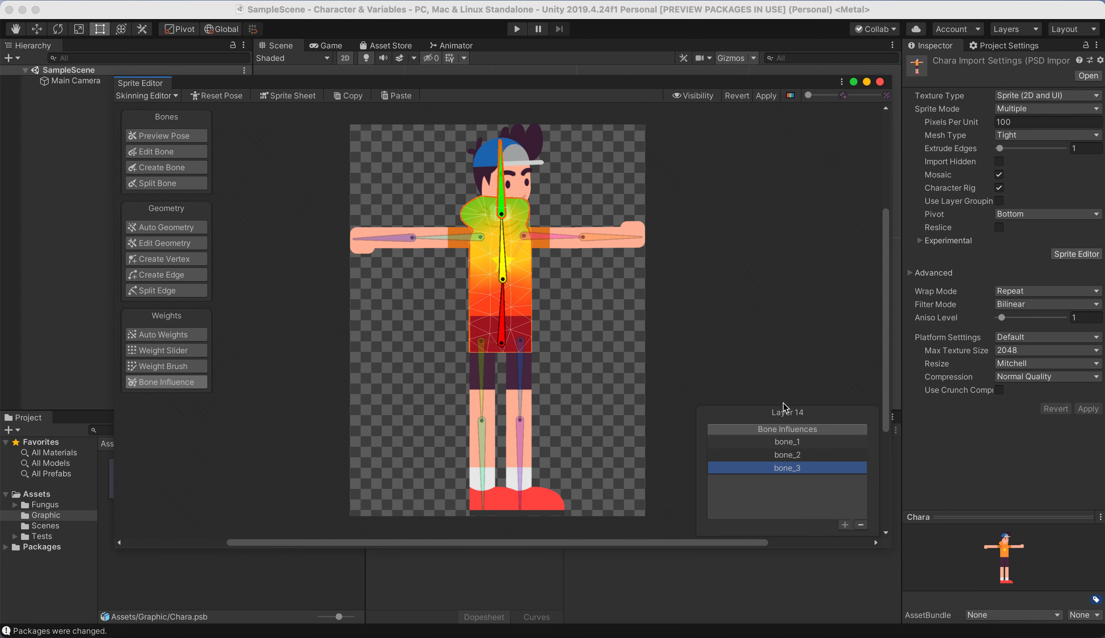
{"action": "left_click", "coordinate": [861, 524]}
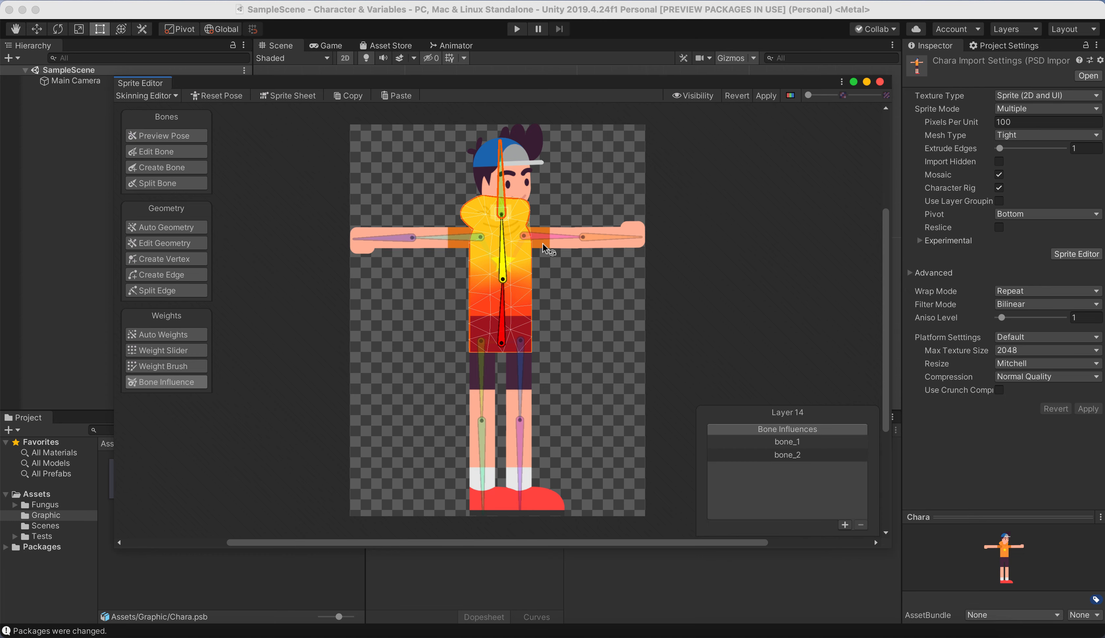
{"action": "left_click", "coordinate": [559, 267]}
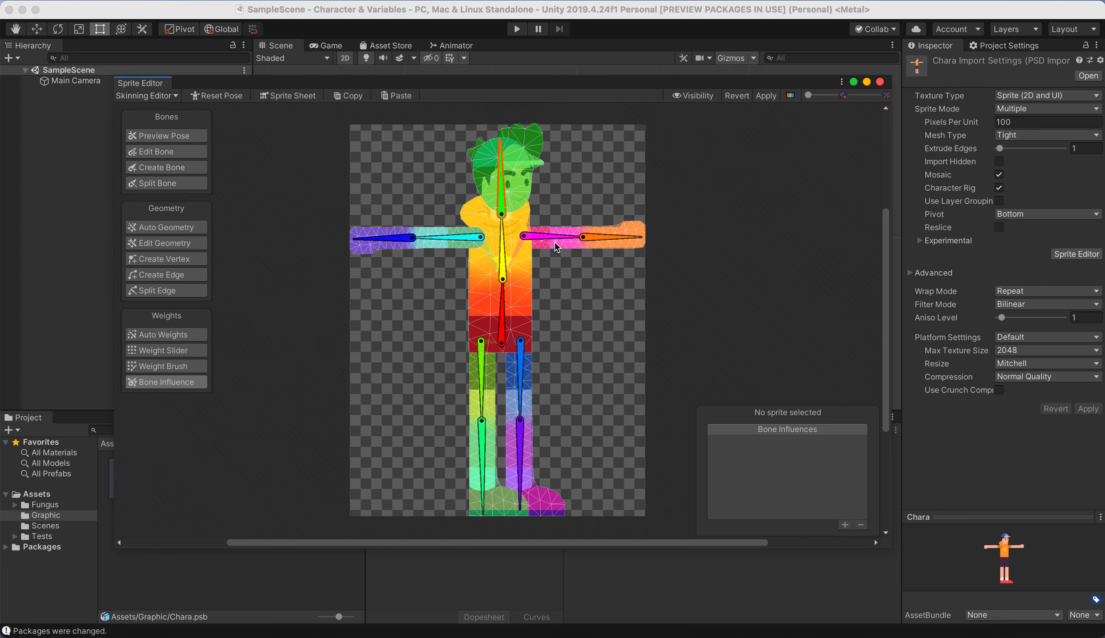
Test the torso's response by rotating both upper-arm bones and the front thigh bone, undoing each rotation
{"action": "mouse_move", "coordinate": [549, 236]}
{"action": "left_mouse_down"}
{"action": "mouse_move", "coordinate": [530, 300]}
{"action": "mouse_move", "coordinate": [547, 224]}
{"action": "left_mouse_up"}
{"action": "key", "text": "super+z"}
{"action": "left_click_drag", "start_coordinate": [520, 356], "coordinate": [542, 366]}
{"action": "key", "text": "super+z"}
{"action": "left_click_drag", "start_coordinate": [454, 237], "coordinate": [442, 265]}
{"action": "key", "text": "super+z"}
Compare the bone influences of the two overlapping torso sprites, Layer 5 and Layer 14
{"action": "left_click", "coordinate": [526, 283]}
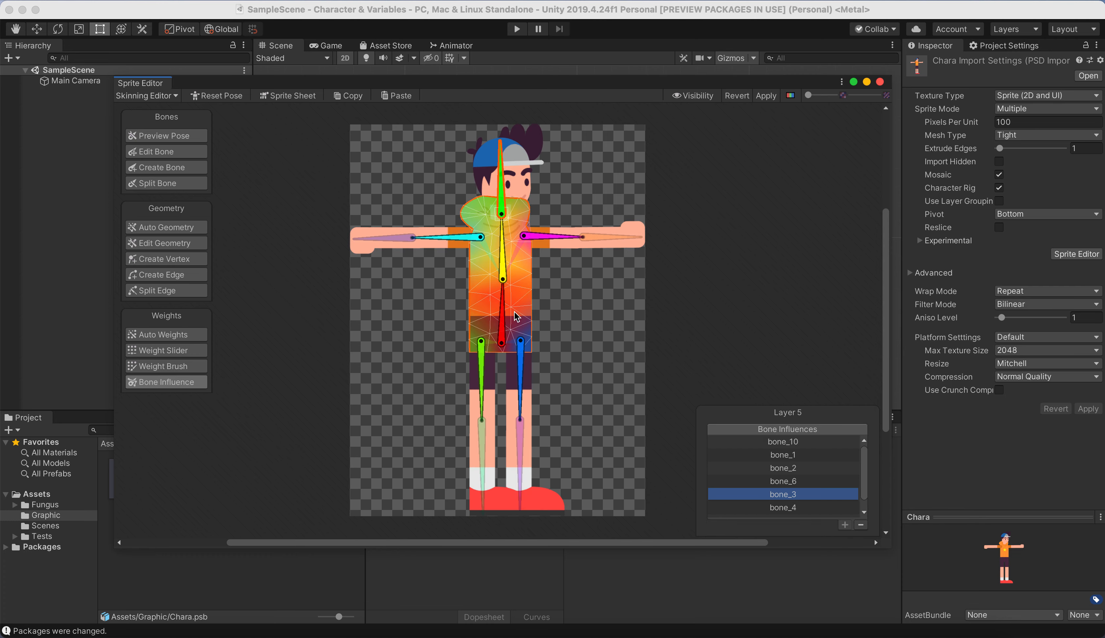
{"action": "left_click", "coordinate": [526, 279]}
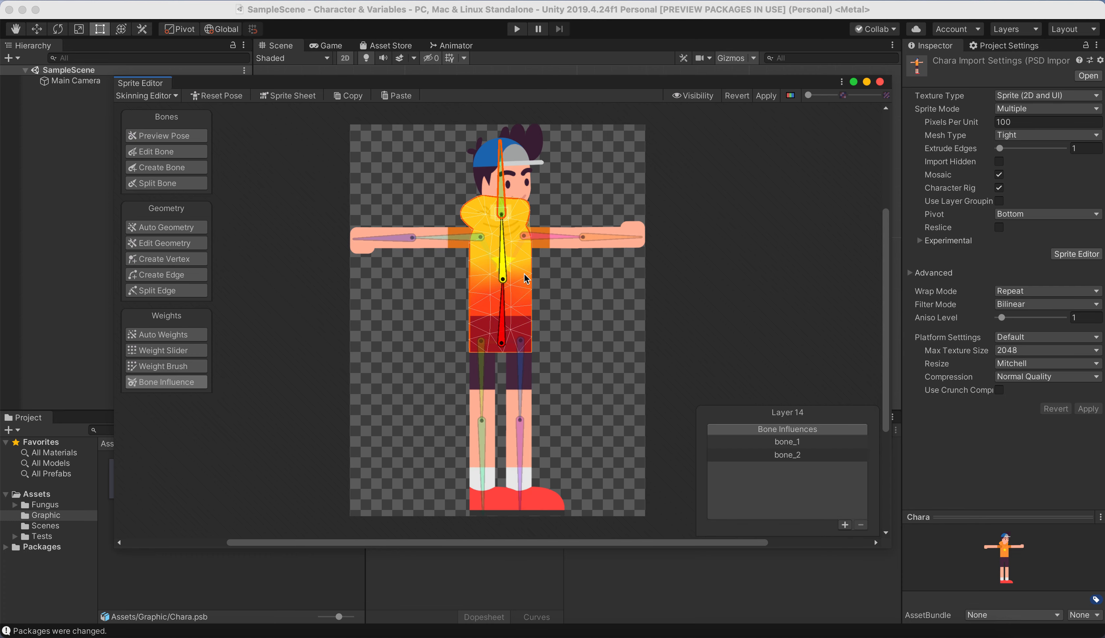
{"action": "left_click", "coordinate": [526, 279]}
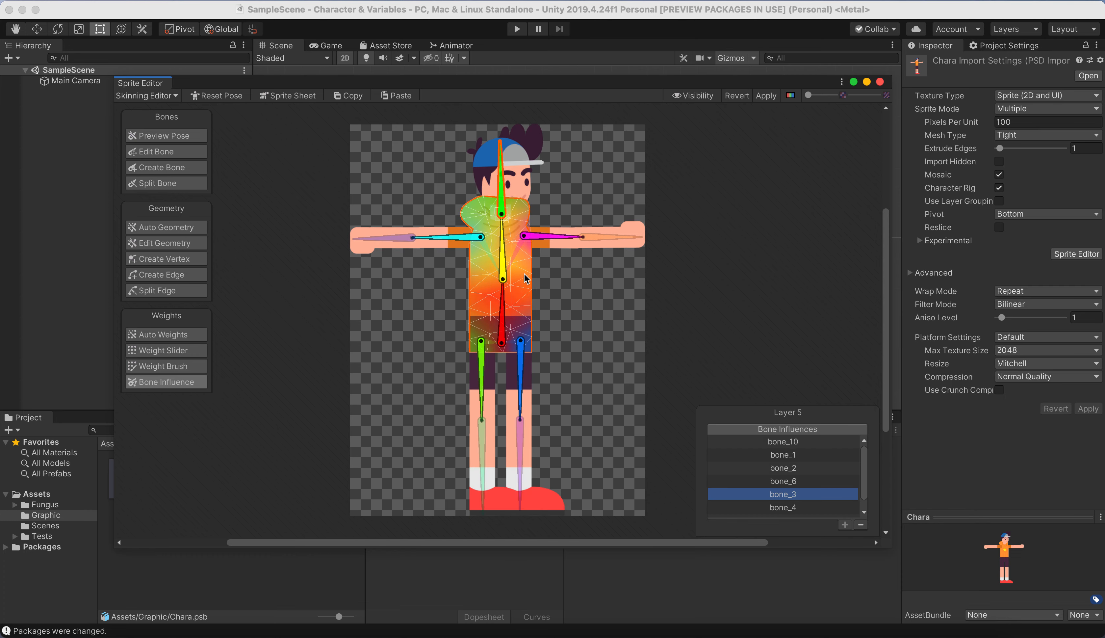
{"action": "left_click", "coordinate": [525, 279]}
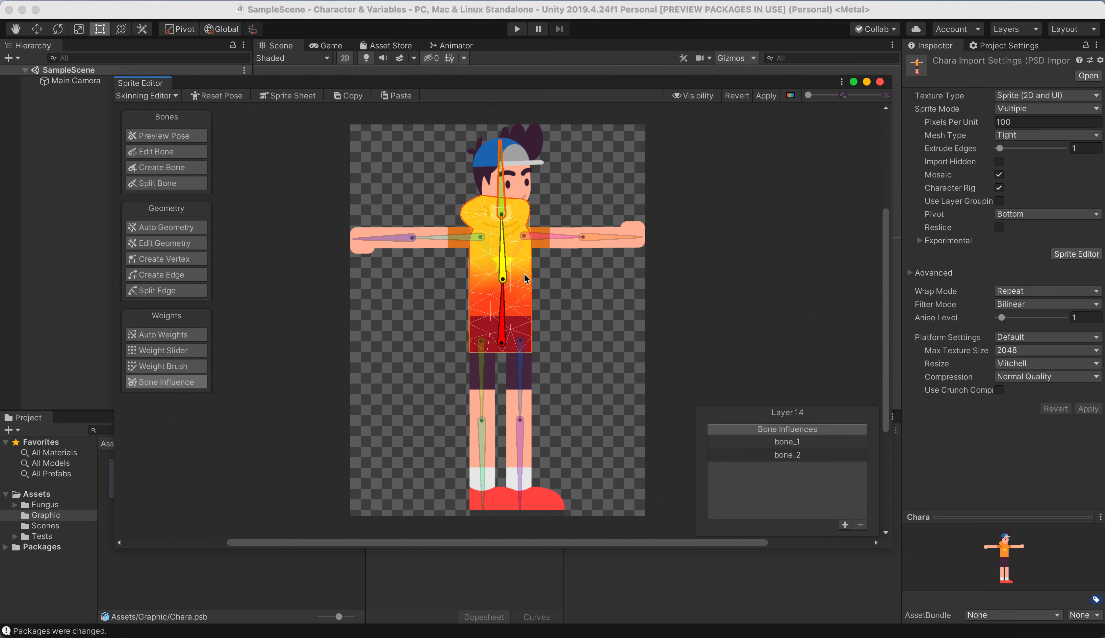
{"action": "left_click", "coordinate": [557, 285]}
{"action": "left_click", "coordinate": [527, 284]}
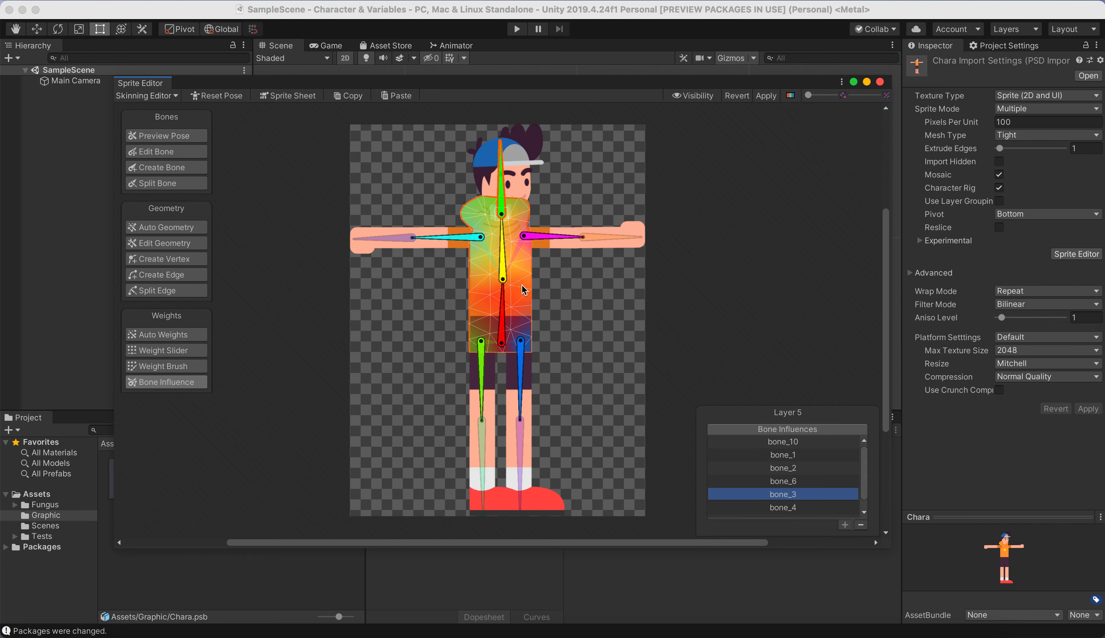
{"action": "left_click", "coordinate": [523, 286]}
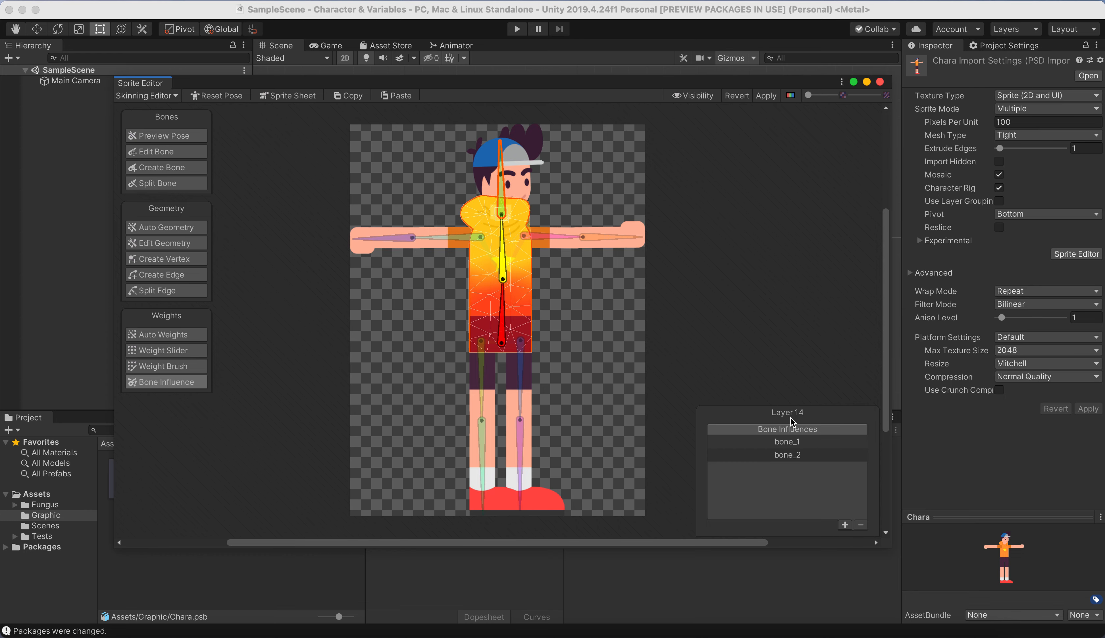
Remove bone_10 from the bone influences of the overlapping torso sprite Layer 5
{"action": "left_click", "coordinate": [525, 286]}
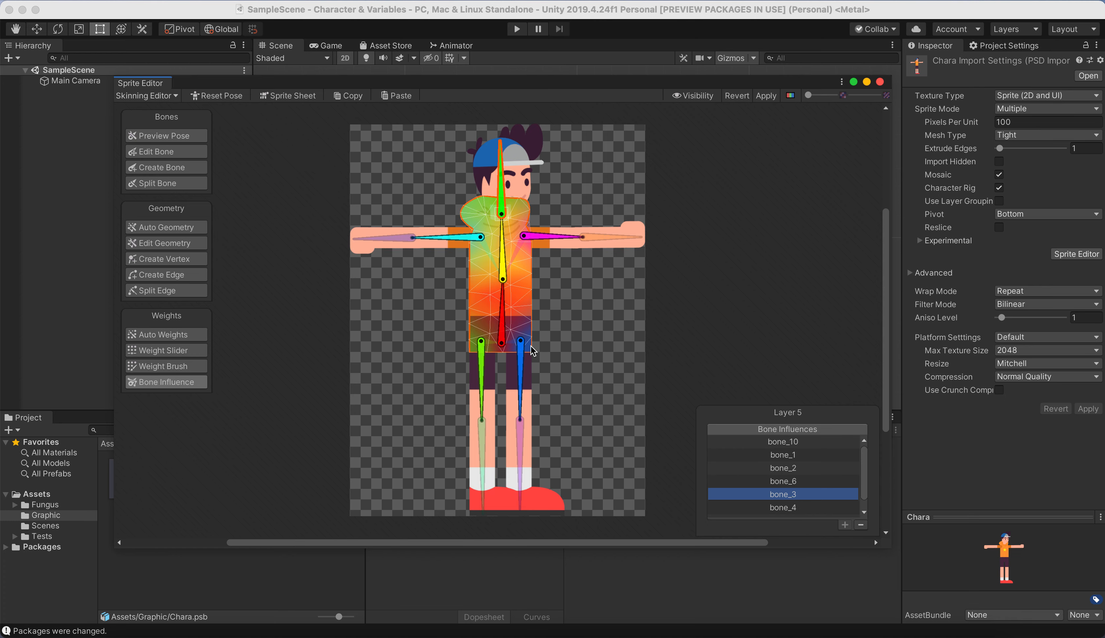
{"action": "left_click", "coordinate": [796, 442]}
{"action": "left_click", "coordinate": [861, 525]}
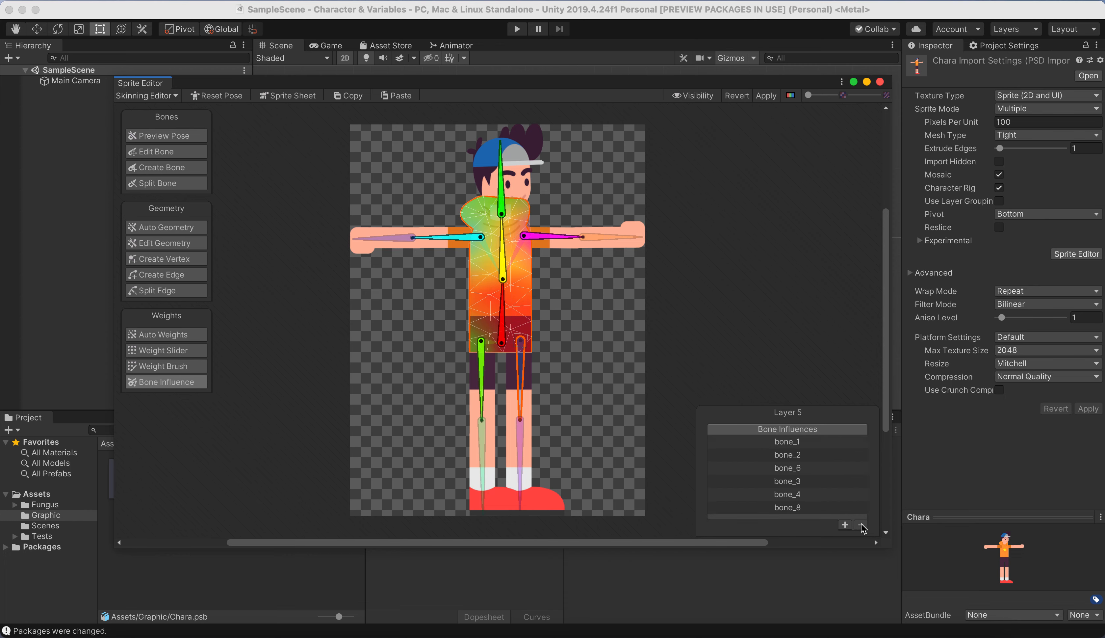
Remove bone_8, bone_6, bone_4 and bone_3 from the bone influences of the torso sprite Layer 5
{"action": "left_click", "coordinate": [483, 368]}
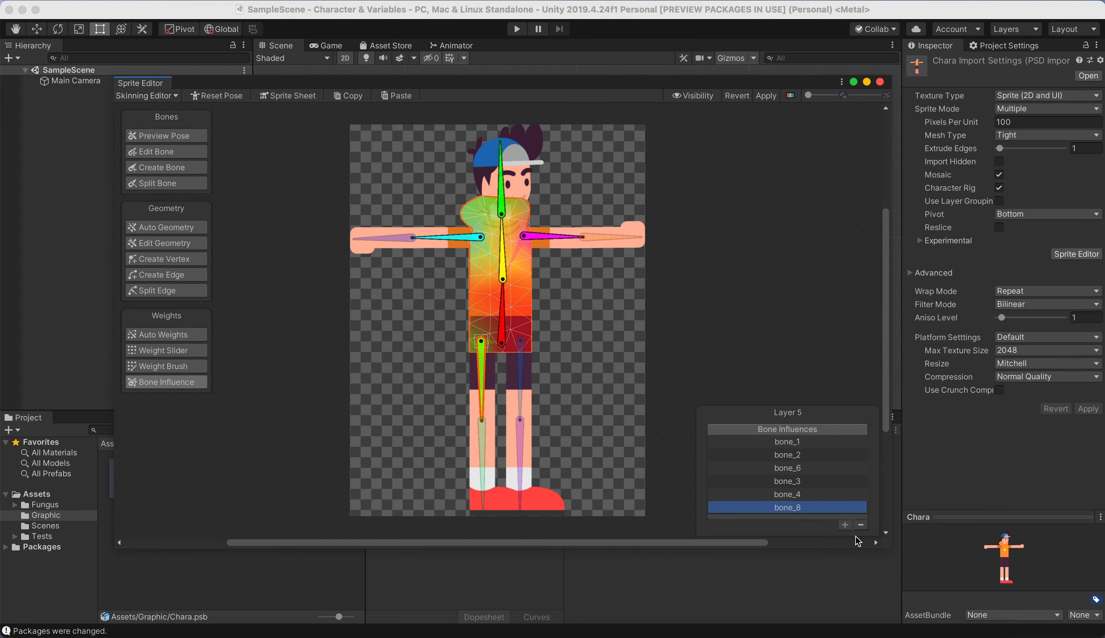
{"action": "left_click", "coordinate": [861, 525]}
{"action": "left_click", "coordinate": [542, 243]}
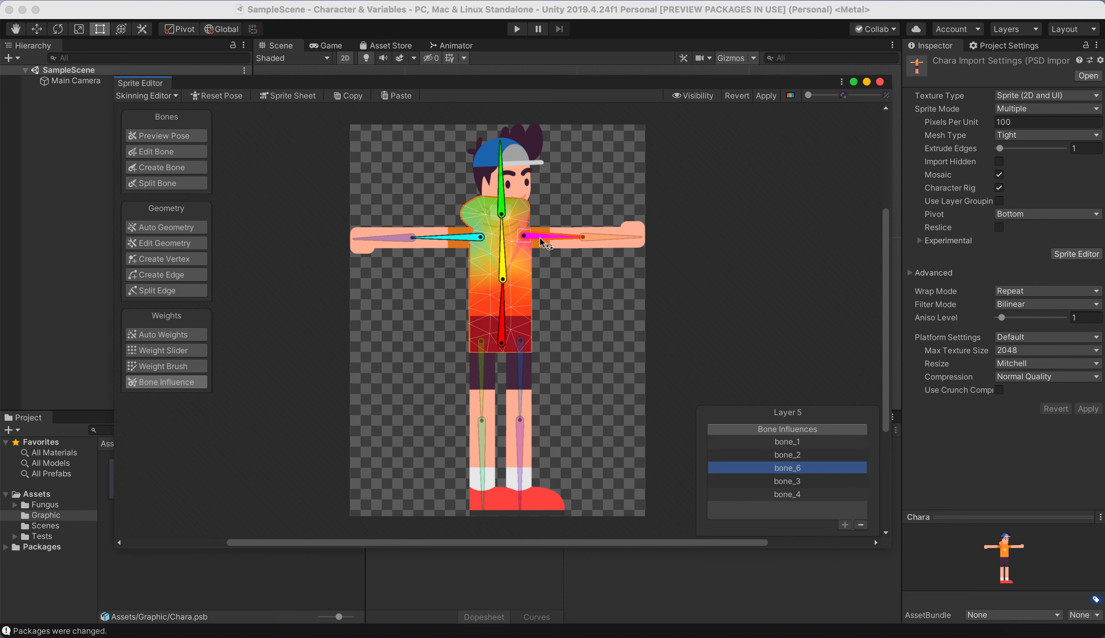
{"action": "left_click", "coordinate": [861, 525]}
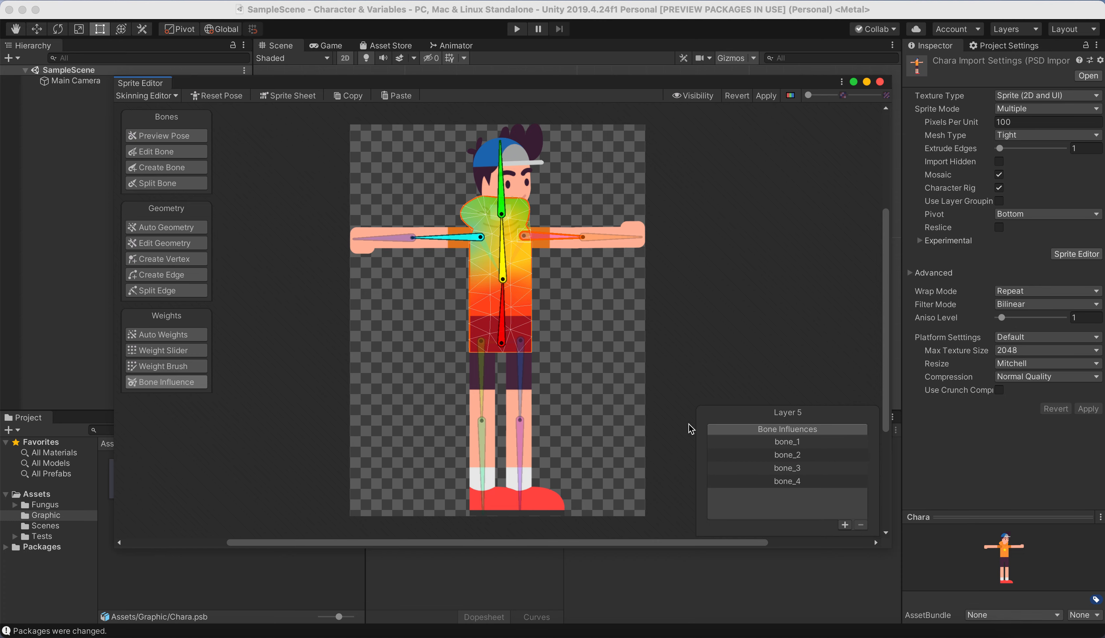
{"action": "left_click", "coordinate": [448, 240]}
{"action": "left_click", "coordinate": [862, 524]}
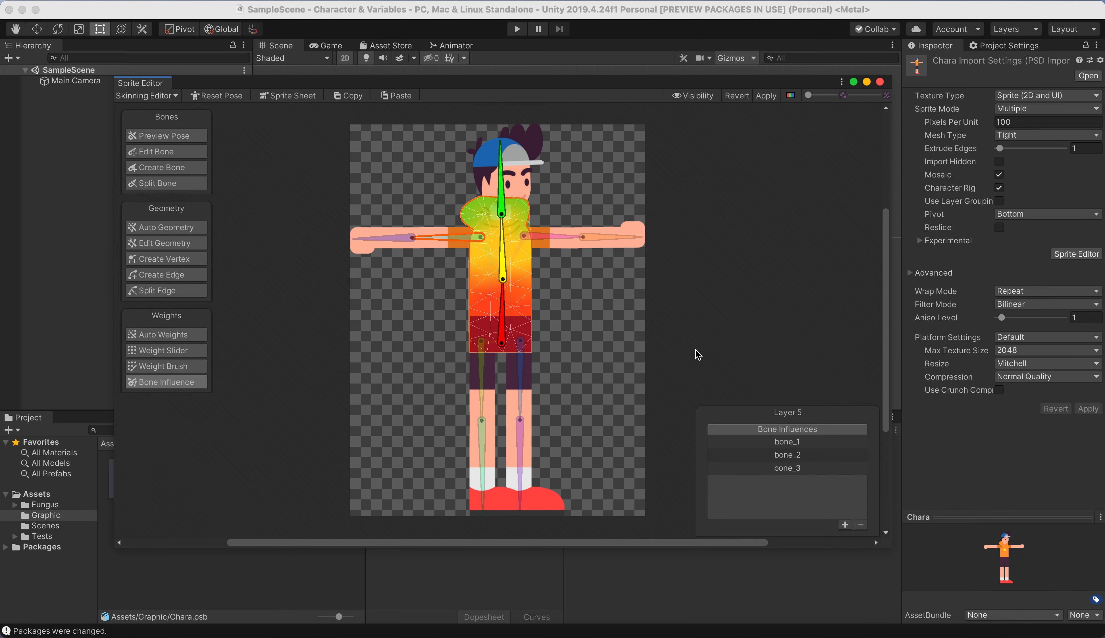
{"action": "left_click", "coordinate": [497, 194]}
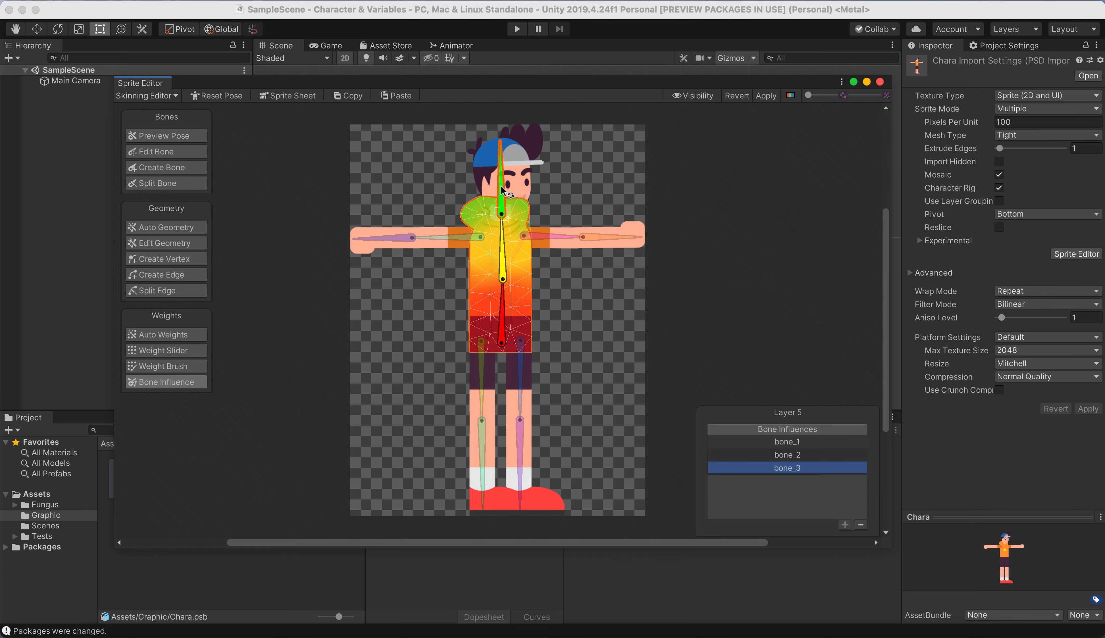
{"action": "left_click", "coordinate": [861, 525]}
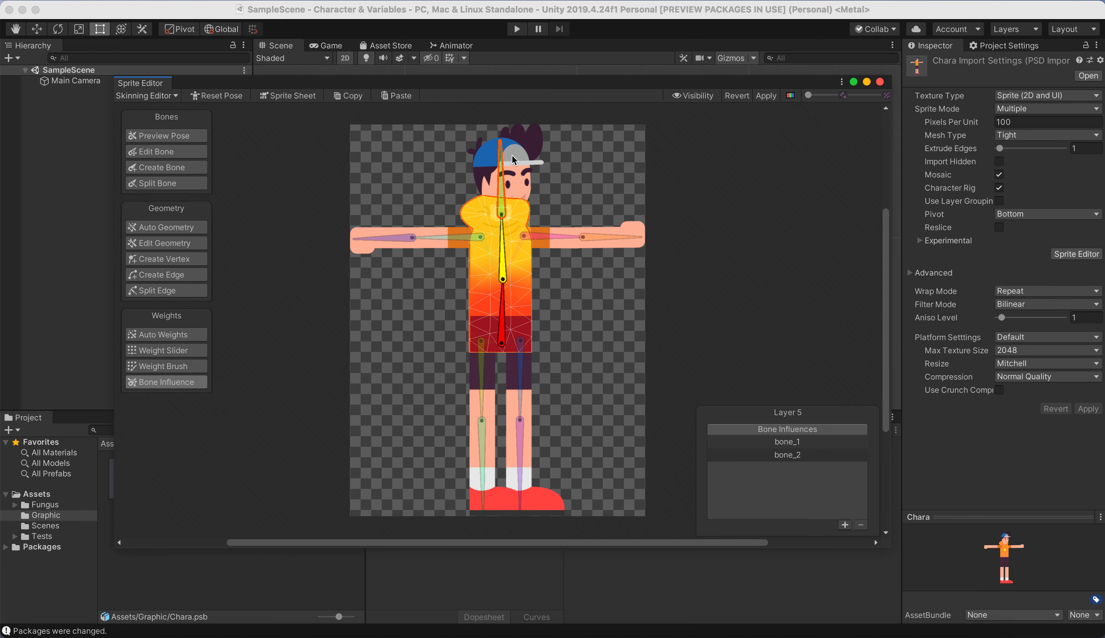
Check the bone influences of the cap head sprite Layer 12 and the hair head sprite Layer 2, then deselect
{"action": "left_click", "coordinate": [516, 167]}
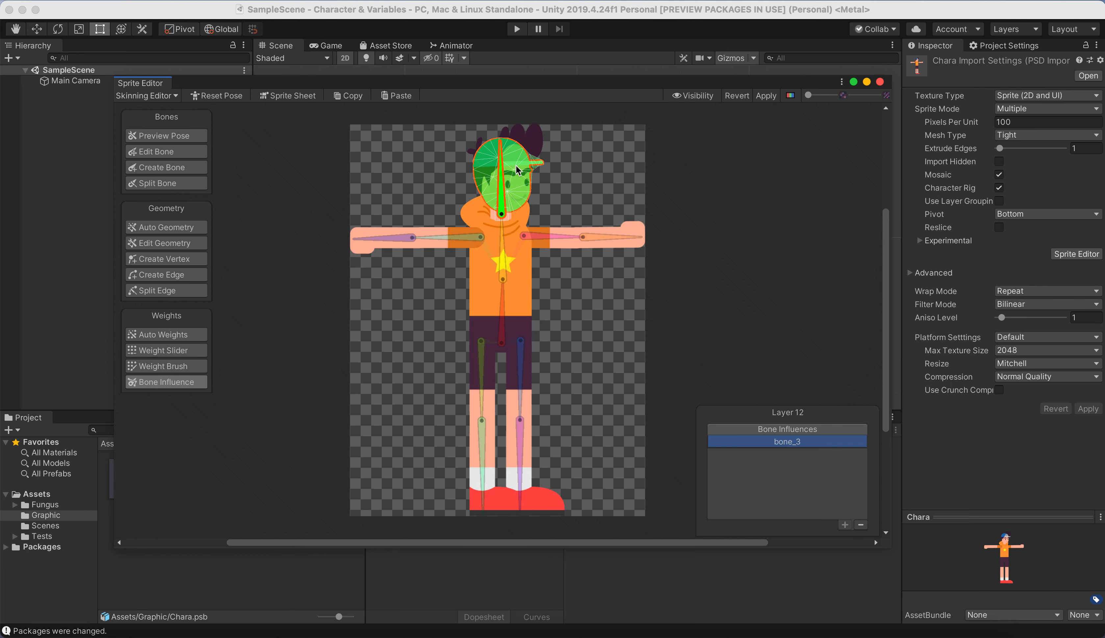
{"action": "left_click", "coordinate": [531, 149]}
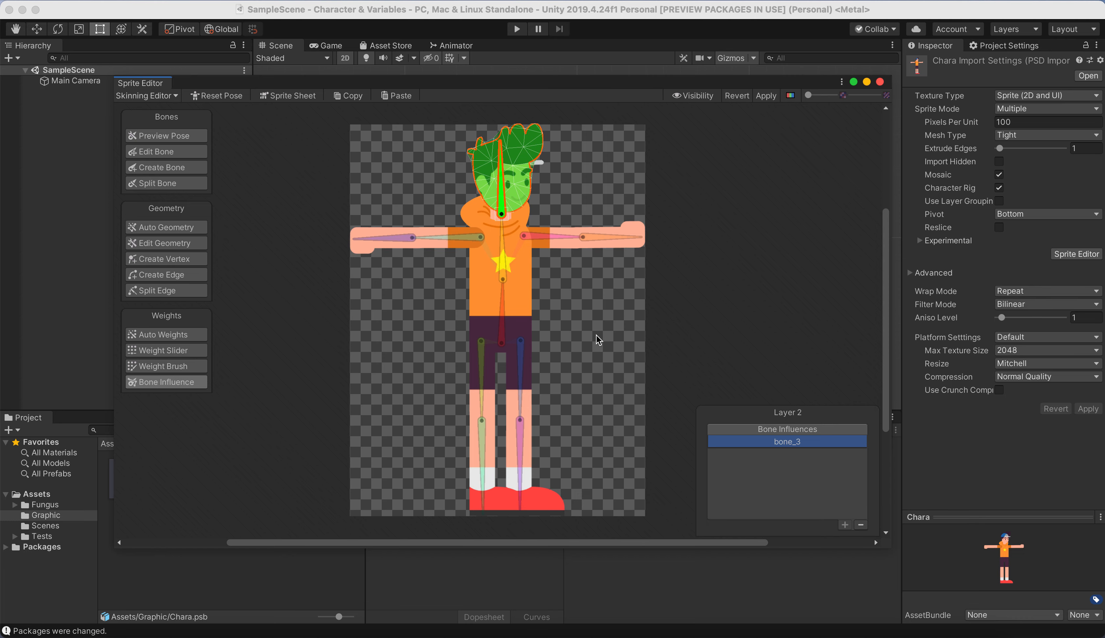
{"action": "left_click", "coordinate": [564, 281]}
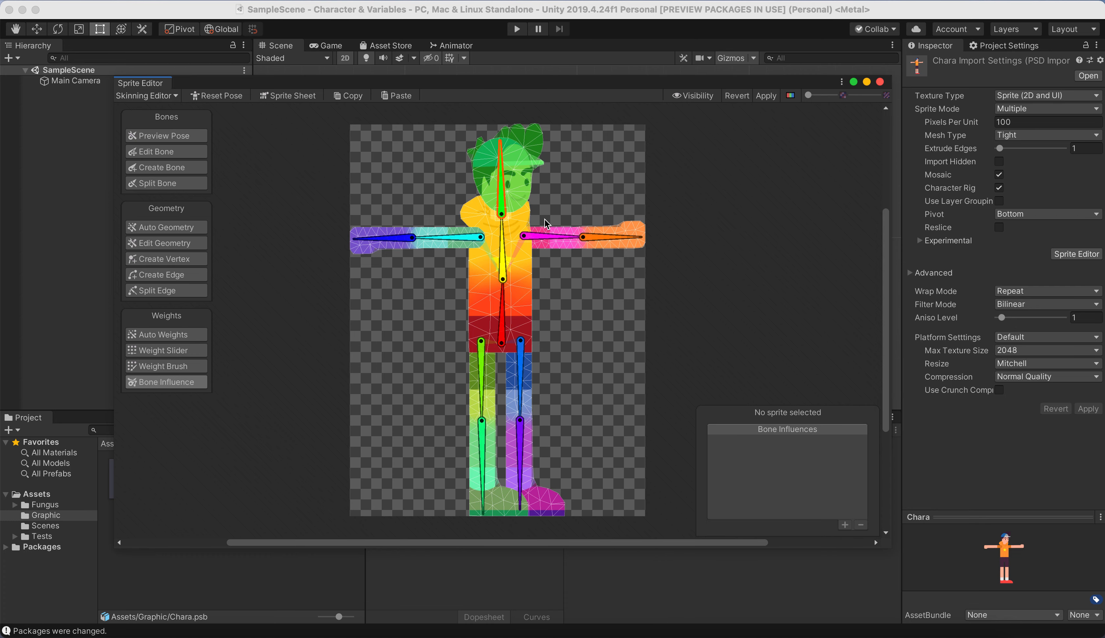
Test the arm sprites by rotating the forearm bone_7 and the upper-arm bone_4, undoing each rotation
{"action": "left_click_drag", "start_coordinate": [622, 238], "coordinate": [581, 313]}
{"action": "key", "text": "super+z"}
{"action": "key", "text": "super+z"}
{"action": "left_click_drag", "start_coordinate": [448, 239], "coordinate": [378, 303]}
{"action": "key", "text": "super+z"}
{"action": "key", "text": "super+z"}
Test the leg sprites by rotating the front thigh, the front shin and the rear thigh bones, undoing each rotation
{"action": "left_click_drag", "start_coordinate": [519, 385], "coordinate": [535, 382]}
{"action": "key", "text": "super+z"}
{"action": "left_click", "coordinate": [520, 461]}
{"action": "left_click_drag", "start_coordinate": [518, 462], "coordinate": [429, 439]}
{"action": "key", "text": "super+z"}
{"action": "key", "text": "super+z"}
{"action": "left_click_drag", "start_coordinate": [486, 388], "coordinate": [442, 385]}
{"action": "key", "text": "super+z"}
Test the torso bone_2 and the head bone_3 by rotating them, undo the rotations and reset the pose
{"action": "left_click", "coordinate": [502, 245]}
{"action": "left_click_drag", "start_coordinate": [502, 246], "coordinate": [461, 265]}
{"action": "key", "text": "super+z"}
{"action": "mouse_move", "coordinate": [501, 195]}
{"action": "left_mouse_down"}
{"action": "mouse_move", "coordinate": [514, 203]}
{"action": "mouse_move", "coordinate": [483, 183]}
{"action": "left_mouse_up"}
{"action": "key", "text": "super+z"}
{"action": "left_click", "coordinate": [222, 98]}
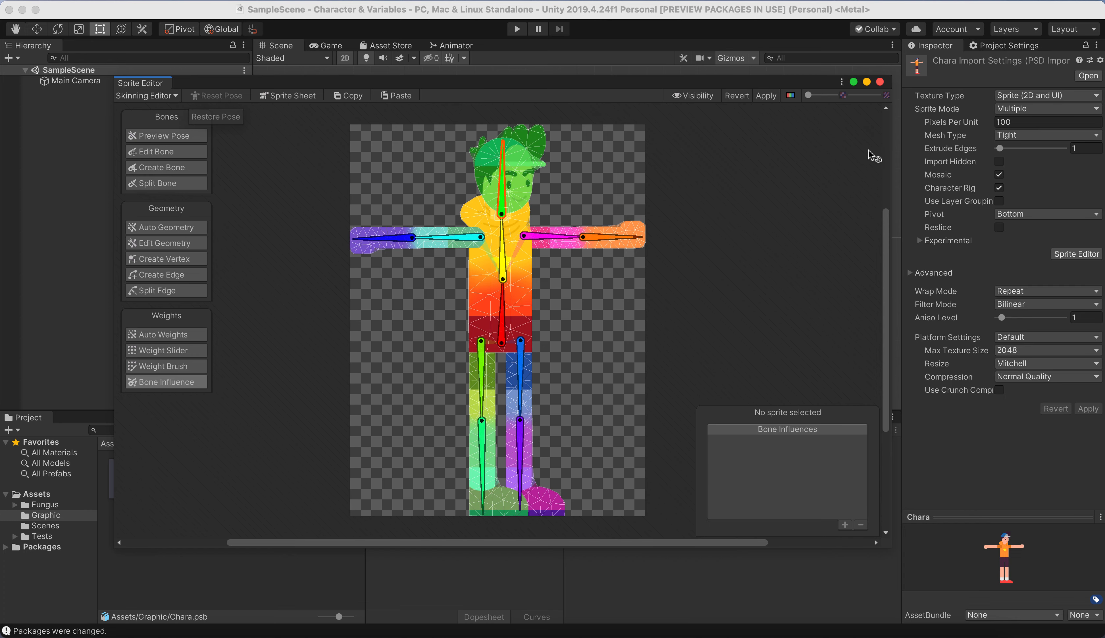
Pose the character by bending the front forearm down, raising the front leg forward and rotating the rear upper arm
{"action": "left_click_drag", "start_coordinate": [600, 239], "coordinate": [575, 318]}
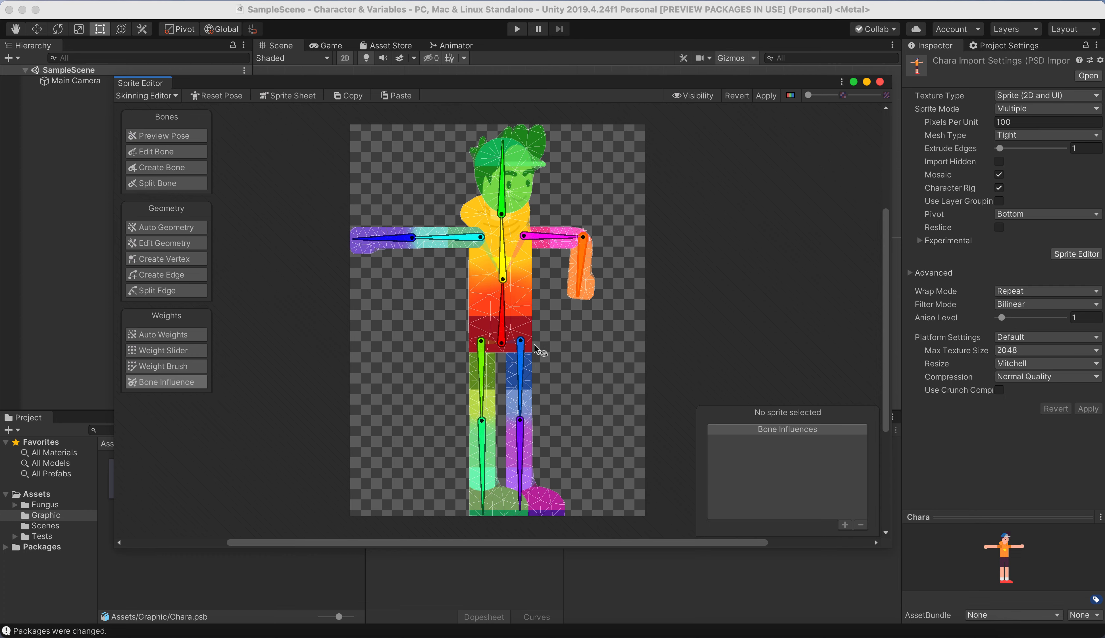
{"action": "left_click_drag", "start_coordinate": [526, 373], "coordinate": [570, 336]}
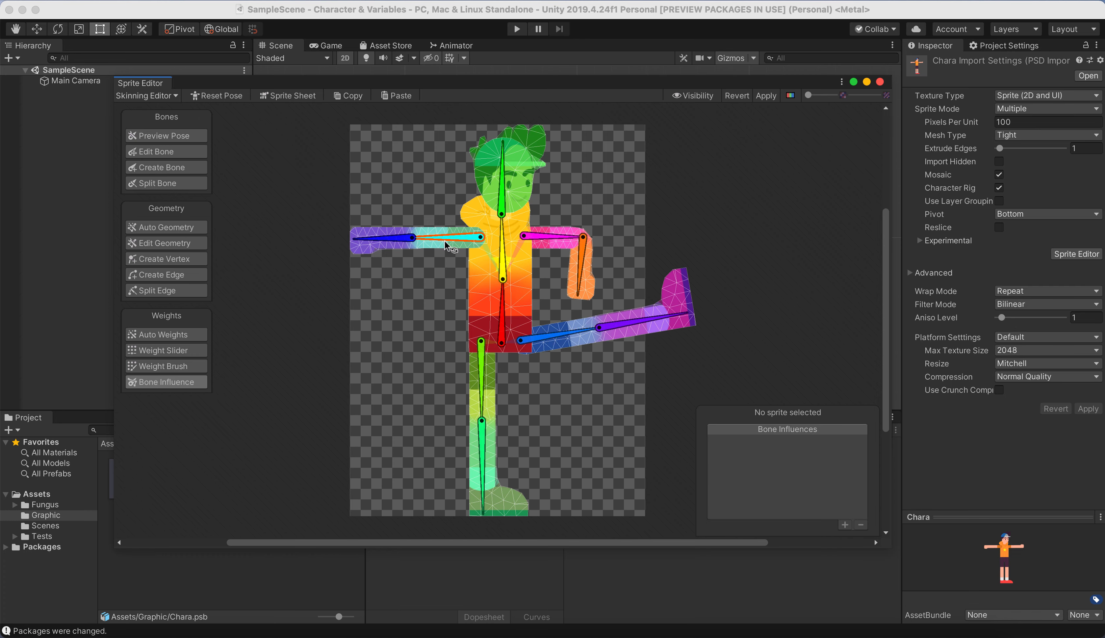
{"action": "left_click_drag", "start_coordinate": [461, 241], "coordinate": [455, 285]}
Reset the test pose, apply the rig changes and close the Sprite Editor
{"action": "left_click", "coordinate": [231, 101]}
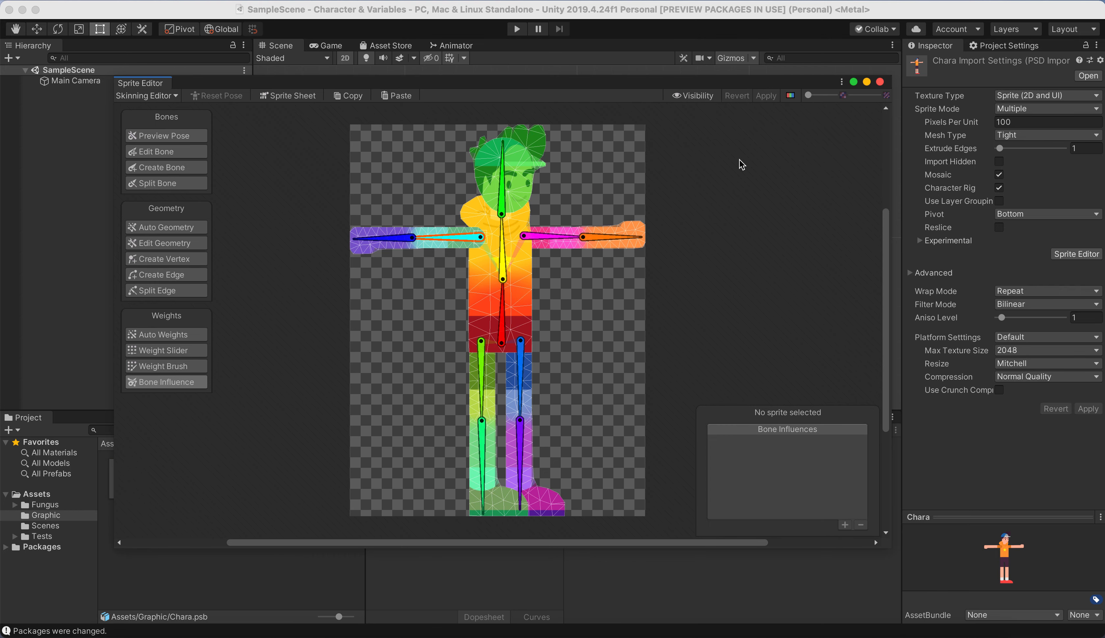
{"action": "left_click", "coordinate": [880, 82]}
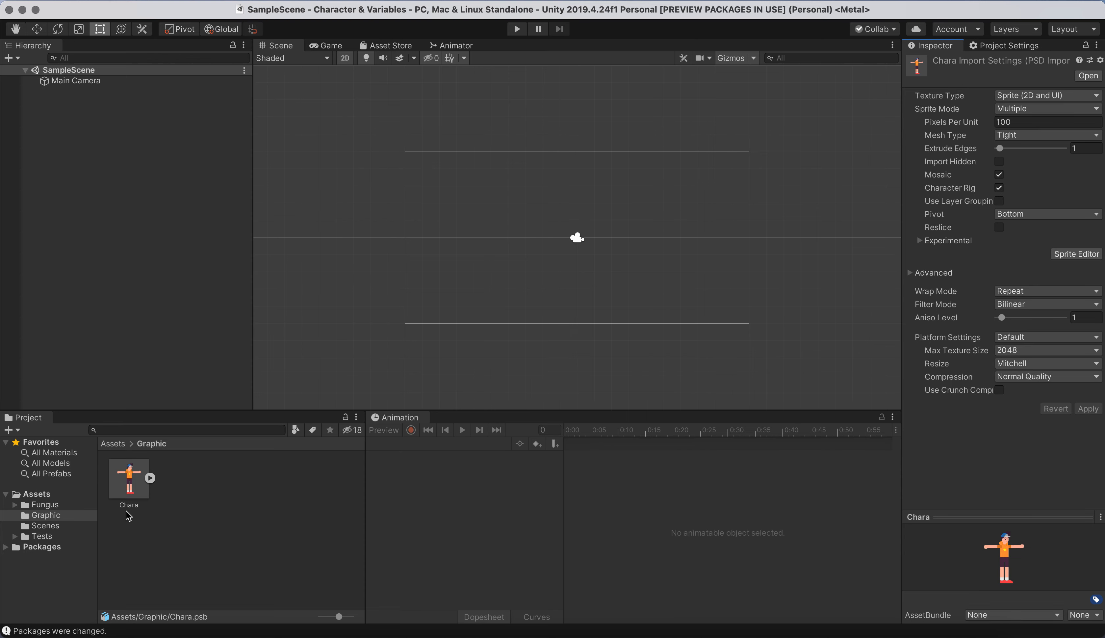
Place the Chara asset in the scene inside the camera frame, at about X -5.98, Y -4.61
{"action": "left_click", "coordinate": [130, 481]}
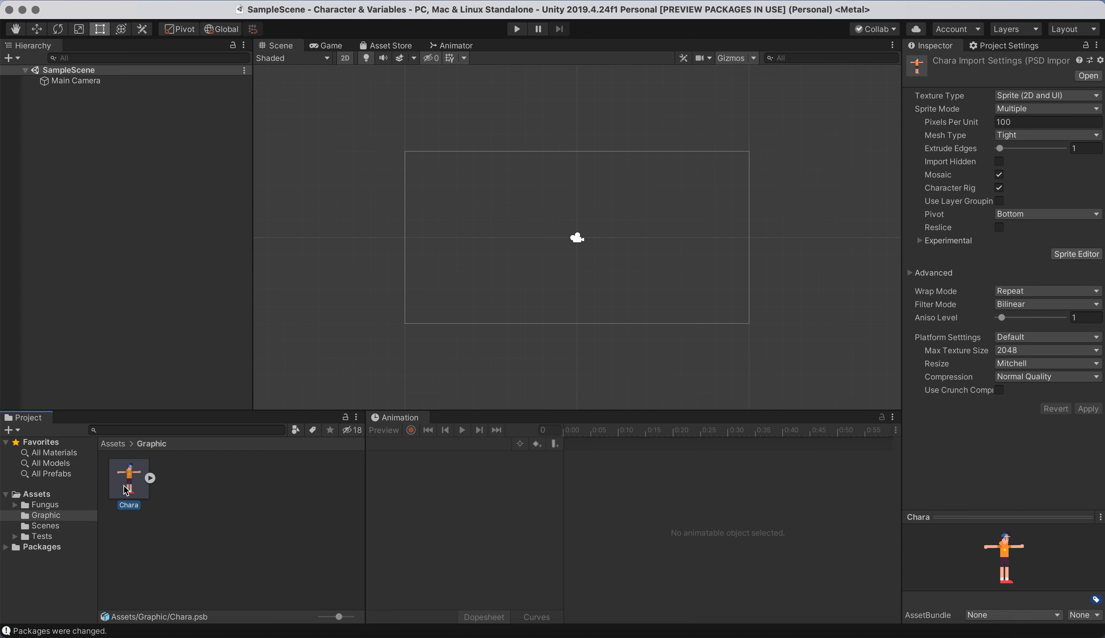
{"action": "mouse_move", "coordinate": [128, 478]}
{"action": "left_mouse_down"}
{"action": "mouse_move", "coordinate": [239, 415]}
{"action": "mouse_move", "coordinate": [452, 261]}
{"action": "mouse_move", "coordinate": [480, 281]}
{"action": "mouse_move", "coordinate": [474, 322]}
{"action": "left_mouse_up"}
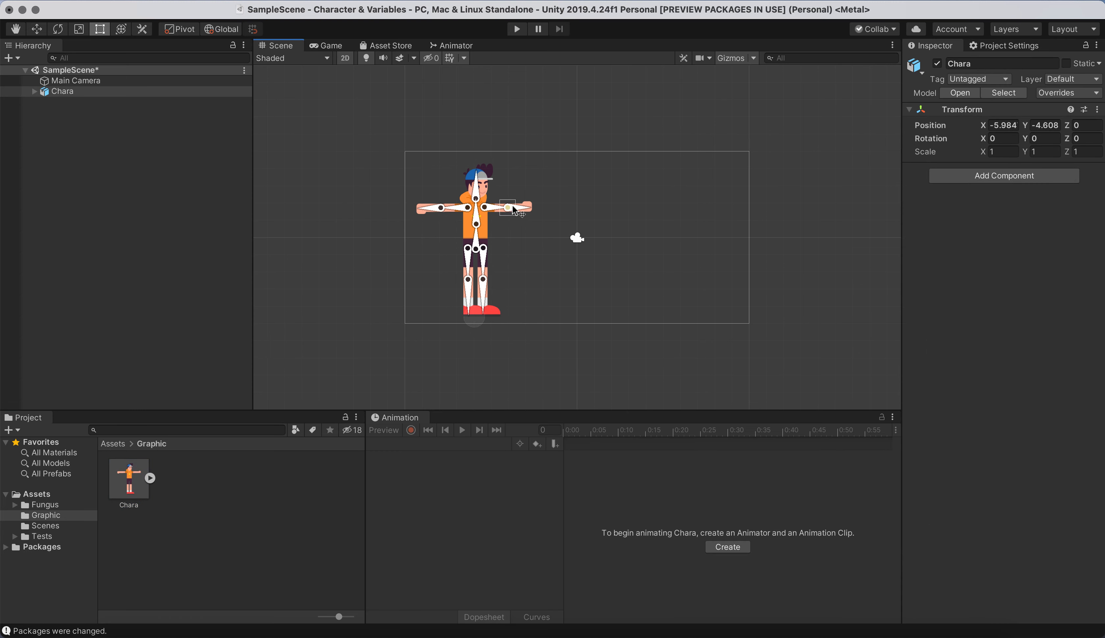
{"action": "left_click_drag", "start_coordinate": [524, 207], "coordinate": [529, 211]}
{"action": "key", "text": "super+z"}
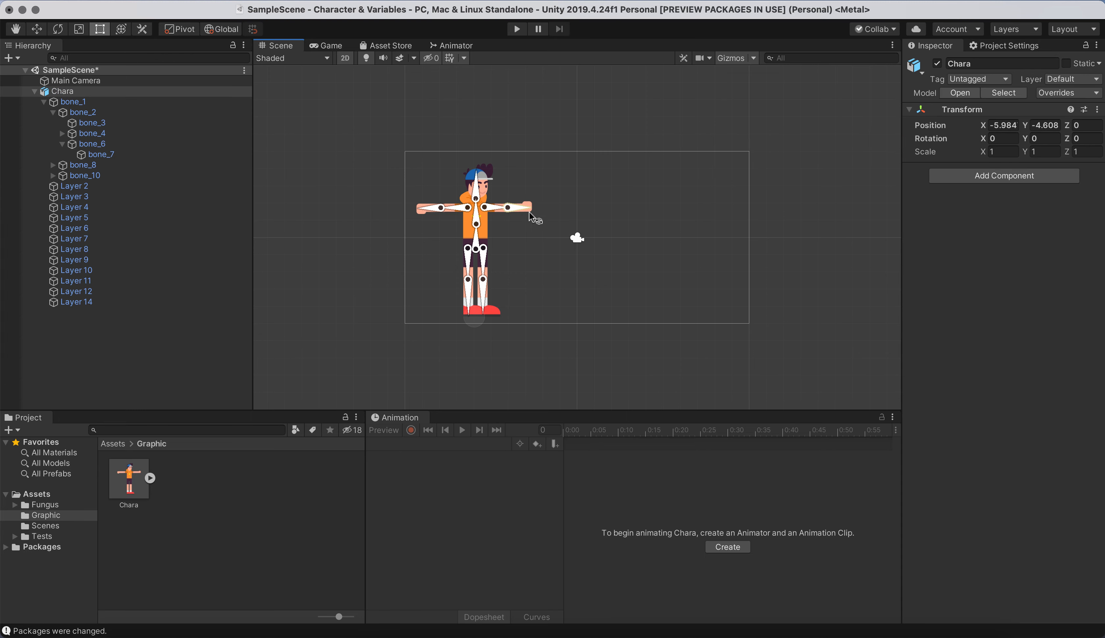
Examine Chara's child objects in the scene hierarchy to identify which body parts Layer 2, Layer 3 and Layer 4 are
{"action": "left_click", "coordinate": [34, 91]}
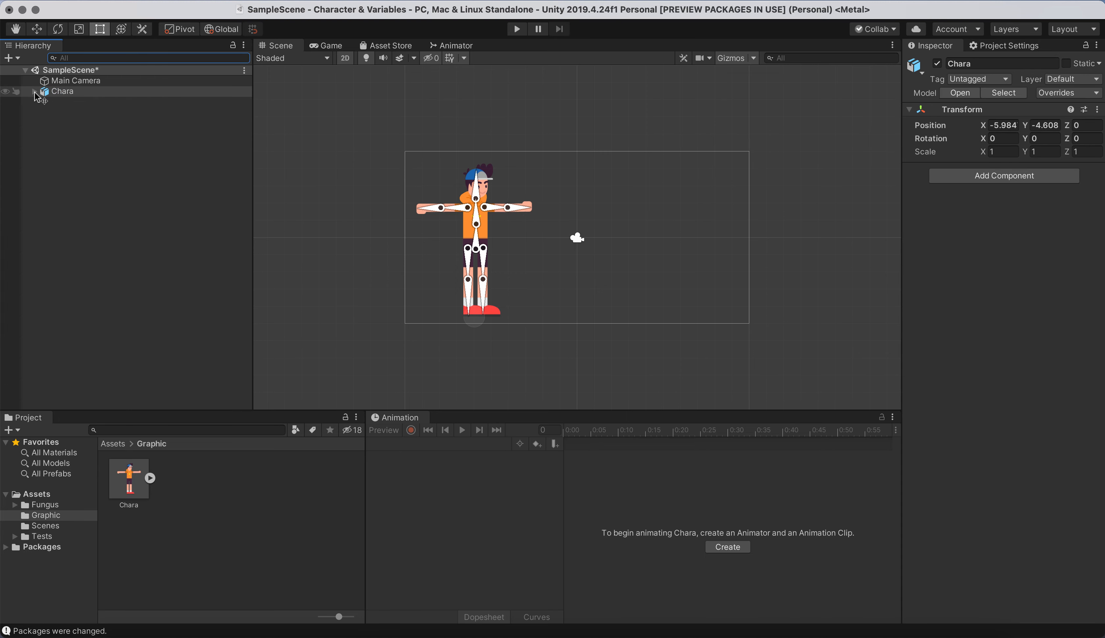
{"action": "left_click", "coordinate": [34, 90]}
{"action": "left_click", "coordinate": [44, 102]}
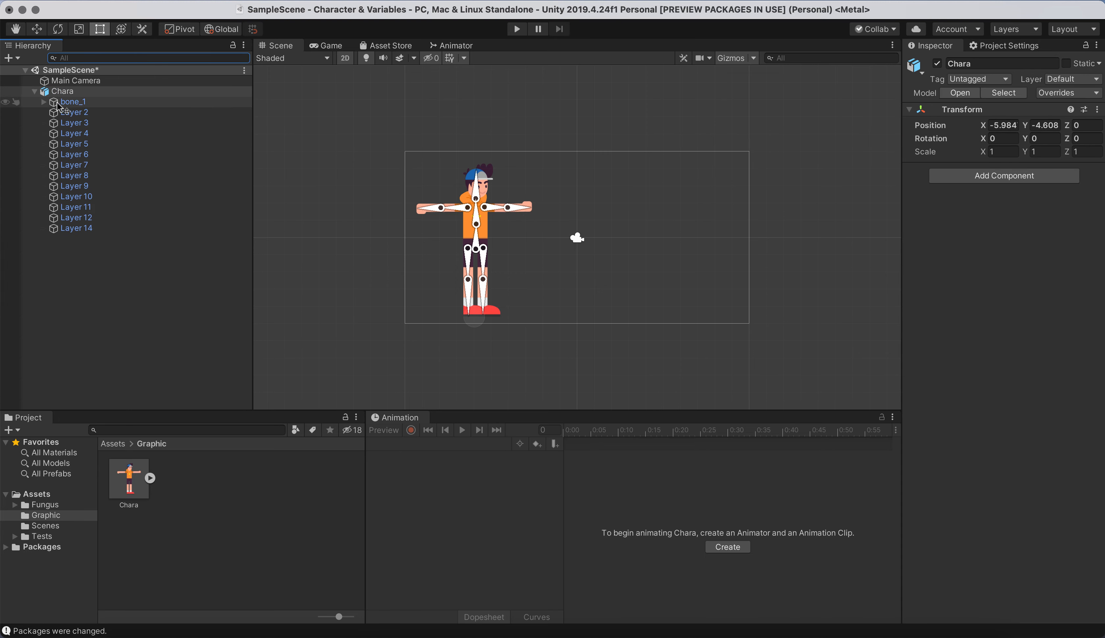
{"action": "left_click", "coordinate": [74, 112]}
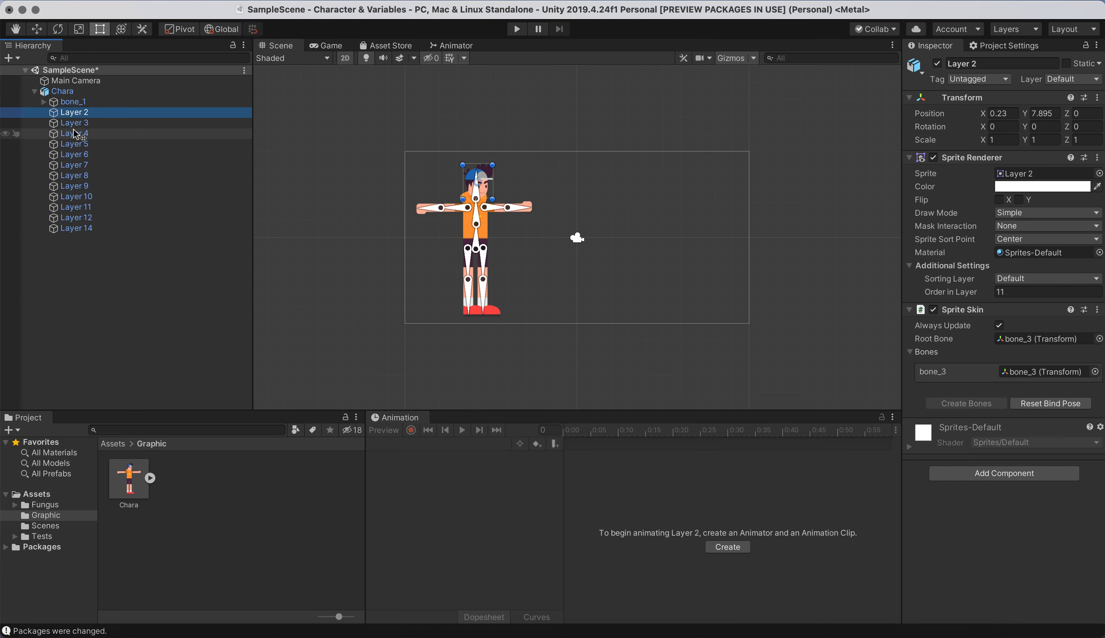
{"action": "left_click", "coordinate": [77, 125]}
{"action": "left_click", "coordinate": [77, 133]}
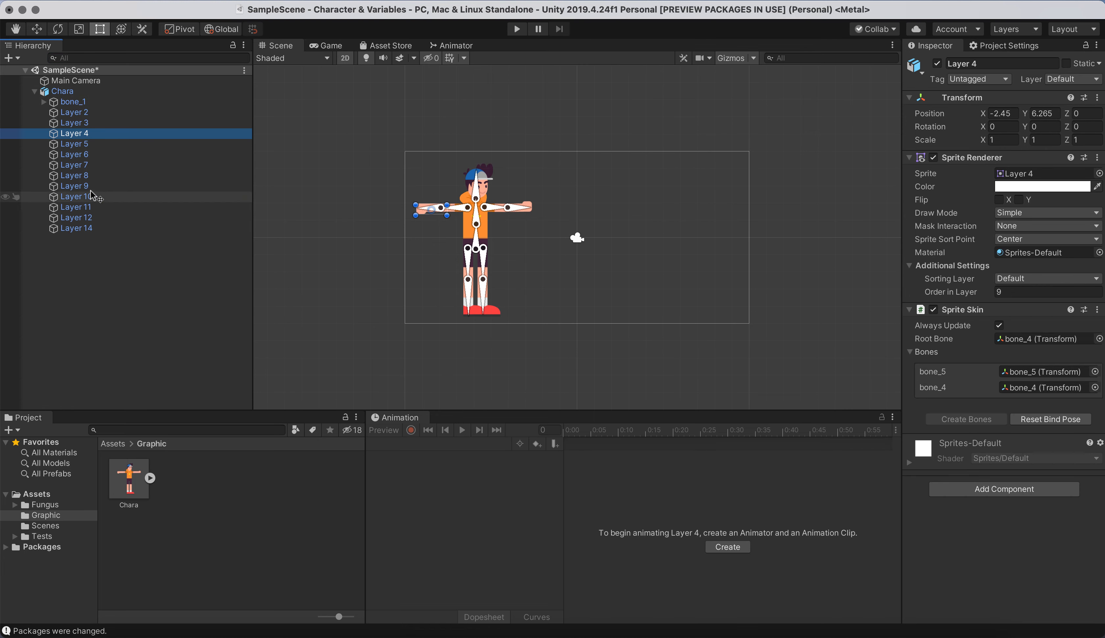
{"action": "scroll", "coordinate": [398, 306], "scroll_direction": "up", "scroll_amount": 5}
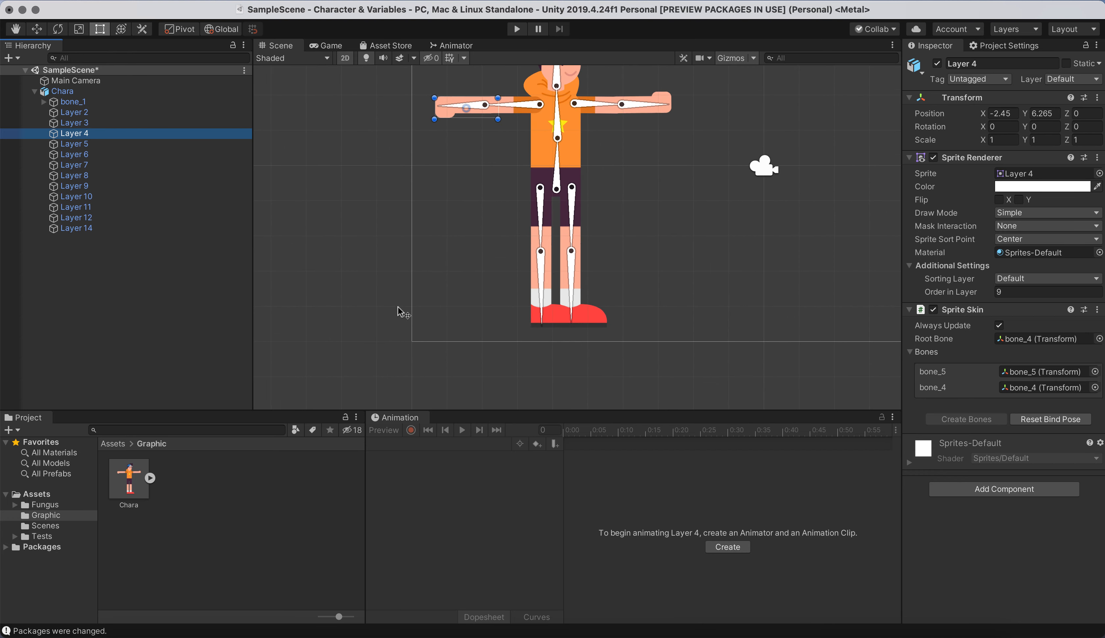
{"action": "middle_click_drag", "start_coordinate": [658, 137], "coordinate": [607, 188]}
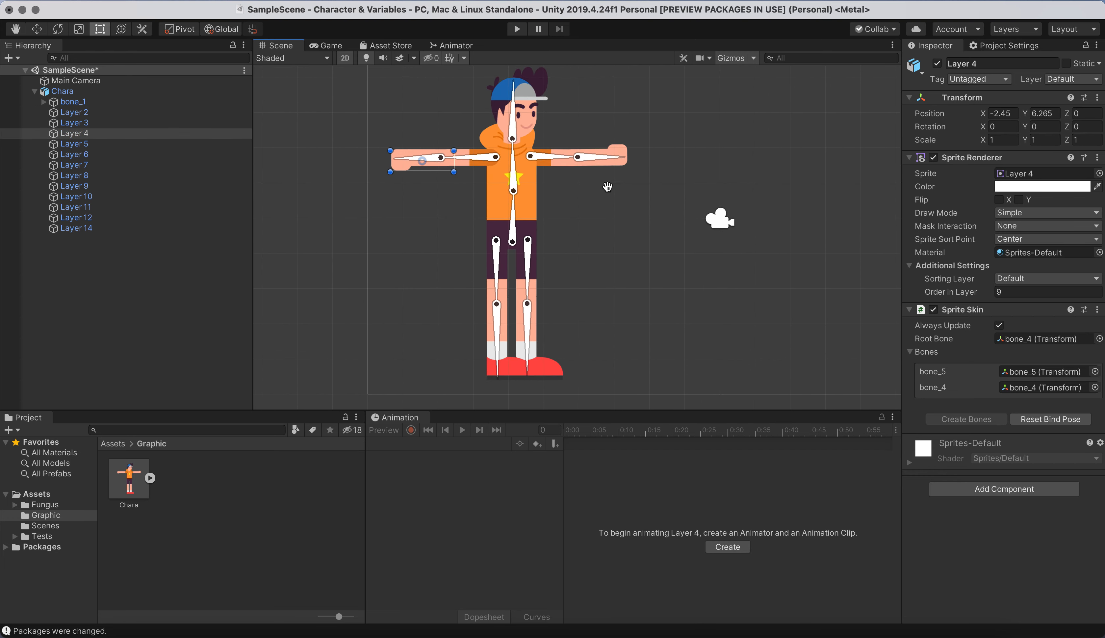
Identify Layer 2 by briefly moving and hiding it, then rename the object to Head1
{"action": "left_click", "coordinate": [75, 113]}
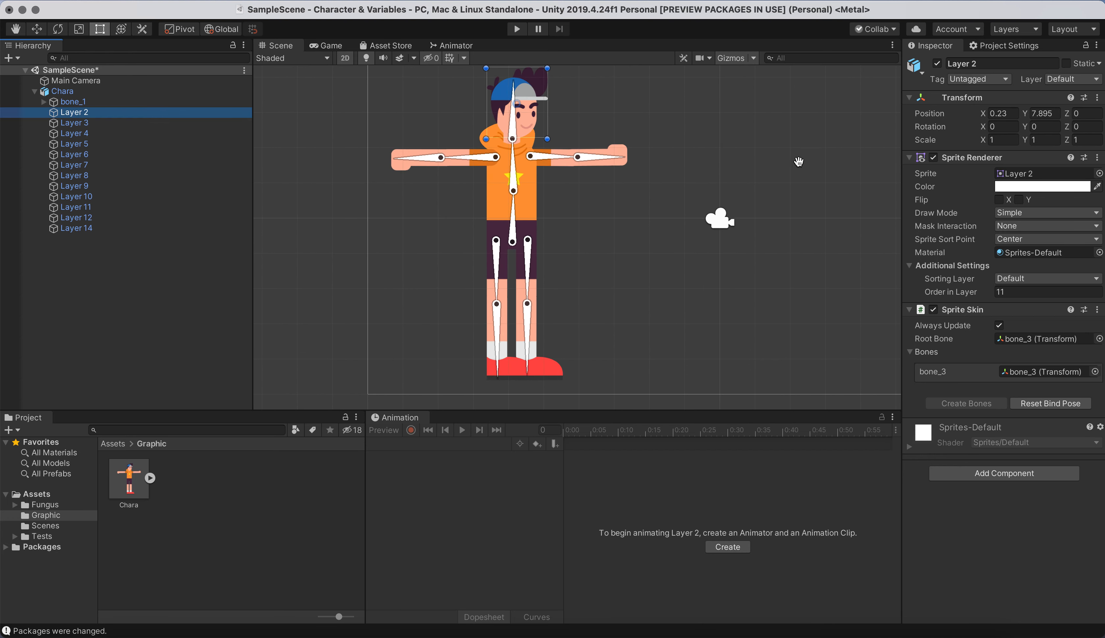
{"action": "left_click", "coordinate": [532, 116]}
{"action": "left_click_drag", "start_coordinate": [529, 114], "coordinate": [556, 139]}
{"action": "key", "text": "super+z"}
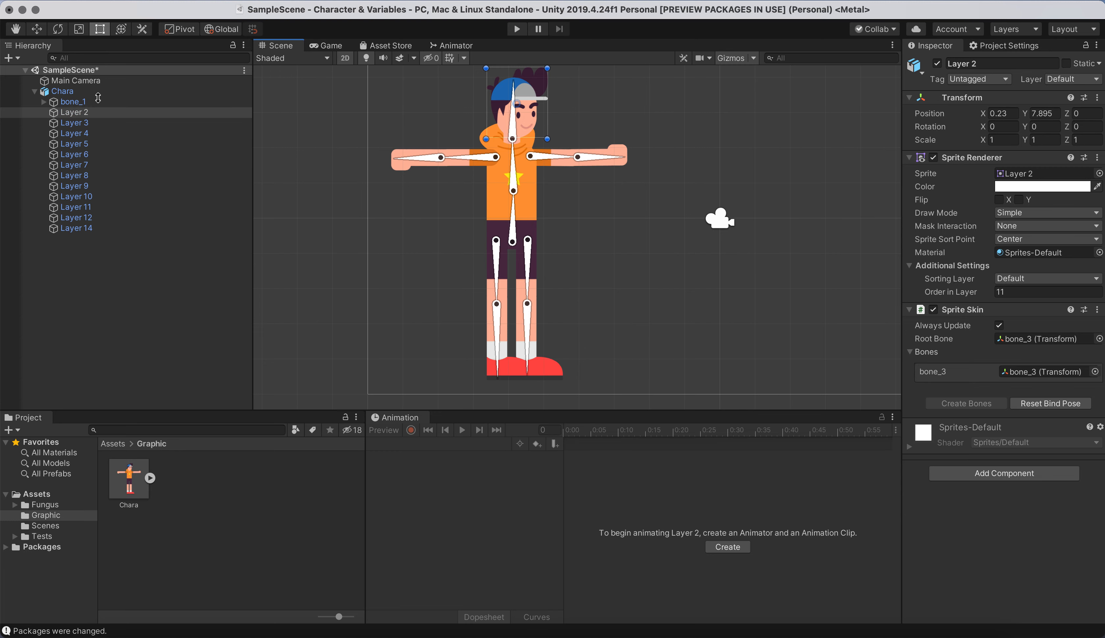
{"action": "left_click", "coordinate": [8, 114]}
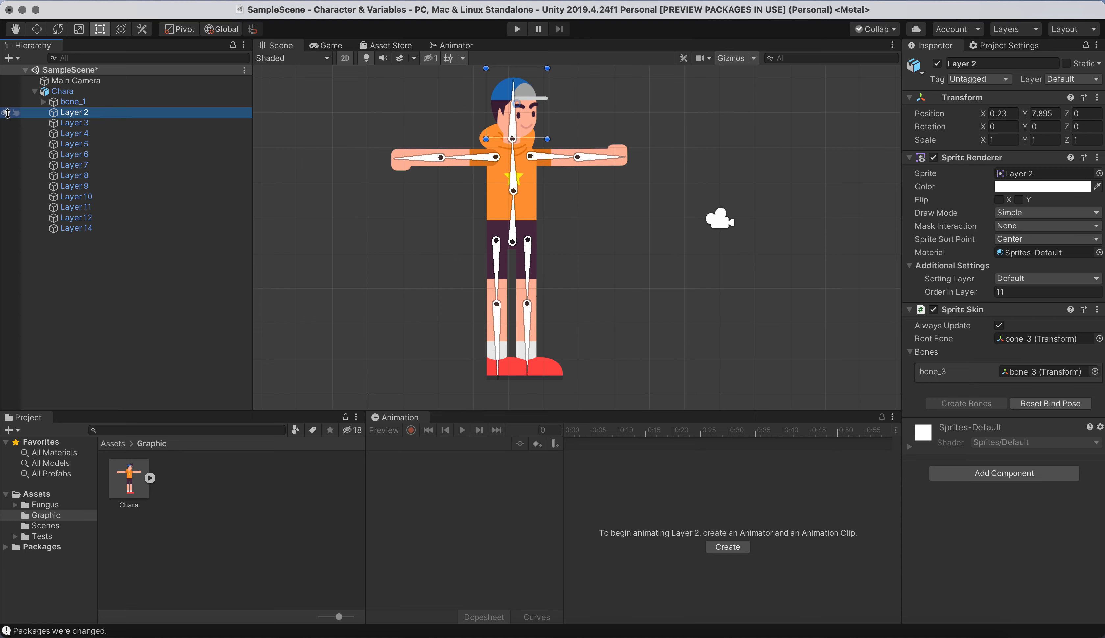
{"action": "left_click", "coordinate": [965, 64]}
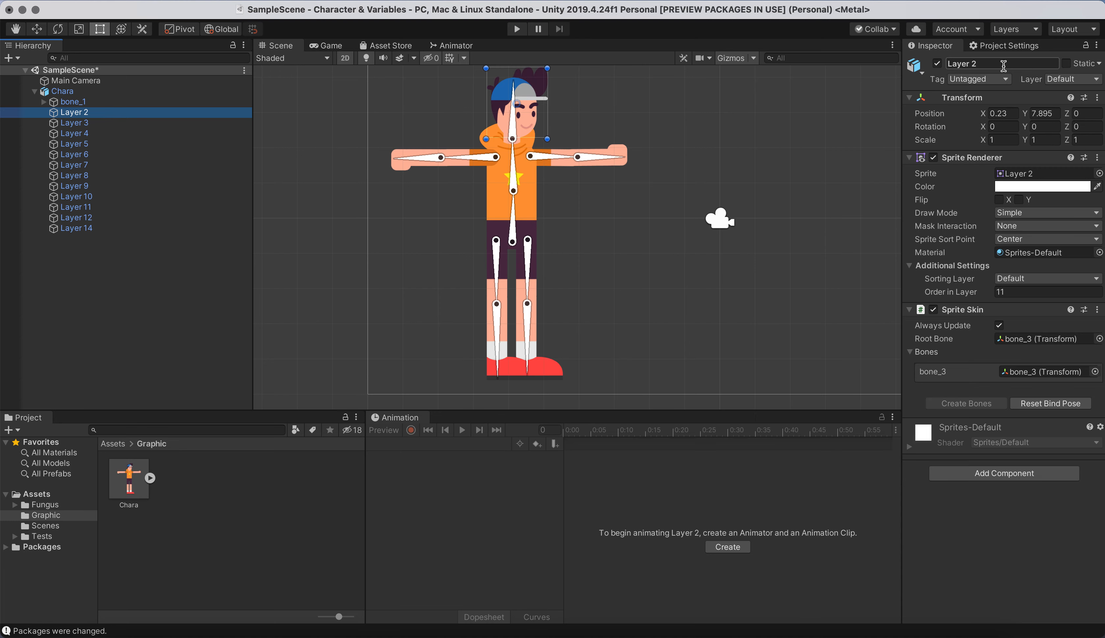
{"action": "type", "text": "Head"}
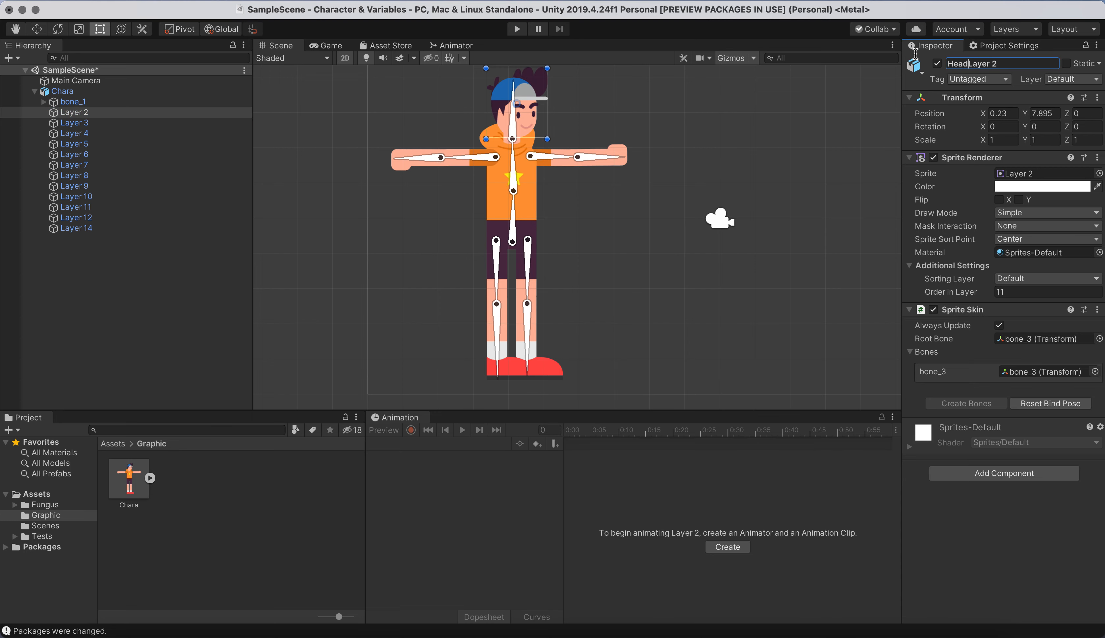
{"action": "type", "text": "1"}
{"action": "key", "text": "BackSpace"}
{"action": "left_click", "coordinate": [366, 171]}
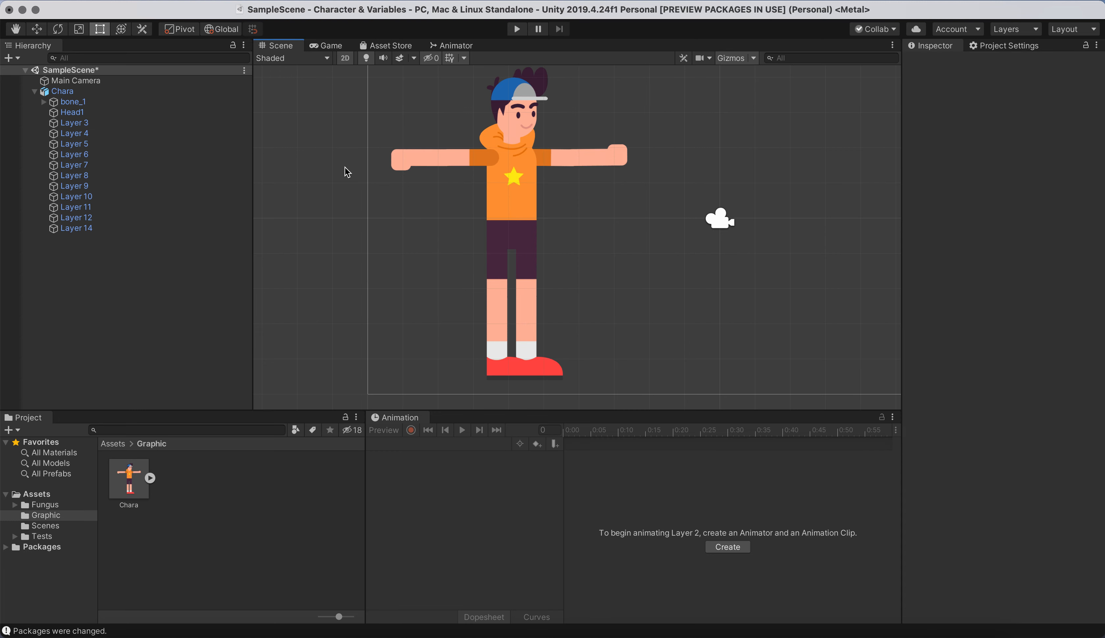
Rename the upper-arm object Layer 3 to LeftArm1
{"action": "left_click", "coordinate": [78, 124]}
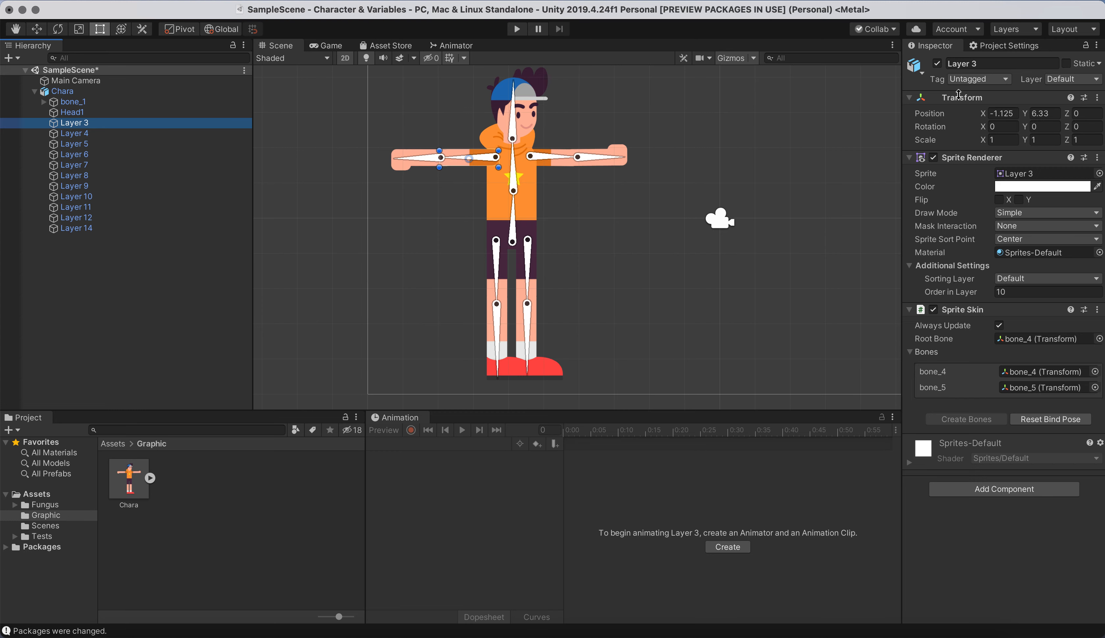
{"action": "left_click", "coordinate": [1016, 69]}
{"action": "type", "text": "K"}
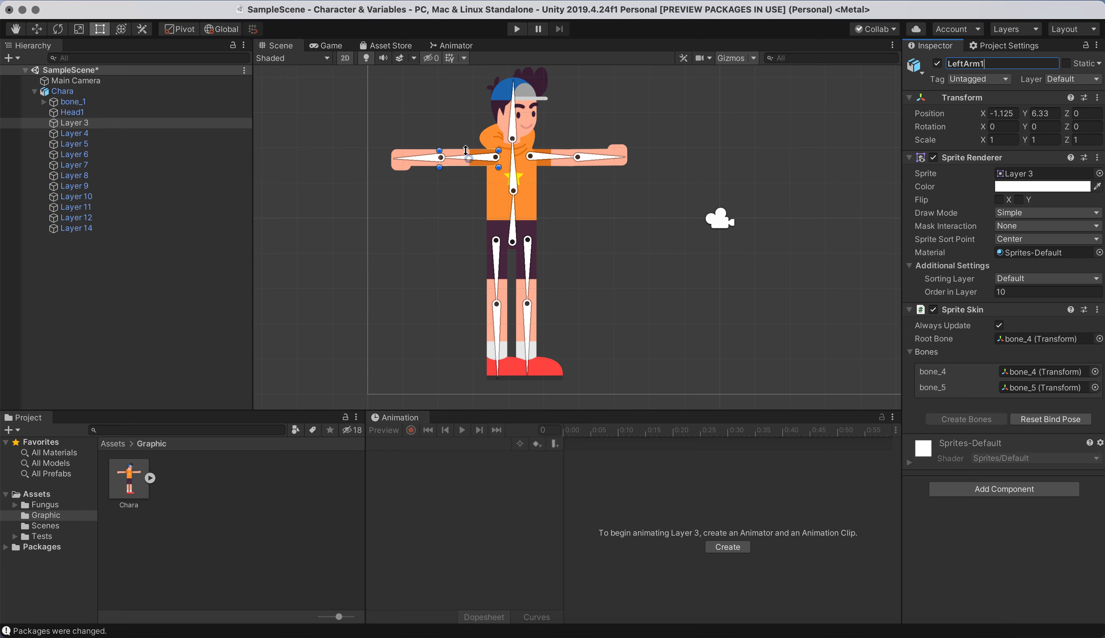
Rename the forearm object Layer 4 to Leftarm2
{"action": "left_click", "coordinate": [108, 133]}
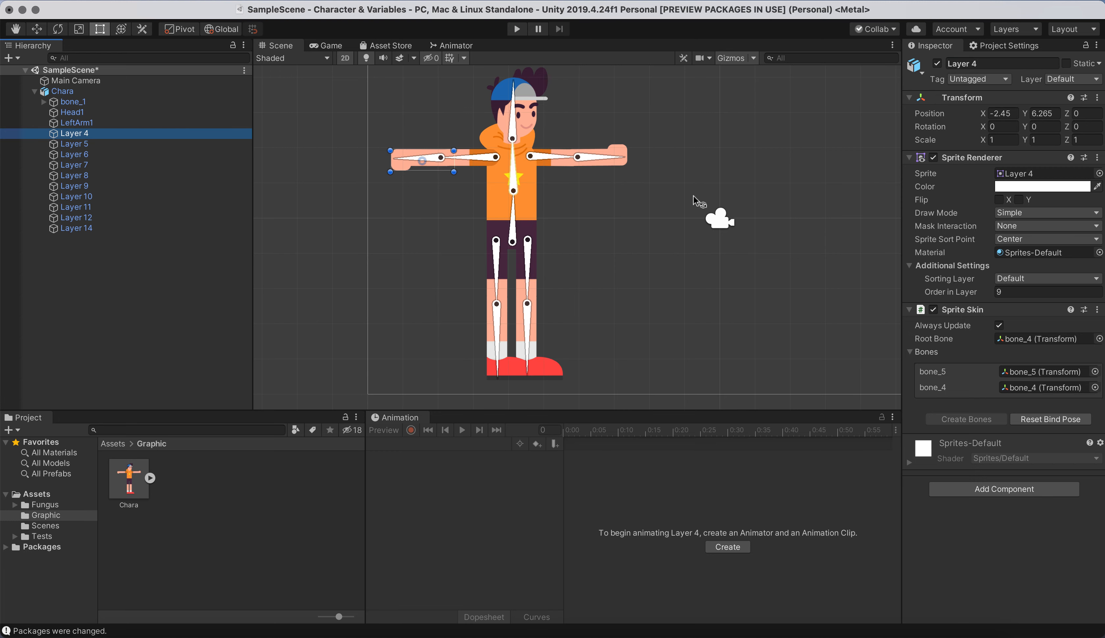
{"action": "left_click", "coordinate": [1021, 63]}
{"action": "type", "text": "Leftarm2"}
{"action": "left_click", "coordinate": [358, 161]}
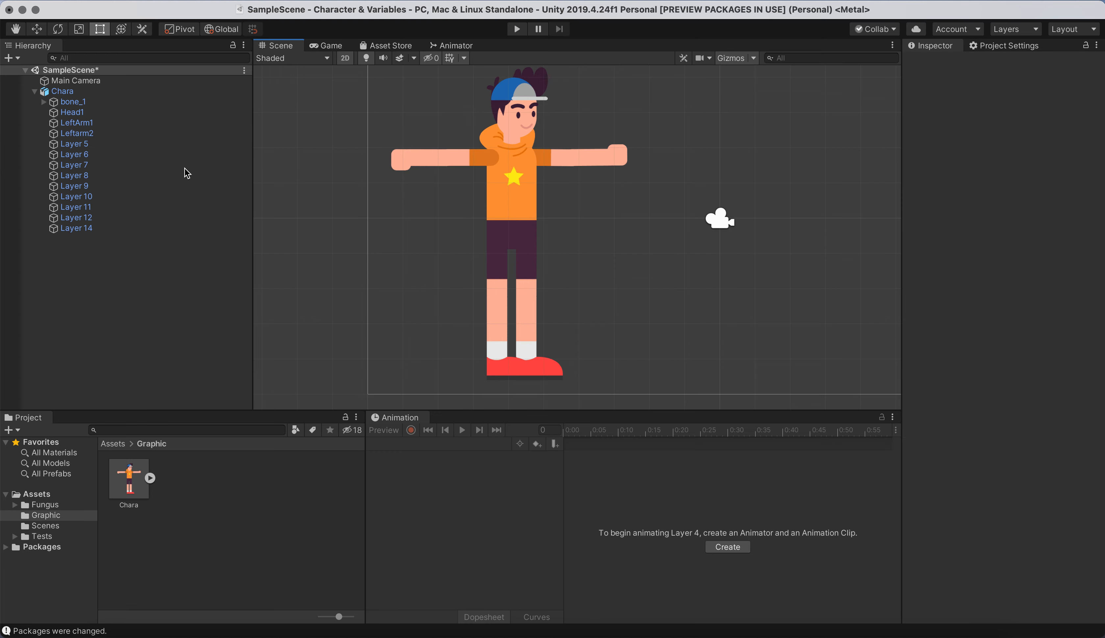
Identify the torso object Layer 5 by toggling its visibility, and rename it to Body1
{"action": "left_click", "coordinate": [72, 143]}
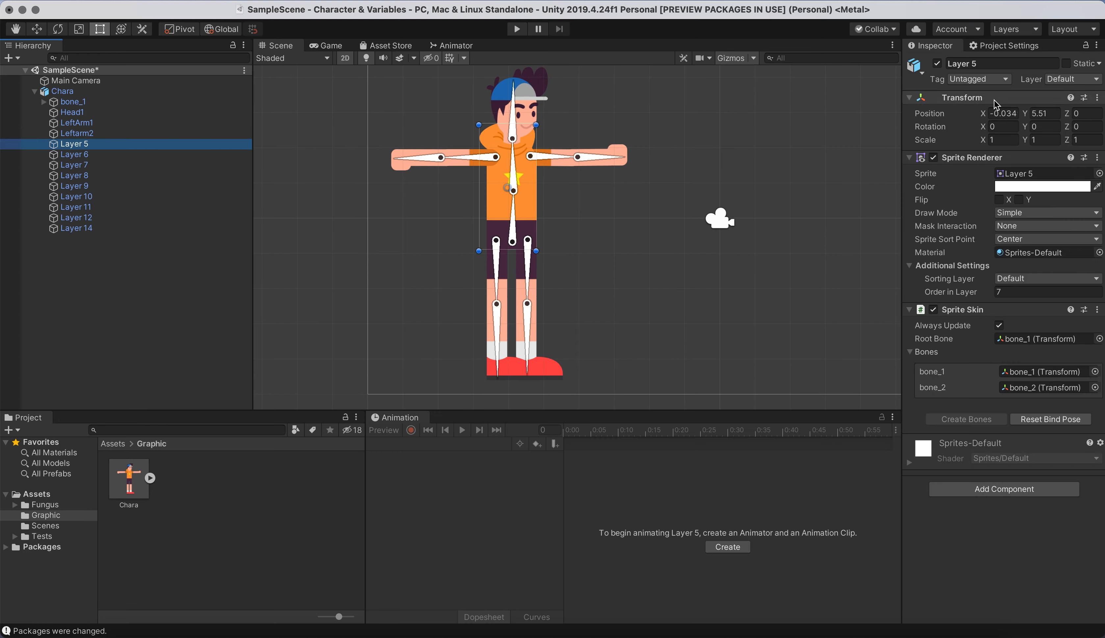
{"action": "left_click", "coordinate": [6, 144]}
{"action": "left_click", "coordinate": [6, 144]}
{"action": "left_click", "coordinate": [1000, 63]}
{"action": "type", "text": "Body1"}
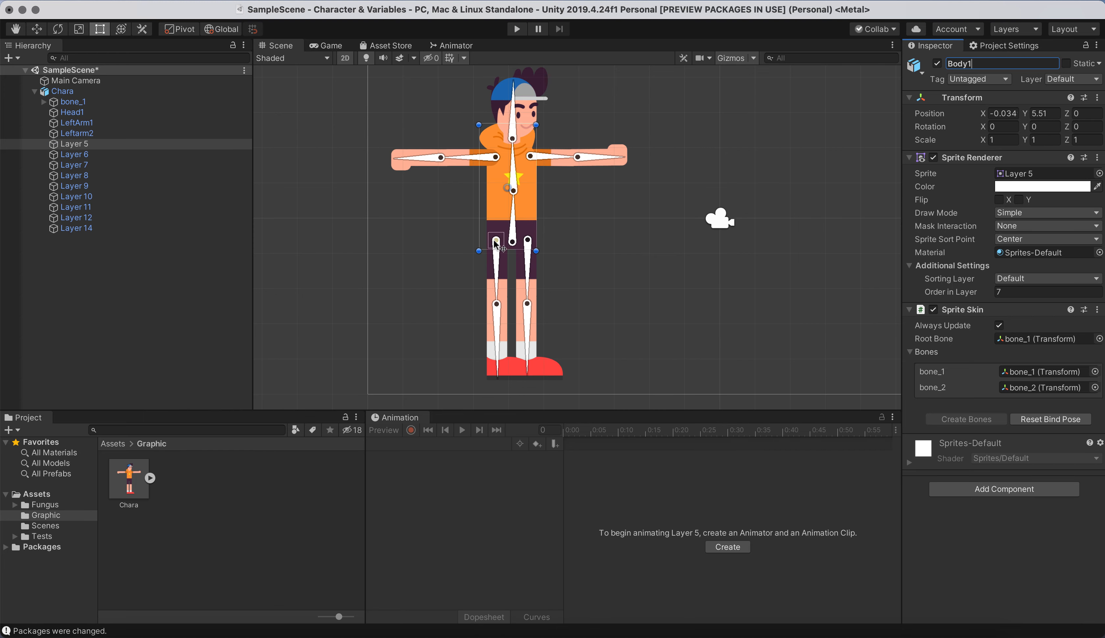
Rename the right upper-arm object Layer 6 to RightArm1 and the forearm object Layer 7 to RightArm2
{"action": "left_click", "coordinate": [83, 156]}
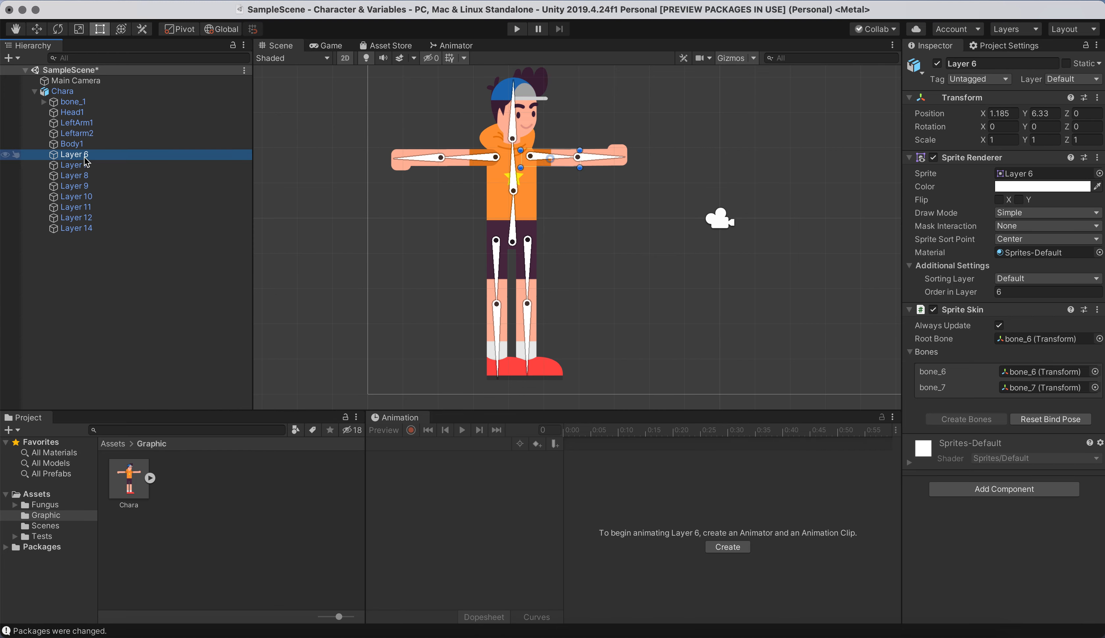
{"action": "left_click", "coordinate": [977, 64]}
{"action": "type", "text": "RightAr"}
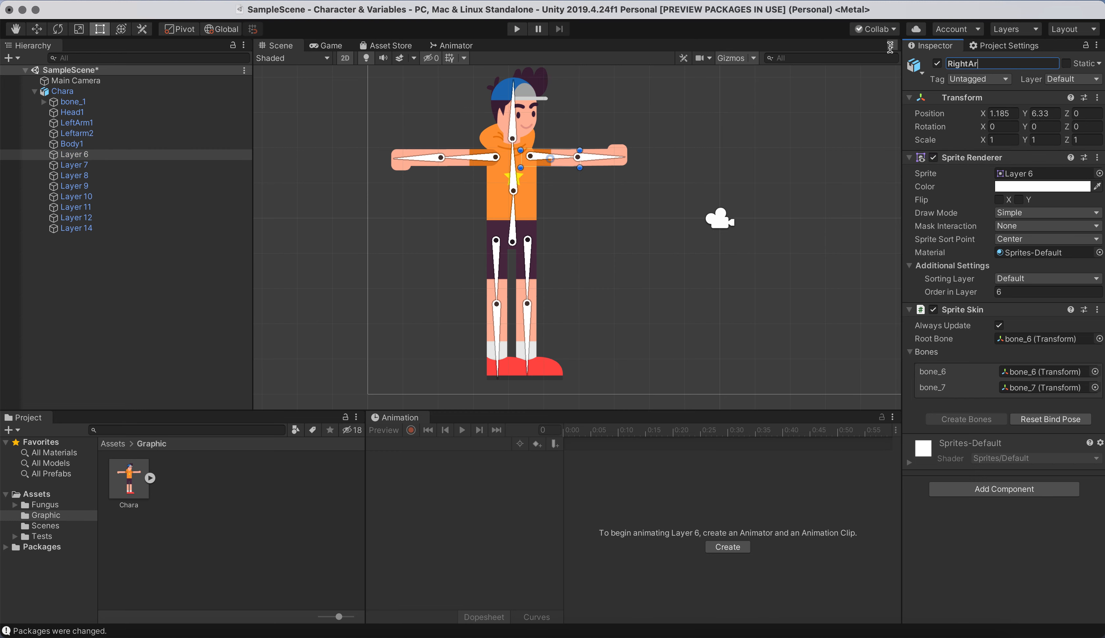
{"action": "type", "text": "m1"}
{"action": "left_click", "coordinate": [367, 290]}
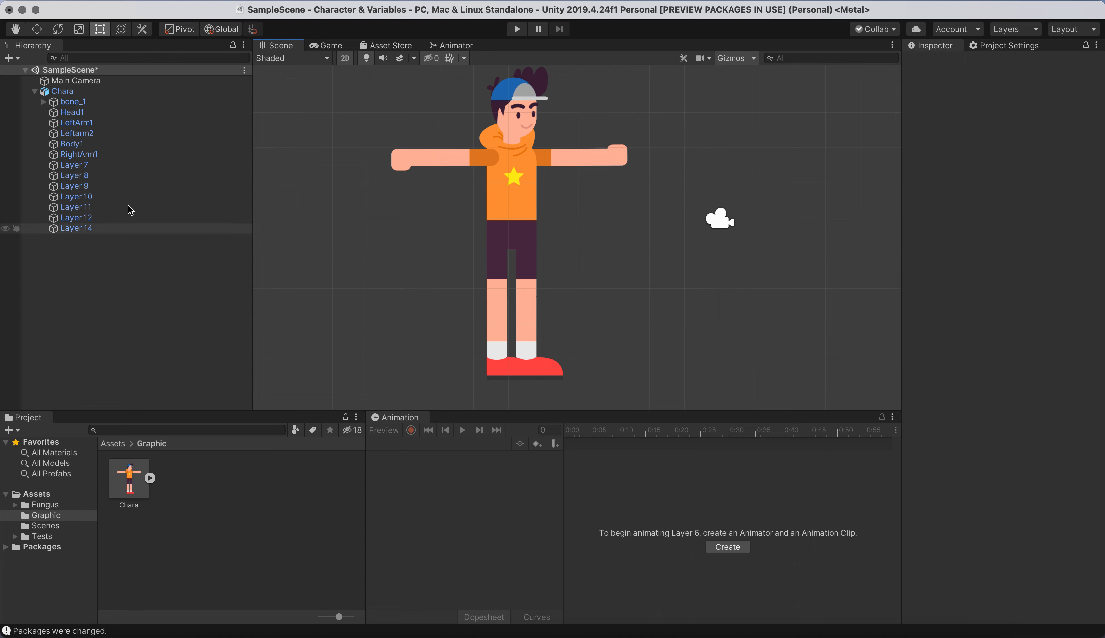
{"action": "left_click", "coordinate": [84, 165]}
{"action": "left_click", "coordinate": [960, 63]}
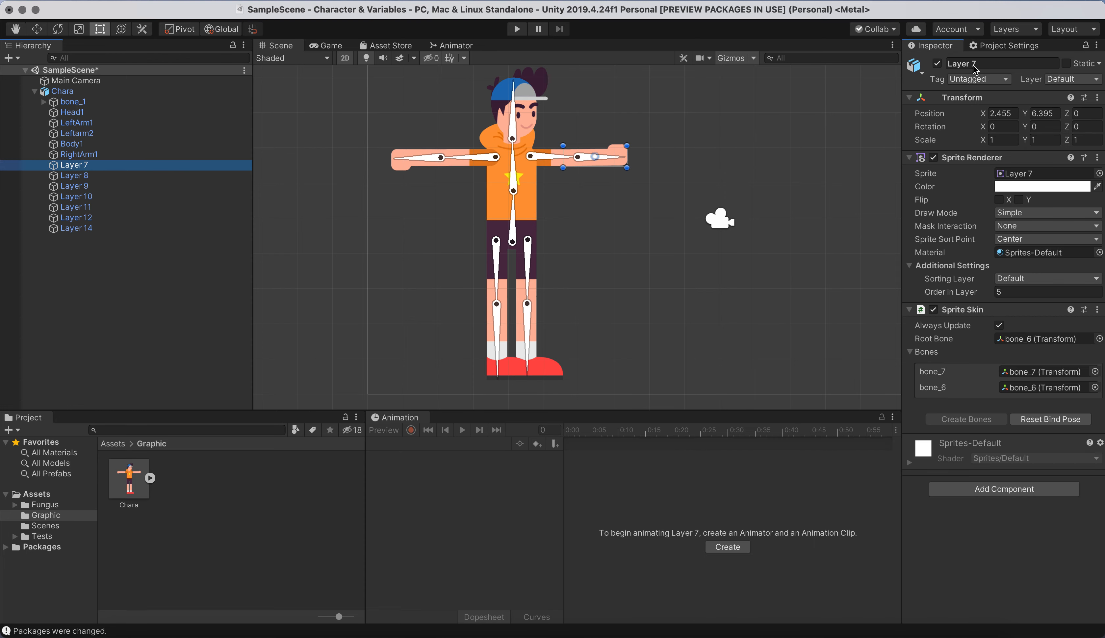
{"action": "type", "text": "RightArm2"}
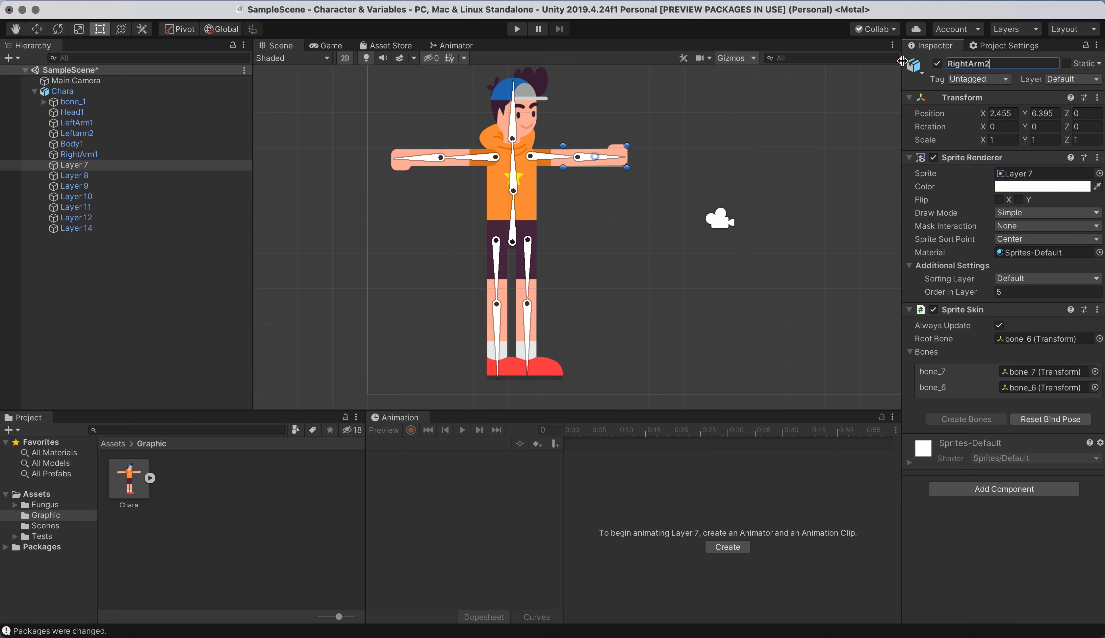
{"action": "left_click", "coordinate": [560, 200]}
Rename the left thigh object Layer 8 to Leftleg1 and the left lower-leg object Layer 9 to LeftLeg2
{"action": "left_click", "coordinate": [88, 175]}
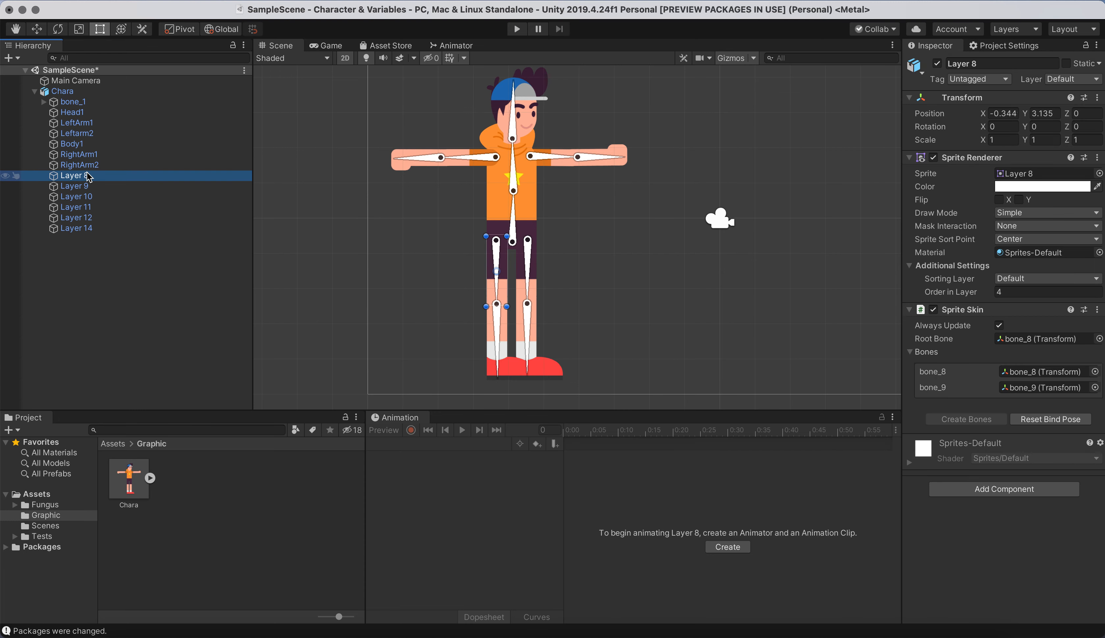
{"action": "left_click", "coordinate": [993, 64]}
{"action": "type", "text": "Leftleg1"}
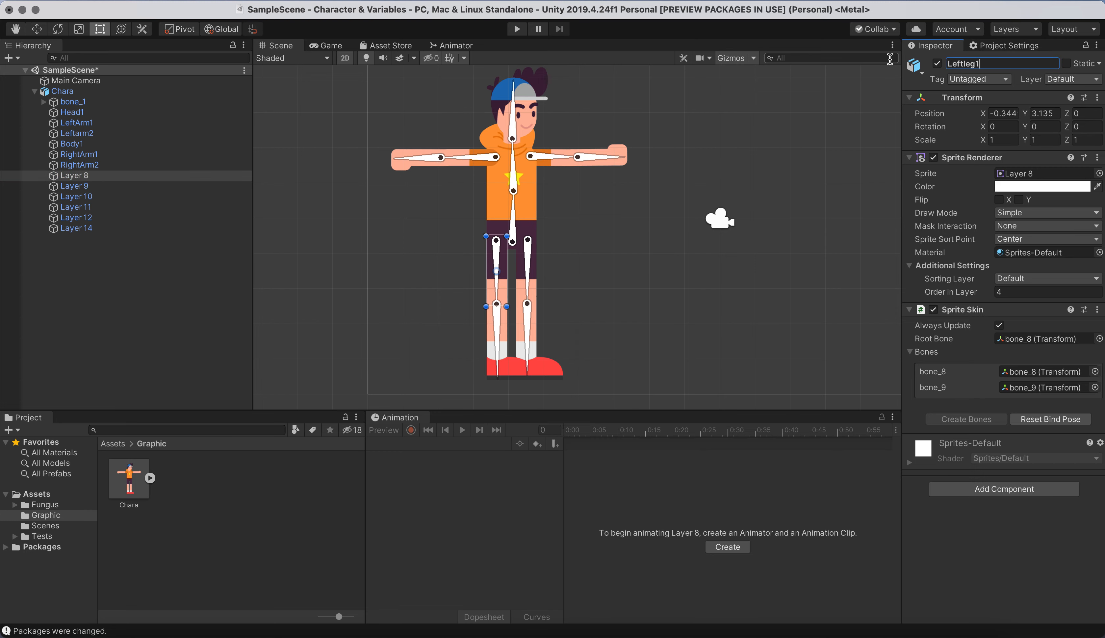
{"action": "left_click", "coordinate": [101, 188]}
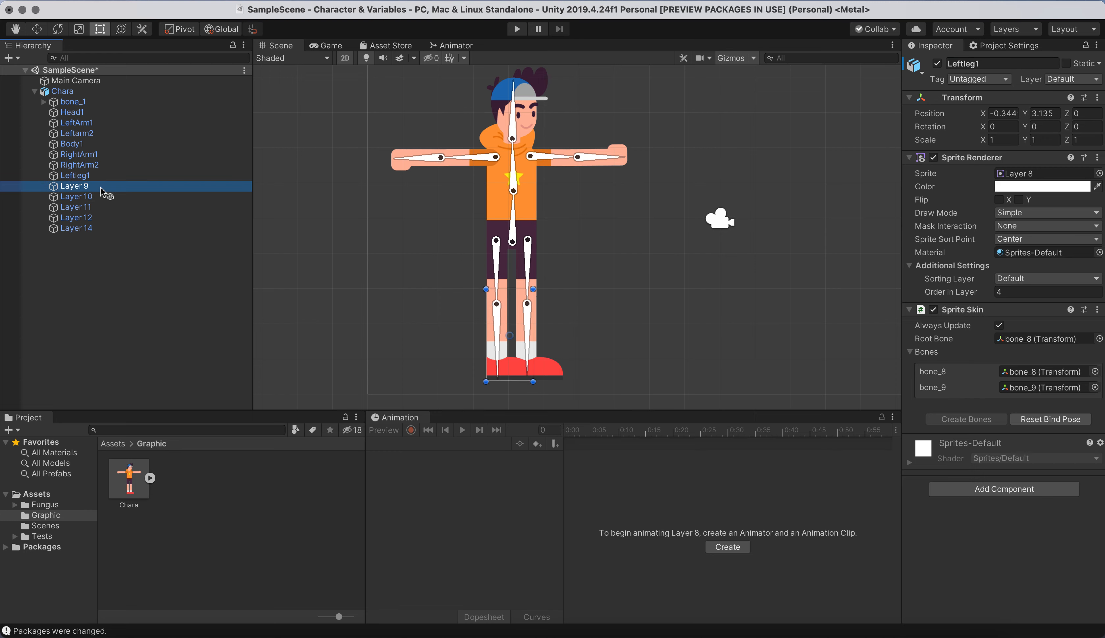
{"action": "left_click", "coordinate": [986, 64]}
{"action": "type", "text": "Leg2"}
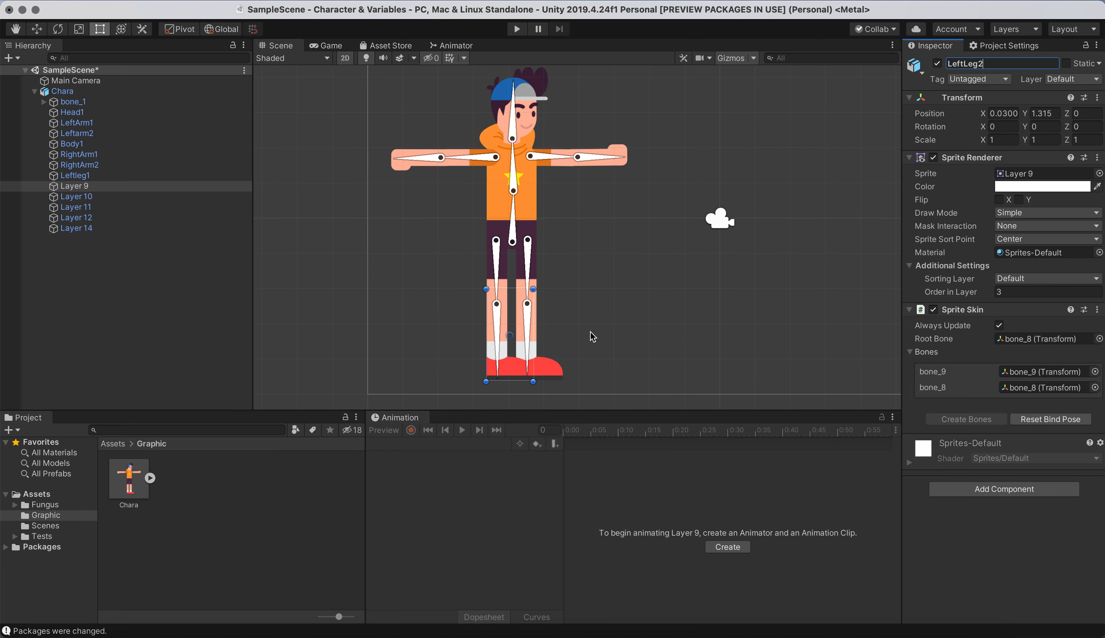
{"action": "left_click", "coordinate": [412, 314]}
Rename the right thigh object Layer 10 to RightLeg1 and the right lower-leg object Layer 11 to RightLeg2
{"action": "left_click", "coordinate": [82, 198]}
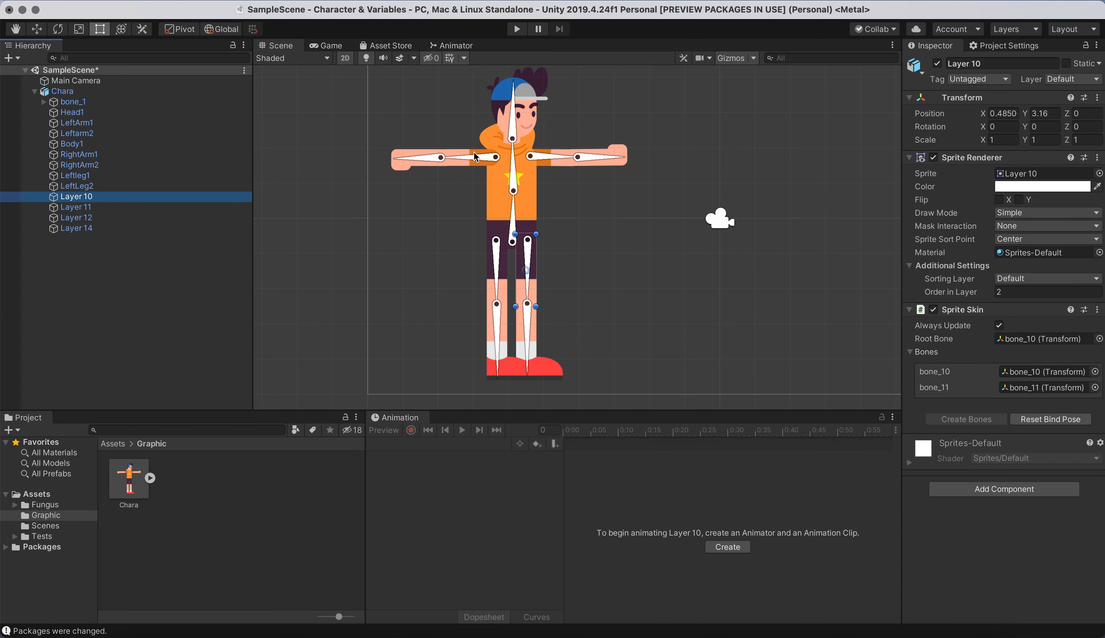
{"action": "left_click", "coordinate": [985, 64]}
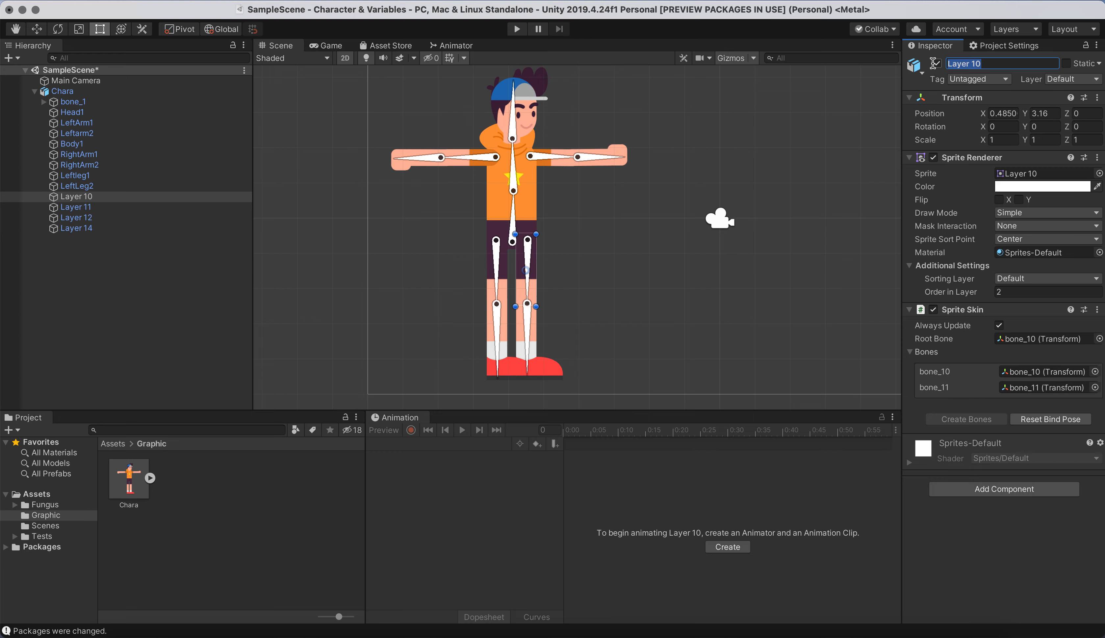
{"action": "type", "text": "RightLeg1"}
{"action": "left_click", "coordinate": [105, 207]}
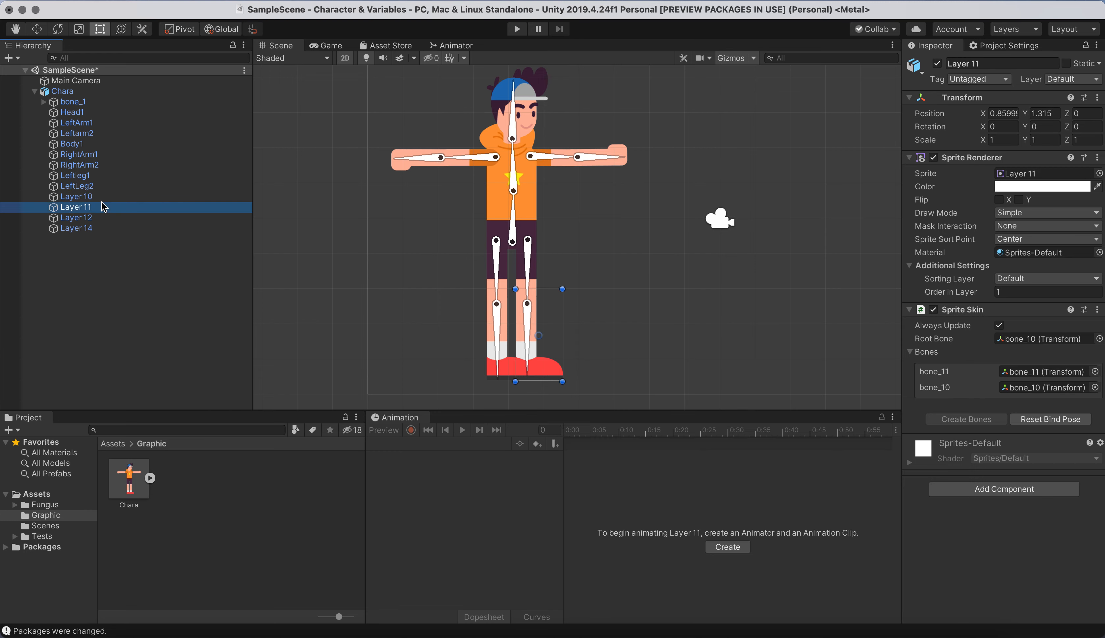
{"action": "left_click", "coordinate": [992, 64]}
{"action": "type", "text": "RightLe"}
{"action": "type", "text": "g2"}
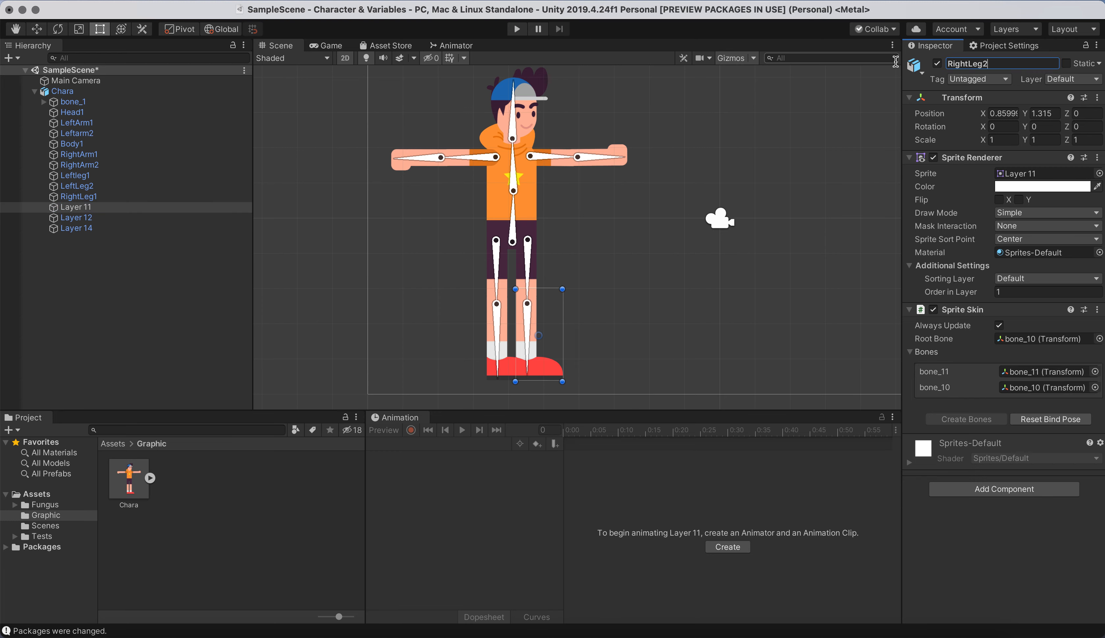
{"action": "left_click", "coordinate": [637, 323]}
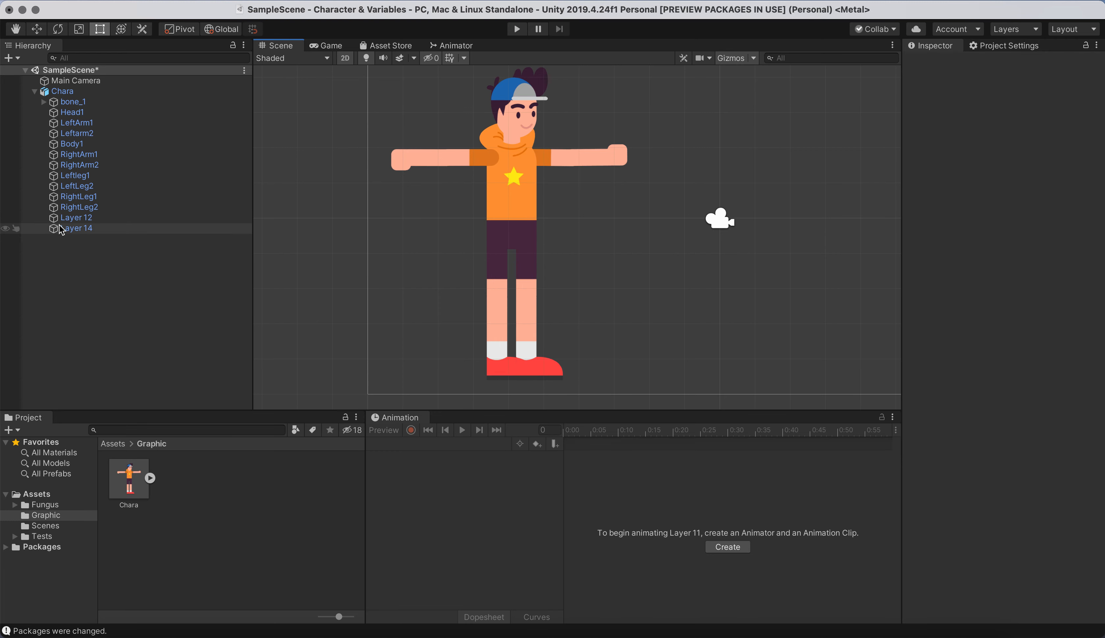
Rename the second head object Layer 12 to Head2 and the second torso object Layer 14 to Body2
{"action": "left_click", "coordinate": [79, 217]}
{"action": "left_click", "coordinate": [981, 65]}
{"action": "type", "text": "Head2"}
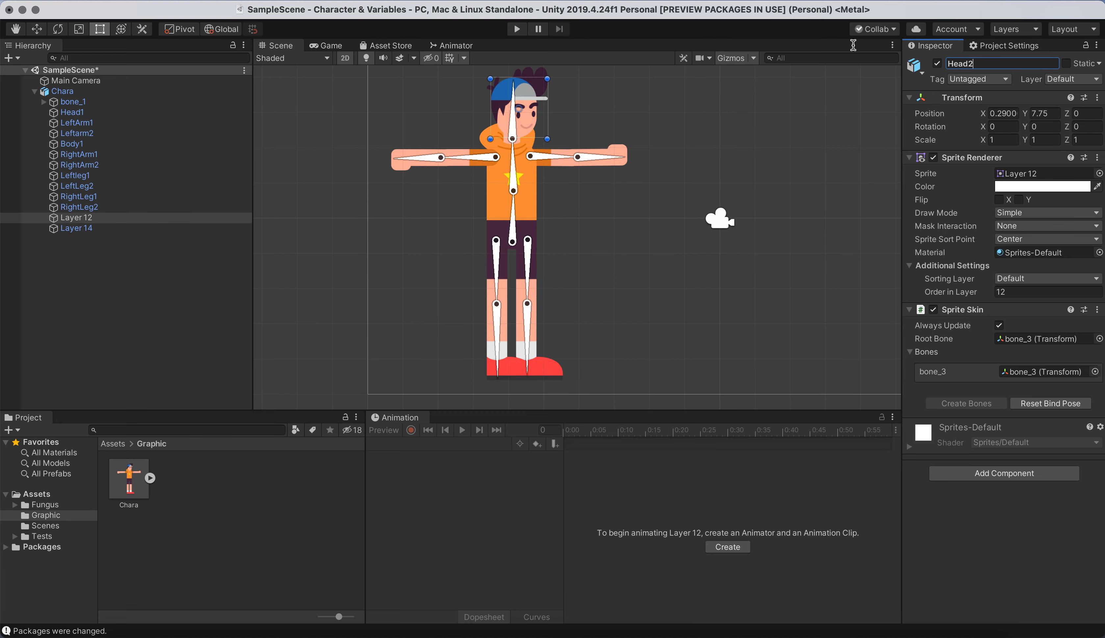
{"action": "left_click", "coordinate": [196, 283]}
{"action": "left_click", "coordinate": [91, 228]}
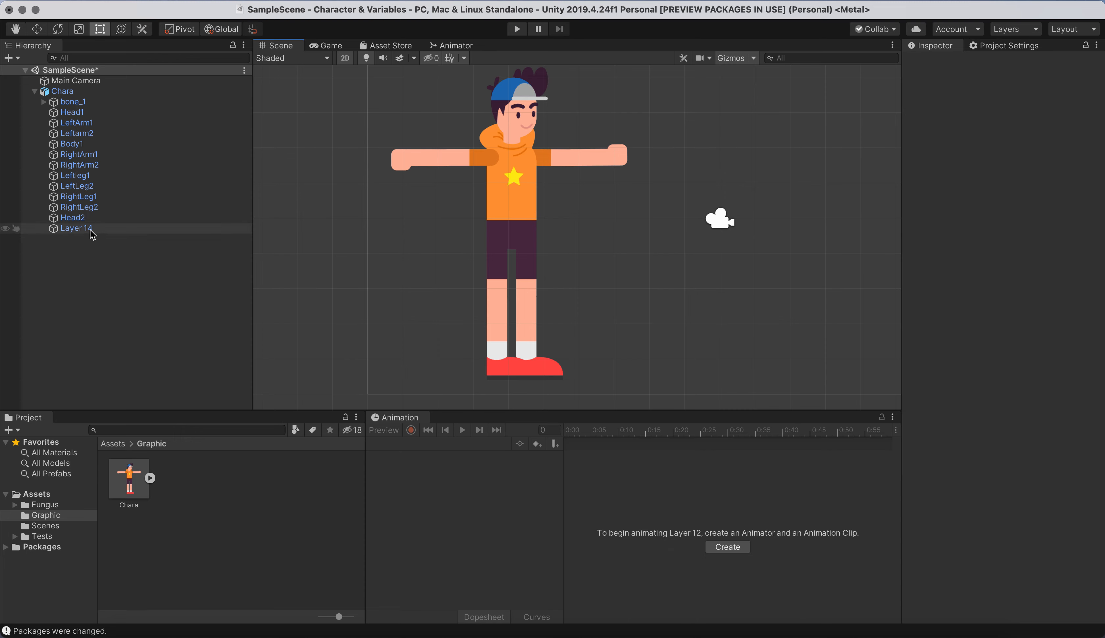
{"action": "left_click", "coordinate": [1004, 64]}
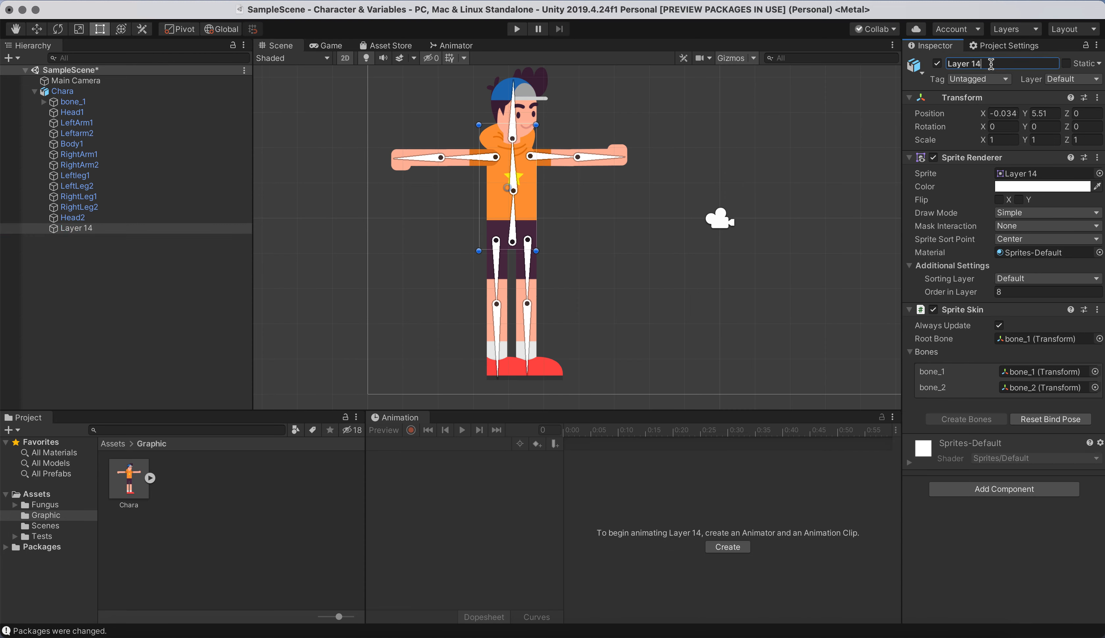
{"action": "type", "text": "Body2"}
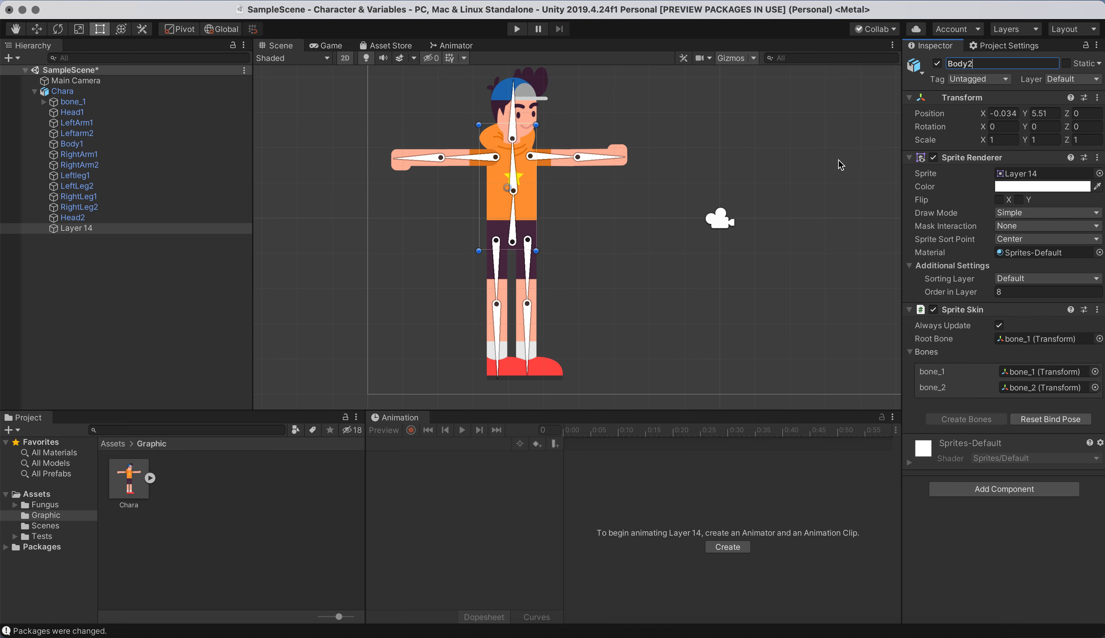
{"action": "key", "text": "Return"}
{"action": "left_click", "coordinate": [669, 269]}
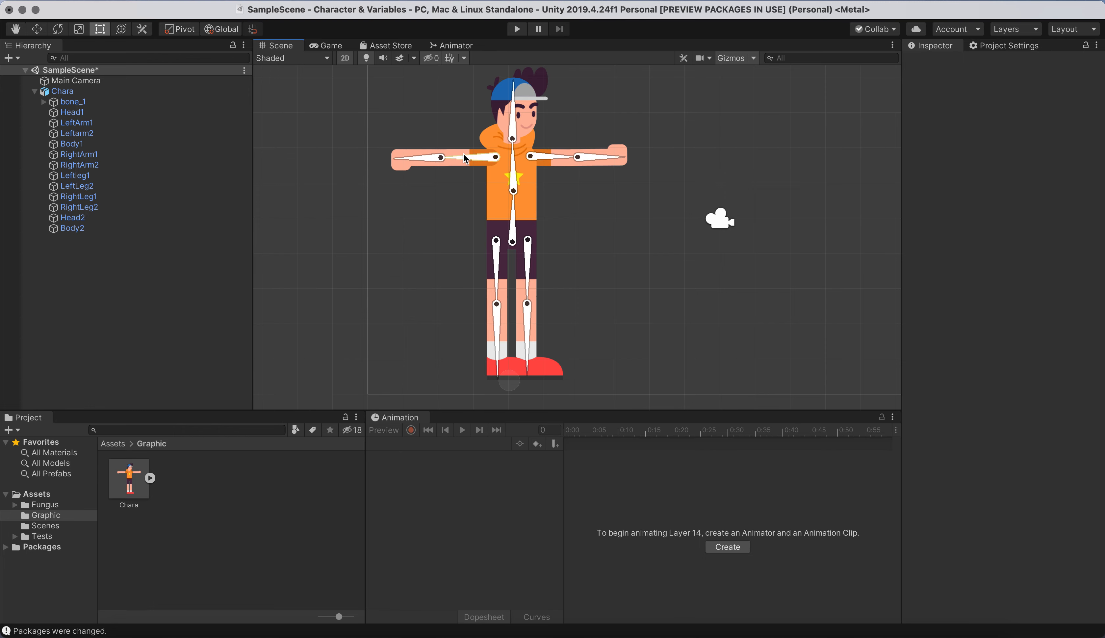
Test the rig by rotating the left arm bone bone_4 and the lower-leg bone bone_11, and undo the rotations
{"action": "left_click", "coordinate": [463, 153]}
{"action": "mouse_move", "coordinate": [425, 157]}
{"action": "left_mouse_down"}
{"action": "mouse_move", "coordinate": [436, 204]}
{"action": "mouse_move", "coordinate": [412, 163]}
{"action": "mouse_move", "coordinate": [452, 168]}
{"action": "mouse_move", "coordinate": [485, 203]}
{"action": "mouse_move", "coordinate": [439, 115]}
{"action": "mouse_move", "coordinate": [444, 164]}
{"action": "left_mouse_up"}
{"action": "left_click", "coordinate": [452, 160]}
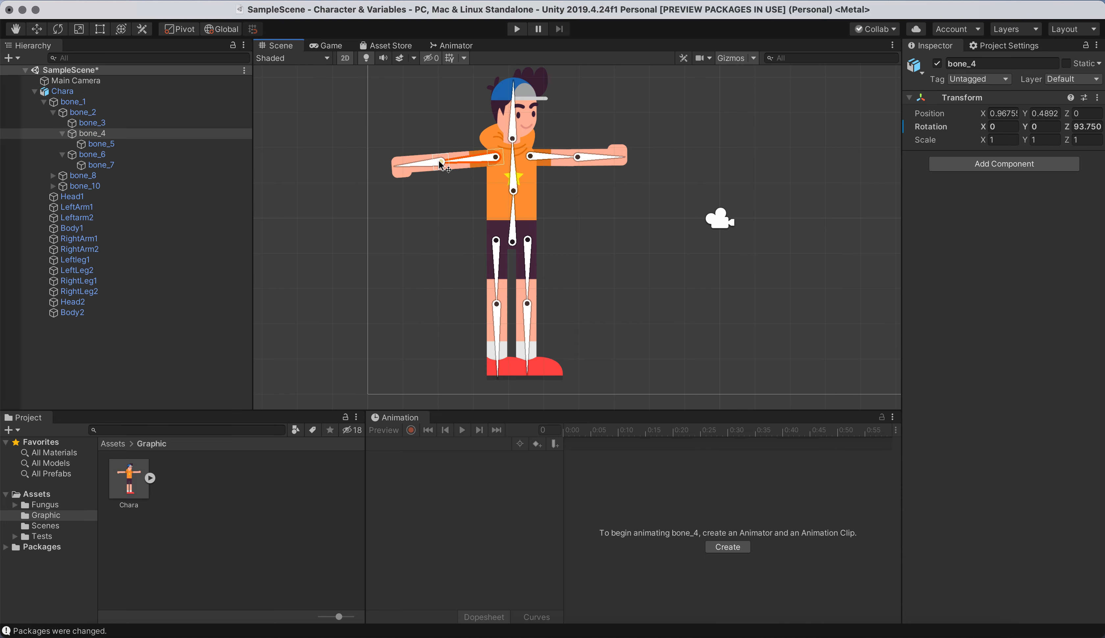
{"action": "left_click", "coordinate": [445, 165]}
{"action": "mouse_move", "coordinate": [525, 323]}
{"action": "left_mouse_down"}
{"action": "mouse_move", "coordinate": [585, 280]}
{"action": "mouse_move", "coordinate": [561, 338]}
{"action": "mouse_move", "coordinate": [509, 335]}
{"action": "mouse_move", "coordinate": [529, 331]}
{"action": "left_mouse_up"}
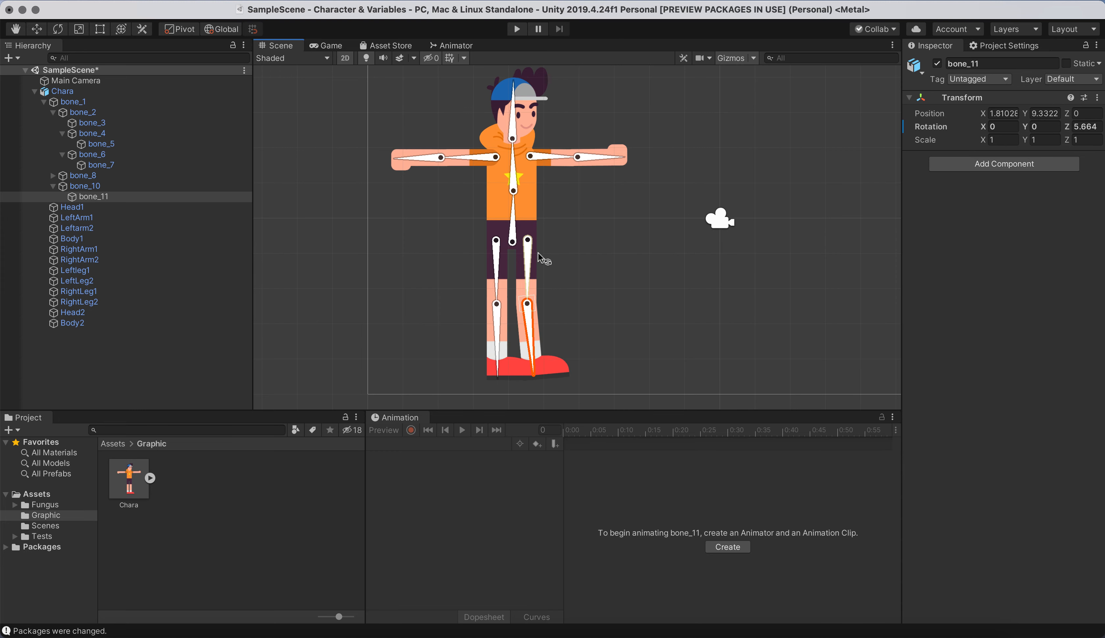
{"action": "key", "text": "super+z"}
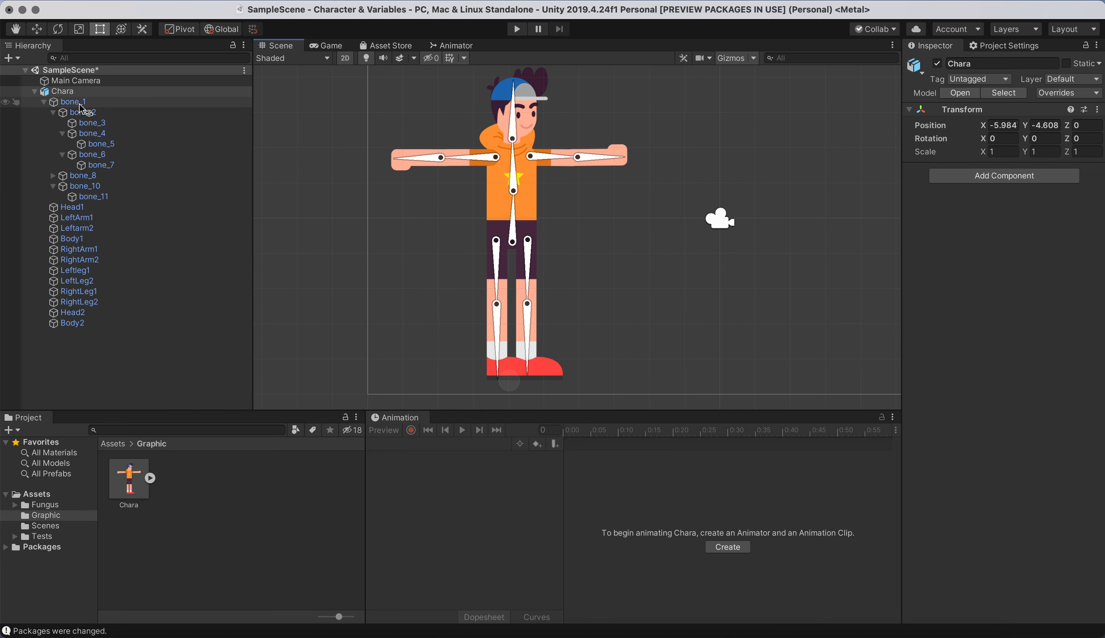
Add an IK Manager 2D component to the Chara object
{"action": "left_click", "coordinate": [64, 92]}
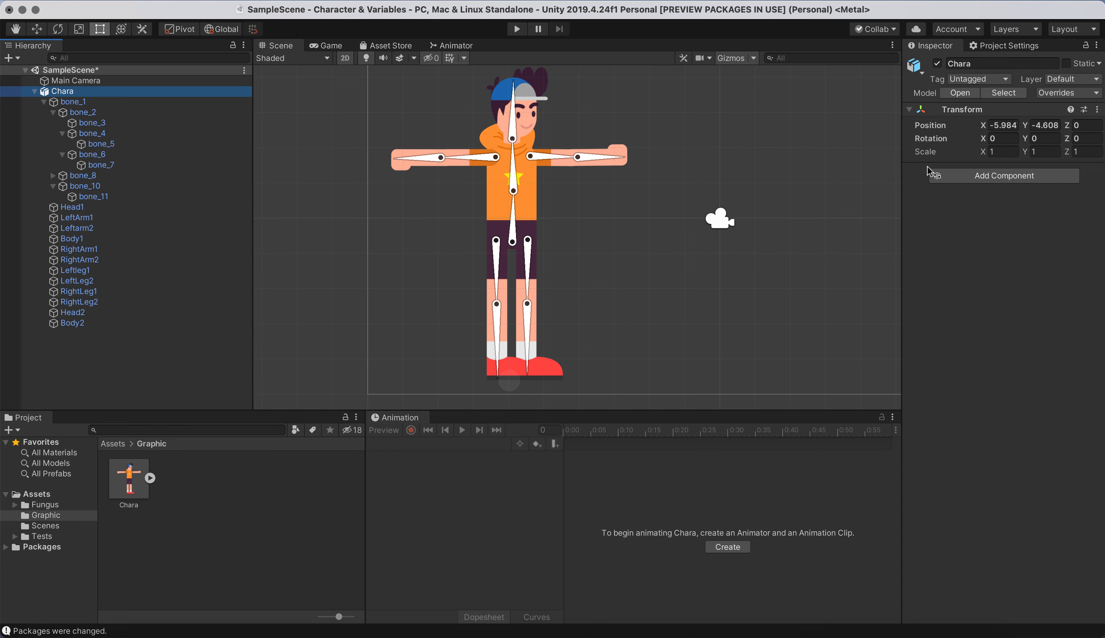
{"action": "left_click", "coordinate": [1001, 175]}
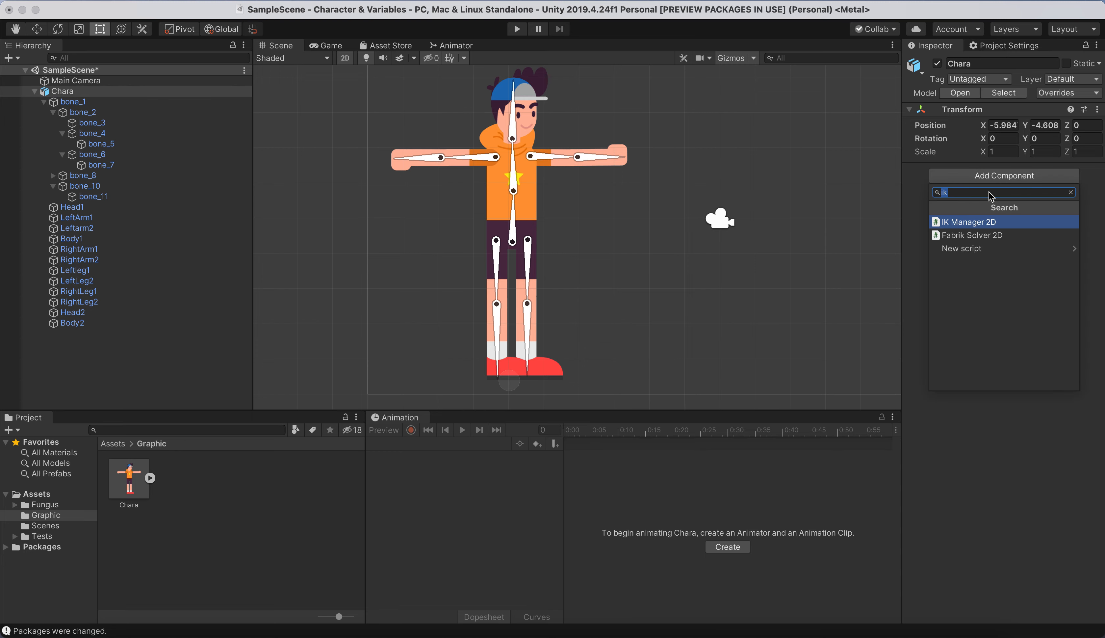
{"action": "key", "text": "BackSpace"}
{"action": "key", "text": "BackSpace"}
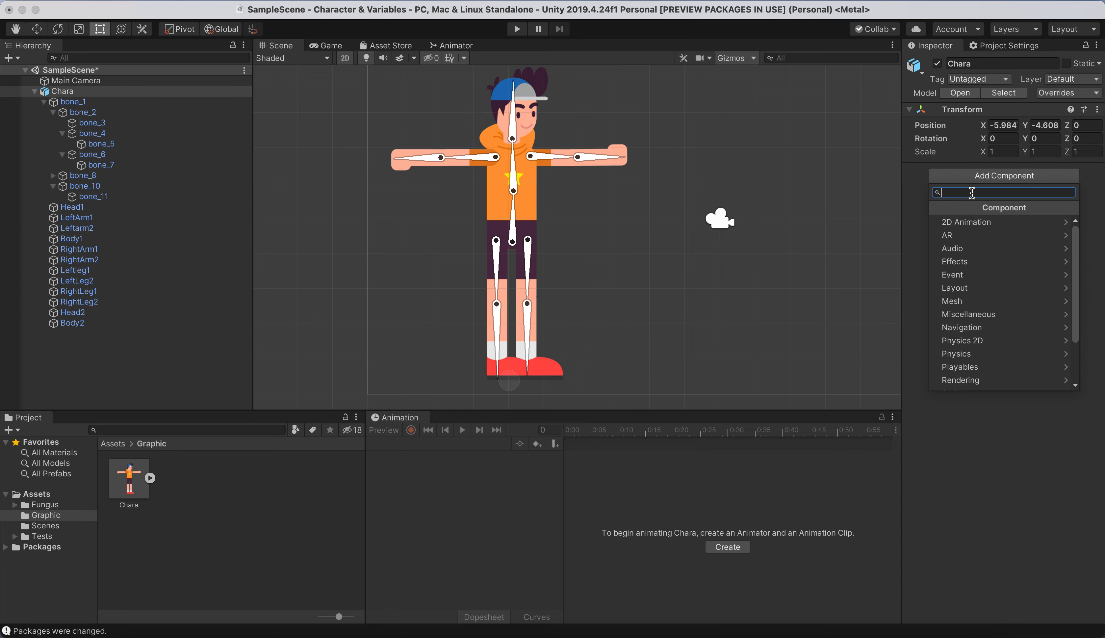
{"action": "type", "text": "ik"}
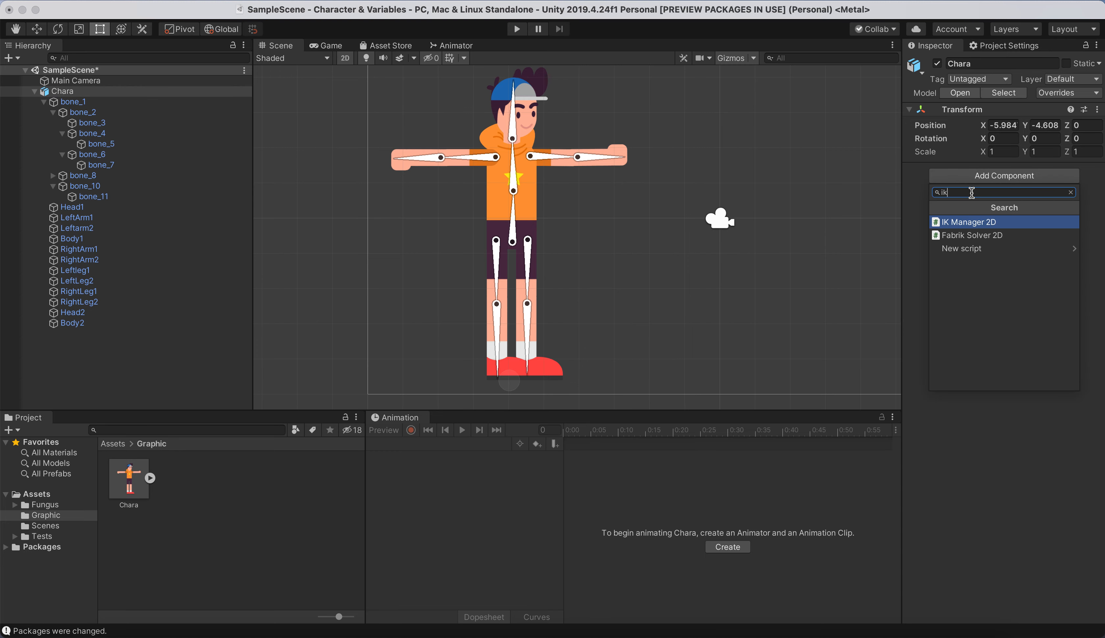
{"action": "left_click", "coordinate": [974, 222]}
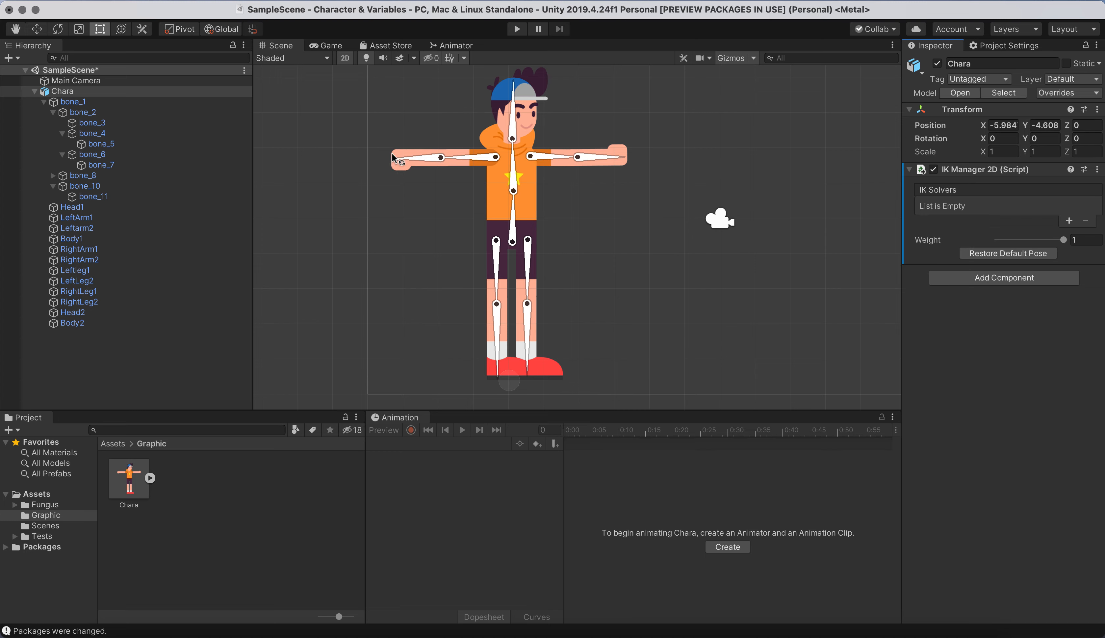
Add a Limb solver to Chara's IK Manager 2D, name it LeftArm Solver, and select it
{"action": "left_click", "coordinate": [1070, 221]}
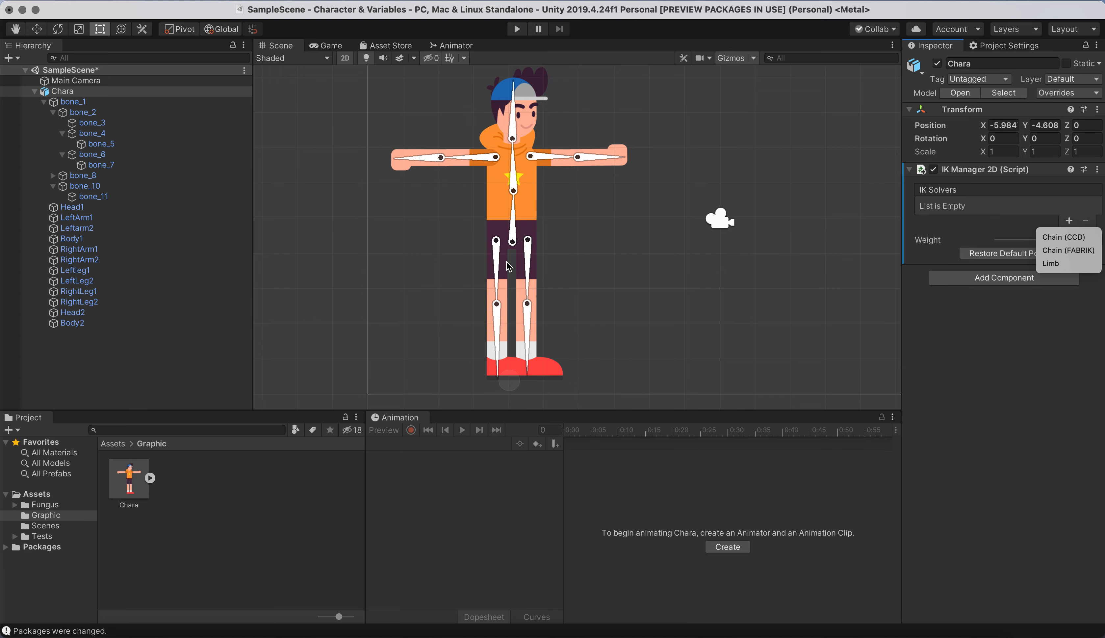
{"action": "left_click", "coordinate": [1056, 262]}
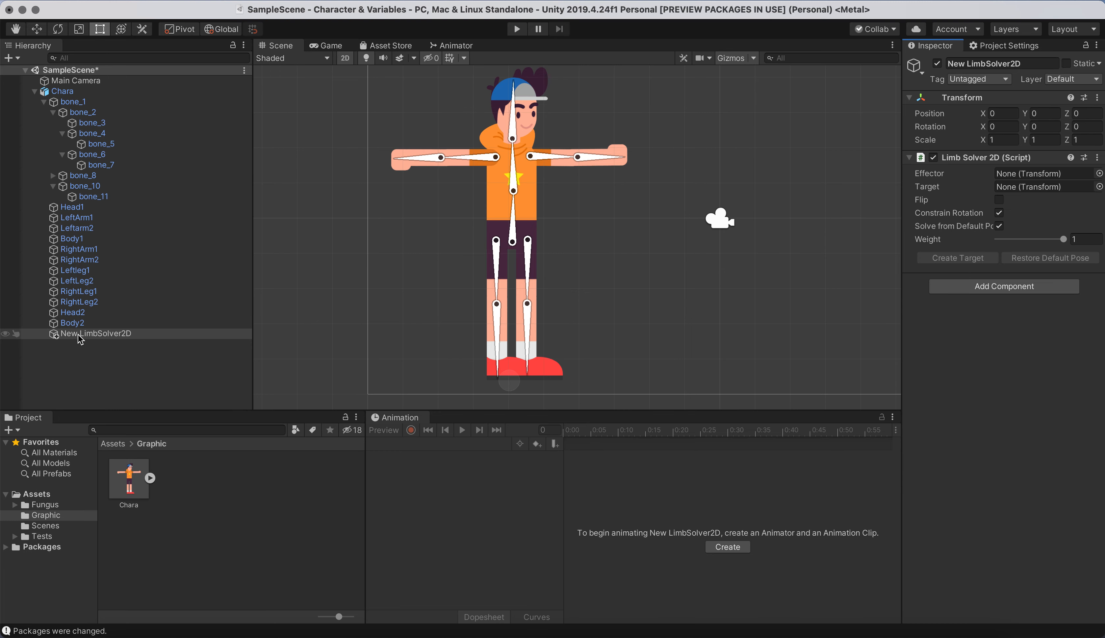
{"action": "left_click", "coordinate": [1037, 63]}
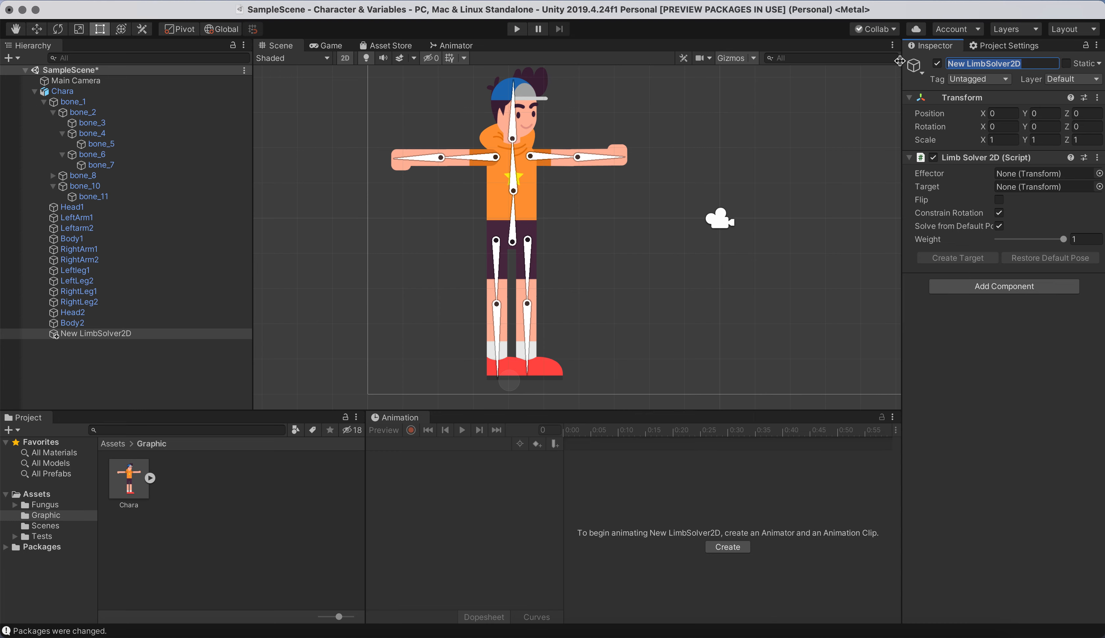
{"action": "type", "text": "Lef"}
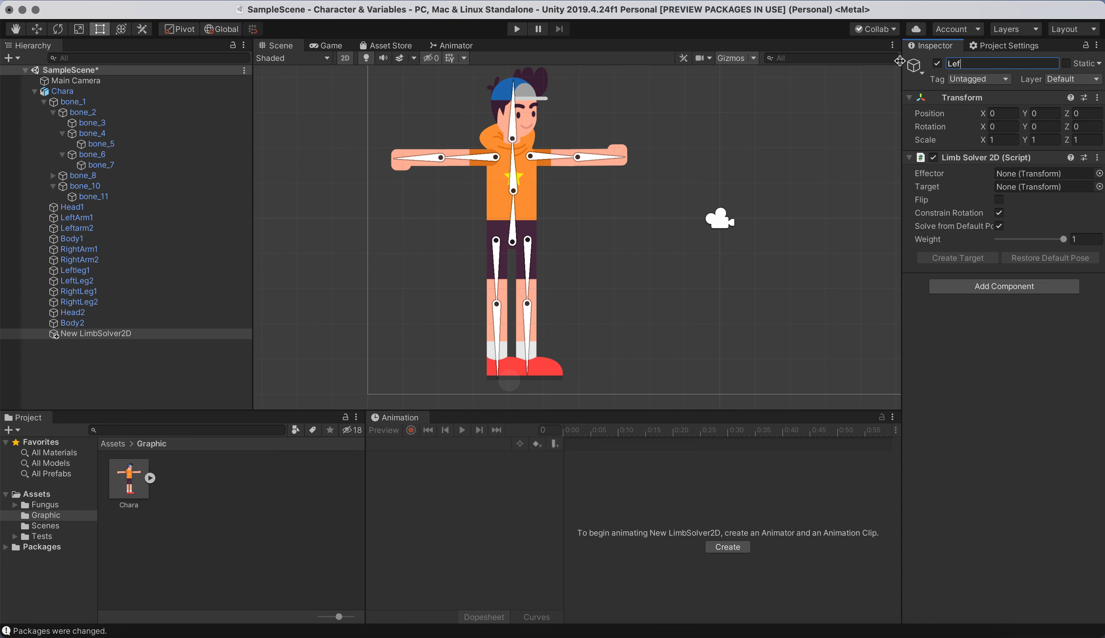
{"action": "type", "text": "tArm Solver"}
{"action": "key", "text": "Return"}
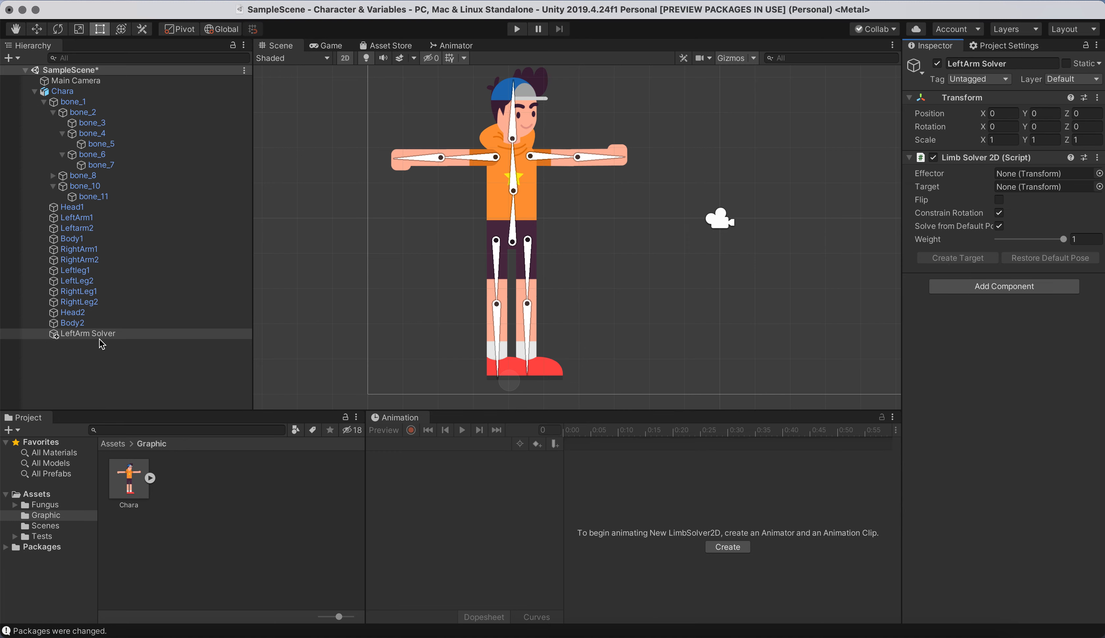
{"action": "left_click", "coordinate": [113, 333]}
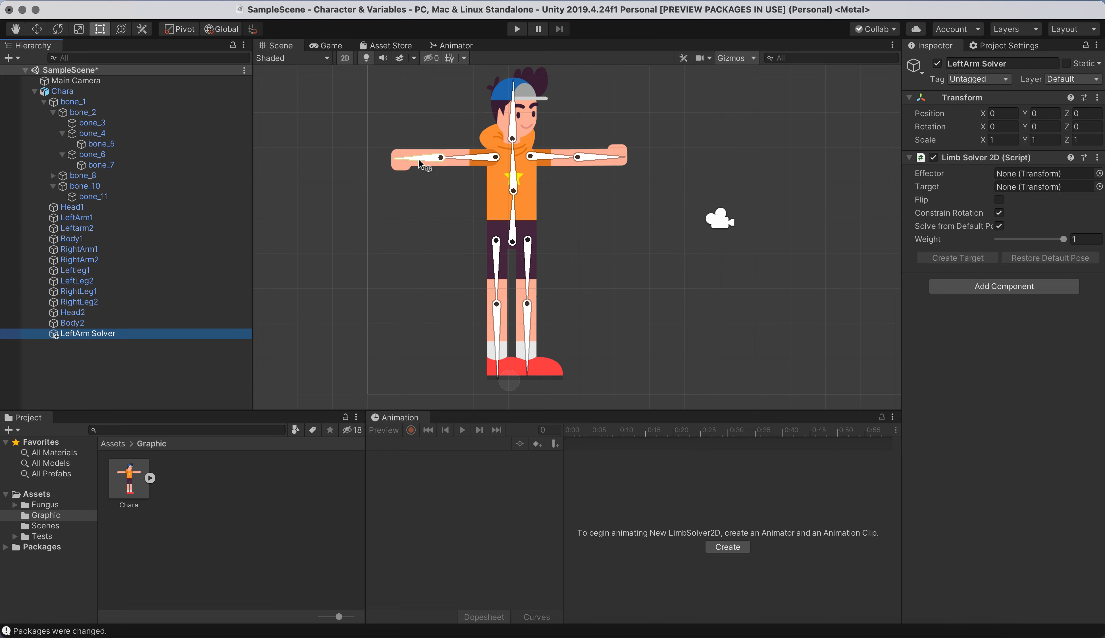
Add an empty child object to bone_5, the forearm bone of Chara's left arm
{"action": "left_click_drag", "start_coordinate": [405, 161], "coordinate": [425, 155]}
{"action": "left_click", "coordinate": [401, 159]}
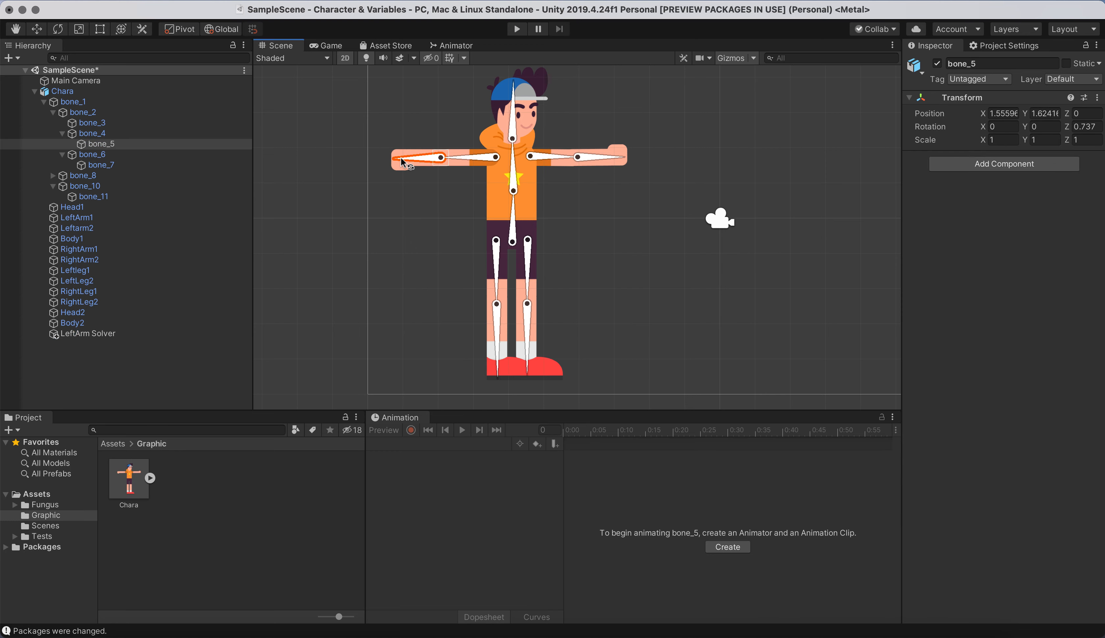
{"action": "right_click", "coordinate": [101, 146]}
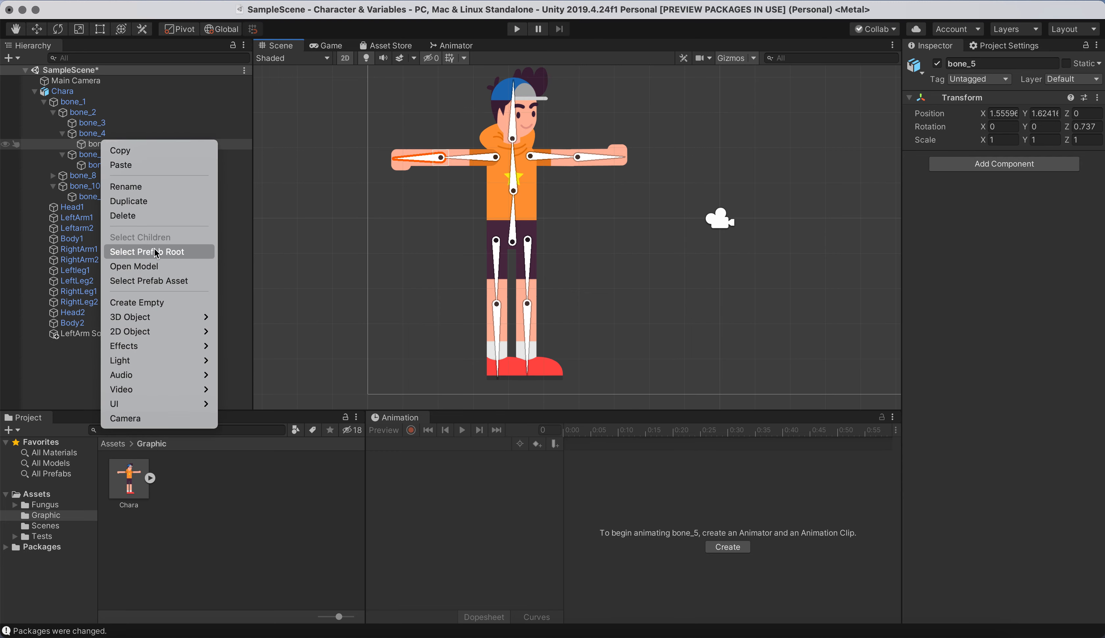
{"action": "left_click", "coordinate": [161, 303]}
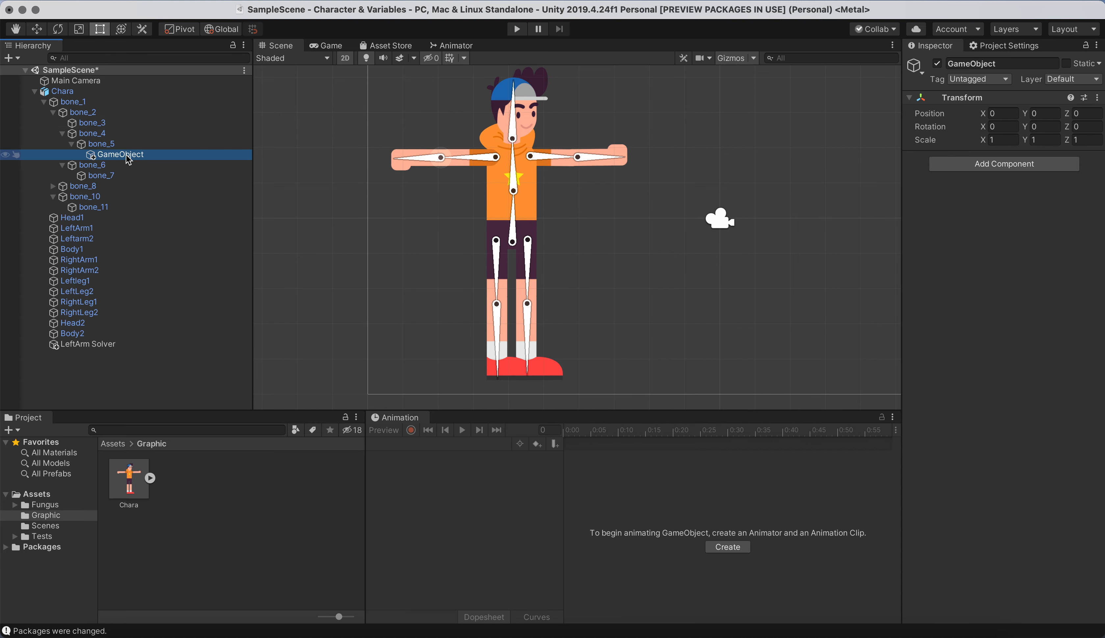
Name bone_5's empty child Leftarm Effector and move it to the hand's tip, at about X 1.57, Y 0.11
{"action": "left_click", "coordinate": [37, 30]}
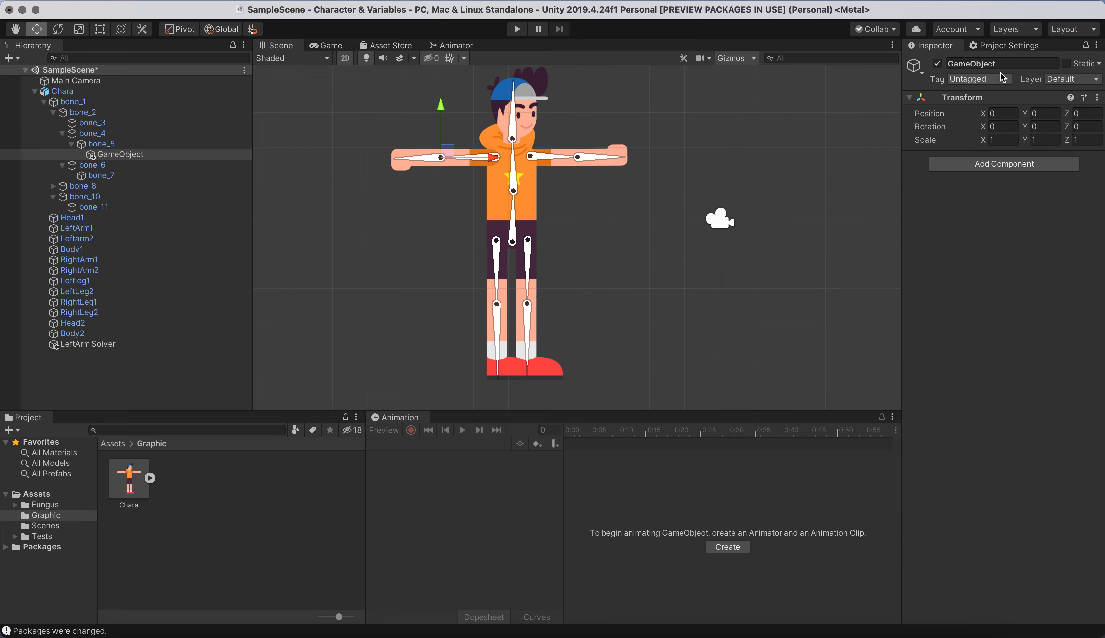
{"action": "left_click", "coordinate": [1003, 64]}
{"action": "type", "text": "Leftarm Eff"}
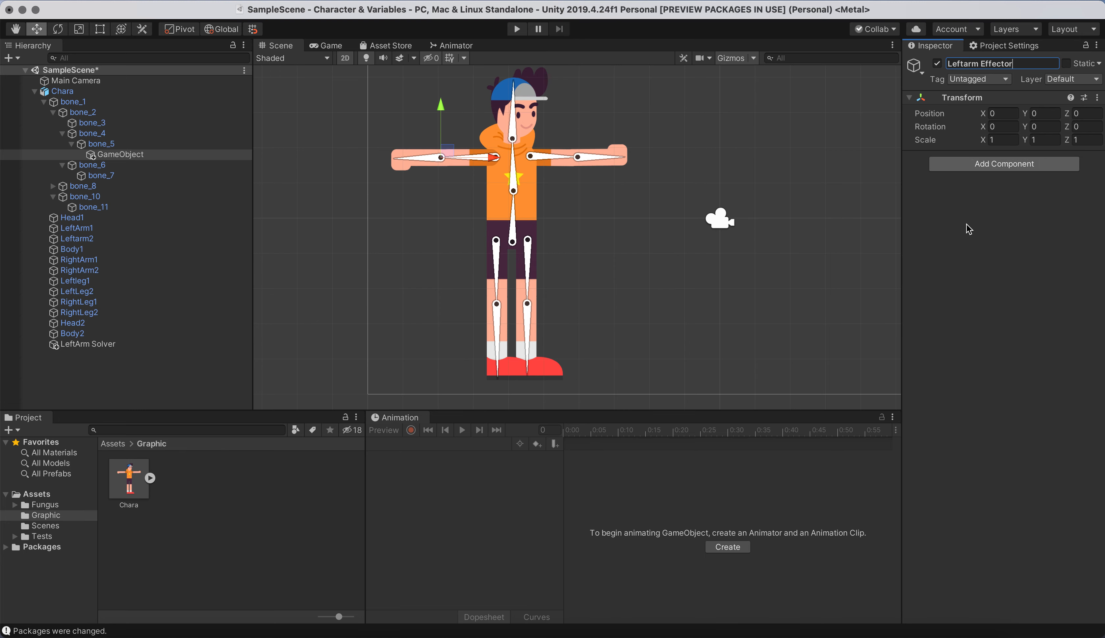
{"action": "left_click_drag", "start_coordinate": [451, 148], "coordinate": [397, 153]}
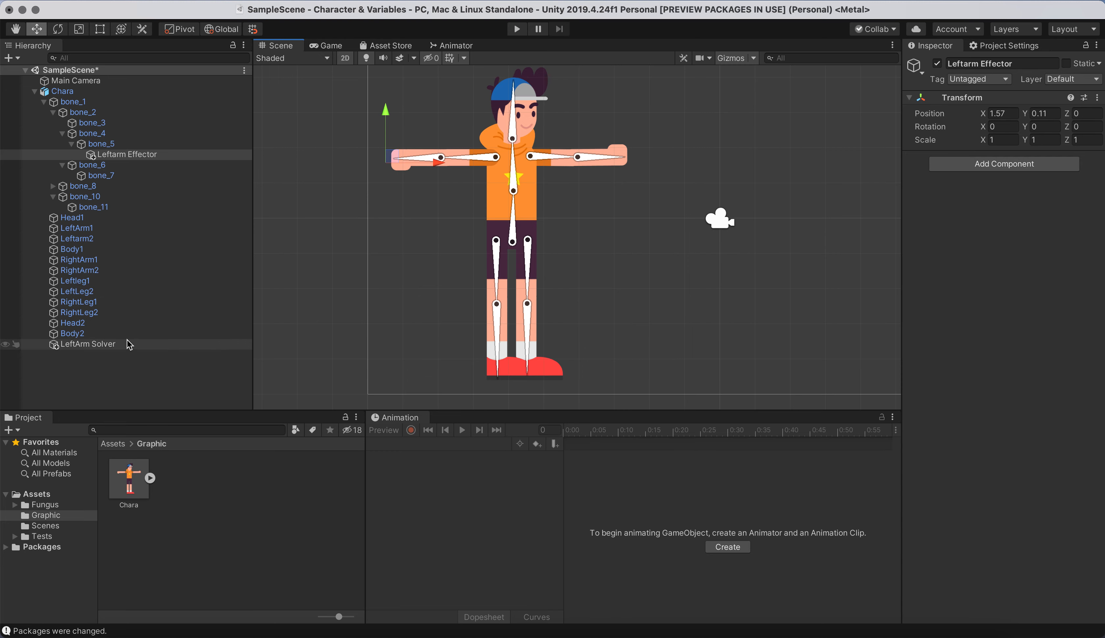
Assign Leftarm Effector as the effector of LeftArm Solver and create the solver's target
{"action": "left_click", "coordinate": [101, 345]}
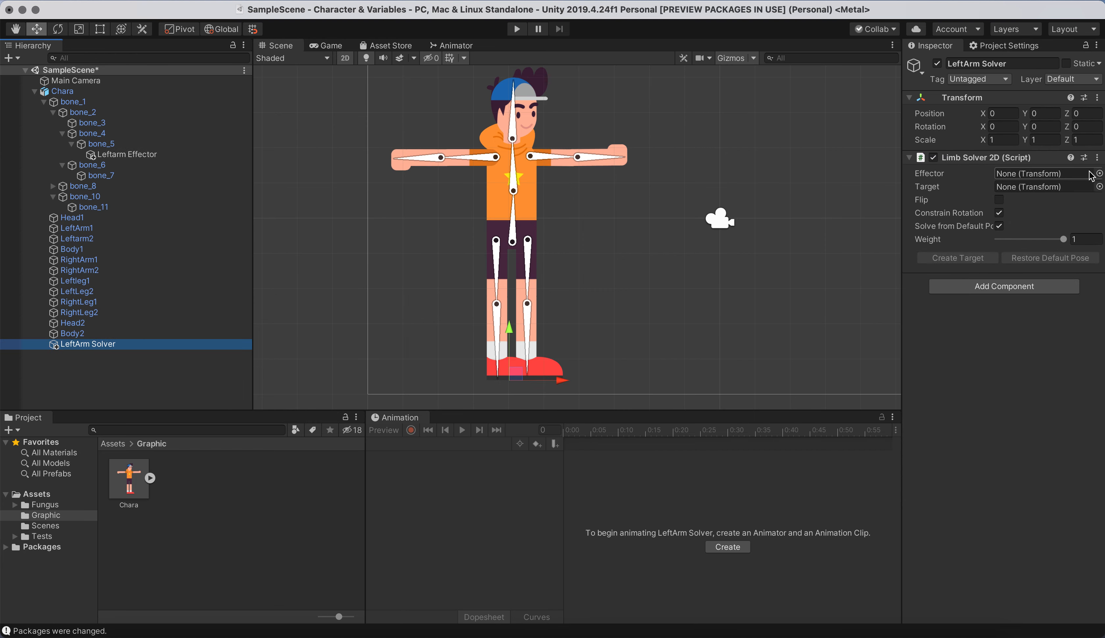
{"action": "left_click_drag", "start_coordinate": [127, 154], "coordinate": [1024, 174]}
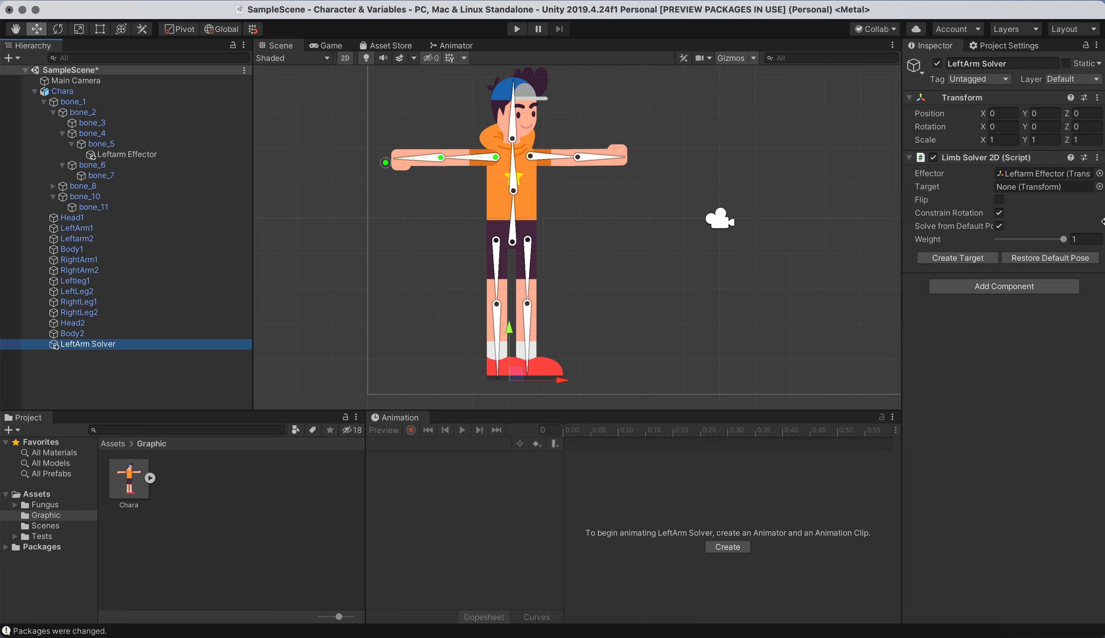
{"action": "left_click", "coordinate": [962, 260]}
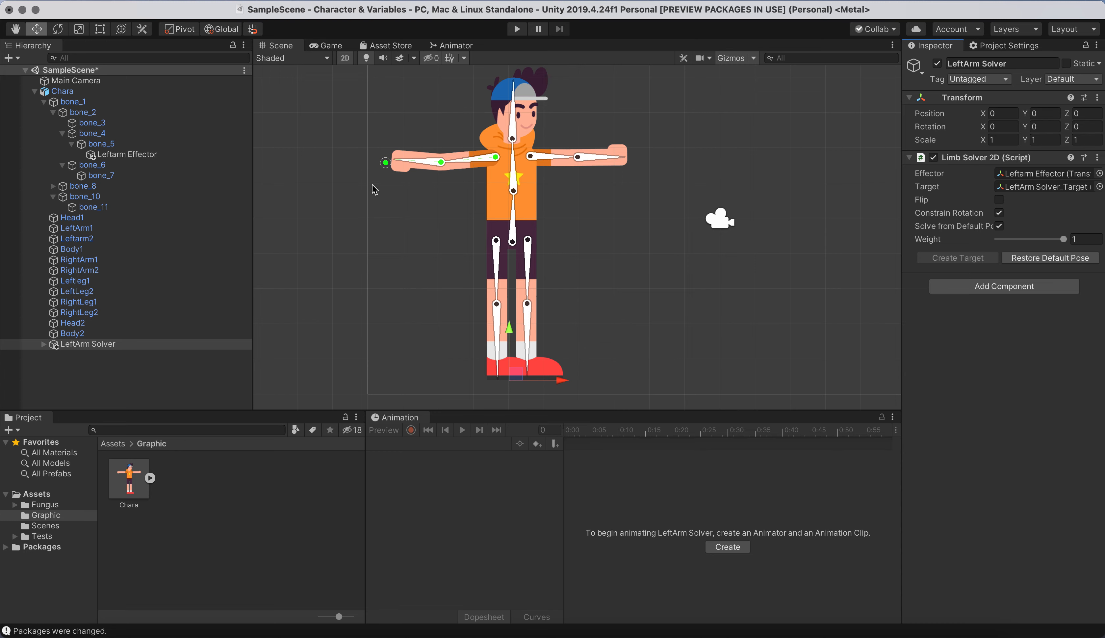
Test the left arm by moving its IK target, and enable Flip on LeftArm Solver
{"action": "left_click_drag", "start_coordinate": [387, 163], "coordinate": [339, 159]}
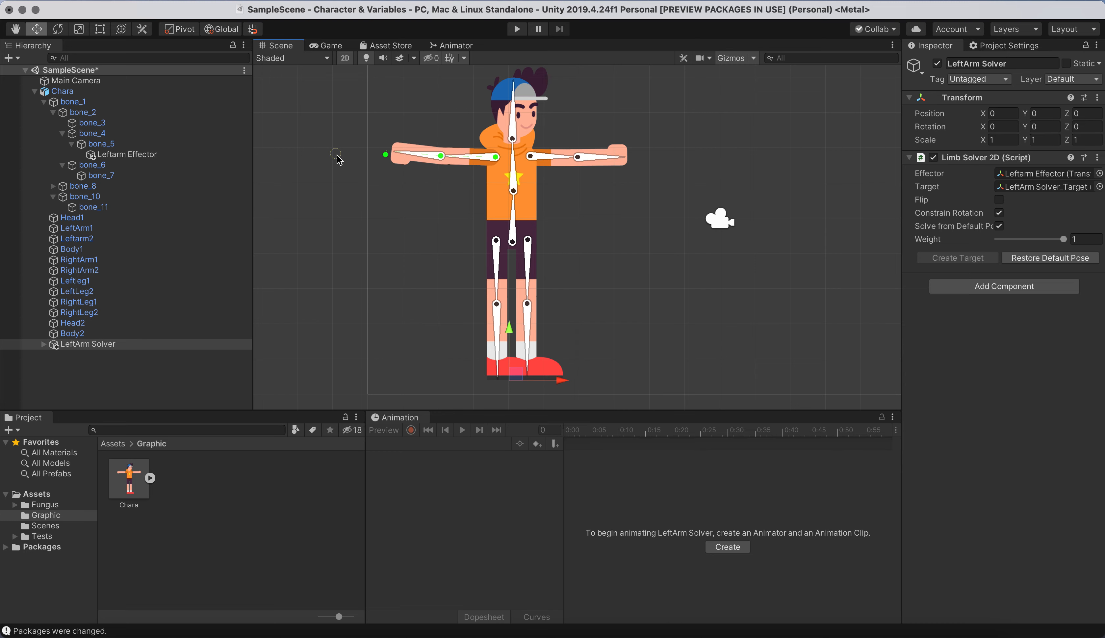
{"action": "left_click", "coordinate": [999, 201]}
{"action": "left_click", "coordinate": [391, 189]}
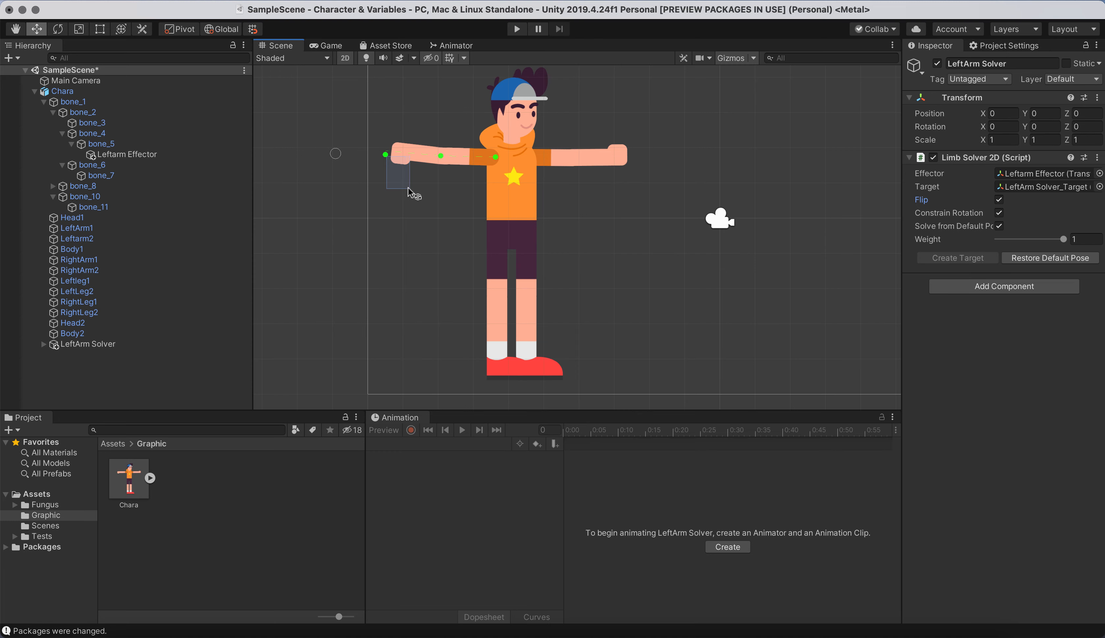
{"action": "left_click_drag", "start_coordinate": [408, 187], "coordinate": [387, 158]}
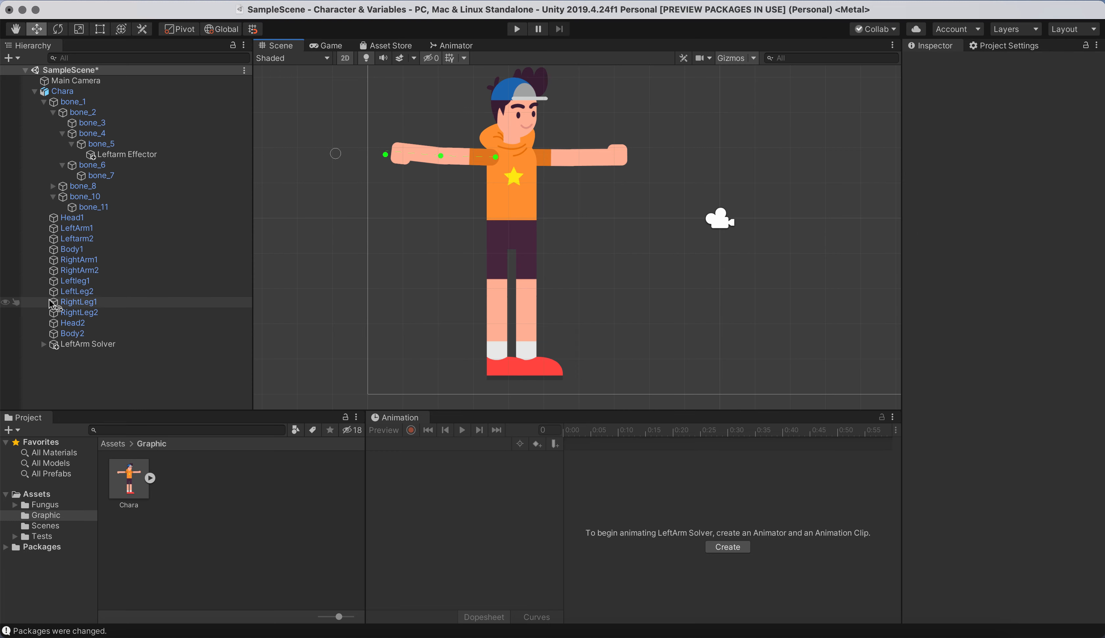
Select LeftArm Solver_Target and move it beside the left hand, to about X -3.76, Y 6.18
{"action": "left_click", "coordinate": [89, 344]}
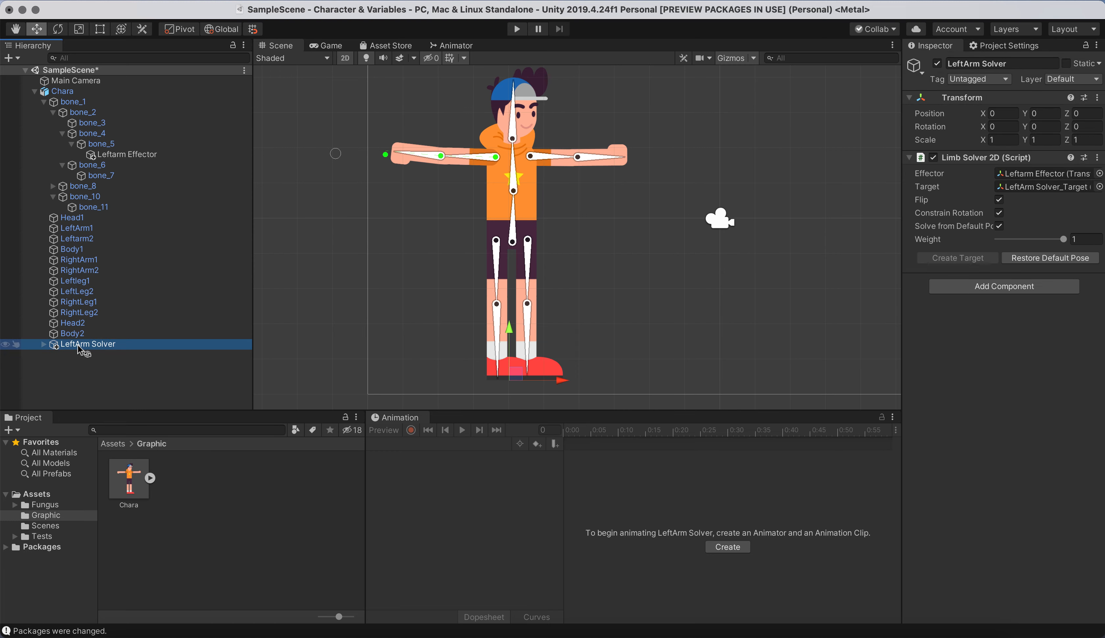
{"action": "left_click", "coordinate": [44, 344]}
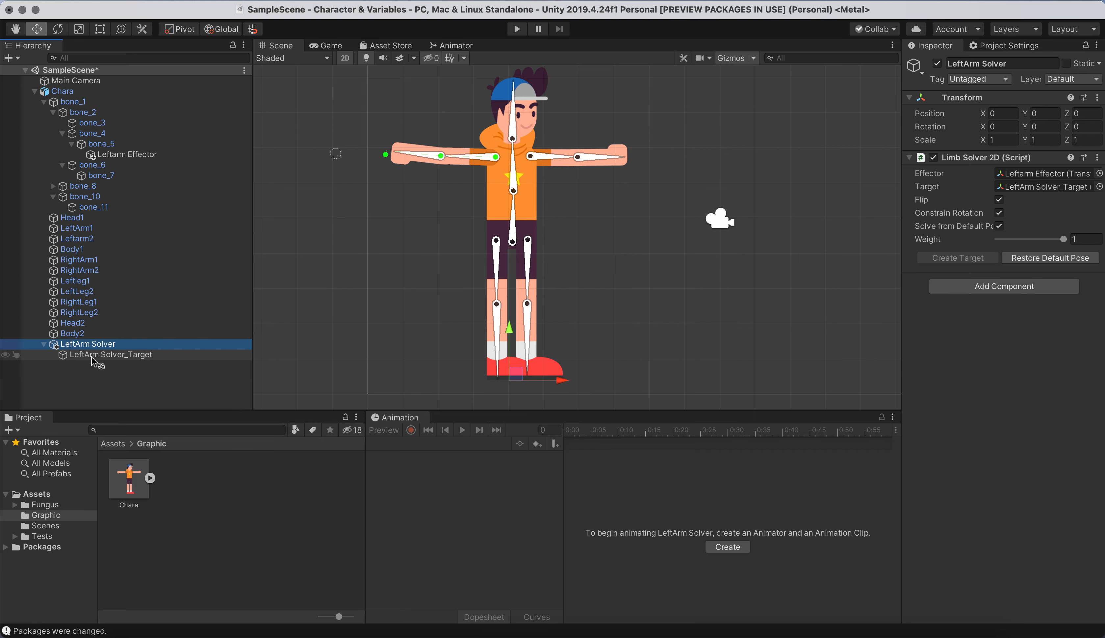
{"action": "left_click", "coordinate": [119, 353]}
{"action": "left_click", "coordinate": [345, 146]}
{"action": "mouse_move", "coordinate": [345, 146]}
{"action": "left_mouse_down"}
{"action": "mouse_move", "coordinate": [455, 189]}
{"action": "mouse_move", "coordinate": [428, 206]}
{"action": "mouse_move", "coordinate": [456, 219]}
{"action": "mouse_move", "coordinate": [524, 218]}
{"action": "mouse_move", "coordinate": [504, 217]}
{"action": "mouse_move", "coordinate": [460, 180]}
{"action": "mouse_move", "coordinate": [577, 177]}
{"action": "mouse_move", "coordinate": [574, 112]}
{"action": "mouse_move", "coordinate": [395, 194]}
{"action": "mouse_move", "coordinate": [342, 193]}
{"action": "mouse_move", "coordinate": [336, 151]}
{"action": "left_mouse_up"}
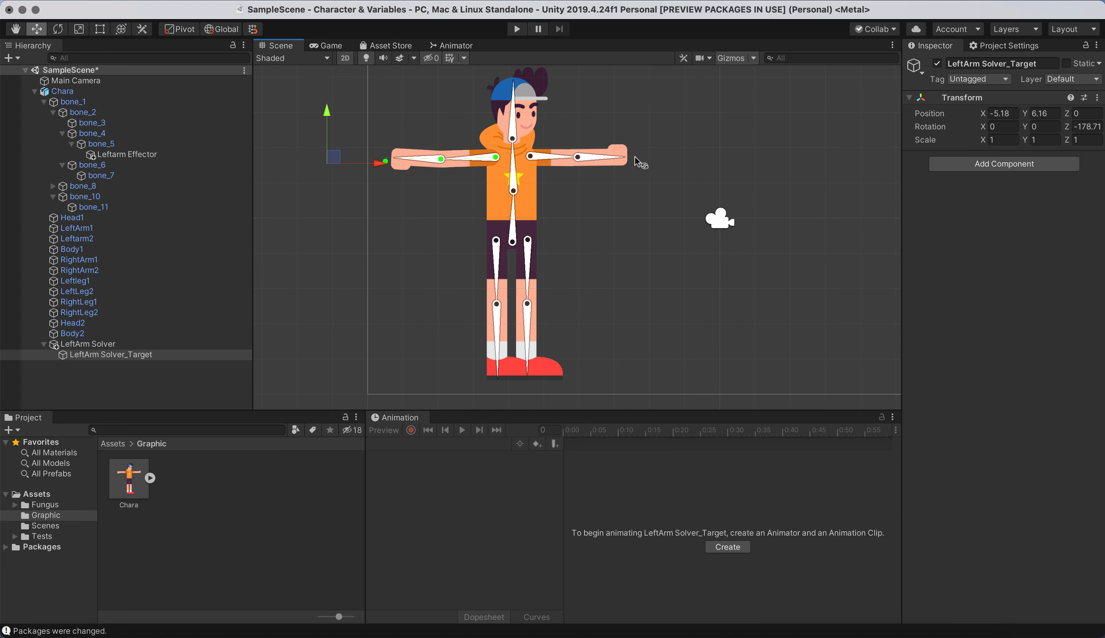
{"action": "left_click_drag", "start_coordinate": [340, 156], "coordinate": [385, 156]}
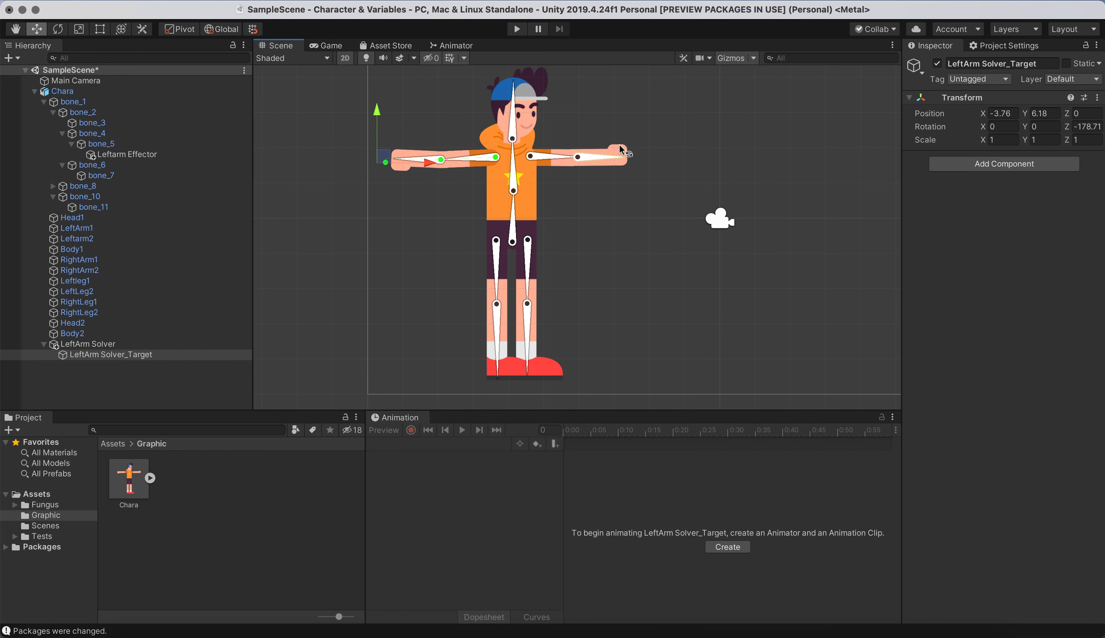
Add a second Limb solver to Chara's IK Manager 2D and name it RightArm Solver
{"action": "left_click", "coordinate": [61, 93]}
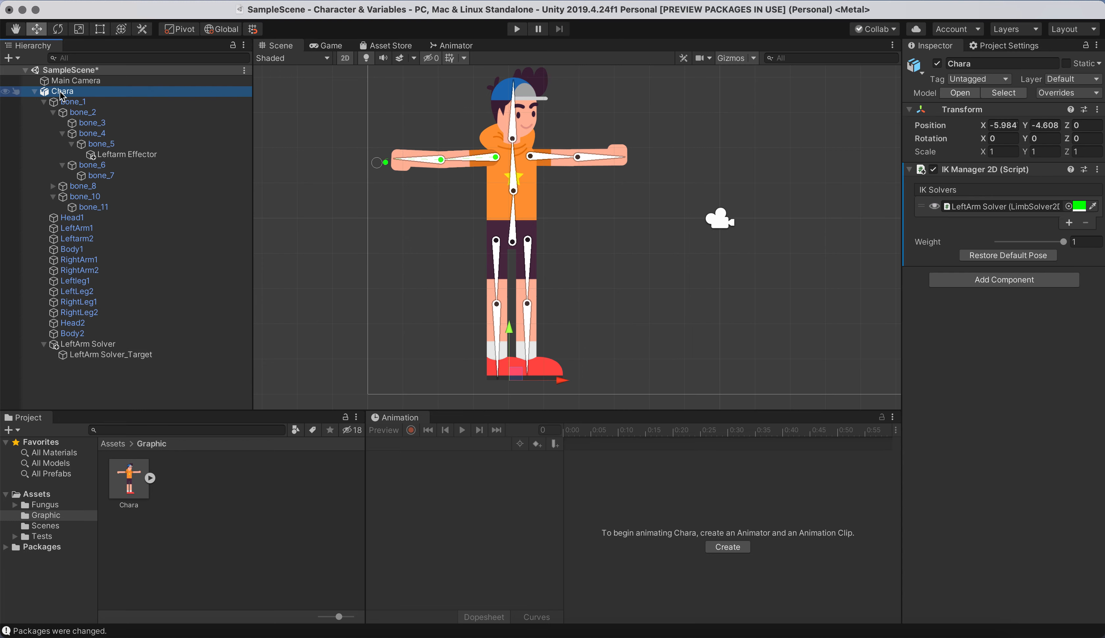
{"action": "left_click", "coordinate": [1069, 223]}
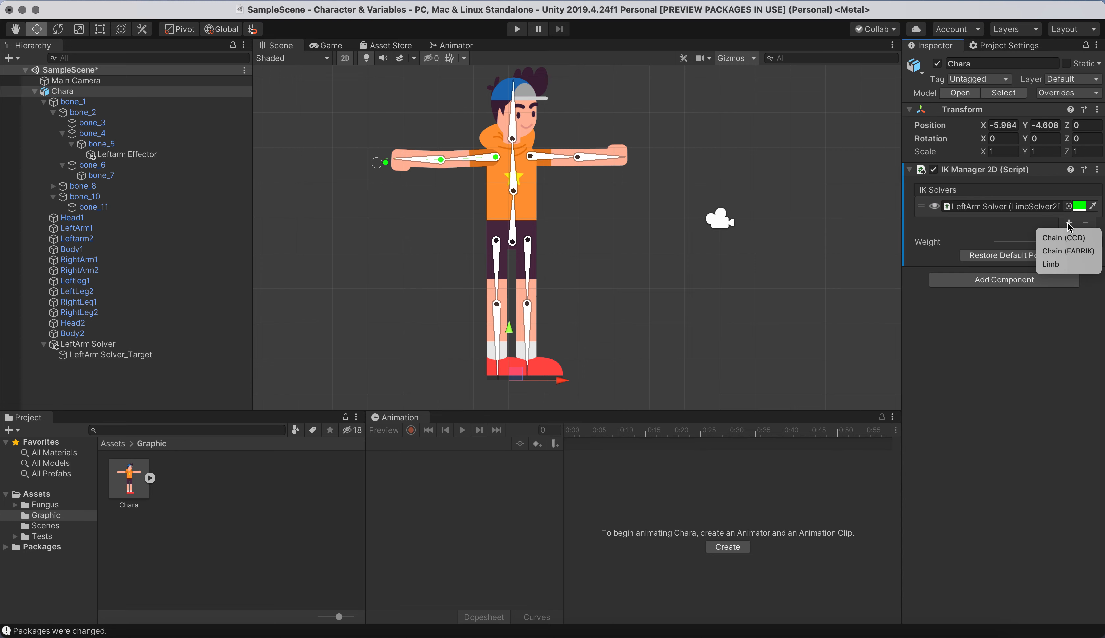
{"action": "left_click", "coordinate": [1058, 263]}
{"action": "left_click", "coordinate": [993, 66]}
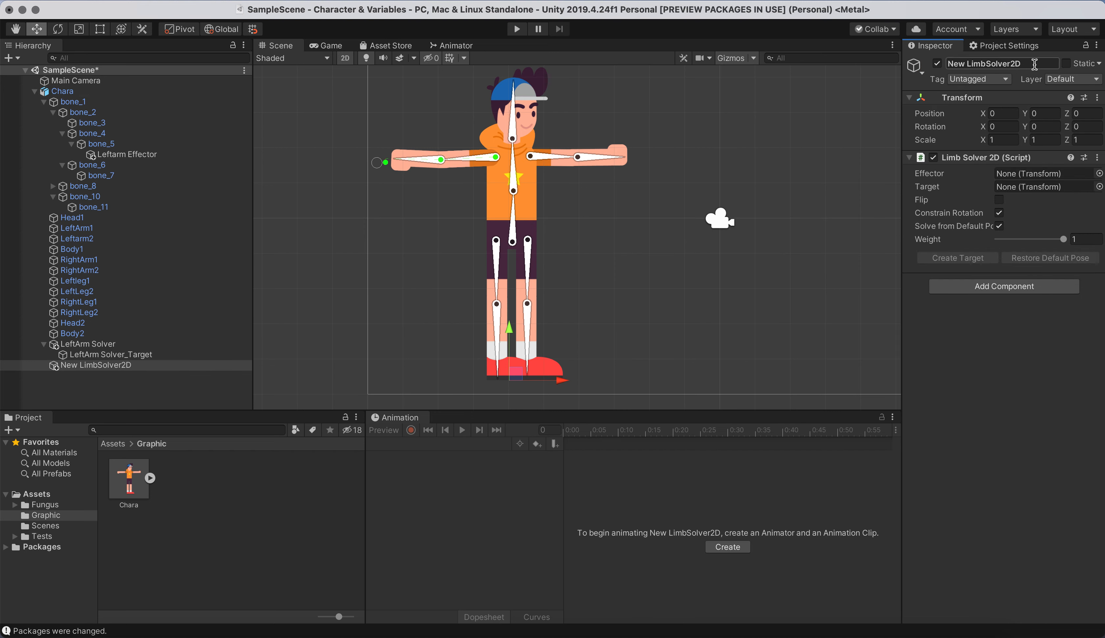
{"action": "type", "text": "RightArm Solver"}
{"action": "left_click", "coordinate": [1009, 377]}
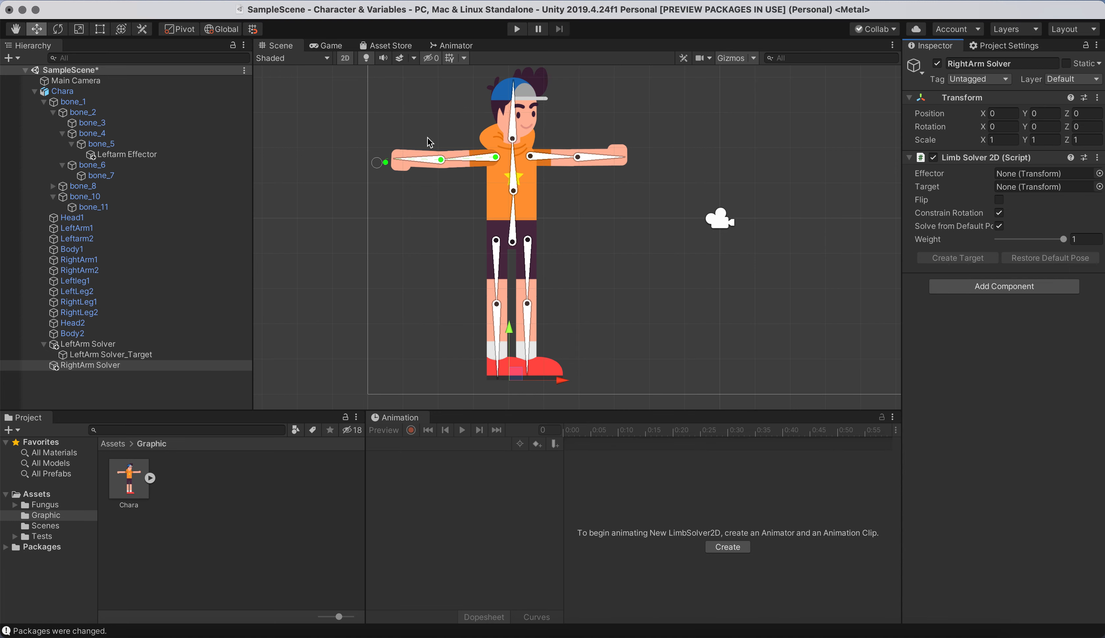
Add an empty child object to bone_7 and move it to the right hand's tip, at about X 1.4, Y -0.09
{"action": "left_click", "coordinate": [594, 156]}
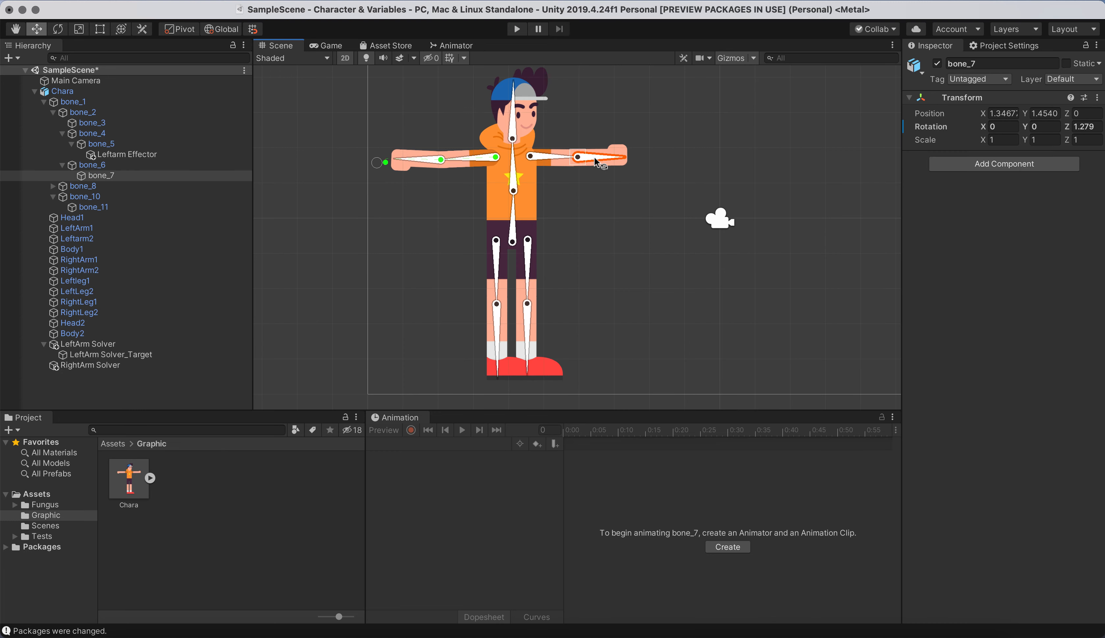
{"action": "right_click", "coordinate": [105, 176]}
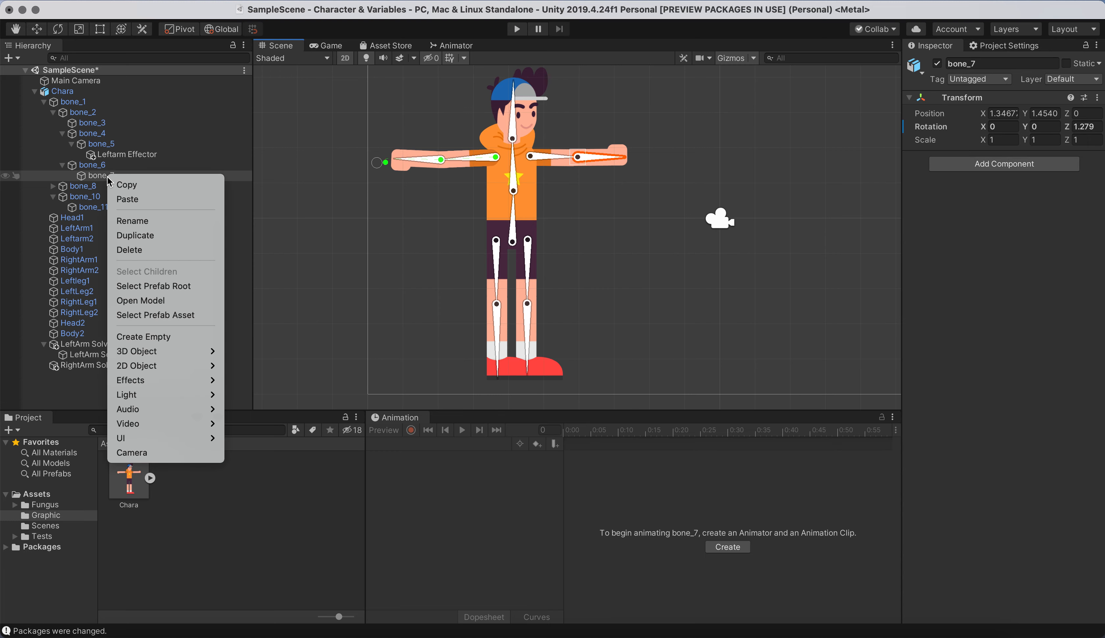
{"action": "left_click", "coordinate": [151, 335]}
{"action": "left_click_drag", "start_coordinate": [589, 146], "coordinate": [639, 149]}
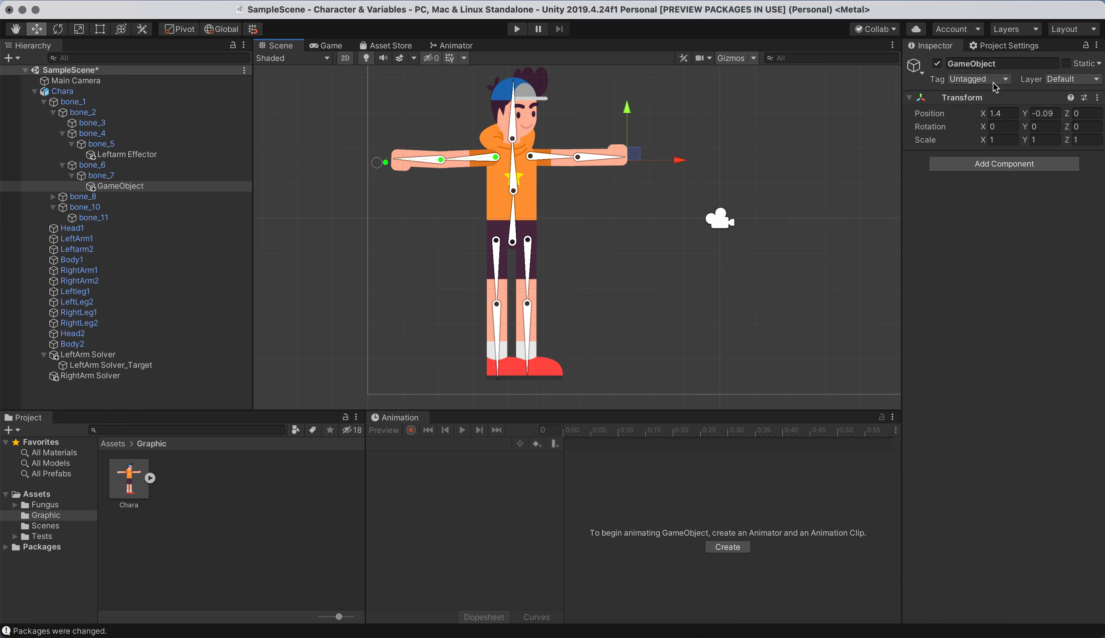
Rename bone_7's empty child object as RightArm Effector
{"action": "left_click", "coordinate": [1006, 63]}
{"action": "type", "text": "Righ"}
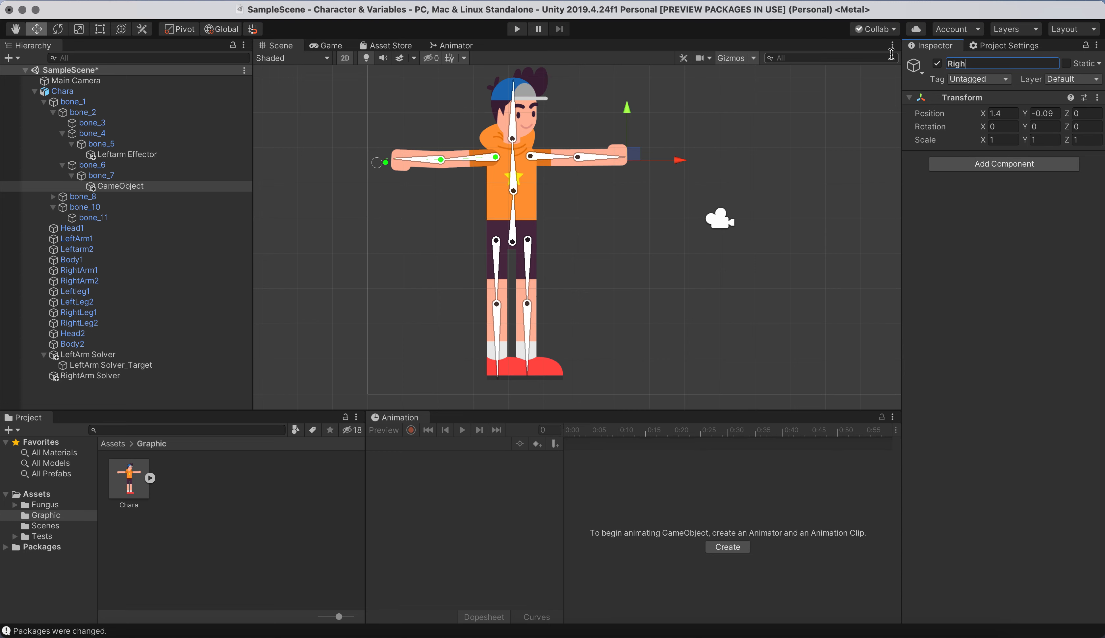
{"action": "type", "text": "tArm Effector"}
{"action": "key", "text": "Return"}
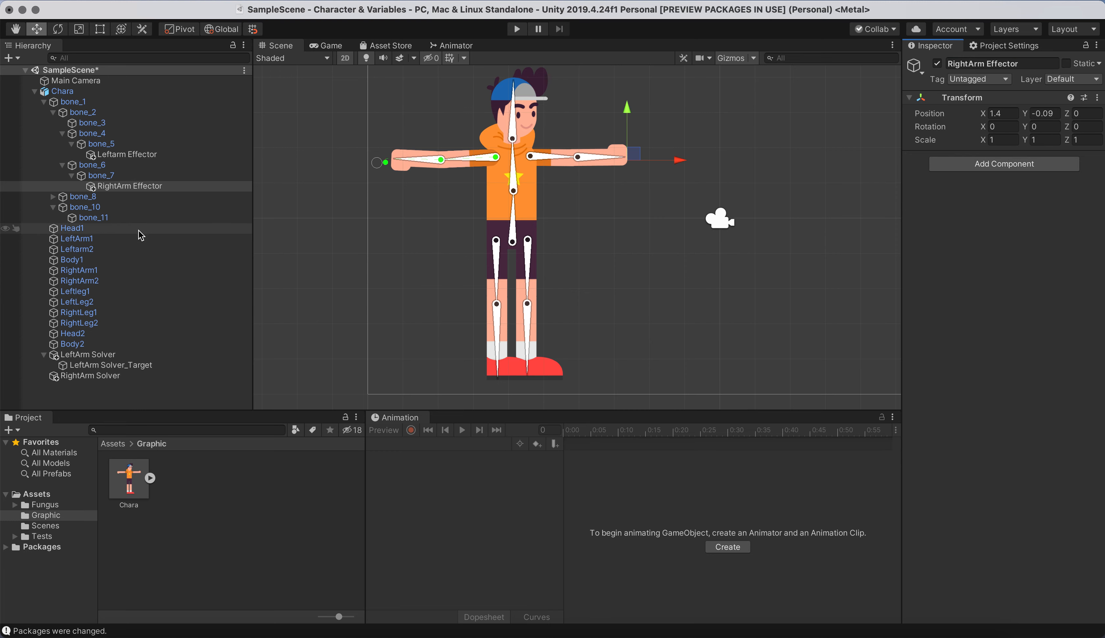
Assign RightArm Effector as the effector of RightArm Solver and create the solver's target
{"action": "left_click", "coordinate": [81, 377]}
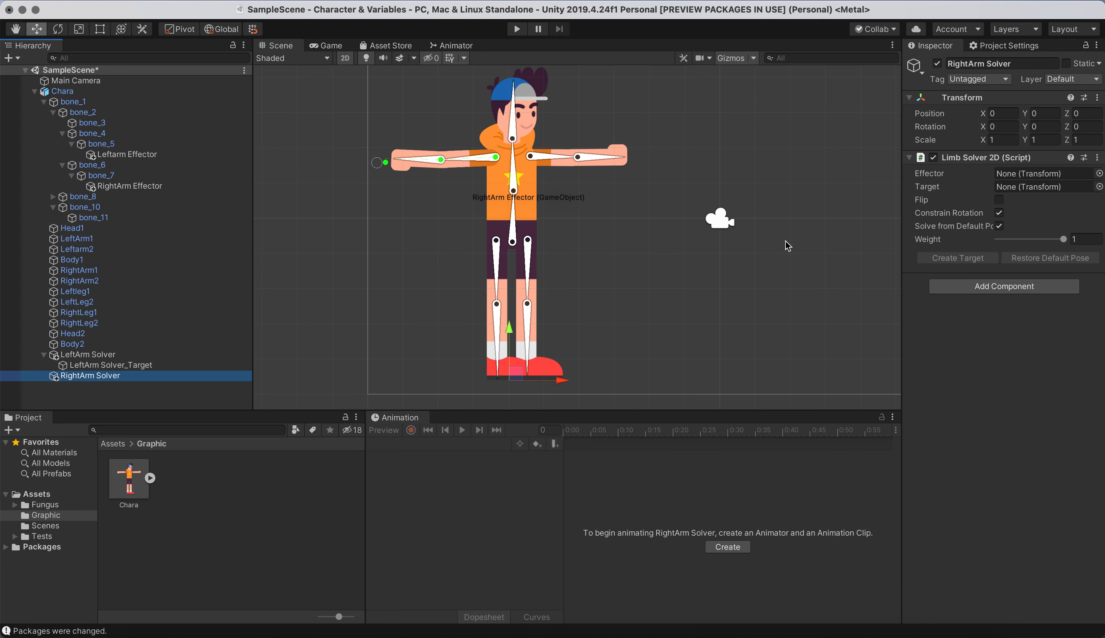
{"action": "left_click", "coordinate": [1040, 174]}
{"action": "left_click_drag", "start_coordinate": [1041, 173], "coordinate": [1040, 173]}
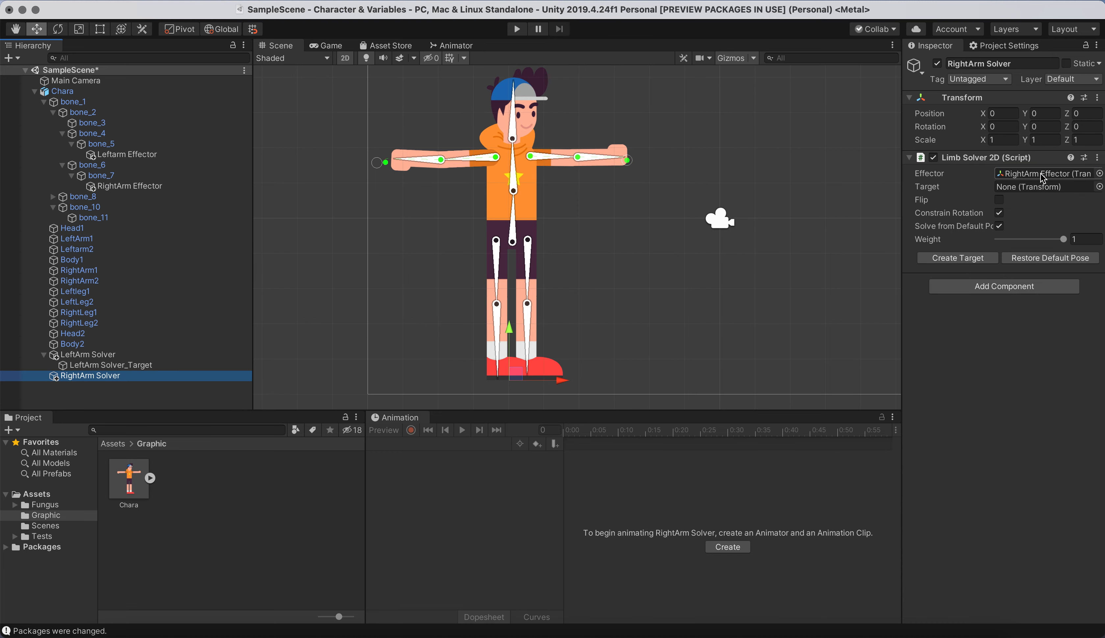
{"action": "left_click", "coordinate": [966, 260]}
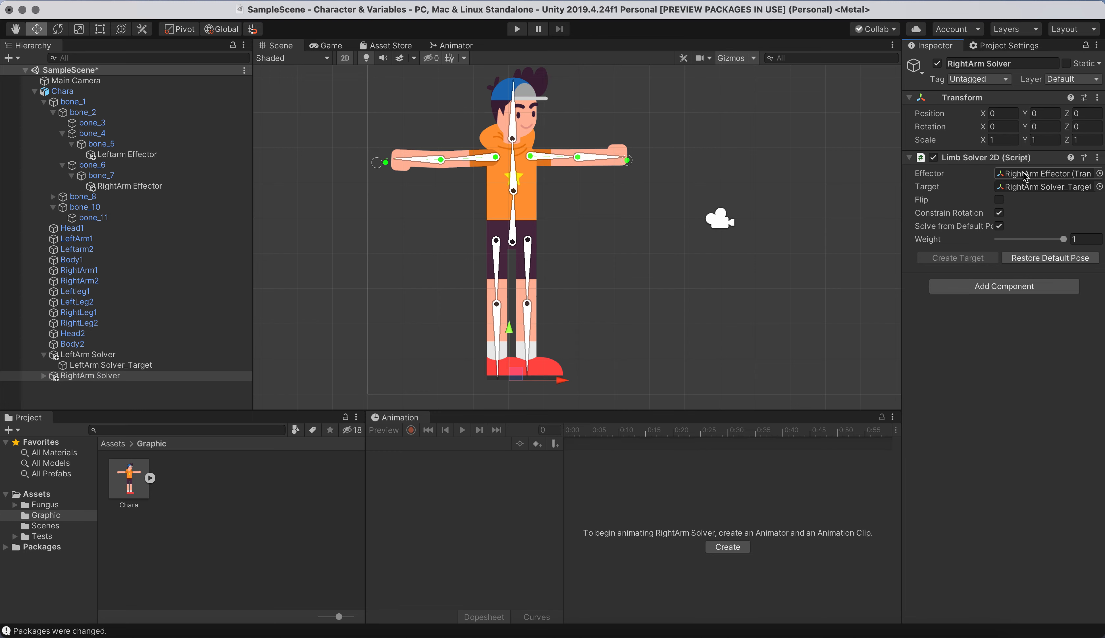
Enable Flip on RightArm Solver and pull its IK target outward beyond the right hand to straighten the arm
{"action": "mouse_move", "coordinate": [628, 162]}
{"action": "left_mouse_down"}
{"action": "mouse_move", "coordinate": [645, 151]}
{"action": "mouse_move", "coordinate": [639, 180]}
{"action": "mouse_move", "coordinate": [590, 167]}
{"action": "mouse_move", "coordinate": [568, 205]}
{"action": "mouse_move", "coordinate": [522, 205]}
{"action": "mouse_move", "coordinate": [680, 224]}
{"action": "mouse_move", "coordinate": [629, 170]}
{"action": "mouse_move", "coordinate": [633, 157]}
{"action": "left_mouse_up"}
{"action": "left_click", "coordinate": [998, 200]}
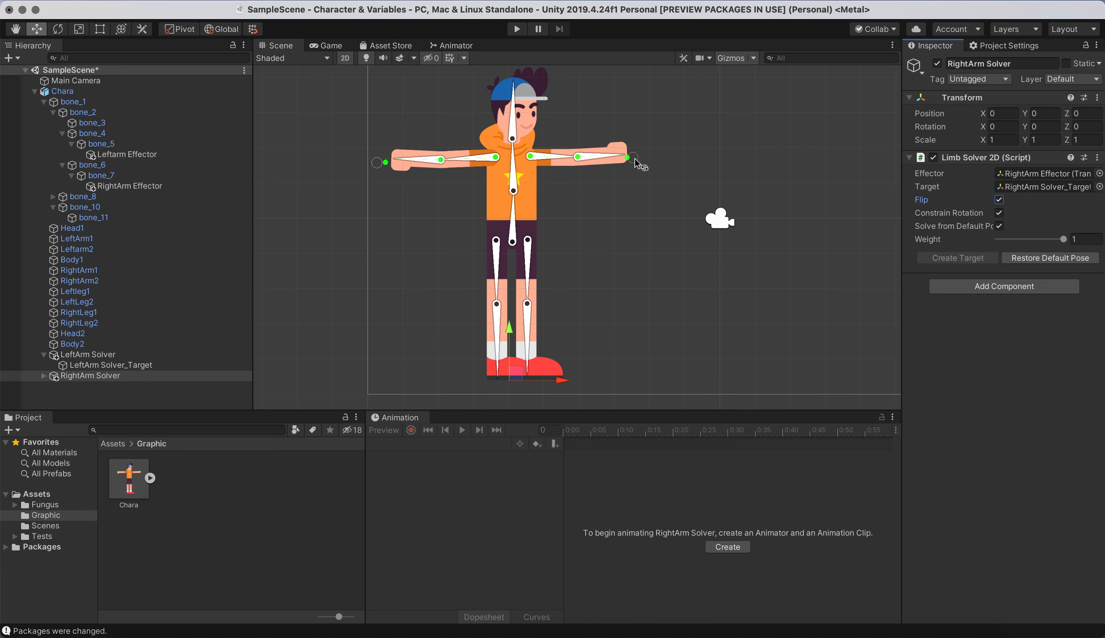
{"action": "left_click_drag", "start_coordinate": [635, 158], "coordinate": [664, 162]}
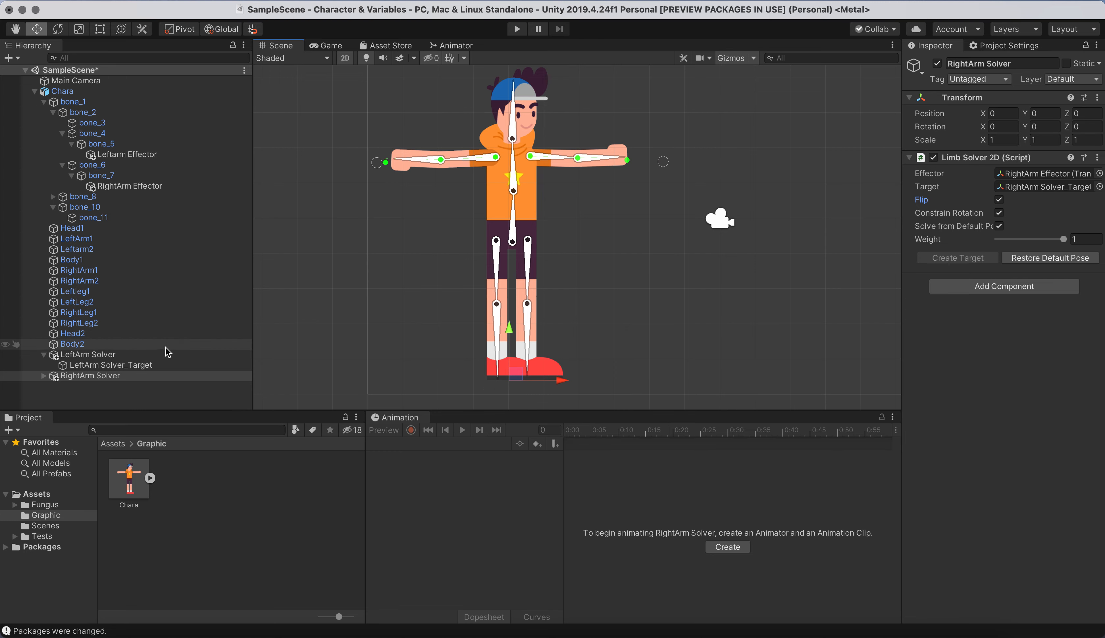
Add a third Limb solver to Chara's IK Manager 2D and name it LeftLeg Solver
{"action": "left_click", "coordinate": [66, 92]}
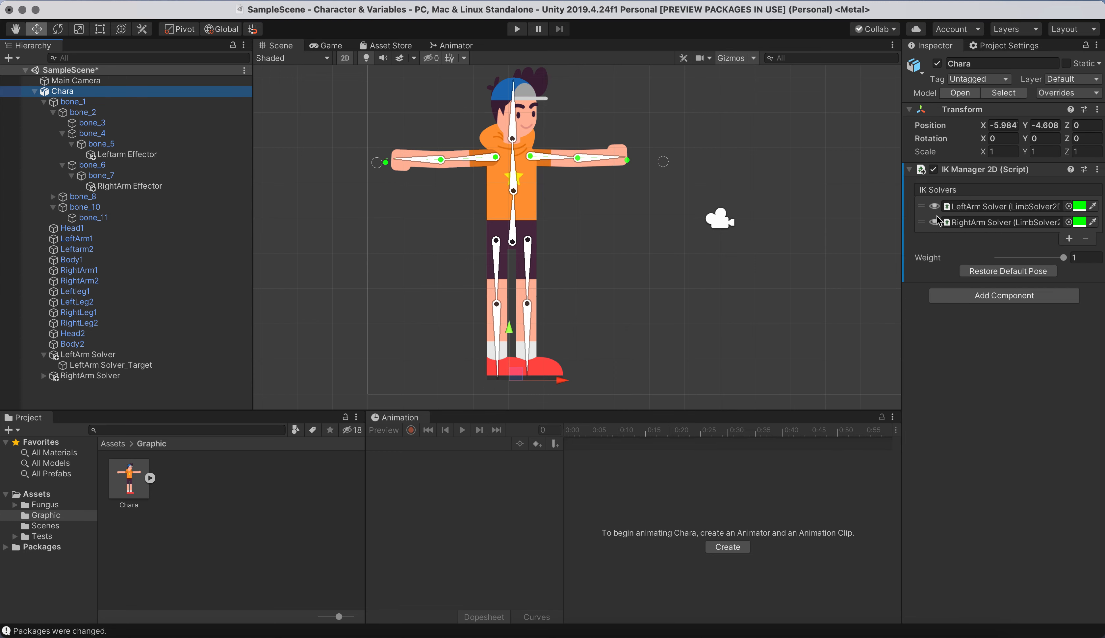
{"action": "left_click", "coordinate": [1070, 239]}
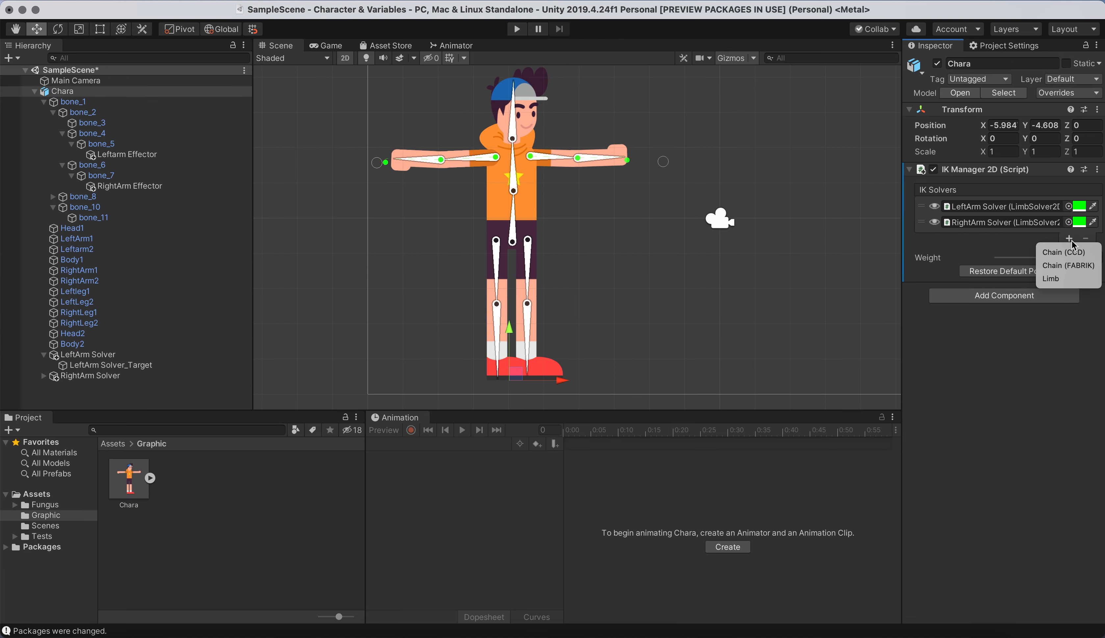
{"action": "left_click", "coordinate": [1064, 278]}
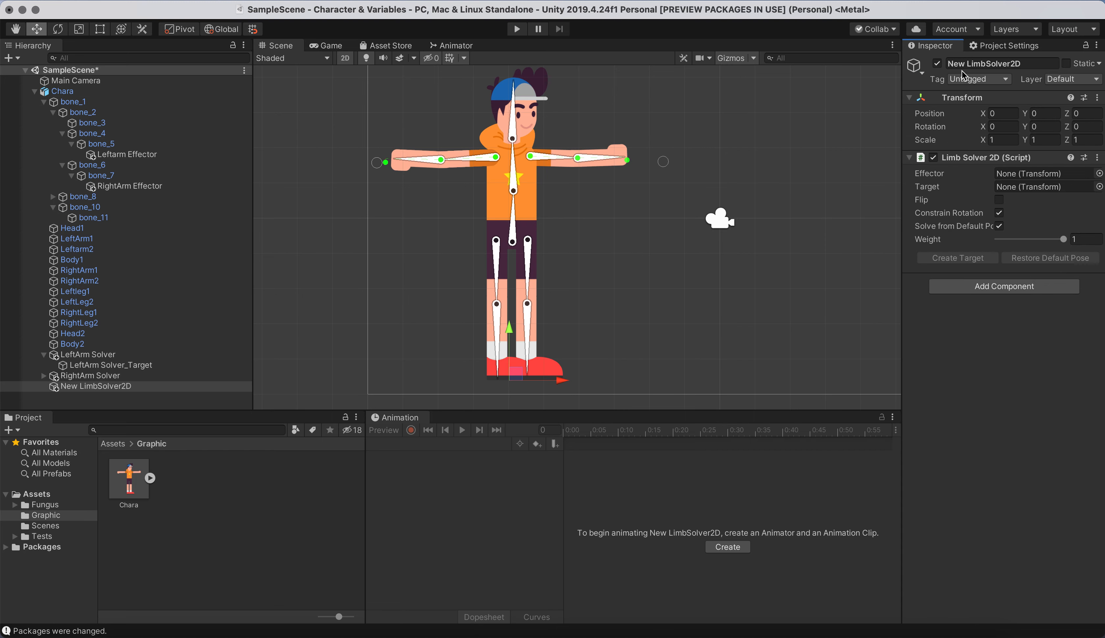
{"action": "left_click", "coordinate": [1042, 63]}
{"action": "type", "text": "L"}
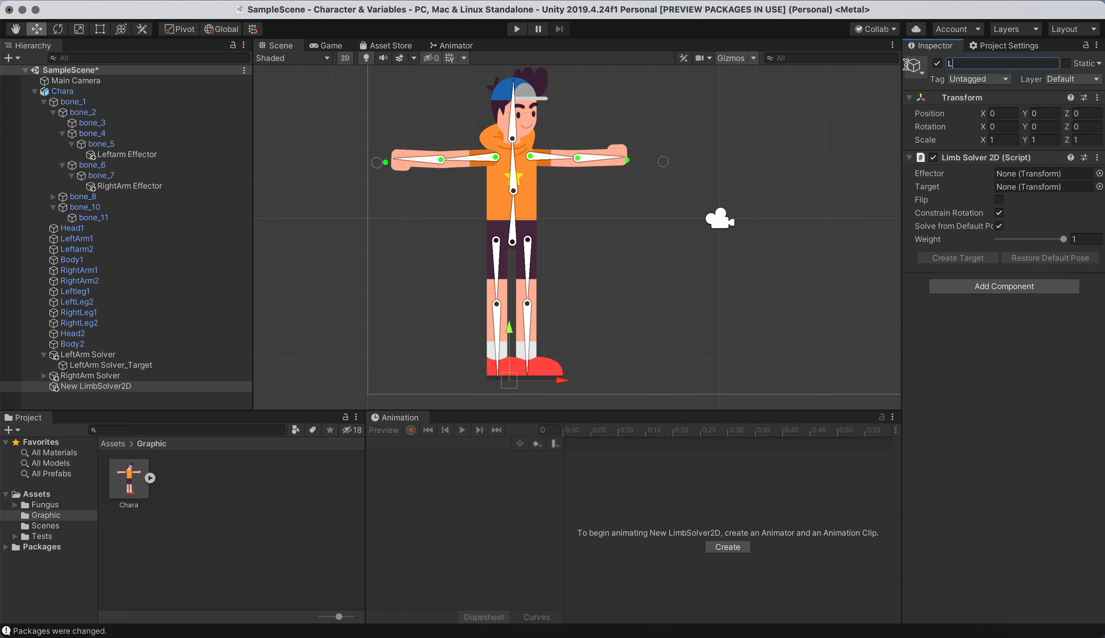
{"action": "type", "text": "eftLeg Solver"}
{"action": "left_click", "coordinate": [1058, 362]}
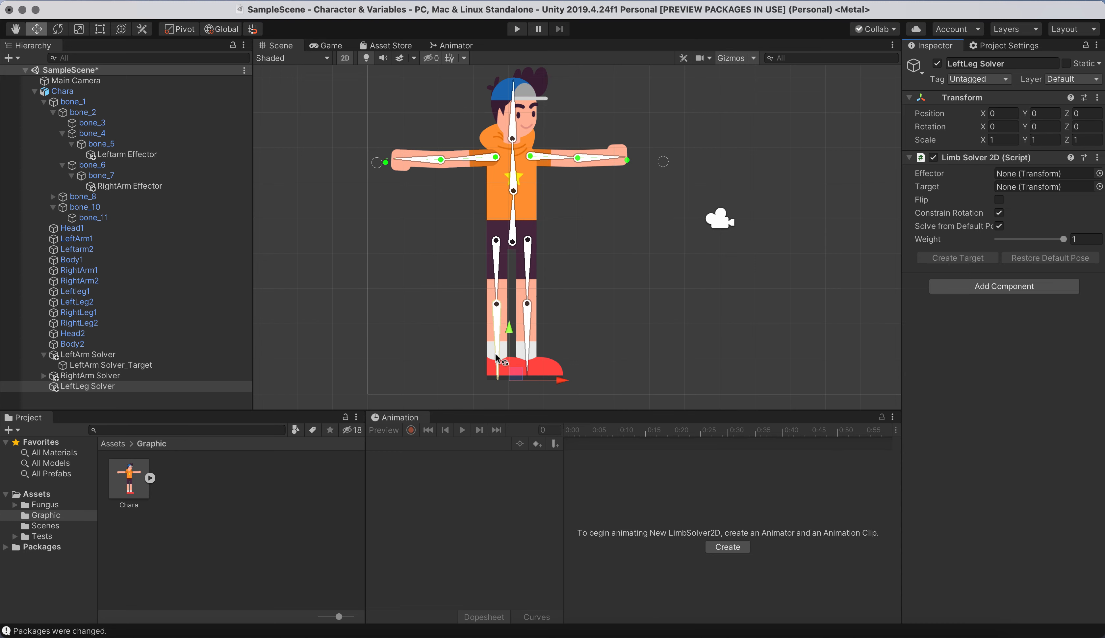
Create an empty child object under bone_9 and move it just below the left foot, at about X 2.36, Y -0.05
{"action": "left_click", "coordinate": [498, 337]}
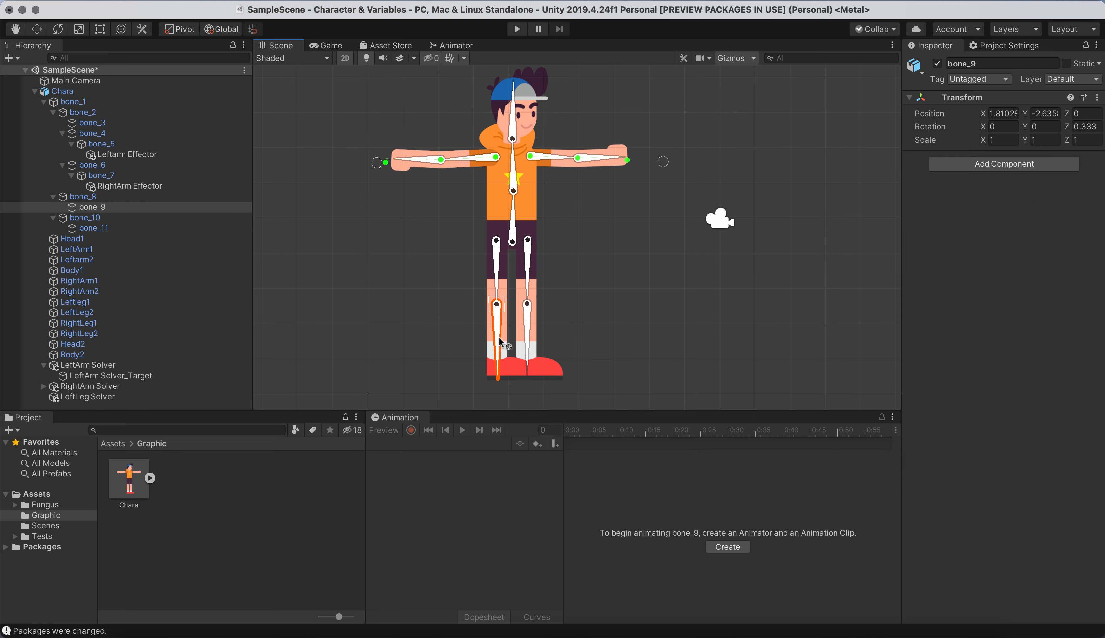
{"action": "right_click", "coordinate": [96, 210]}
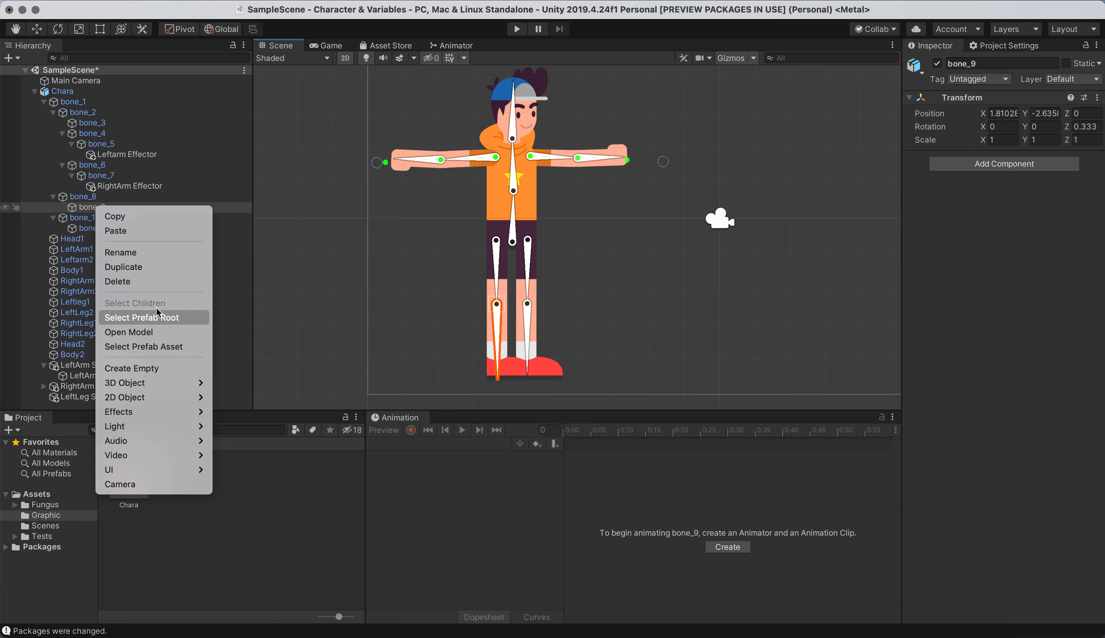
{"action": "left_click", "coordinate": [150, 368]}
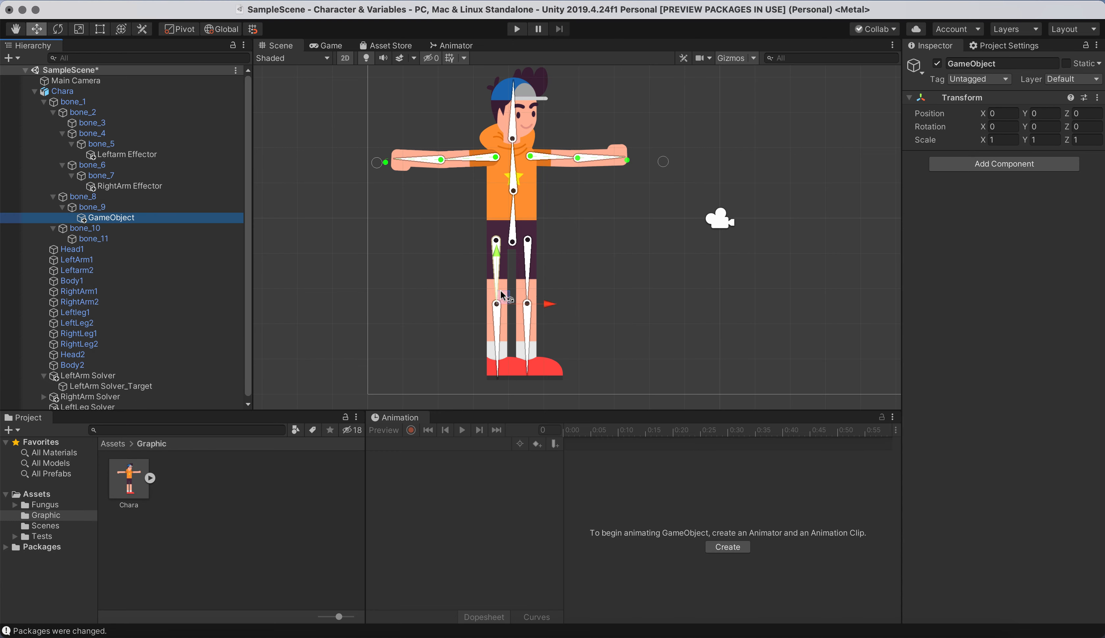
{"action": "left_click_drag", "start_coordinate": [503, 298], "coordinate": [505, 379]}
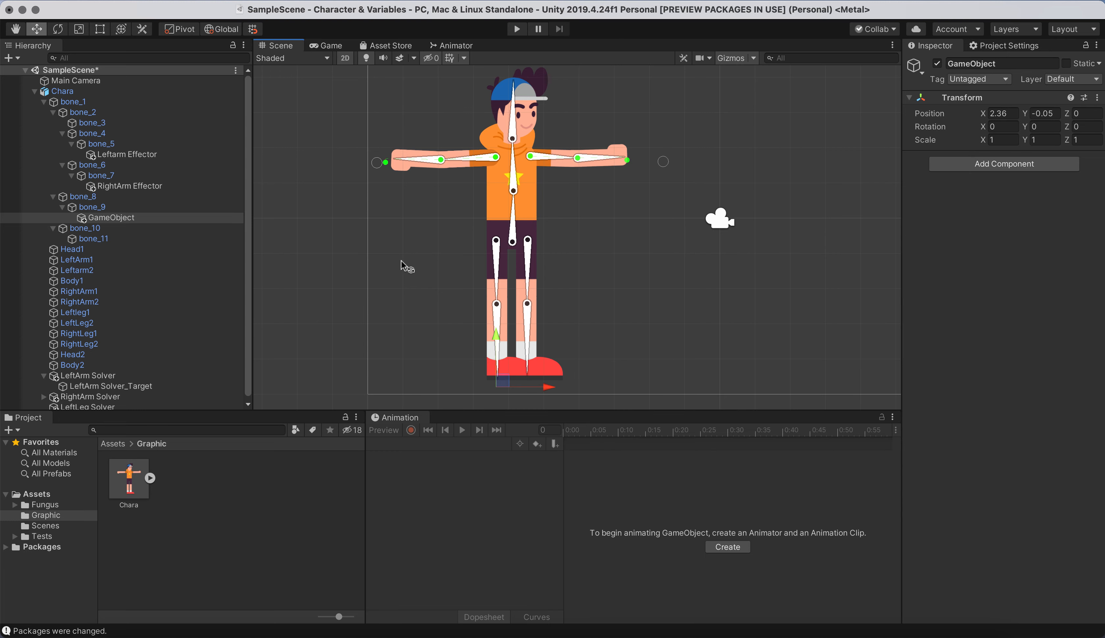
Rename bone_9's empty child object as LeftLeg Effector
{"action": "left_click_drag", "start_coordinate": [1002, 63], "coordinate": [879, 64]}
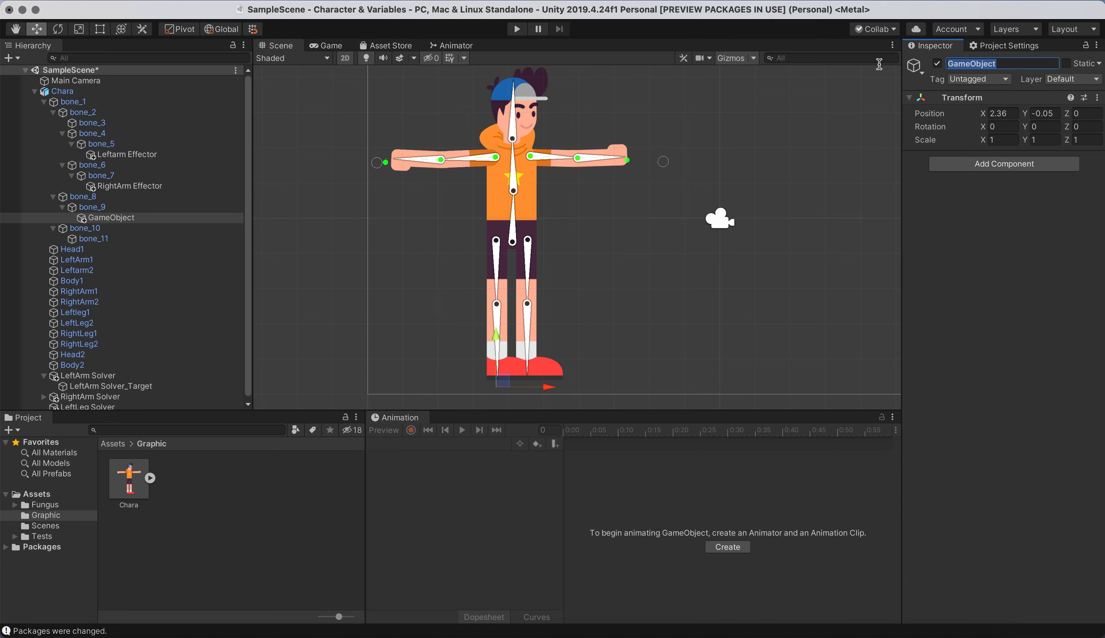
{"action": "type", "text": "LeftLeg E"}
{"action": "key", "text": "Return"}
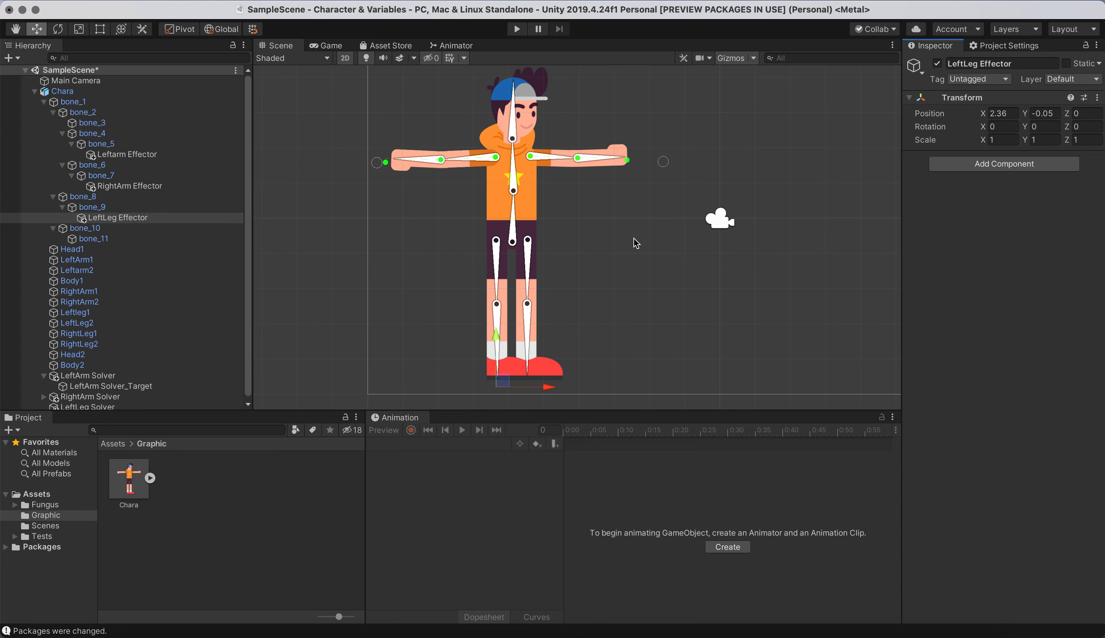
Assign LeftLeg Effector as the effector of LeftLeg Solver
{"action": "scroll", "coordinate": [95, 408], "scroll_direction": "down", "scroll_amount": 1}
{"action": "left_click", "coordinate": [95, 405]}
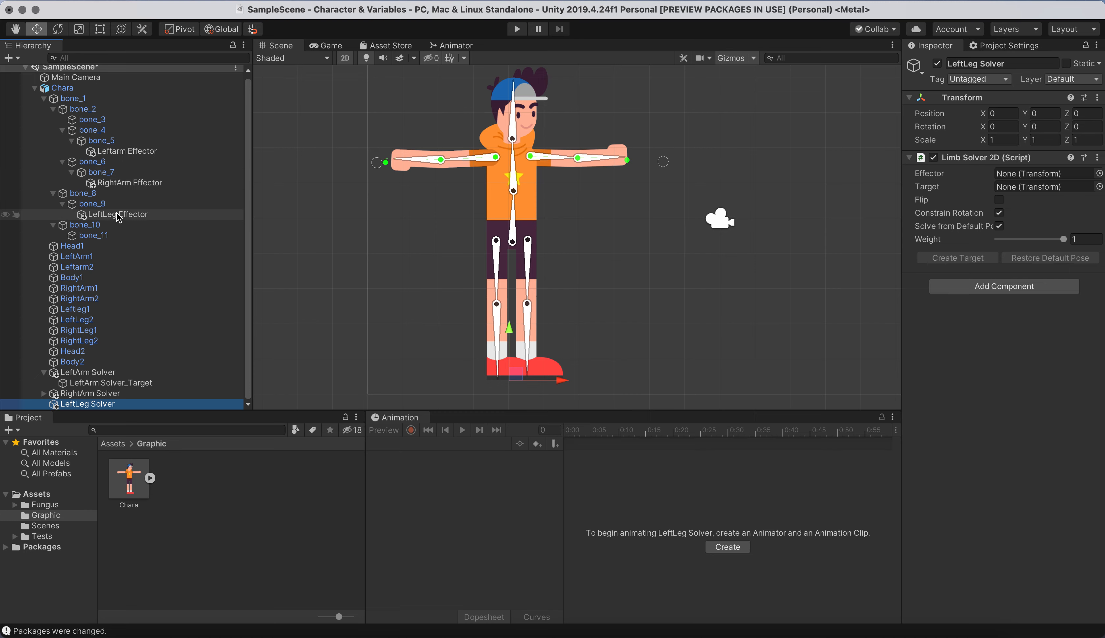
{"action": "left_click_drag", "start_coordinate": [115, 219], "coordinate": [1042, 176]}
Create LeftLeg Solver's target and shift the solver slightly downward to about X 0.06, Y -0.39
{"action": "left_click", "coordinate": [964, 260]}
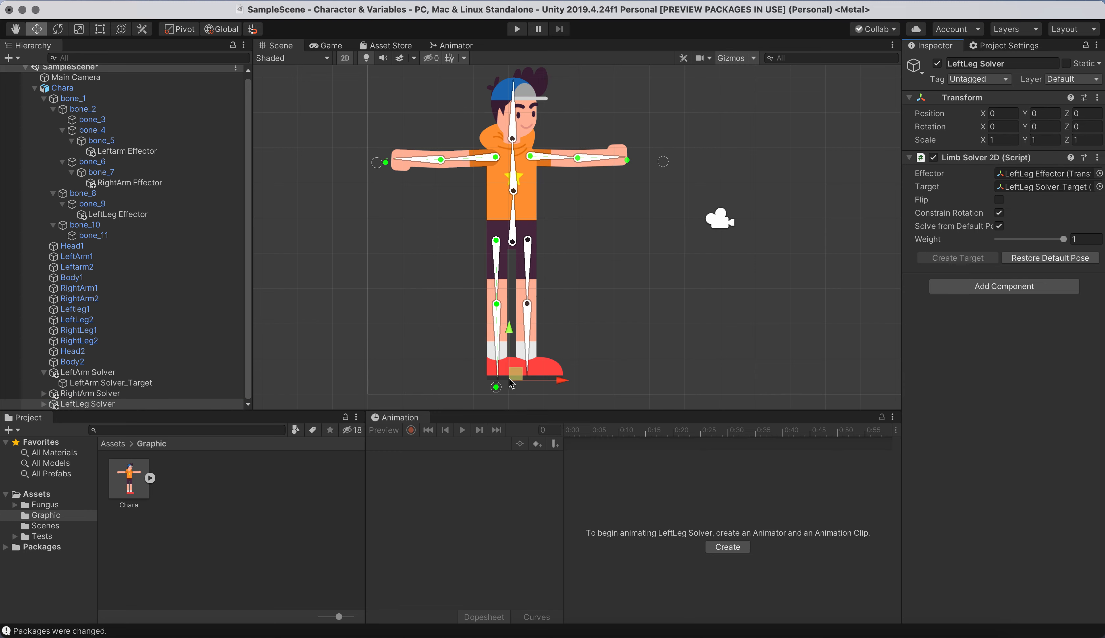
{"action": "left_click_drag", "start_coordinate": [518, 376], "coordinate": [537, 390]}
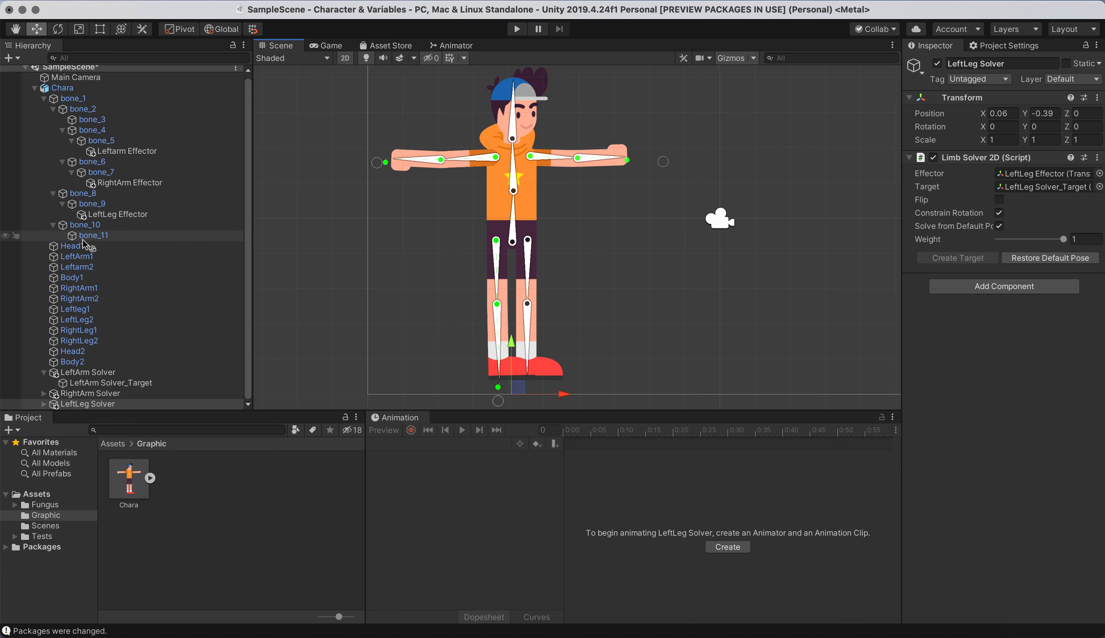
Add a fourth Limb solver to Chara's IK Manager 2D and name it RightLeg Solver
{"action": "left_click", "coordinate": [70, 89]}
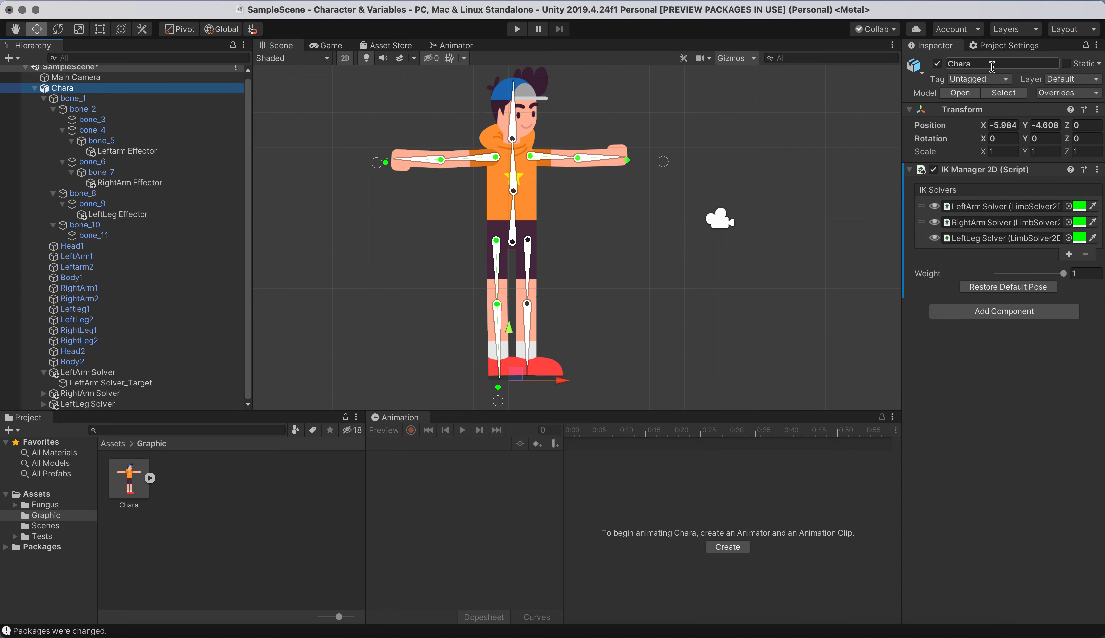
{"action": "left_click", "coordinate": [1069, 254]}
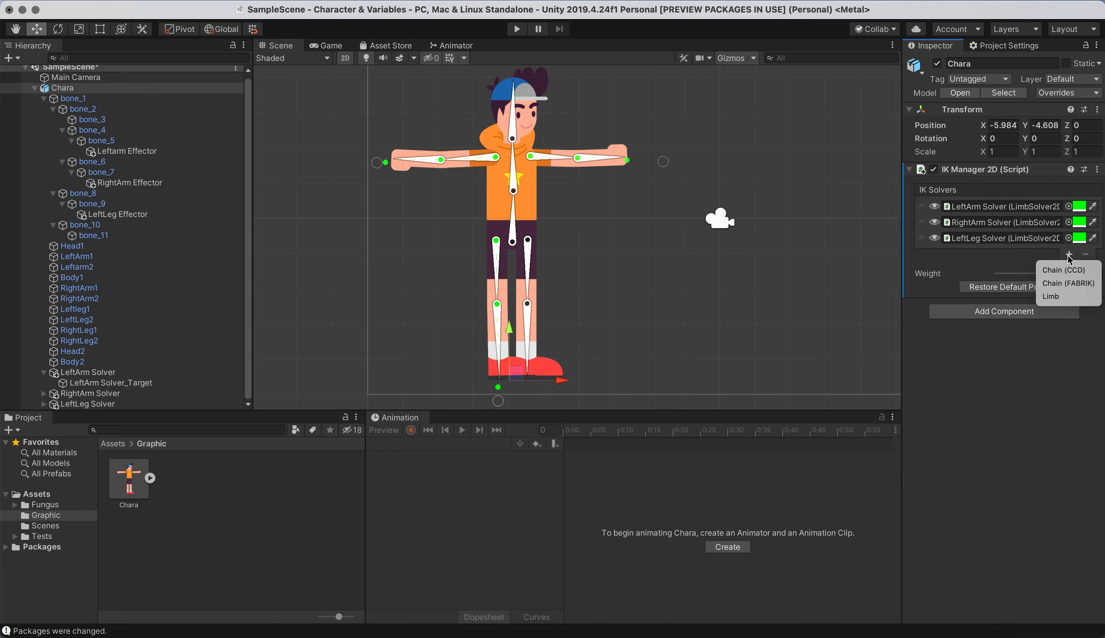
{"action": "left_click", "coordinate": [1053, 297]}
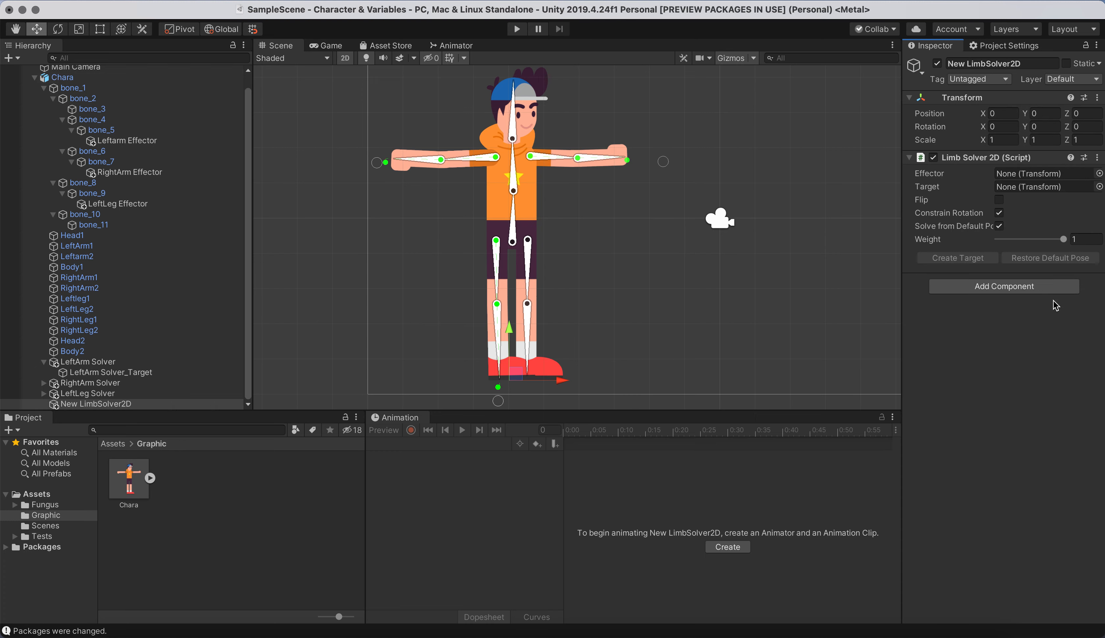
{"action": "left_click", "coordinate": [1023, 68]}
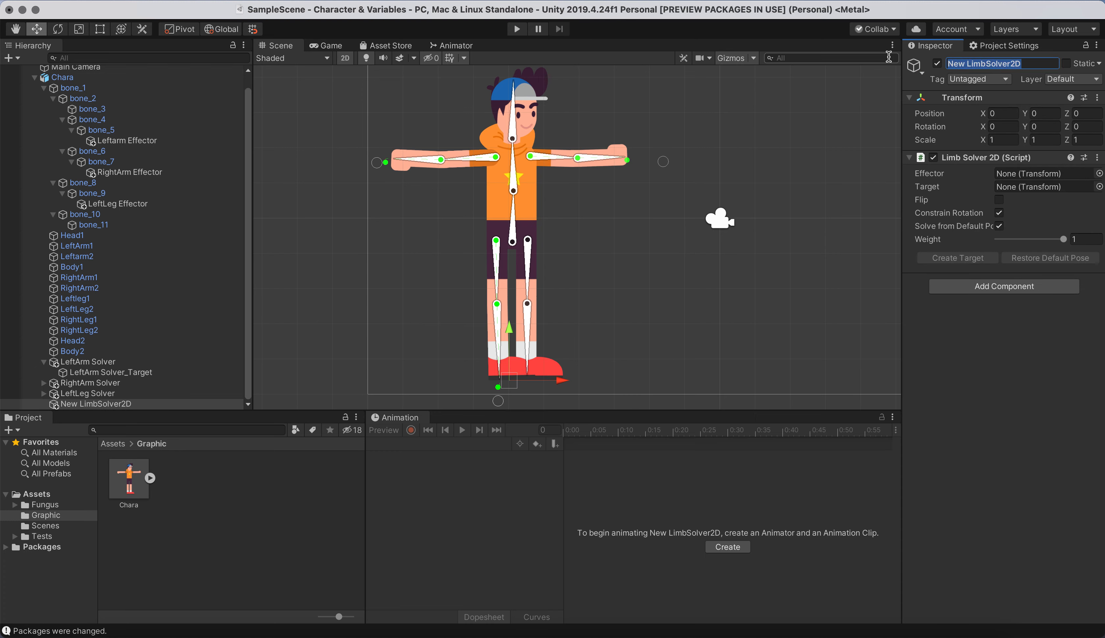
{"action": "type", "text": "RightLeg So"}
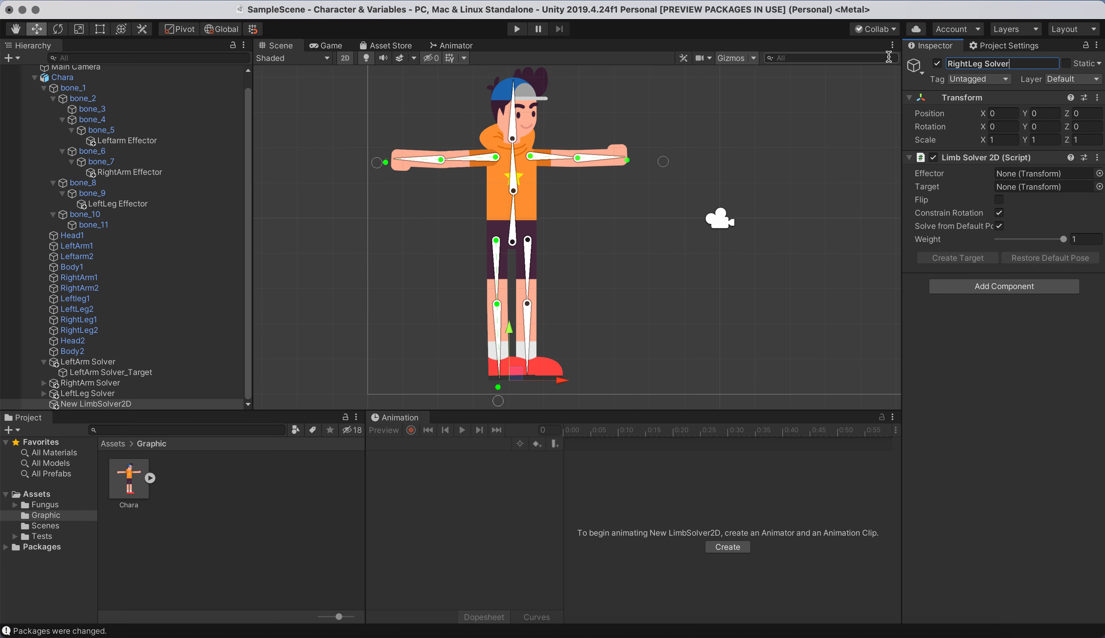
{"action": "left_click", "coordinate": [987, 381]}
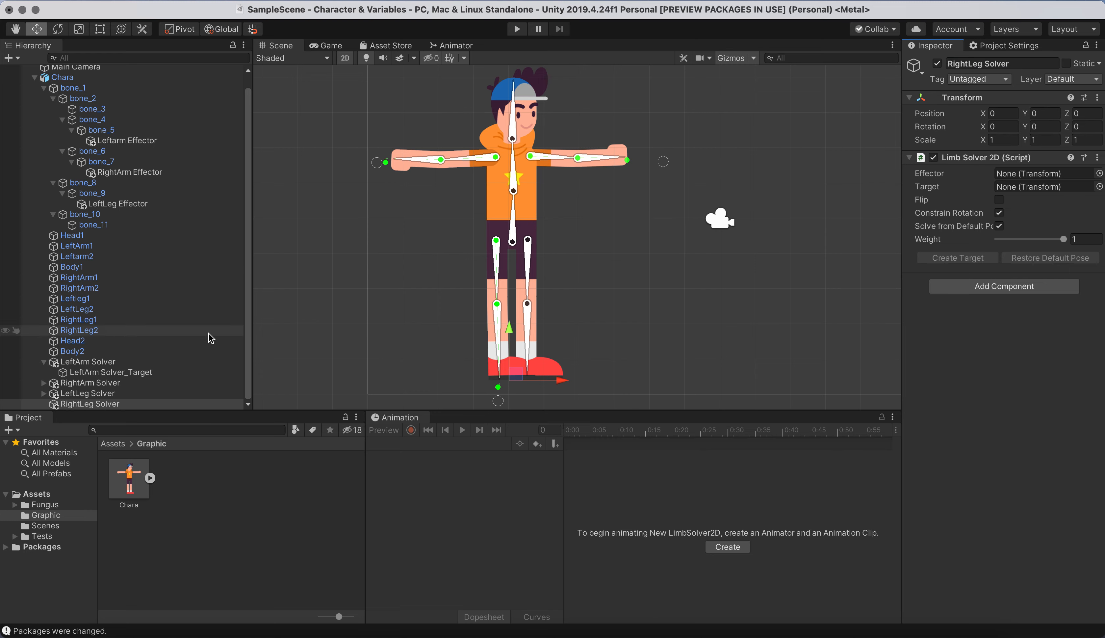
Create an empty child object under bone_11 and move it just below the right foot, at about X 2.41, Y 0.02
{"action": "left_click", "coordinate": [528, 326]}
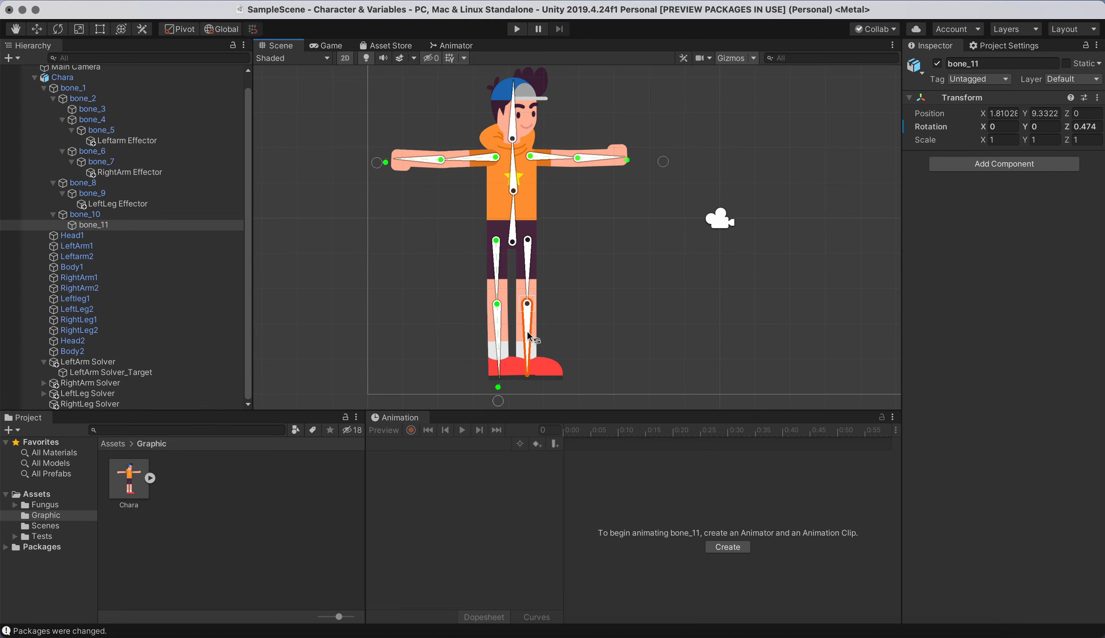
{"action": "right_click", "coordinate": [106, 227]}
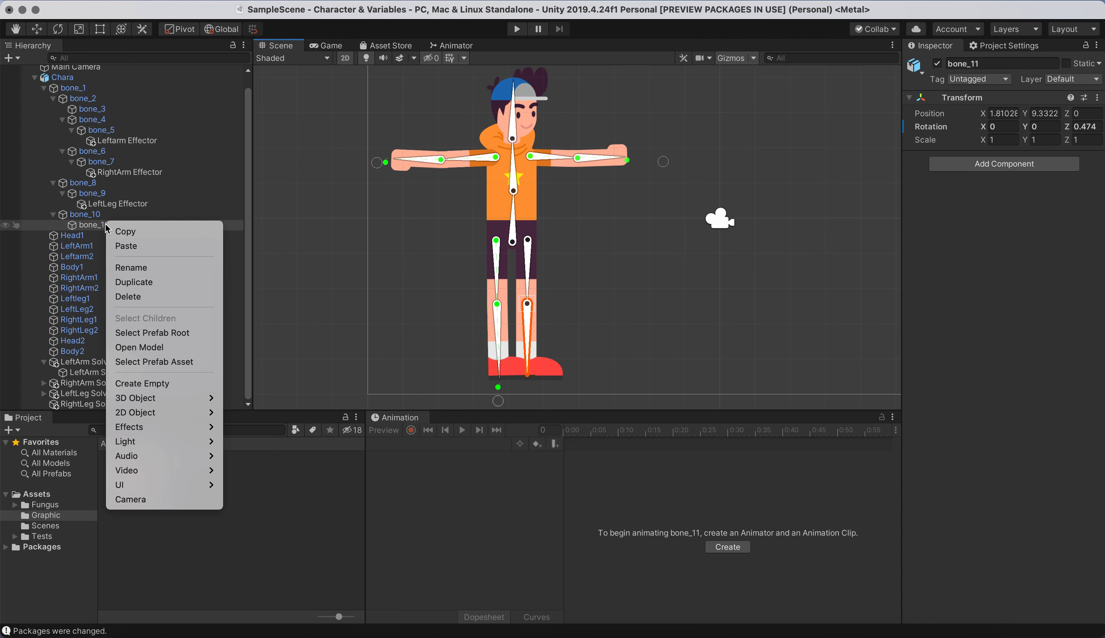
{"action": "left_click", "coordinate": [169, 384]}
{"action": "key", "text": "w"}
{"action": "left_click_drag", "start_coordinate": [539, 305], "coordinate": [541, 387]}
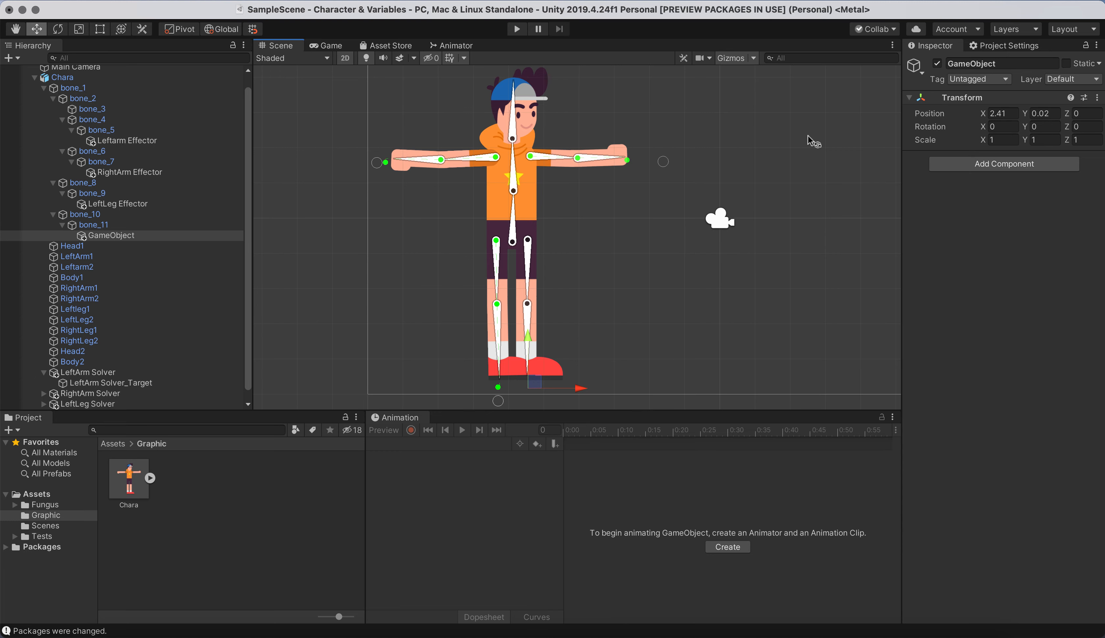
Rename bone_11's empty child object as RightLeg Effector
{"action": "left_click", "coordinate": [1000, 64]}
{"action": "type", "text": "R"}
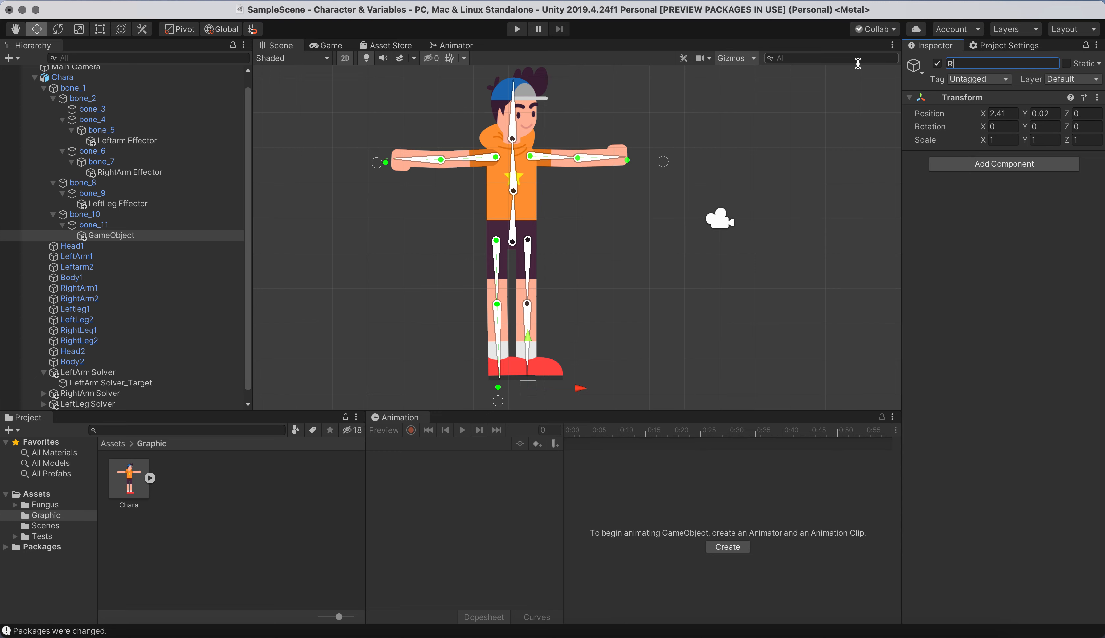
{"action": "type", "text": "ightLeg Effector"}
{"action": "scroll", "coordinate": [143, 379], "scroll_direction": "down", "scroll_amount": 1}
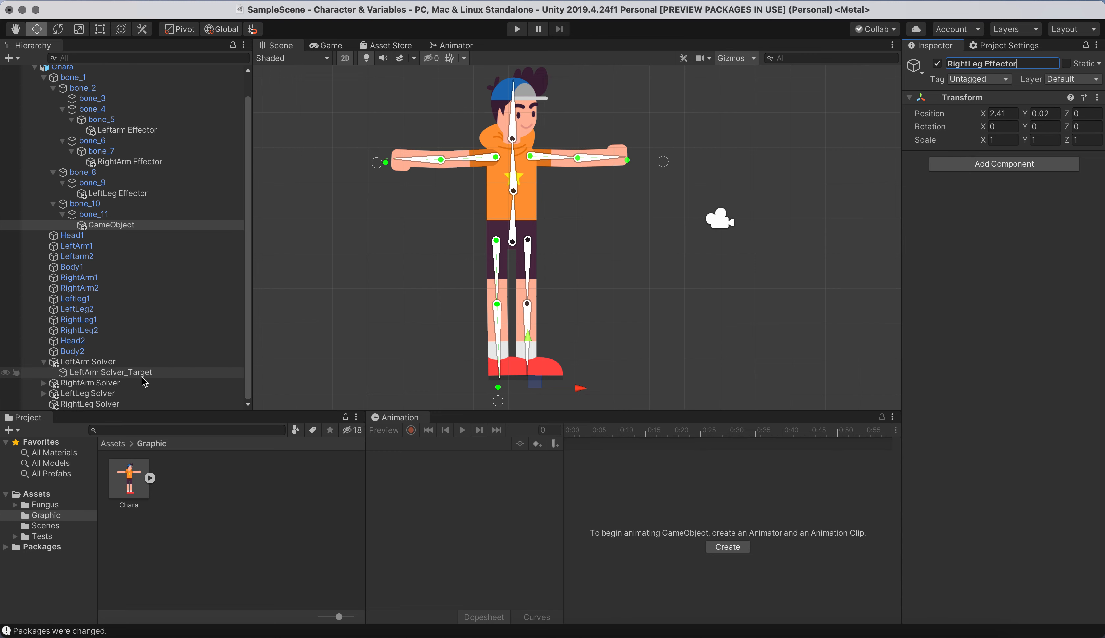
Assign RightLeg Effector as the effector of the RightLeg Solver and create its target
{"action": "left_click", "coordinate": [97, 404]}
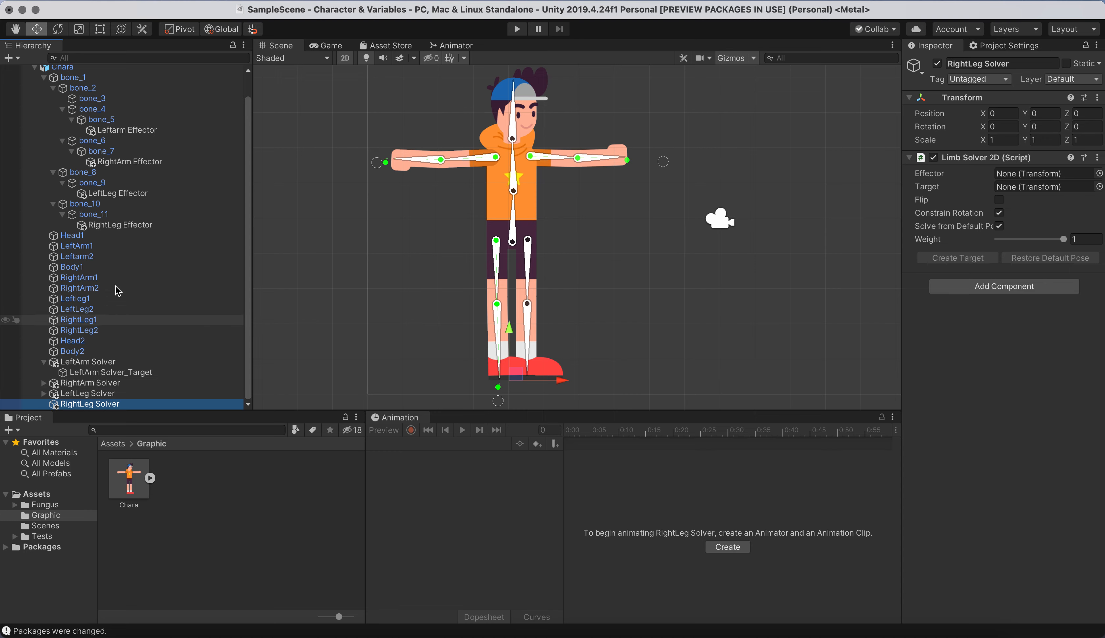
{"action": "left_click_drag", "start_coordinate": [125, 231], "coordinate": [1035, 174]}
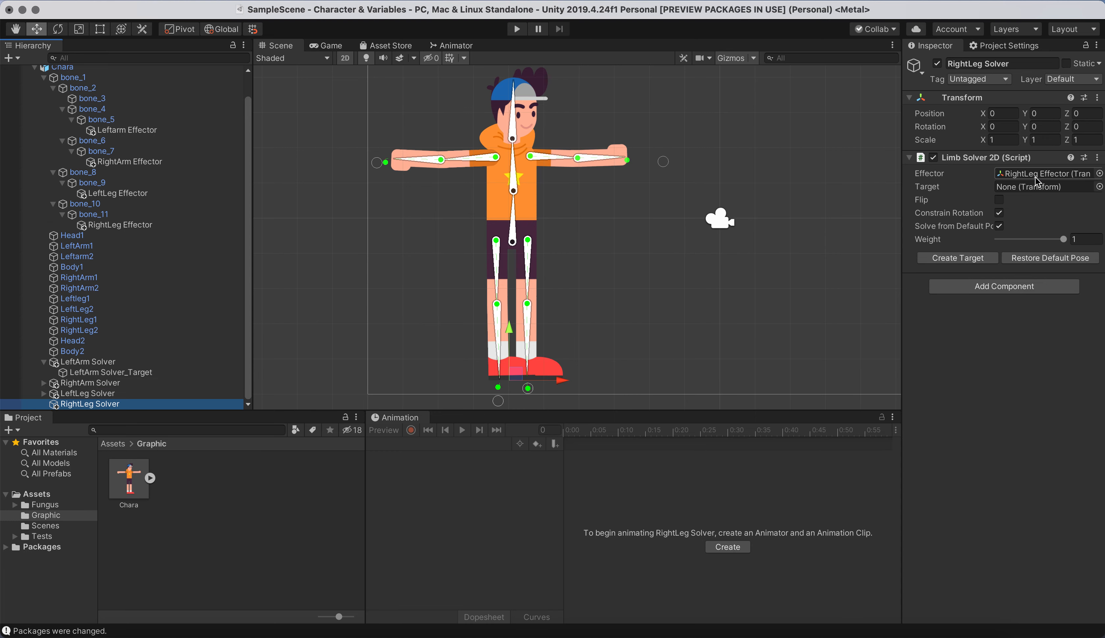
{"action": "left_click", "coordinate": [962, 259]}
Shift the right leg's IK target slightly and bring the right arm's IK target in to the hand
{"action": "mouse_move", "coordinate": [539, 388]}
{"action": "left_mouse_down"}
{"action": "mouse_move", "coordinate": [525, 382]}
{"action": "mouse_move", "coordinate": [538, 365]}
{"action": "mouse_move", "coordinate": [481, 391]}
{"action": "mouse_move", "coordinate": [583, 351]}
{"action": "mouse_move", "coordinate": [537, 386]}
{"action": "mouse_move", "coordinate": [533, 369]}
{"action": "mouse_move", "coordinate": [575, 308]}
{"action": "mouse_move", "coordinate": [628, 327]}
{"action": "mouse_move", "coordinate": [580, 322]}
{"action": "mouse_move", "coordinate": [645, 219]}
{"action": "mouse_move", "coordinate": [645, 296]}
{"action": "mouse_move", "coordinate": [581, 277]}
{"action": "mouse_move", "coordinate": [647, 294]}
{"action": "mouse_move", "coordinate": [618, 206]}
{"action": "mouse_move", "coordinate": [555, 358]}
{"action": "mouse_move", "coordinate": [521, 388]}
{"action": "left_mouse_up"}
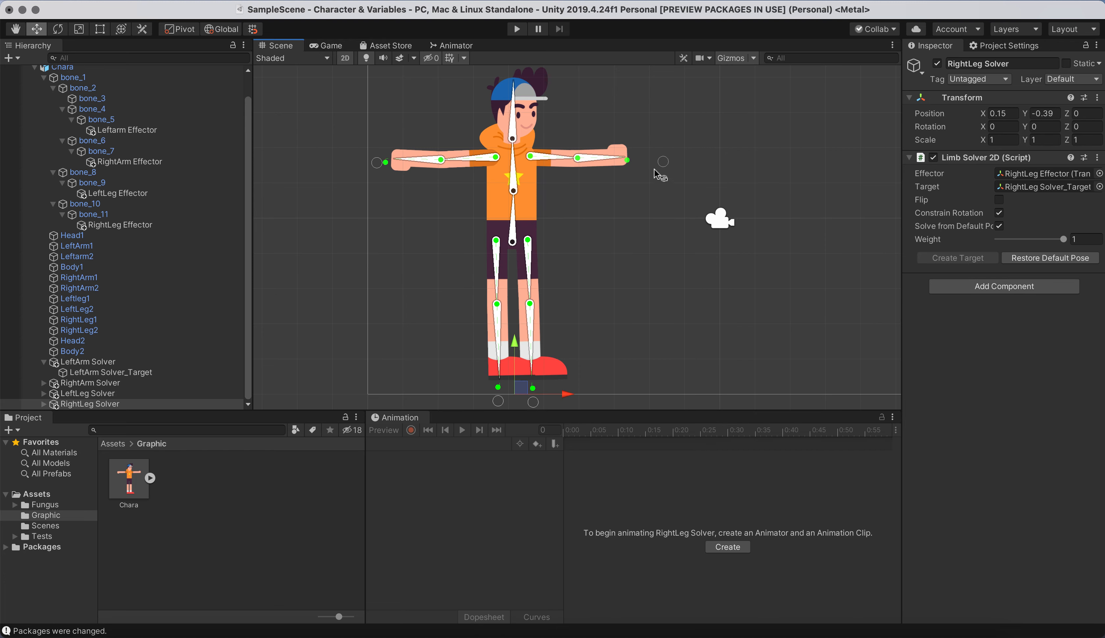
{"action": "mouse_move", "coordinate": [650, 163]}
{"action": "left_mouse_down"}
{"action": "mouse_move", "coordinate": [609, 218]}
{"action": "mouse_move", "coordinate": [677, 188]}
{"action": "mouse_move", "coordinate": [676, 132]}
{"action": "mouse_move", "coordinate": [641, 166]}
{"action": "mouse_move", "coordinate": [630, 160]}
{"action": "left_mouse_up"}
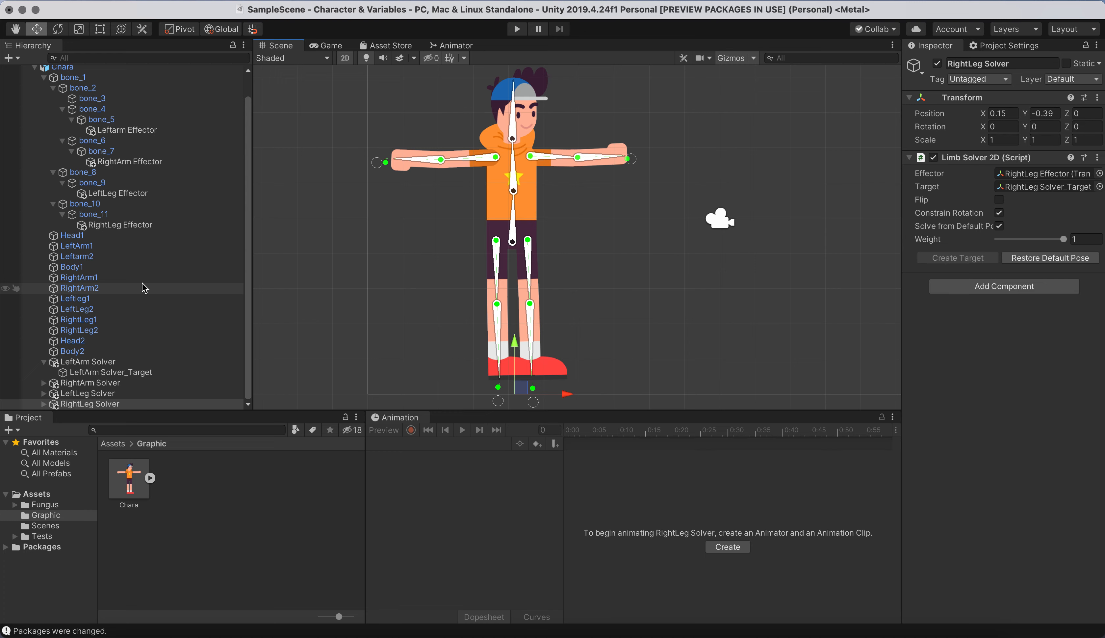
Create an animation clip named chara_idle for the Chara object in the Graphic folder
{"action": "scroll", "coordinate": [126, 266], "scroll_direction": "up", "scroll_amount": 2}
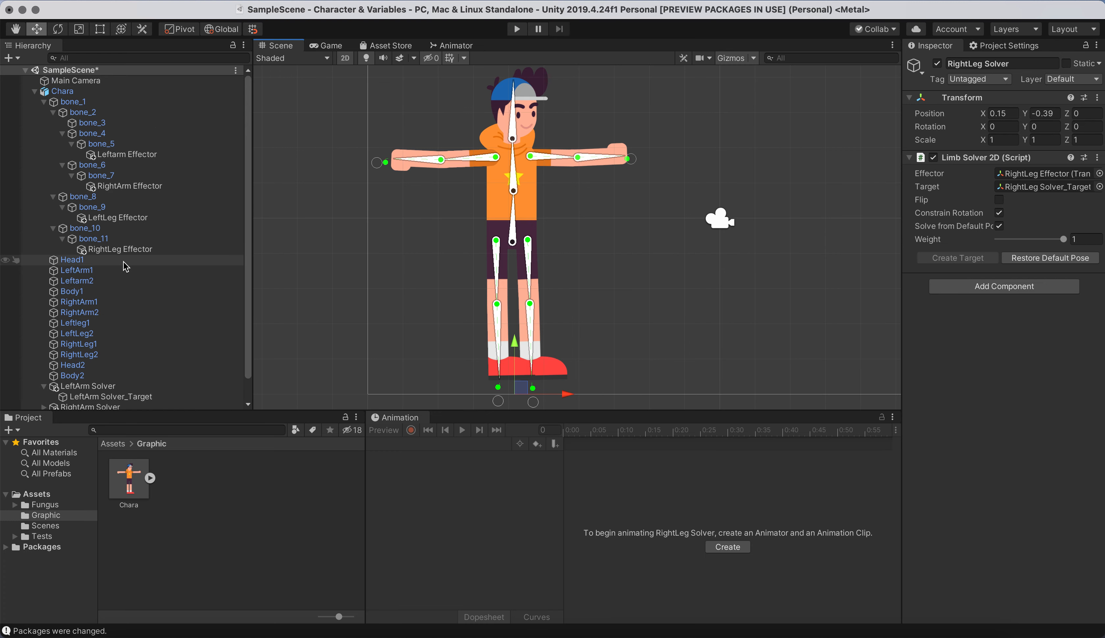
{"action": "left_click", "coordinate": [35, 92]}
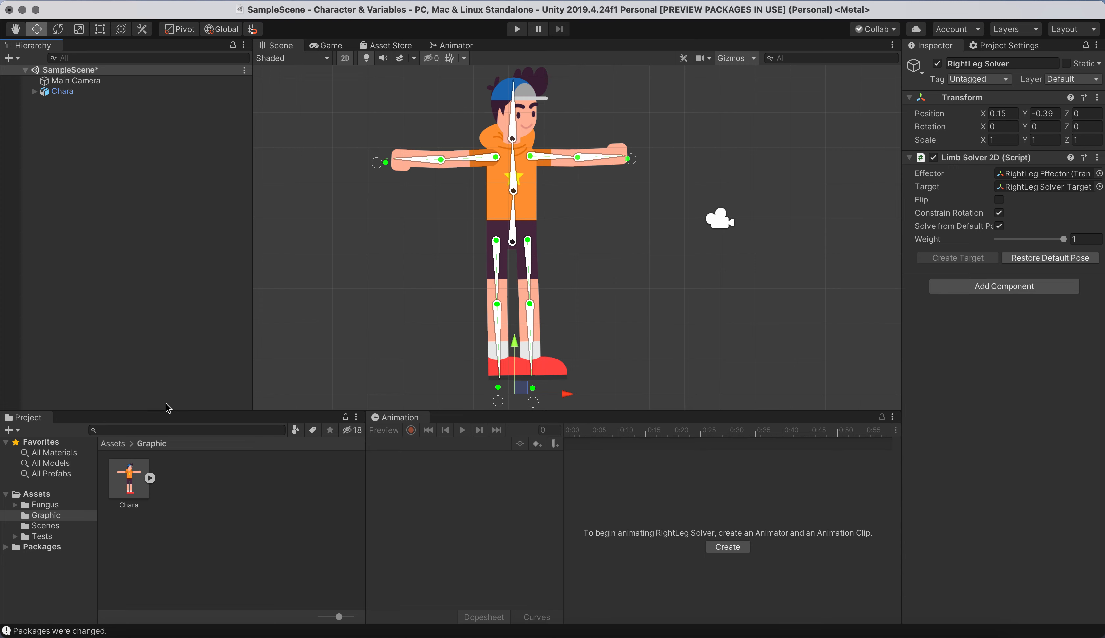
{"action": "left_click", "coordinate": [66, 92]}
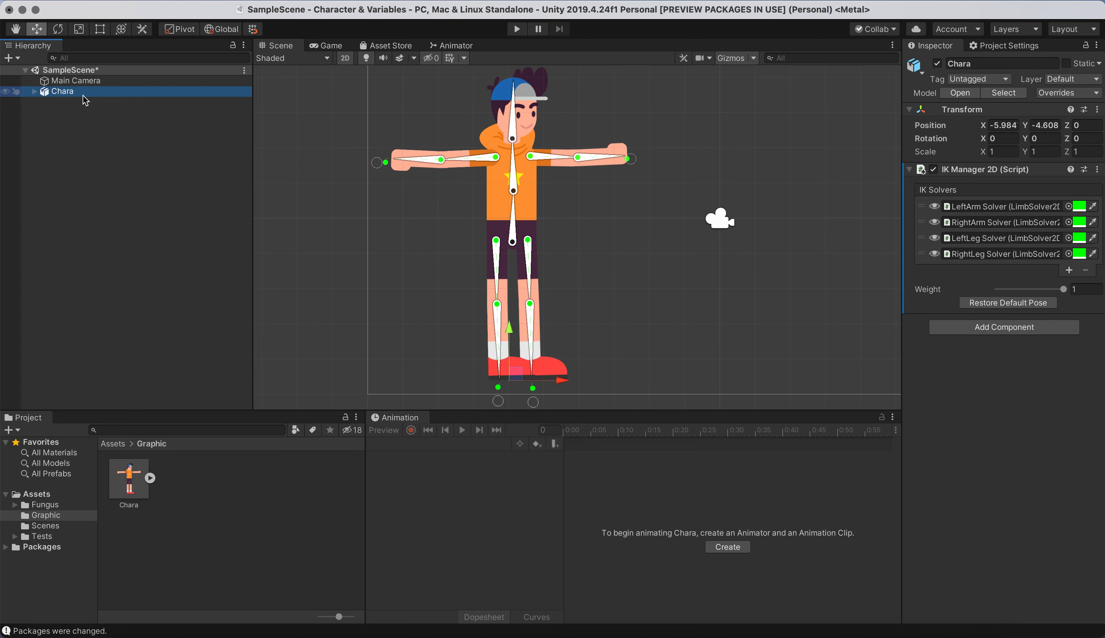
{"action": "left_click", "coordinate": [732, 547]}
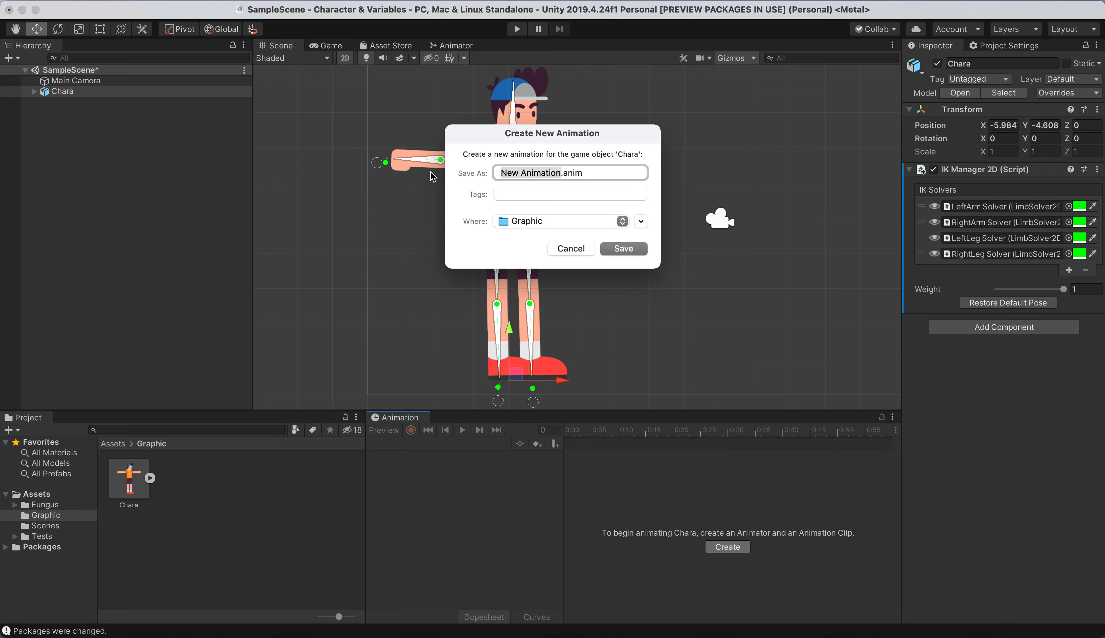
{"action": "type", "text": "chara"}
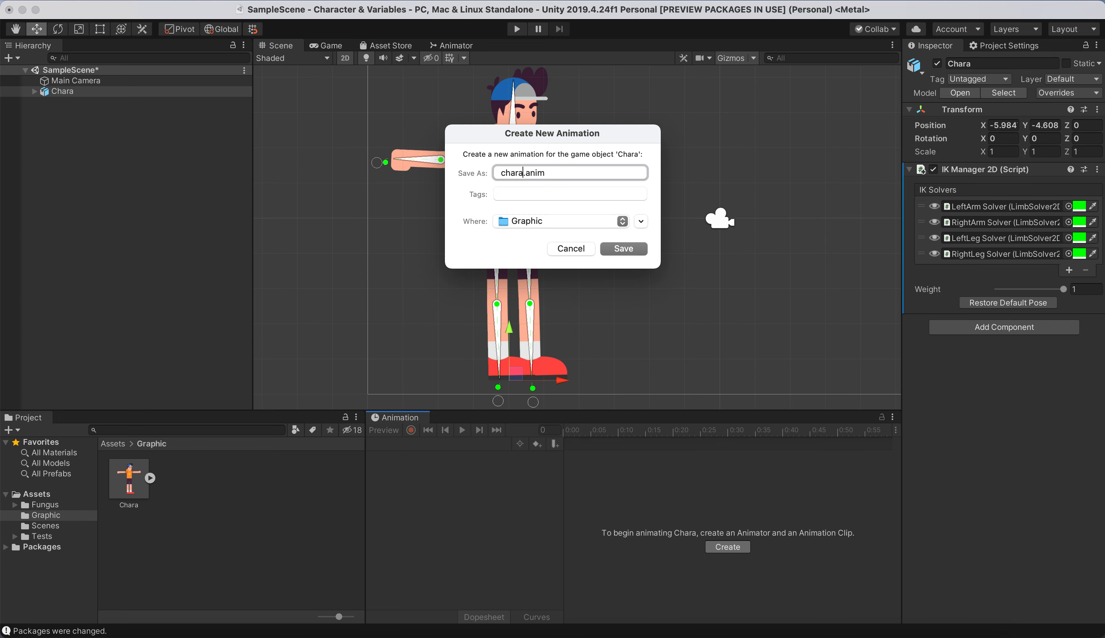
{"action": "type", "text": "_idle"}
{"action": "left_click", "coordinate": [633, 253]}
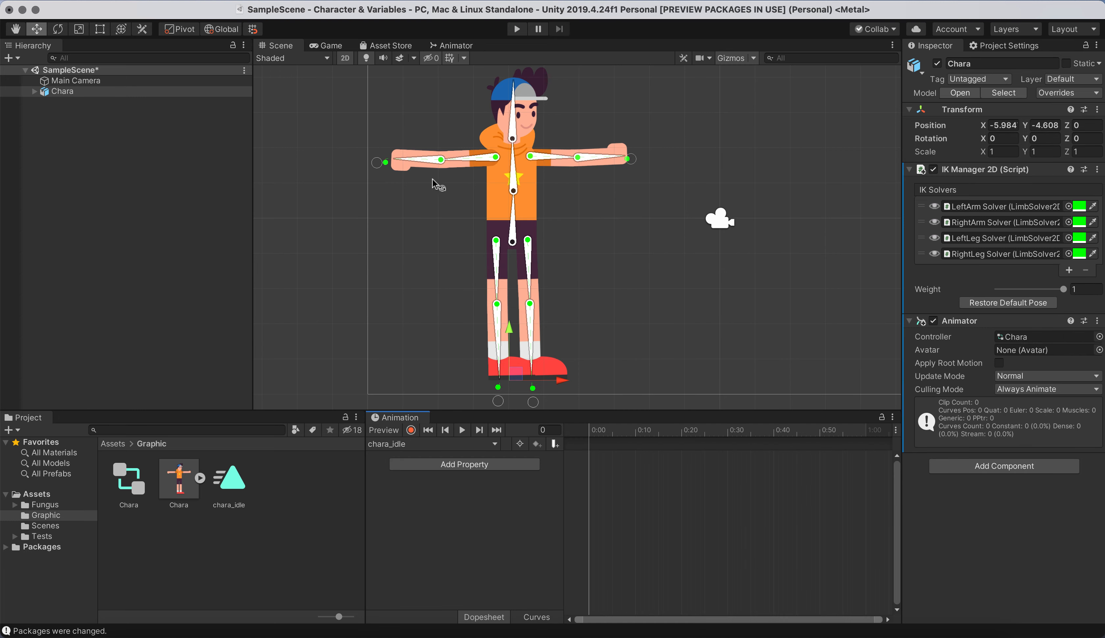
Lower both arms beside the body and record keyframes at frame 0 for both arm targets and bone_2 rotated to about -0.1 on Z
{"action": "left_click_drag", "start_coordinate": [376, 164], "coordinate": [491, 258]}
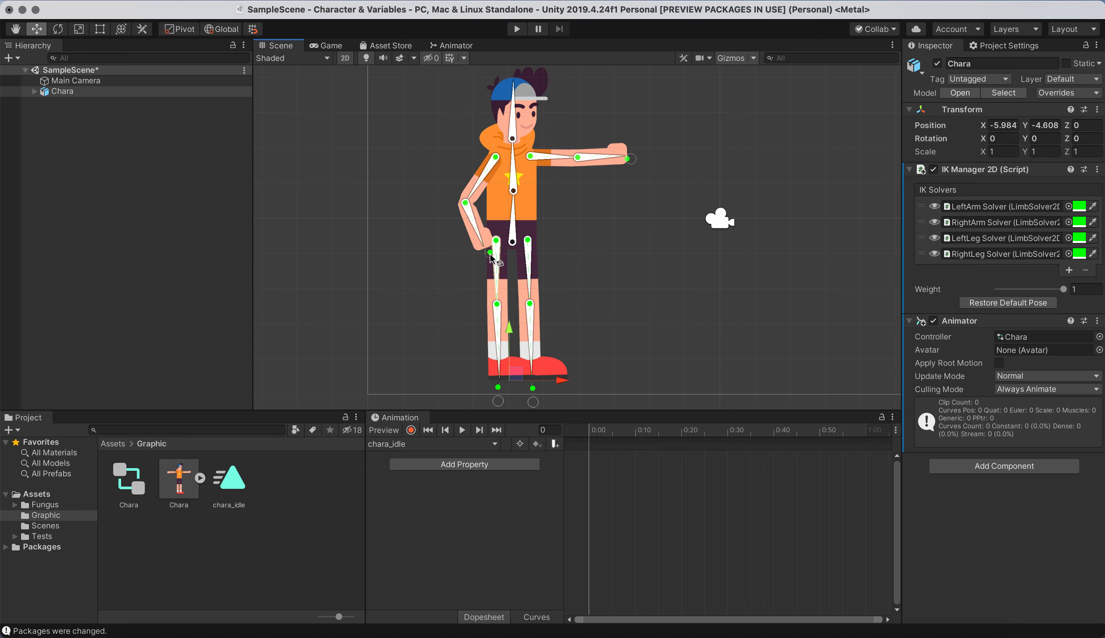
{"action": "left_click_drag", "start_coordinate": [632, 160], "coordinate": [556, 245]}
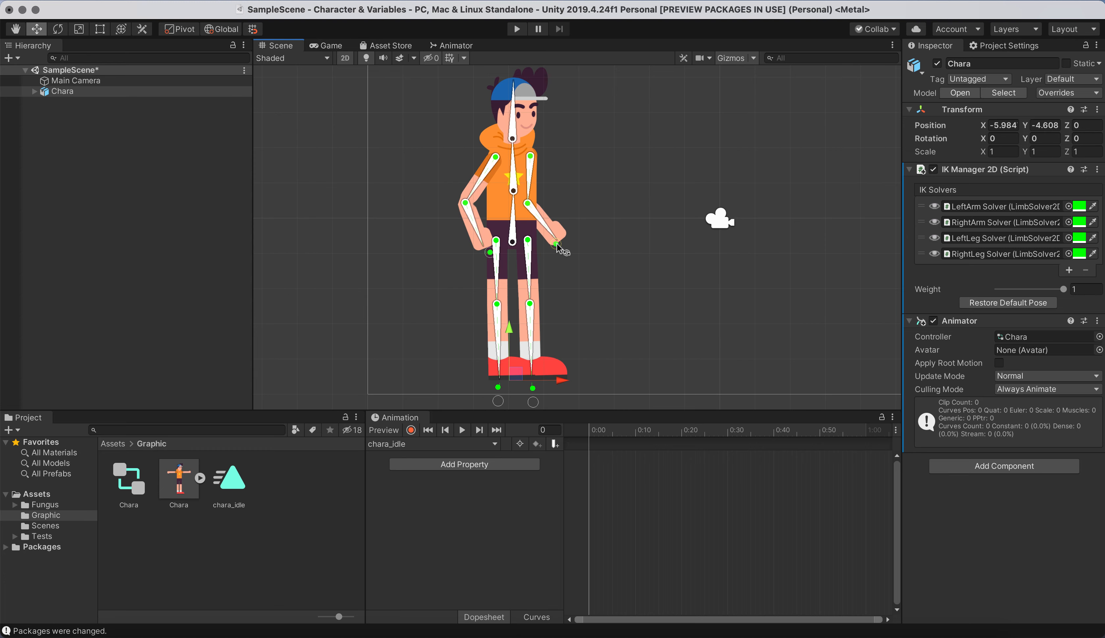
{"action": "left_click", "coordinate": [411, 429]}
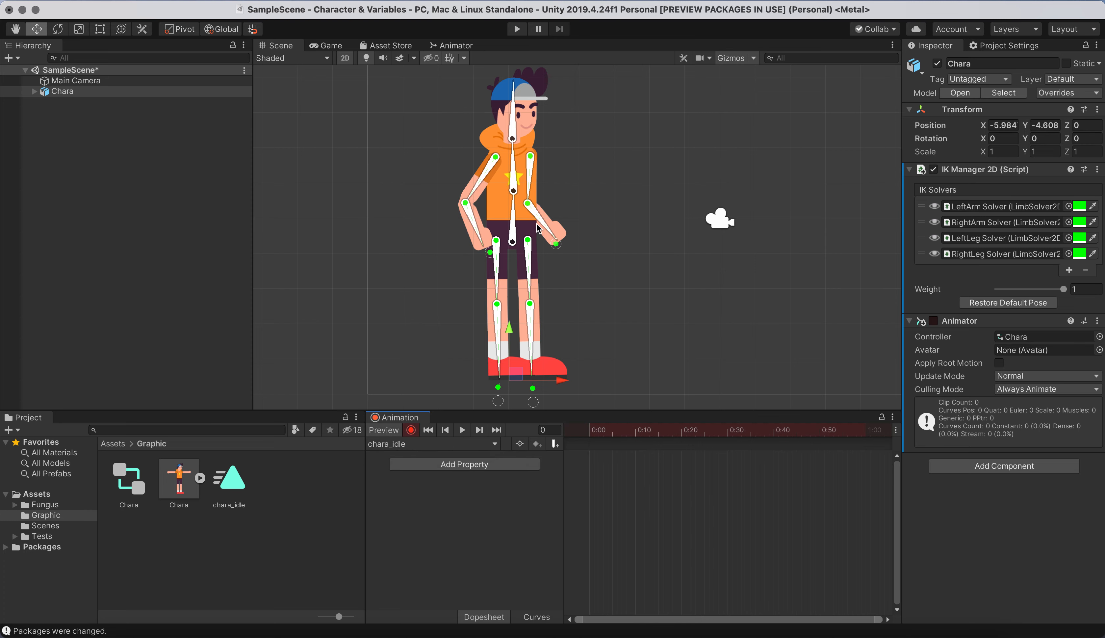
{"action": "left_click_drag", "start_coordinate": [490, 253], "coordinate": [489, 261]}
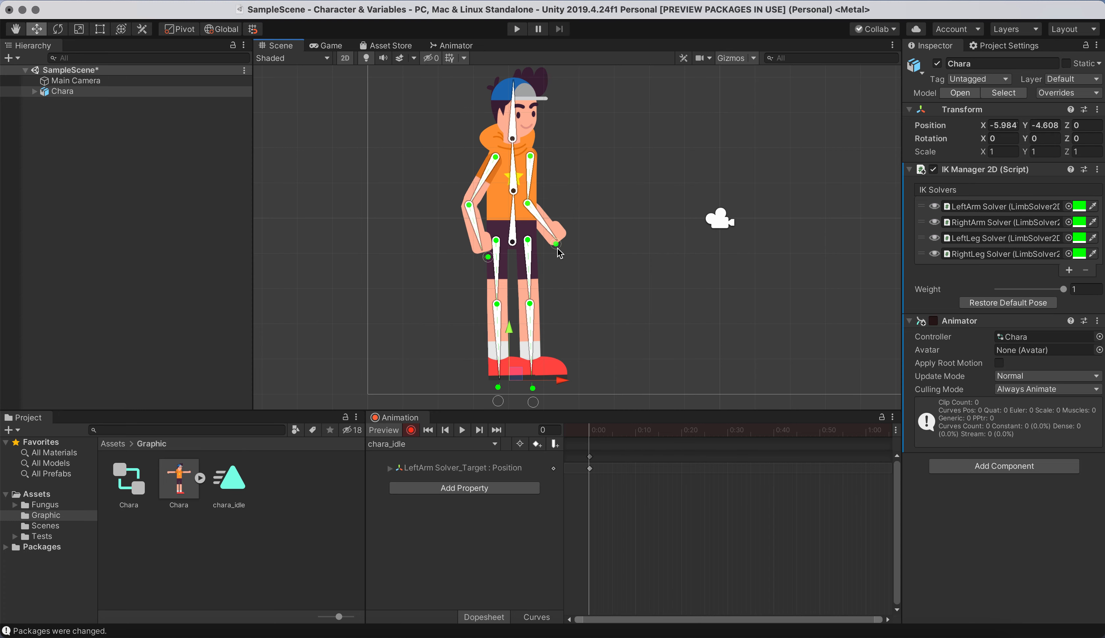
{"action": "left_click_drag", "start_coordinate": [558, 249], "coordinate": [560, 247]}
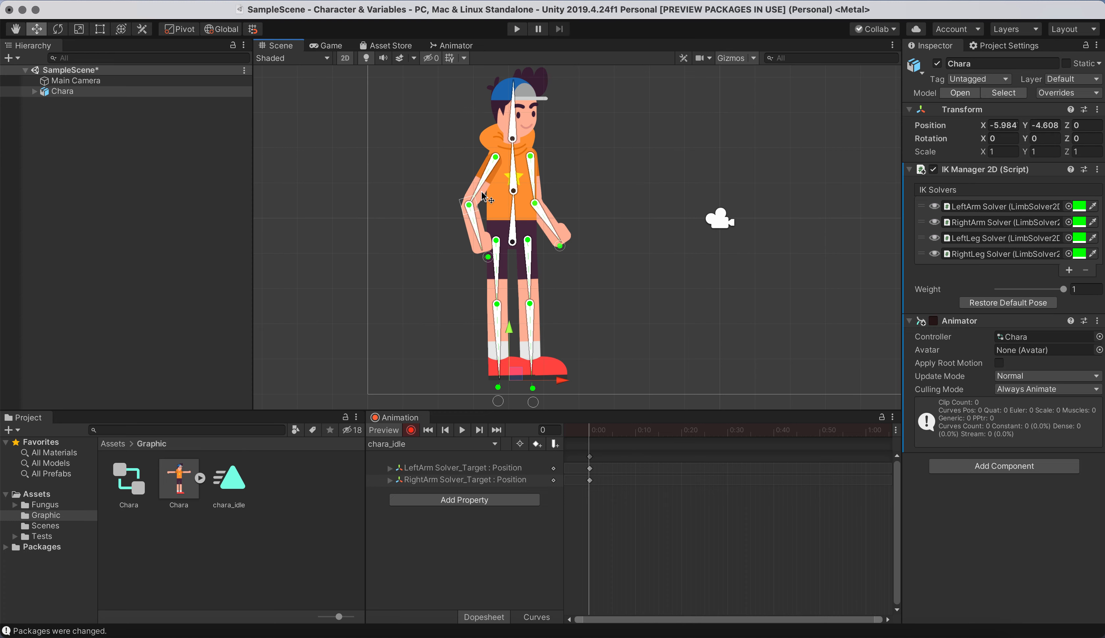
{"action": "left_click_drag", "start_coordinate": [518, 181], "coordinate": [516, 179]}
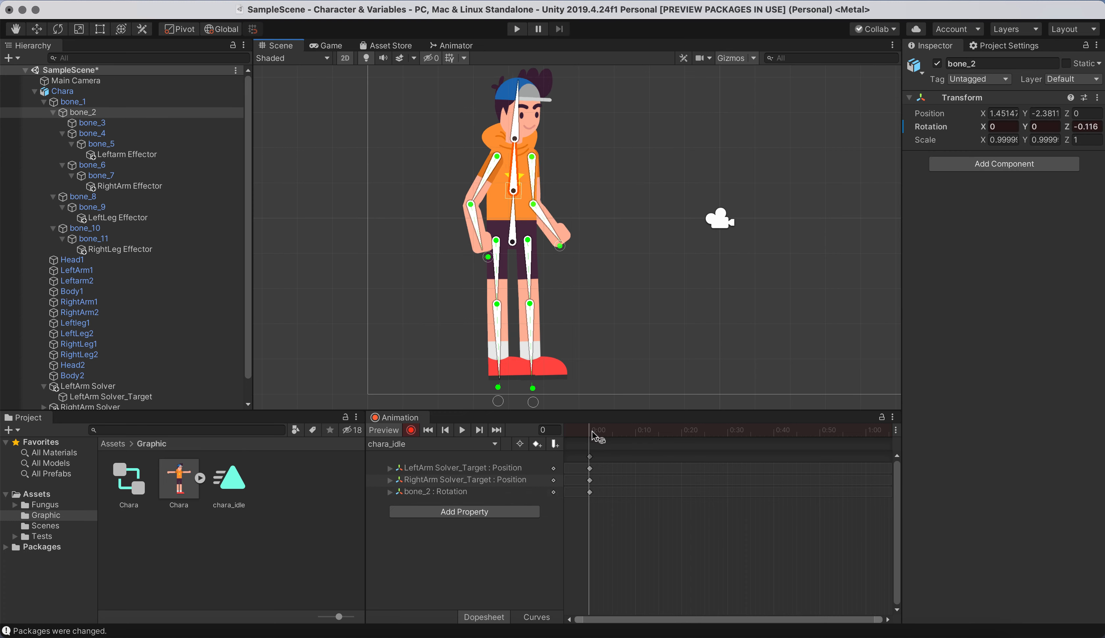
Record keyframes at frame 20 with both hands shifted inward and bone_2 rotated to about 5.1 on Z
{"action": "left_click_drag", "start_coordinate": [589, 434], "coordinate": [685, 437]}
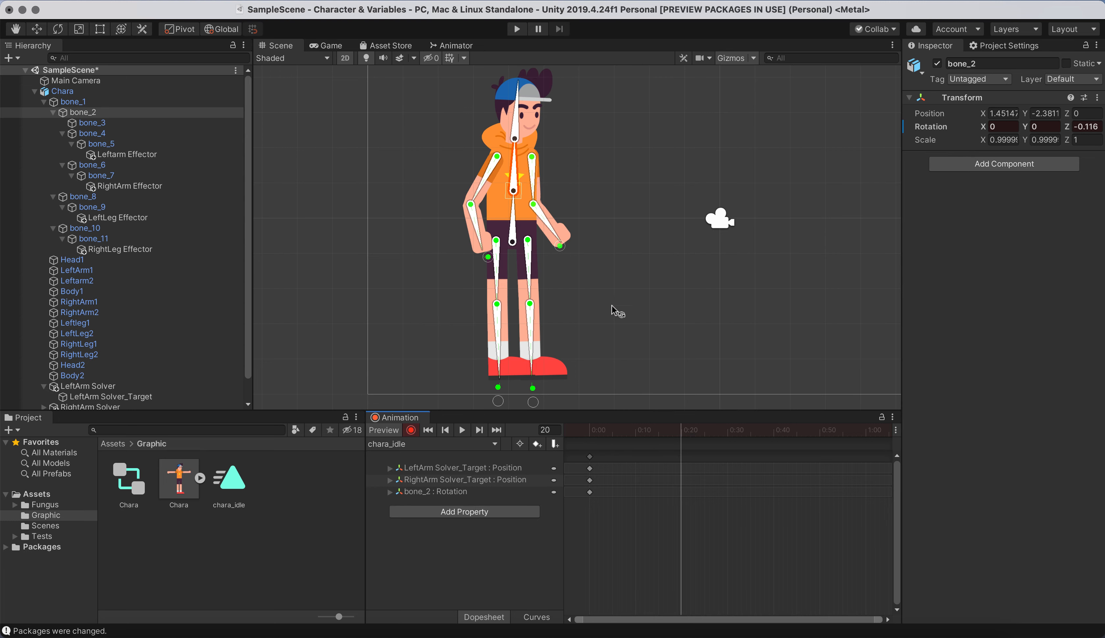
{"action": "left_click_drag", "start_coordinate": [560, 246], "coordinate": [520, 256]}
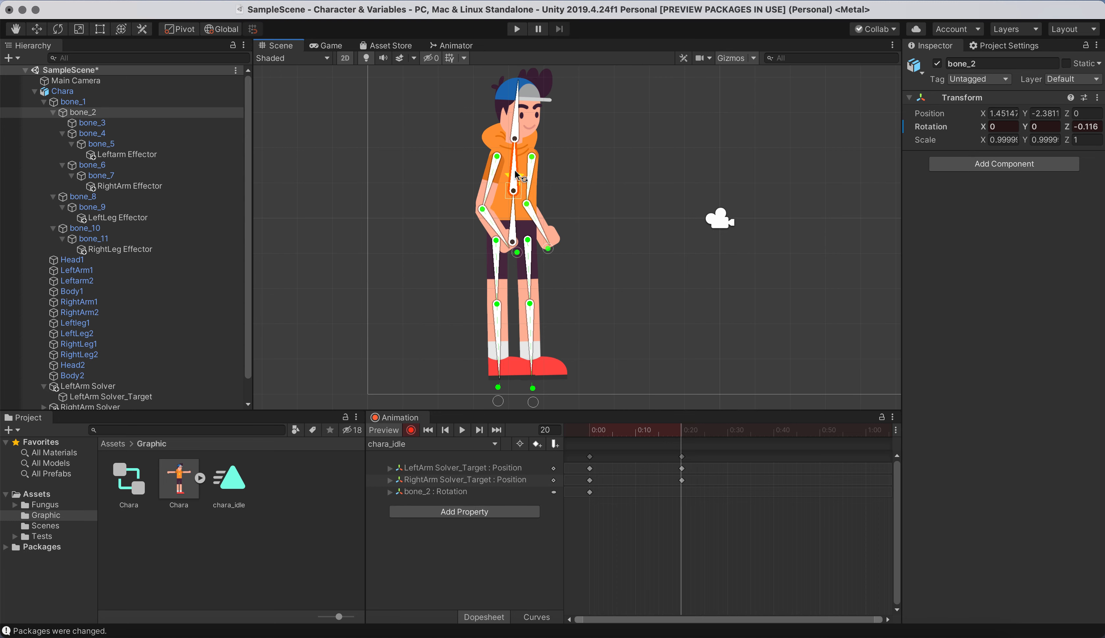
{"action": "left_click_drag", "start_coordinate": [517, 174], "coordinate": [514, 174]}
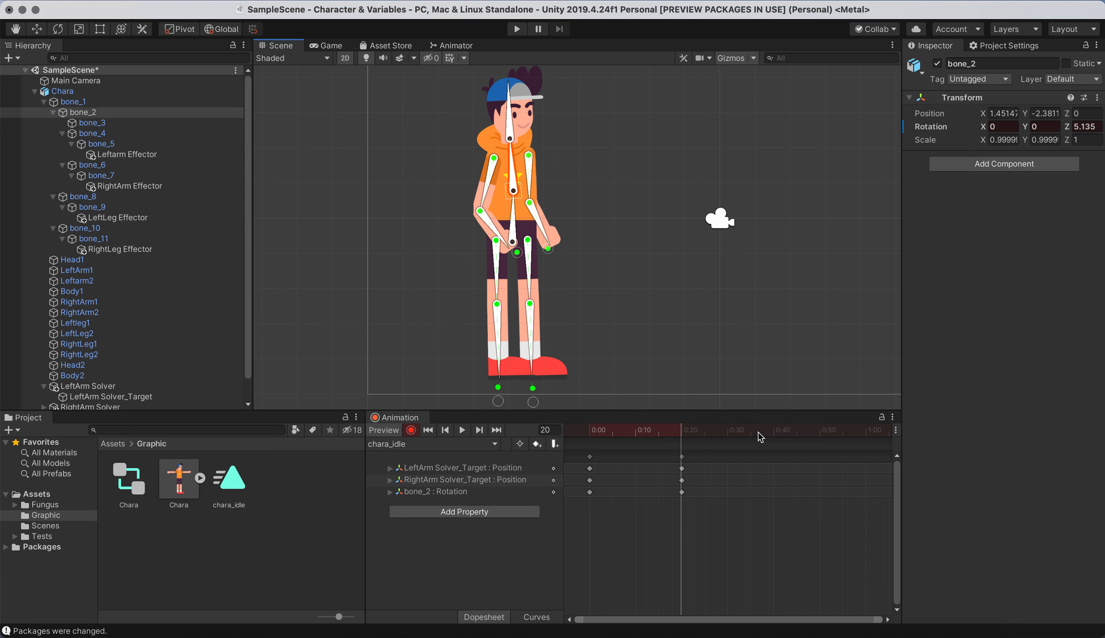
Copy all frame 0 keyframes of the chara_idle clip to frame 40
{"action": "left_click_drag", "start_coordinate": [767, 433], "coordinate": [774, 434]}
{"action": "left_click_drag", "start_coordinate": [611, 530], "coordinate": [588, 453]}
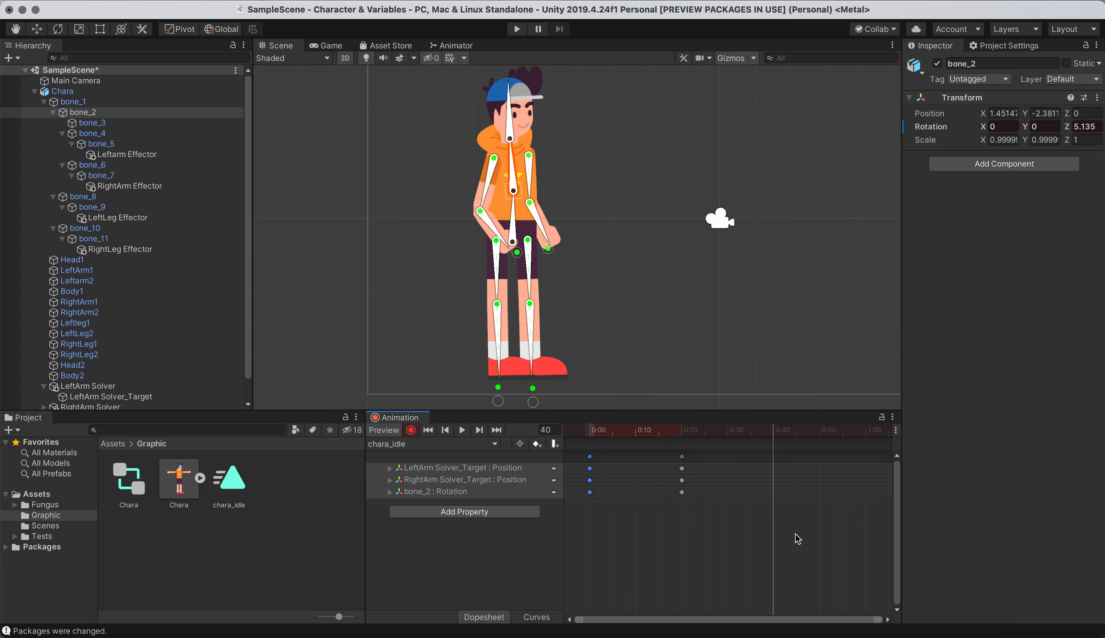
{"action": "key", "text": "super+v"}
Play back the chara_idle clip, and end keyframe recording with the playhead at frame 0
{"action": "key", "text": "space"}
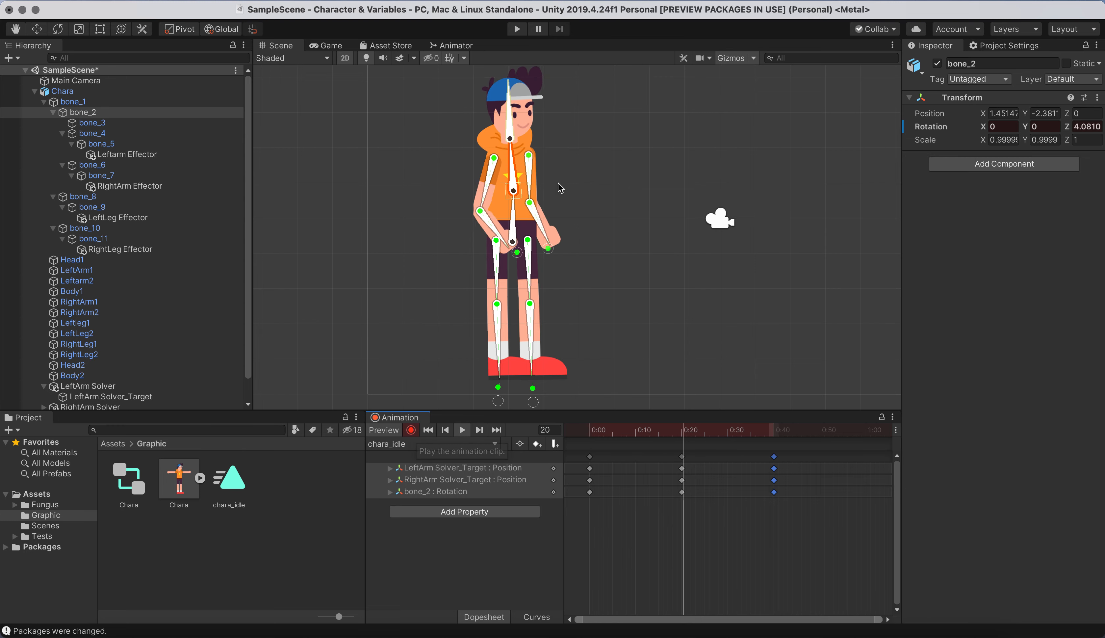
{"action": "key", "text": "space"}
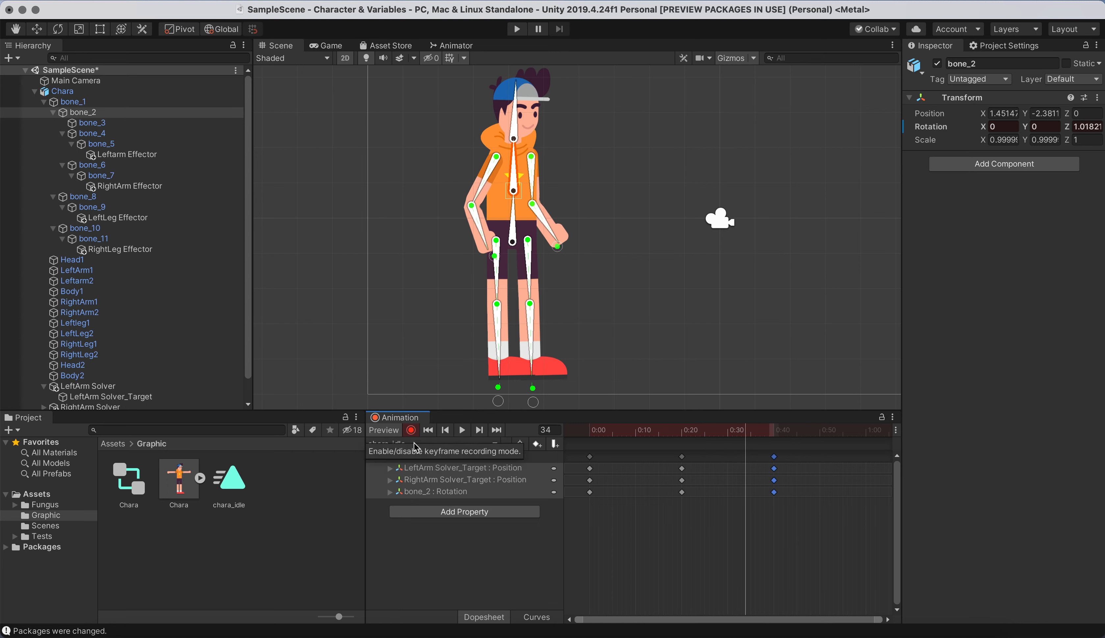
{"action": "left_click", "coordinate": [411, 431]}
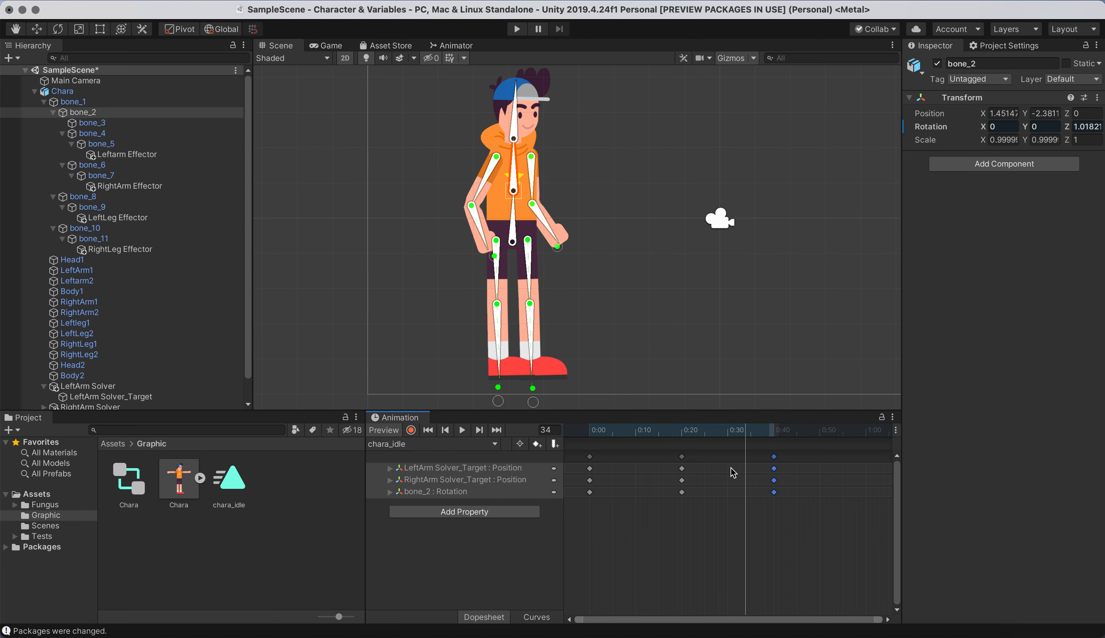
{"action": "left_click_drag", "start_coordinate": [747, 433], "coordinate": [583, 446]}
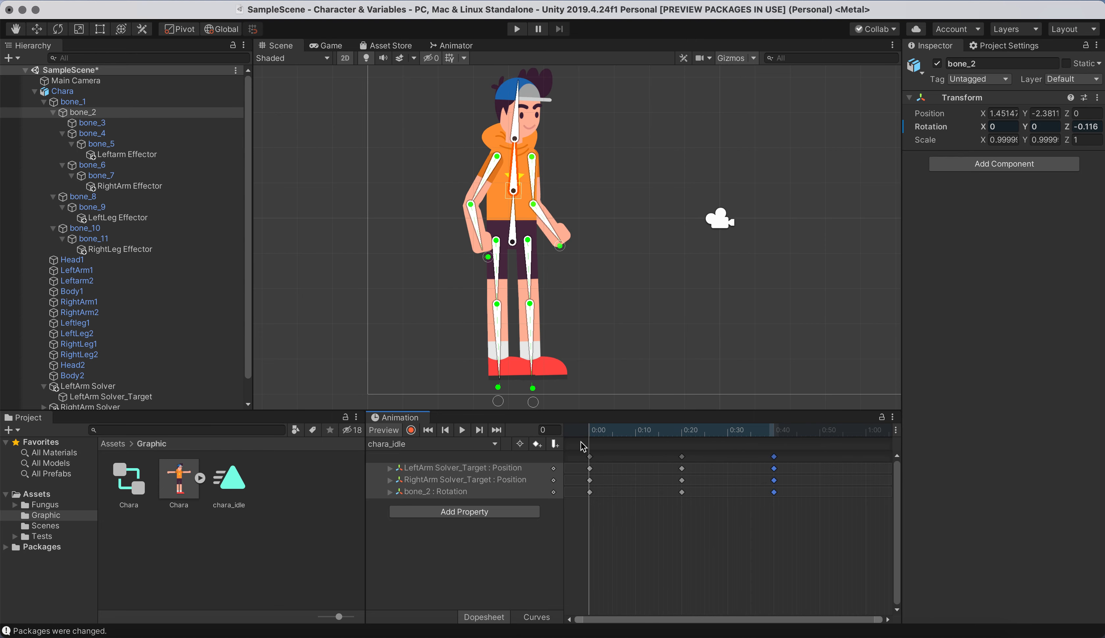
Create a second animation clip named chara_walk for Chara in the Graphic folder
{"action": "left_click", "coordinate": [465, 446]}
{"action": "left_click", "coordinate": [452, 467]}
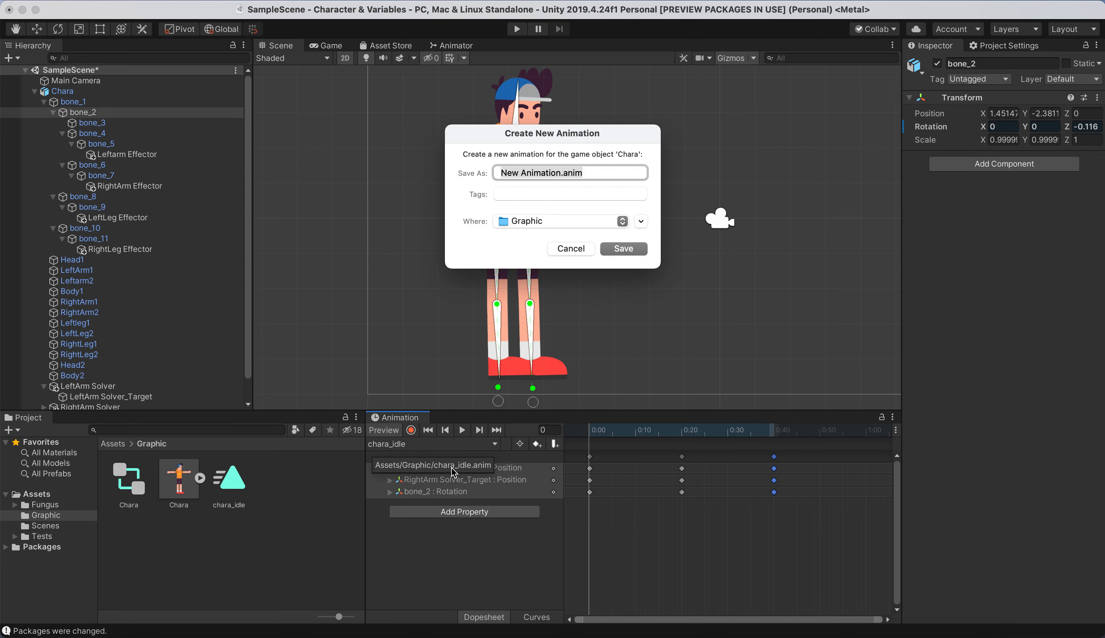
{"action": "left_click", "coordinate": [560, 171]}
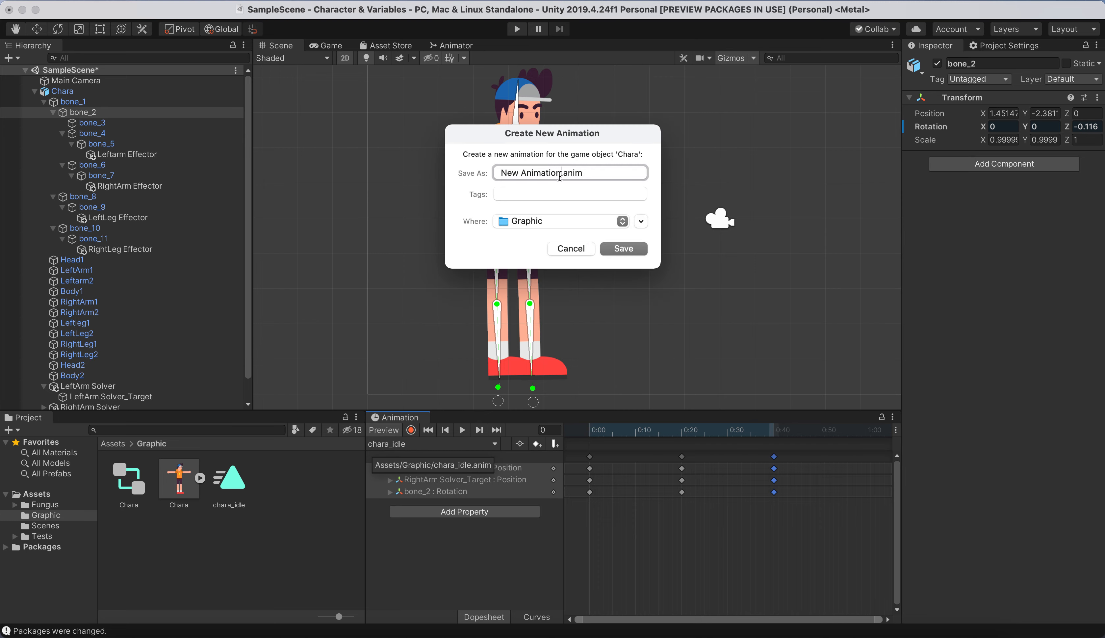
{"action": "left_click_drag", "start_coordinate": [560, 176], "coordinate": [436, 184]}
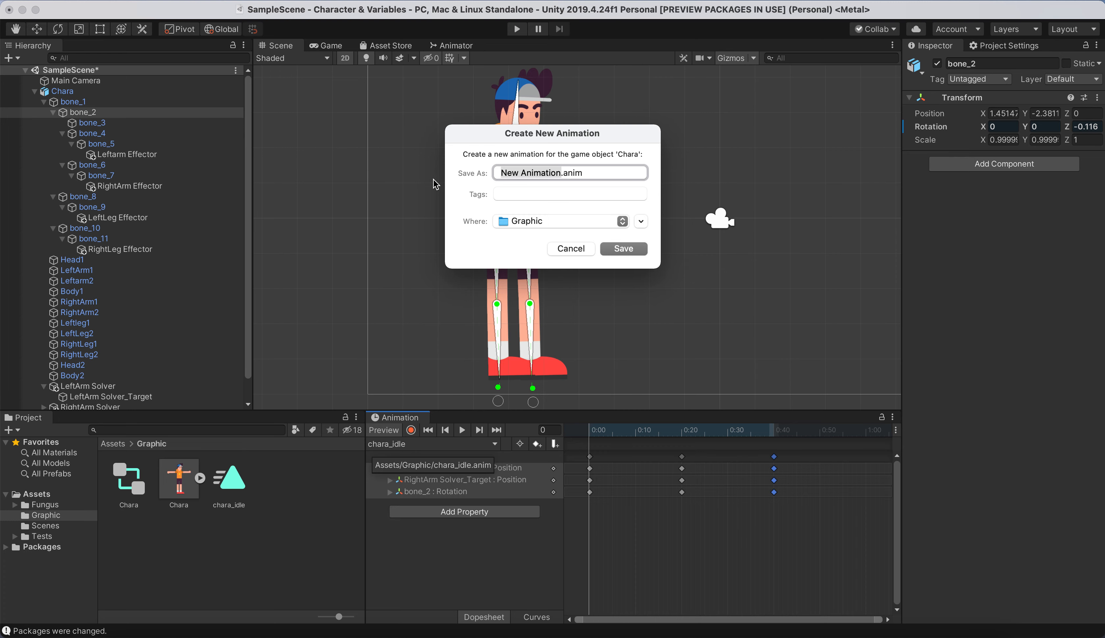
{"action": "type", "text": "chara_"}
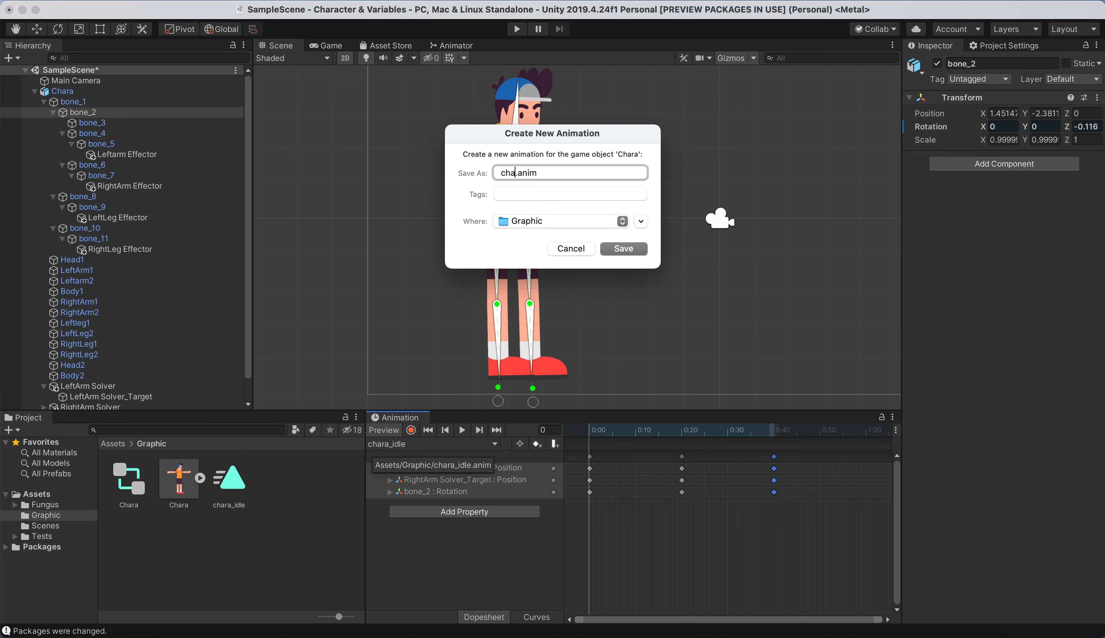
{"action": "type", "text": "walk"}
{"action": "left_click", "coordinate": [623, 249]}
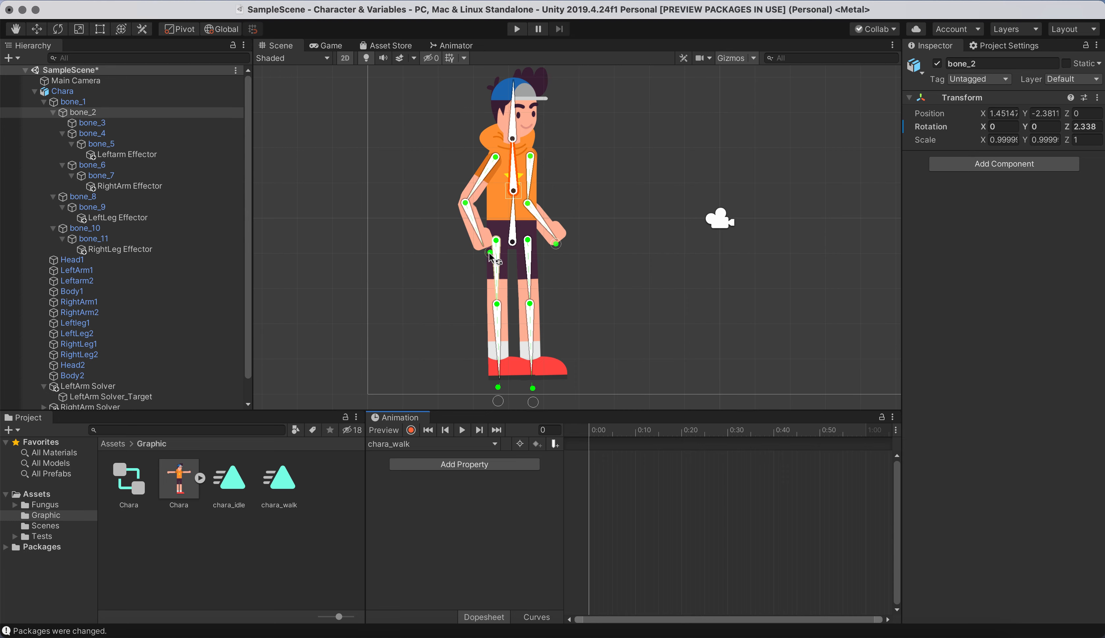
Pose the arms for walking, with the left hand at the hip and the right forearm bent forward at waist height
{"action": "mouse_move", "coordinate": [489, 253]}
{"action": "left_mouse_down"}
{"action": "mouse_move", "coordinate": [502, 253]}
{"action": "mouse_move", "coordinate": [468, 249]}
{"action": "left_mouse_up"}
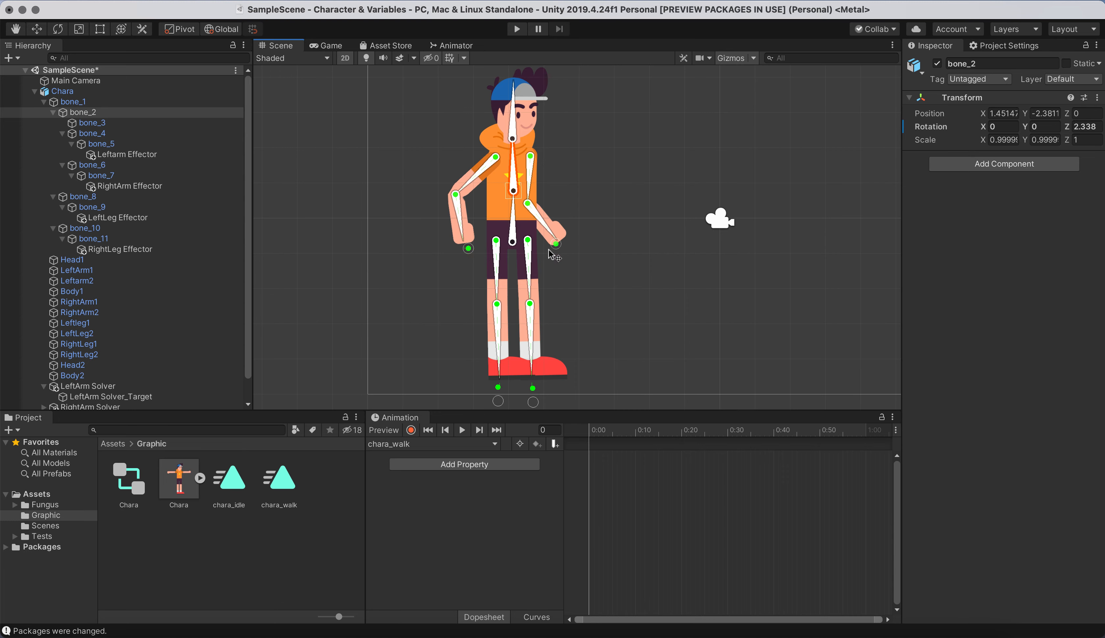
{"action": "left_click_drag", "start_coordinate": [558, 247], "coordinate": [618, 153]}
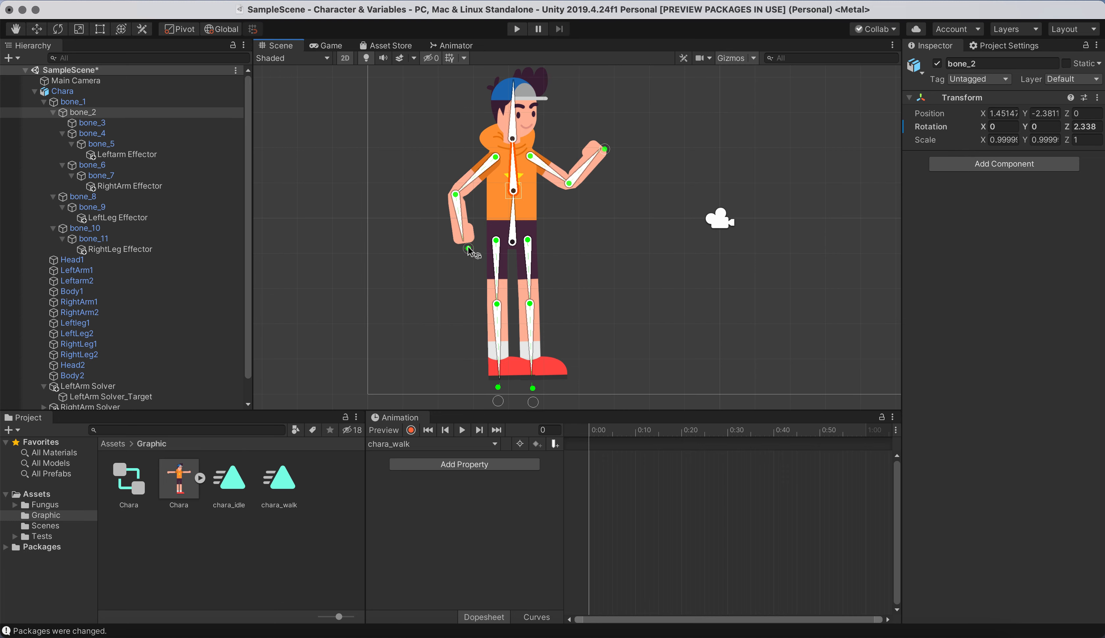
{"action": "left_click_drag", "start_coordinate": [467, 248], "coordinate": [492, 247]}
{"action": "left_click_drag", "start_coordinate": [604, 149], "coordinate": [584, 202]}
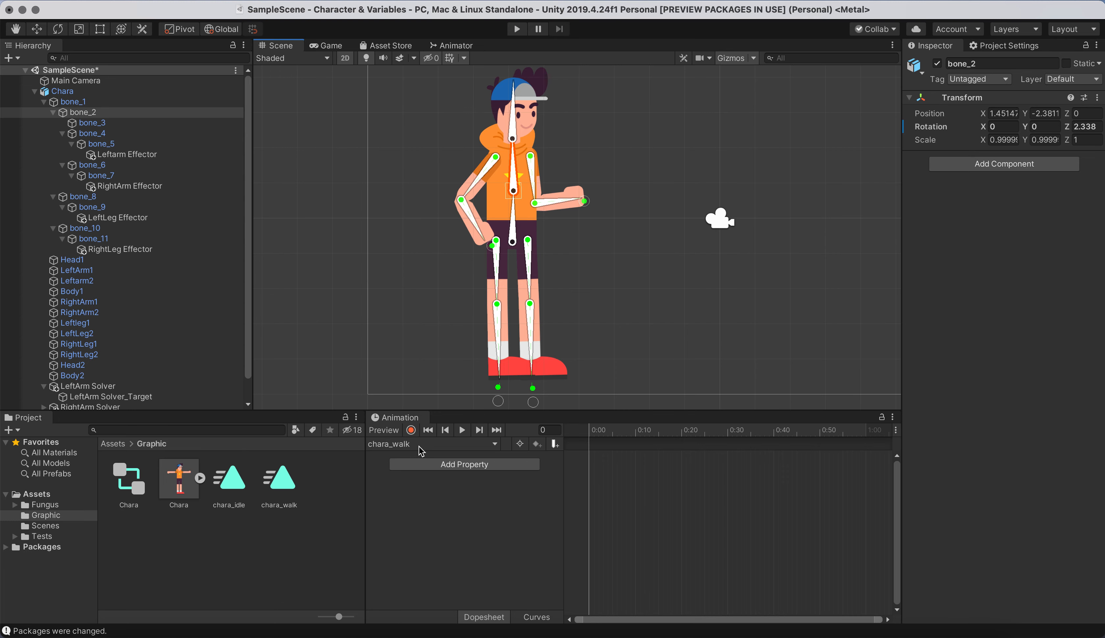
Record frame 0 keyframes in chara_walk with the left leg raised at the knee and the right leg shifted backward
{"action": "left_click", "coordinate": [411, 429]}
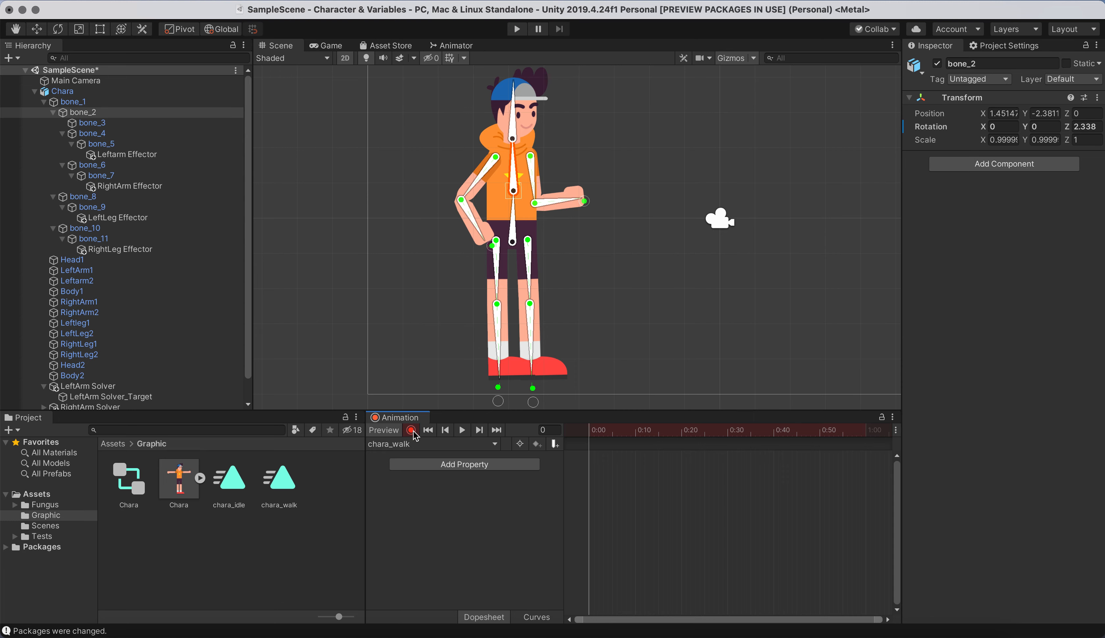
{"action": "left_click_drag", "start_coordinate": [498, 401], "coordinate": [521, 355]}
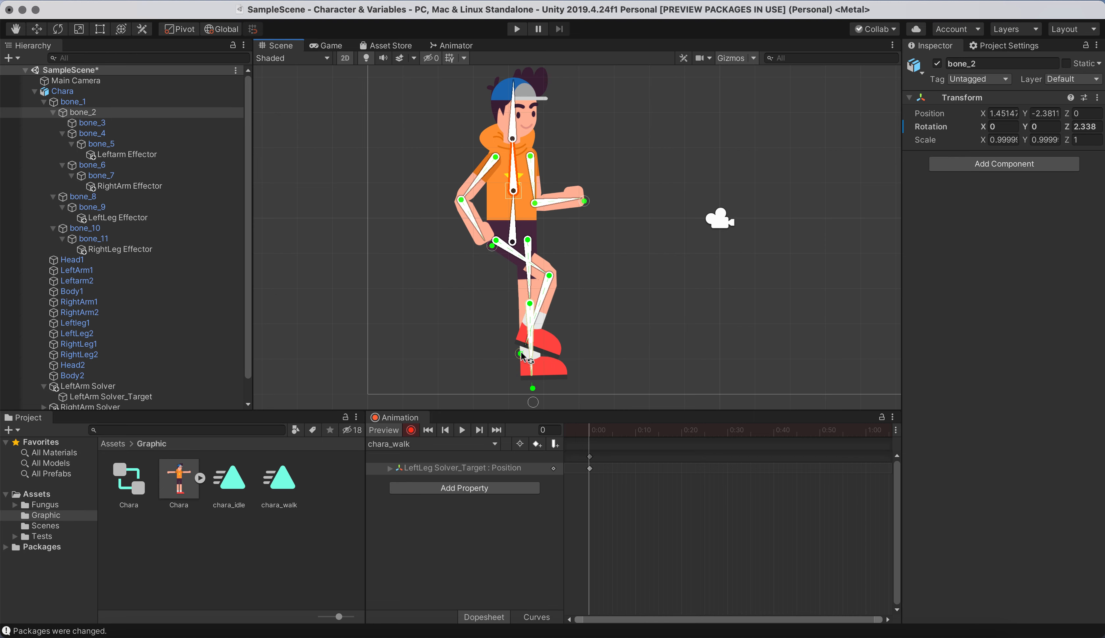
{"action": "left_click_drag", "start_coordinate": [533, 402], "coordinate": [503, 402]}
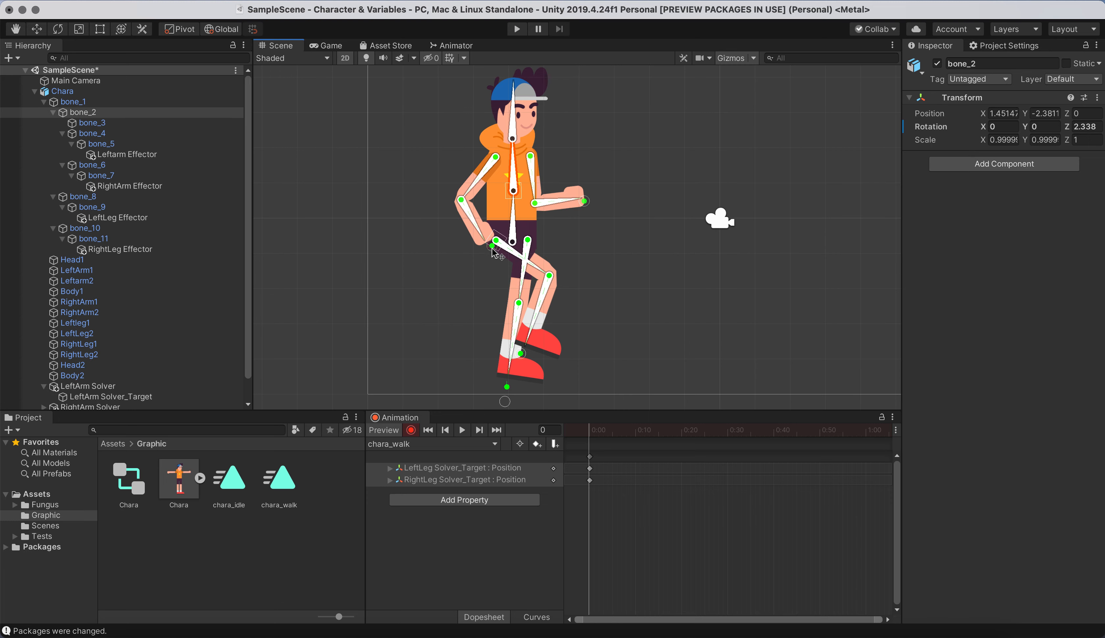
Key both arms at frame 0, and at frame 10 key a stride with the left leg forward, right leg back and both hands in front
{"action": "left_click_drag", "start_coordinate": [584, 202], "coordinate": [584, 204]}
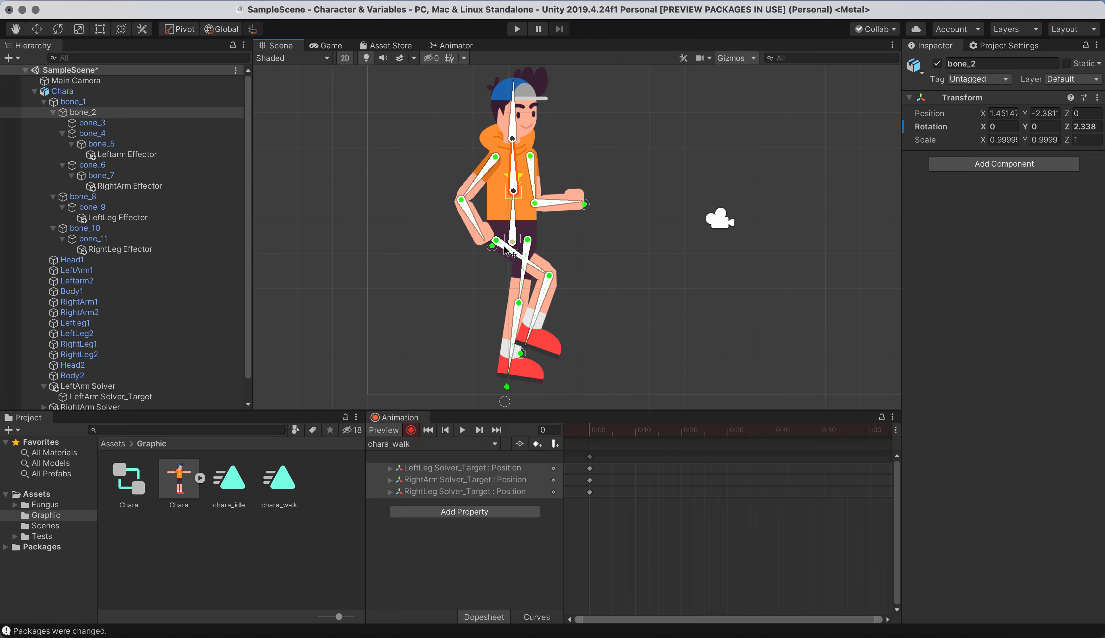
{"action": "left_click_drag", "start_coordinate": [491, 249], "coordinate": [495, 248]}
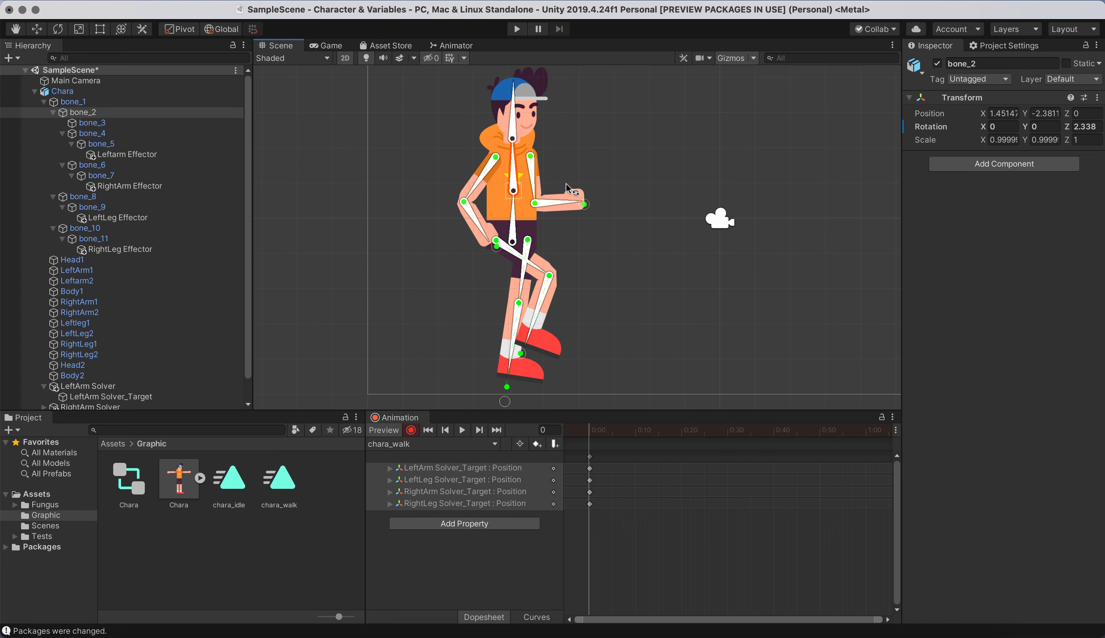
{"action": "left_click_drag", "start_coordinate": [590, 435], "coordinate": [637, 433]}
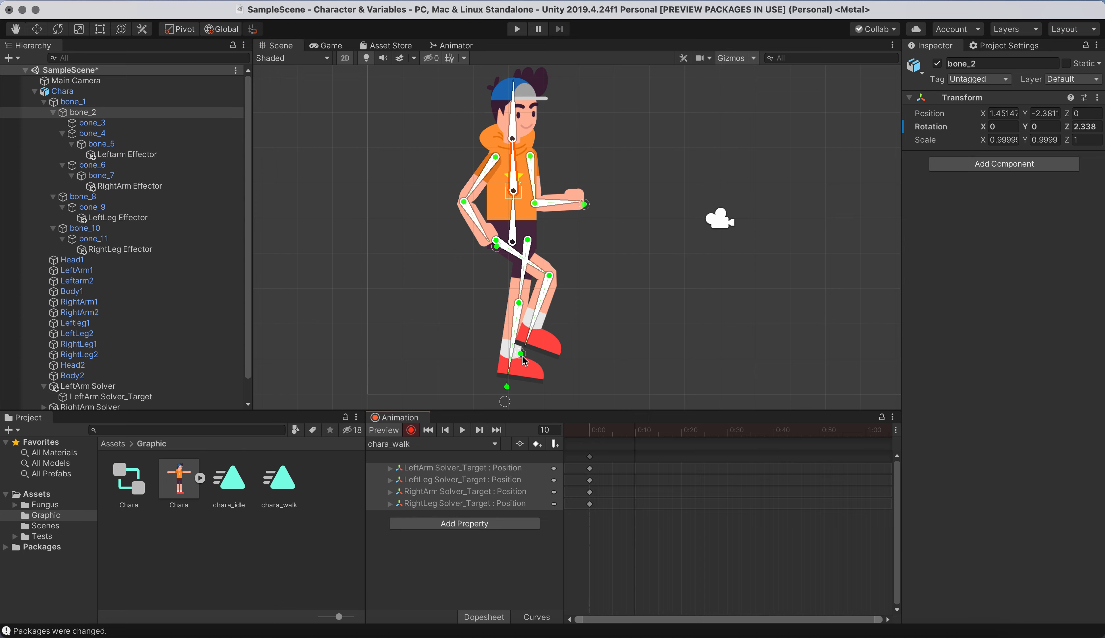
{"action": "left_click_drag", "start_coordinate": [524, 360], "coordinate": [578, 357]}
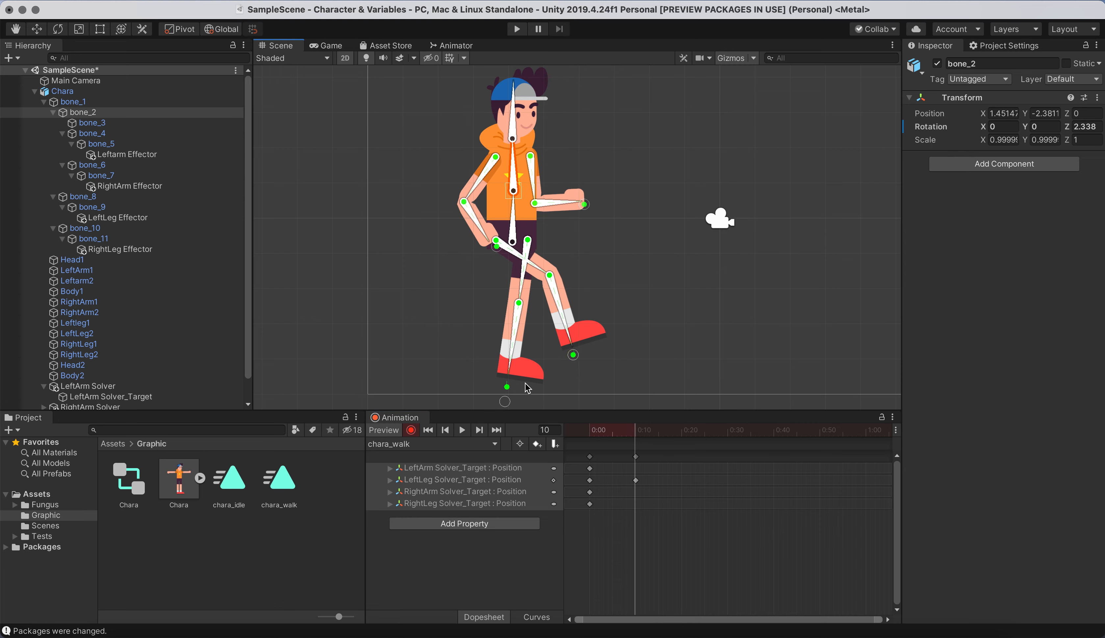
{"action": "left_click_drag", "start_coordinate": [506, 402], "coordinate": [466, 394]}
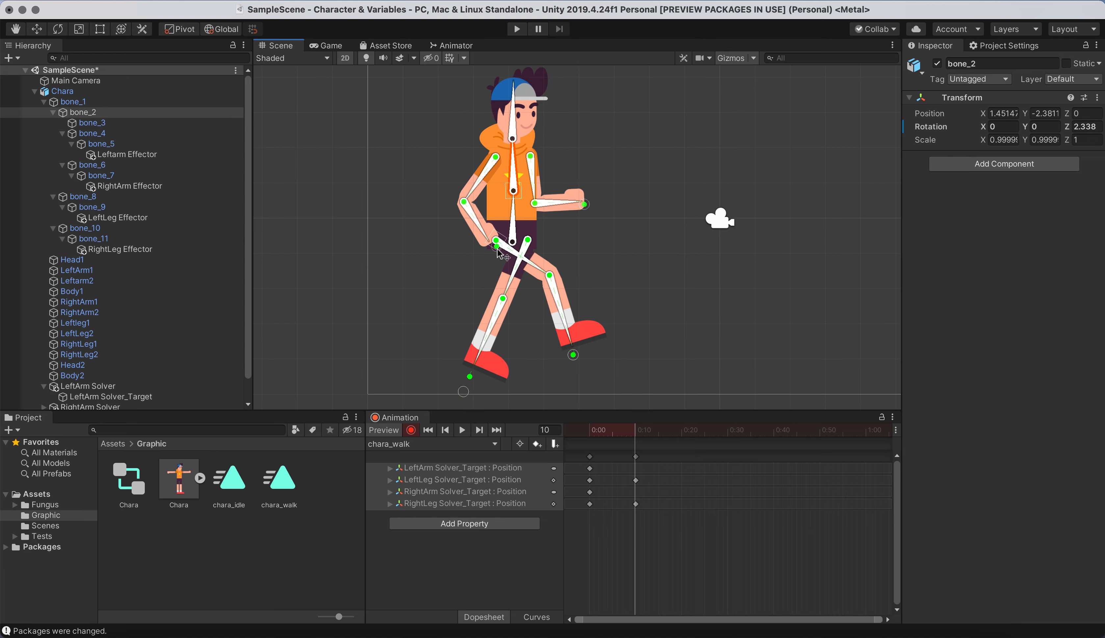
{"action": "mouse_move", "coordinate": [584, 206]}
{"action": "left_mouse_down"}
{"action": "mouse_move", "coordinate": [597, 197]}
{"action": "mouse_move", "coordinate": [600, 154]}
{"action": "mouse_move", "coordinate": [553, 232]}
{"action": "mouse_move", "coordinate": [523, 245]}
{"action": "mouse_move", "coordinate": [564, 209]}
{"action": "mouse_move", "coordinate": [565, 196]}
{"action": "left_mouse_up"}
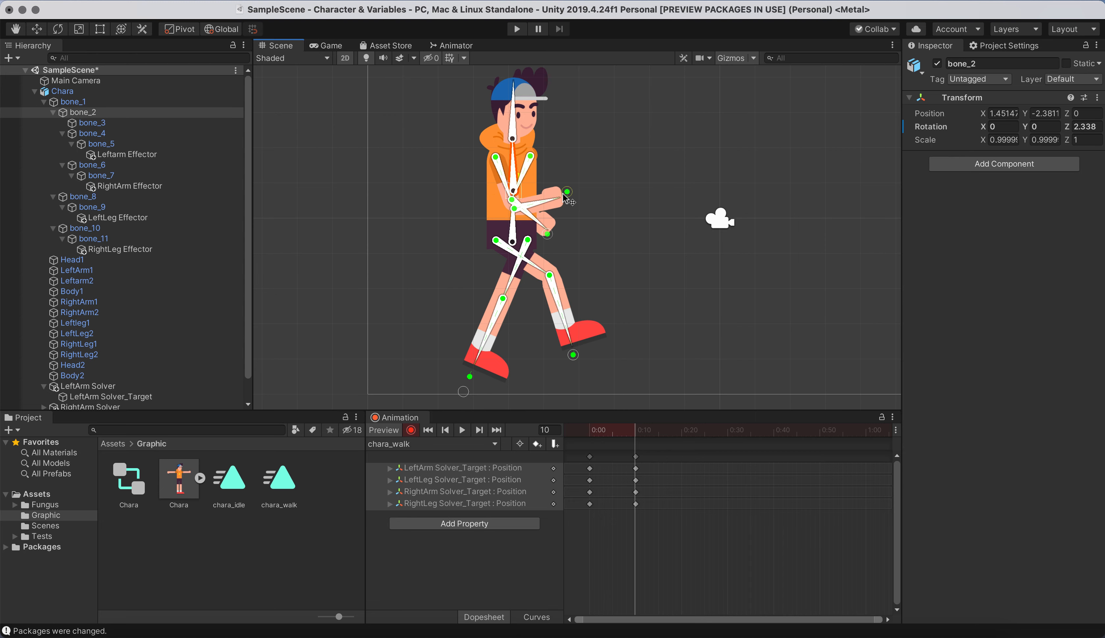
At frame 20, key the left foot planted ahead, the right foot under the body, the left hand lowered and the right hand forward
{"action": "left_click_drag", "start_coordinate": [638, 432], "coordinate": [682, 433]}
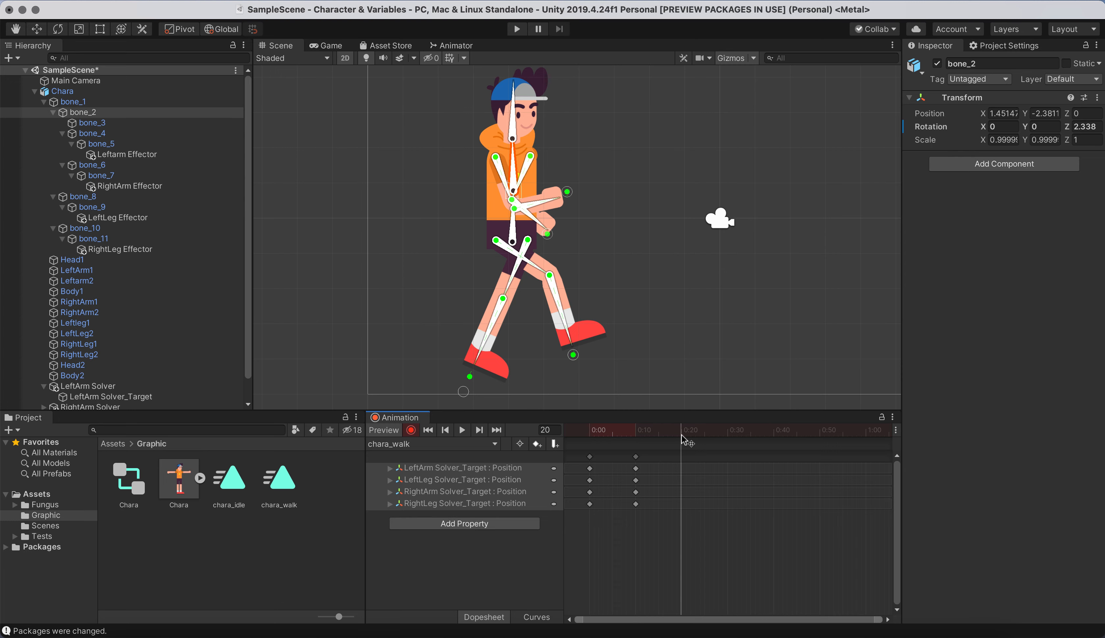
{"action": "left_click_drag", "start_coordinate": [574, 355], "coordinate": [551, 392]}
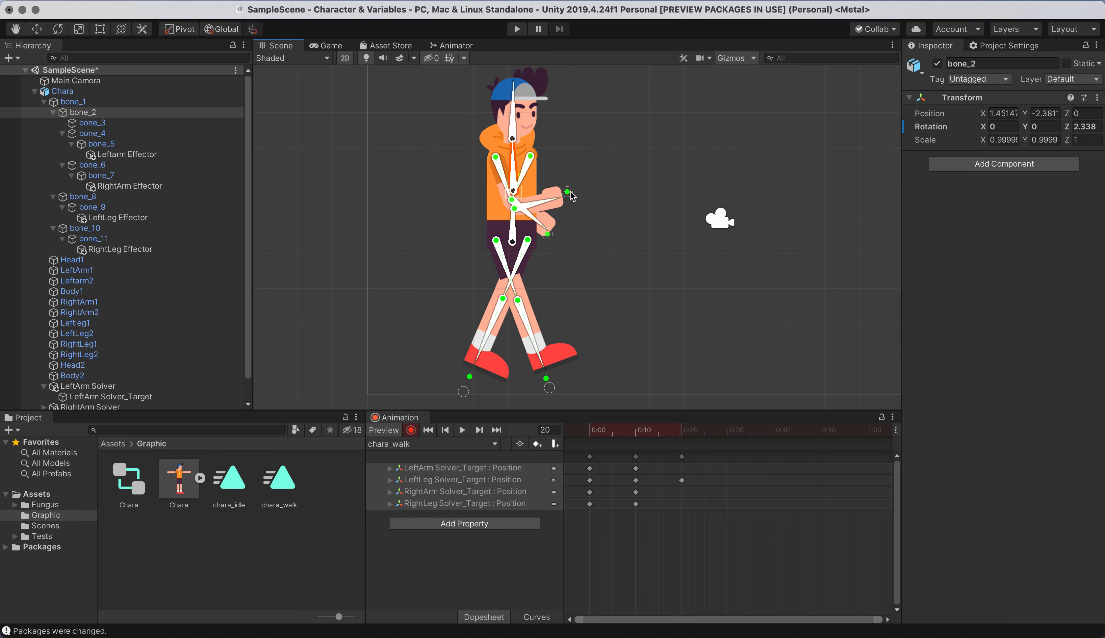
{"action": "left_click_drag", "start_coordinate": [567, 193], "coordinate": [535, 229]}
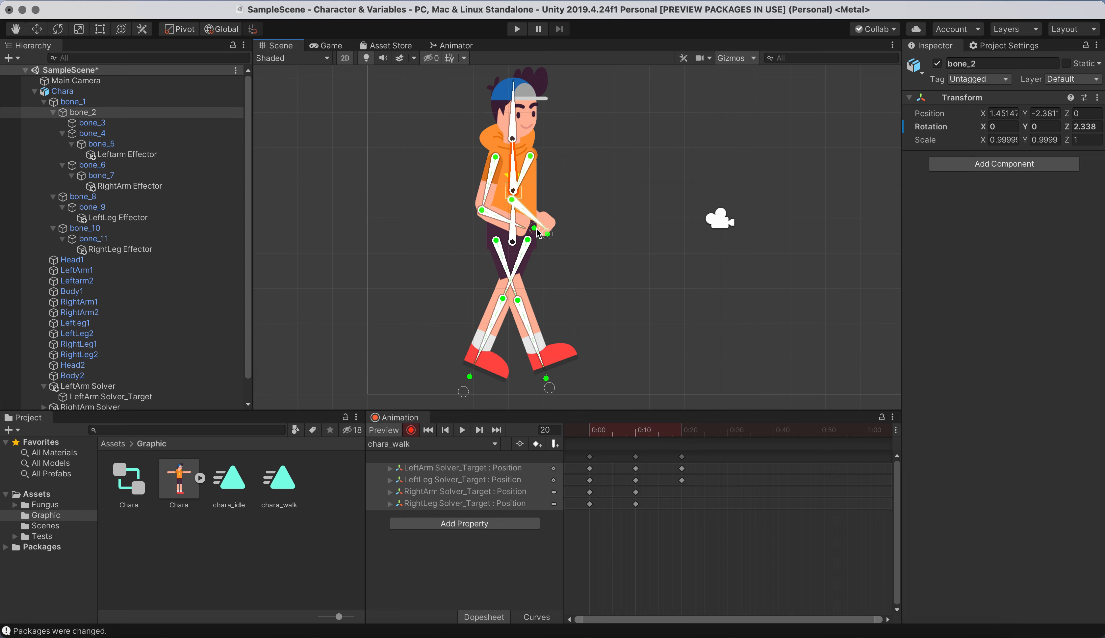
{"action": "left_click_drag", "start_coordinate": [467, 391], "coordinate": [510, 387]}
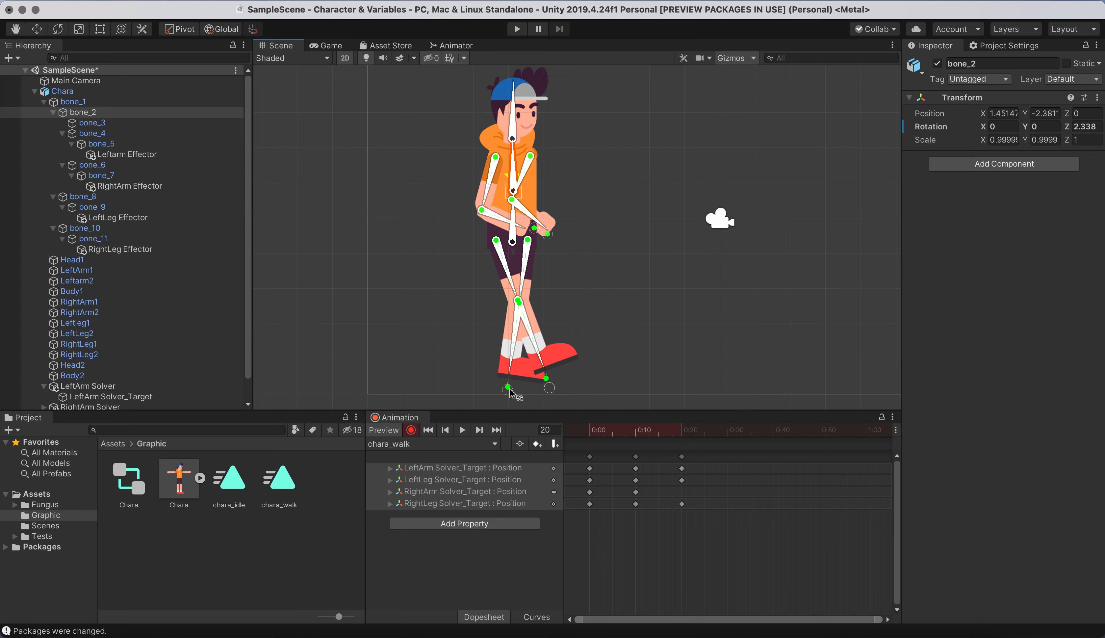
{"action": "left_click_drag", "start_coordinate": [547, 234], "coordinate": [576, 227]}
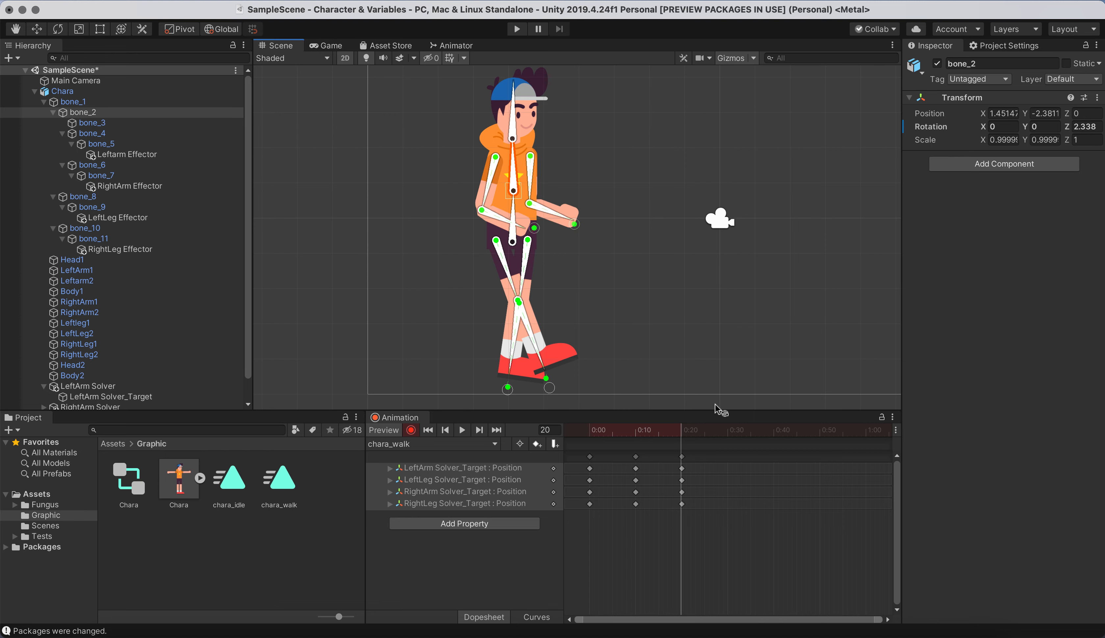
At frame 30, key the right knee raised forward, the left leg back, the right hand at chest height and the left hand at the hip
{"action": "left_click_drag", "start_coordinate": [682, 434], "coordinate": [725, 439]}
{"action": "left_click_drag", "start_coordinate": [740, 440], "coordinate": [727, 444]}
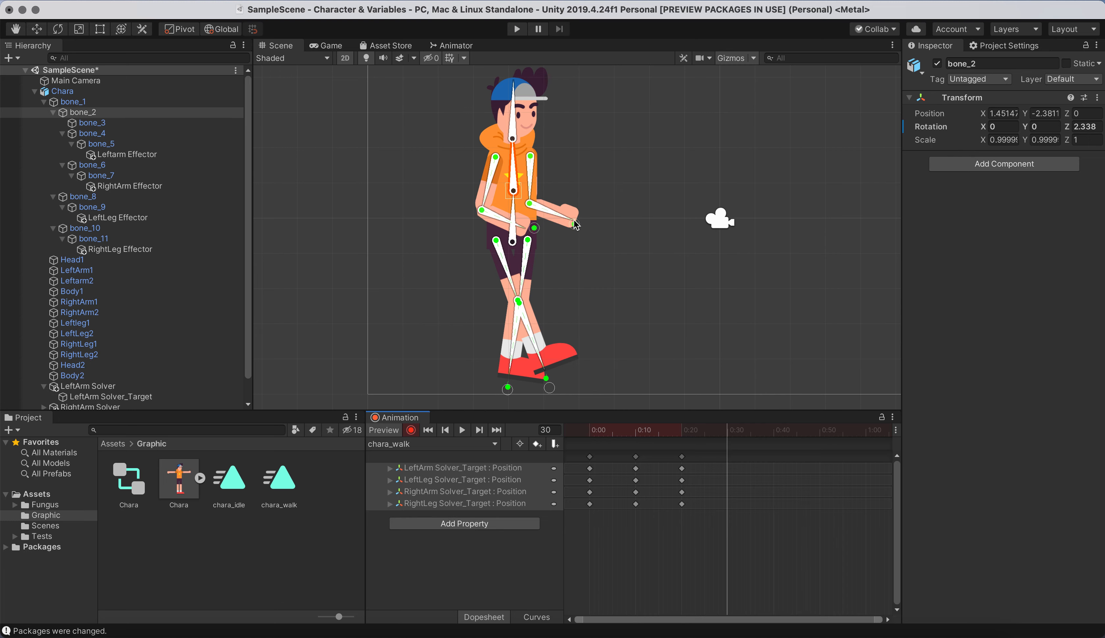
{"action": "left_click_drag", "start_coordinate": [548, 388], "coordinate": [539, 364]}
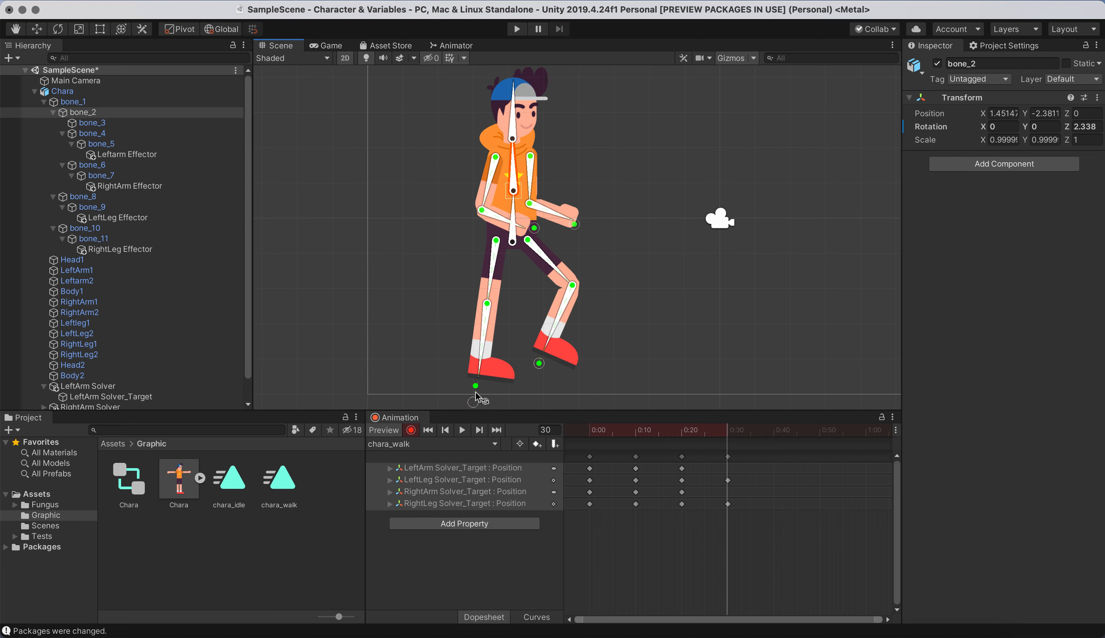
{"action": "mouse_move", "coordinate": [482, 384]}
{"action": "left_mouse_down"}
{"action": "mouse_move", "coordinate": [487, 367]}
{"action": "mouse_move", "coordinate": [470, 386]}
{"action": "left_mouse_up"}
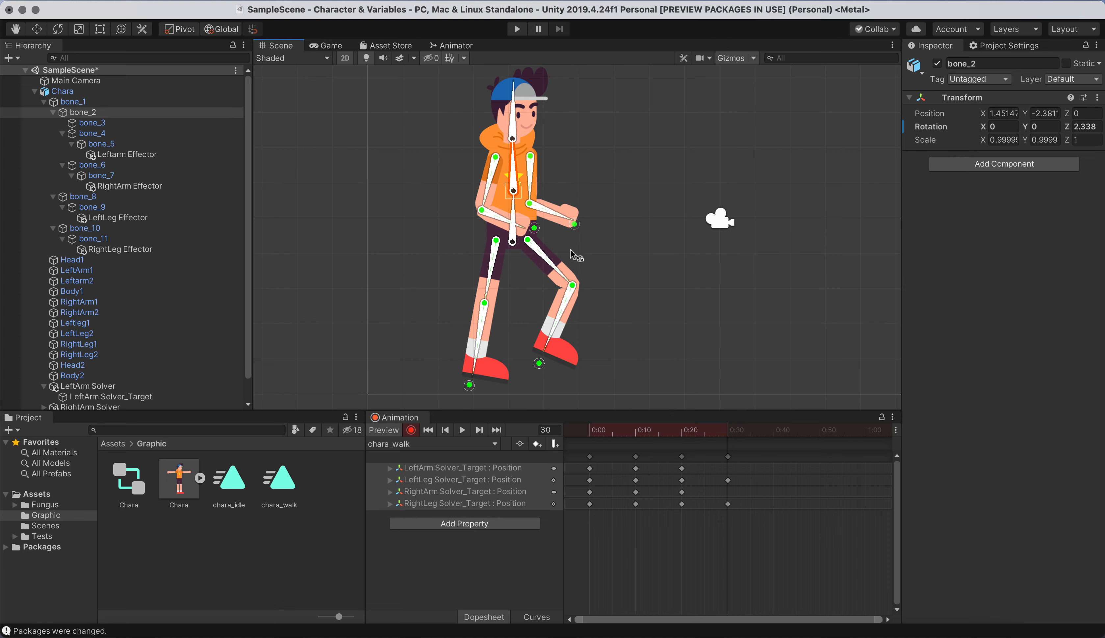
{"action": "left_click_drag", "start_coordinate": [574, 224], "coordinate": [601, 174]}
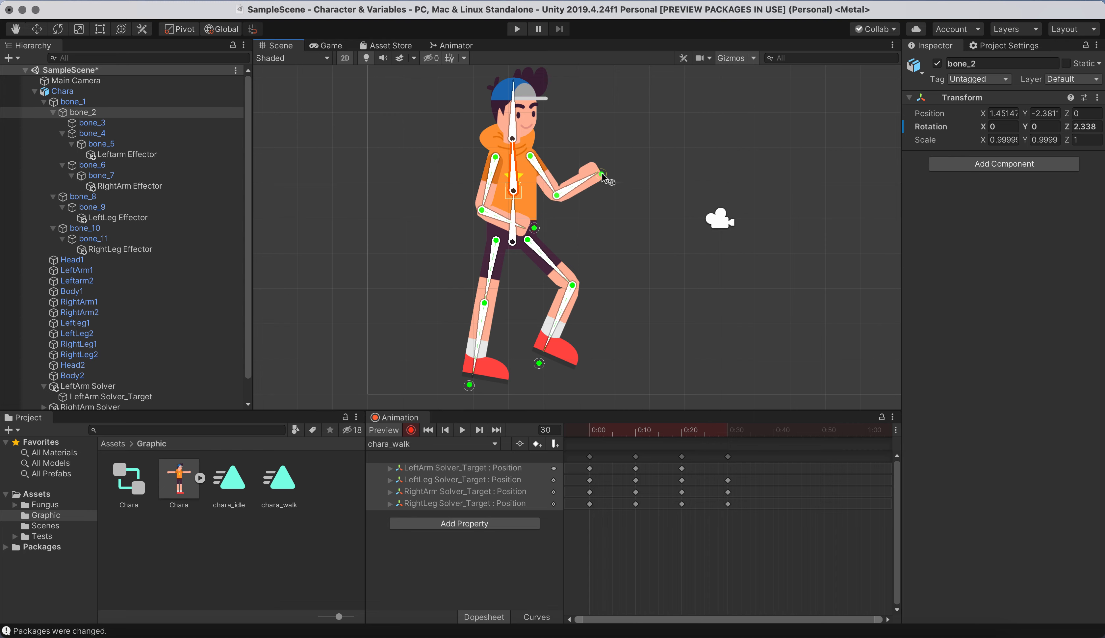
{"action": "left_click_drag", "start_coordinate": [533, 229], "coordinate": [493, 252]}
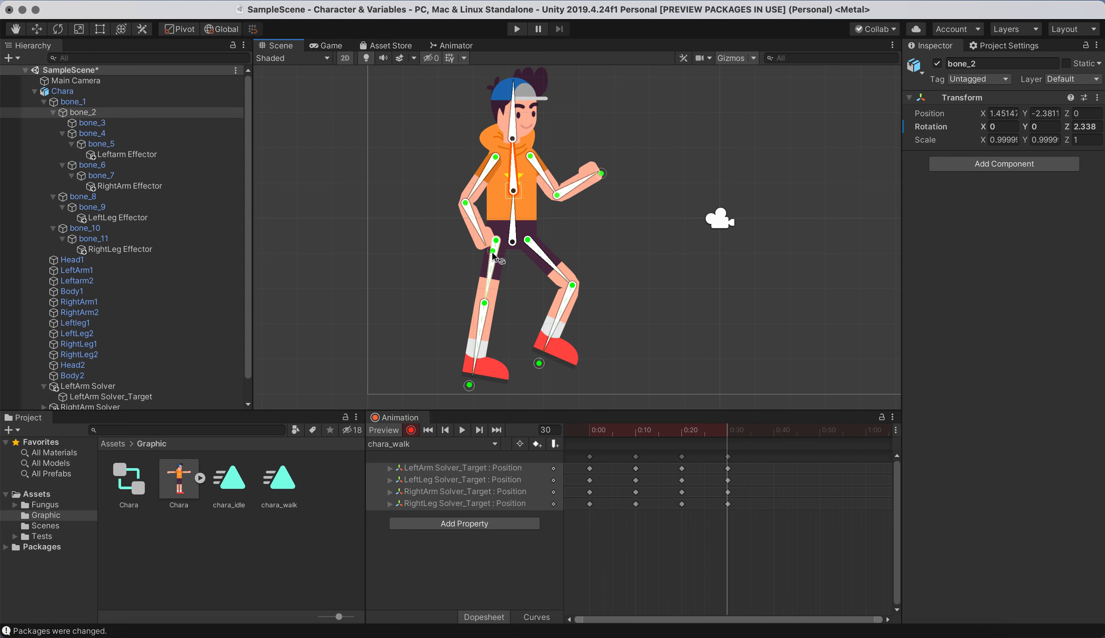
At frame 40, key the right leg extended forward, the left foot slightly forward, the right hand lowered to the waist and the left hand before the hips
{"action": "left_click_drag", "start_coordinate": [732, 435], "coordinate": [776, 436]}
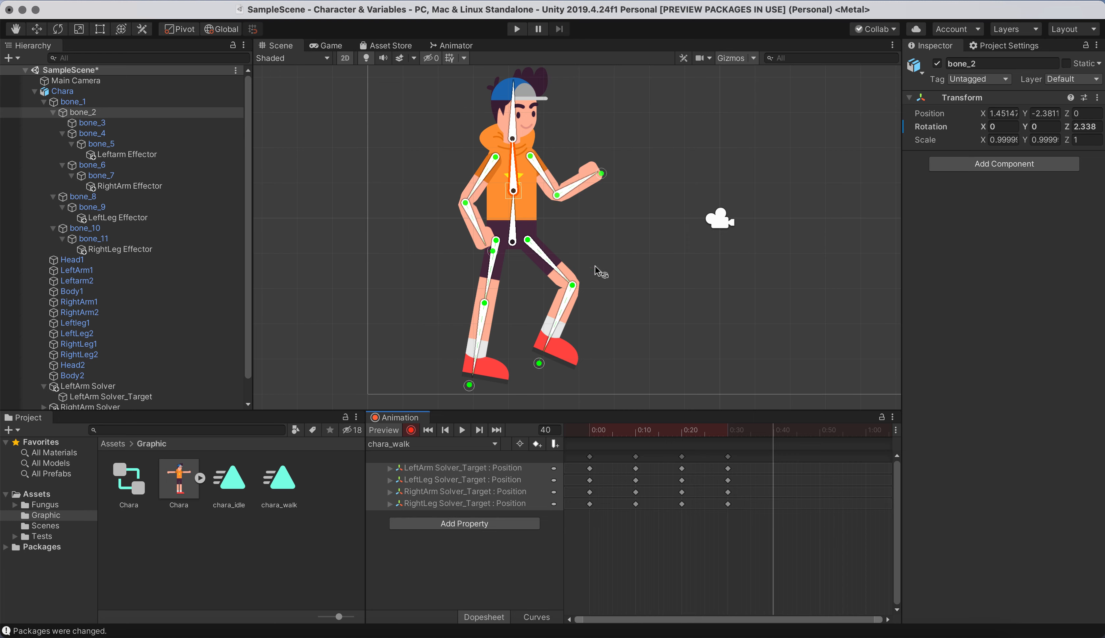
{"action": "left_click_drag", "start_coordinate": [540, 363], "coordinate": [574, 381]}
{"action": "mouse_move", "coordinate": [469, 386]}
{"action": "left_mouse_down"}
{"action": "mouse_move", "coordinate": [493, 382]}
{"action": "mouse_move", "coordinate": [460, 391]}
{"action": "mouse_move", "coordinate": [480, 377]}
{"action": "mouse_move", "coordinate": [489, 381]}
{"action": "mouse_move", "coordinate": [472, 391]}
{"action": "mouse_move", "coordinate": [489, 393]}
{"action": "left_mouse_up"}
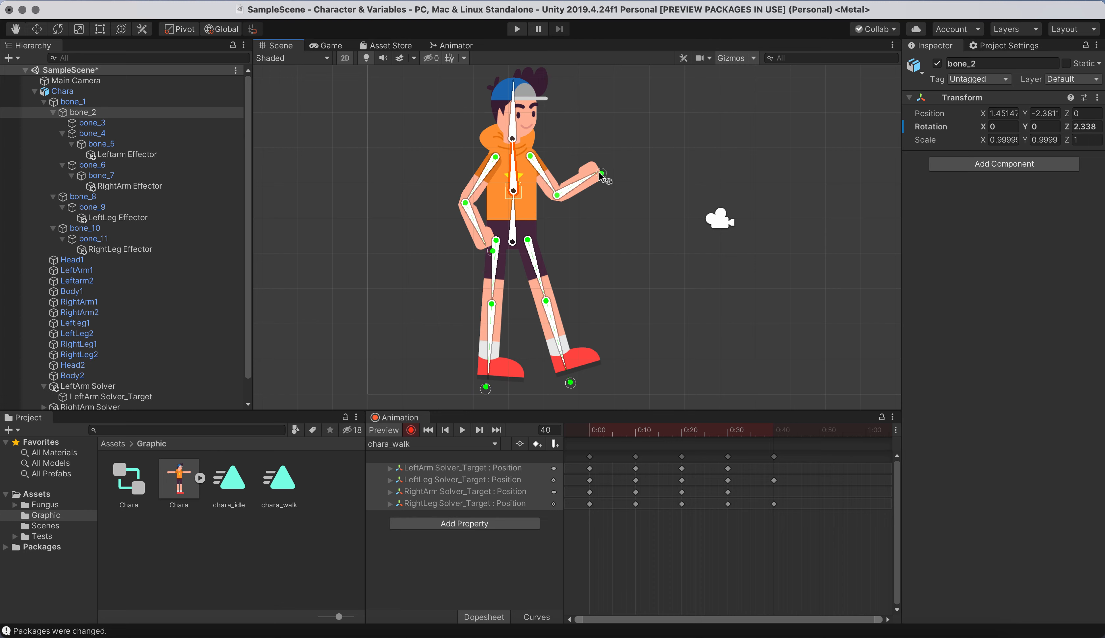
{"action": "left_click_drag", "start_coordinate": [601, 175], "coordinate": [579, 209]}
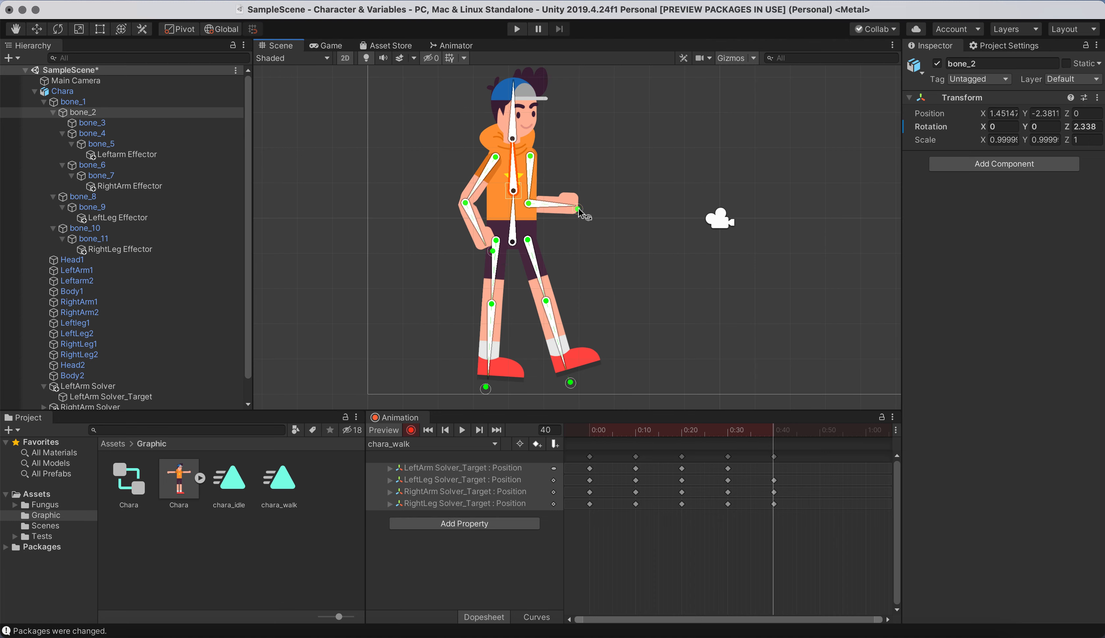
{"action": "left_click_drag", "start_coordinate": [493, 256], "coordinate": [530, 245]}
Copy all the frame 0 keyframes of chara_walk to frame 50 to close the walk loop
{"action": "mouse_move", "coordinate": [599, 439]}
{"action": "left_mouse_down"}
{"action": "mouse_move", "coordinate": [573, 436]}
{"action": "mouse_move", "coordinate": [754, 443]}
{"action": "mouse_move", "coordinate": [587, 454]}
{"action": "left_mouse_up"}
{"action": "left_click_drag", "start_coordinate": [608, 509], "coordinate": [578, 421]}
{"action": "left_click", "coordinate": [819, 435]}
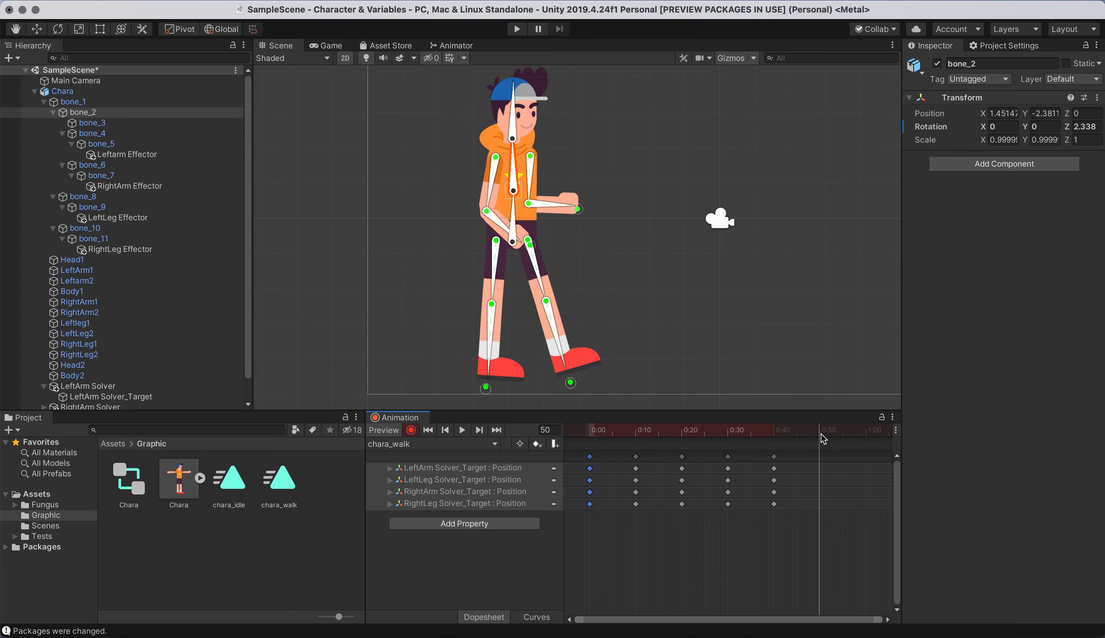
{"action": "key", "text": "ctrl+v"}
Play back the chara_walk clip from frame 0, and end keyframe recording
{"action": "left_click_drag", "start_coordinate": [821, 434], "coordinate": [558, 441]}
{"action": "key", "text": "space"}
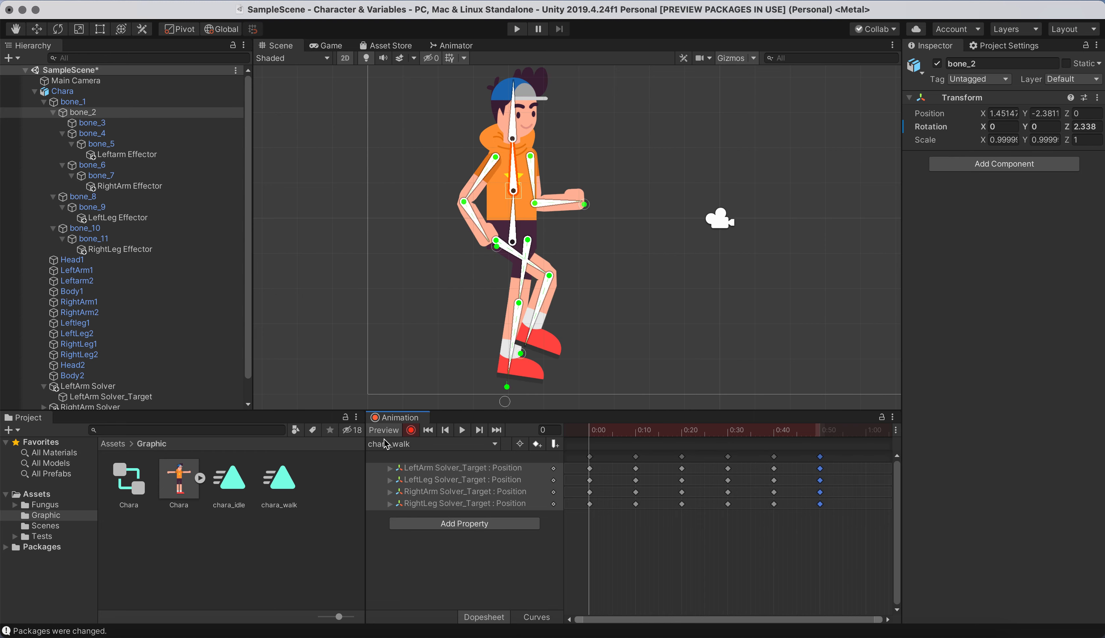
{"action": "left_click", "coordinate": [411, 430]}
Switch to Google Chrome and search Google Images for "walk cycle frame by frame blueprint"
{"action": "mouse_move", "coordinate": [216, 626]}
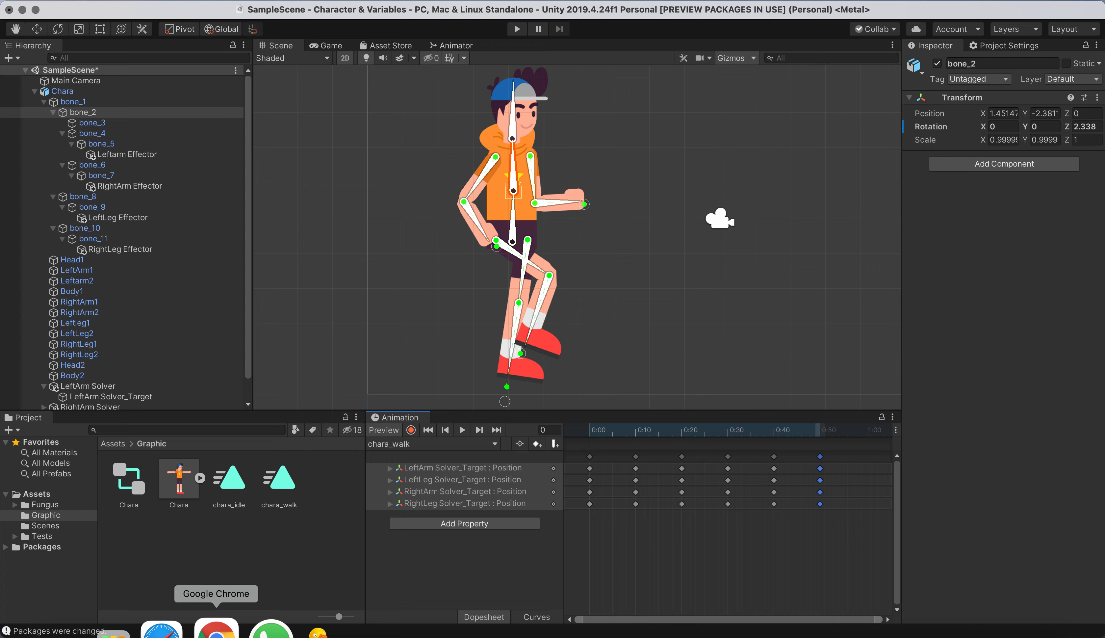
{"action": "left_click", "coordinate": [217, 627]}
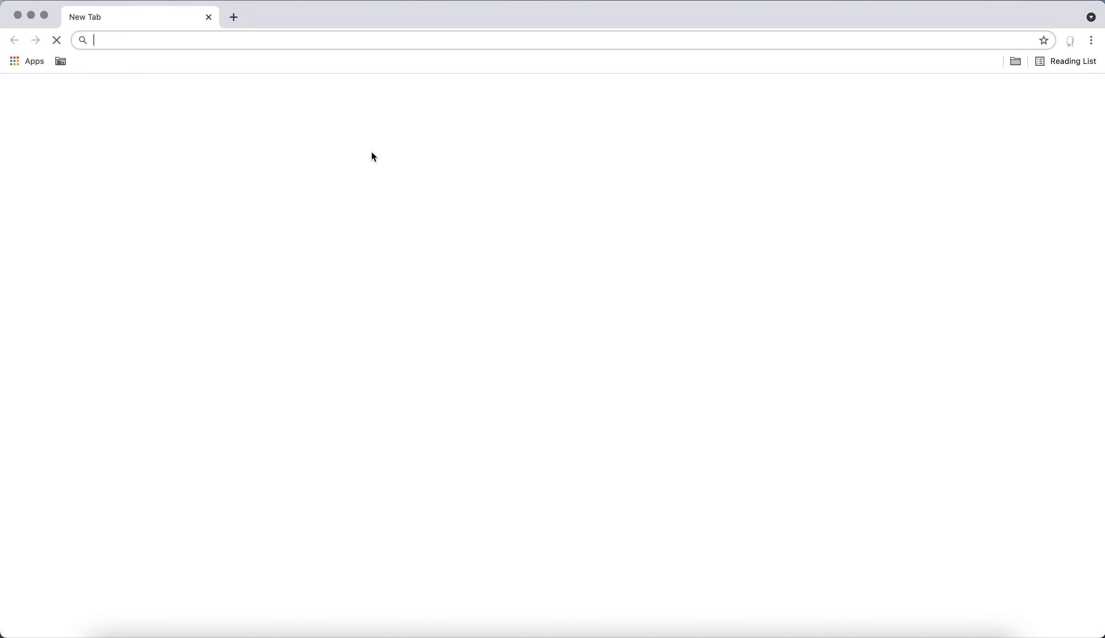
{"action": "left_click", "coordinate": [226, 49]}
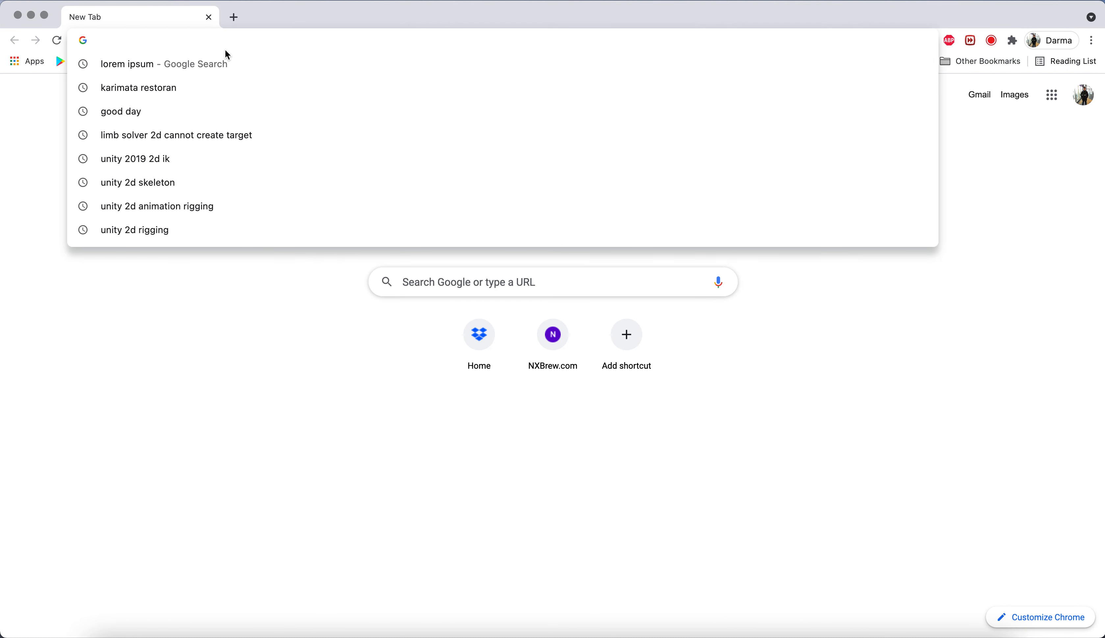
{"action": "type", "text": "walk c"}
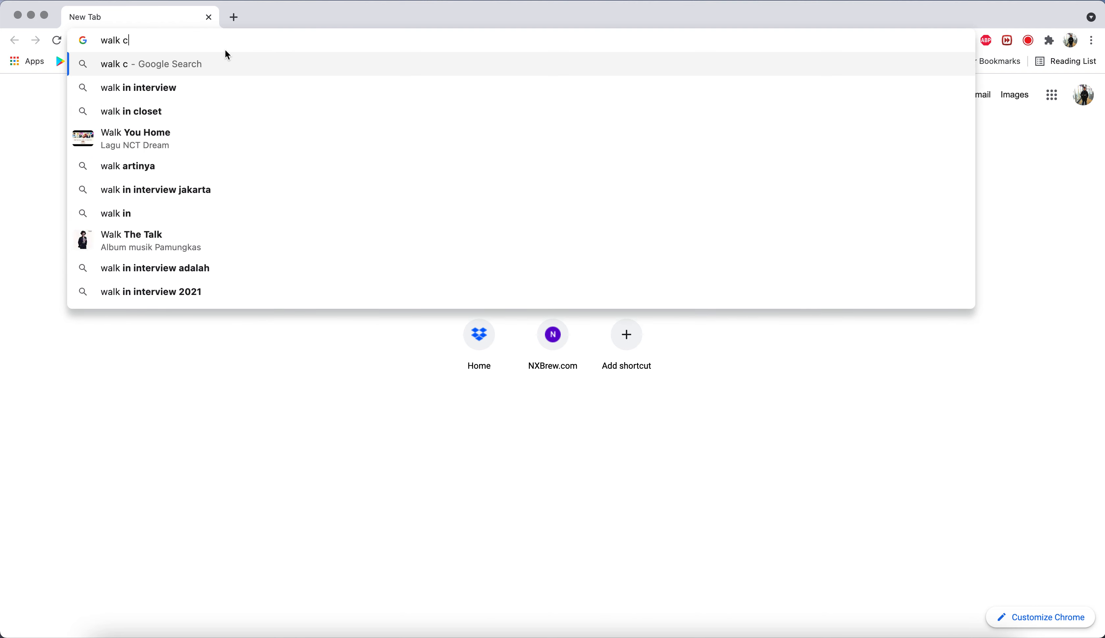
{"action": "type", "text": "ycle fram"}
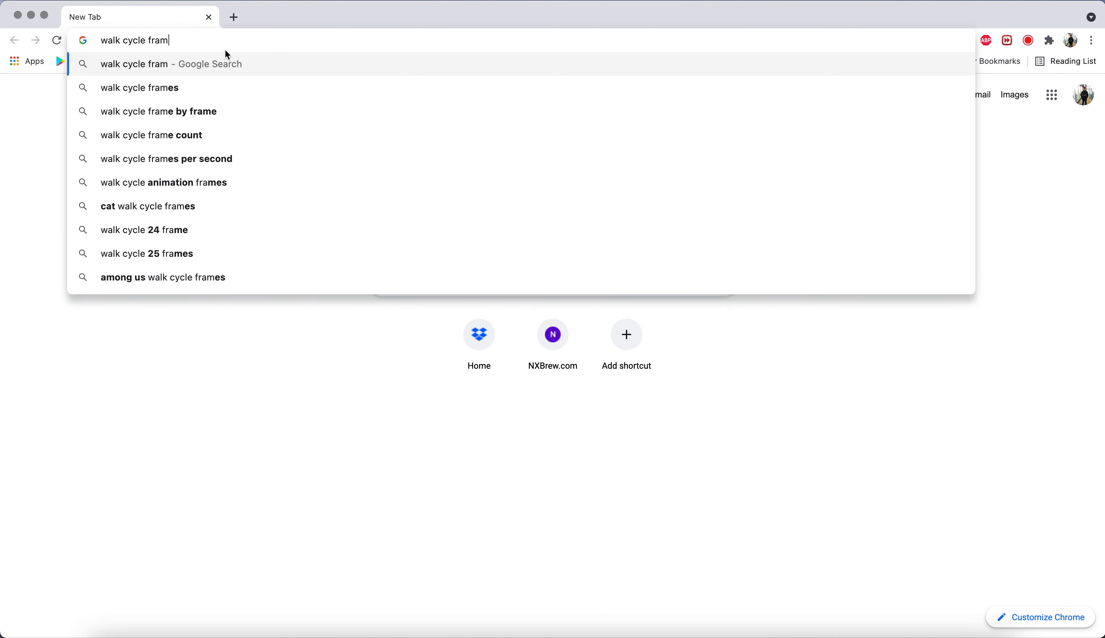
{"action": "type", "text": "e b"}
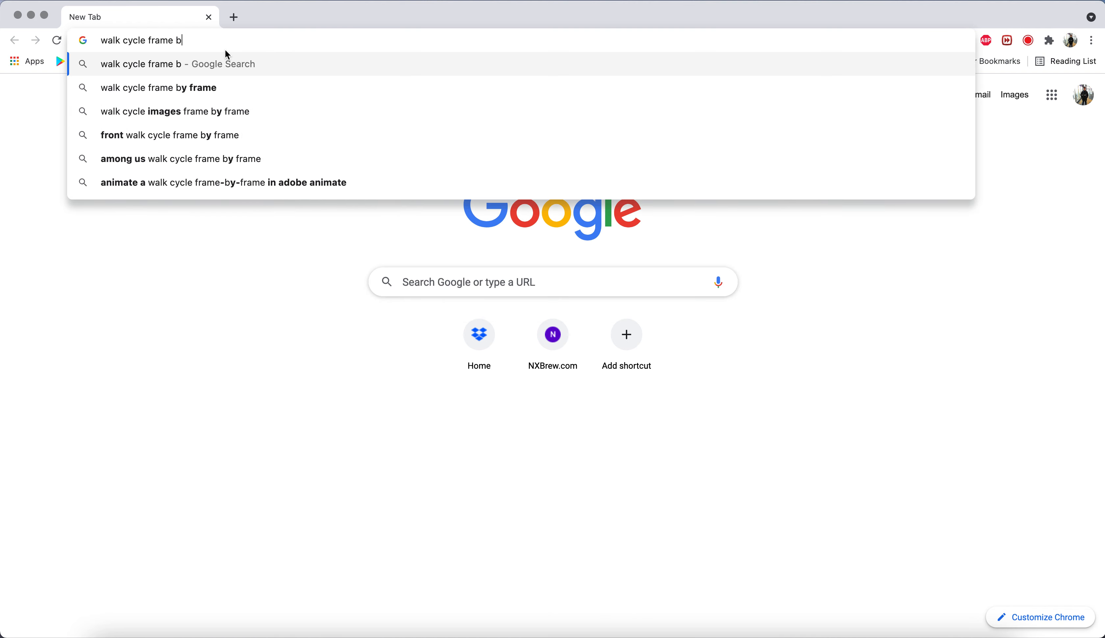
{"action": "type", "text": "y frame"}
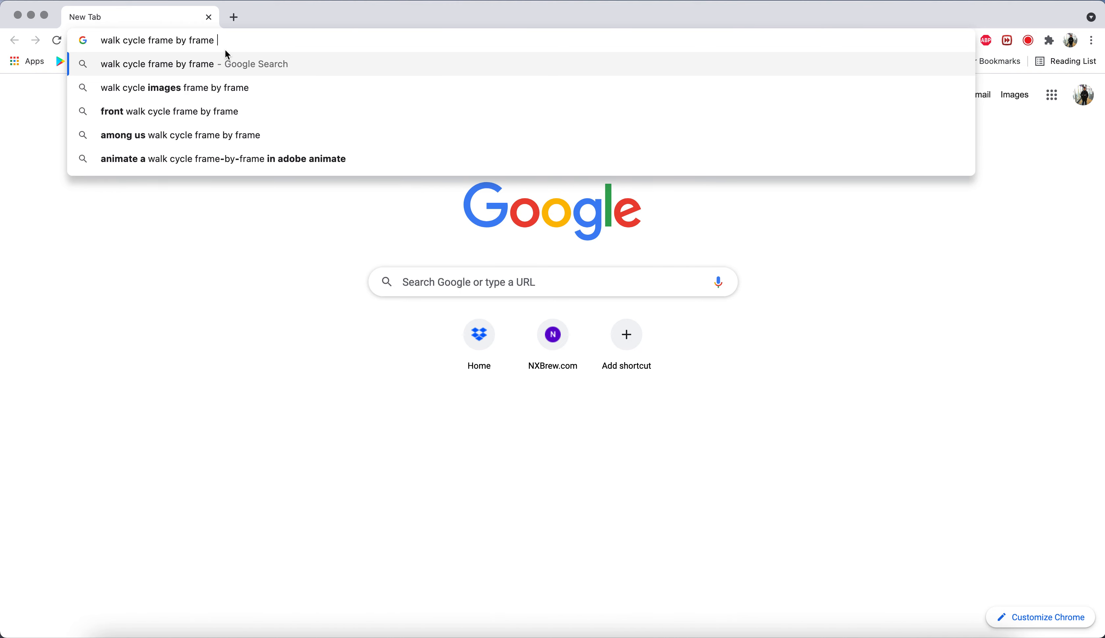
{"action": "type", "text": " blueprint"}
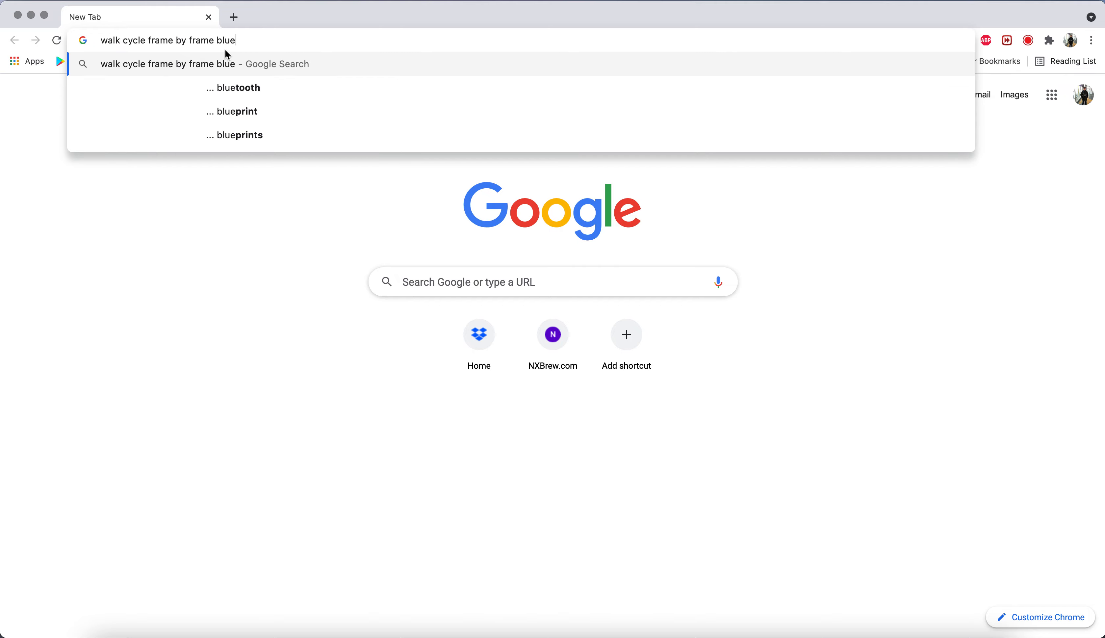
{"action": "key", "text": "Return"}
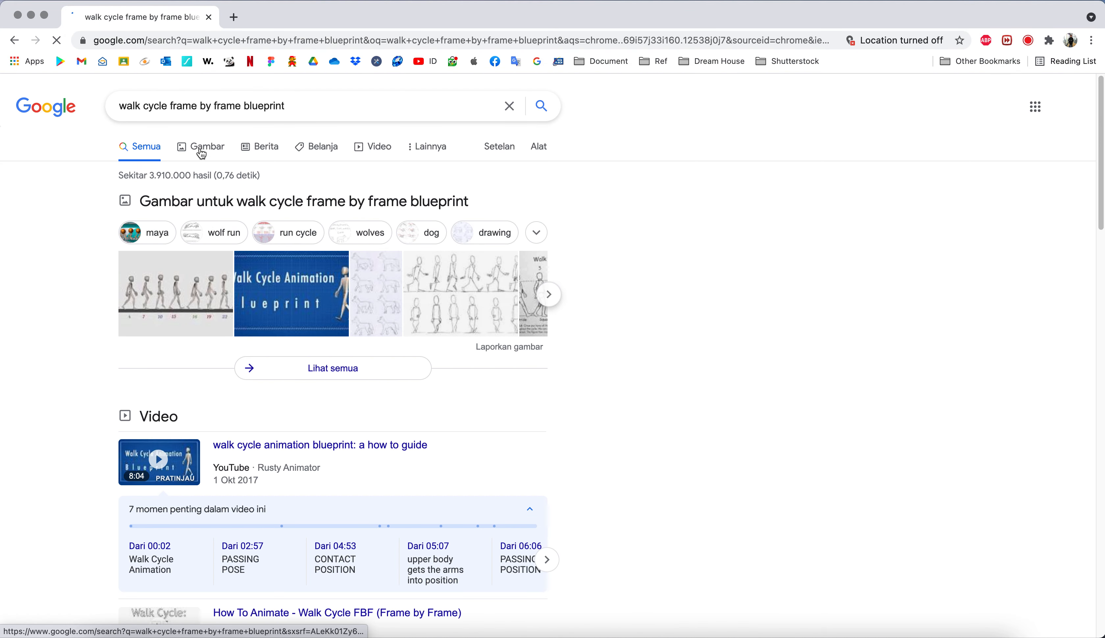
{"action": "left_click", "coordinate": [186, 148]}
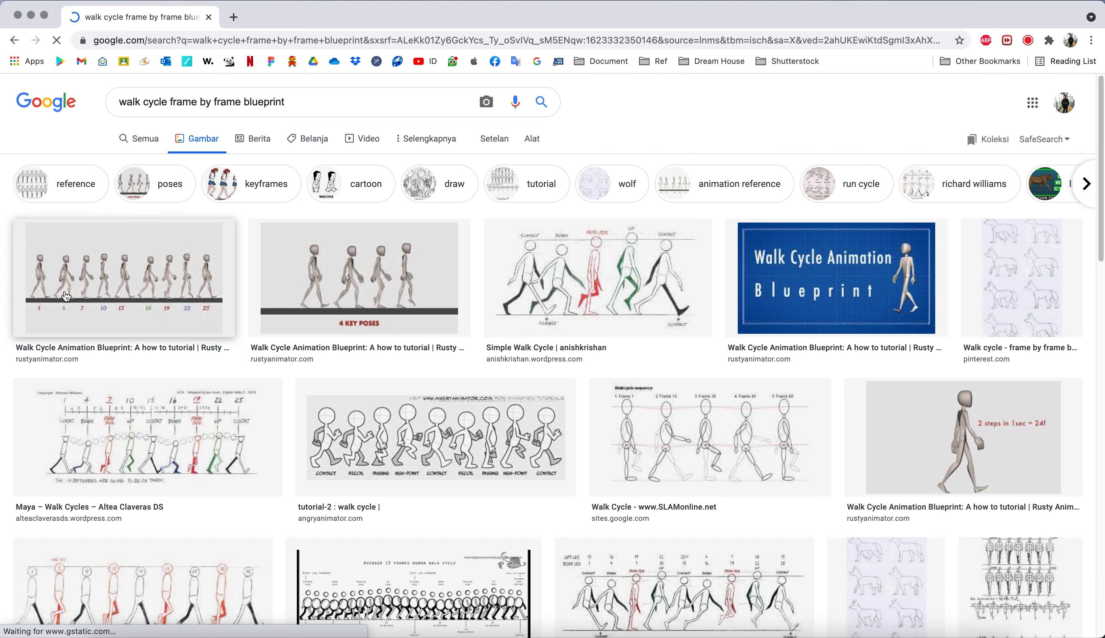
Examine the numbered-frame walk cycle image and the four-key-poses image as walking references, and quit Chrome
{"action": "left_click", "coordinate": [48, 283]}
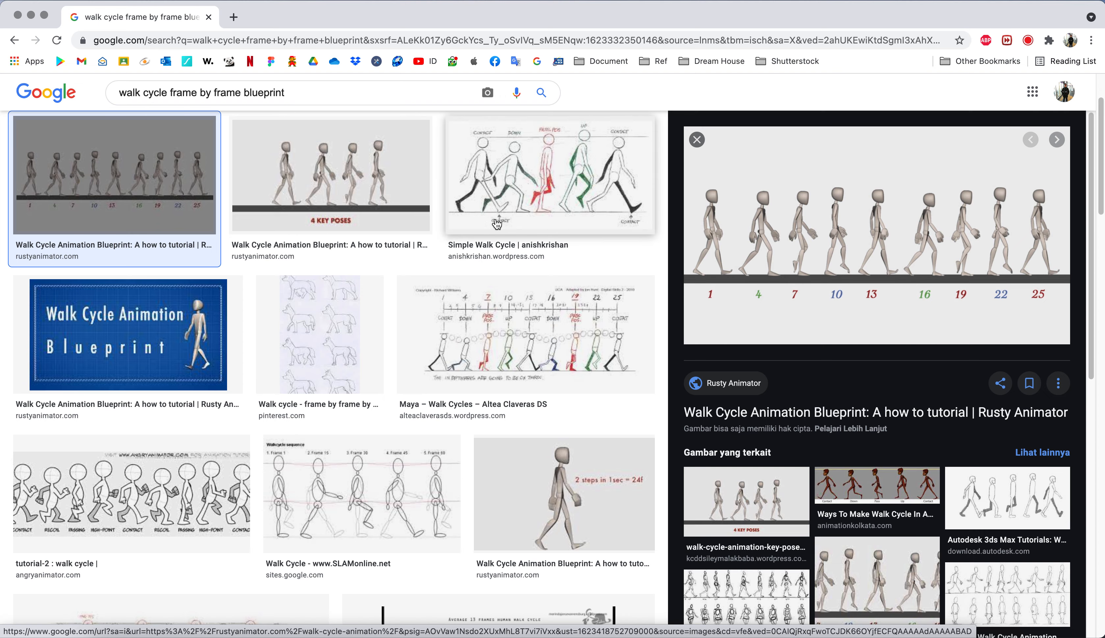
{"action": "left_click", "coordinate": [1057, 139]}
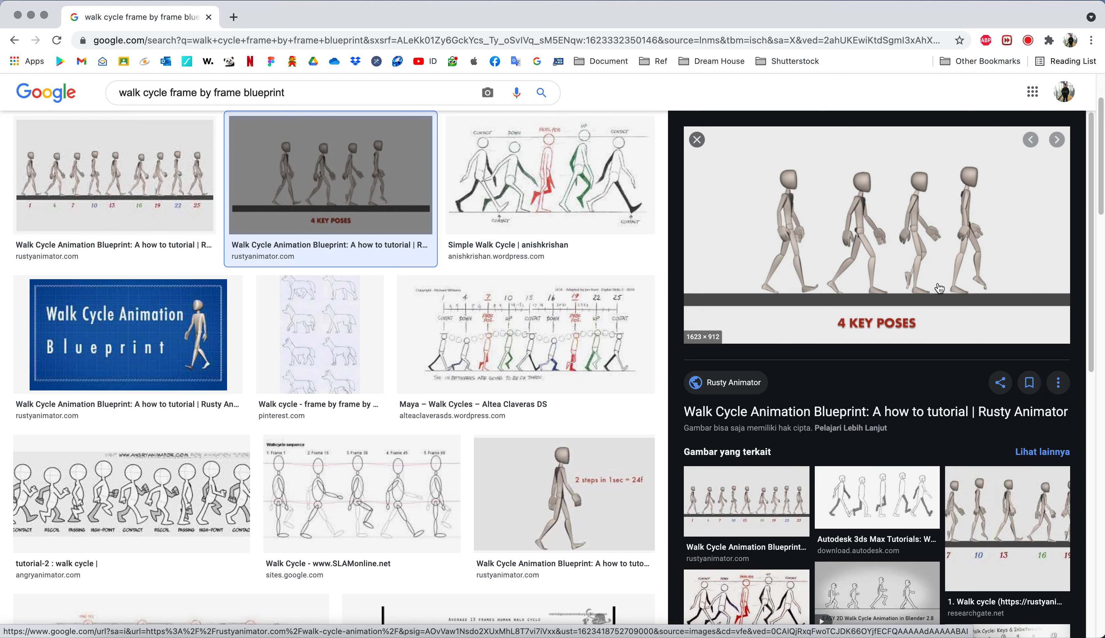
{"action": "key", "text": "Left"}
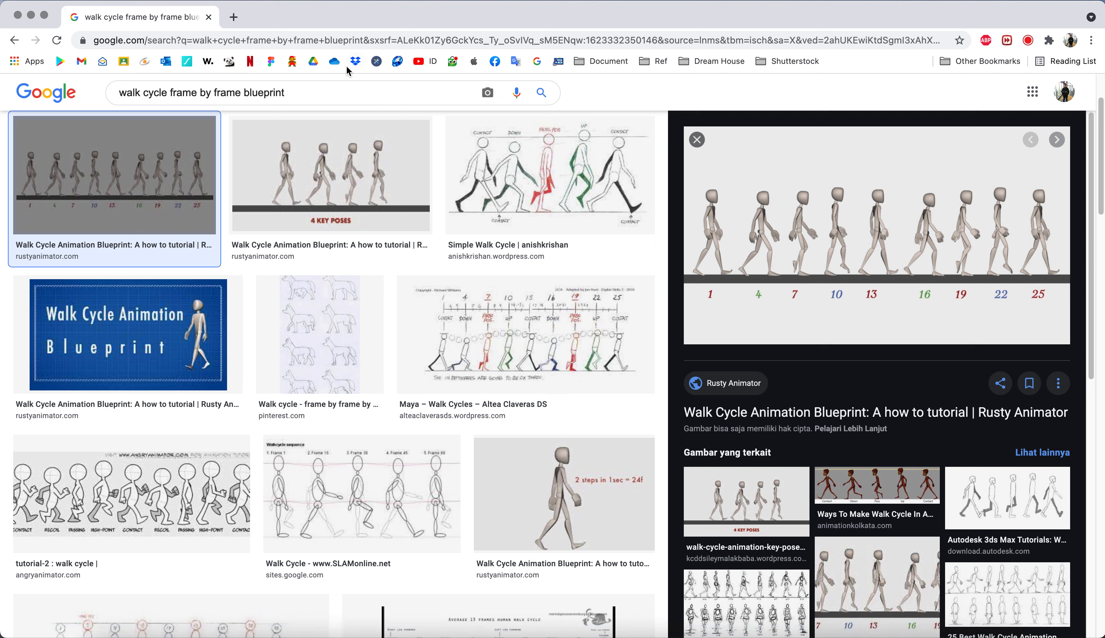
{"action": "key", "text": "super+q"}
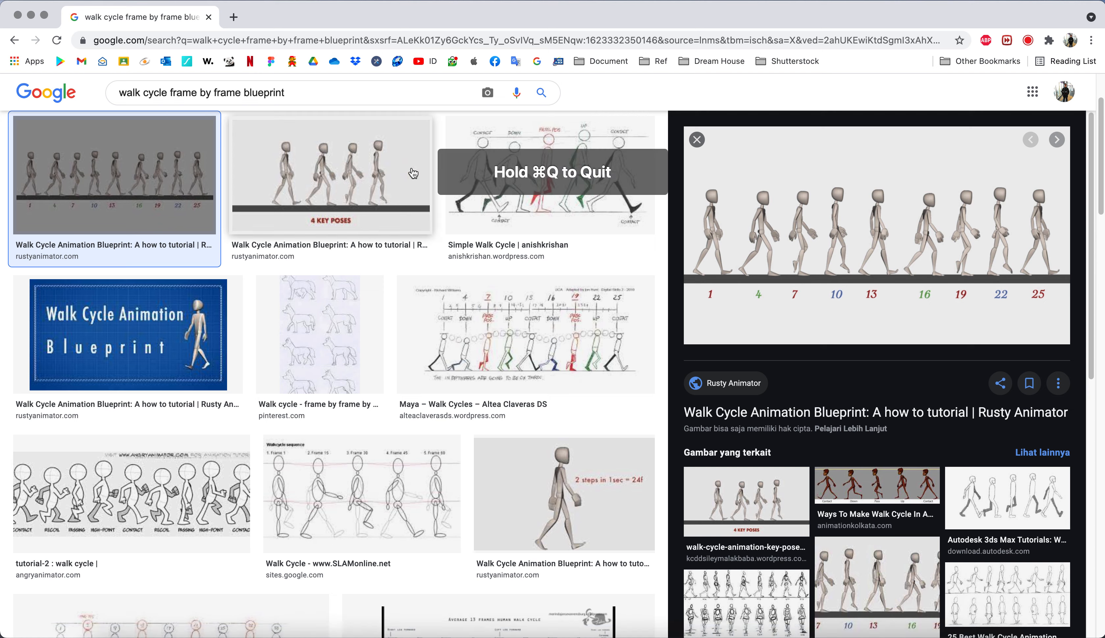
Quit Google Chrome and return to the Unity editor
{"action": "key", "text": "super+q"}
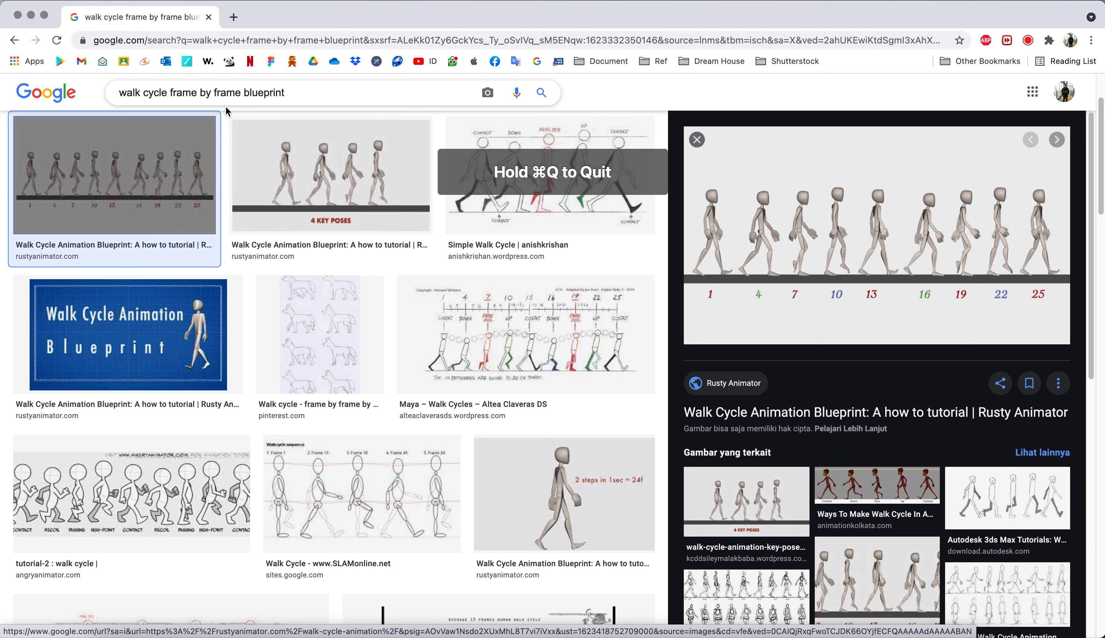
{"action": "left_click", "coordinate": [53, 1]}
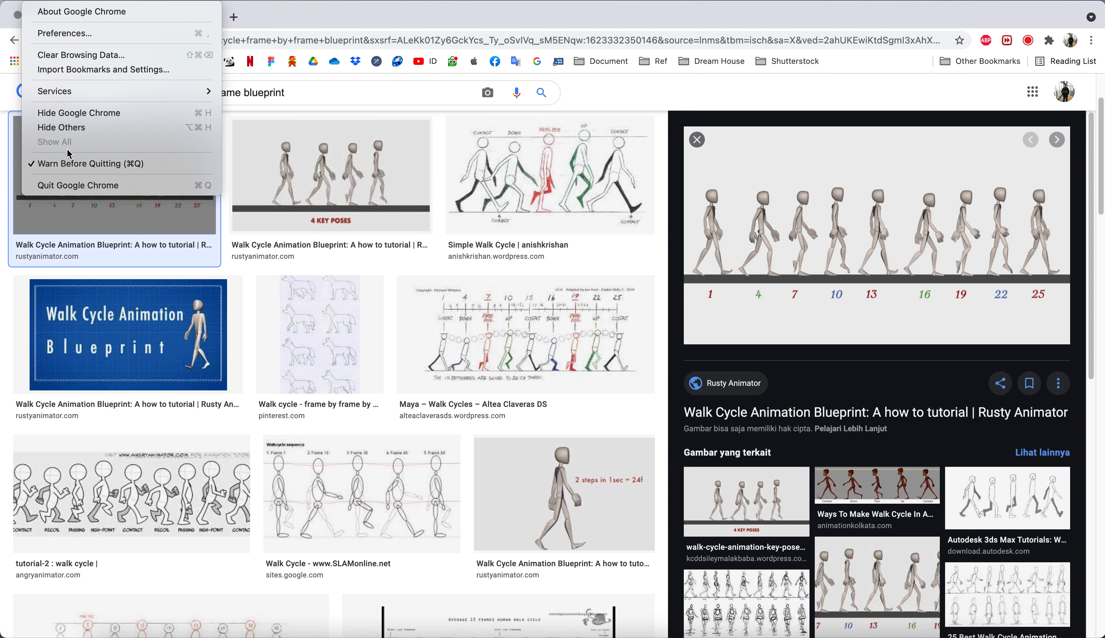
{"action": "left_click", "coordinate": [67, 184]}
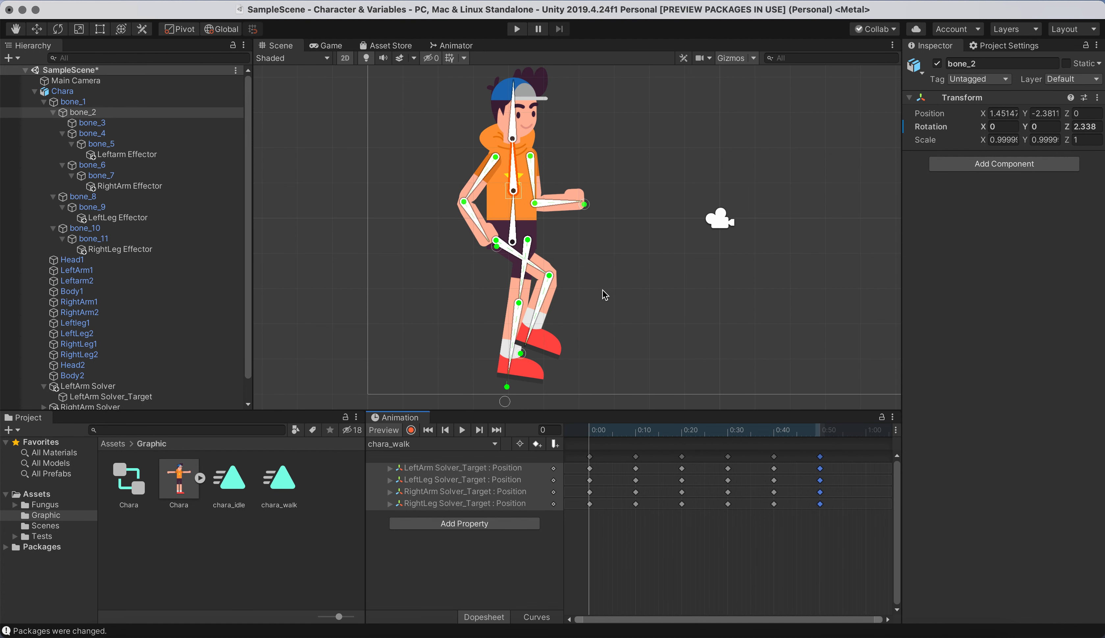
Run the scene in play mode to check the character's animation in the Game view, and stop it
{"action": "left_click_drag", "start_coordinate": [673, 431], "coordinate": [495, 447]}
{"action": "left_click", "coordinate": [415, 446]}
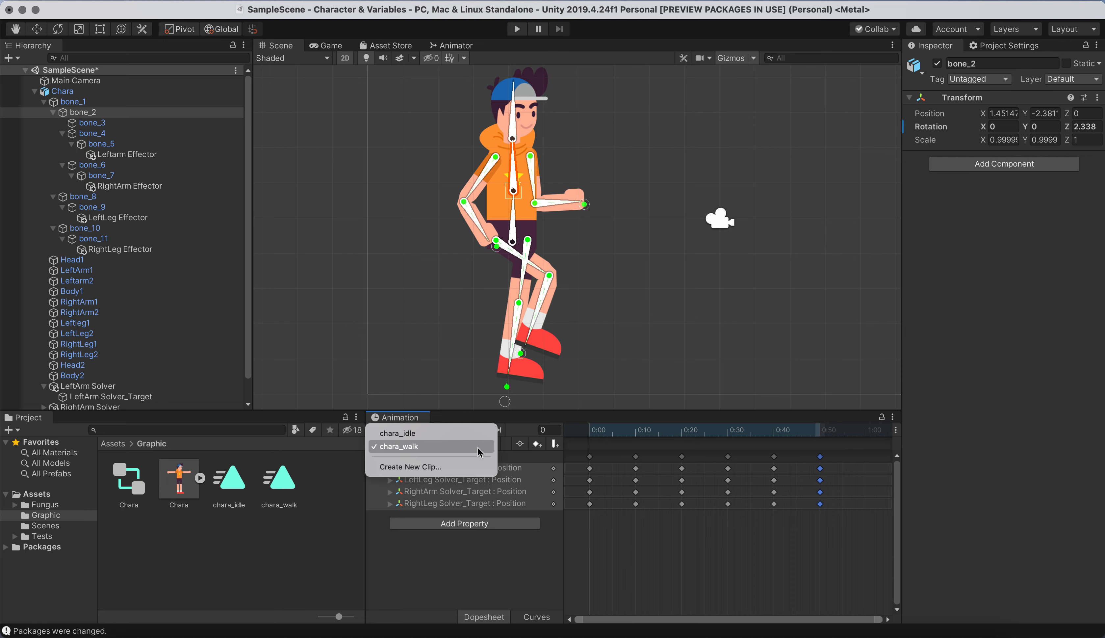
{"action": "left_click", "coordinate": [652, 577]}
{"action": "scroll", "coordinate": [637, 351], "scroll_direction": "down", "scroll_amount": 3}
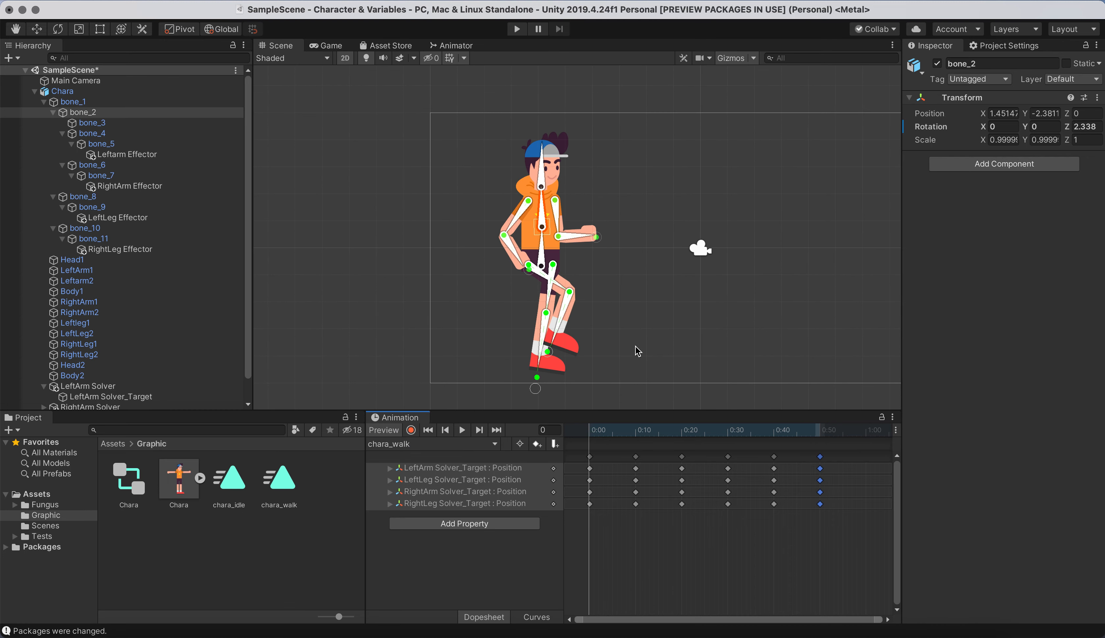
{"action": "middle_click_drag", "start_coordinate": [635, 347], "coordinate": [469, 312]}
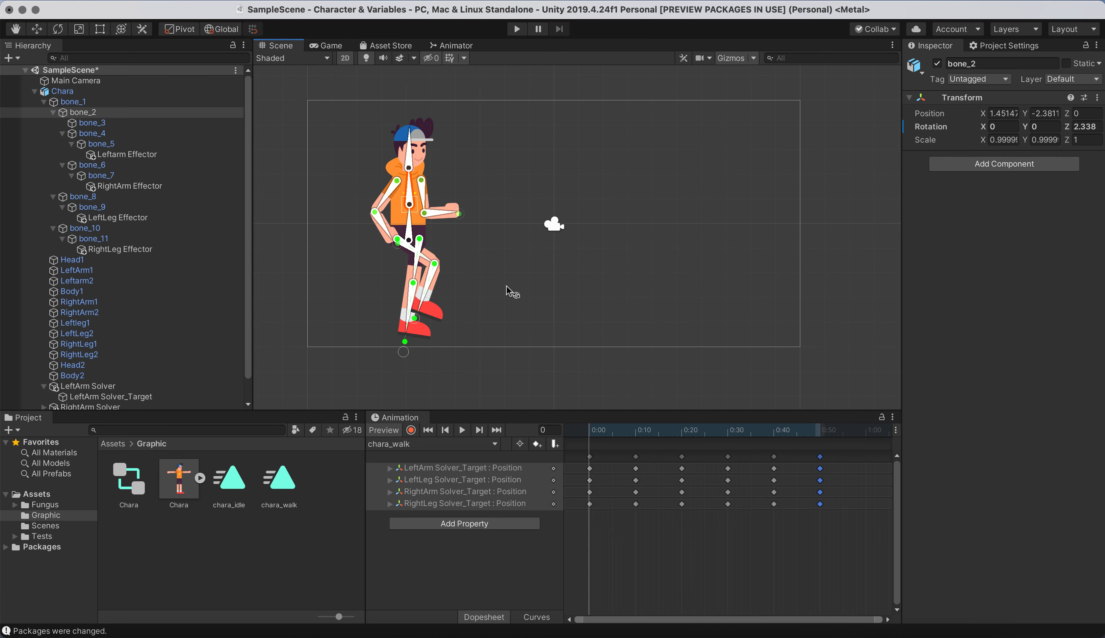
{"action": "left_click", "coordinate": [517, 31]}
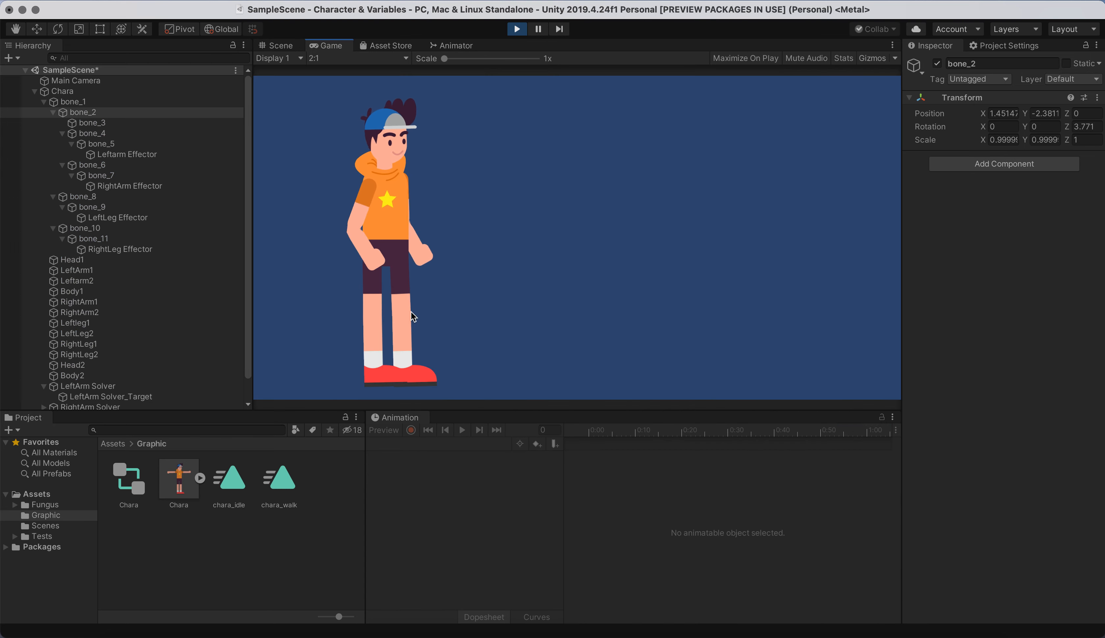
{"action": "left_click", "coordinate": [517, 29]}
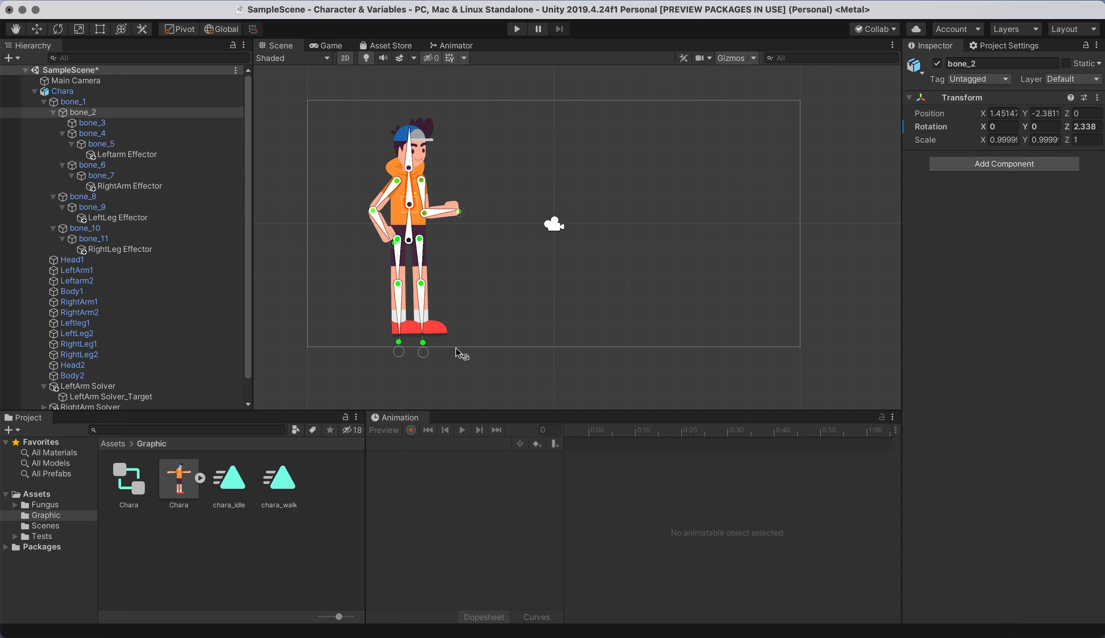
Collapse the Chara hierarchy, and open the Fungus Flowchart window docked beside the Animation window
{"action": "left_click", "coordinate": [43, 102]}
{"action": "left_click", "coordinate": [35, 91]}
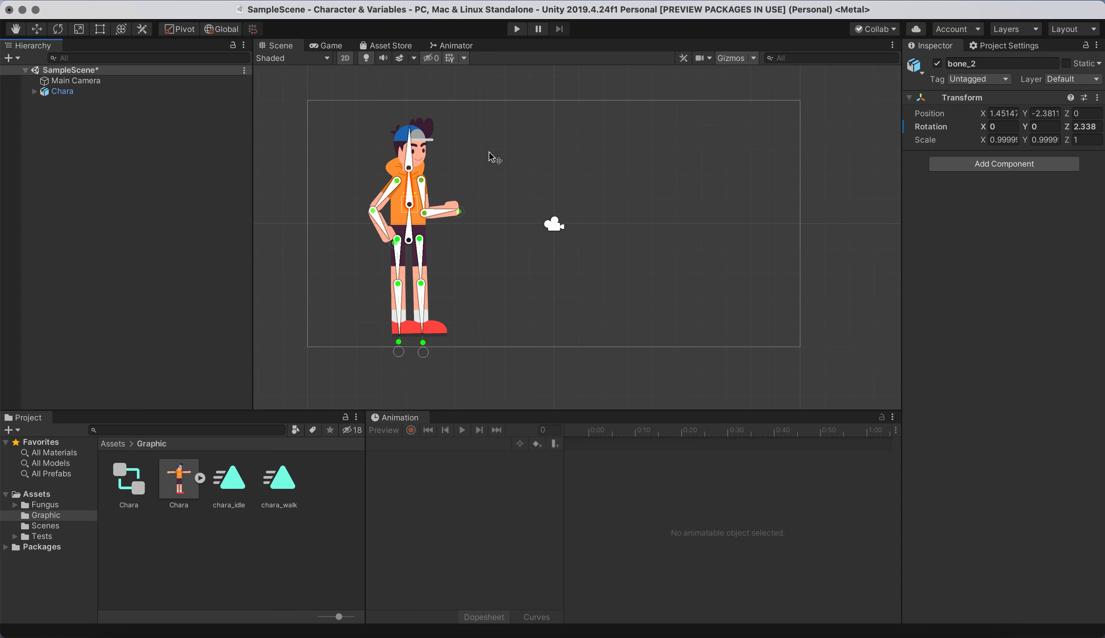
{"action": "scroll", "coordinate": [569, 262], "scroll_direction": "up", "scroll_amount": 4}
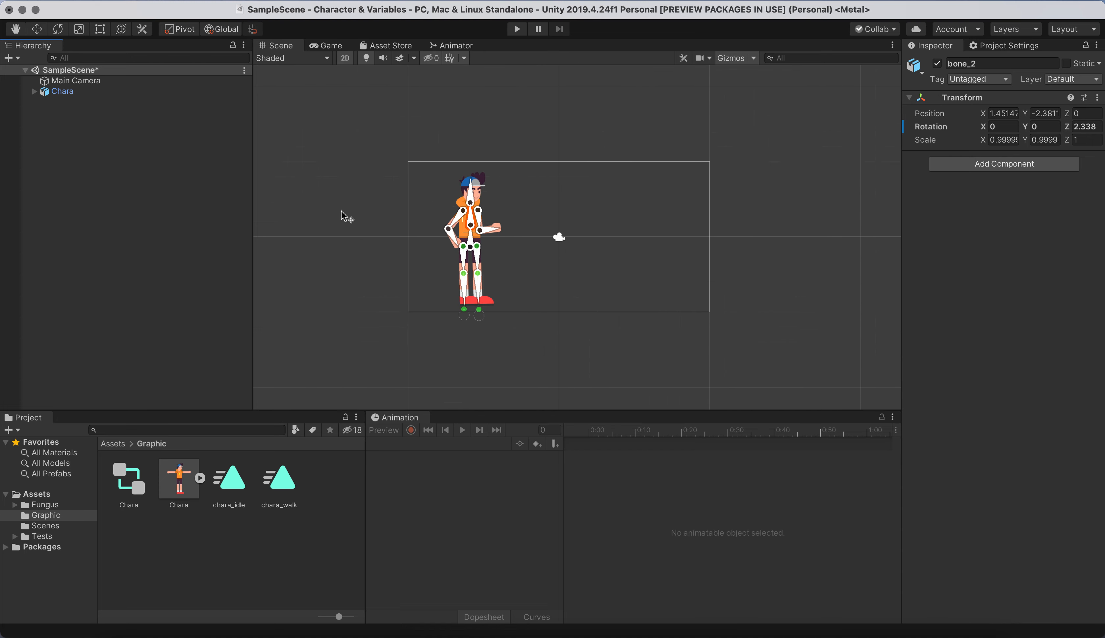
{"action": "left_click", "coordinate": [303, 0]}
{"action": "mouse_move", "coordinate": [314, 14]}
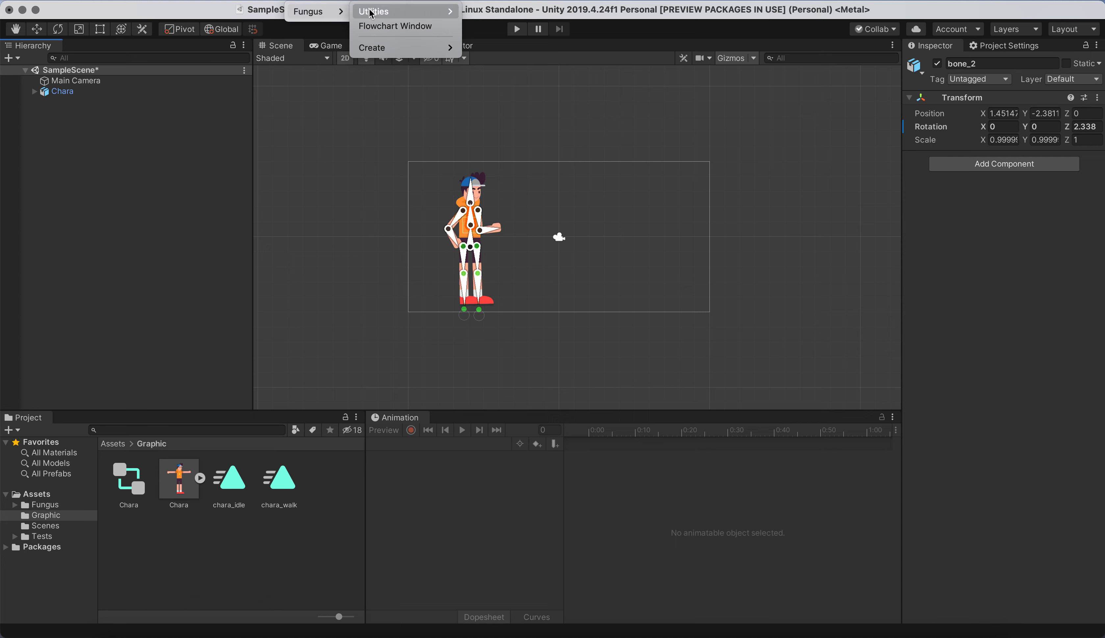
{"action": "left_click", "coordinate": [408, 34]}
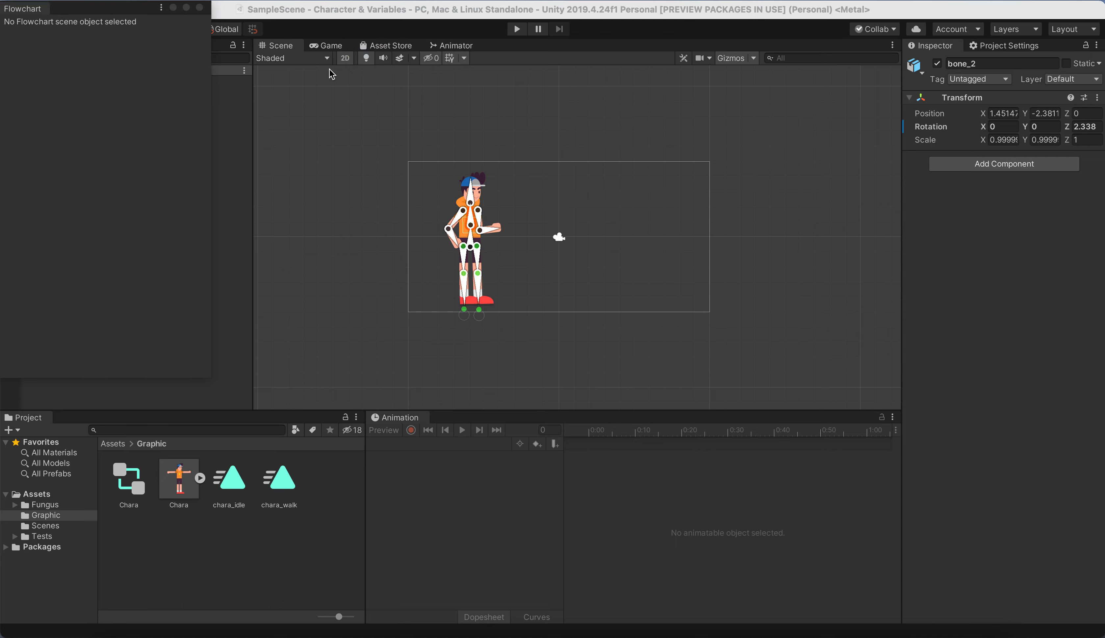
{"action": "left_click_drag", "start_coordinate": [49, 13], "coordinate": [440, 423]}
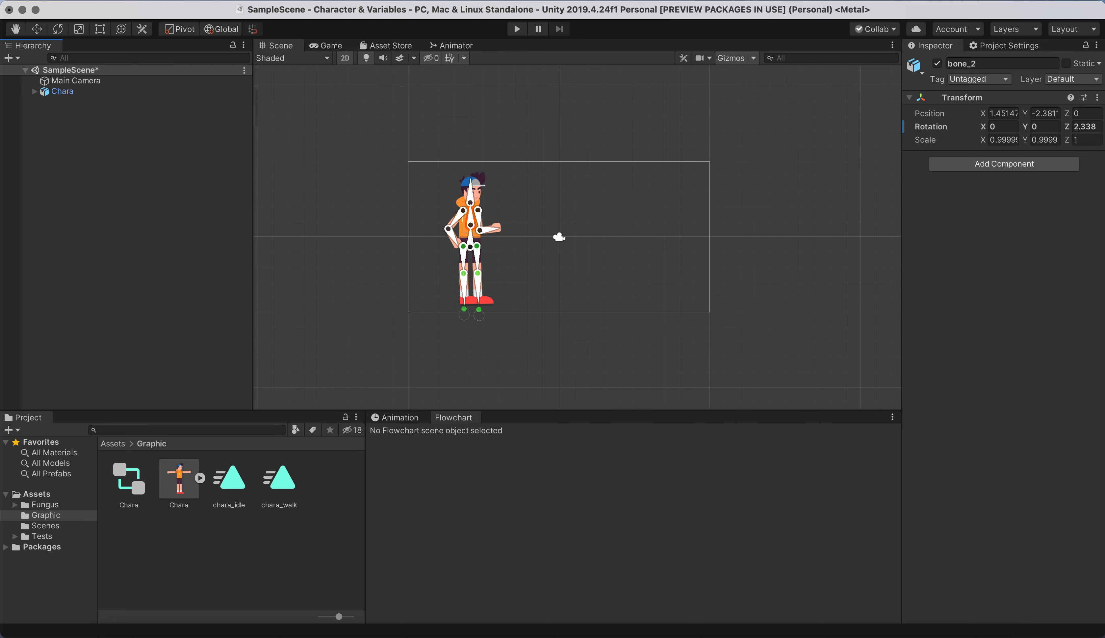
Create a Fungus Flowchart object in SampleScene
{"action": "left_click", "coordinate": [298, 1]}
{"action": "mouse_move", "coordinate": [307, 9]}
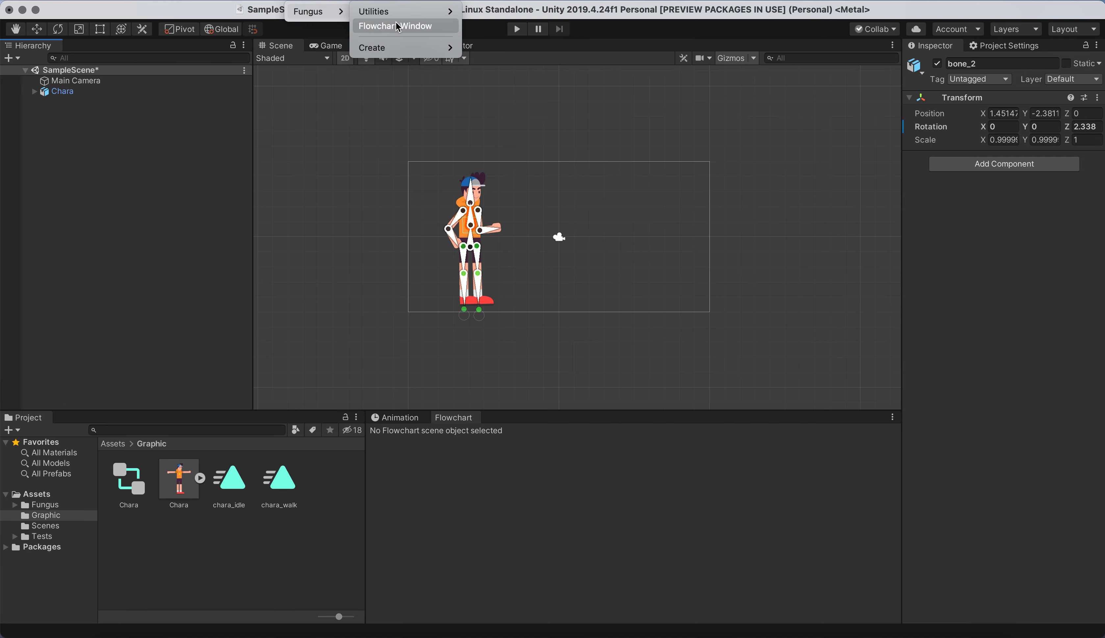
{"action": "mouse_move", "coordinate": [429, 47]}
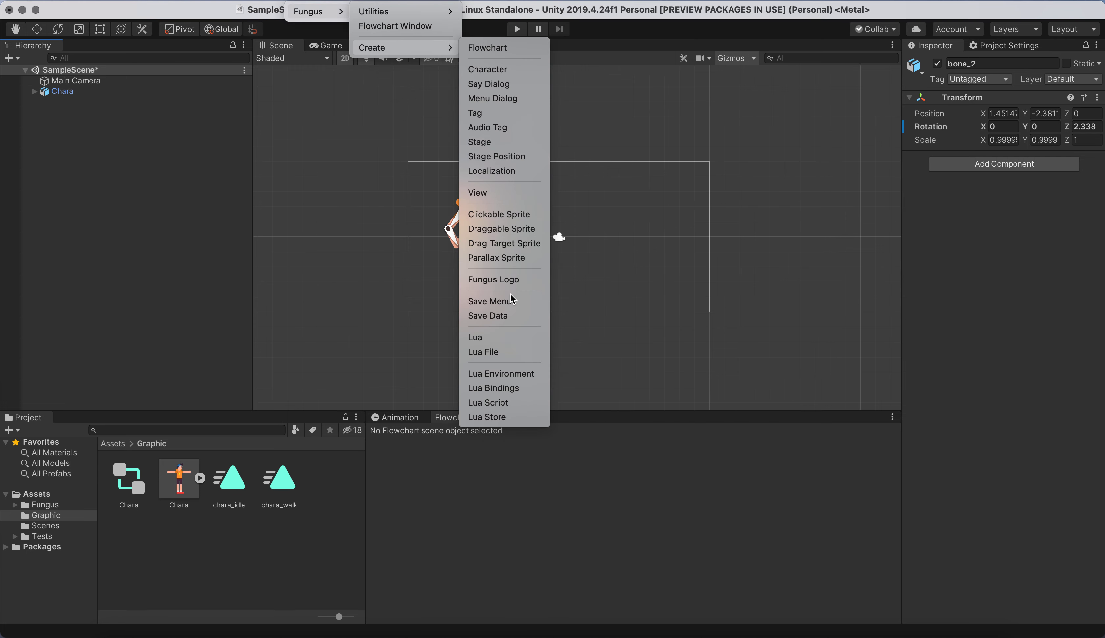
{"action": "left_click", "coordinate": [487, 47]}
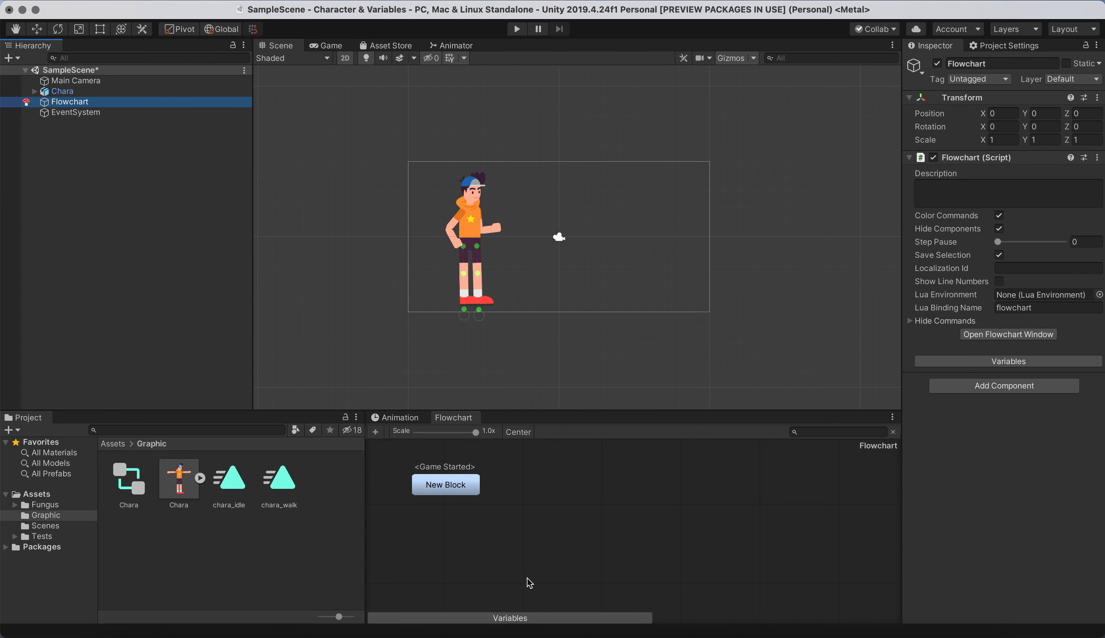
Add a String variable named CharName to the Flowchart's variables
{"action": "left_click", "coordinate": [513, 618]}
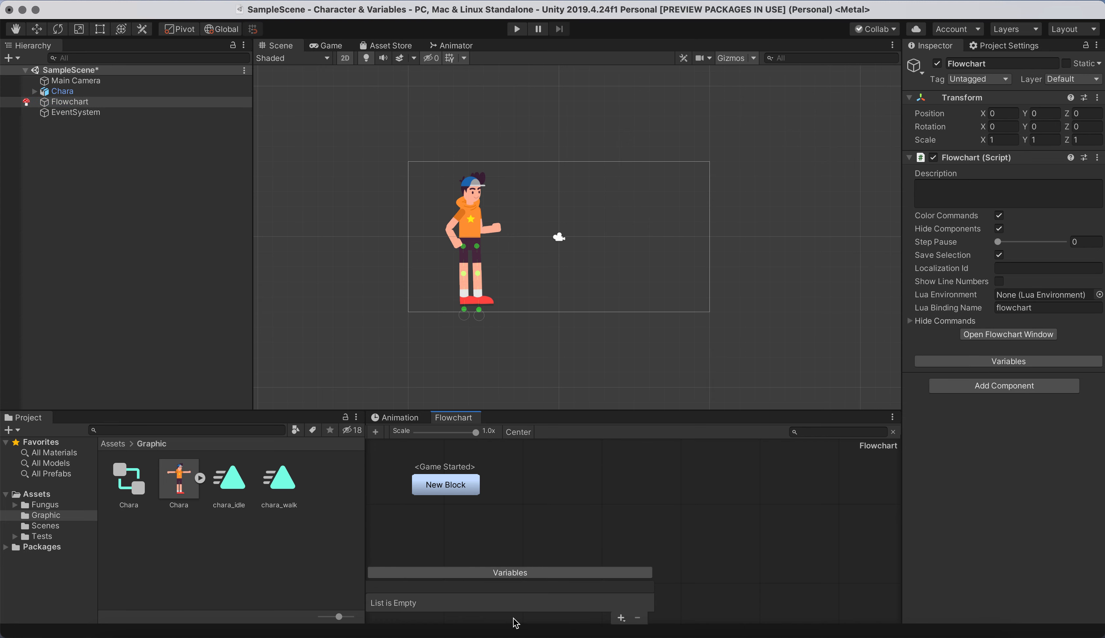
{"action": "left_click", "coordinate": [622, 618]}
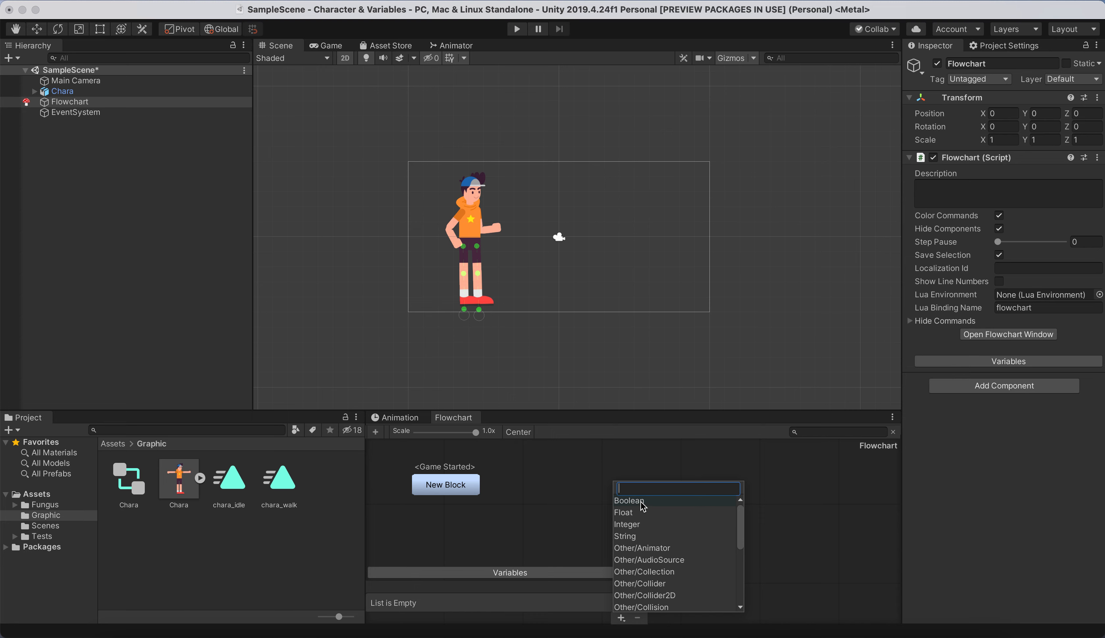
{"action": "left_click", "coordinate": [625, 536]}
{"action": "left_click", "coordinate": [460, 604]}
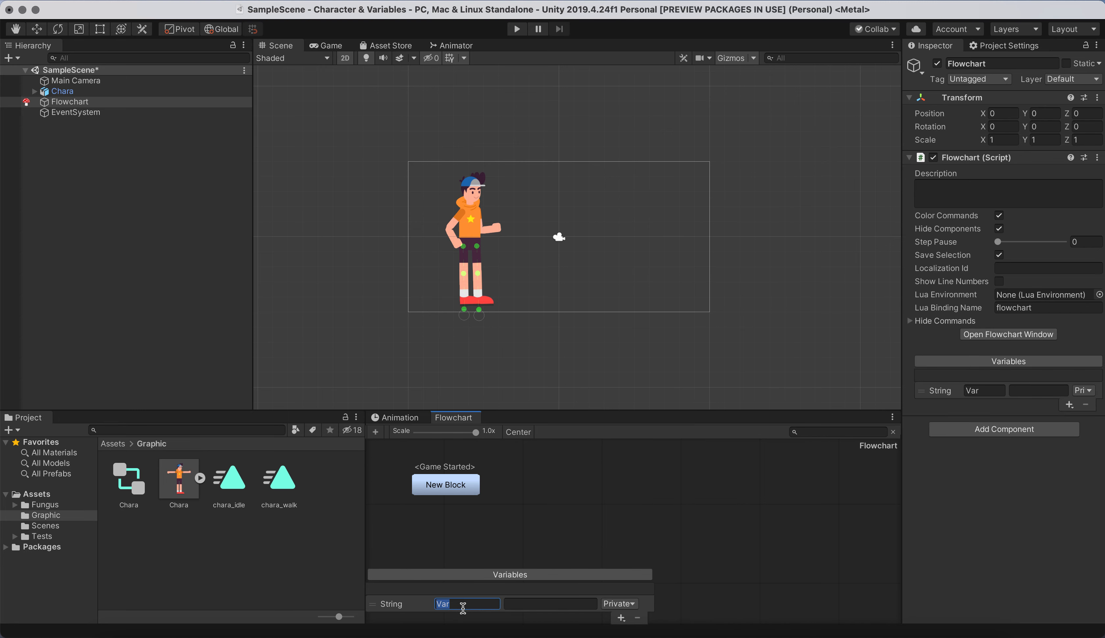
{"action": "type", "text": "CharName"}
Add an Integer variable named Head to the Flowchart's variables
{"action": "left_click", "coordinate": [620, 618]}
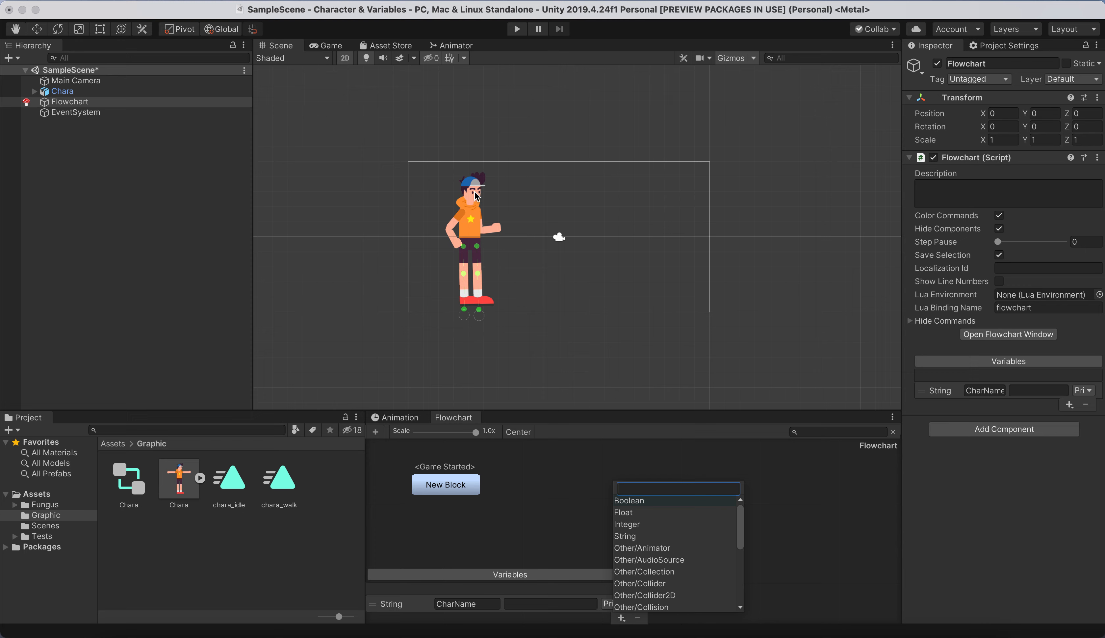
{"action": "scroll", "coordinate": [482, 211], "scroll_direction": "up", "scroll_amount": 5}
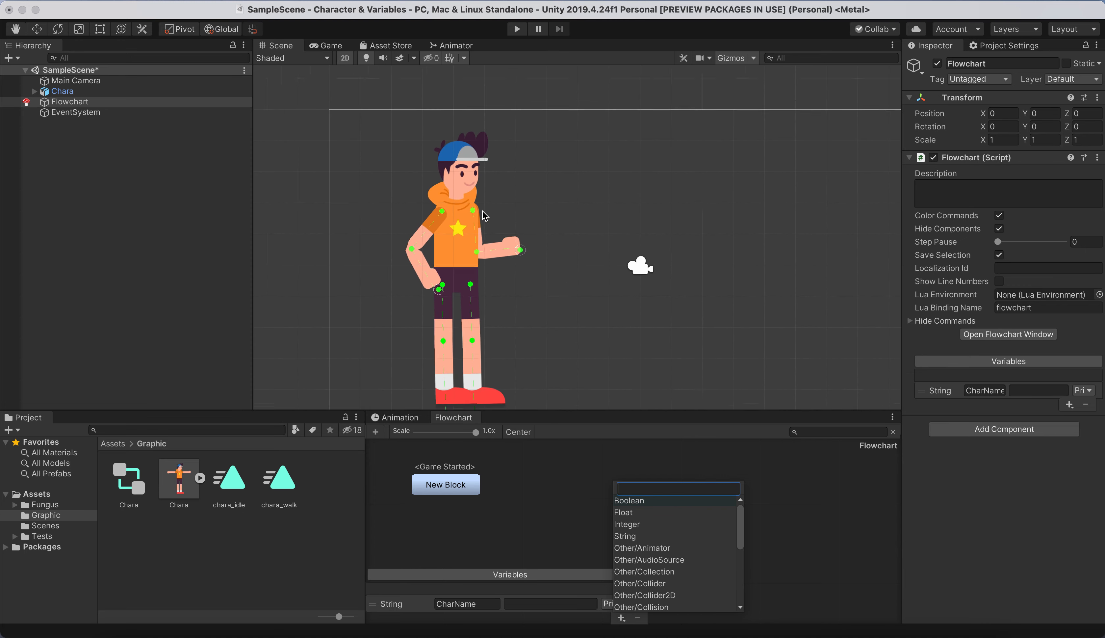
{"action": "scroll", "coordinate": [482, 211], "scroll_direction": "up", "scroll_amount": 1}
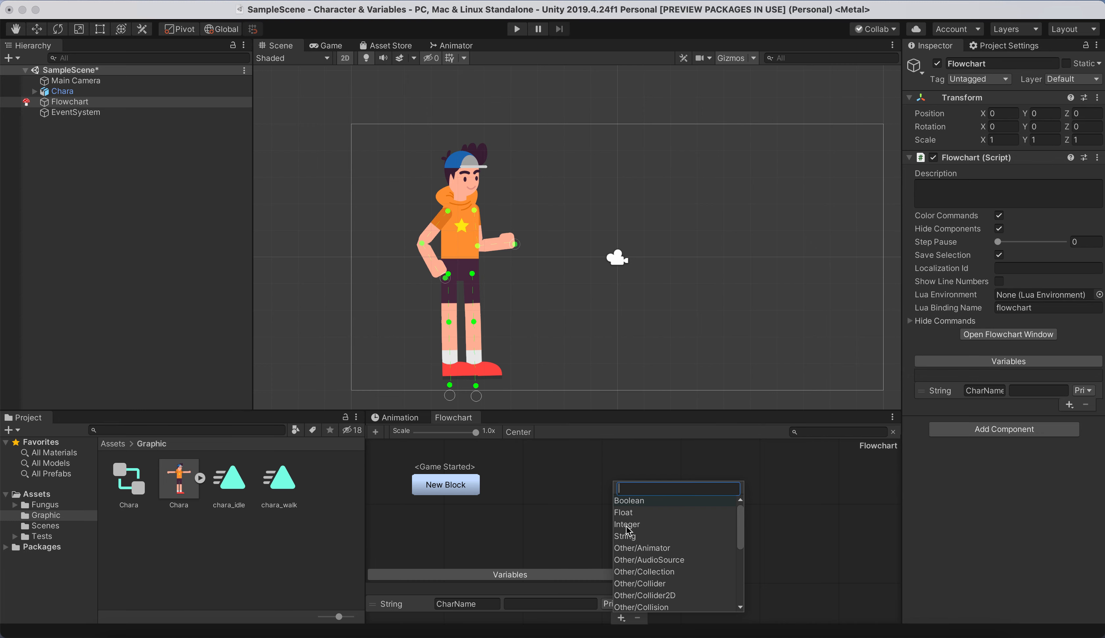
{"action": "left_click", "coordinate": [629, 525]}
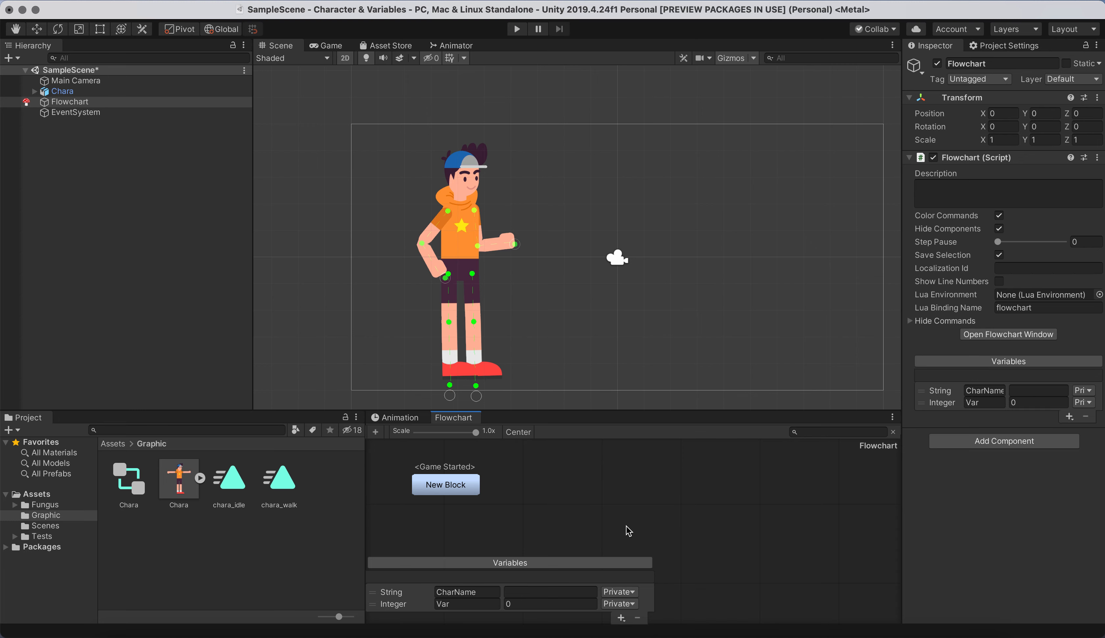
{"action": "left_click", "coordinate": [473, 604]}
{"action": "left_click_drag", "start_coordinate": [474, 604], "coordinate": [427, 602]}
{"action": "type", "text": "Head"}
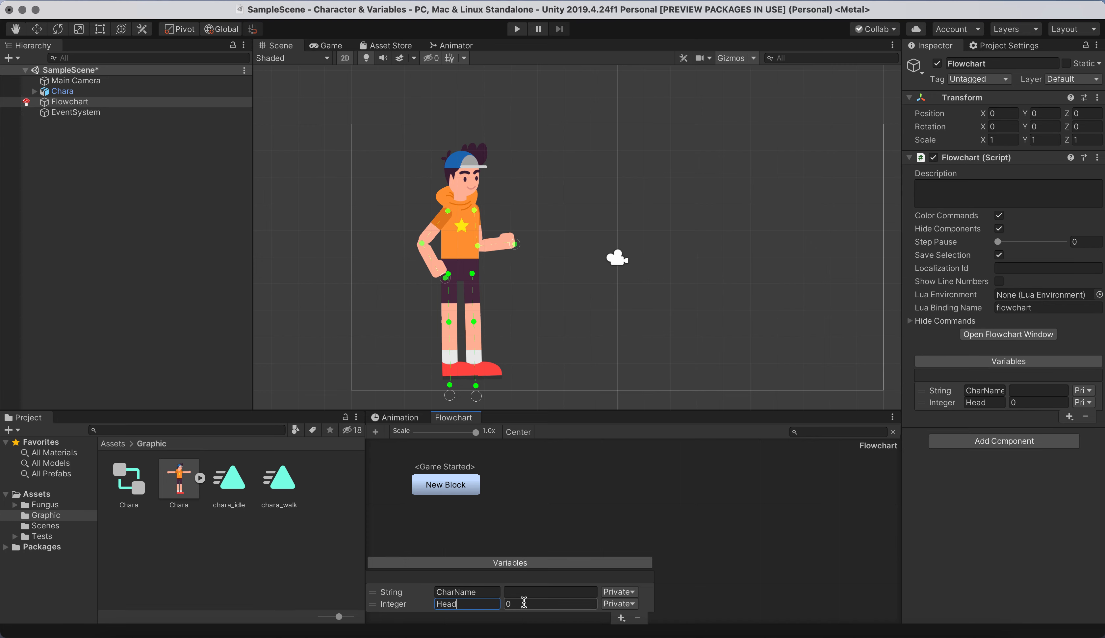
Add an Integer variable named Body to the Flowchart's variables
{"action": "left_click", "coordinate": [622, 617]}
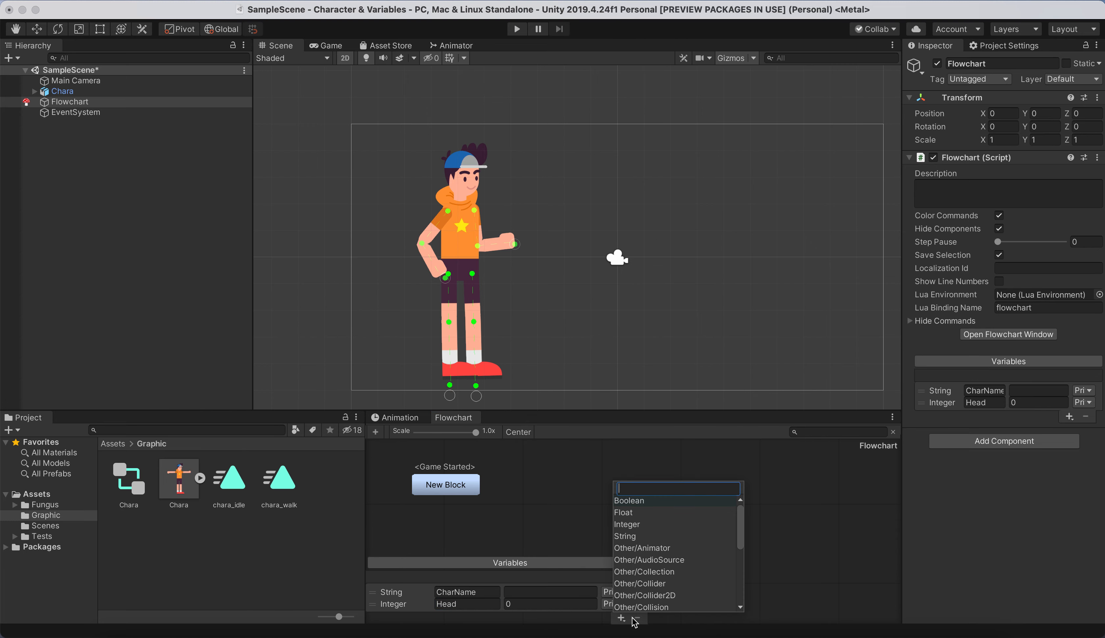
{"action": "left_click", "coordinate": [638, 524]}
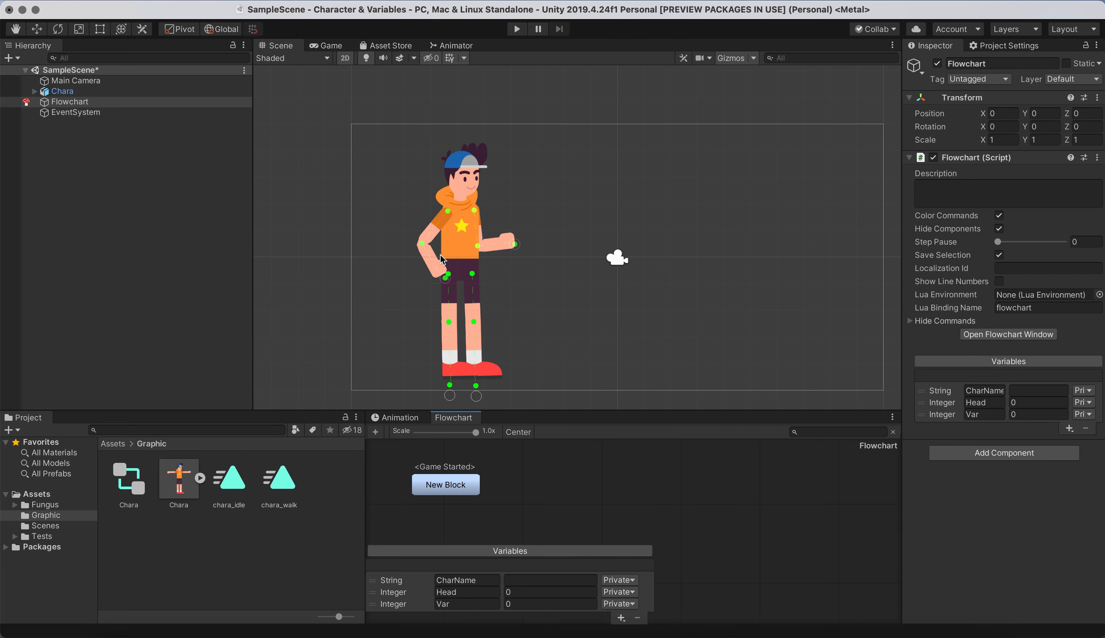
{"action": "left_click", "coordinate": [457, 603]}
{"action": "type", "text": "Body"}
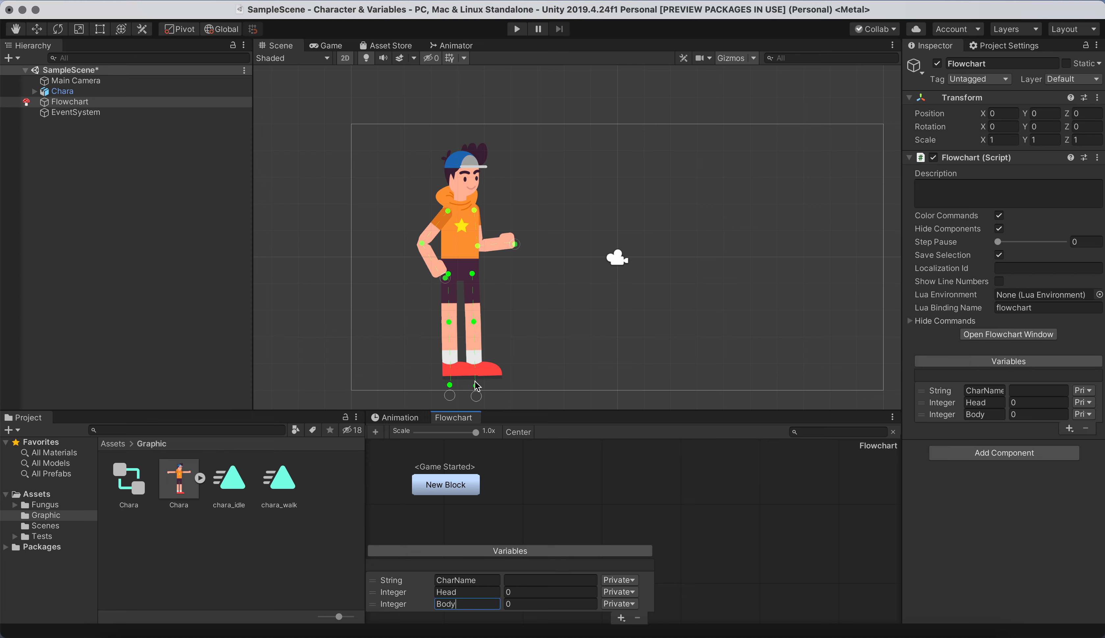
Create a Fungus View object in the scene
{"action": "scroll", "coordinate": [564, 194], "scroll_direction": "down", "scroll_amount": 6}
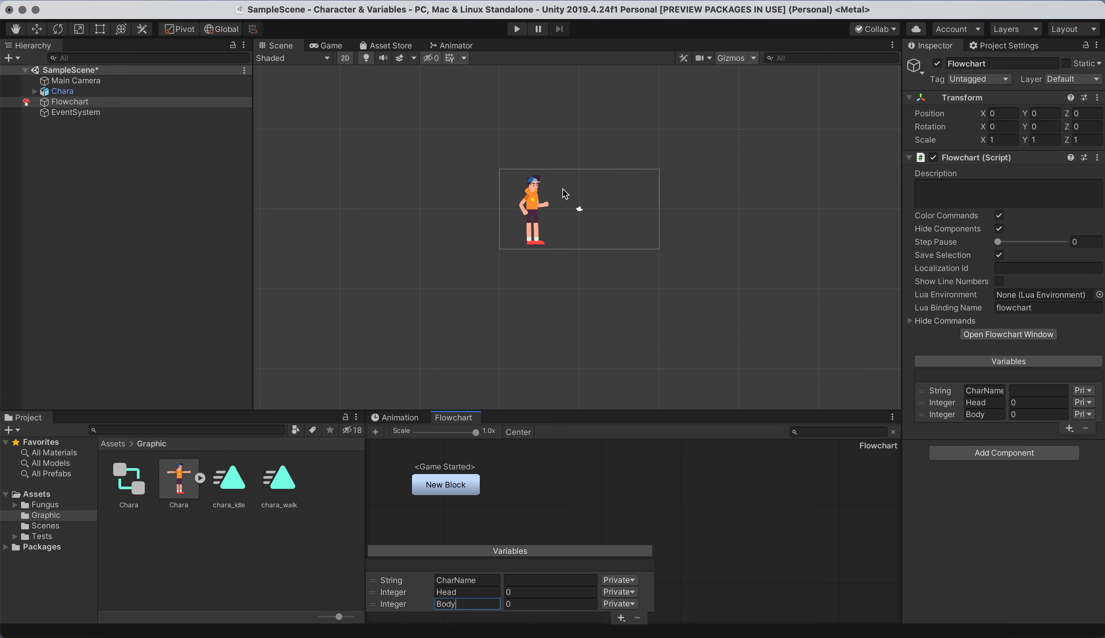
{"action": "middle_click_drag", "start_coordinate": [565, 193], "coordinate": [463, 257]}
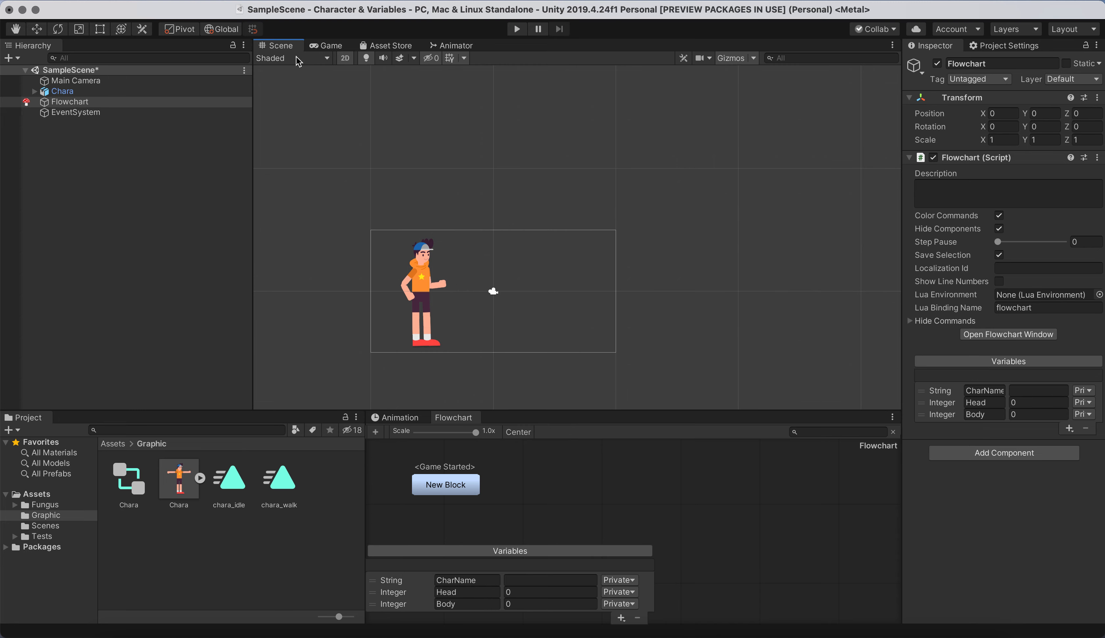
{"action": "mouse_move", "coordinate": [316, 13]}
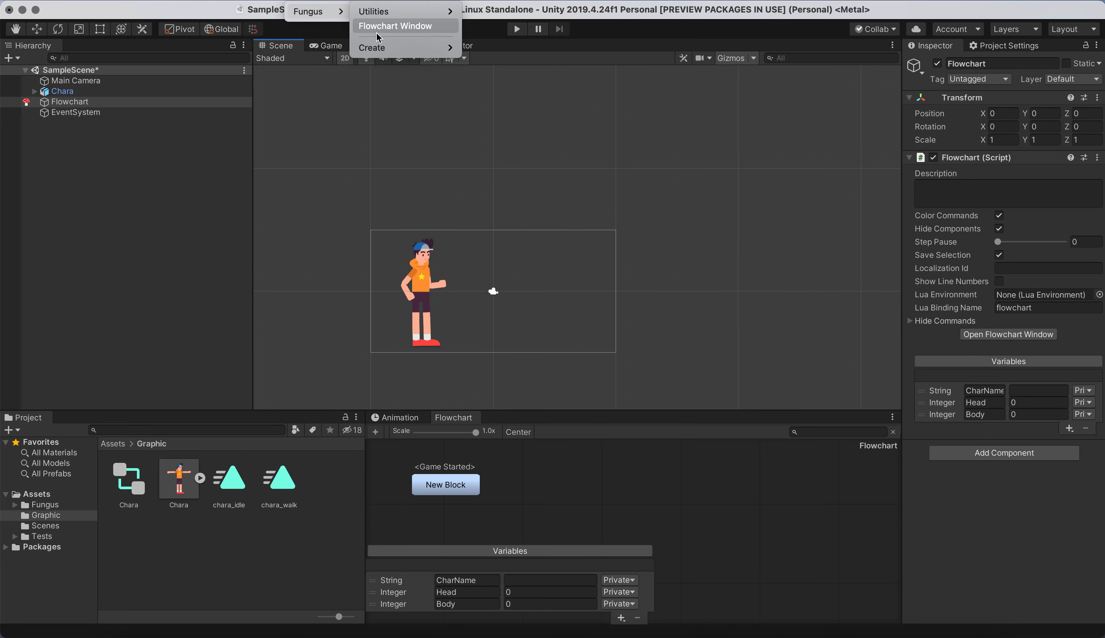
{"action": "mouse_move", "coordinate": [386, 47]}
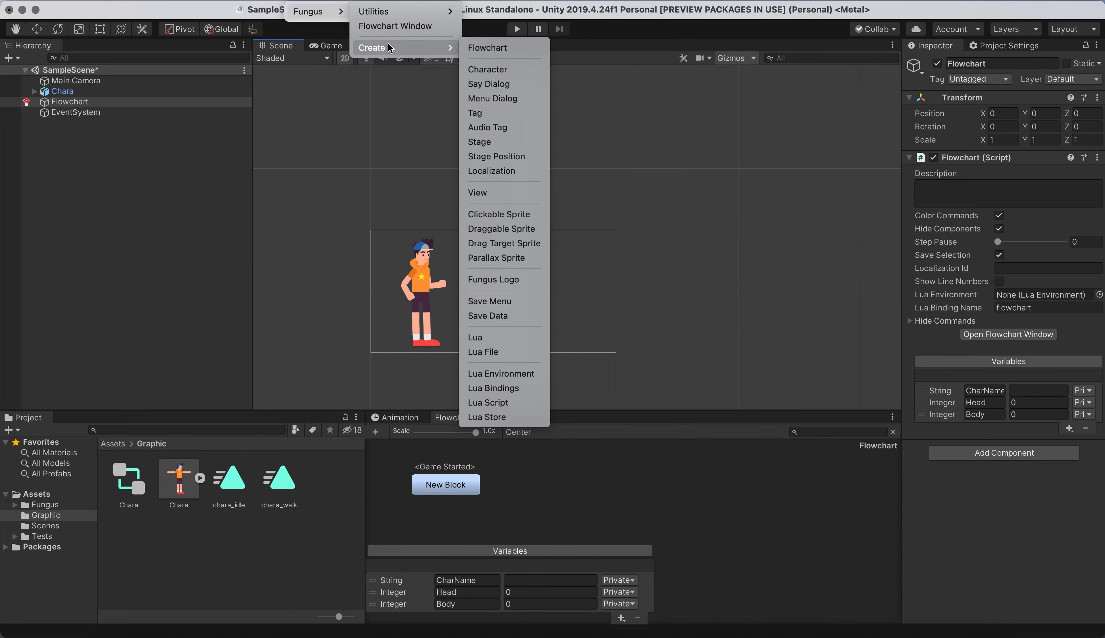
{"action": "left_click", "coordinate": [485, 193]}
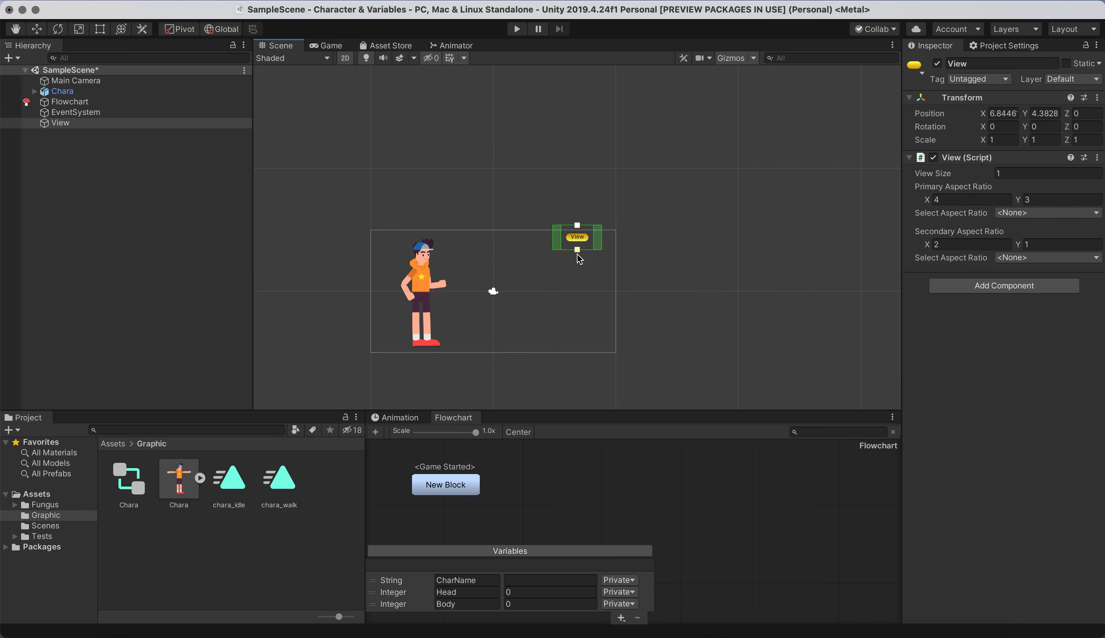
Position the View at X 0, Y 0 and enlarge it to a view size of about 4.98, matching the camera frame
{"action": "left_click", "coordinate": [1005, 114]}
{"action": "type", "text": "0"}
{"action": "key", "text": "Tab"}
{"action": "type", "text": "0"}
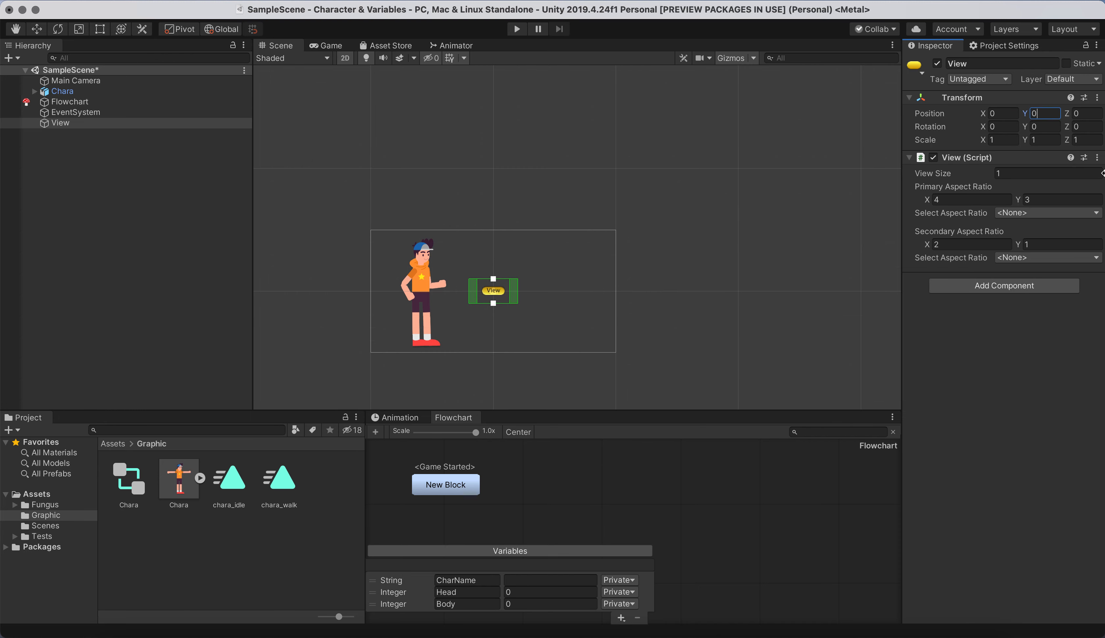
{"action": "left_click_drag", "start_coordinate": [493, 279], "coordinate": [495, 231]}
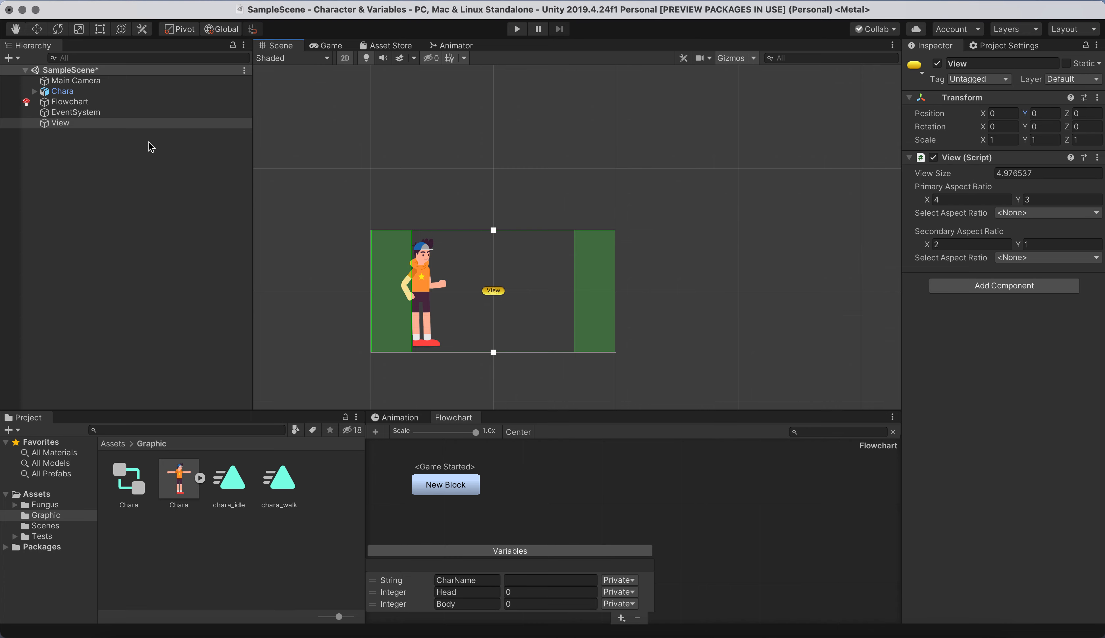
Rename the View object as View Avatar
{"action": "left_click", "coordinate": [1010, 63]}
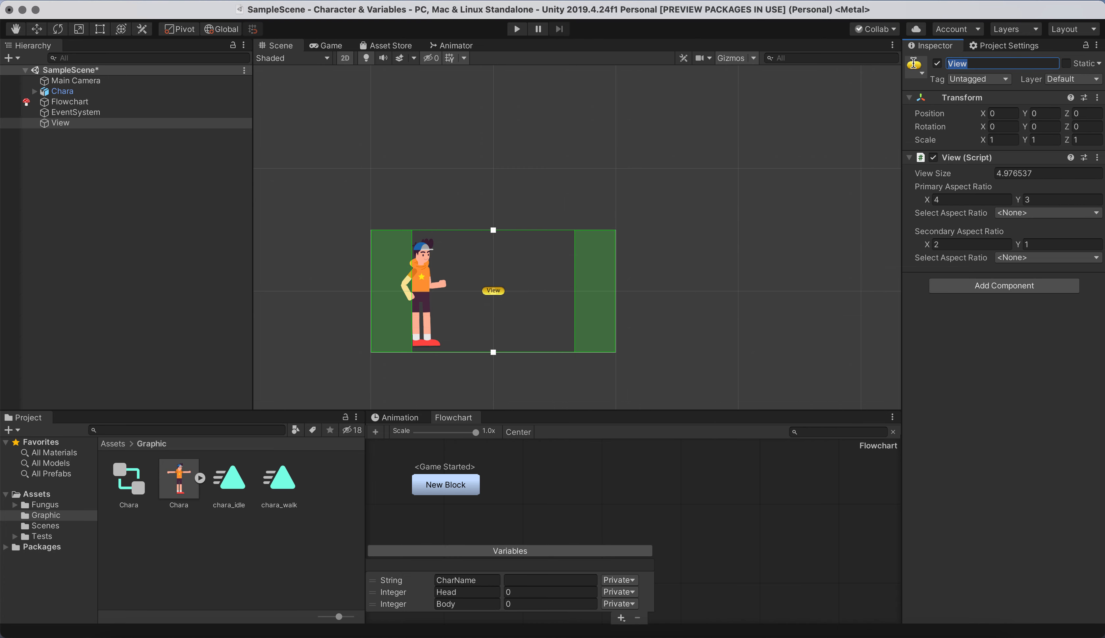
{"action": "type", "text": "V"}
{"action": "key", "text": "Return"}
{"action": "left_click", "coordinate": [94, 181]}
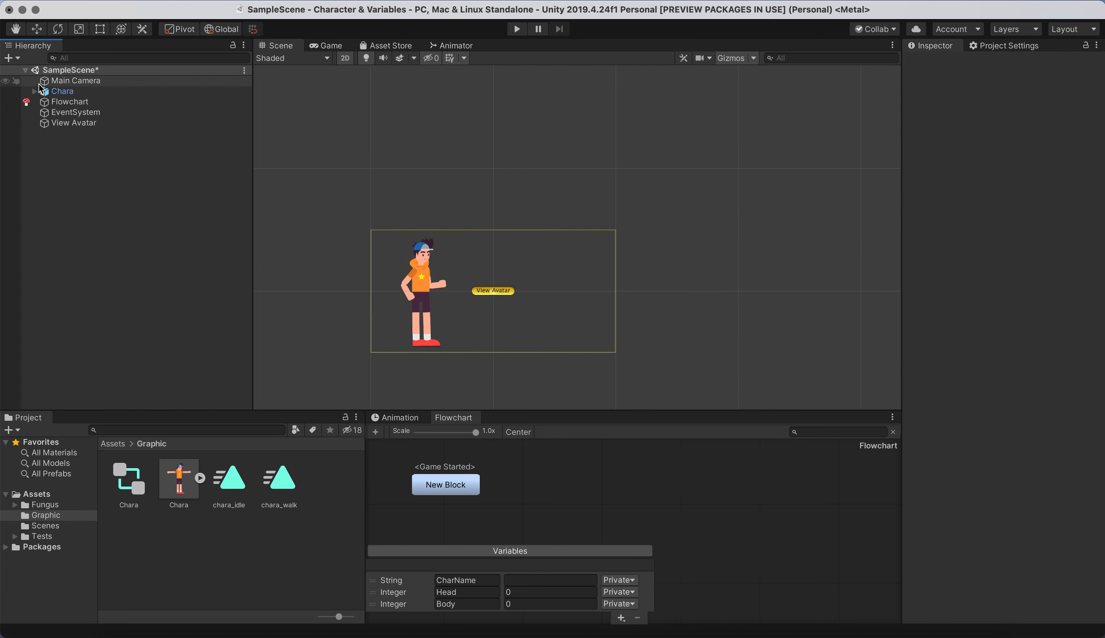
Create an empty object named View Folder and make View Avatar its child
{"action": "left_click", "coordinate": [10, 58]}
{"action": "left_click", "coordinate": [26, 69]}
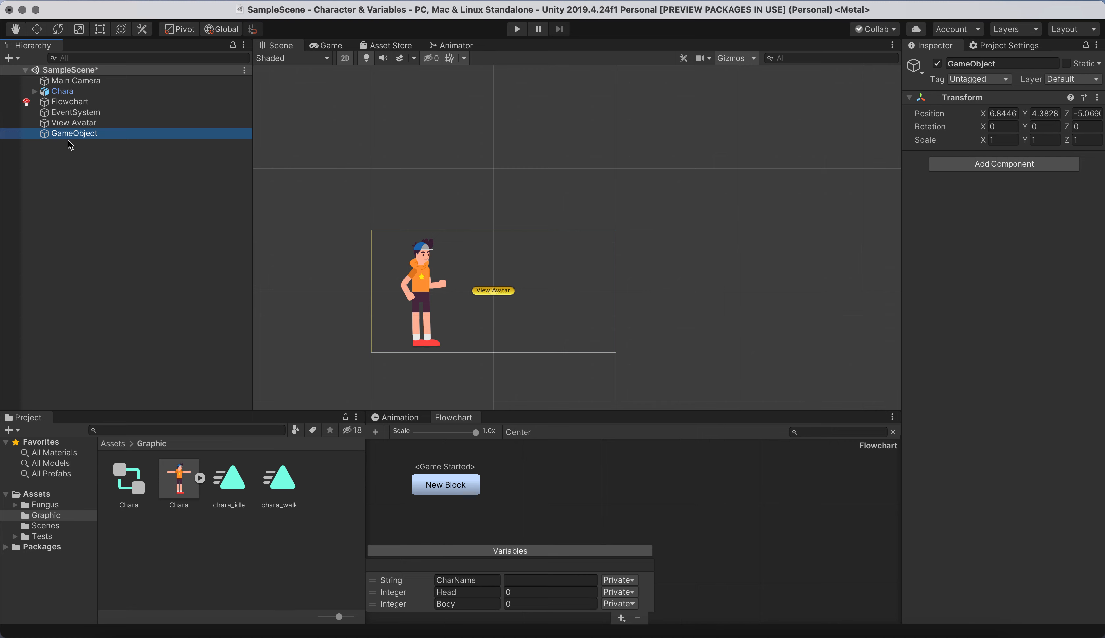
{"action": "left_click", "coordinate": [1003, 65]}
{"action": "type", "text": "View Folder"}
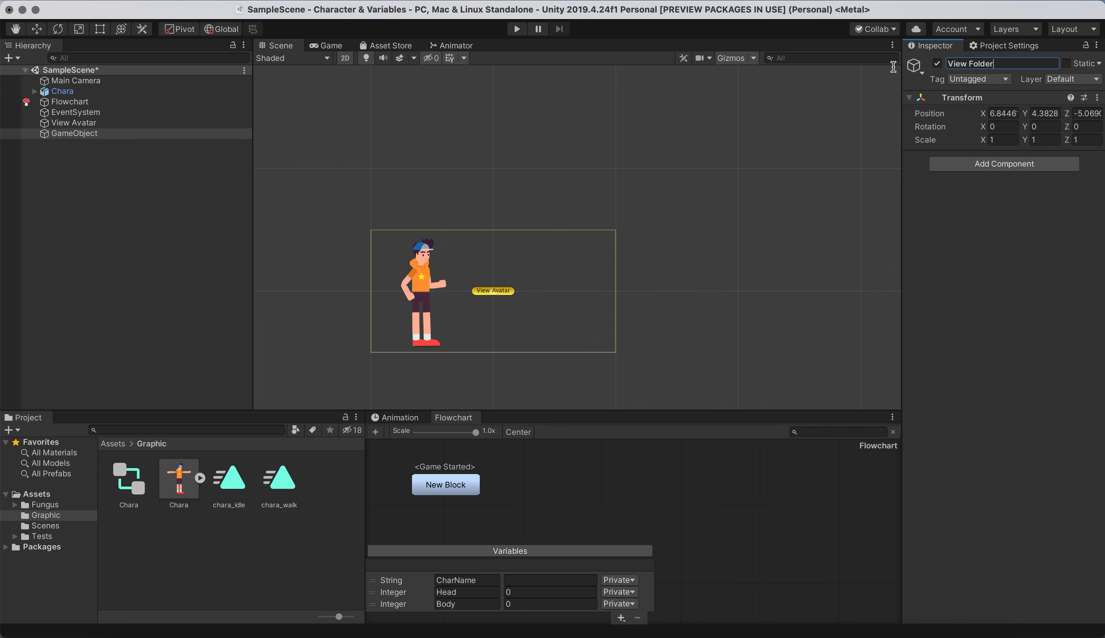
{"action": "left_click", "coordinate": [139, 180]}
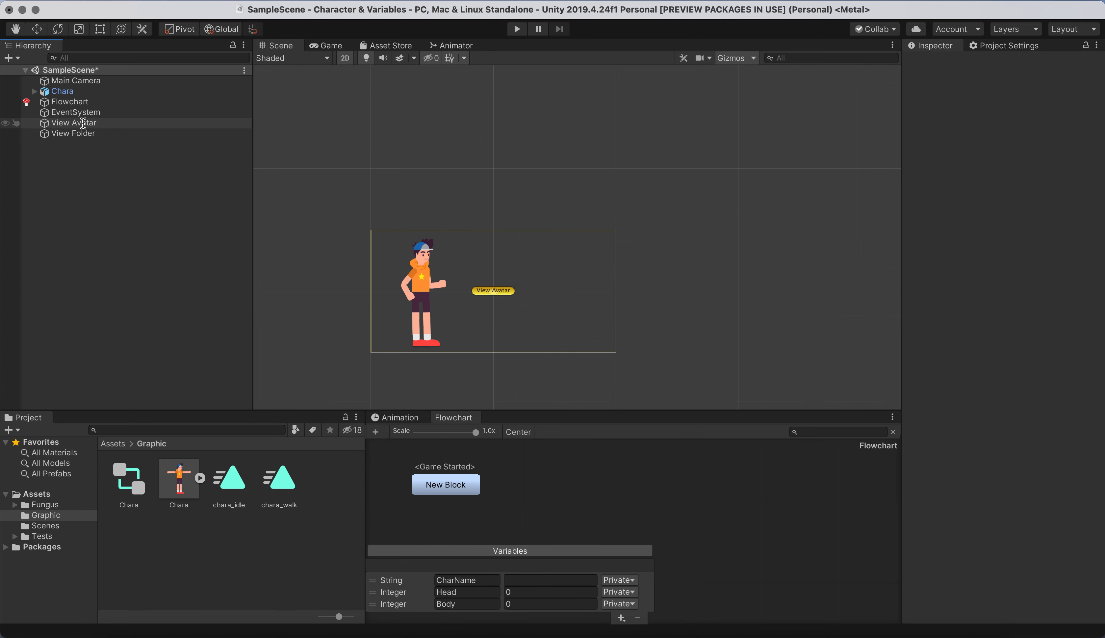
{"action": "left_click_drag", "start_coordinate": [82, 123], "coordinate": [82, 136]}
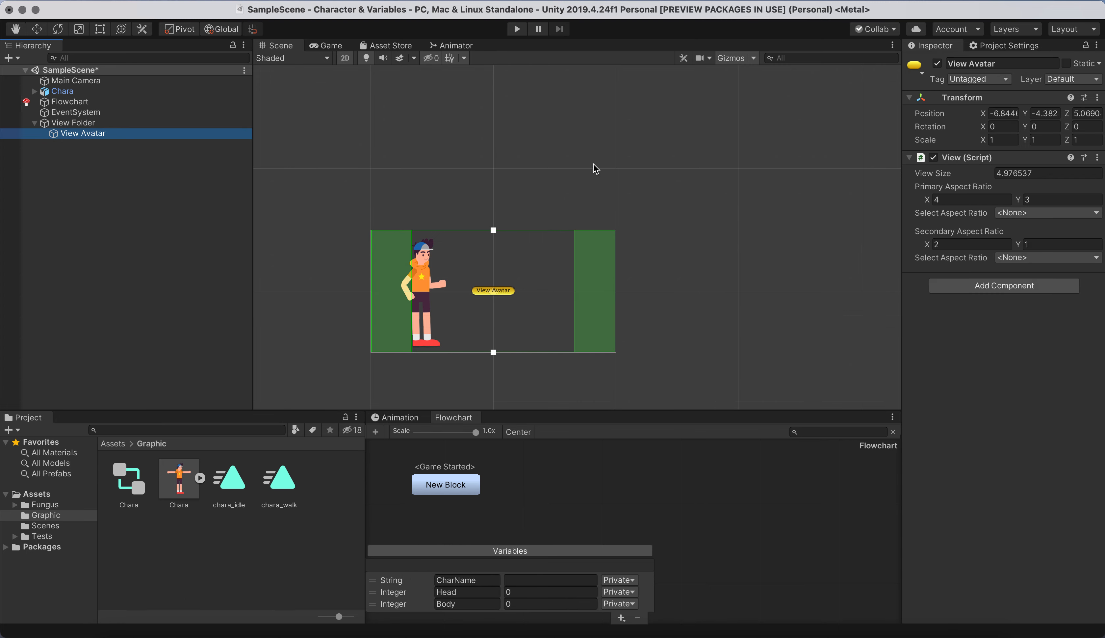
Duplicate View Avatar and rename the copy as View Name
{"action": "right_click", "coordinate": [101, 135]}
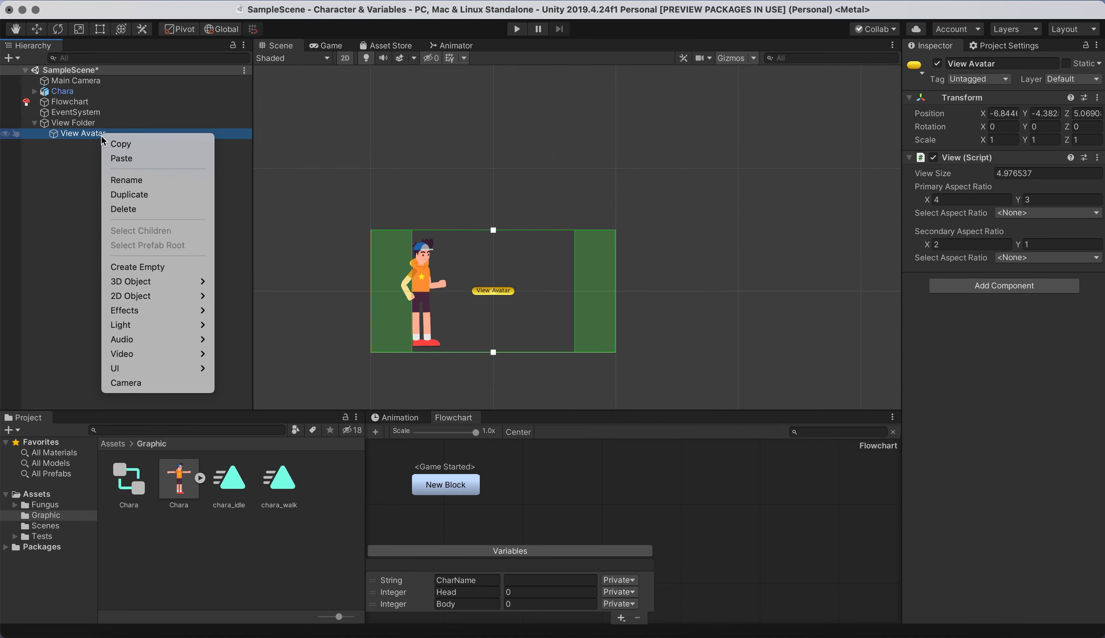
{"action": "left_click", "coordinate": [152, 198]}
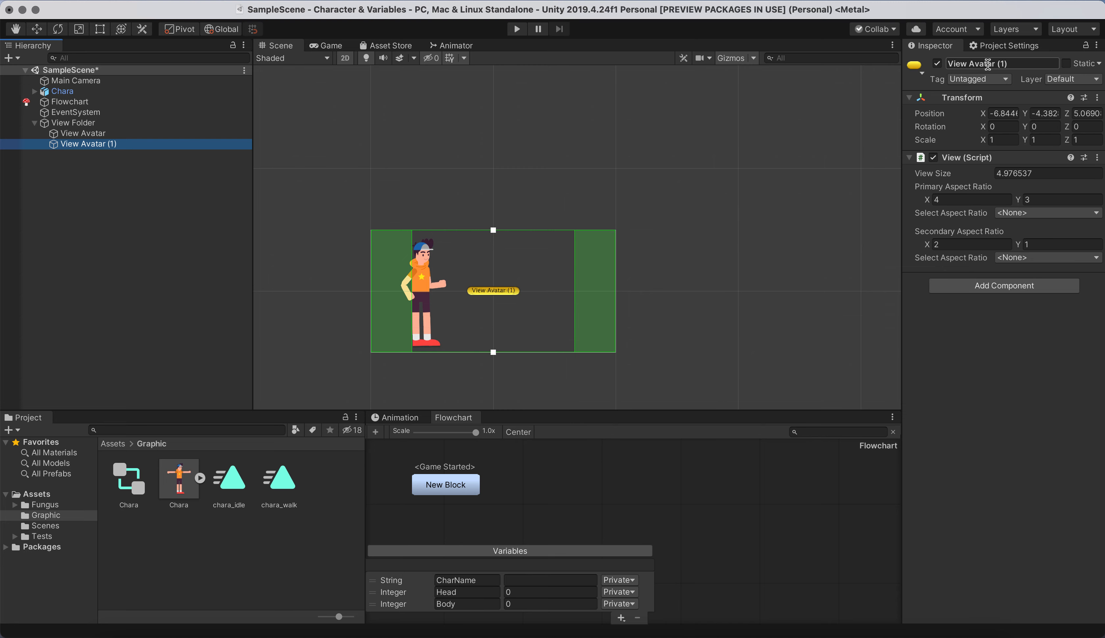
{"action": "left_click_drag", "start_coordinate": [971, 65], "coordinate": [1040, 65]}
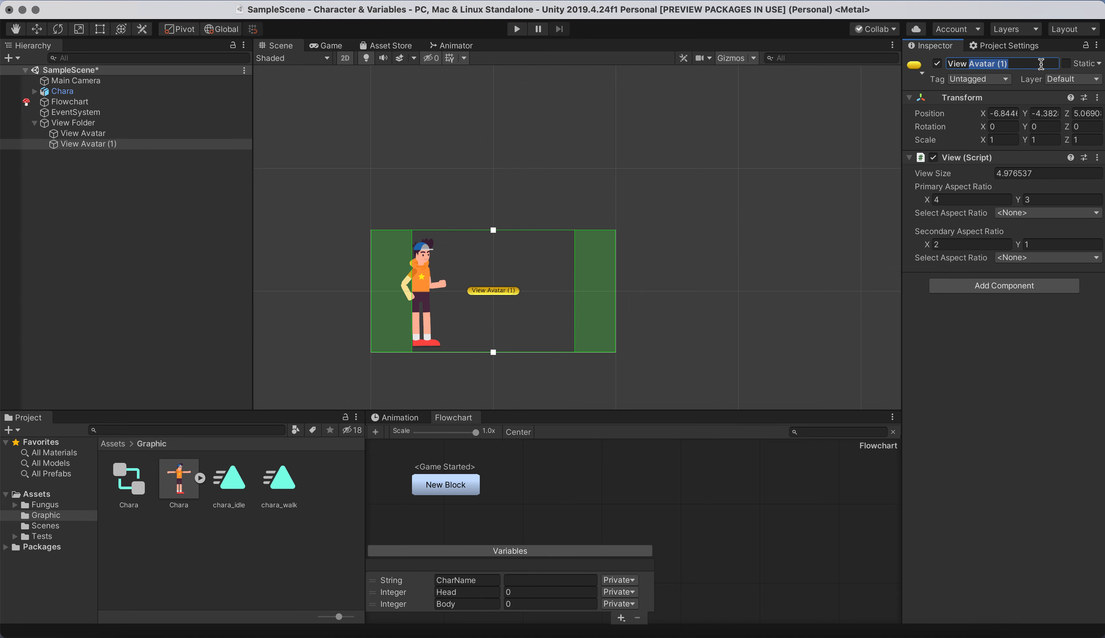
{"action": "type", "text": "Name"}
Move View Name straight up above View Avatar to about Y 7.7, and raise the Main Camera to about Y 12.08 to match its frame
{"action": "left_click", "coordinate": [37, 30]}
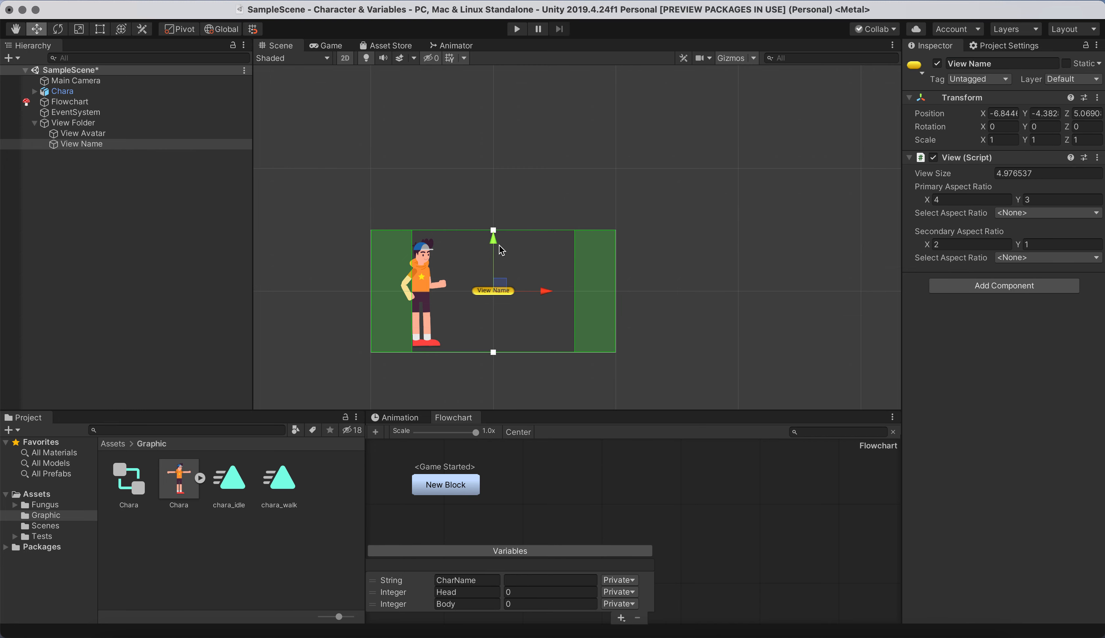
{"action": "left_click_drag", "start_coordinate": [493, 243], "coordinate": [493, 105]}
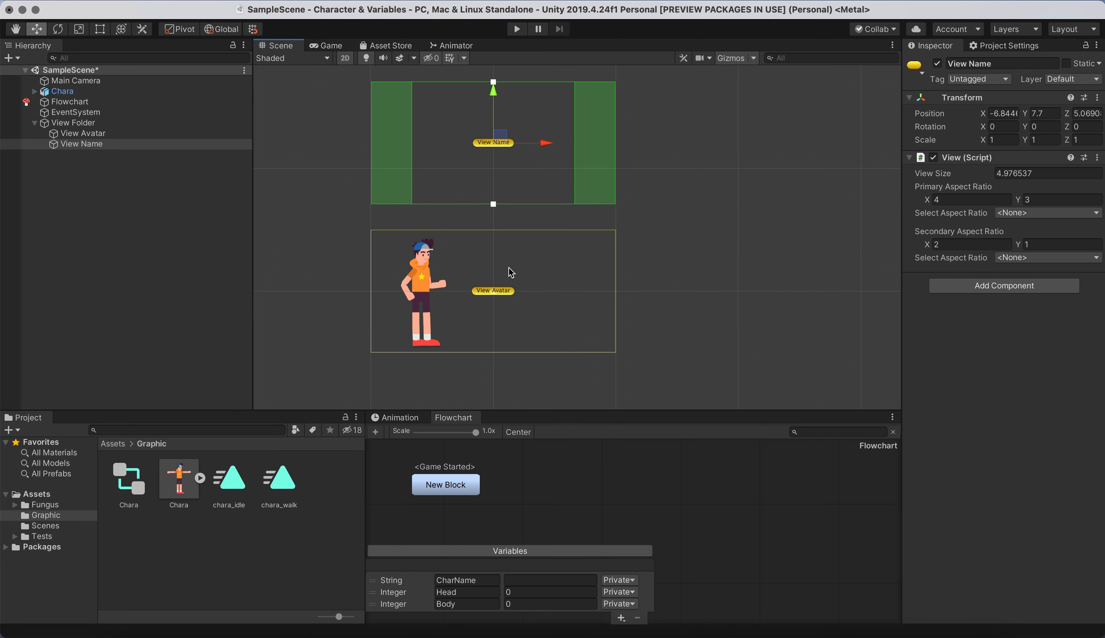
{"action": "left_click", "coordinate": [84, 83]}
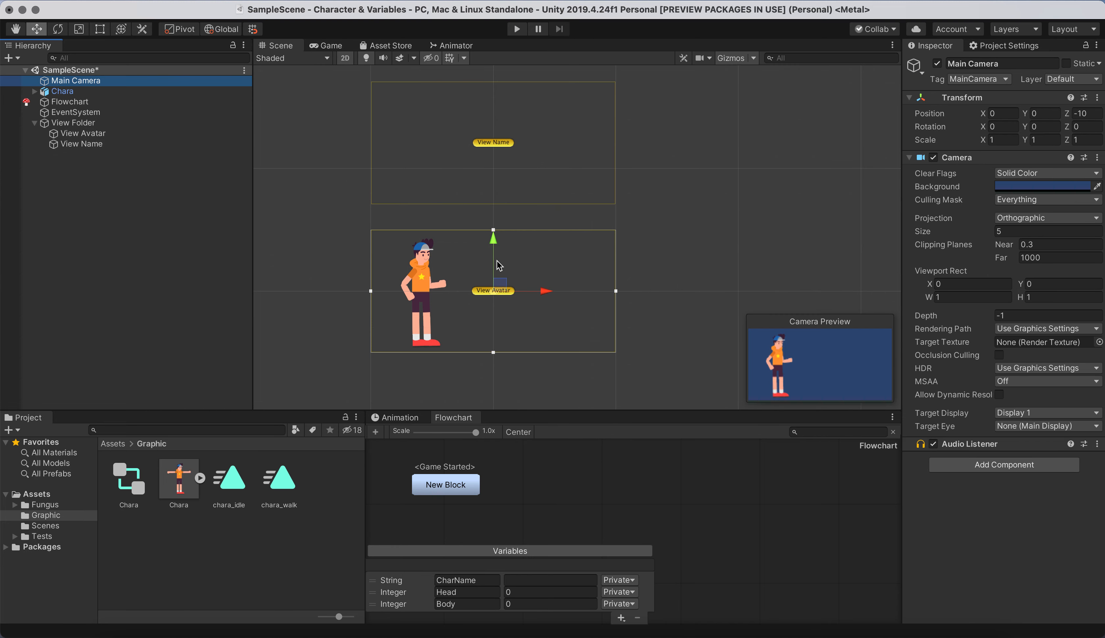
{"action": "left_click_drag", "start_coordinate": [494, 239], "coordinate": [504, 111]}
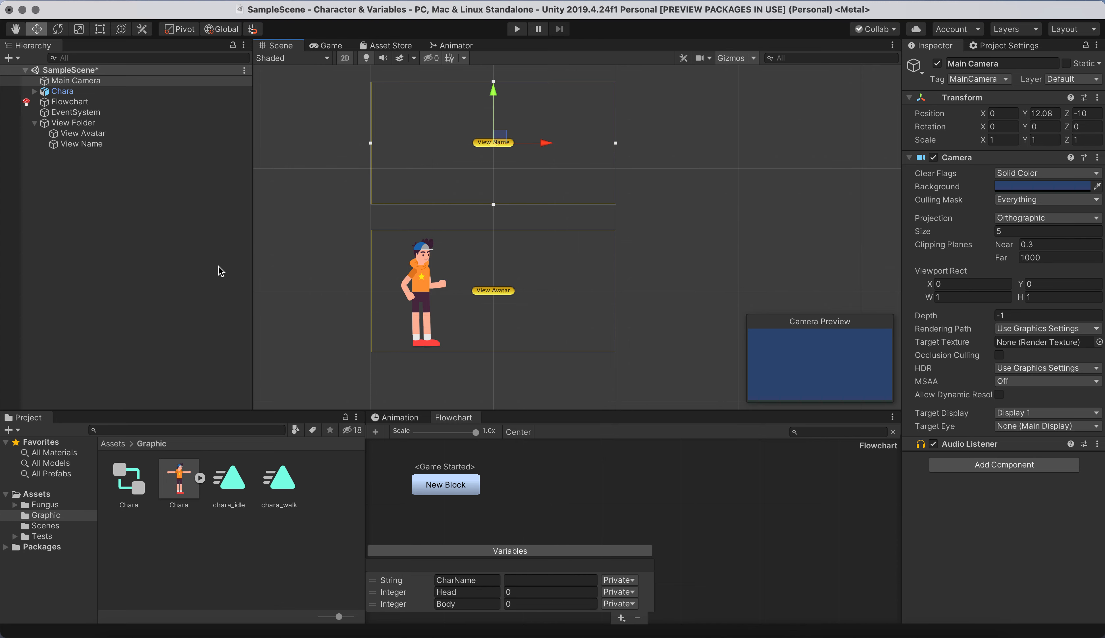
Duplicate View Avatar, rename the copy as View Game, and move it straight down below View Avatar to about Y -15.98
{"action": "left_click", "coordinate": [89, 135]}
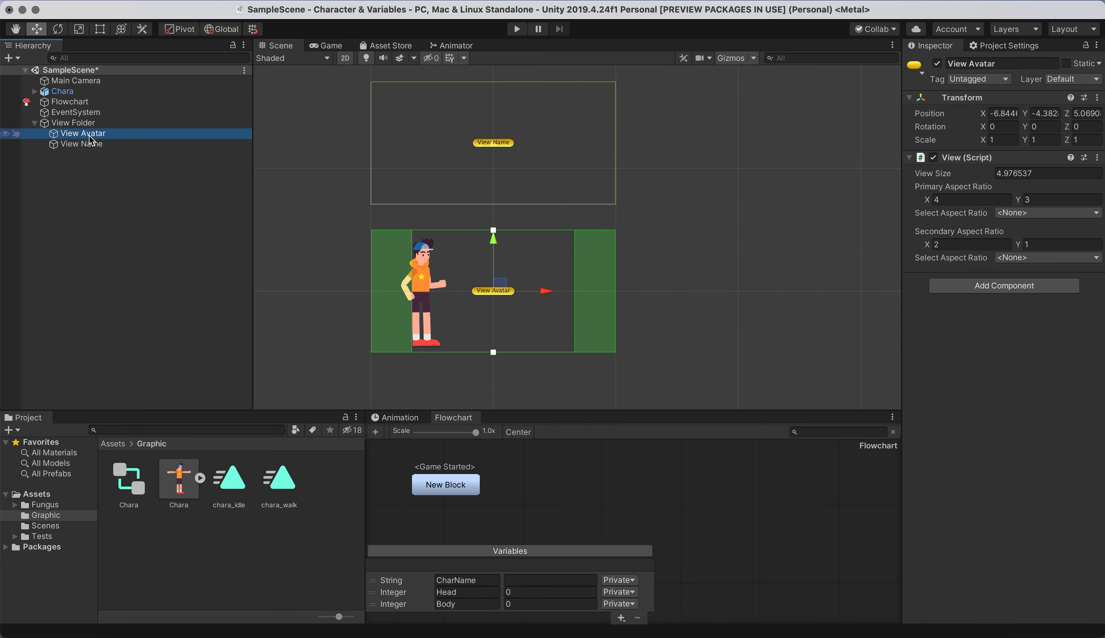
{"action": "key", "text": "super+d"}
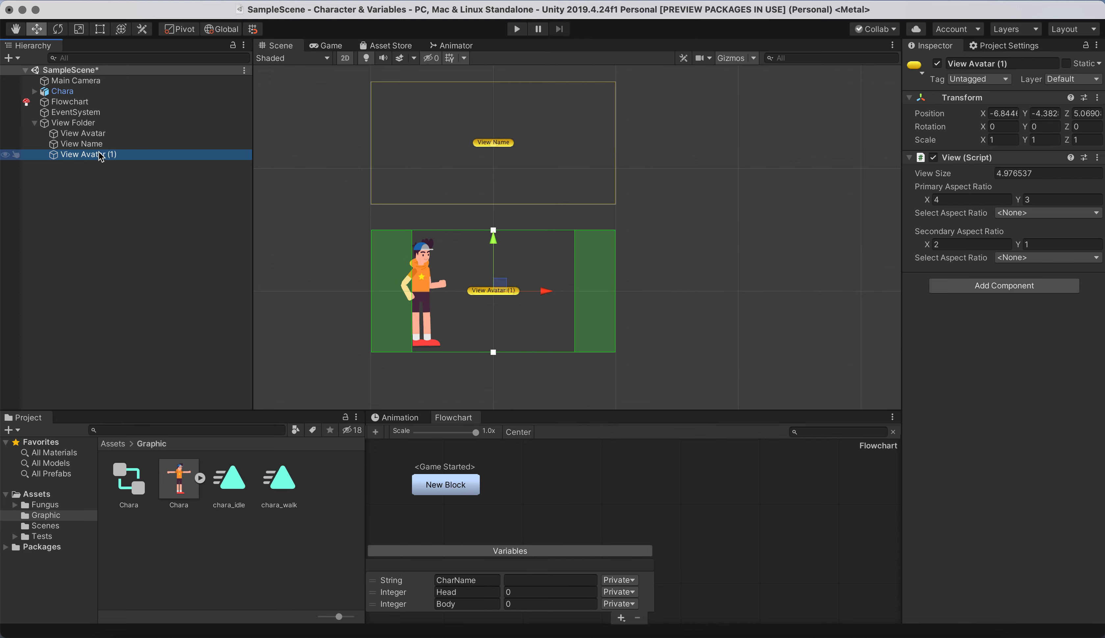
{"action": "left_click_drag", "start_coordinate": [975, 63], "coordinate": [1071, 63]}
{"action": "key", "text": "BackSpace"}
{"action": "key", "text": "BackSpace"}
{"action": "type", "text": "Game"}
{"action": "left_click", "coordinate": [128, 198]}
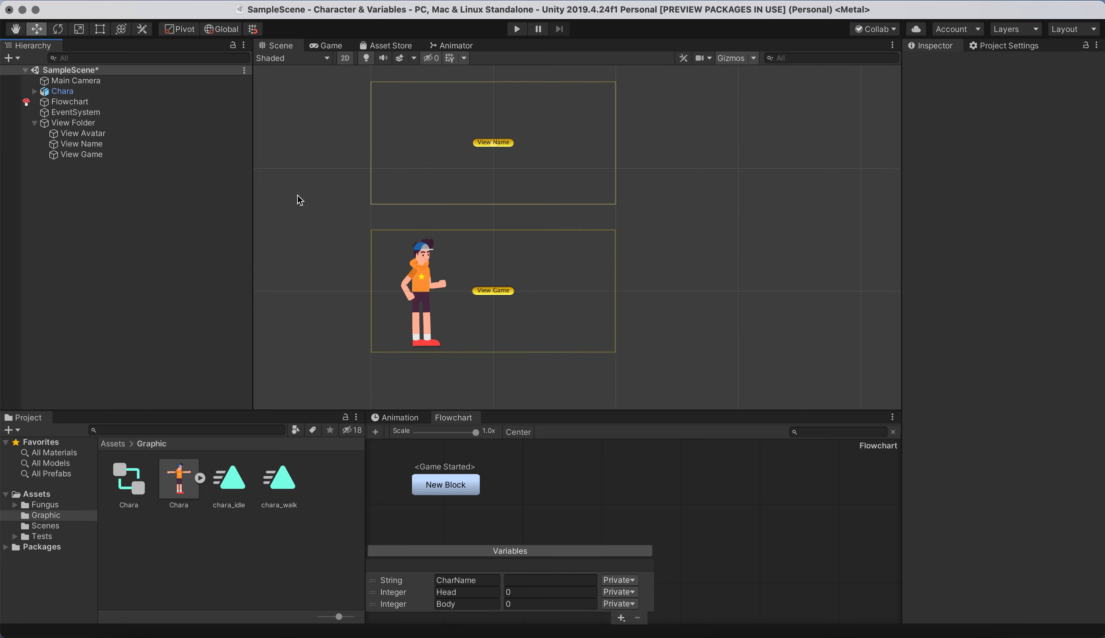
{"action": "left_click", "coordinate": [98, 154]}
{"action": "left_click_drag", "start_coordinate": [492, 239], "coordinate": [485, 376]}
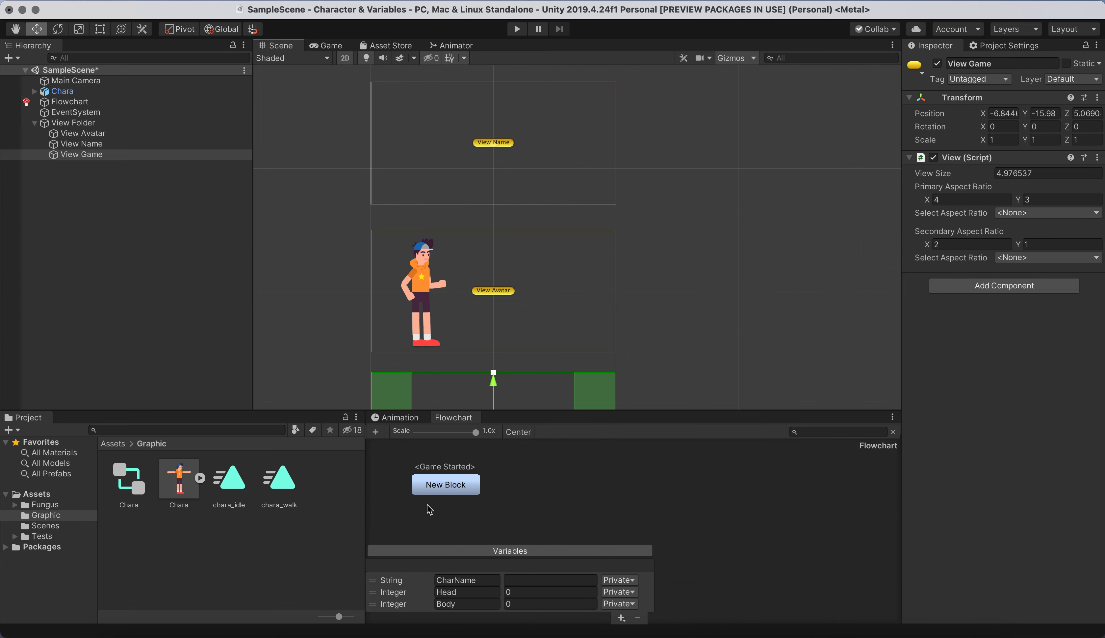
Rename the flowchart's Game Started block as Start
{"action": "left_click", "coordinate": [442, 487]}
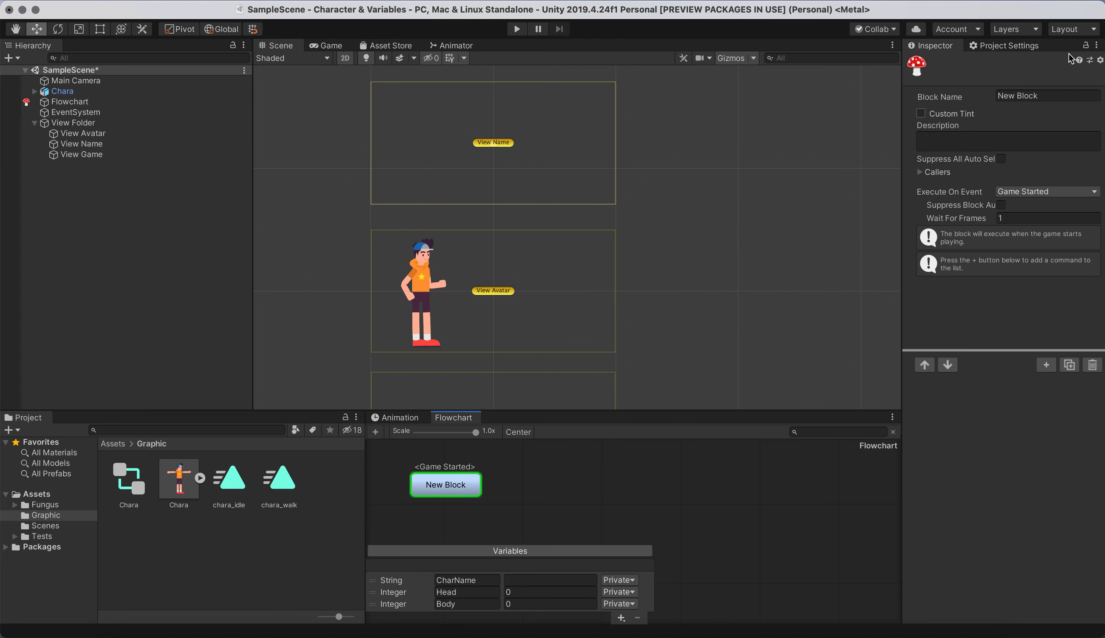
{"action": "left_click", "coordinate": [1049, 96]}
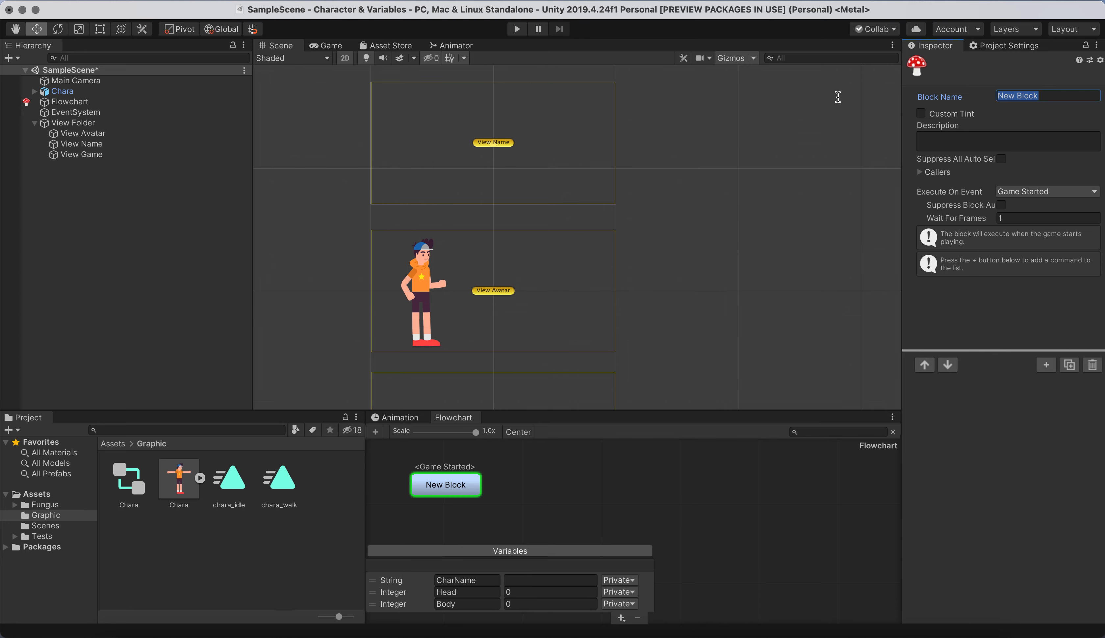
{"action": "type", "text": "Start"}
Add a Camera/Fade To View command to the Start block
{"action": "left_click", "coordinate": [1046, 365]}
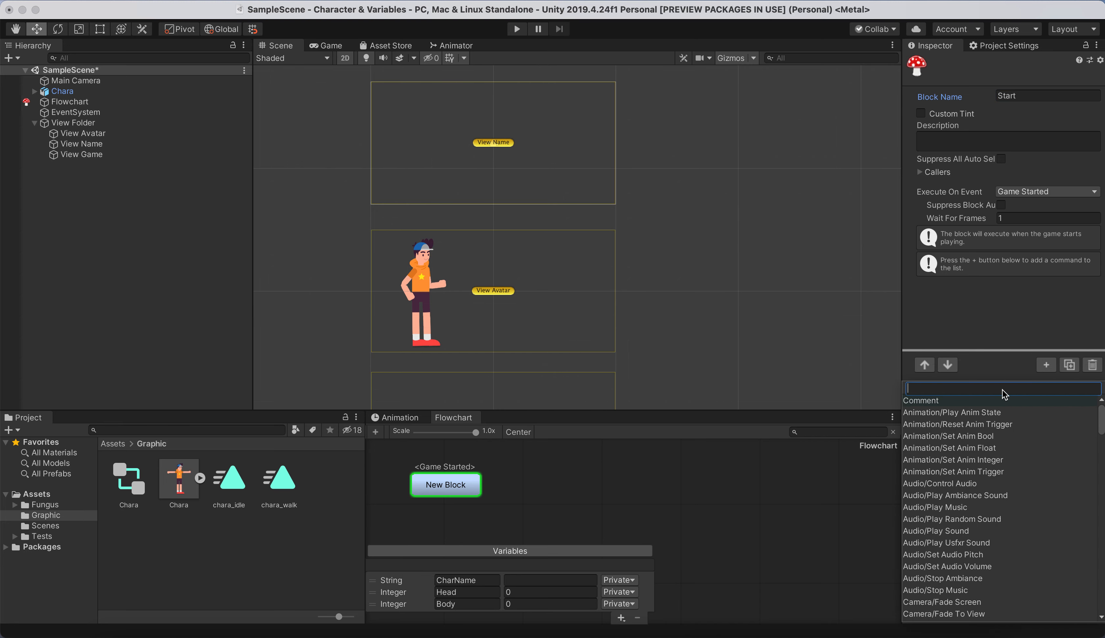
{"action": "type", "text": "fade"}
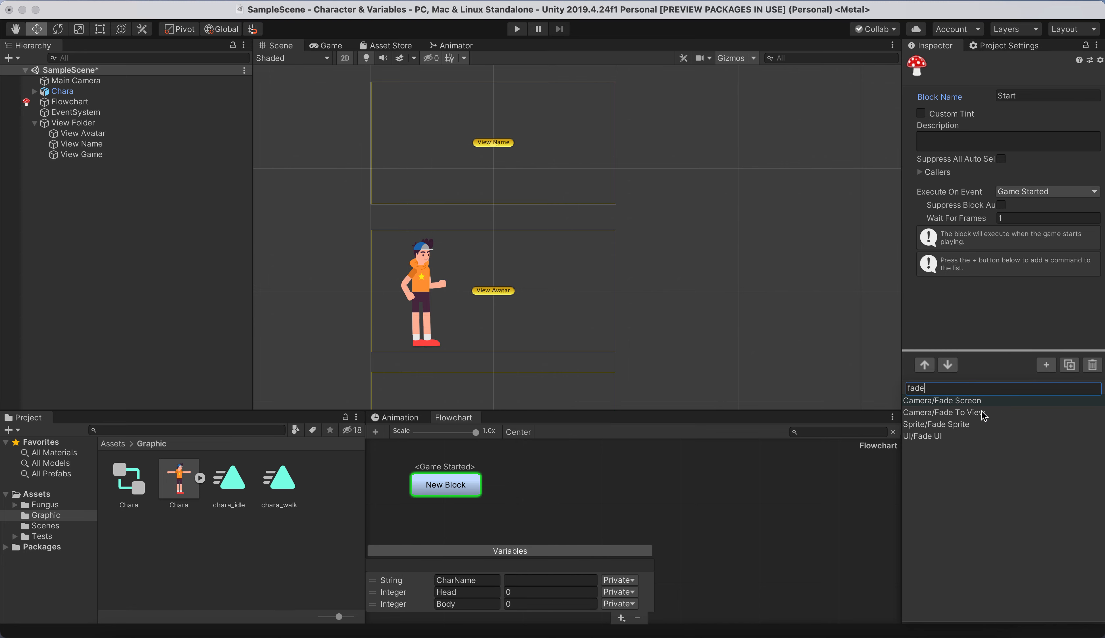
{"action": "left_click", "coordinate": [983, 412]}
{"action": "left_click", "coordinate": [1012, 276]}
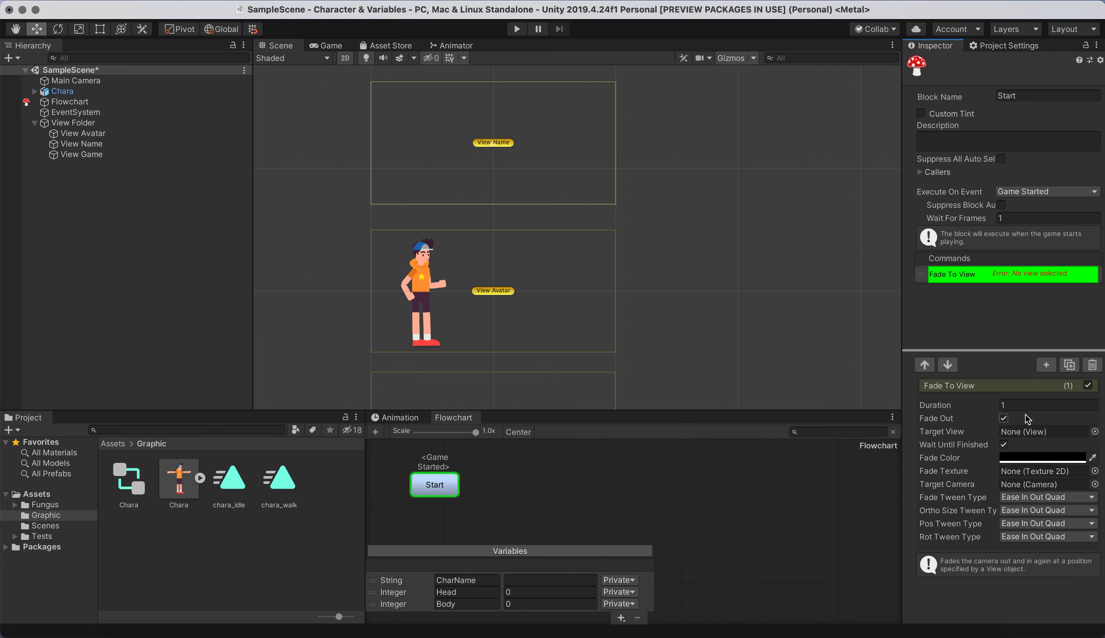
Set the Fade To View command's target view to View Name and its duration to 0, and disable Fade Out
{"action": "left_click", "coordinate": [76, 146]}
{"action": "left_click_drag", "start_coordinate": [77, 148], "coordinate": [1037, 438]}
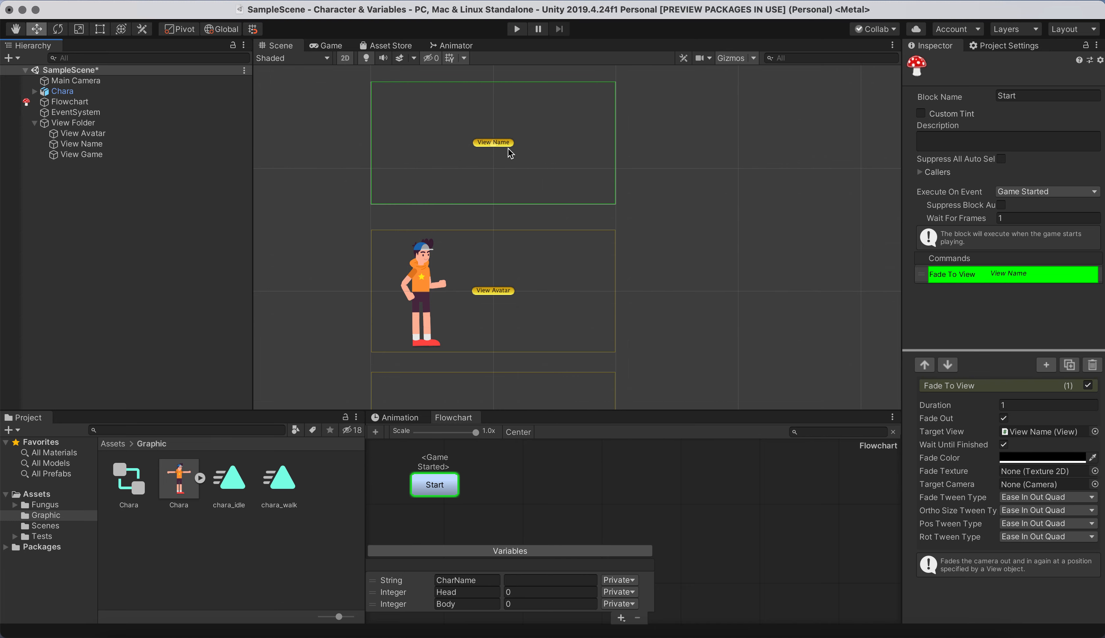
{"action": "left_click", "coordinate": [1014, 404]}
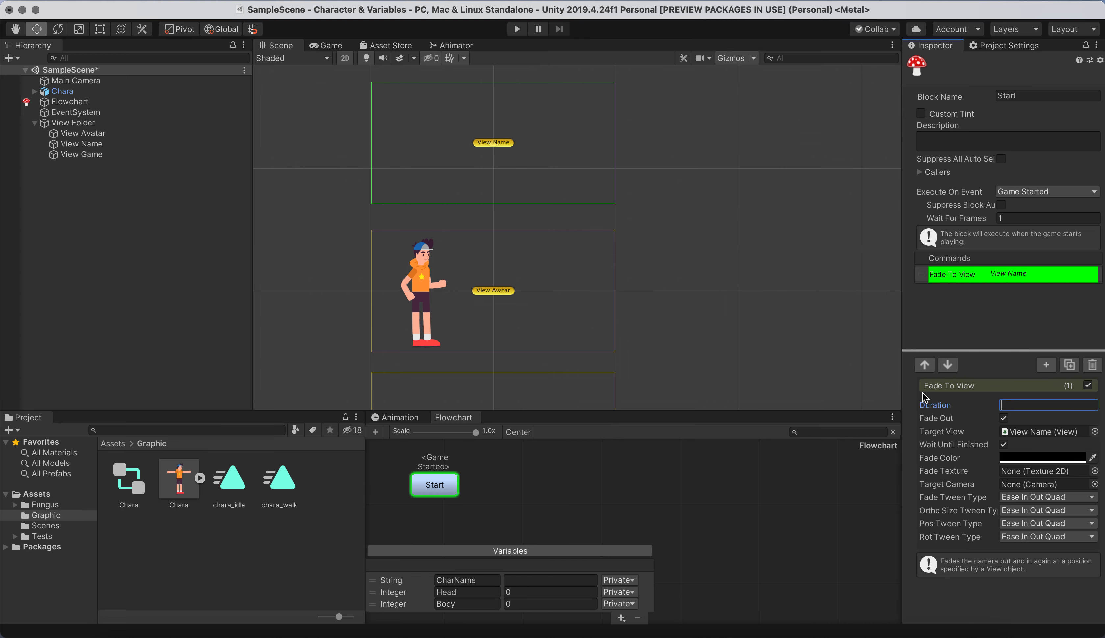
{"action": "left_click", "coordinate": [1003, 418]}
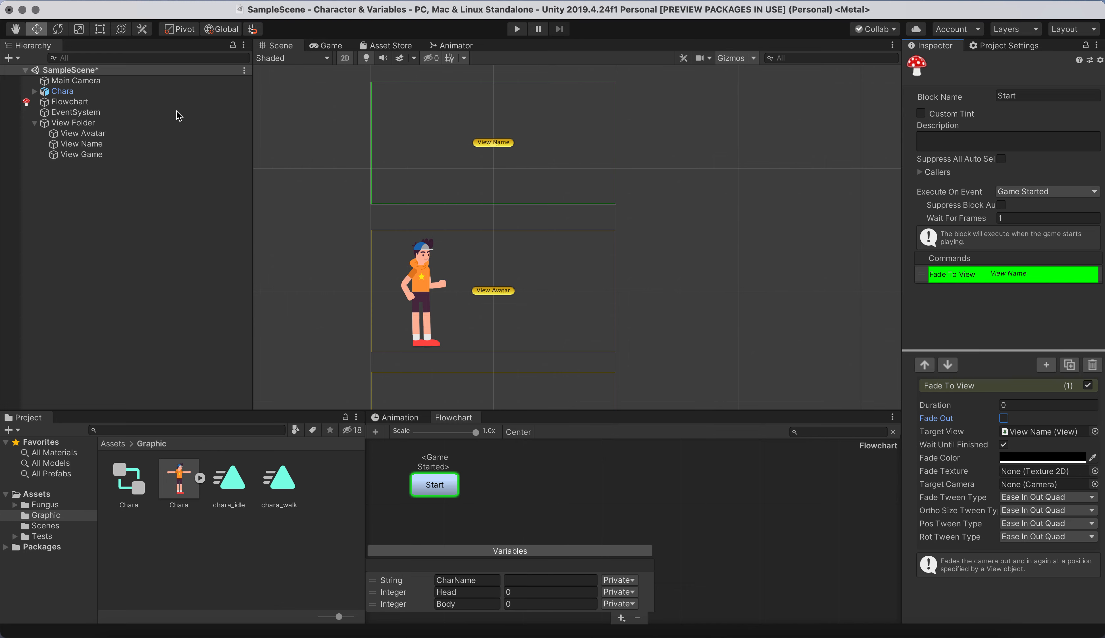
Create a UI Input Field in the scene
{"action": "left_click", "coordinate": [16, 60]}
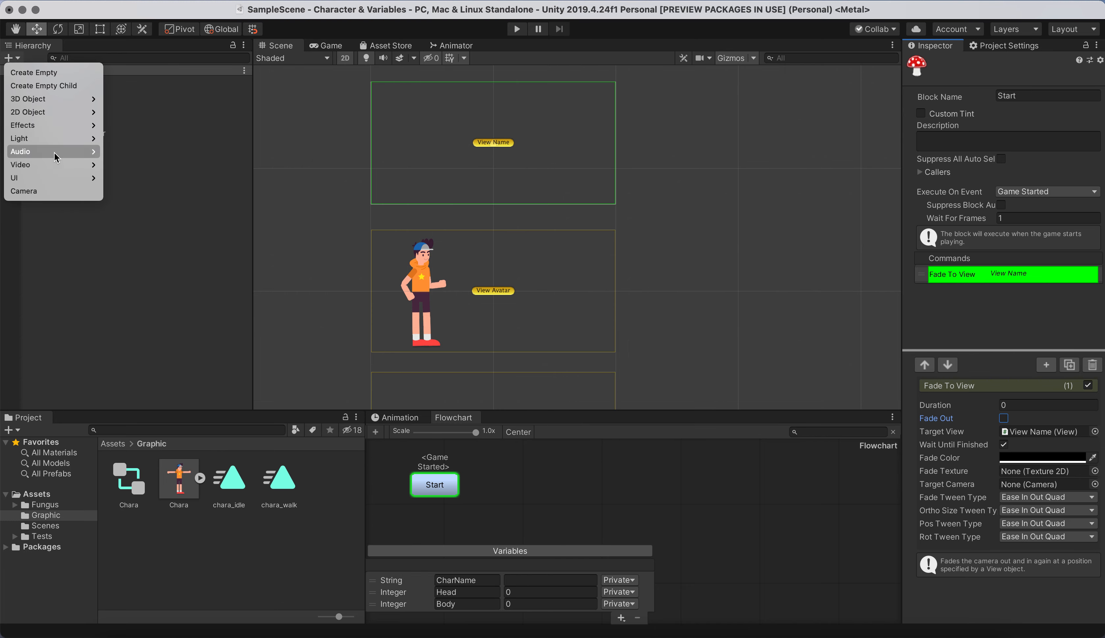
{"action": "mouse_move", "coordinate": [41, 178]}
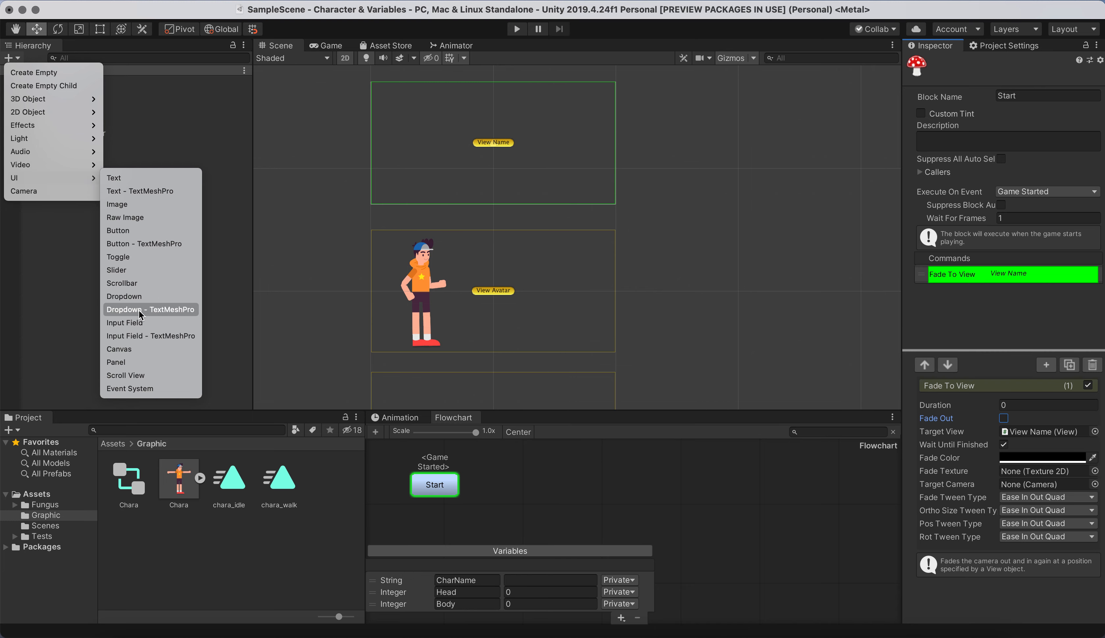
{"action": "left_click", "coordinate": [125, 323]}
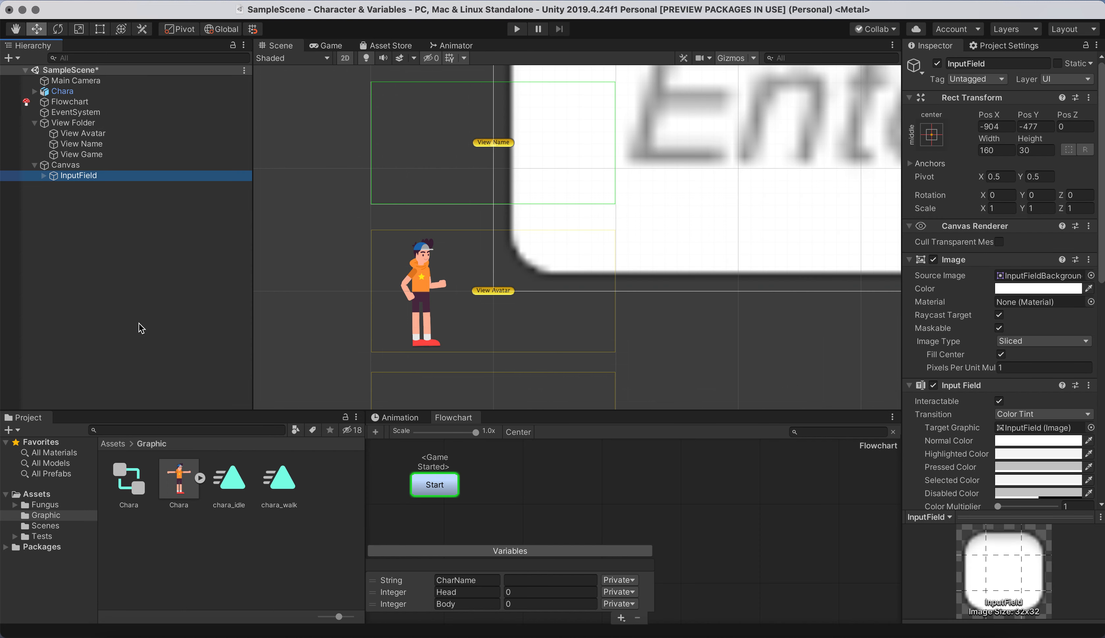
Move the InputField from the canvas's lower-left corner to near its centre, at about X -146, Y -4
{"action": "double_click", "coordinate": [65, 165]}
{"action": "scroll", "coordinate": [488, 268], "scroll_direction": "up", "scroll_amount": 5}
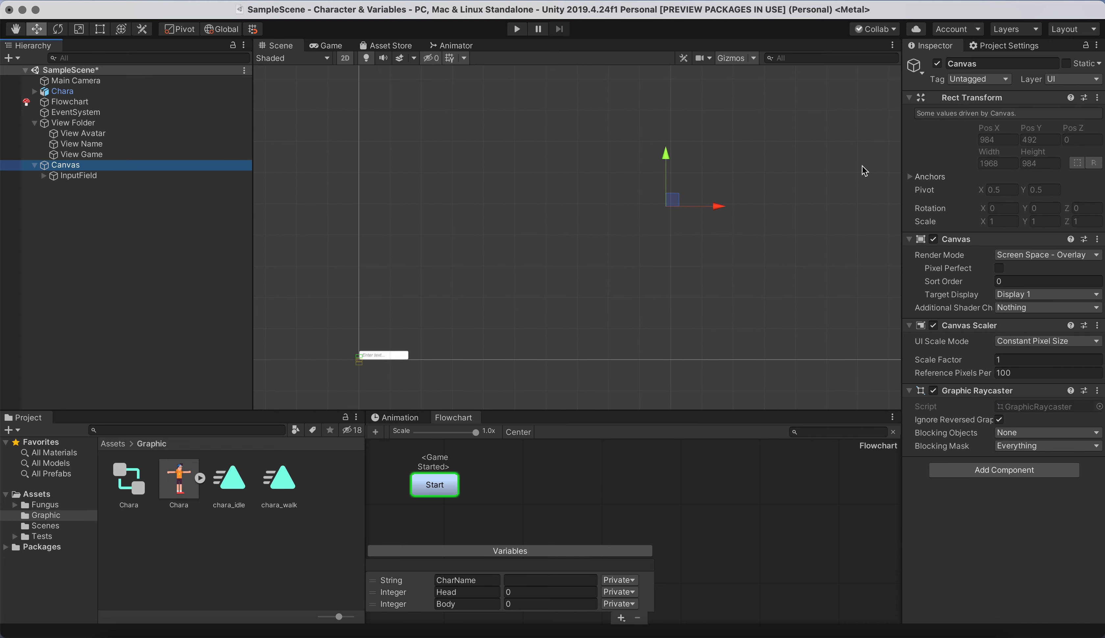
{"action": "scroll", "coordinate": [693, 258], "scroll_direction": "down", "scroll_amount": 3}
{"action": "middle_click_drag", "start_coordinate": [694, 252], "coordinate": [571, 237]}
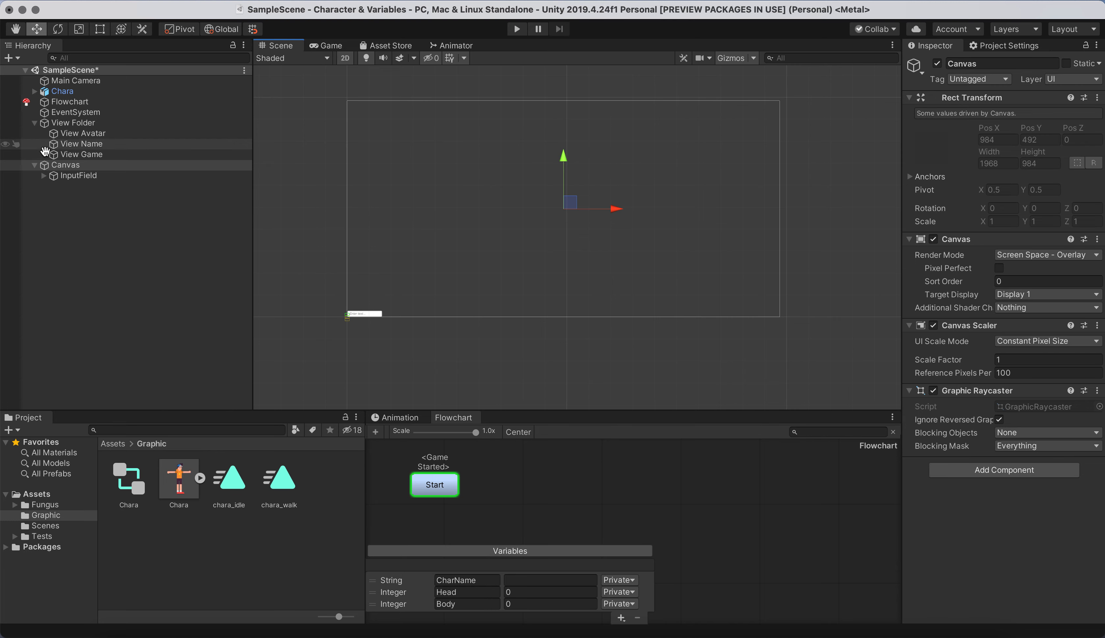
{"action": "left_click", "coordinate": [79, 175]}
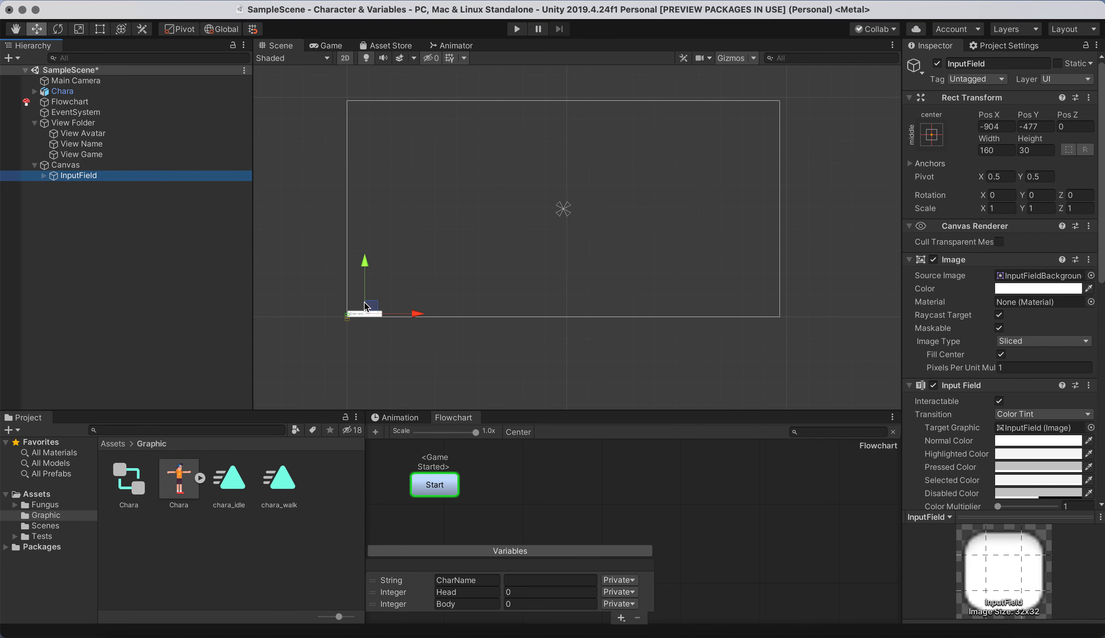
{"action": "left_click_drag", "start_coordinate": [377, 309], "coordinate": [543, 205]}
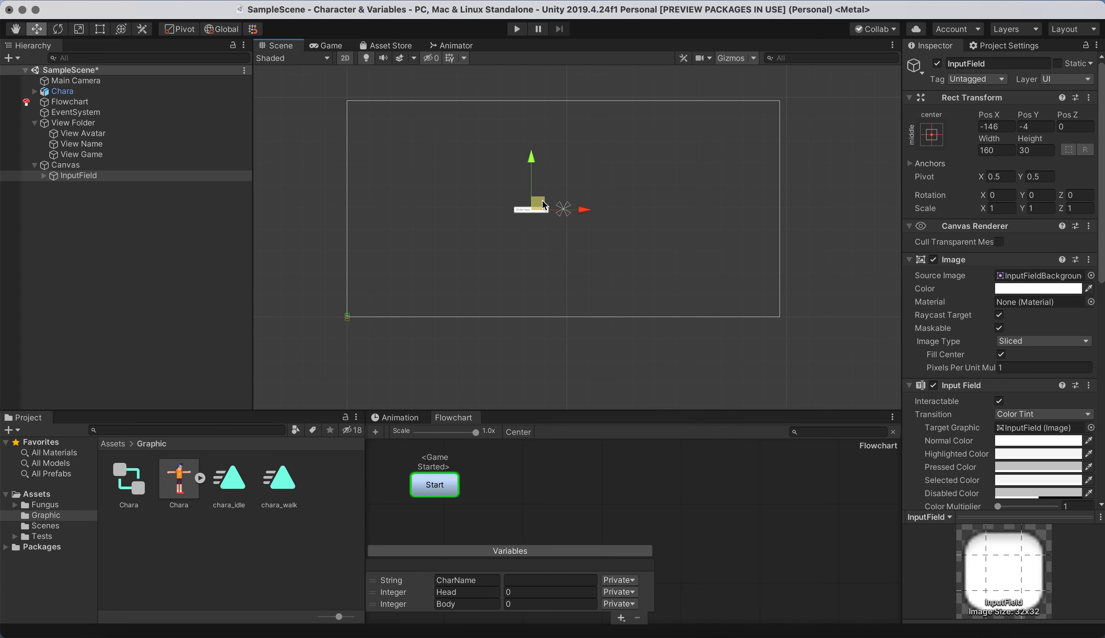
Enlarge the InputField to about 501 by 90 and reposition it at about X -117, Y 45 on the canvas
{"action": "left_click", "coordinate": [100, 29]}
{"action": "left_click_drag", "start_coordinate": [548, 208], "coordinate": [626, 194]}
{"action": "scroll", "coordinate": [626, 193], "scroll_direction": "up", "scroll_amount": 2}
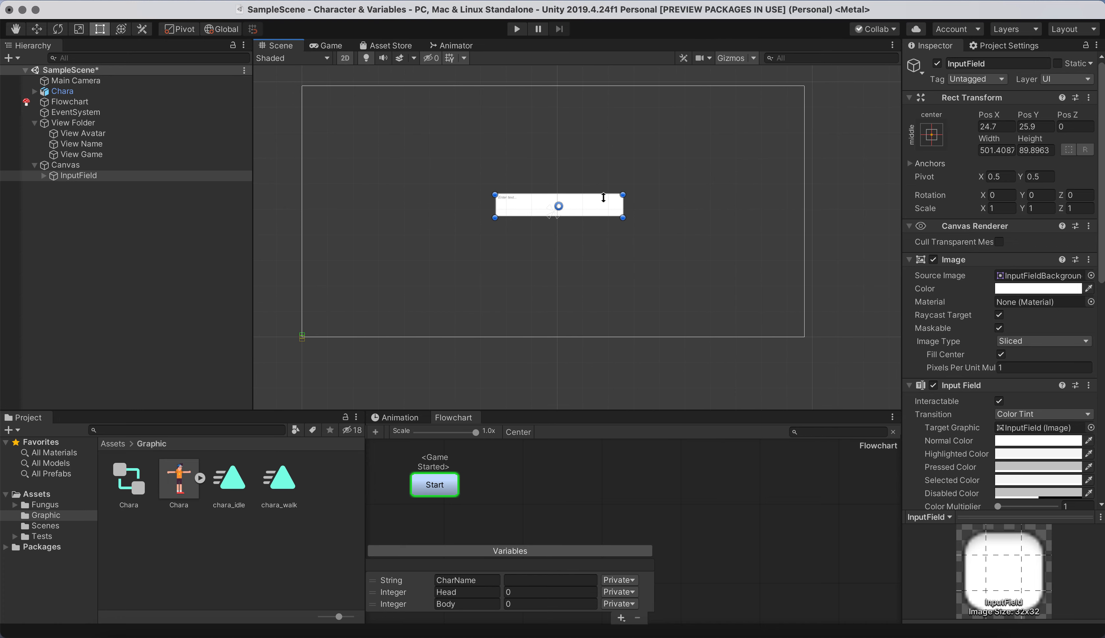
{"action": "left_click_drag", "start_coordinate": [604, 205], "coordinate": [565, 200]}
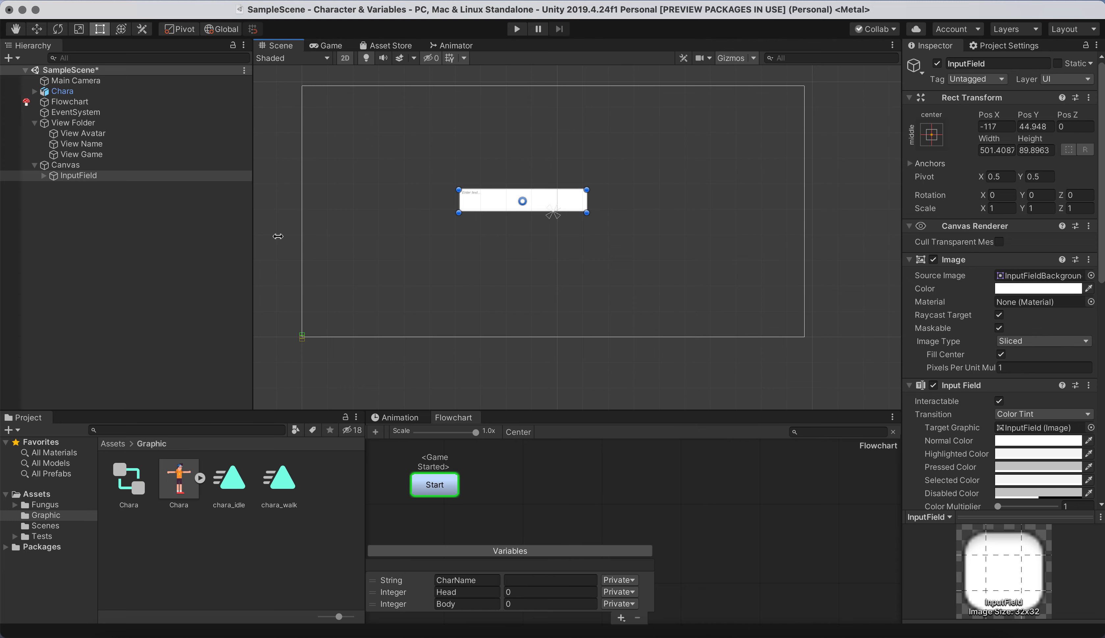
Set the font size of the InputField's Placeholder to 45 and its text to "Masukkan nama..."
{"action": "left_click", "coordinate": [43, 175]}
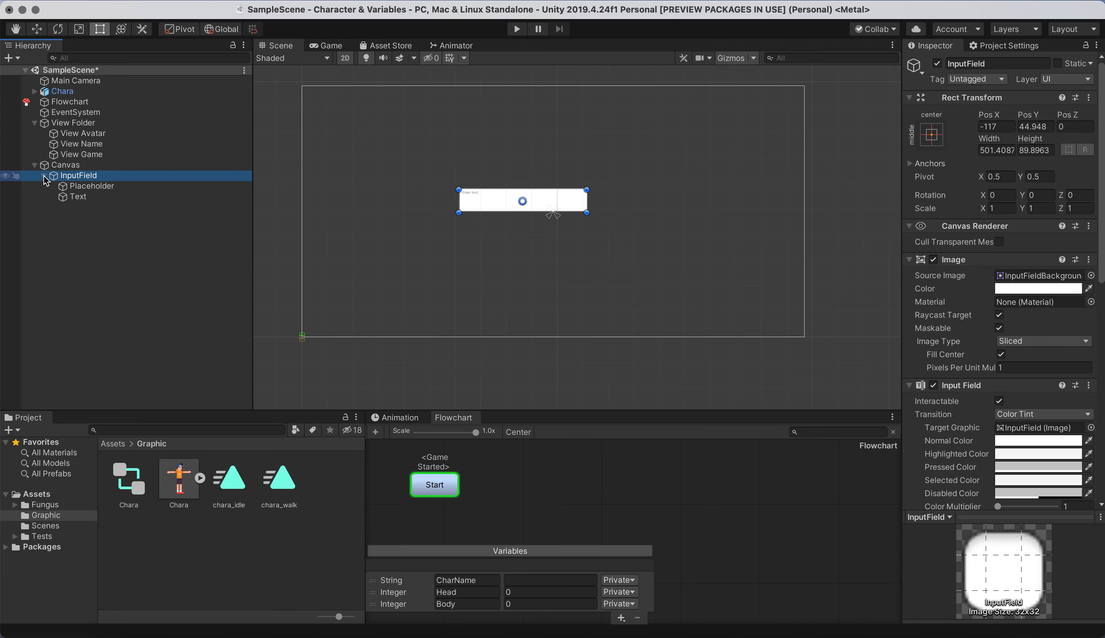
{"action": "left_click", "coordinate": [89, 189]}
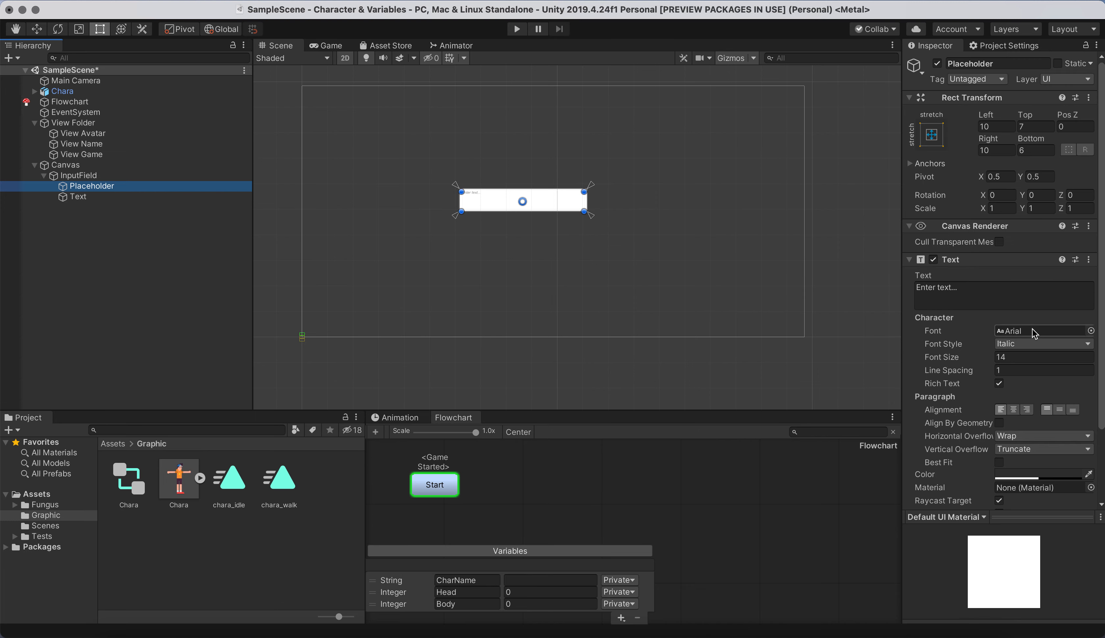
{"action": "left_click", "coordinate": [1014, 358]}
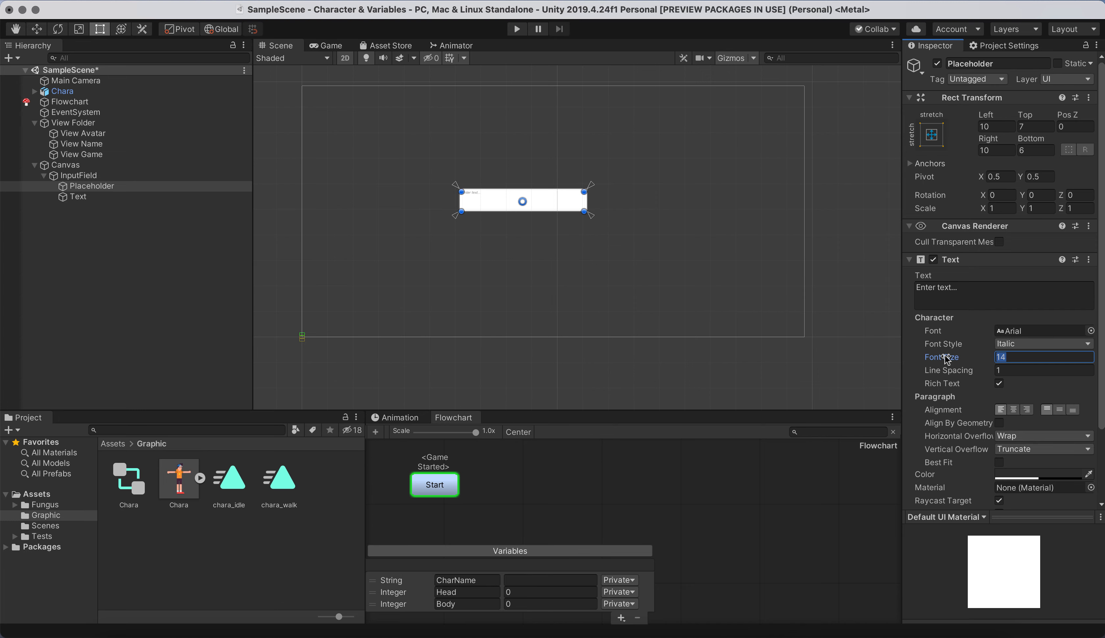
{"action": "type", "text": "25"}
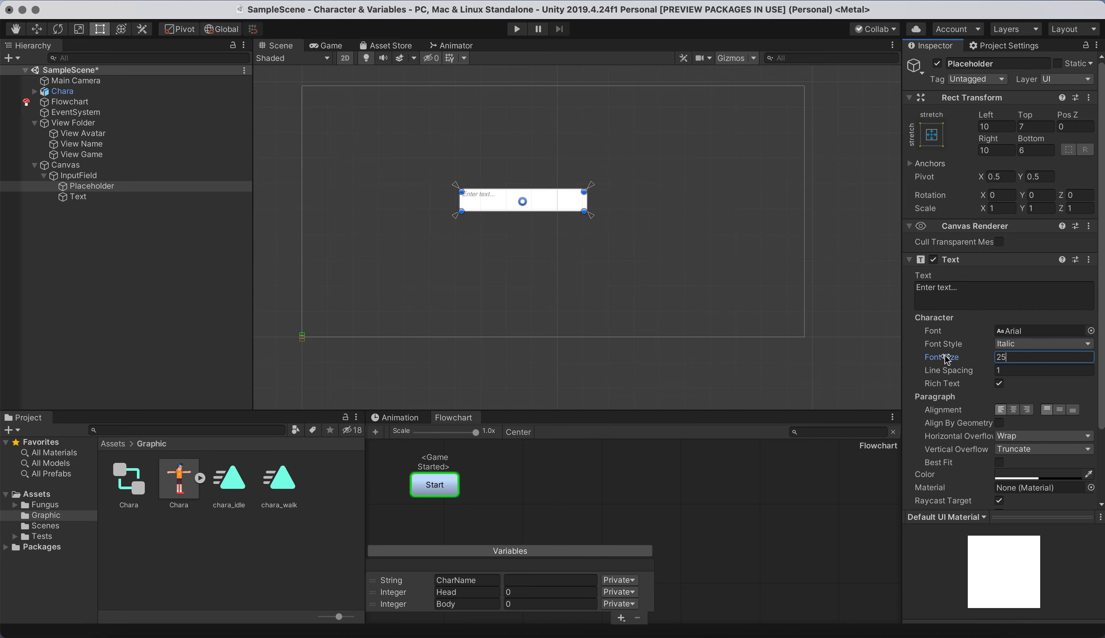
{"action": "left_click", "coordinate": [1024, 368]}
{"action": "left_click_drag", "start_coordinate": [1013, 356], "coordinate": [940, 357]}
{"action": "left_click", "coordinate": [1021, 371]}
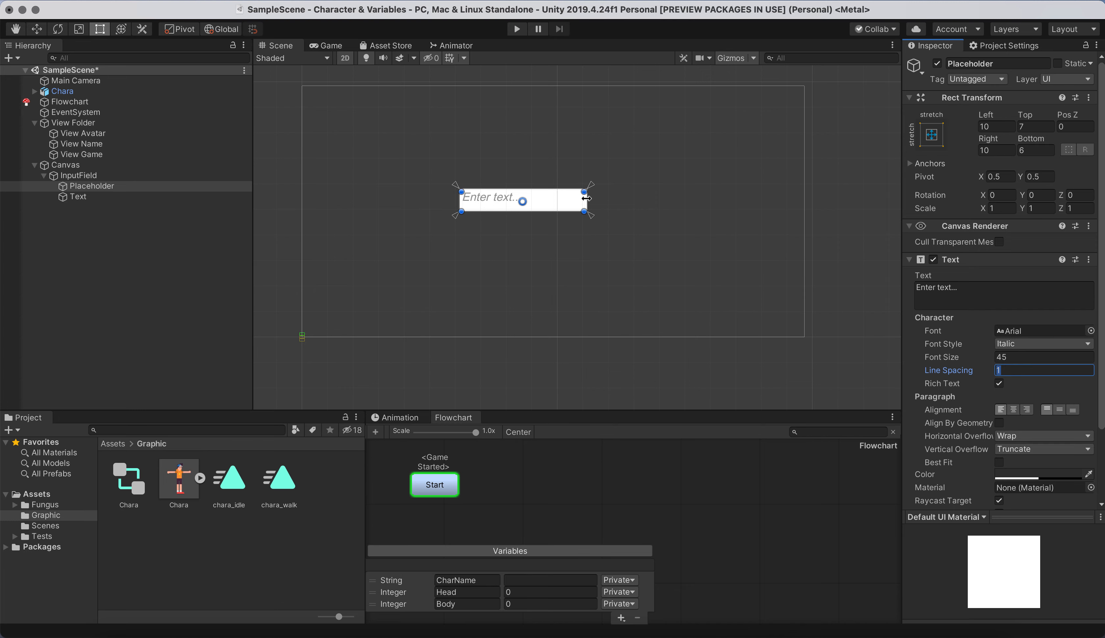
{"action": "left_click_drag", "start_coordinate": [585, 203], "coordinate": [601, 203]}
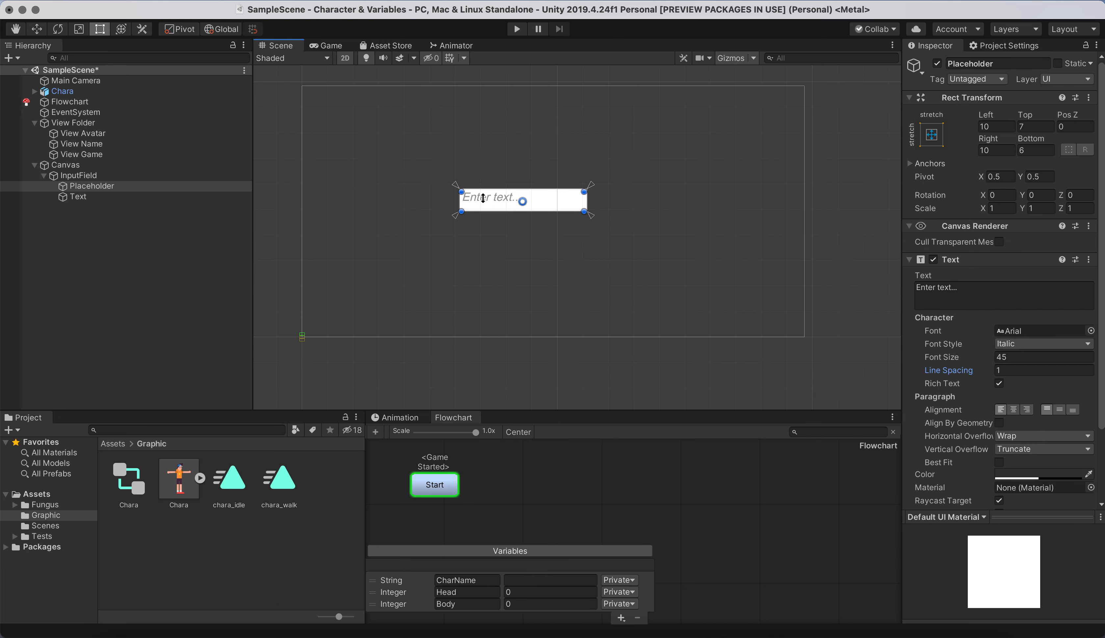
{"action": "left_click", "coordinate": [975, 291]}
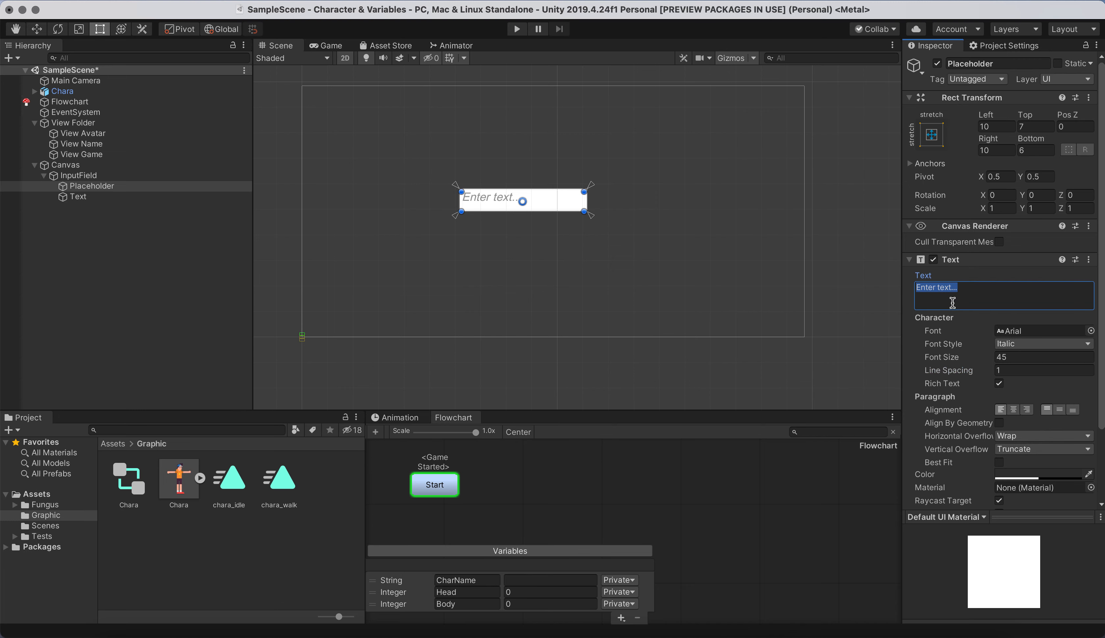
{"action": "type", "text": "Masukkan nama"}
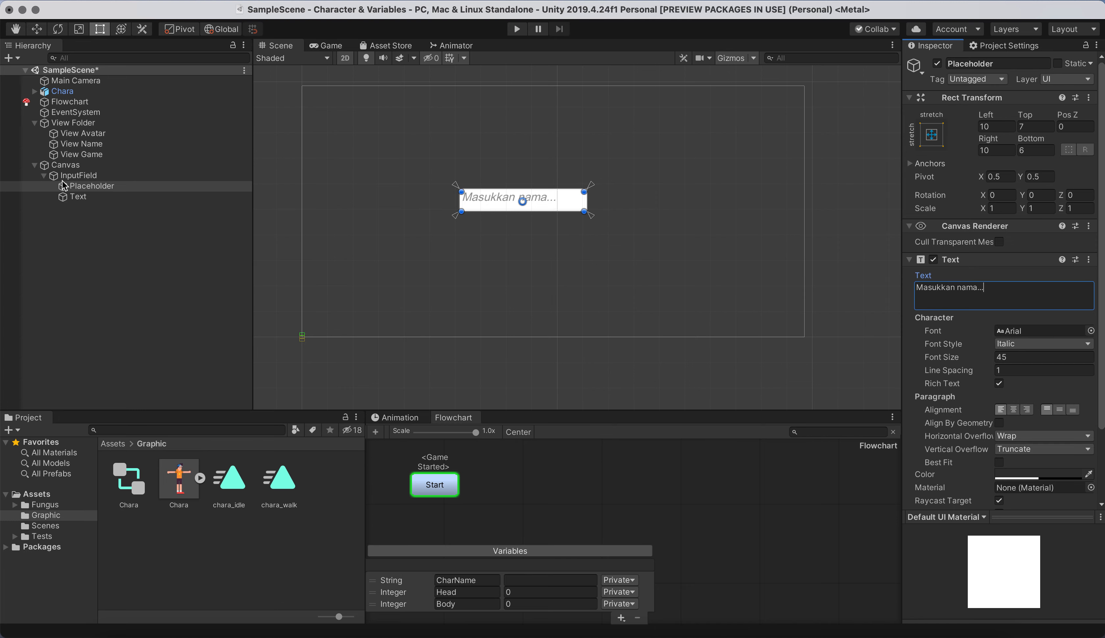
Set the font size of the InputField's Text object to 45
{"action": "left_click", "coordinate": [82, 197]}
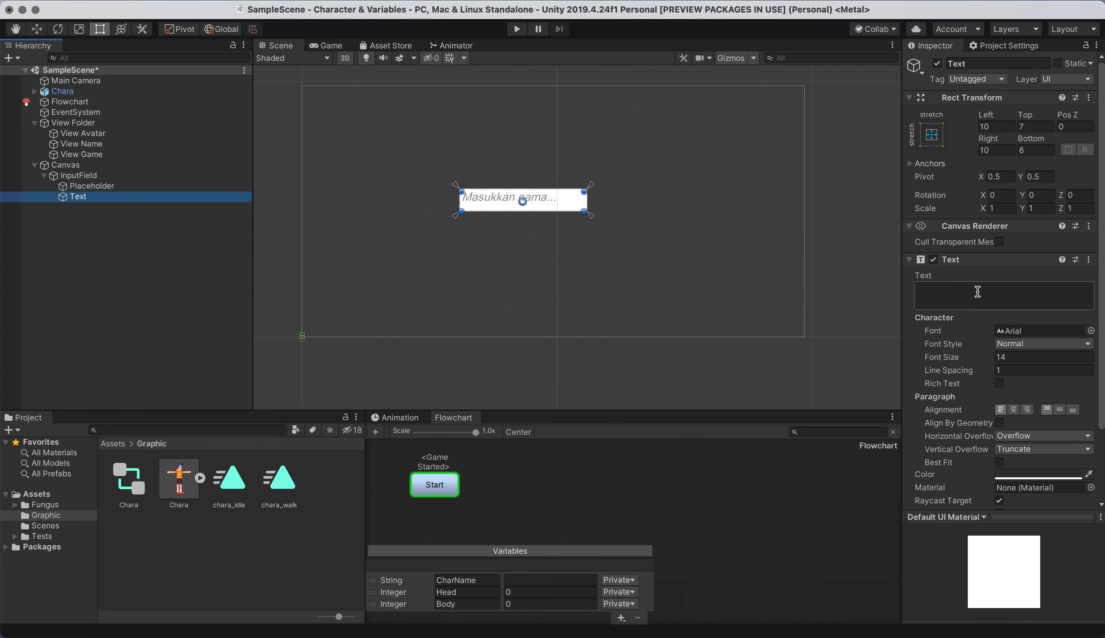
{"action": "left_click", "coordinate": [182, 176]}
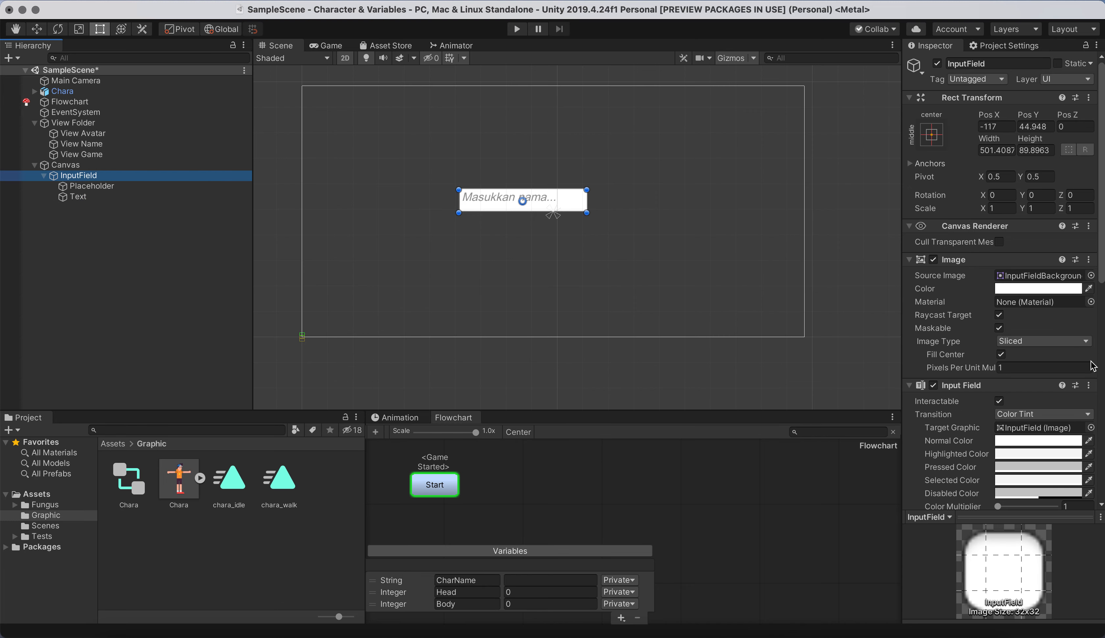
{"action": "left_click", "coordinate": [208, 197]}
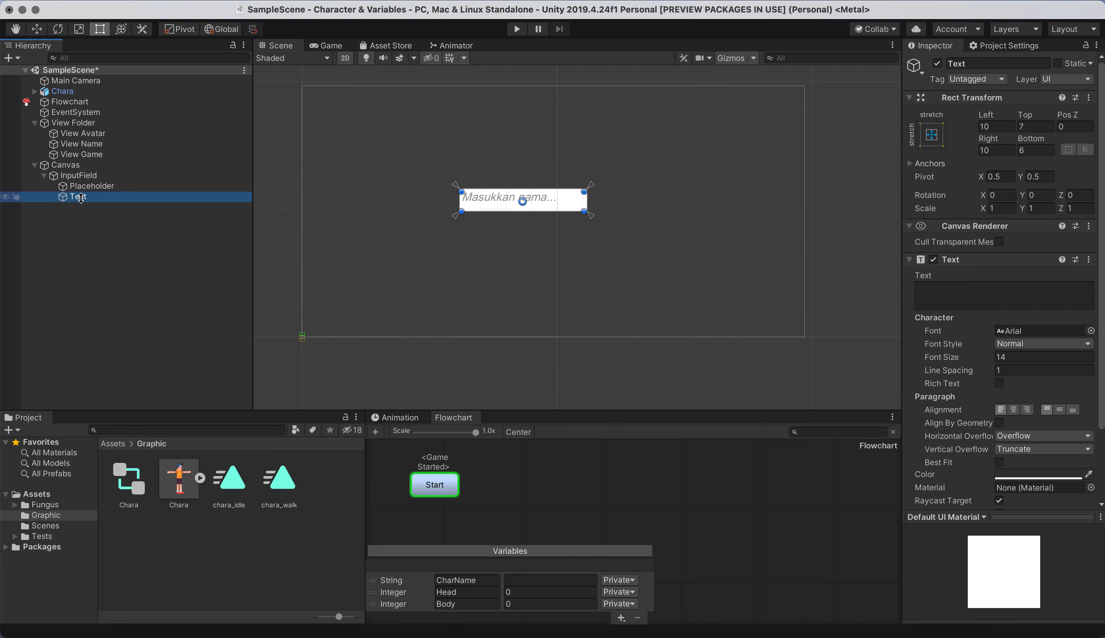
{"action": "left_click", "coordinate": [83, 186]}
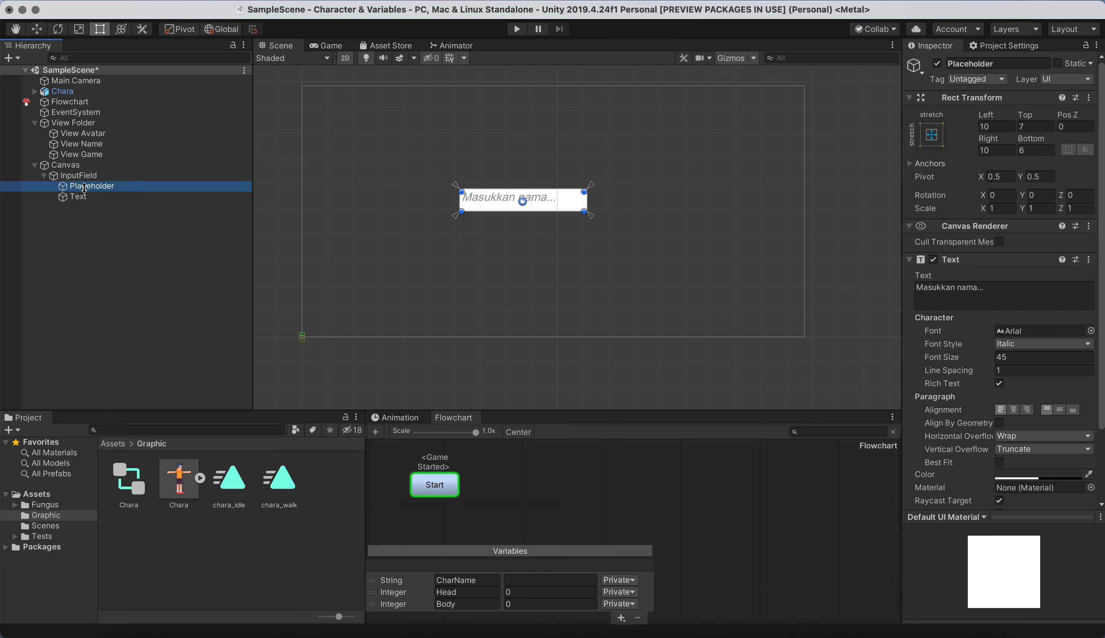
{"action": "left_click", "coordinate": [83, 195]}
{"action": "left_click", "coordinate": [1030, 357]}
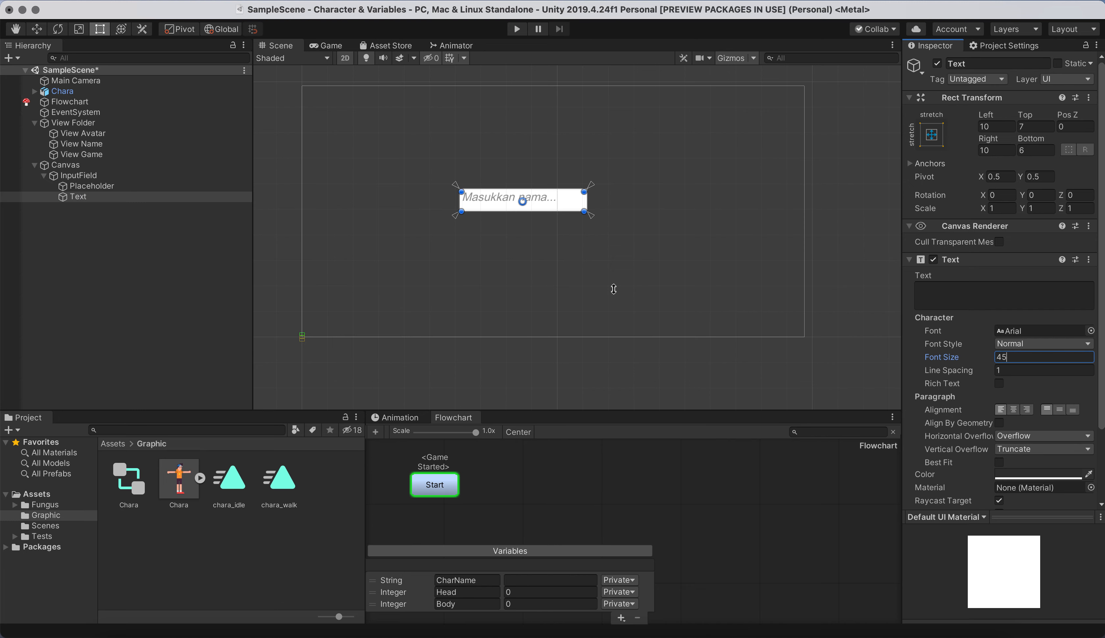
Try a sample name as the content of the InputField's Text object, and clear it
{"action": "left_click", "coordinate": [936, 294]}
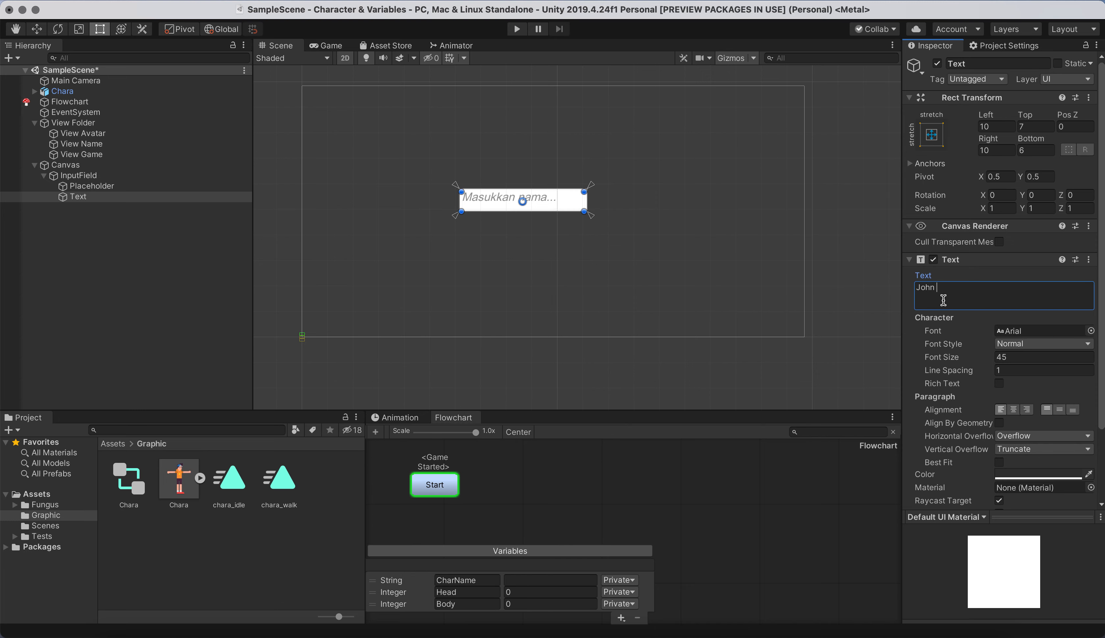
{"action": "key", "text": "BackSpace"}
{"action": "key", "text": "BackSpace"}
{"action": "key", "text": "BackSpace"}
{"action": "key", "text": "BackSpace"}
{"action": "key", "text": "BackSpace"}
Resize the InputField to about 543 by 74, making it wider and less tall
{"action": "left_click", "coordinate": [175, 186]}
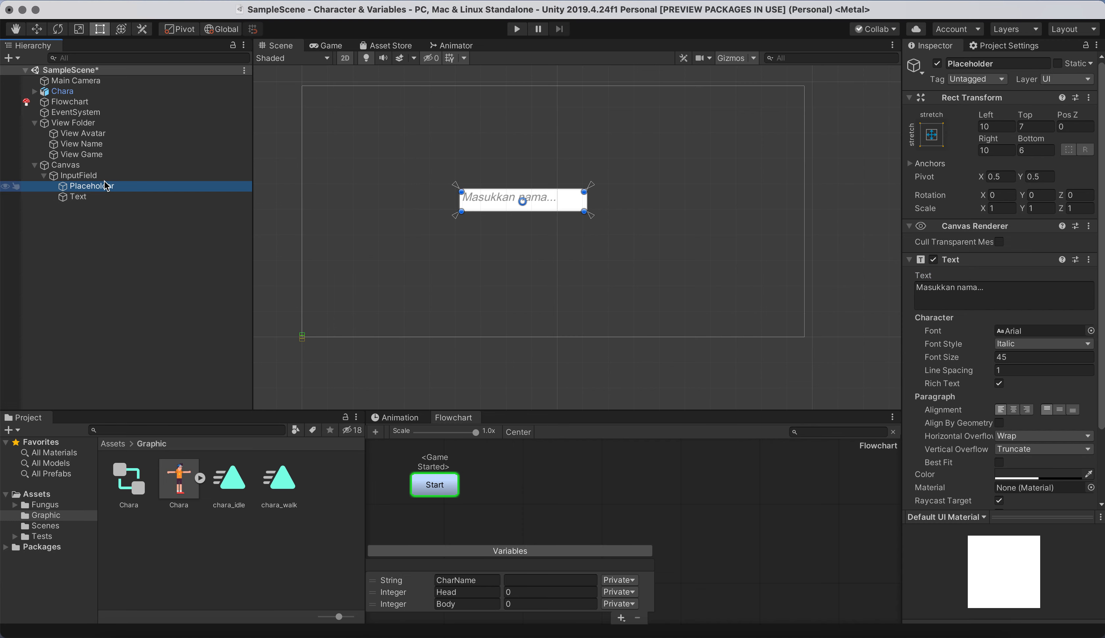
{"action": "left_click", "coordinate": [107, 175]}
{"action": "mouse_move", "coordinate": [589, 213]}
{"action": "left_mouse_down"}
{"action": "mouse_move", "coordinate": [593, 198]}
{"action": "mouse_move", "coordinate": [599, 209]}
{"action": "left_mouse_up"}
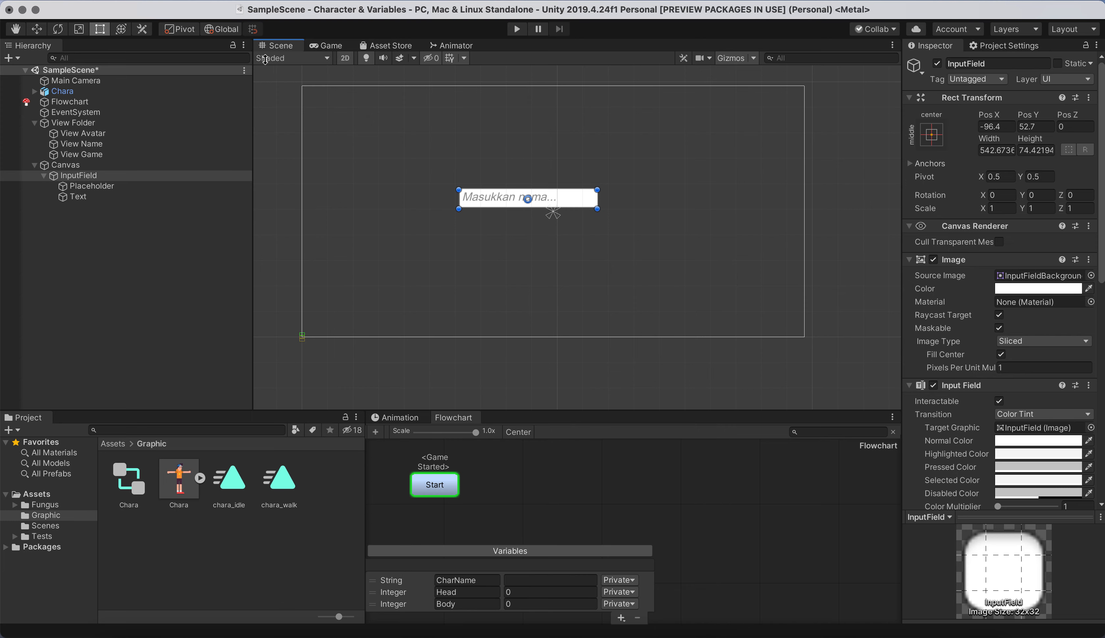
Create a UI Button and place it beside the InputField at about X 326, Y 53, sized about 245 by 74
{"action": "left_click", "coordinate": [13, 60]}
{"action": "mouse_move", "coordinate": [41, 176]}
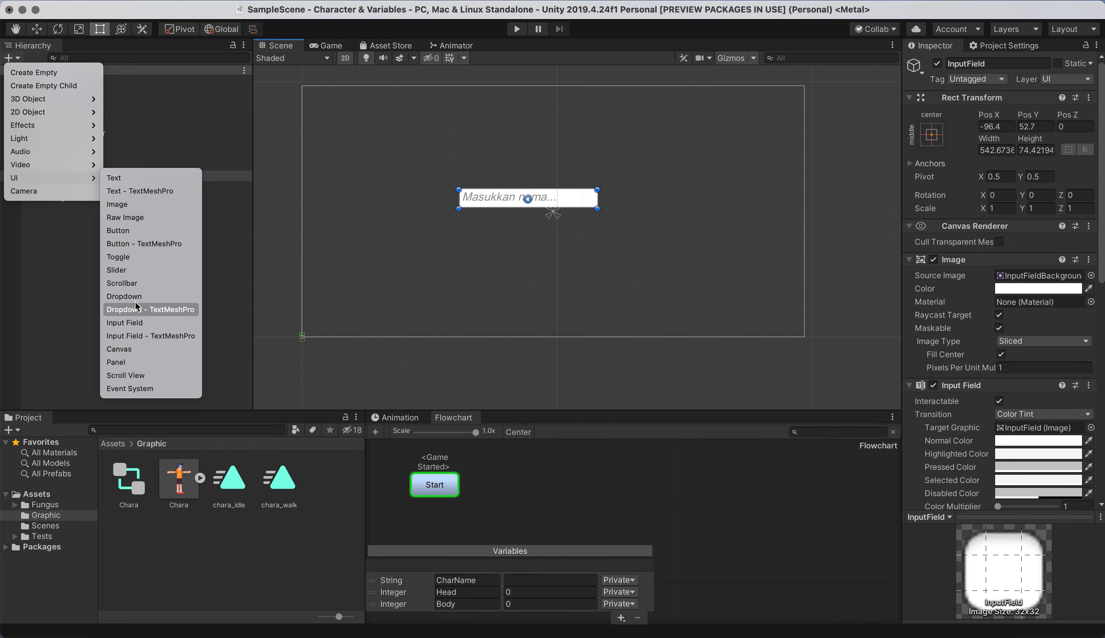
{"action": "left_click", "coordinate": [131, 231]}
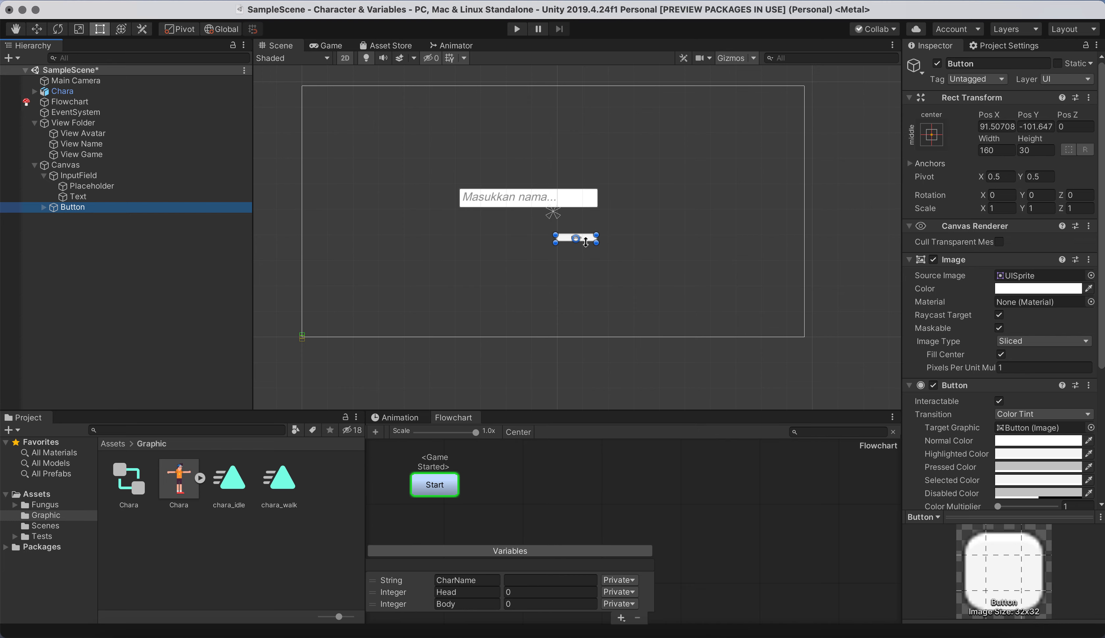
{"action": "scroll", "coordinate": [588, 237], "scroll_direction": "up", "scroll_amount": 5}
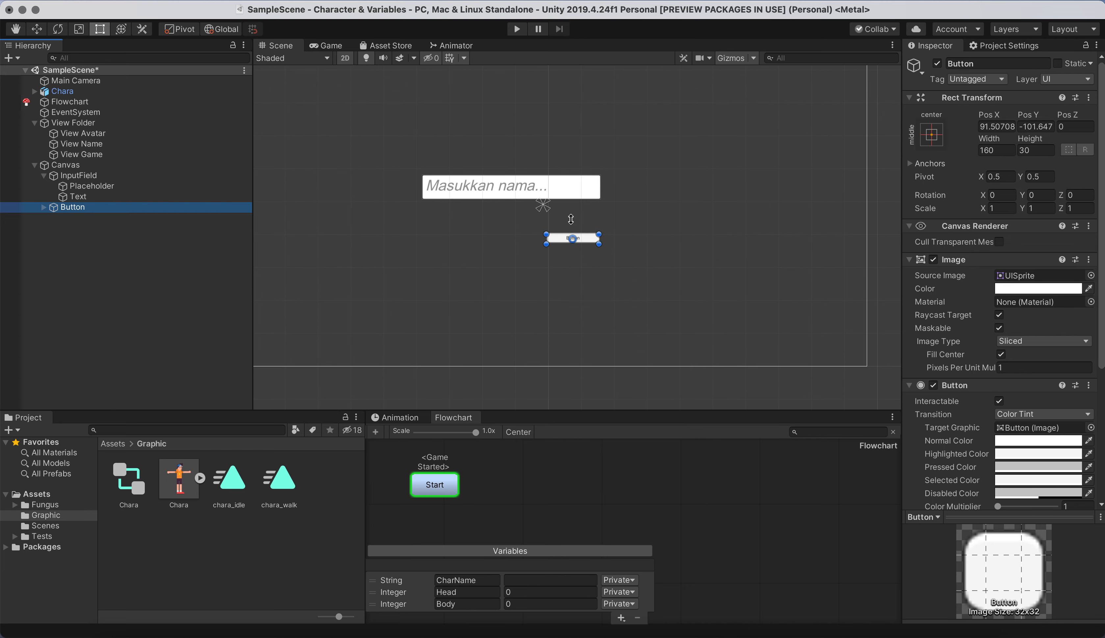
{"action": "left_click_drag", "start_coordinate": [596, 248], "coordinate": [685, 220]}
{"action": "left_click_drag", "start_coordinate": [690, 181], "coordinate": [746, 191]}
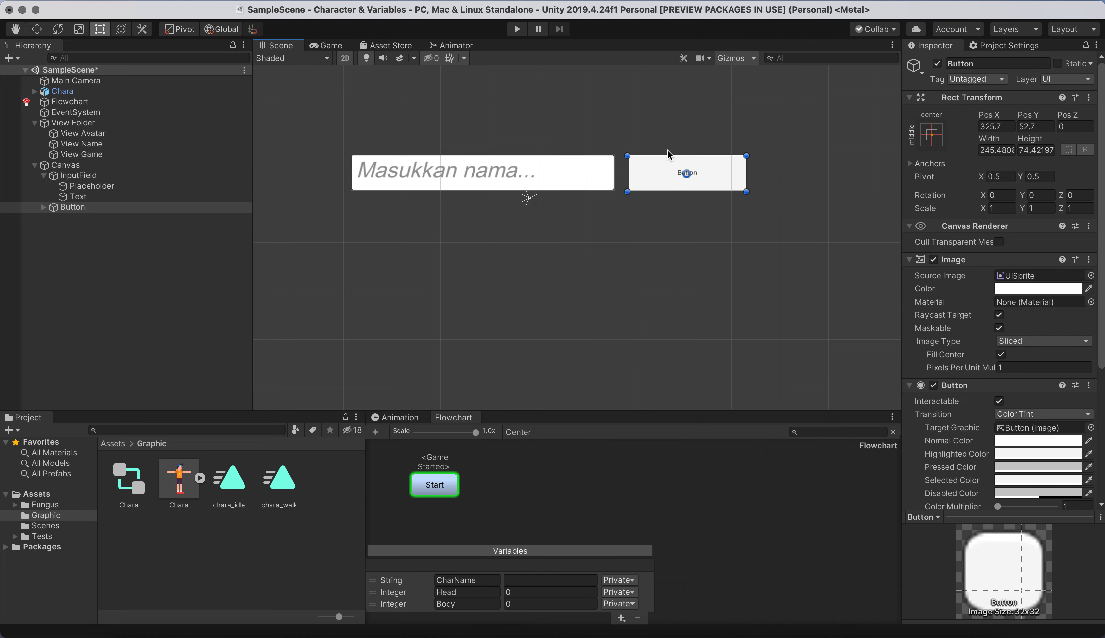
Set the Button's label text to "Simpan" with a font size of 30
{"action": "left_click", "coordinate": [44, 208]}
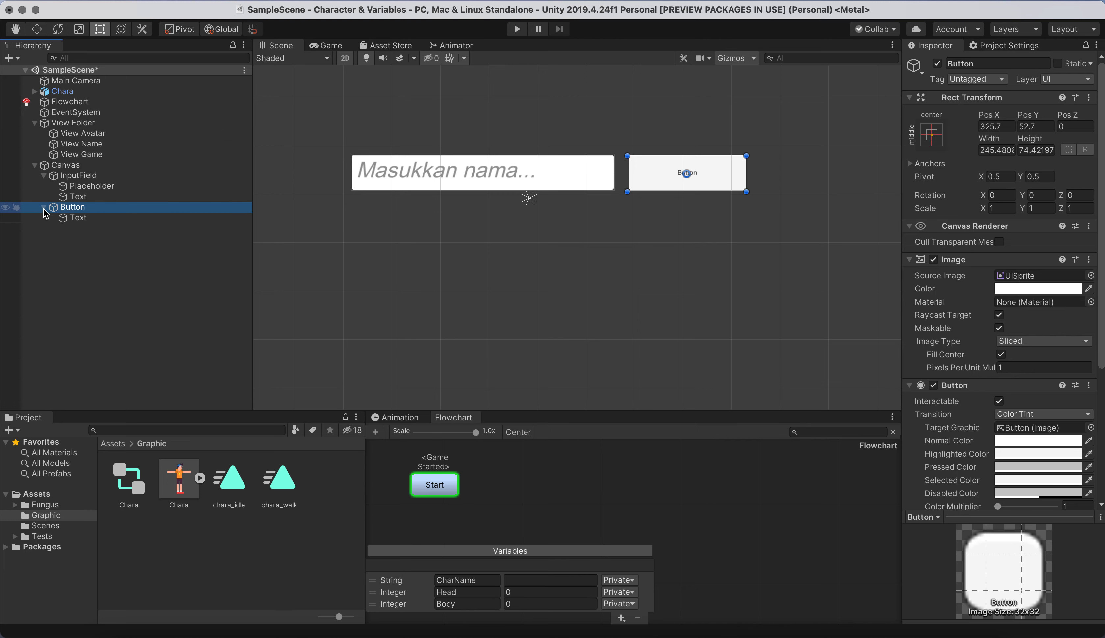
{"action": "left_click", "coordinate": [73, 218]}
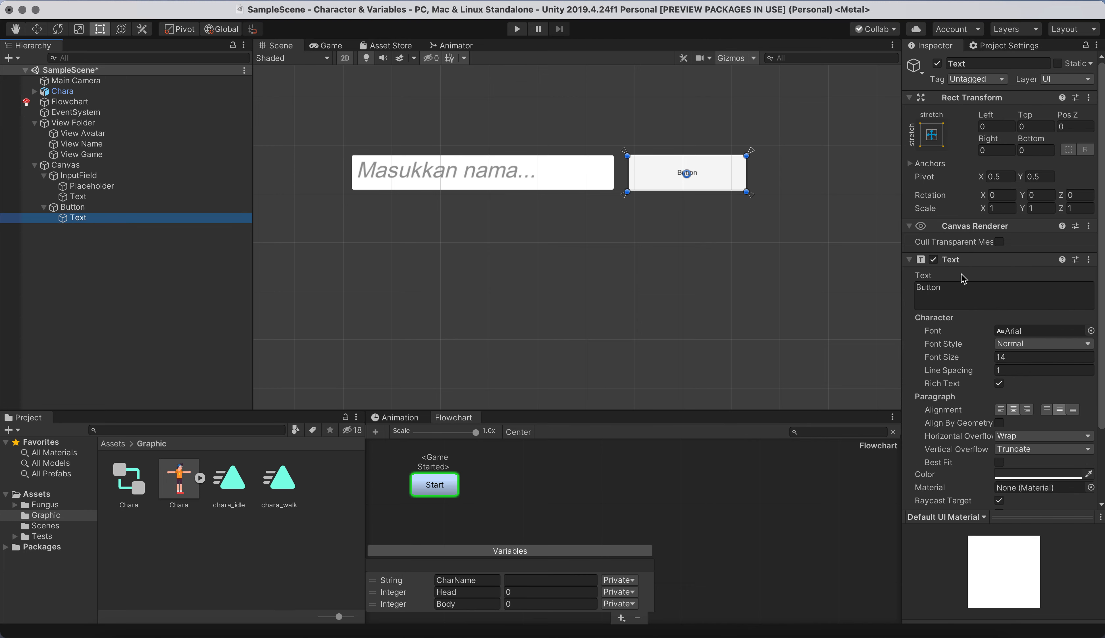
{"action": "left_click", "coordinate": [959, 288]}
{"action": "type", "text": "Simpan"}
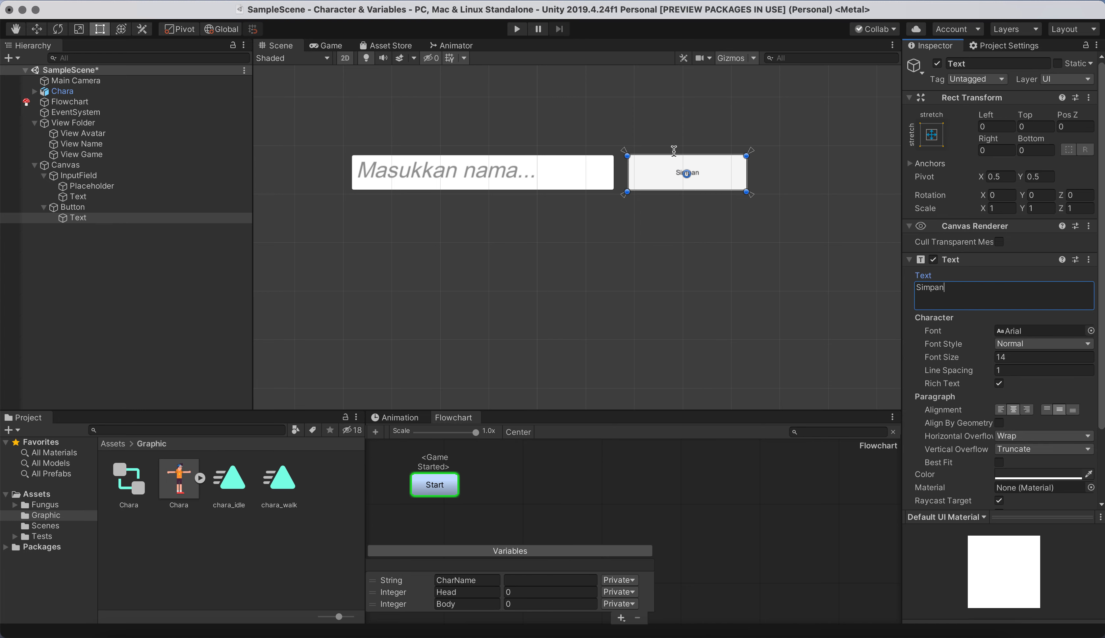
{"action": "left_click", "coordinate": [1013, 356]}
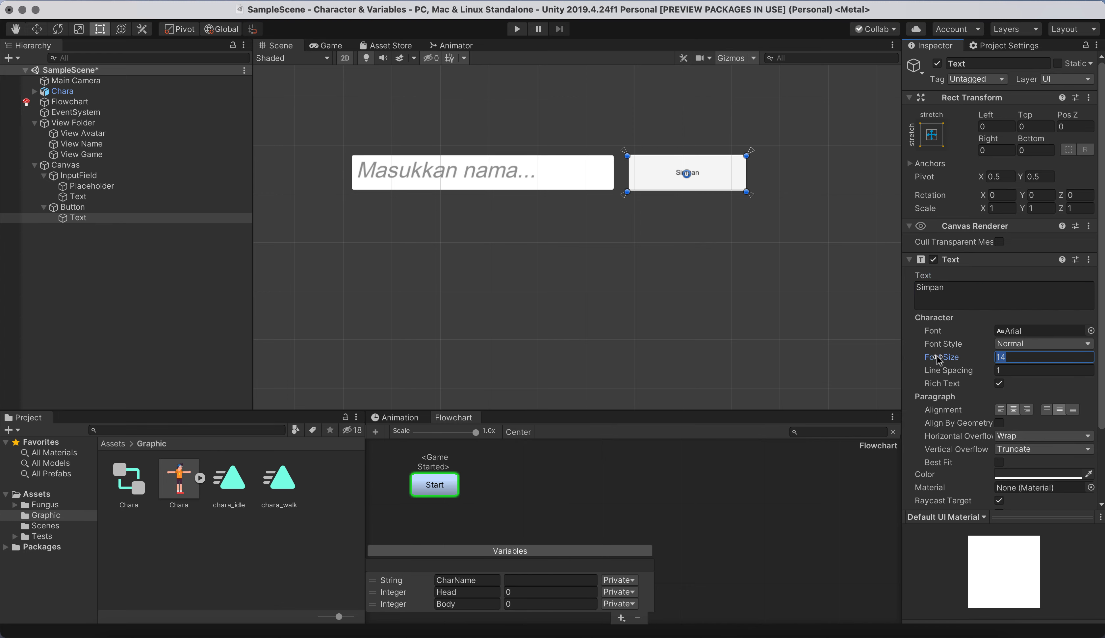
{"action": "type", "text": "40"}
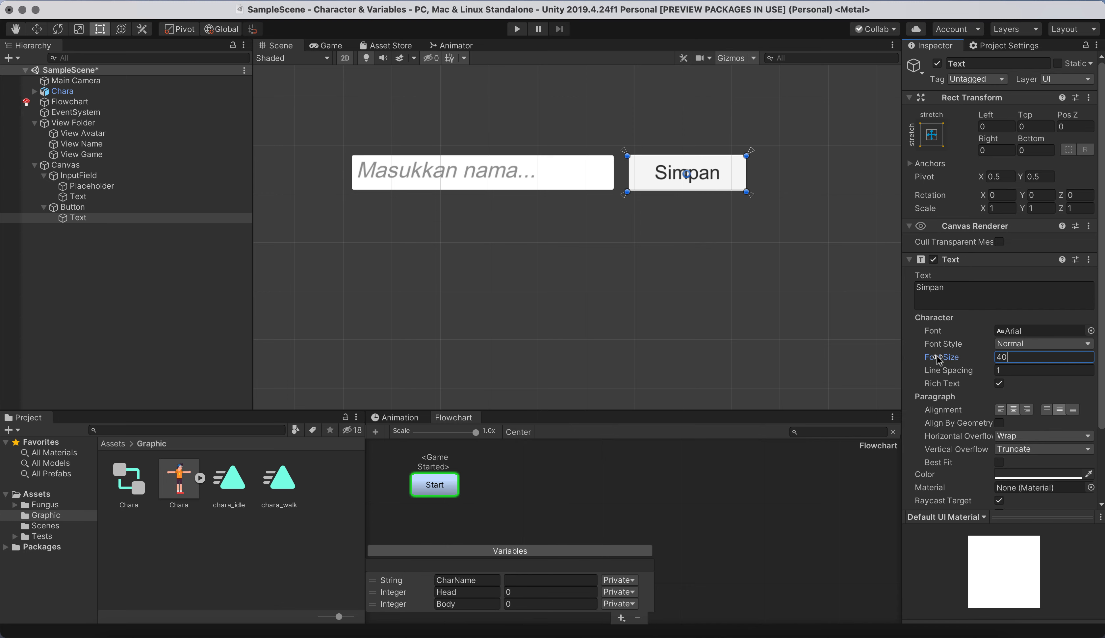
{"action": "key", "text": "BackSpace"}
{"action": "key", "text": "BackSpace"}
{"action": "type", "text": "3"}
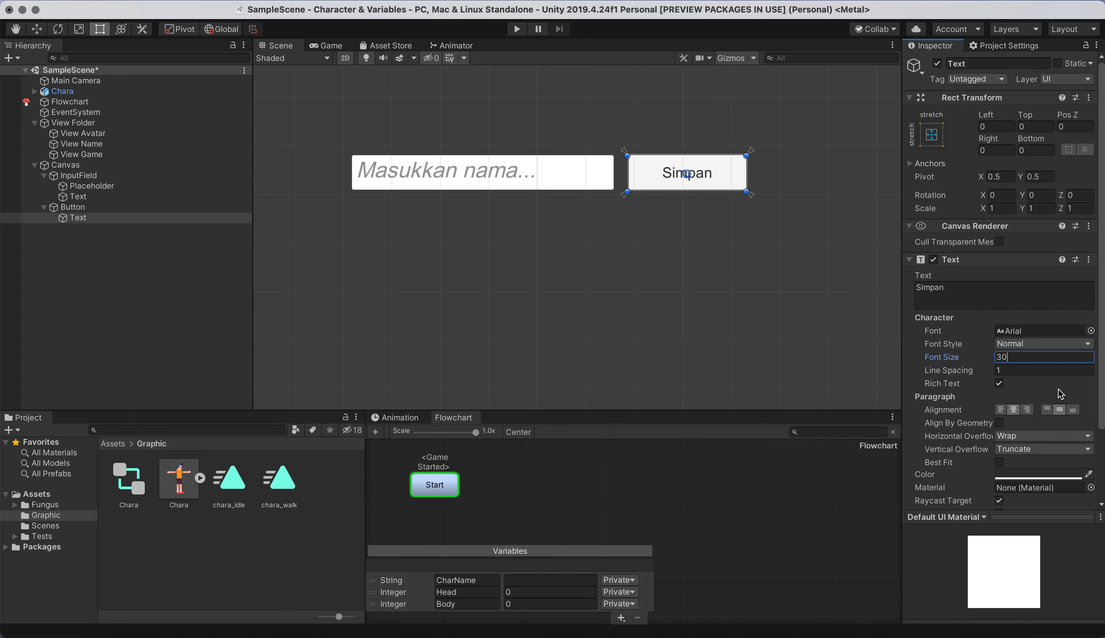
Set the Button's Image color to orange, hexadecimal EC7C25
{"action": "left_click", "coordinate": [83, 208]}
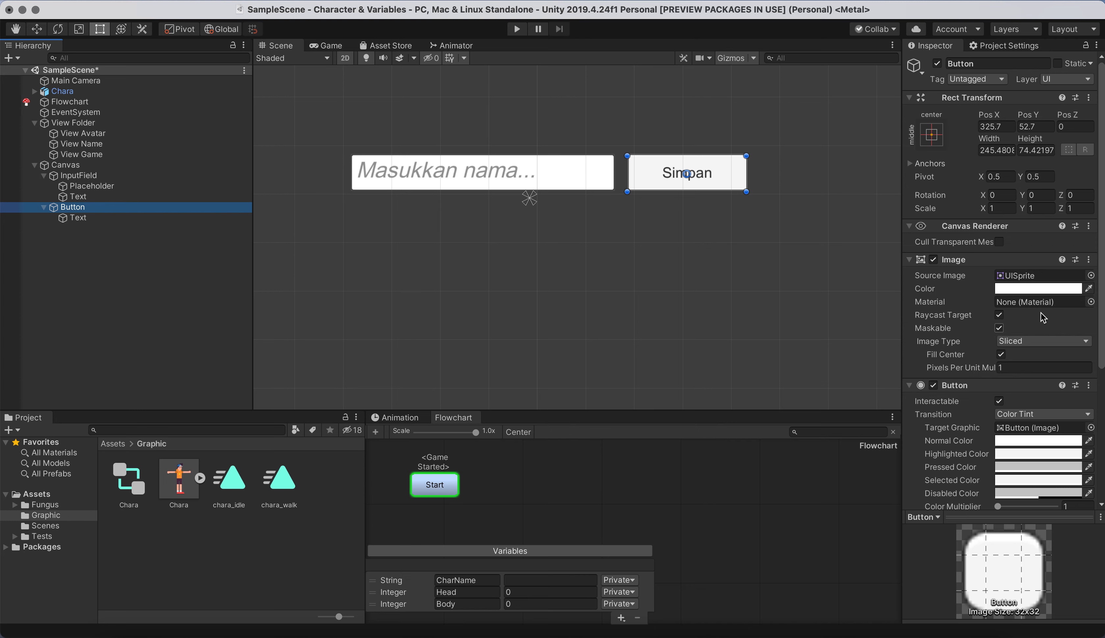
{"action": "scroll", "coordinate": [1046, 344], "scroll_direction": "down", "scroll_amount": 2}
{"action": "scroll", "coordinate": [1044, 344], "scroll_direction": "down", "scroll_amount": 8}
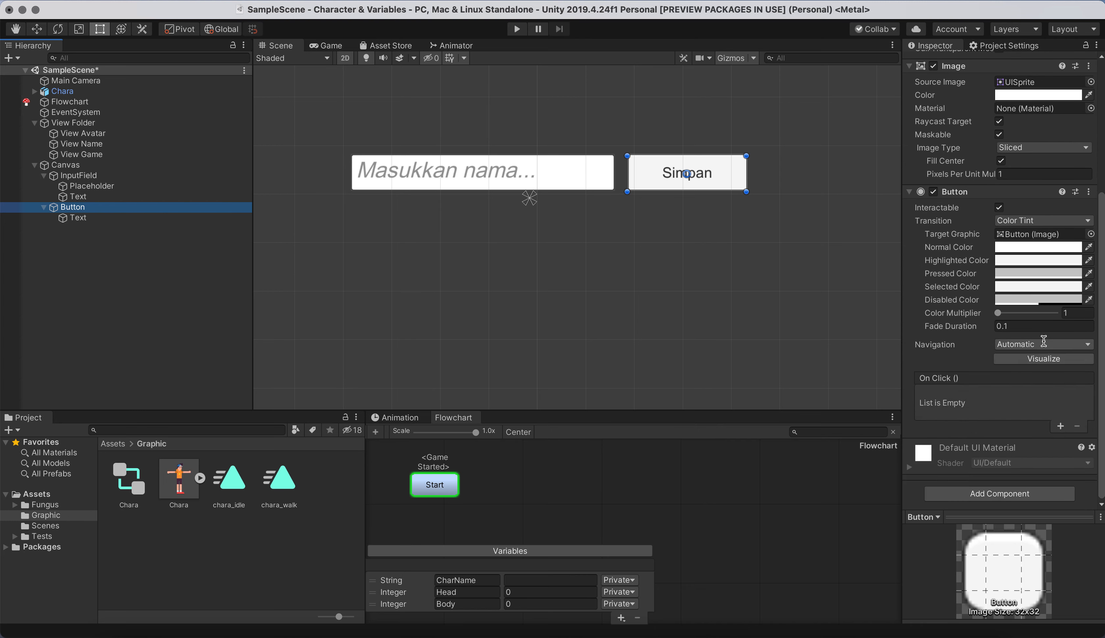
{"action": "scroll", "coordinate": [1044, 341], "scroll_direction": "up", "scroll_amount": 10}
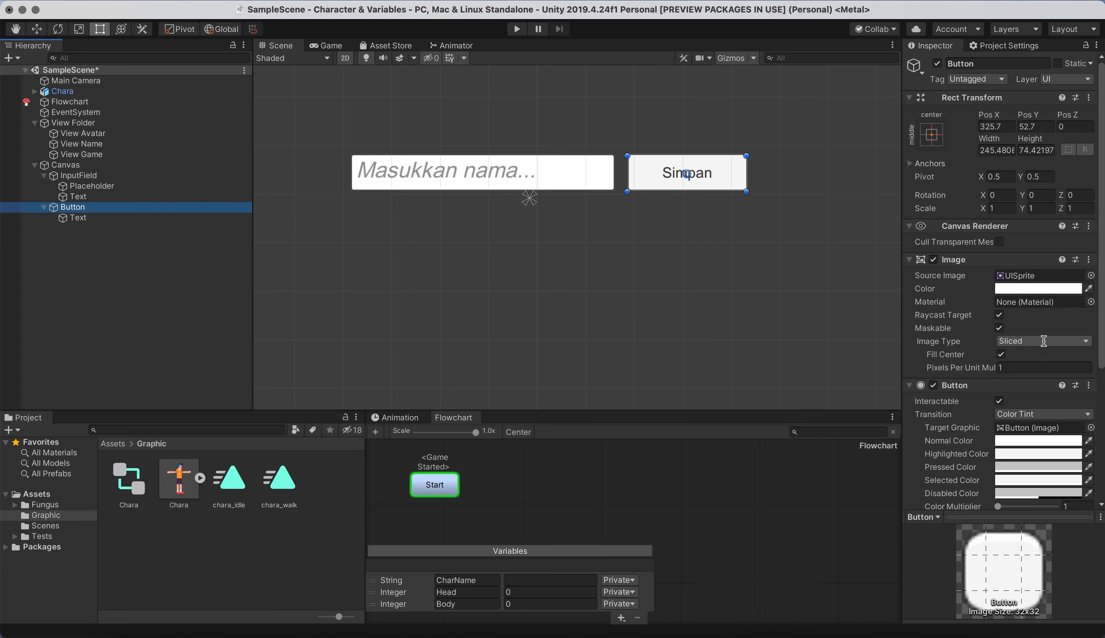
{"action": "left_click", "coordinate": [1006, 288]}
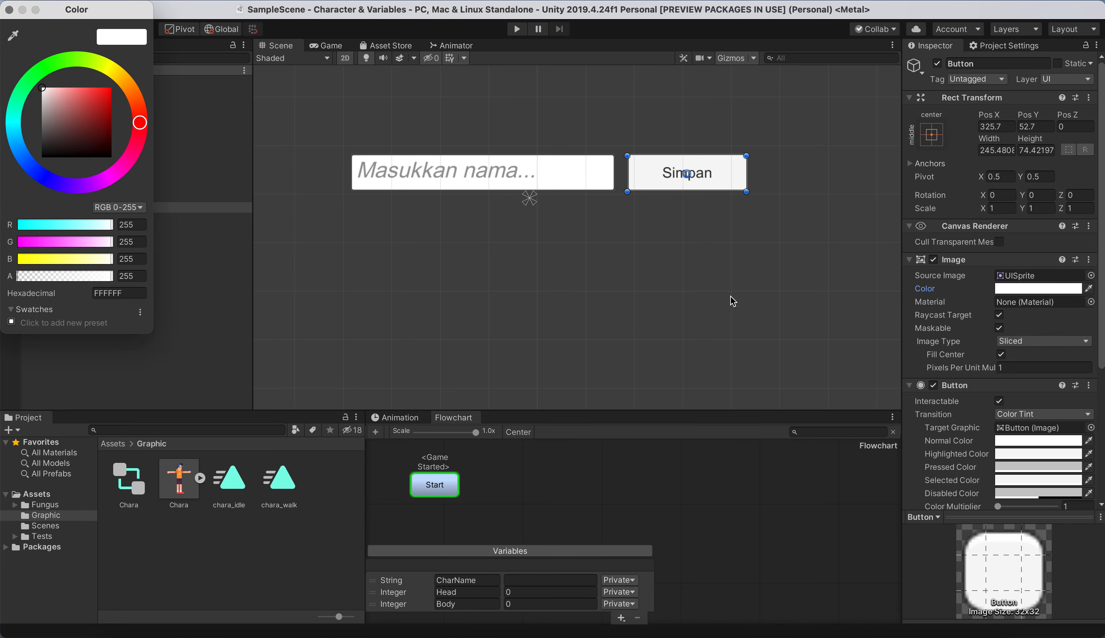
{"action": "left_click_drag", "start_coordinate": [135, 96], "coordinate": [102, 96]}
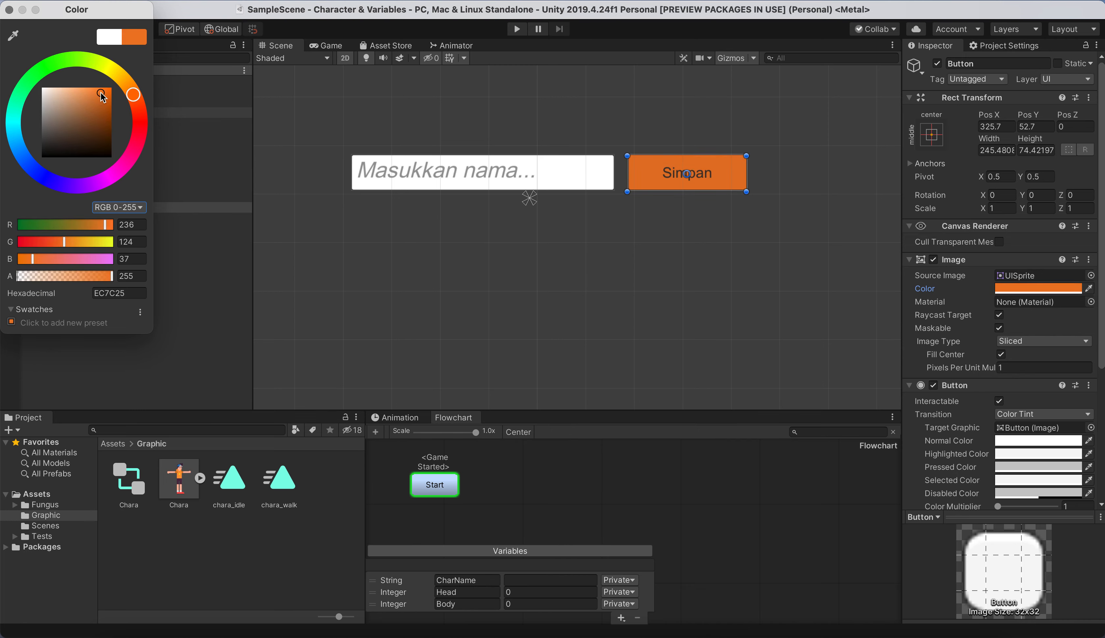
{"action": "left_click", "coordinate": [9, 9]}
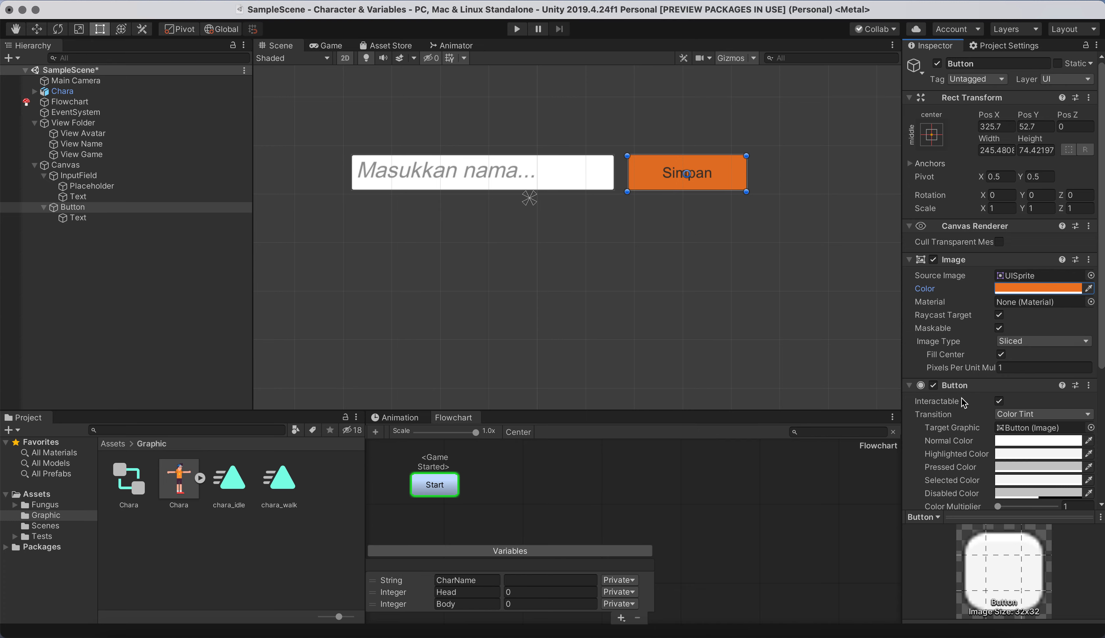
Set the color of the Button's label text to white, hexadecimal FFFFFF
{"action": "left_click", "coordinate": [78, 217]}
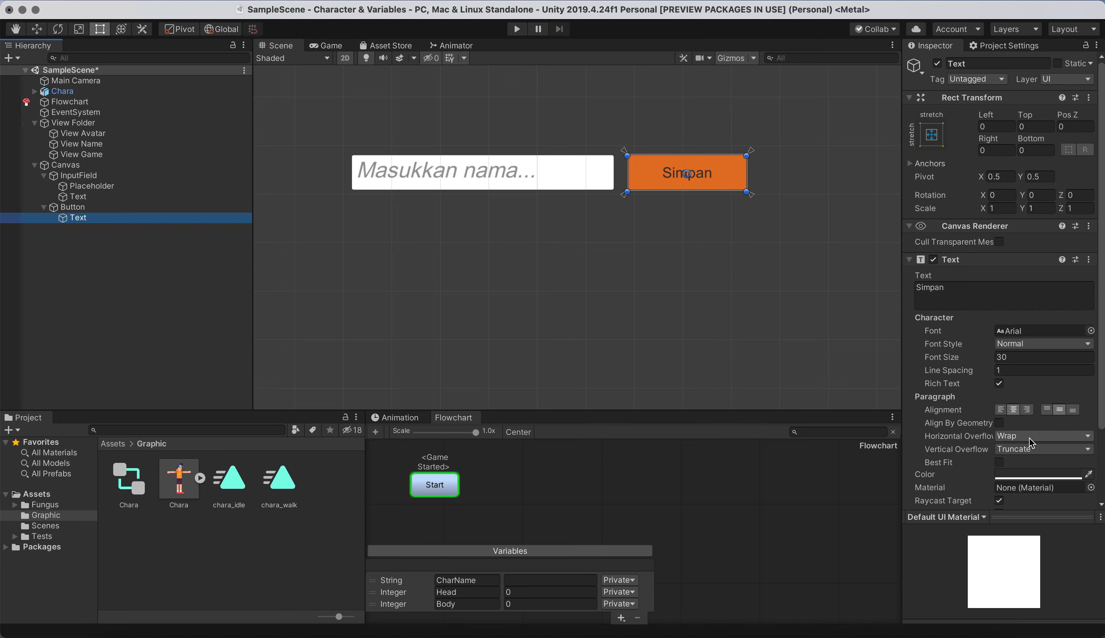
{"action": "scroll", "coordinate": [1035, 451], "scroll_direction": "down", "scroll_amount": 5}
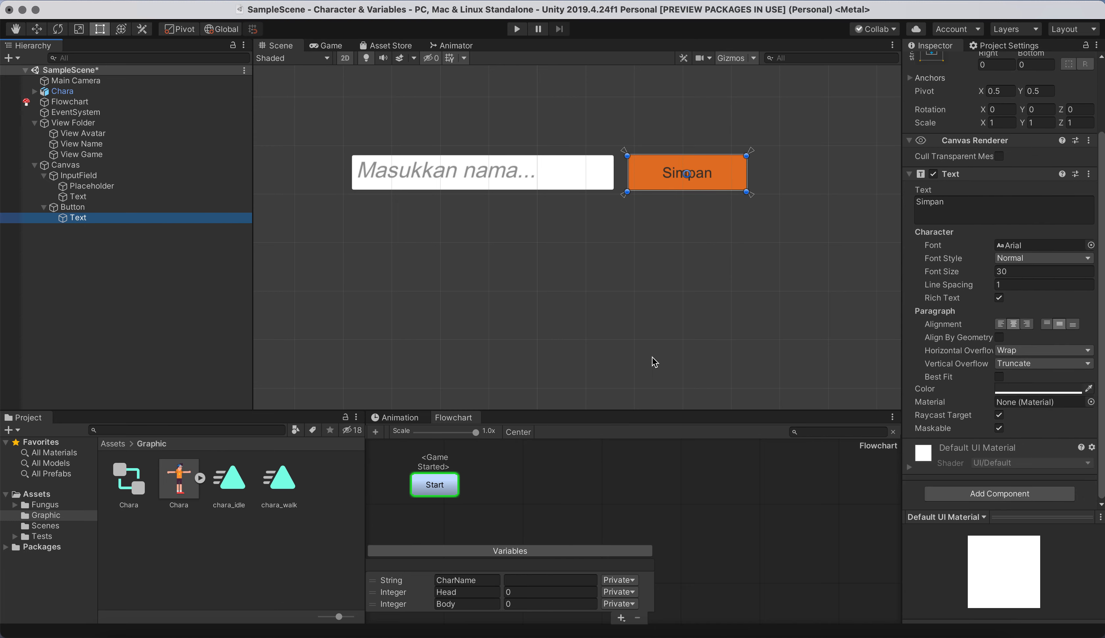
{"action": "left_click", "coordinate": [1037, 387]}
{"action": "left_click_drag", "start_coordinate": [66, 103], "coordinate": [8, 38]}
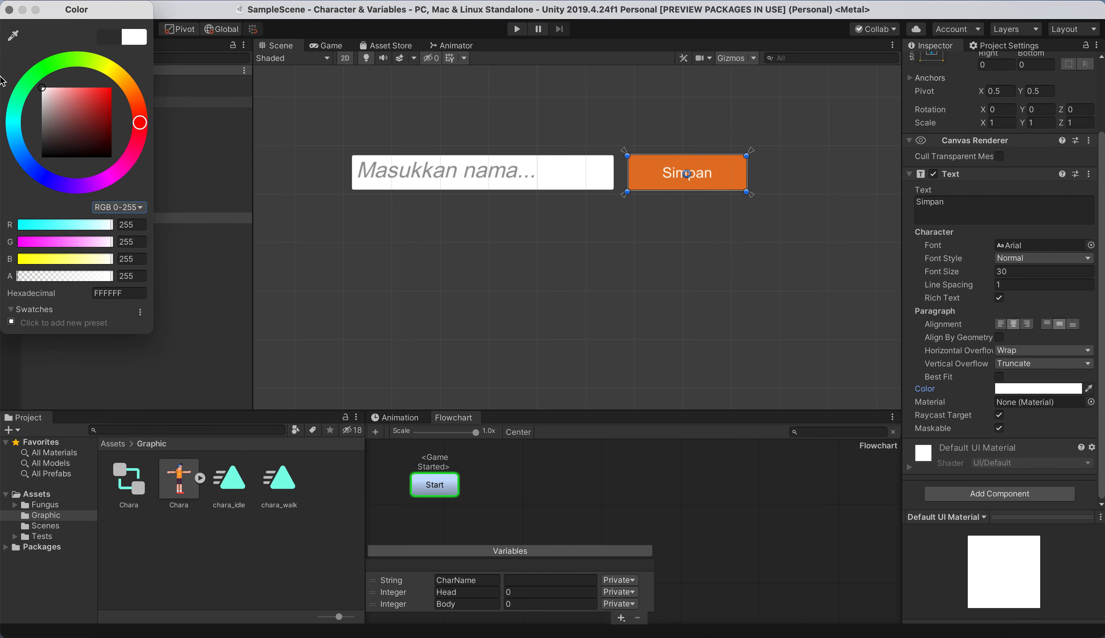
Set the font style of the Button's "Simpan" label to Bold
{"action": "left_click", "coordinate": [9, 10]}
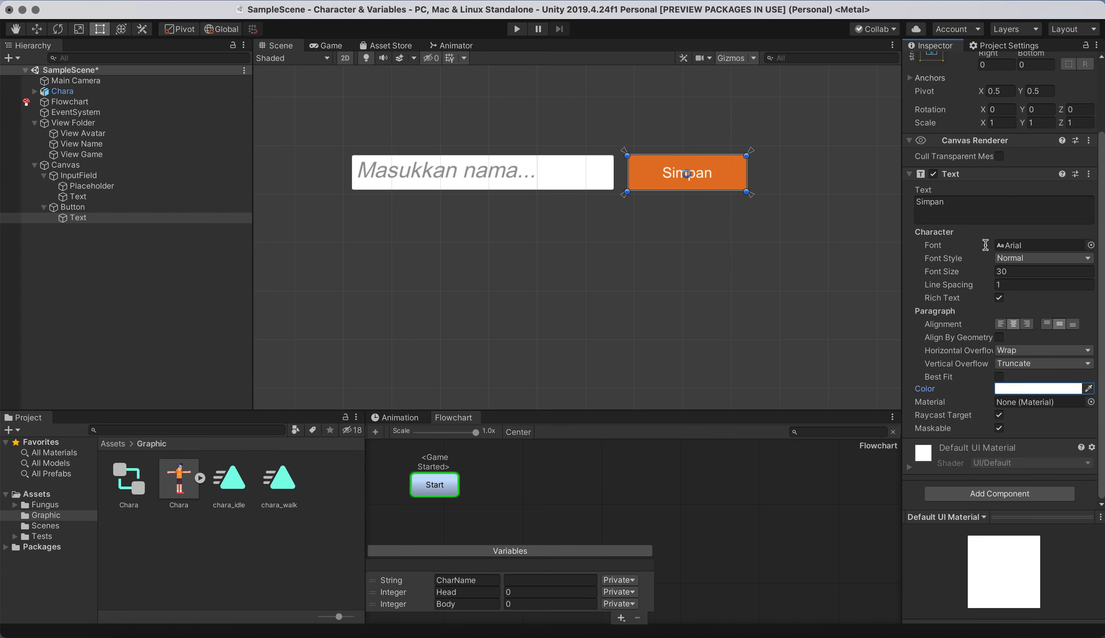
{"action": "left_click", "coordinate": [1081, 259]}
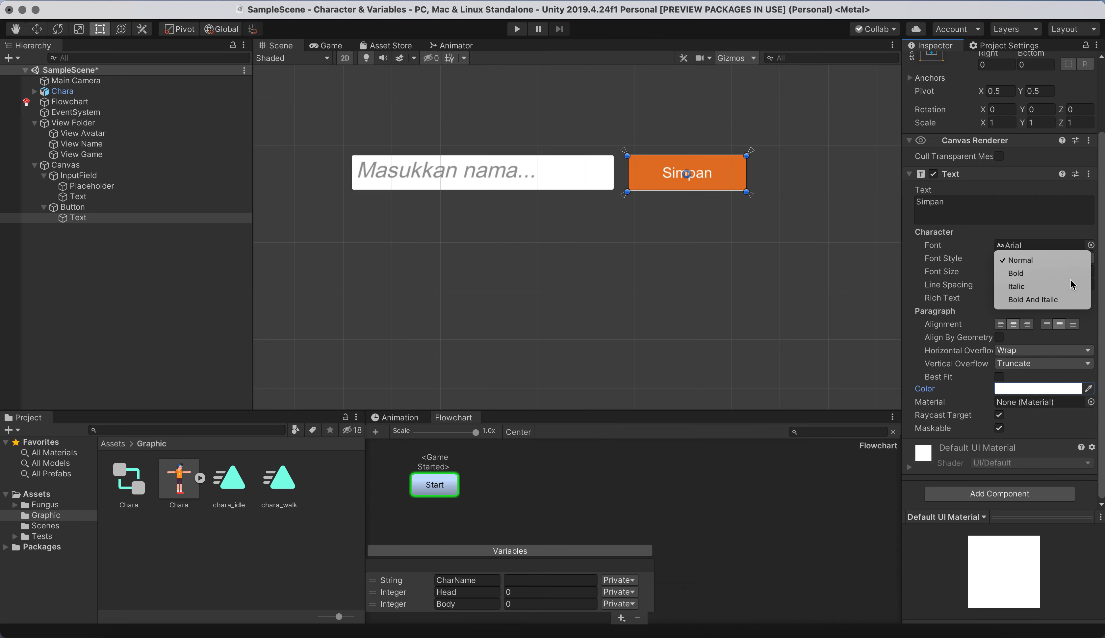
{"action": "left_click", "coordinate": [1071, 283]}
{"action": "left_click", "coordinate": [1082, 258]}
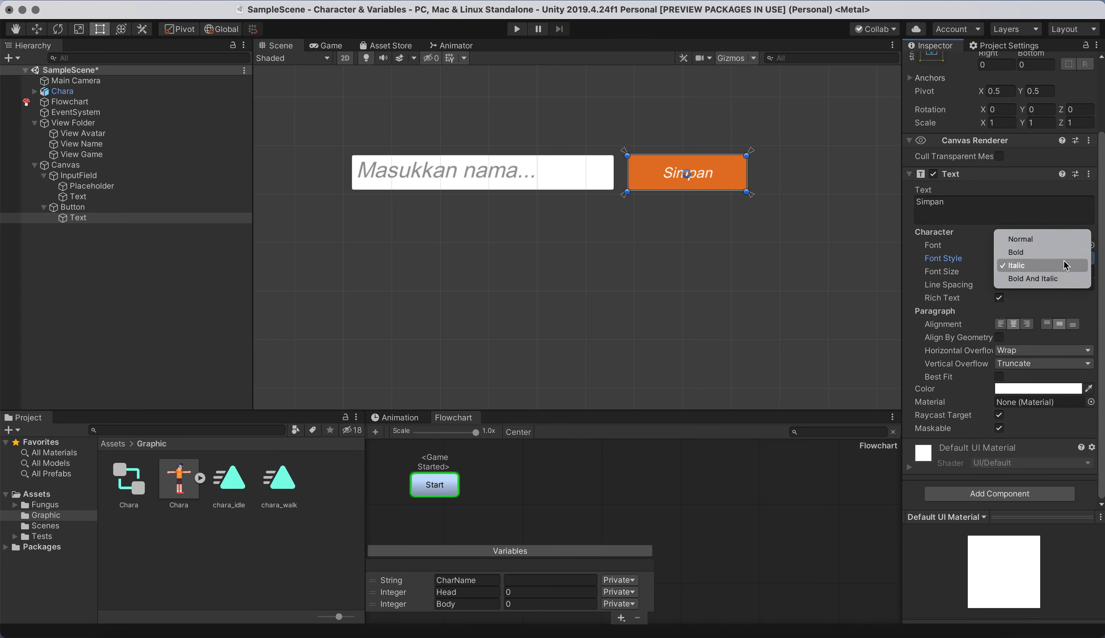
{"action": "left_click", "coordinate": [1063, 250]}
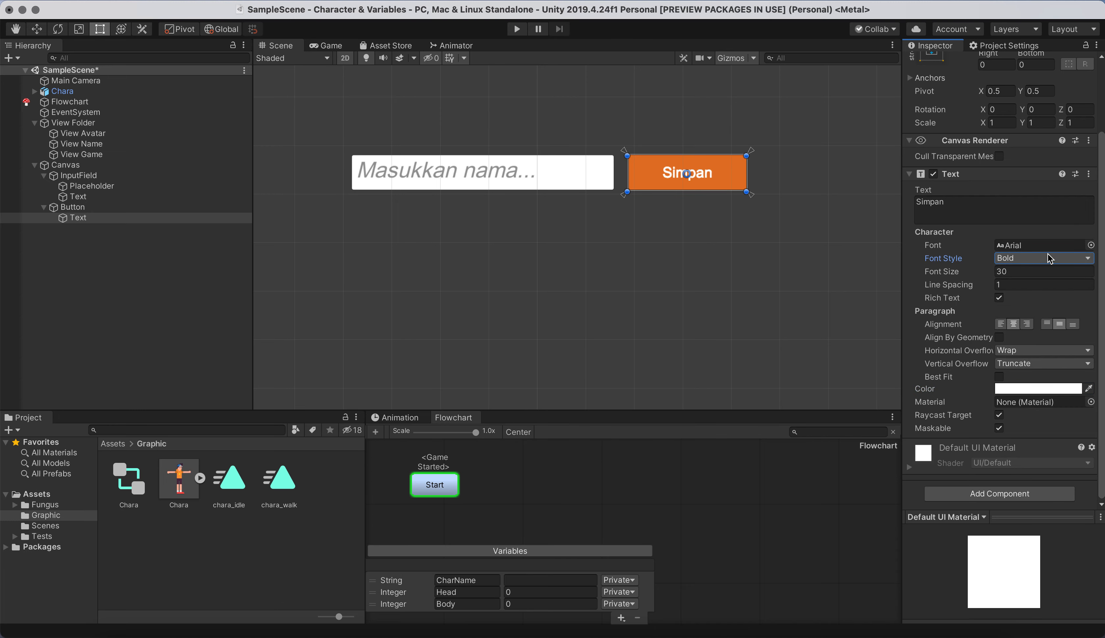
Select the InputField and Button together and move them slightly down toward the vertical center of the Canvas
{"action": "left_click", "coordinate": [584, 230]}
{"action": "scroll", "coordinate": [585, 230], "scroll_direction": "down", "scroll_amount": 2}
{"action": "scroll", "coordinate": [584, 230], "scroll_direction": "down", "scroll_amount": 4}
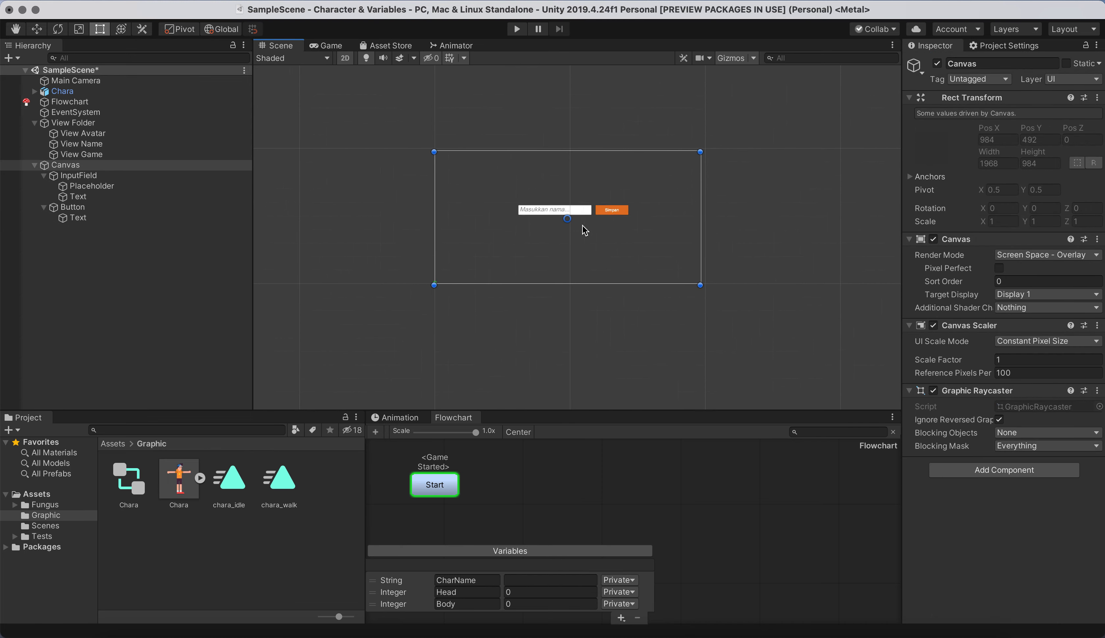
{"action": "left_click", "coordinate": [582, 210]}
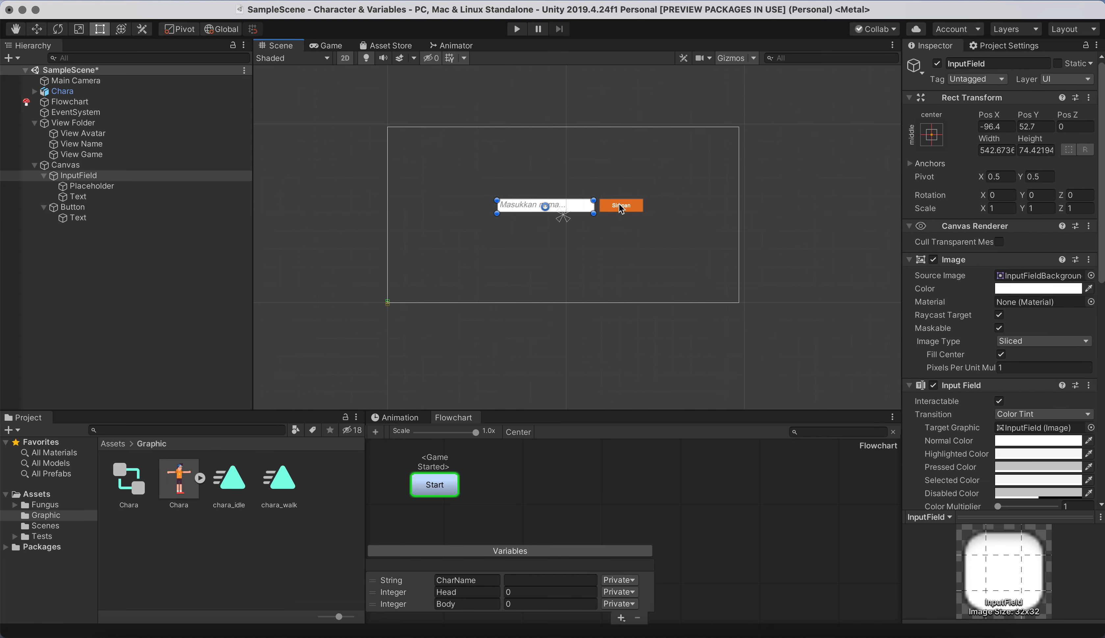
{"action": "left_click", "coordinate": [617, 208], "text": "shift"}
{"action": "scroll", "coordinate": [631, 206], "scroll_direction": "up", "scroll_amount": 5}
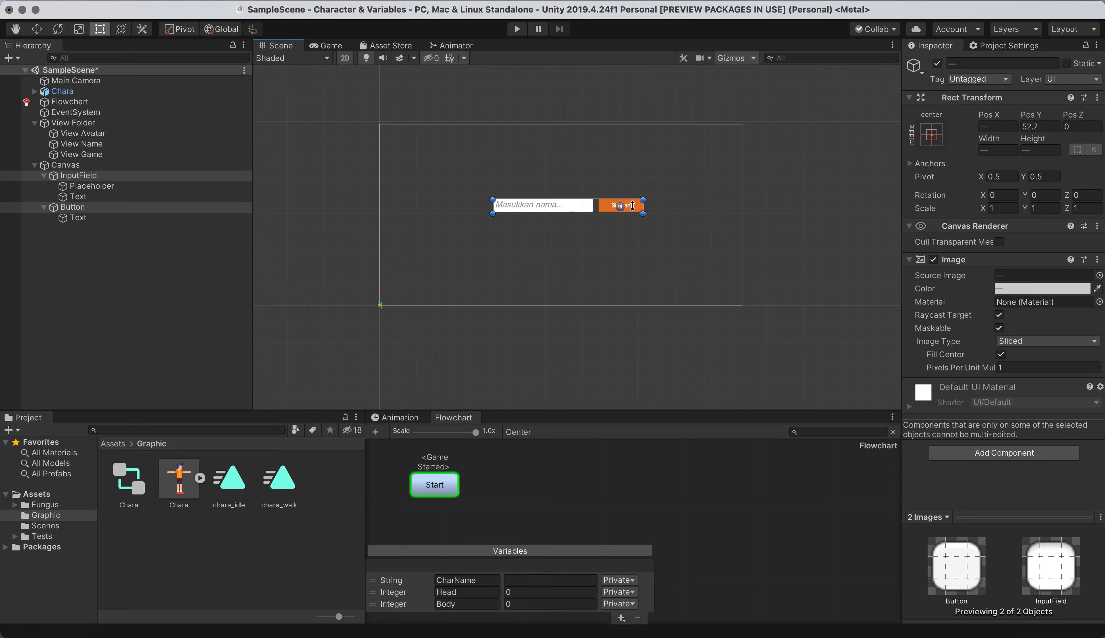
{"action": "scroll", "coordinate": [638, 204], "scroll_direction": "down", "scroll_amount": 2}
{"action": "left_click_drag", "start_coordinate": [641, 203], "coordinate": [633, 215]}
{"action": "scroll", "coordinate": [633, 215], "scroll_direction": "down", "scroll_amount": 4}
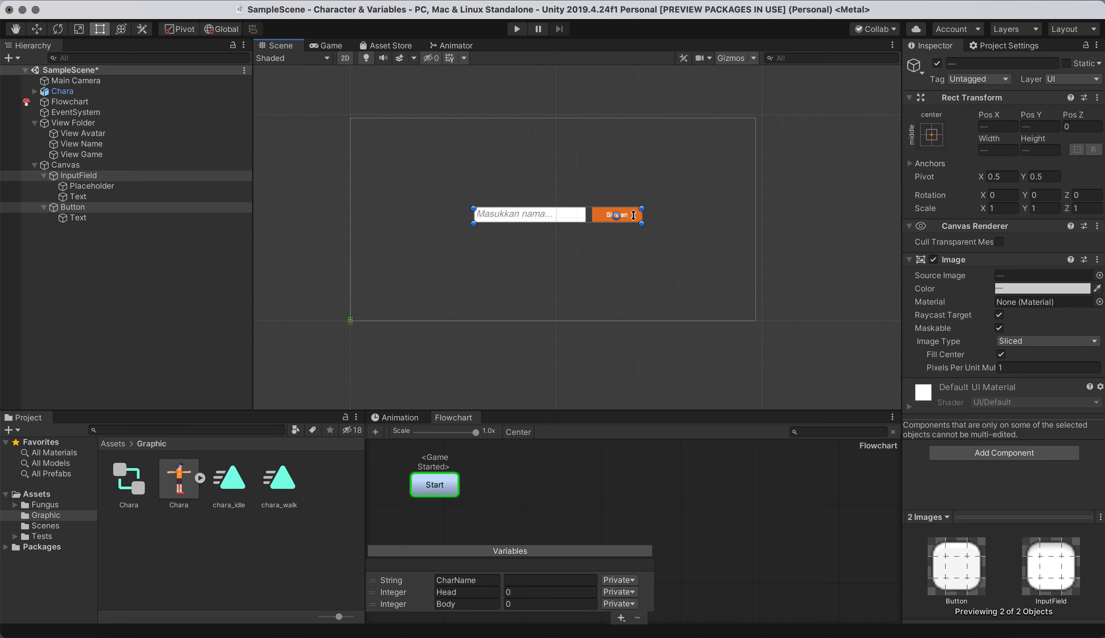
Play the scene to check how the name field and save button look in the game, and stop it
{"action": "left_click", "coordinate": [828, 195]}
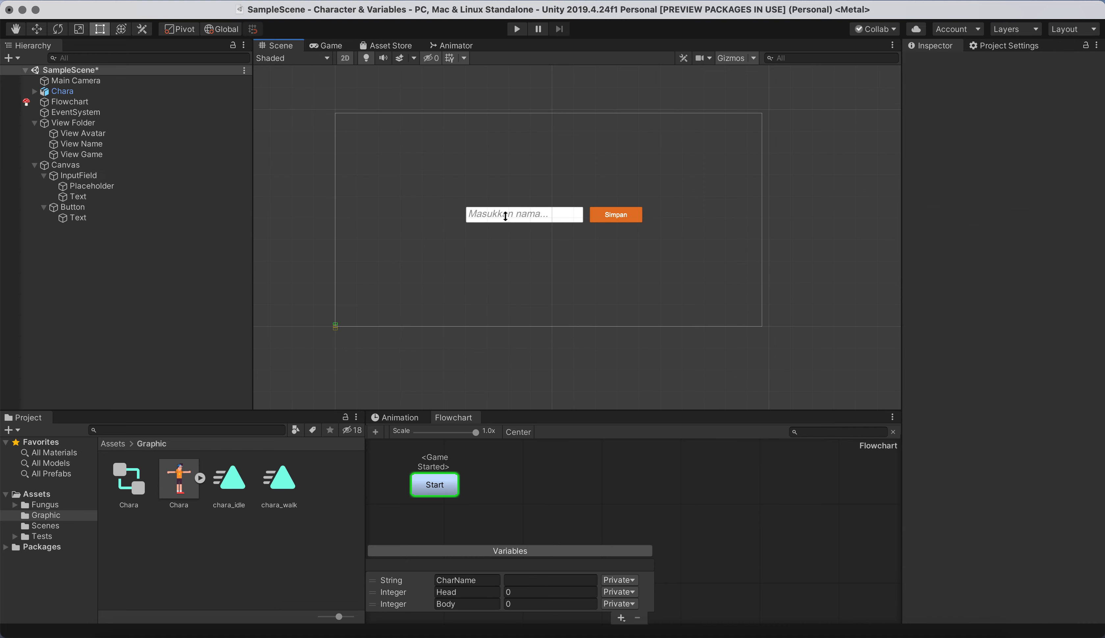
{"action": "left_click", "coordinate": [517, 29]}
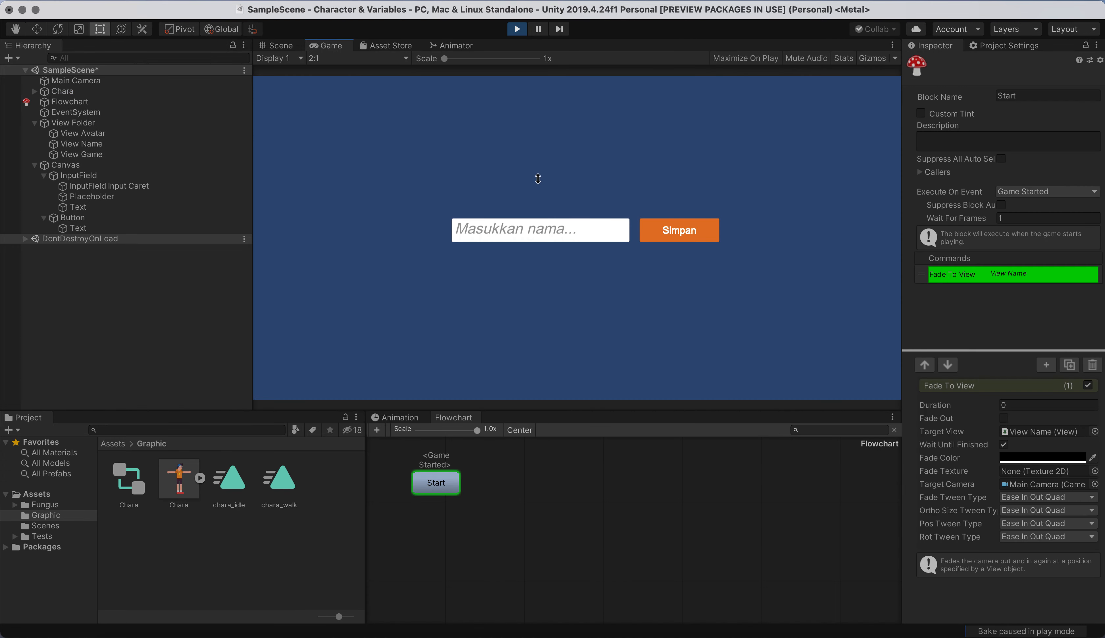
{"action": "left_click", "coordinate": [518, 29]}
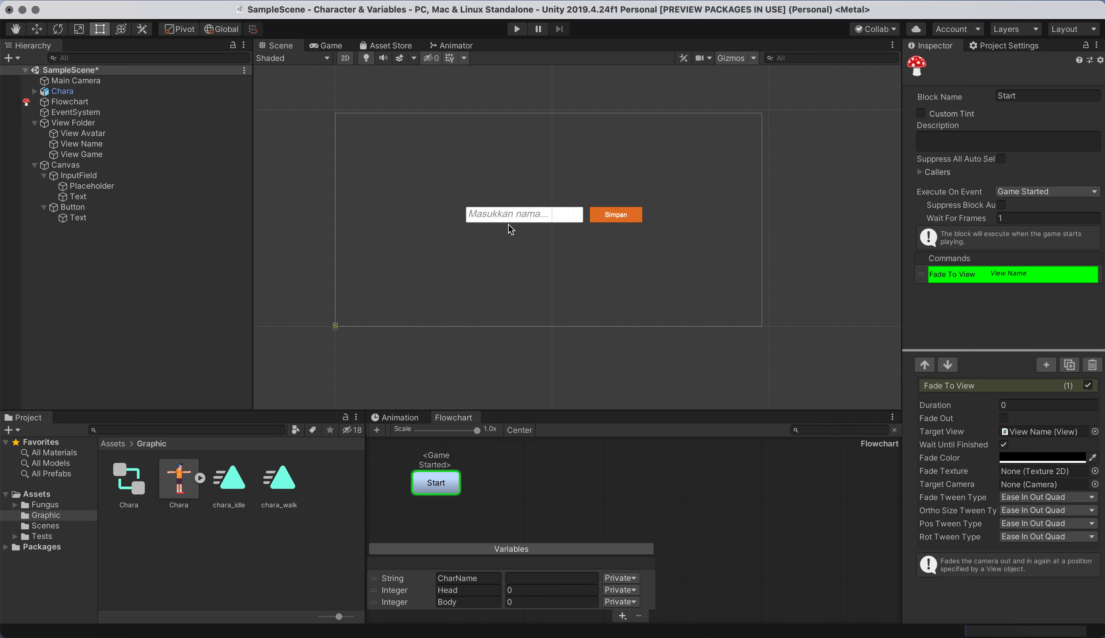
Add a Narrative/Say command after Fade To View in the flowchart's Start block
{"action": "left_click", "coordinate": [436, 485]}
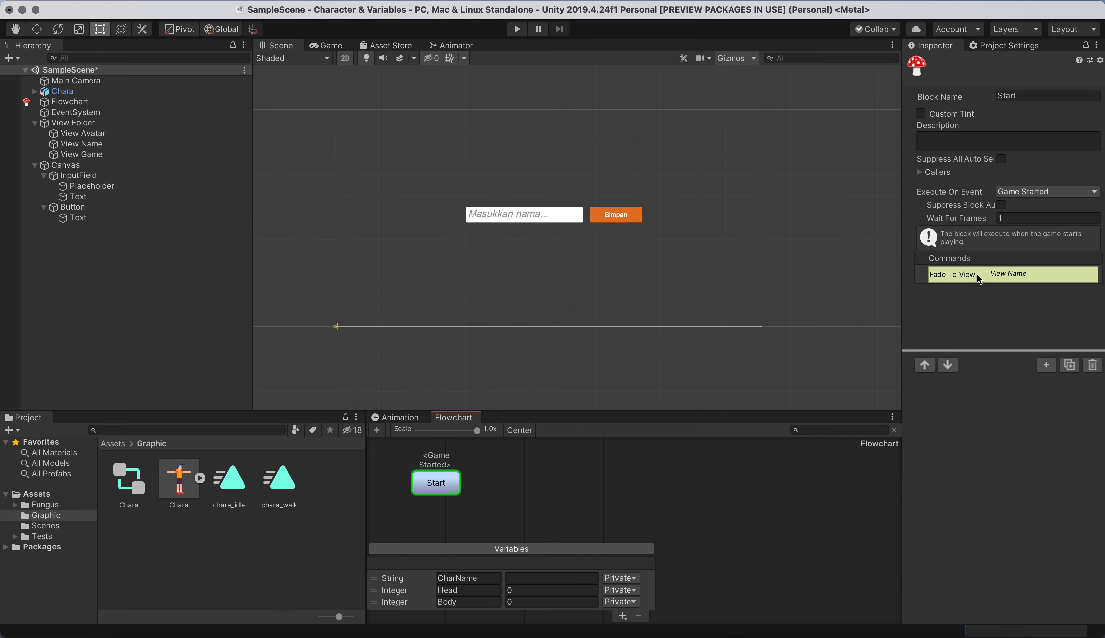
{"action": "left_click", "coordinate": [1047, 363]}
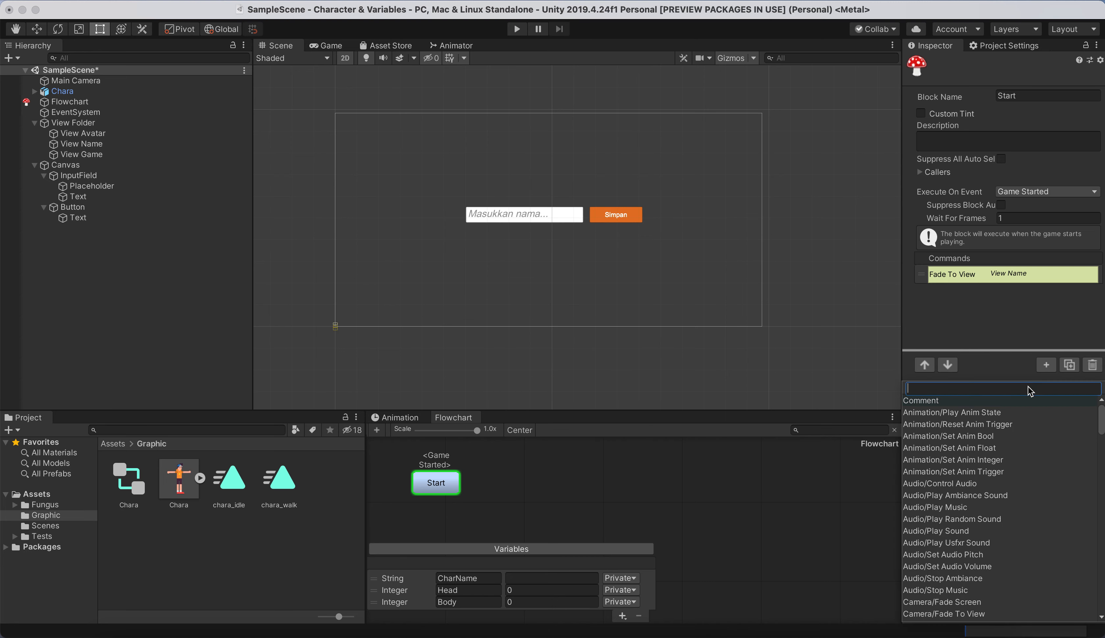
{"action": "type", "text": "say"}
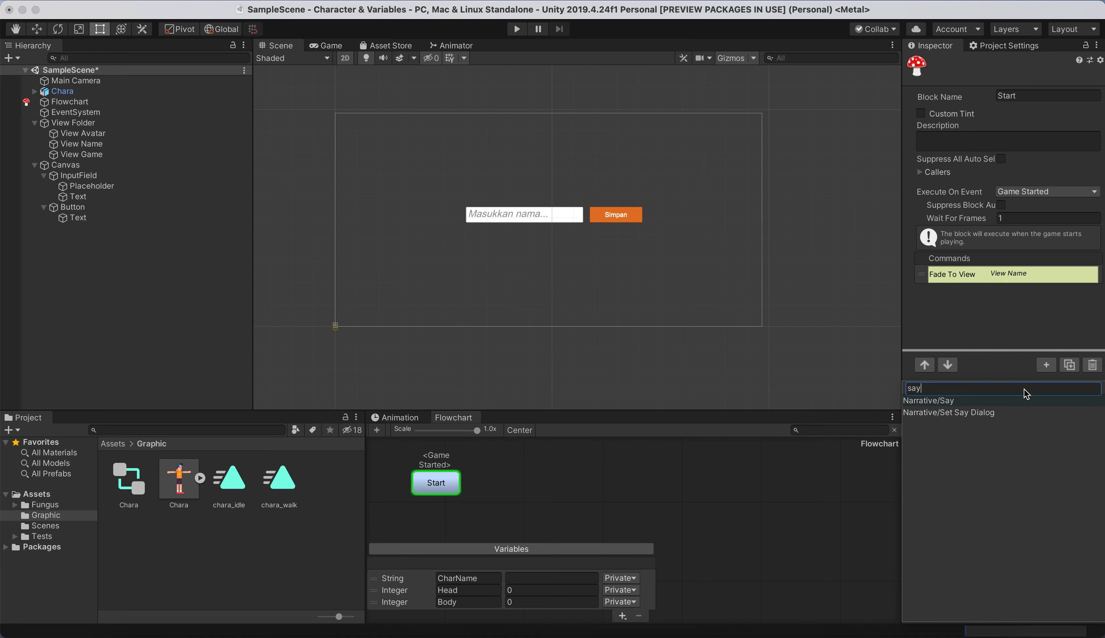
{"action": "left_click", "coordinate": [981, 400]}
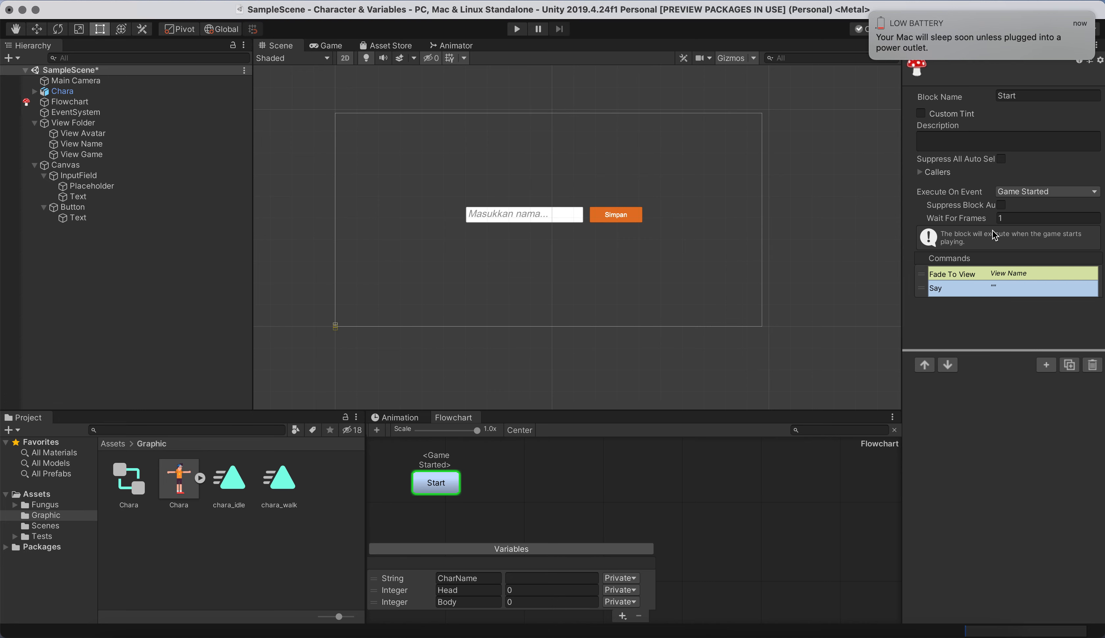
Set the Say command's story text to "Masukkan Nama kamu"
{"action": "left_click", "coordinate": [986, 285]}
{"action": "left_click", "coordinate": [967, 452]}
{"action": "type", "text": "Mauk"}
{"action": "key", "text": "BackSpace"}
{"action": "key", "text": "BackSpace"}
{"action": "type", "text": "sukkan"}
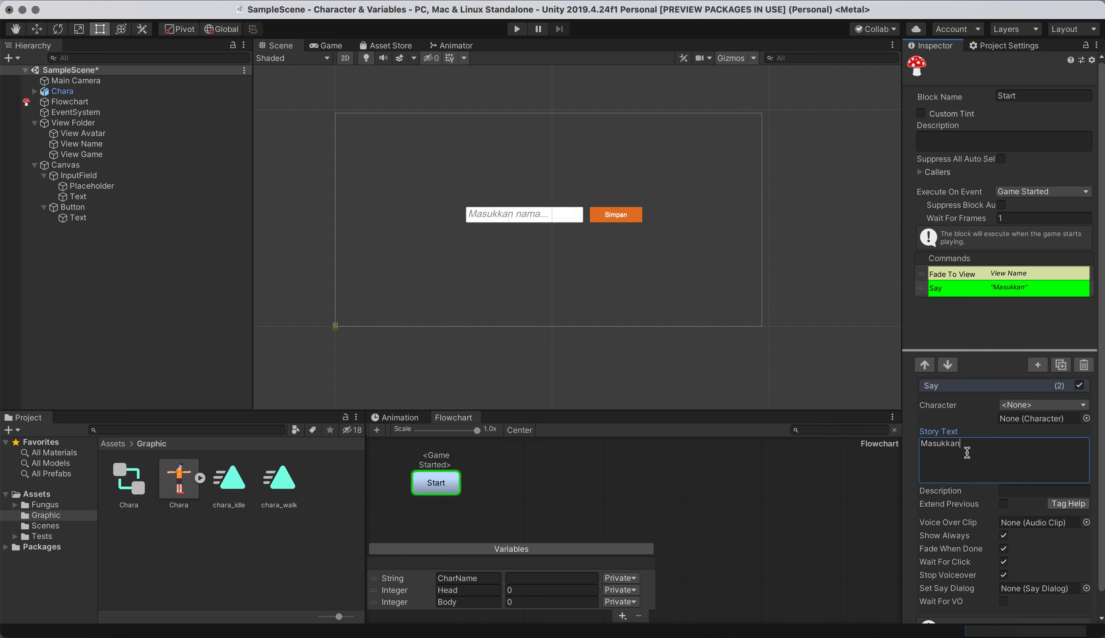
{"action": "type", "text": " Nama kamu"}
{"action": "left_click", "coordinate": [977, 420]}
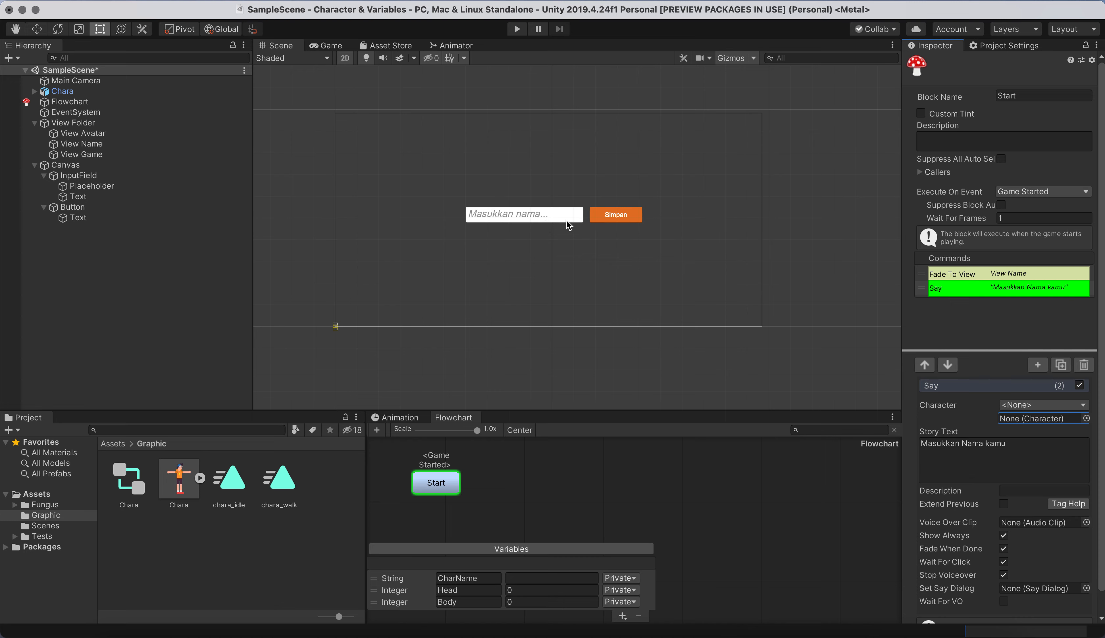
Add a UI/Fade UI command to the Start block and place it between Fade To View and Say
{"action": "left_click", "coordinate": [1039, 366]}
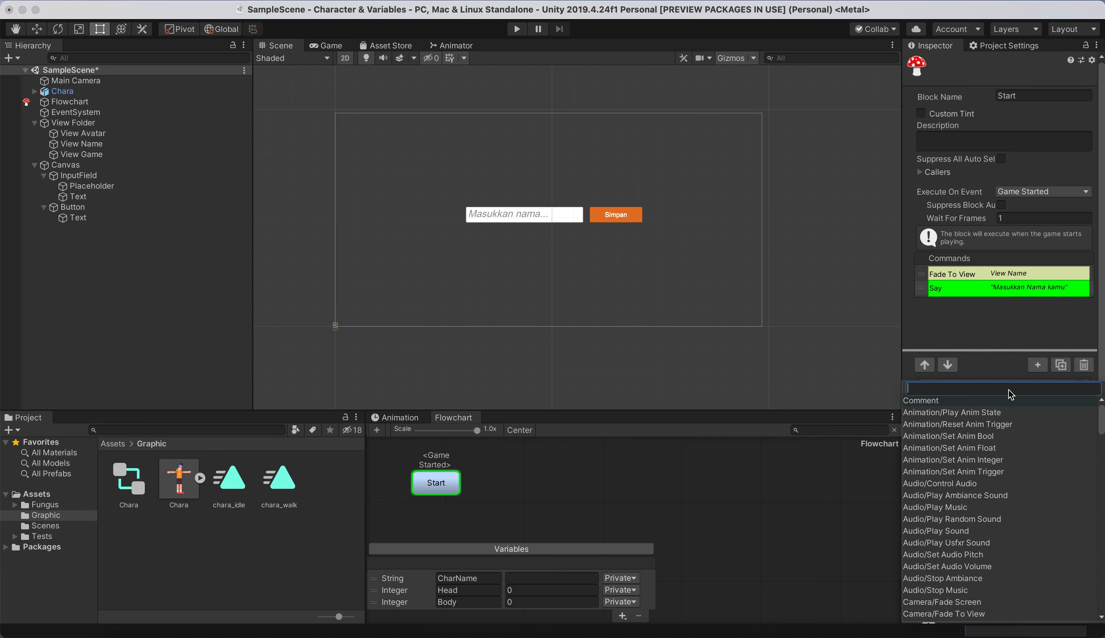
{"action": "type", "text": "ui"}
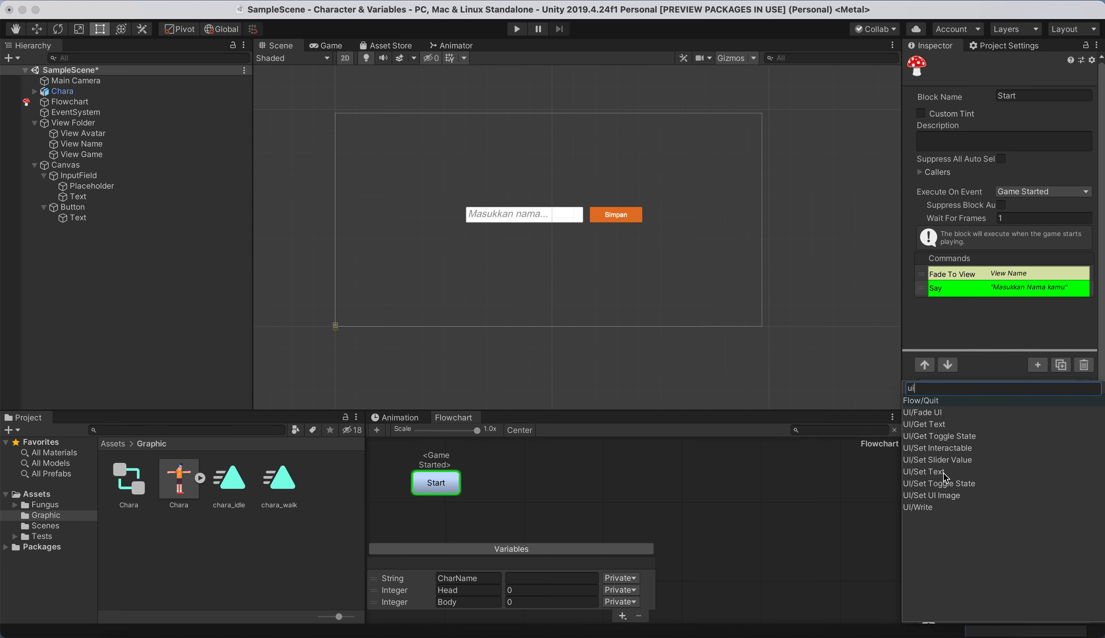
{"action": "left_click", "coordinate": [931, 411]}
{"action": "left_click", "coordinate": [971, 303]}
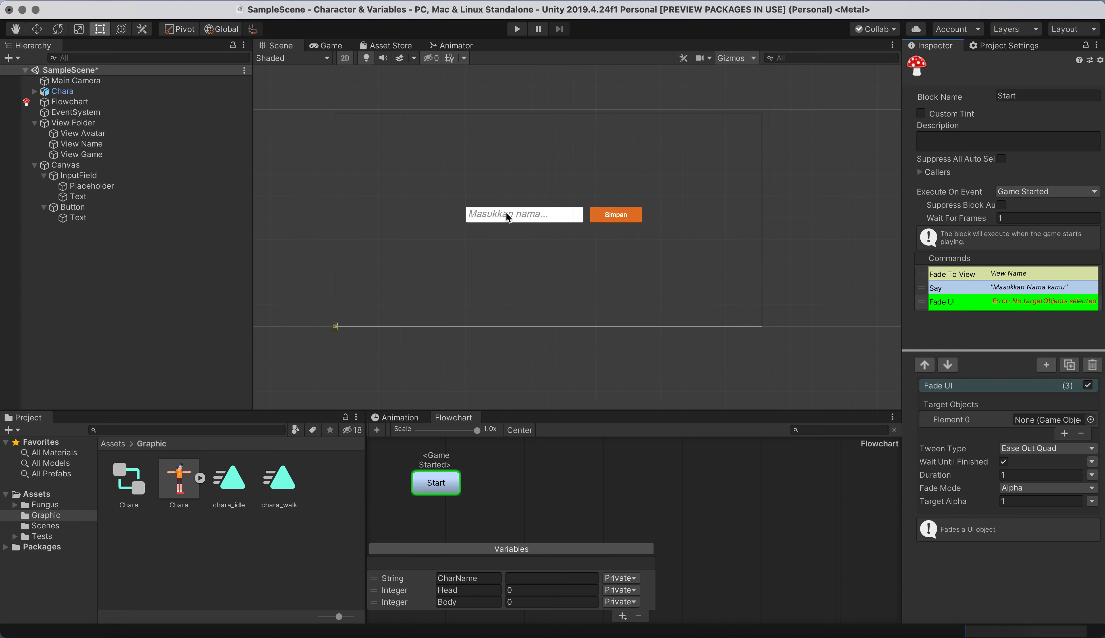
{"action": "left_click_drag", "start_coordinate": [945, 306], "coordinate": [945, 285]}
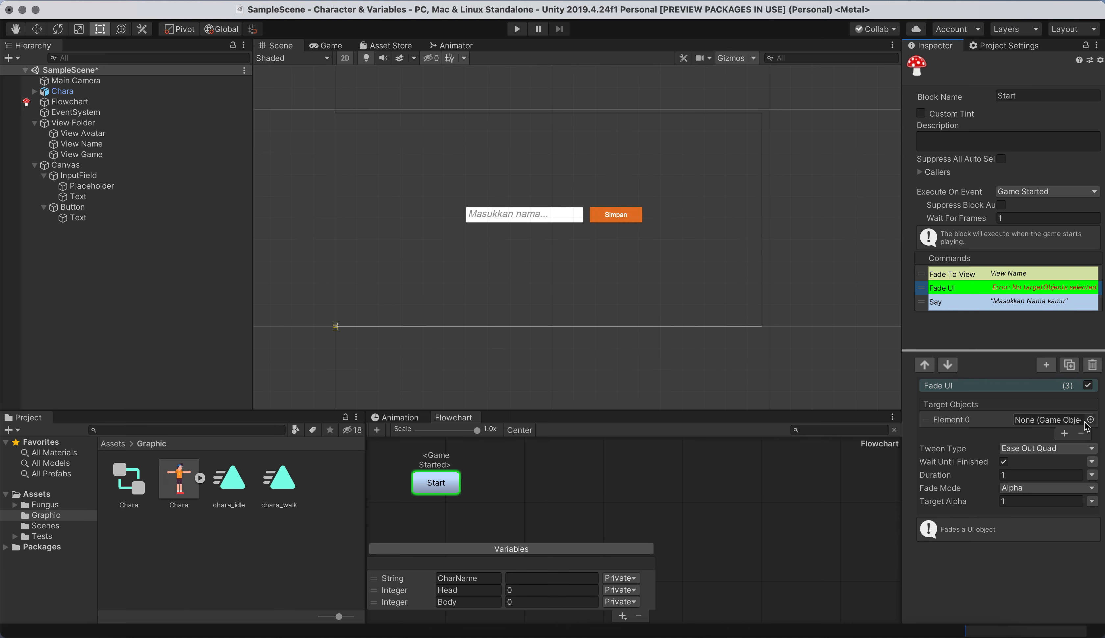
Give the Fade UI command two target objects, InputField as Element 0 and Button as Element 1
{"action": "left_click", "coordinate": [1065, 433]}
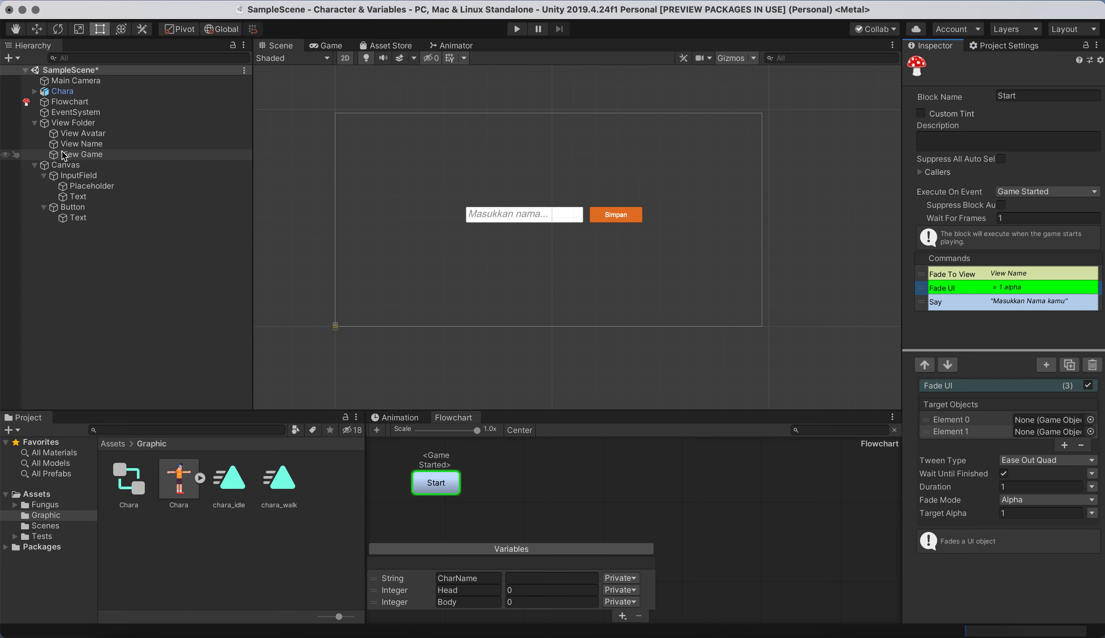
{"action": "left_click", "coordinate": [44, 176]}
{"action": "left_click", "coordinate": [44, 186]}
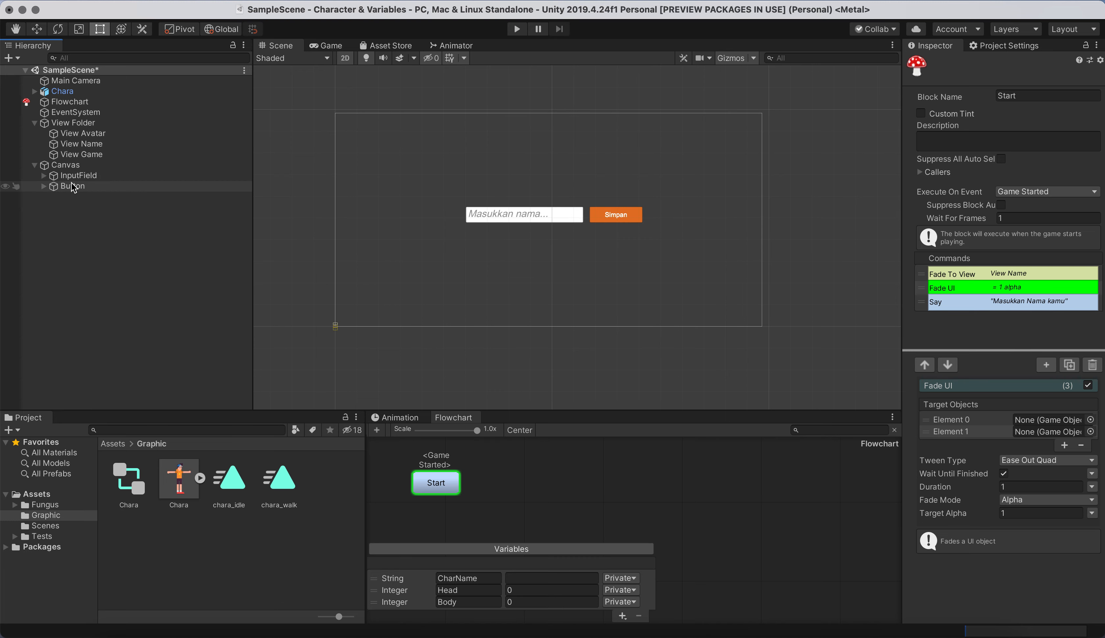
{"action": "left_click_drag", "start_coordinate": [83, 177], "coordinate": [1056, 420]}
{"action": "left_click_drag", "start_coordinate": [74, 186], "coordinate": [1034, 432]}
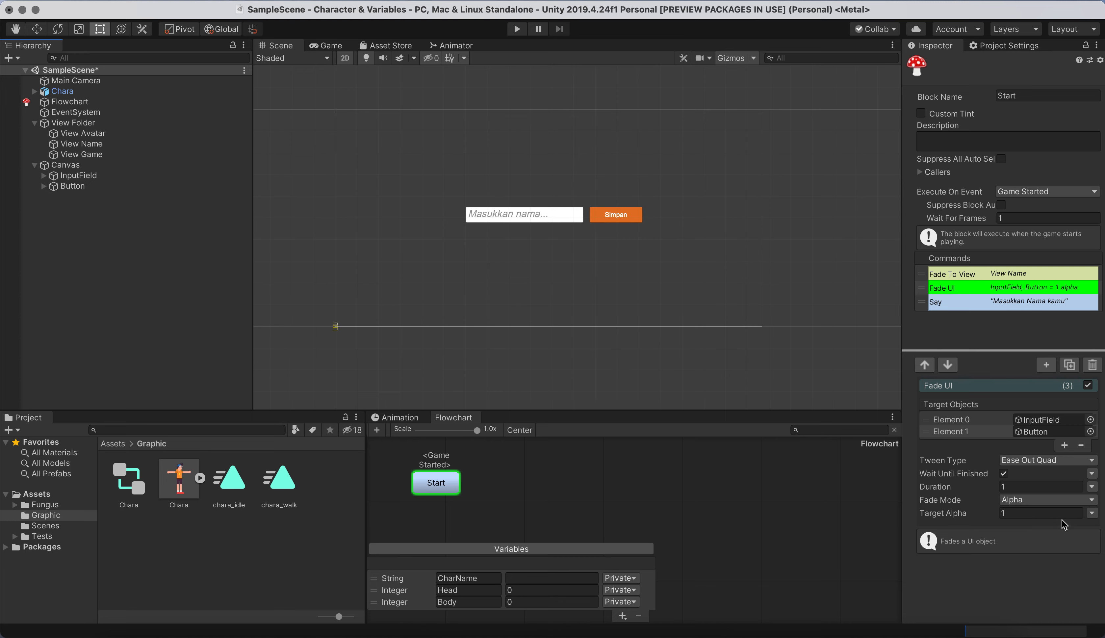
Set the Fade UI command's target alpha to 0 and its duration to 0
{"action": "left_click", "coordinate": [948, 511]}
{"action": "type", "text": "0"}
{"action": "left_click", "coordinate": [948, 485]}
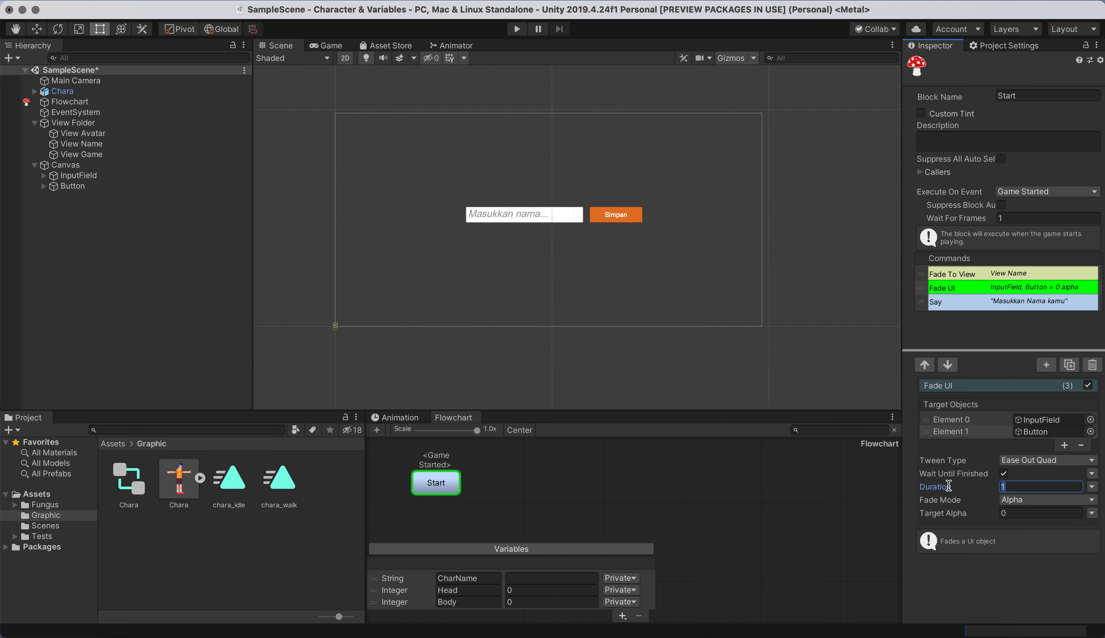
{"action": "type", "text": "0"}
{"action": "left_click", "coordinate": [990, 581]}
Play the scene to test the hidden UI and the Say dialog, advance the dialog, and stop the game
{"action": "left_click", "coordinate": [517, 29]}
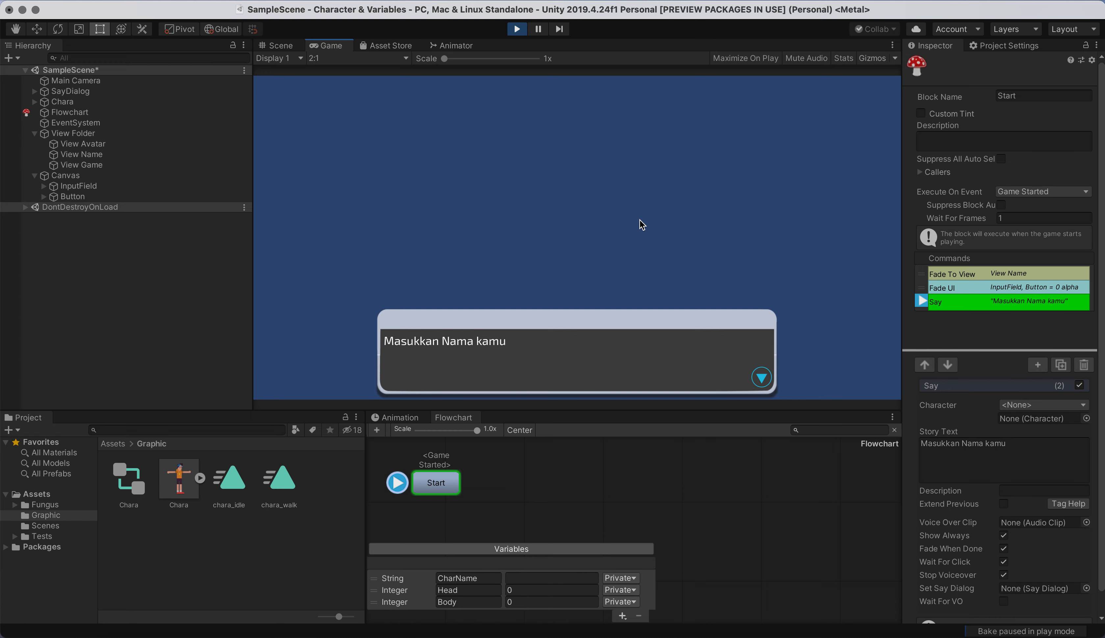
{"action": "left_click", "coordinate": [548, 240]}
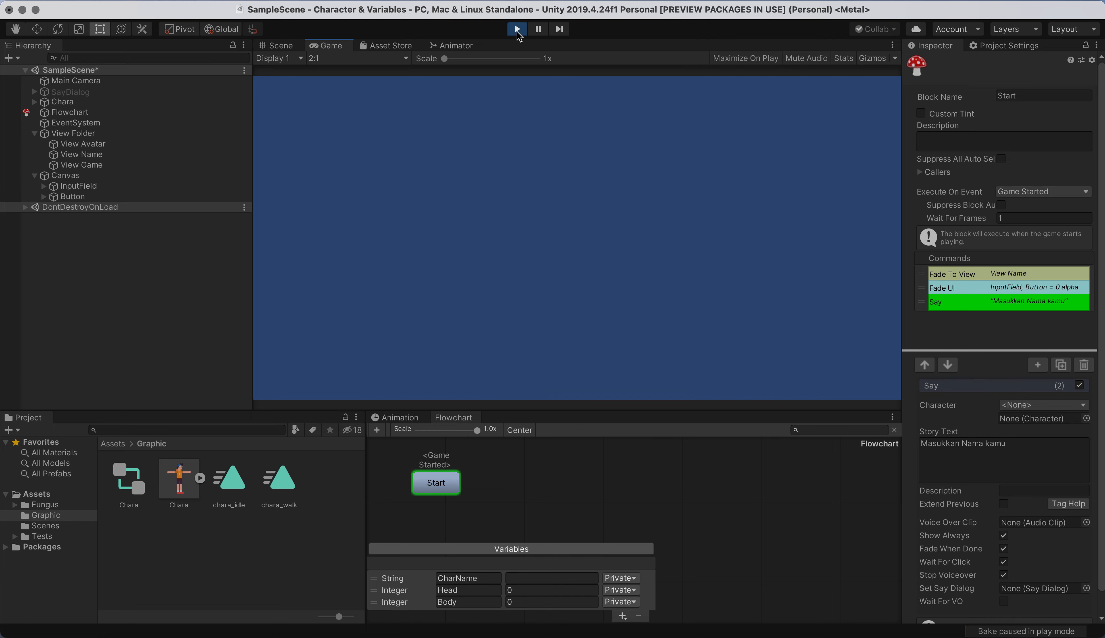
{"action": "left_click", "coordinate": [516, 29]}
Duplicate the Fade UI command and place the copy after the Say command
{"action": "left_click", "coordinate": [1005, 288]}
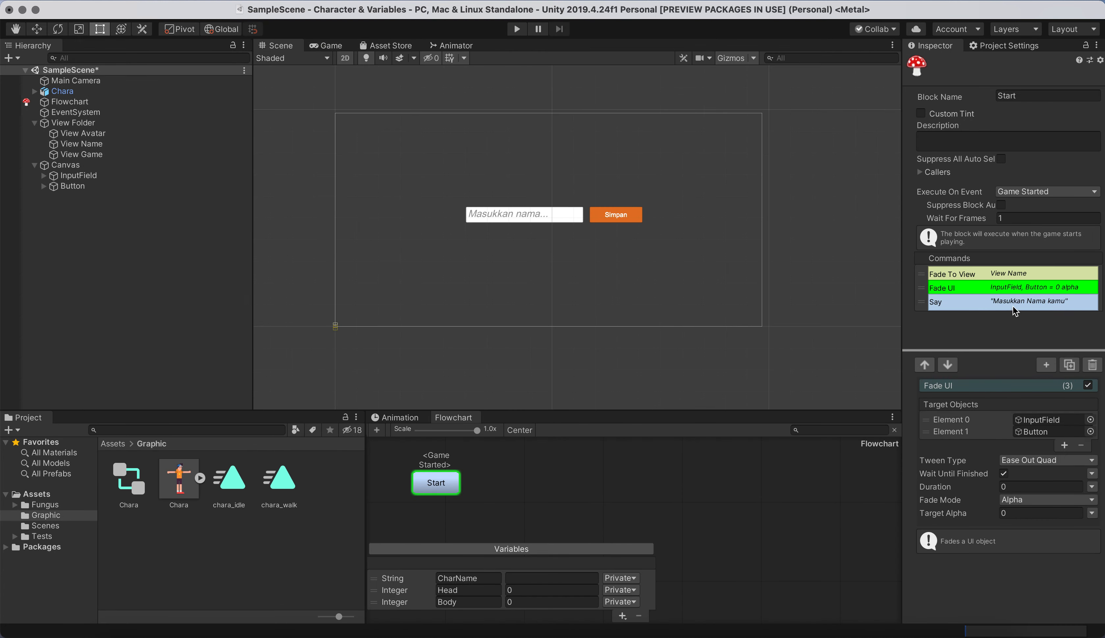
{"action": "left_click", "coordinate": [1071, 365]}
{"action": "left_click_drag", "start_coordinate": [1001, 303], "coordinate": [998, 323]}
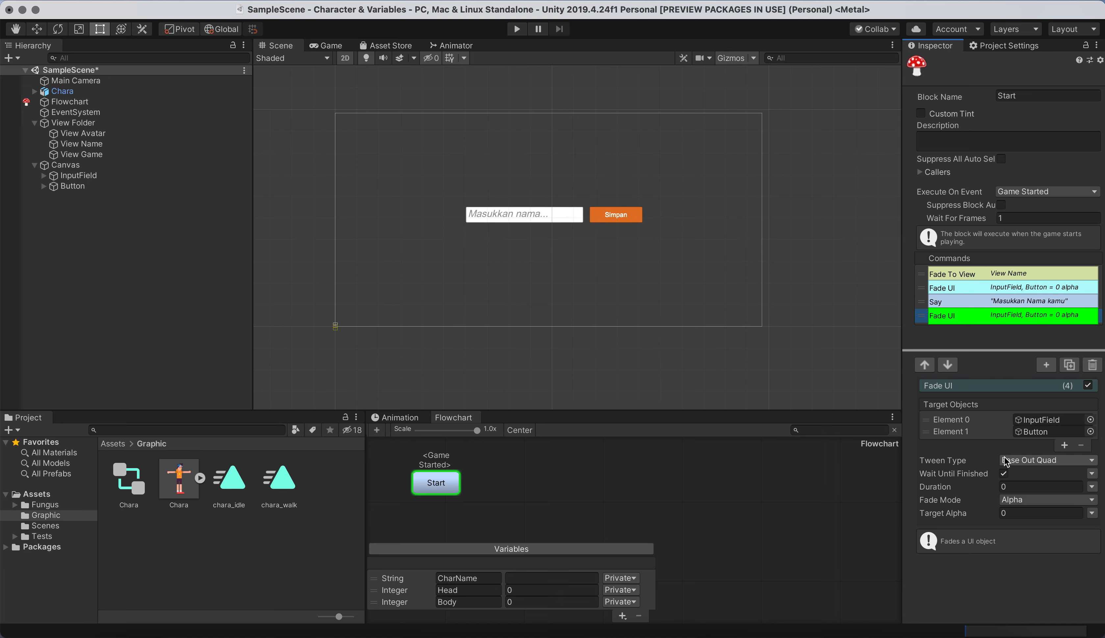
Set the second Fade UI command's duration to 1 and its target alpha to 1
{"action": "left_click", "coordinate": [964, 486]}
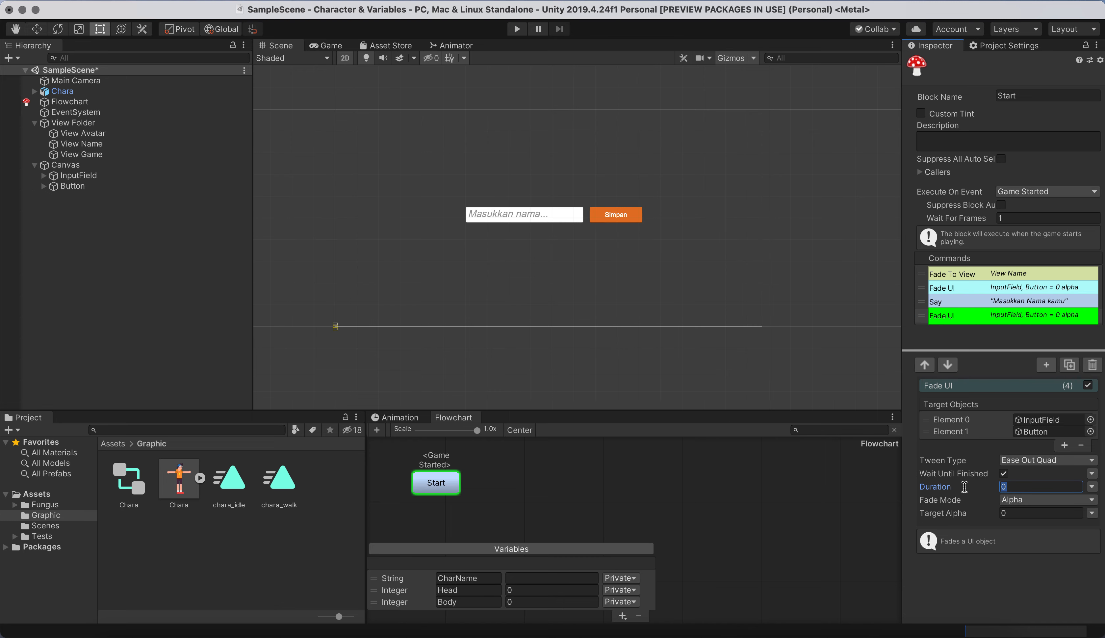
{"action": "type", "text": "1"}
{"action": "left_click", "coordinate": [969, 513]}
{"action": "type", "text": "1"}
{"action": "left_click", "coordinate": [989, 594]}
Play the scene, advance the Say dialog, enter a character name in the input field, and try the "Simpan" button
{"action": "left_click", "coordinate": [517, 30]}
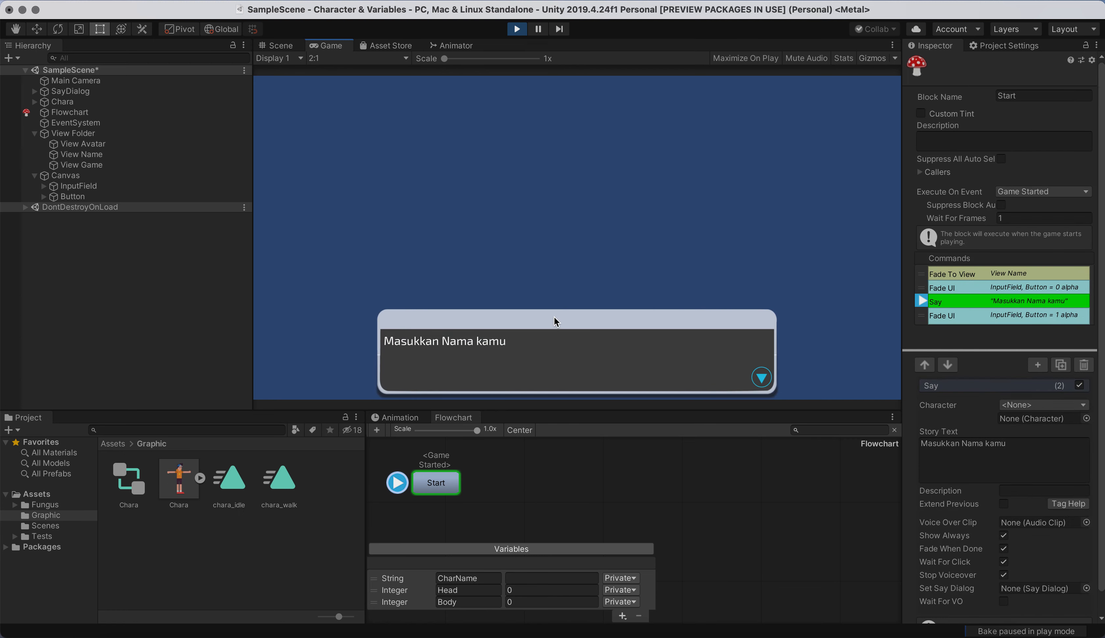
{"action": "left_click", "coordinate": [505, 342]}
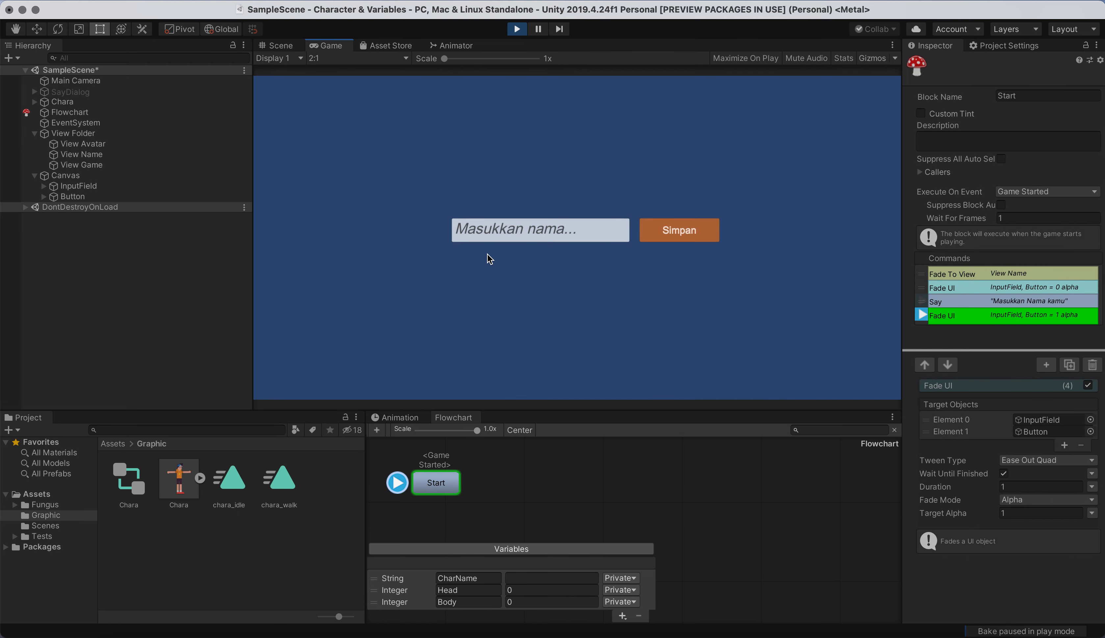
{"action": "left_click", "coordinate": [498, 228]}
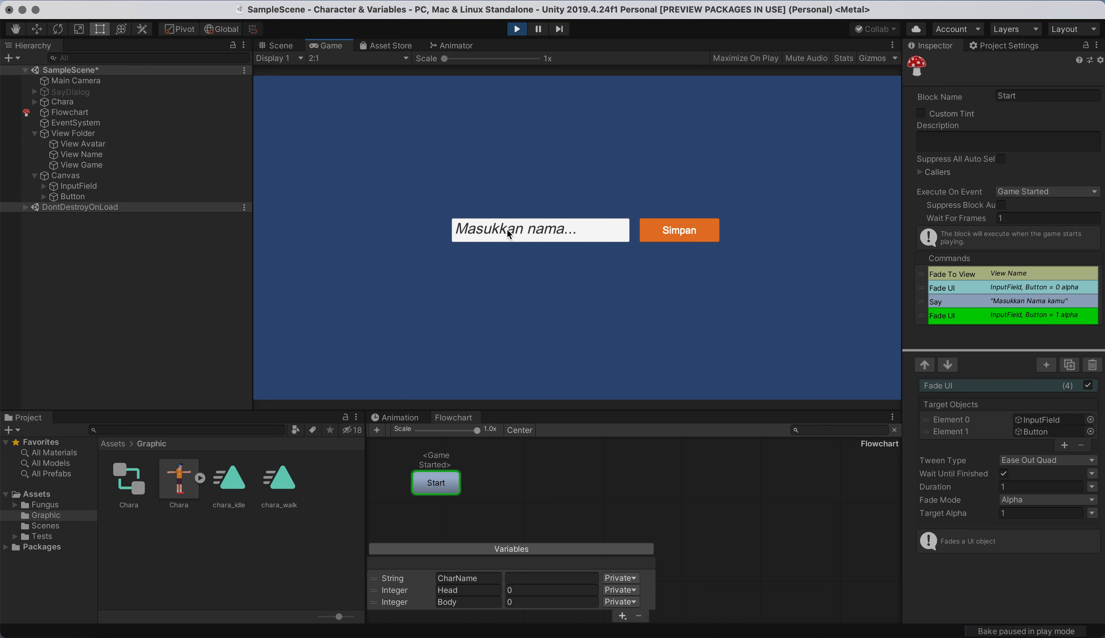
{"action": "type", "text": "Darma"}
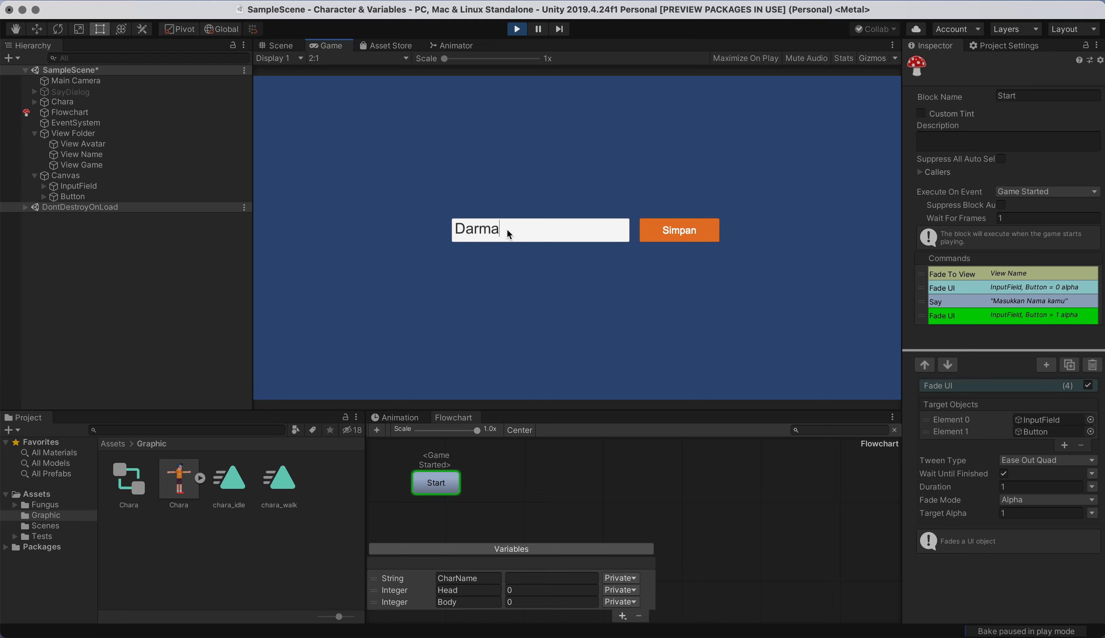
{"action": "left_click", "coordinate": [689, 232]}
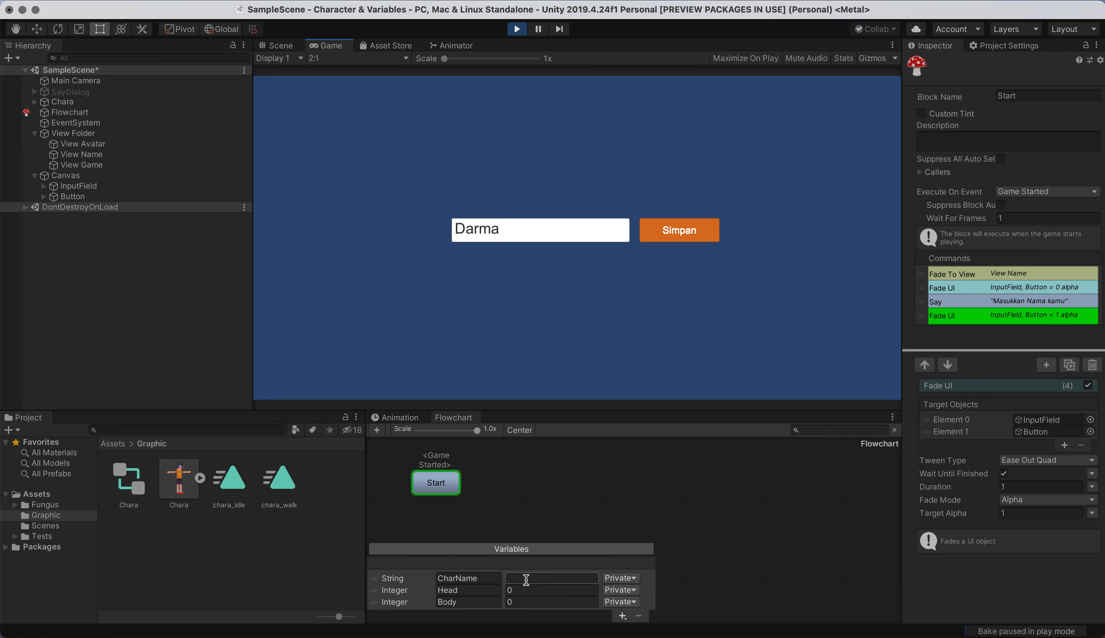
Stop the game, add a new flowchart block beside the Start block, and name it "Submit Nama"
{"action": "left_click", "coordinate": [517, 29]}
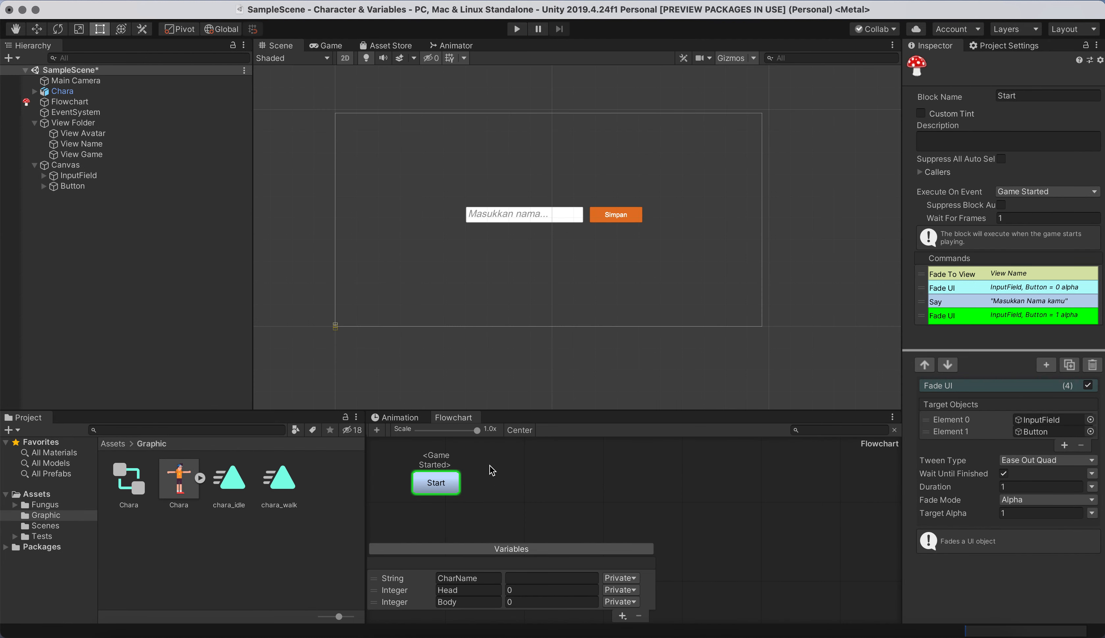
{"action": "left_click", "coordinate": [379, 429]}
{"action": "left_click_drag", "start_coordinate": [436, 472], "coordinate": [509, 484]}
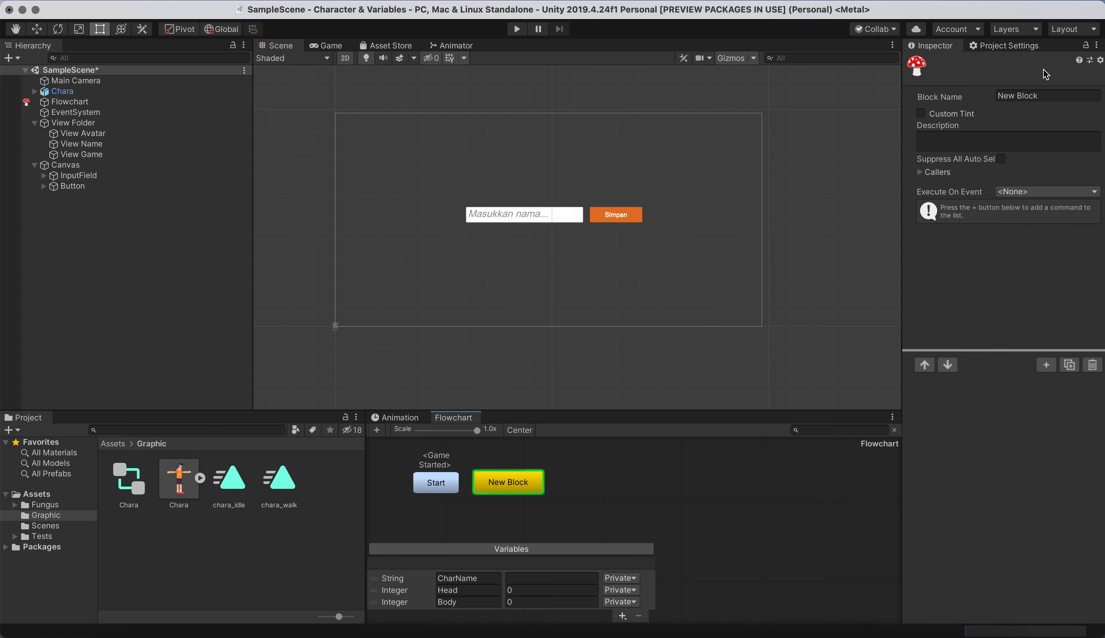
{"action": "left_click", "coordinate": [1046, 95]}
{"action": "type", "text": "Submit Na"}
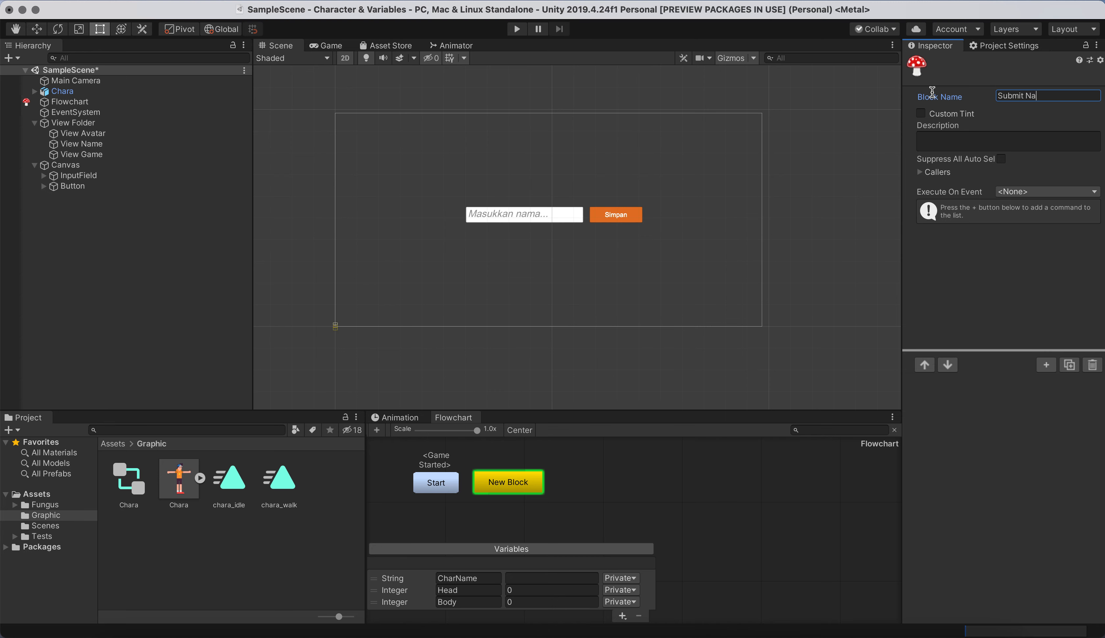
{"action": "type", "text": "ma"}
{"action": "left_click", "coordinate": [494, 484]}
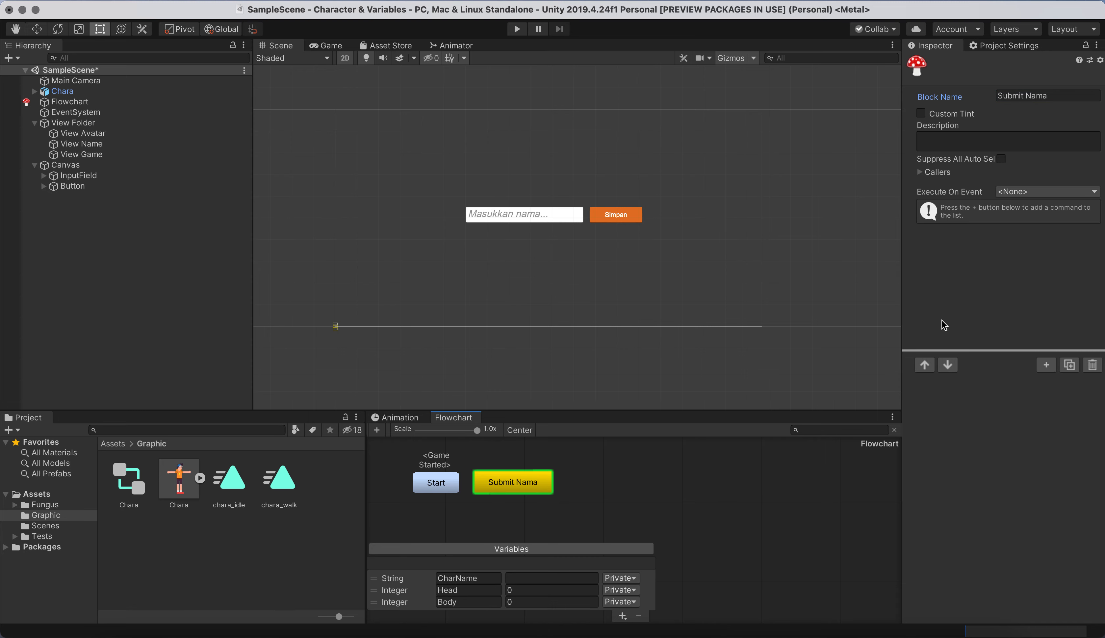
Make the Submit Nama block execute on Button Clicked, with the Canvas's Button as its target button
{"action": "left_click", "coordinate": [1022, 195]}
{"action": "scroll", "coordinate": [1023, 232], "scroll_direction": "down", "scroll_amount": 5}
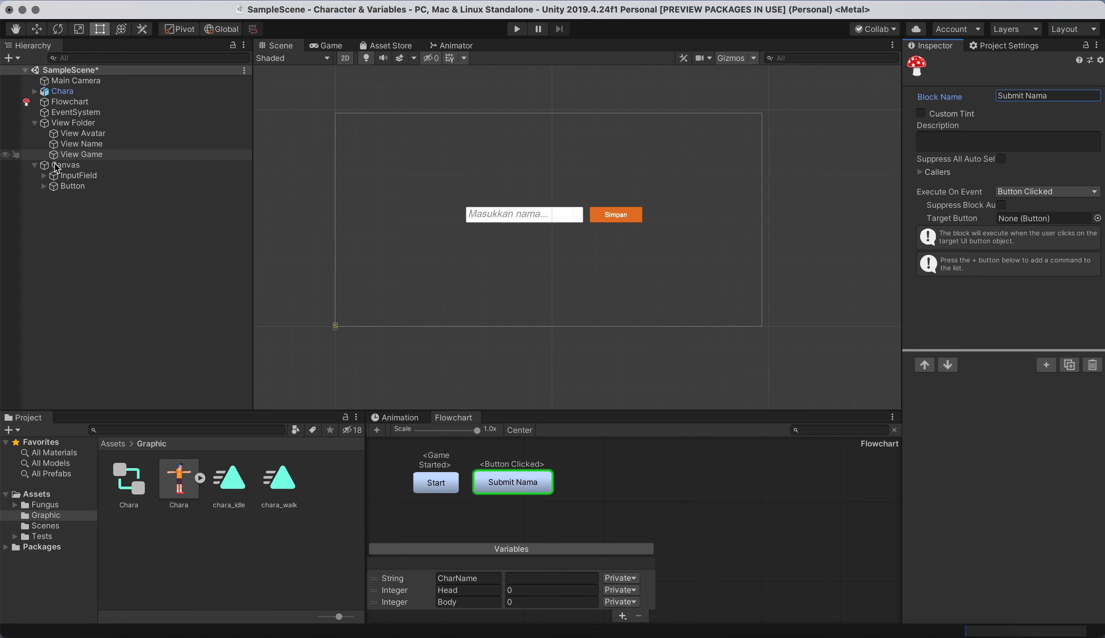
{"action": "left_click", "coordinate": [71, 187]}
{"action": "left_click_drag", "start_coordinate": [71, 187], "coordinate": [1019, 222]}
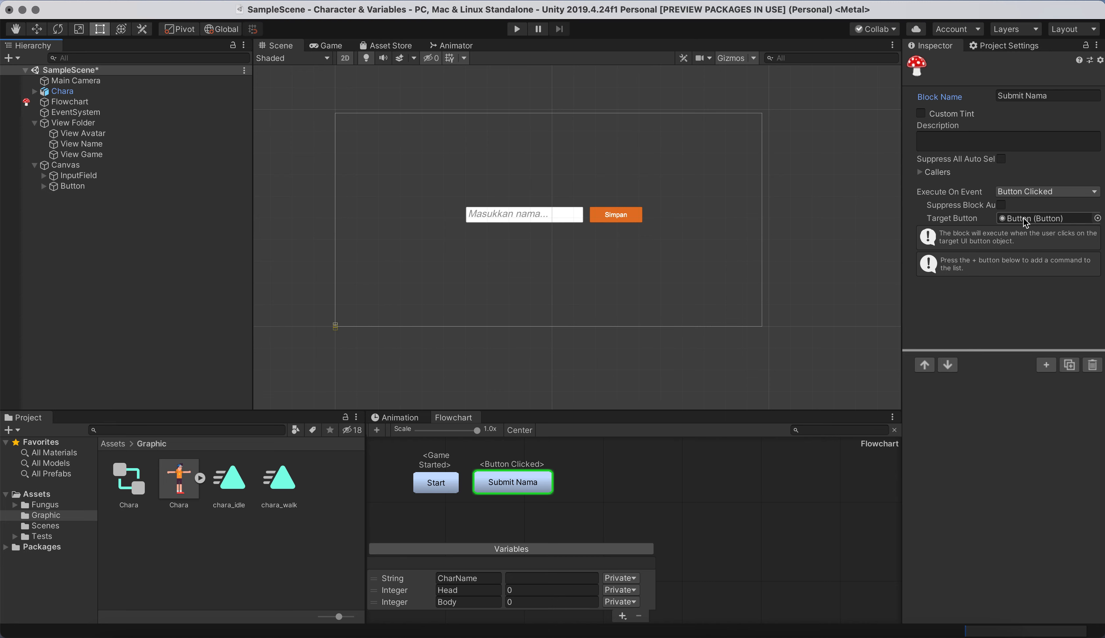
Add a Get Text command to Submit Nama that reads InputField into the CharName string variable
{"action": "left_click", "coordinate": [1046, 365]}
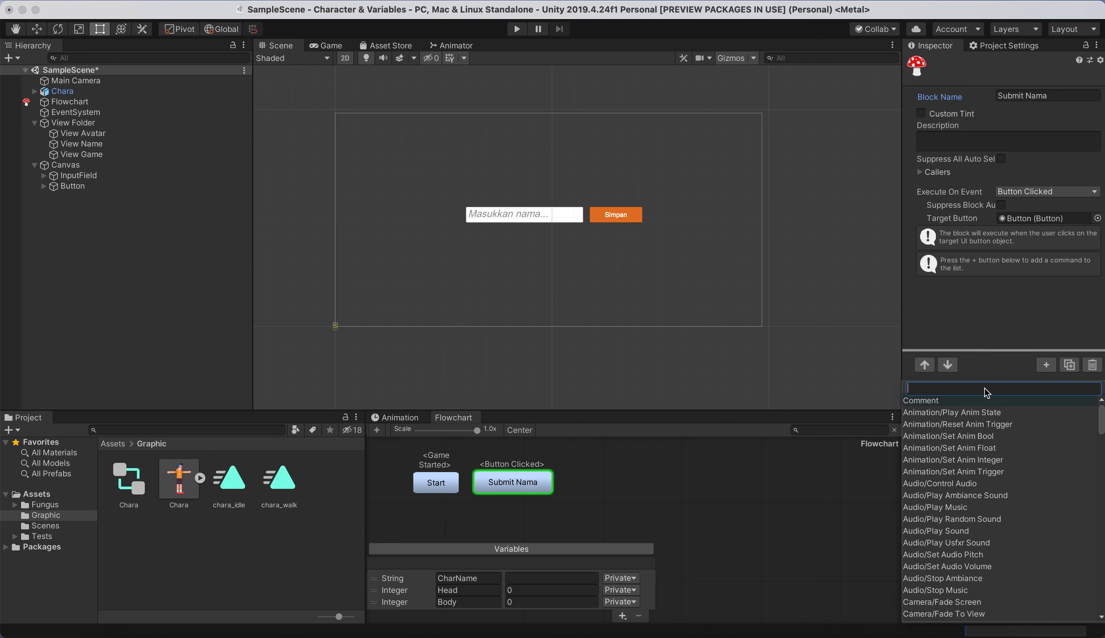
{"action": "type", "text": "get te"}
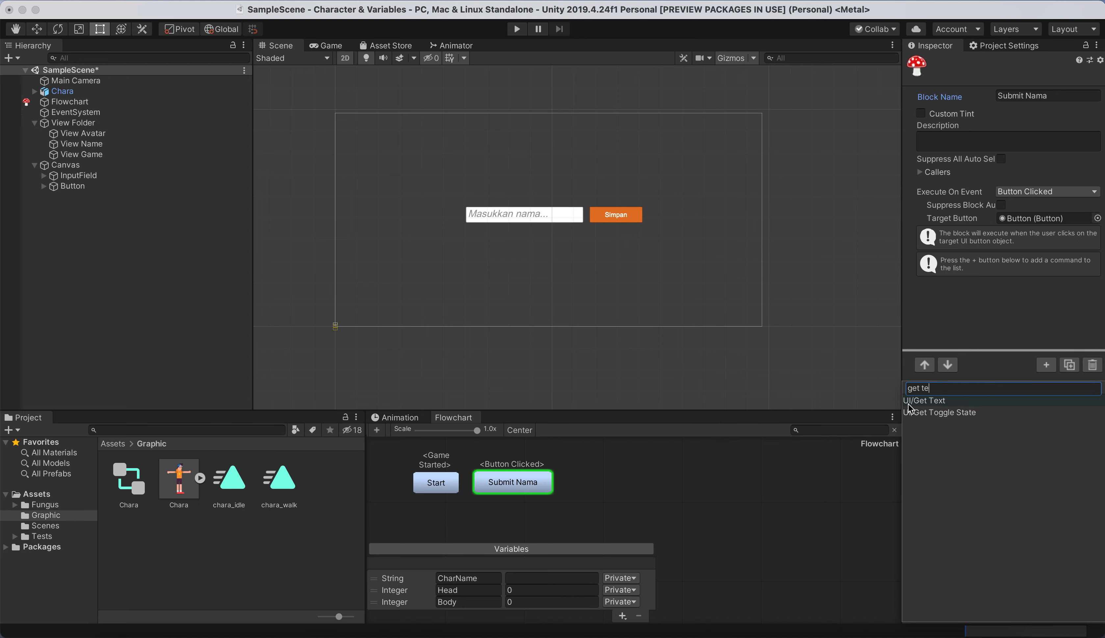
{"action": "left_click", "coordinate": [935, 400]}
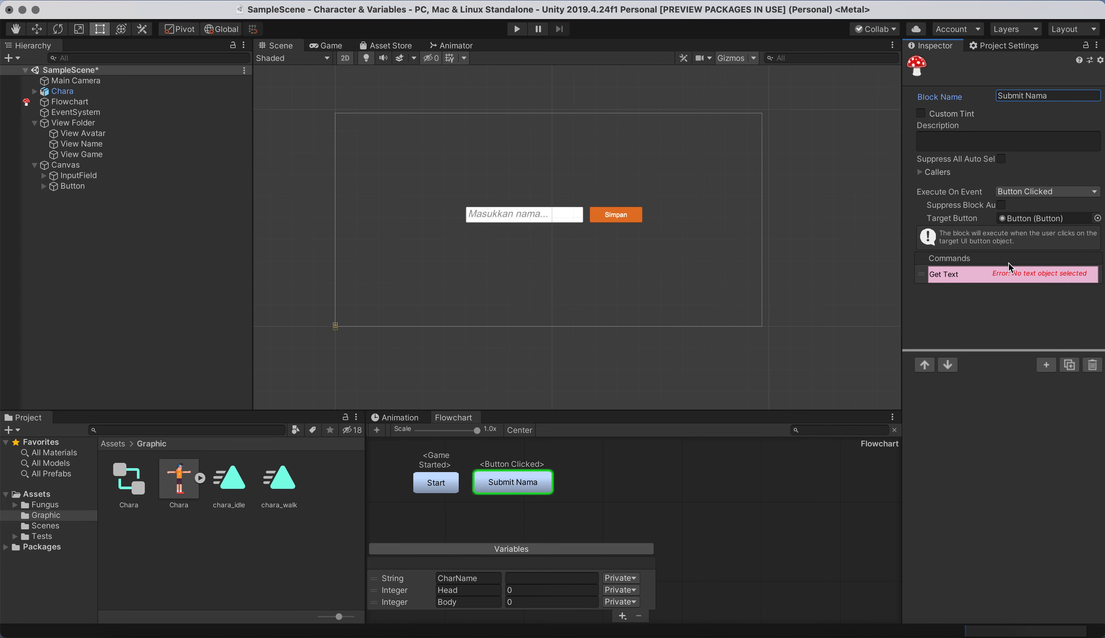
{"action": "left_click", "coordinate": [991, 275]}
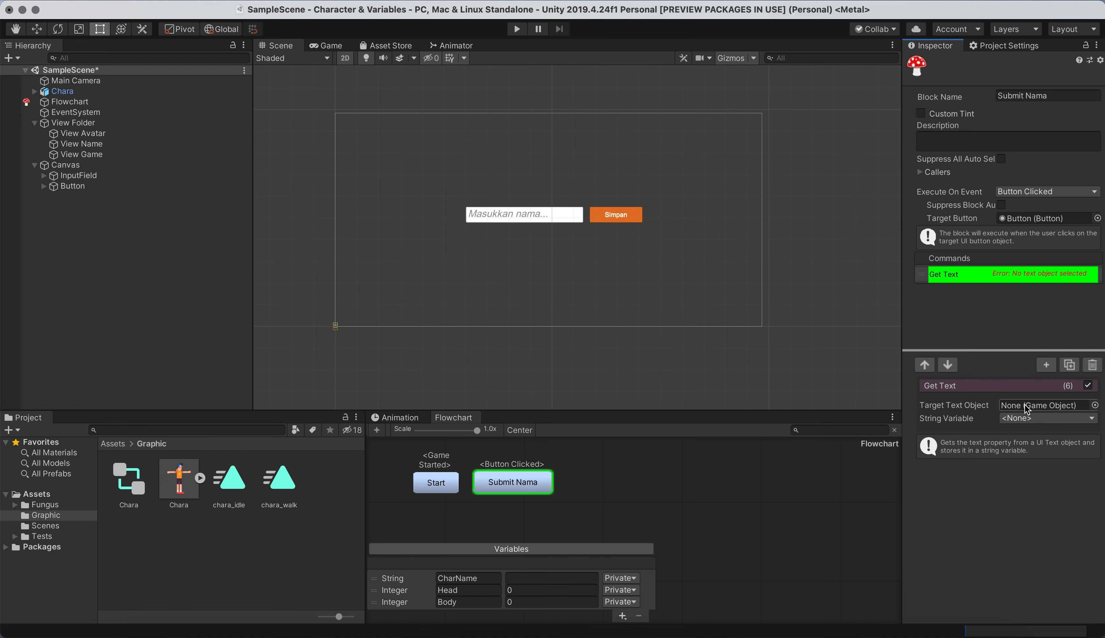
{"action": "left_click_drag", "start_coordinate": [79, 175], "coordinate": [1007, 410]}
{"action": "left_click", "coordinate": [1023, 422]}
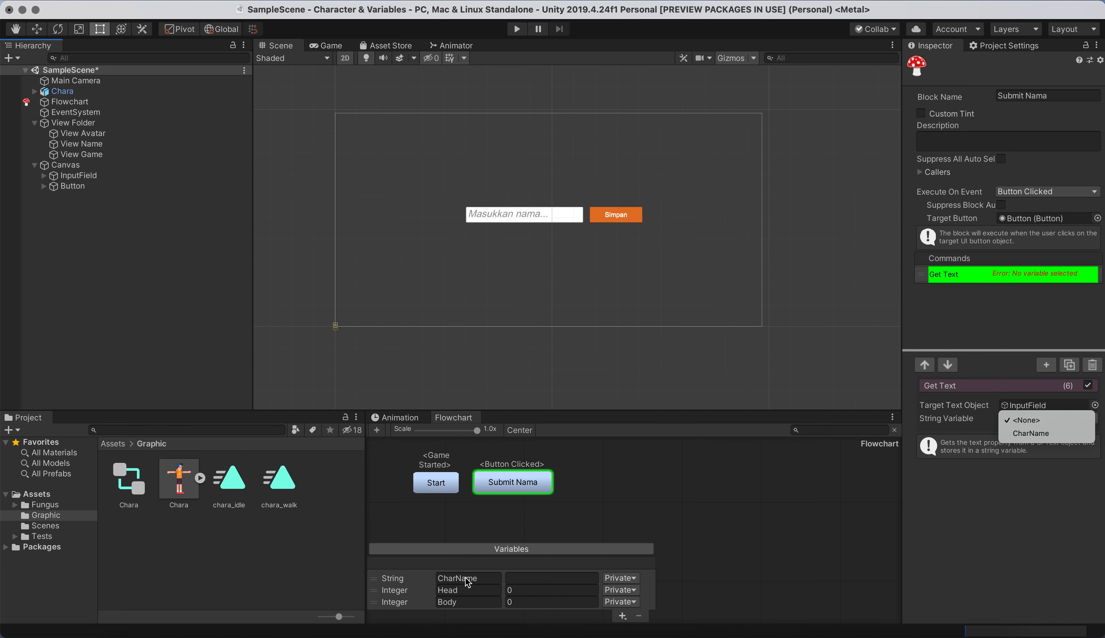
{"action": "left_click", "coordinate": [1044, 434]}
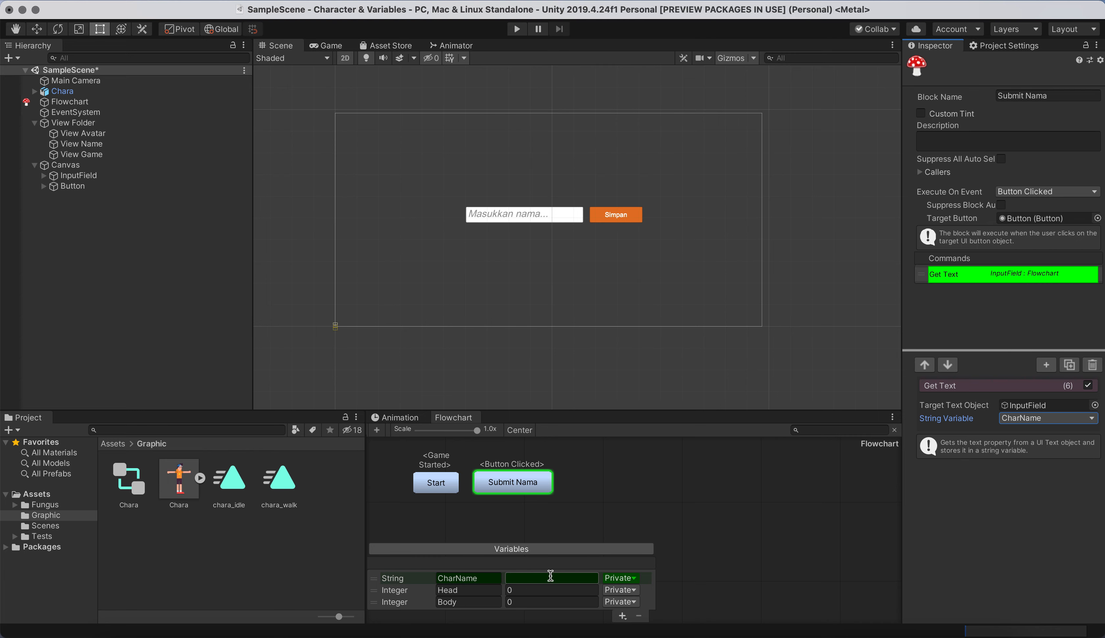
Play the scene, advance the Say dialog, enter a character name, and submit it with "Simpan" to test the CharName variable
{"action": "left_click", "coordinate": [517, 29]}
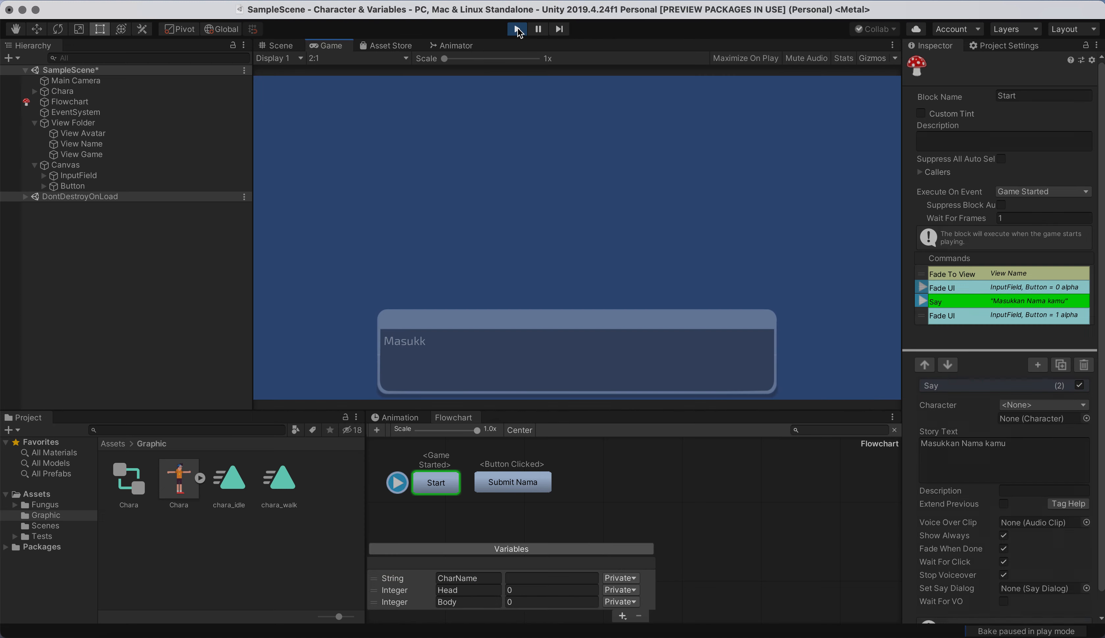
{"action": "left_click", "coordinate": [526, 369]}
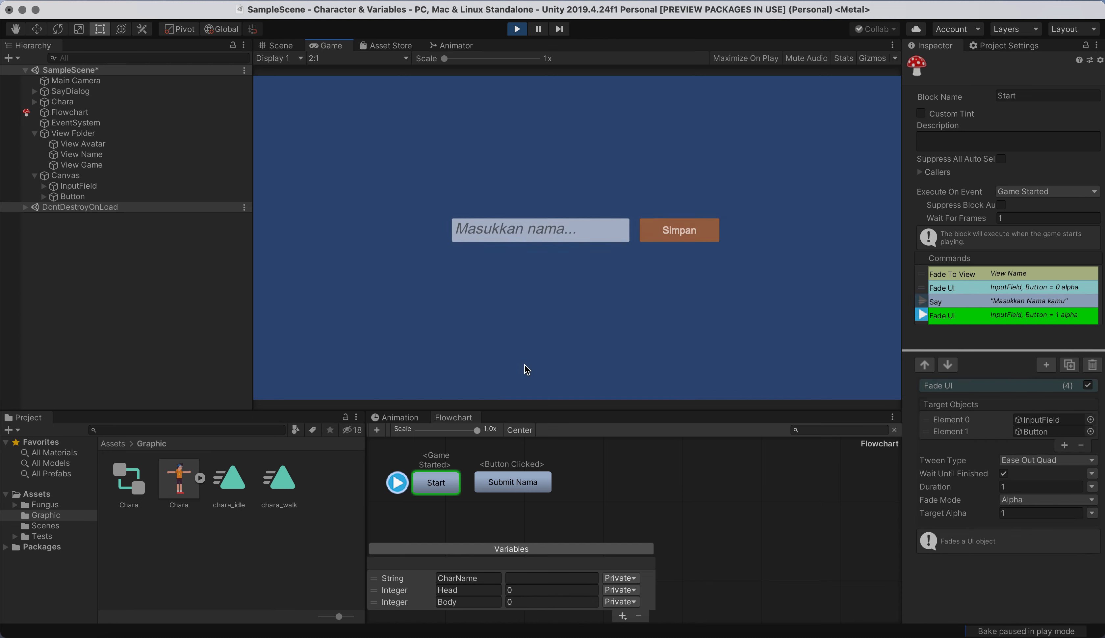
{"action": "left_click", "coordinate": [514, 227]}
{"action": "type", "text": "Darma"}
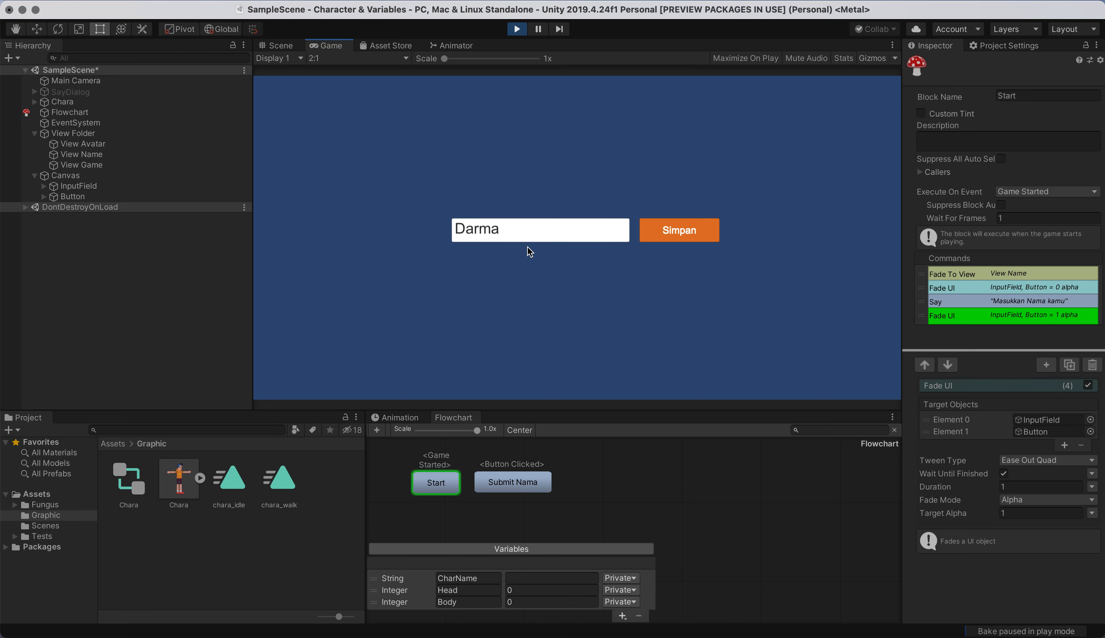
{"action": "left_click", "coordinate": [673, 227]}
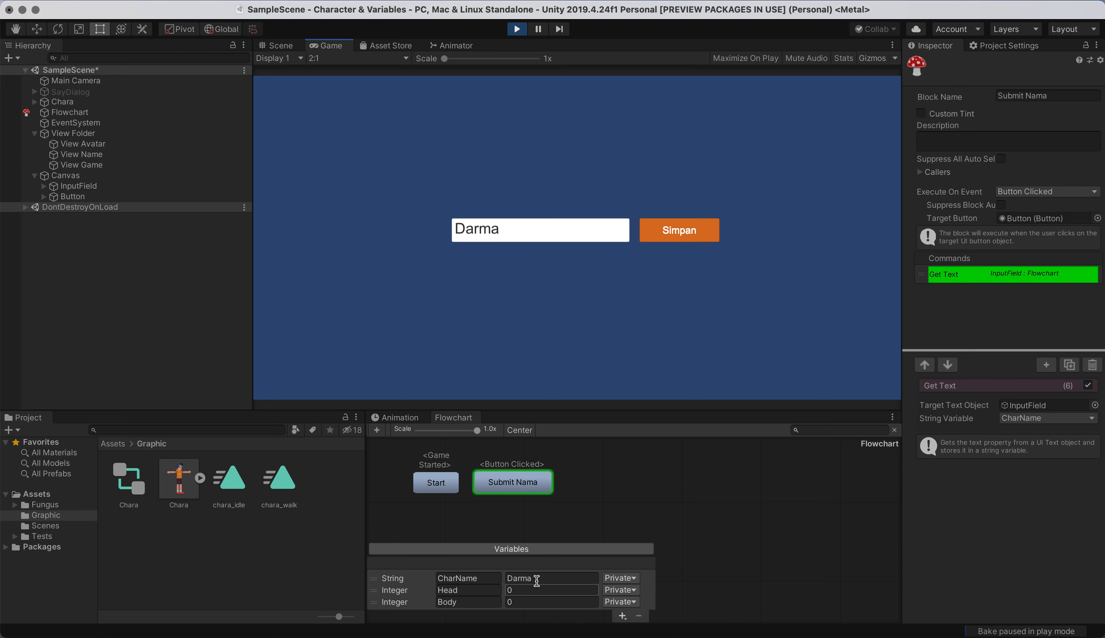
Replace the entered character name with a different one, submit it with "Simpan", and stop the game
{"action": "left_click_drag", "start_coordinate": [482, 232], "coordinate": [424, 232]}
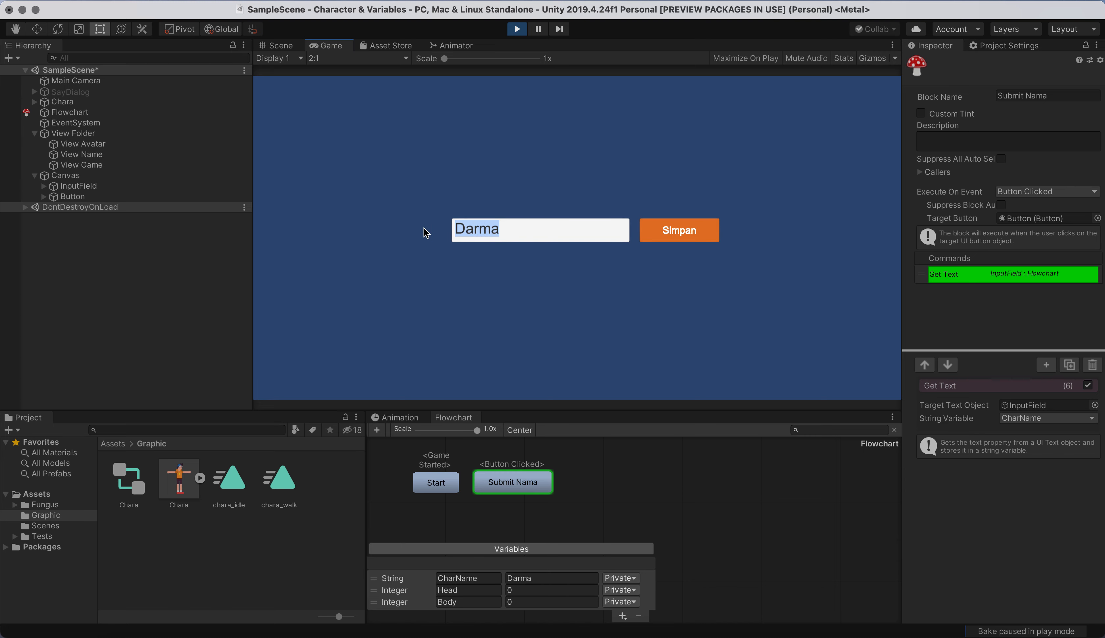
{"action": "key", "text": "BackSpace"}
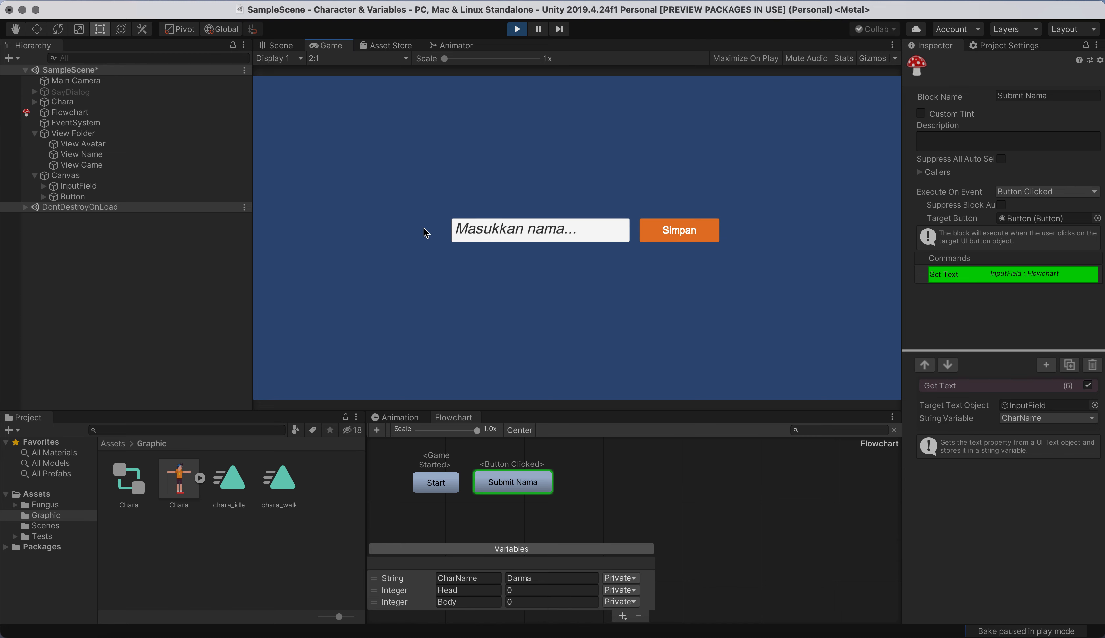
{"action": "type", "text": "John"}
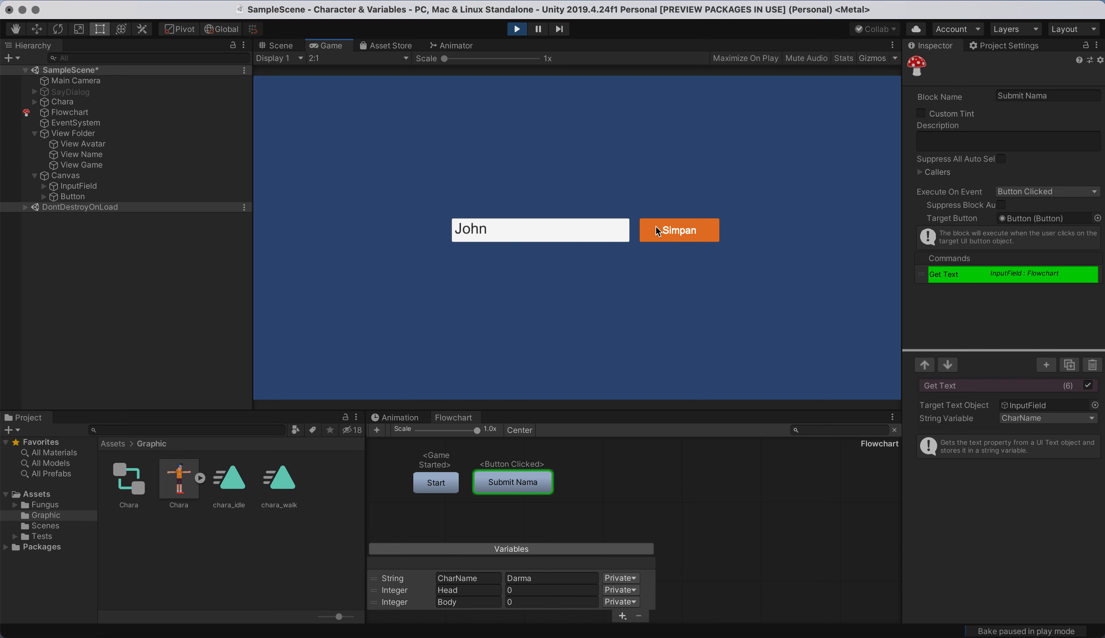
{"action": "left_click", "coordinate": [684, 235]}
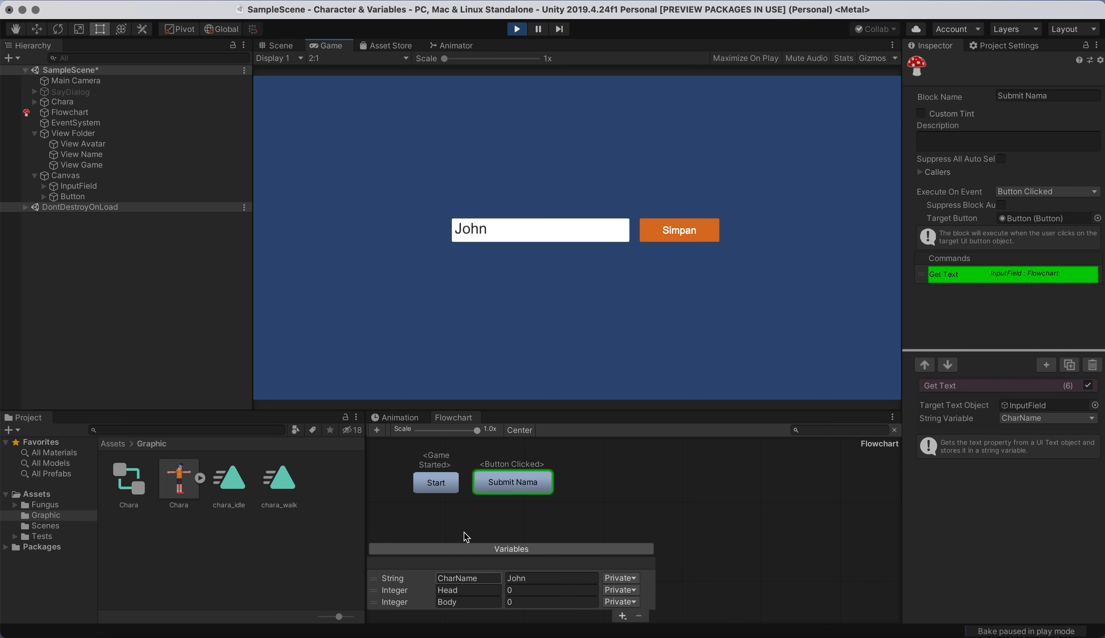
{"action": "left_click", "coordinate": [518, 28]}
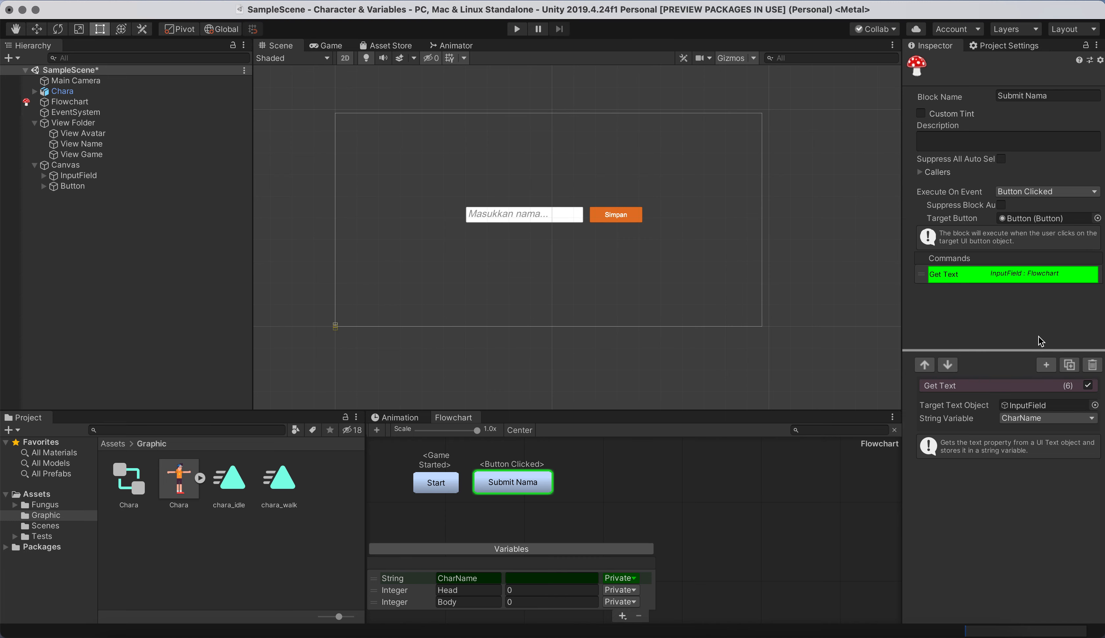
Add a Fade To View command after Get Text in Submit Nama, targeting View Avatar
{"action": "left_click", "coordinate": [1046, 365]}
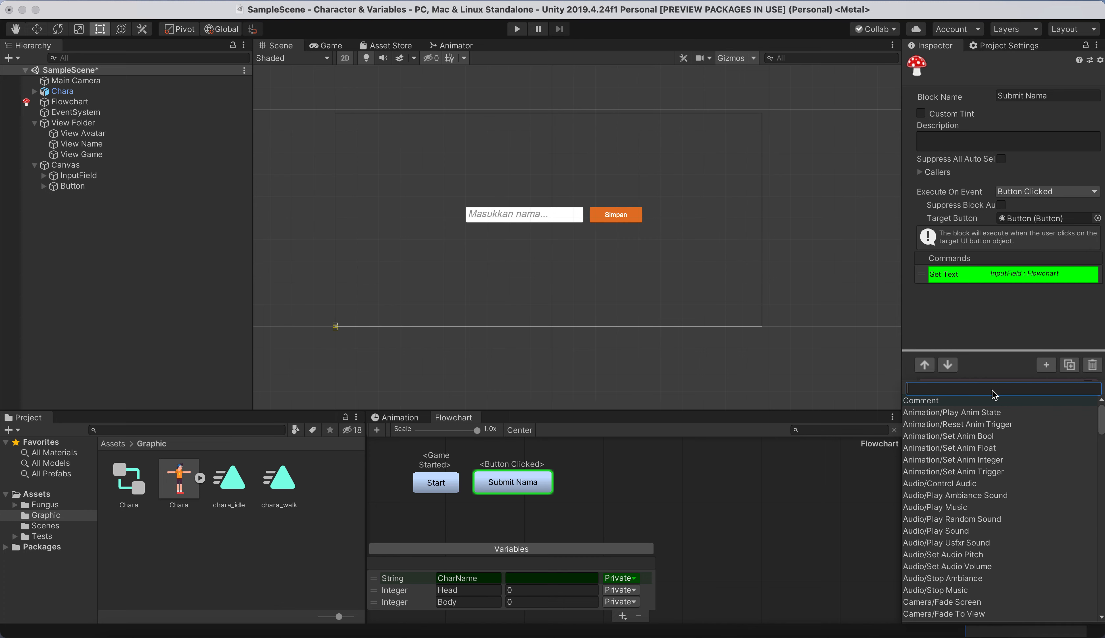
{"action": "type", "text": "fa"}
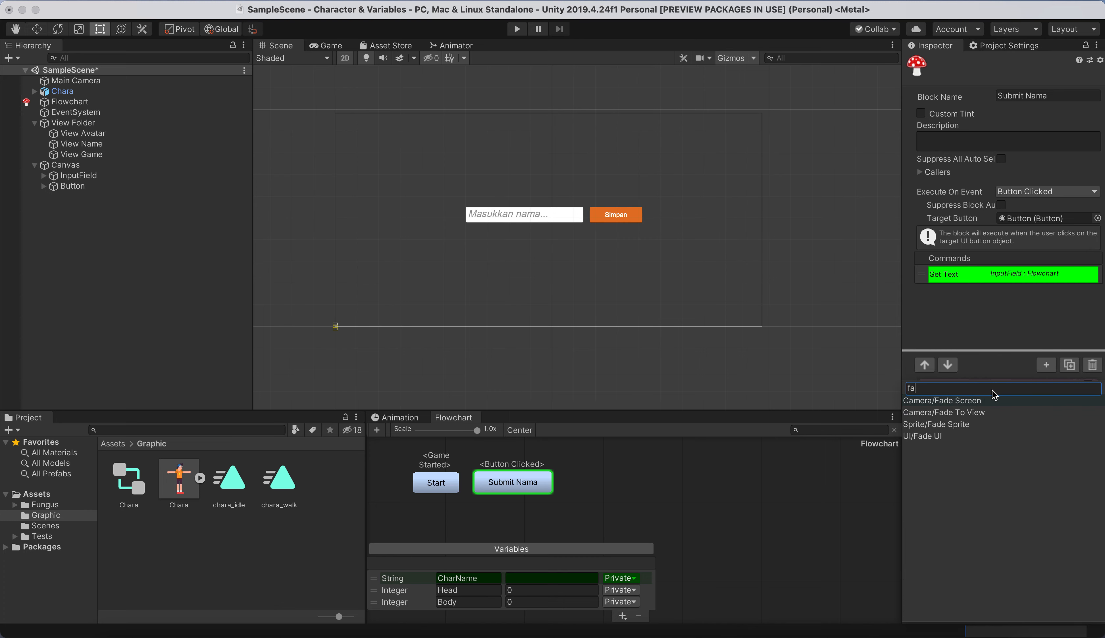
{"action": "left_click", "coordinate": [981, 412]}
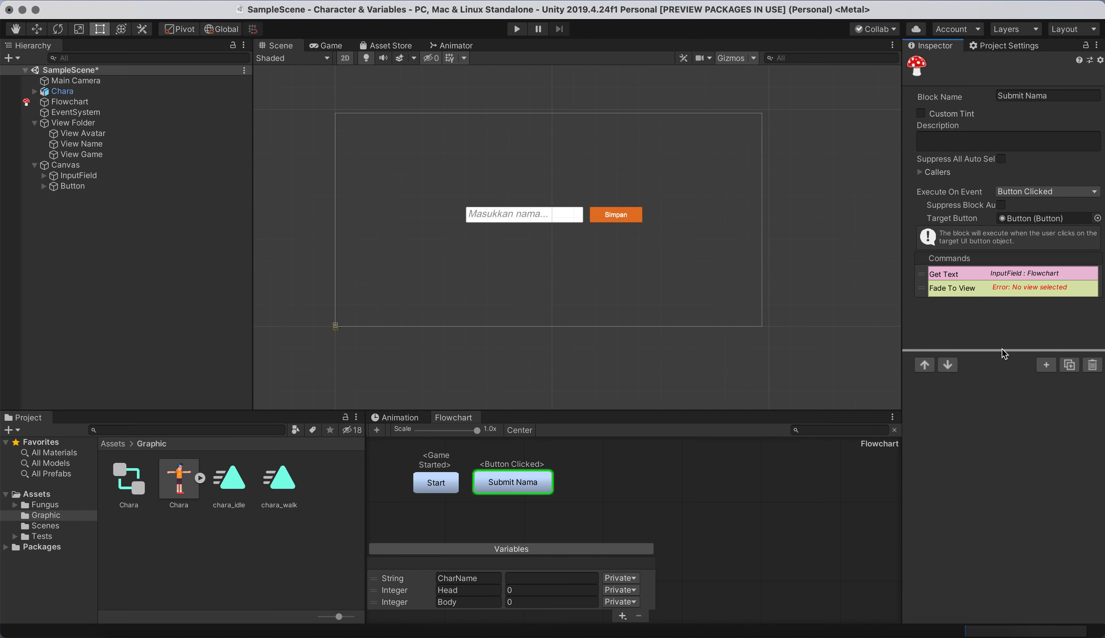
{"action": "left_click", "coordinate": [1000, 291]}
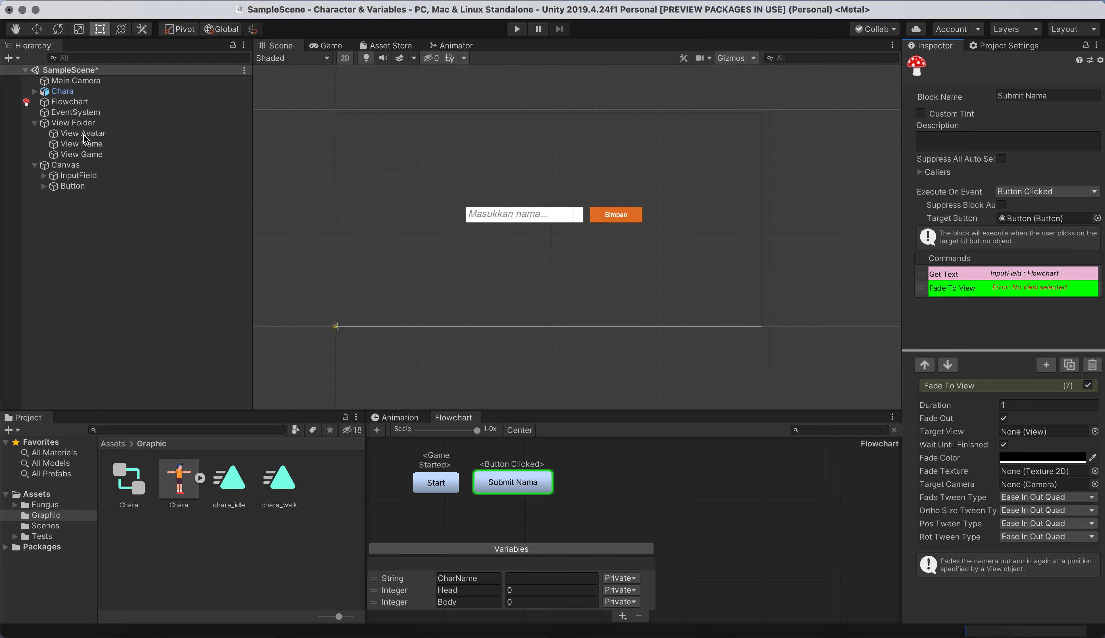
{"action": "left_click_drag", "start_coordinate": [82, 134], "coordinate": [1023, 432]}
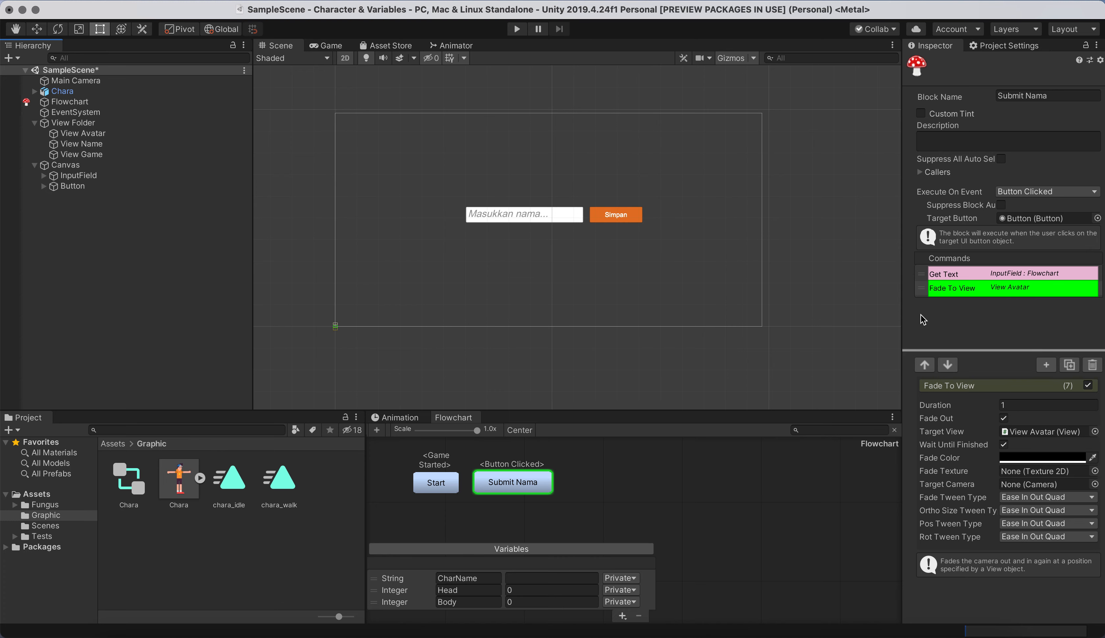
Add a Say command after Fade To View with the story text "Hello, {$CharName}"
{"action": "left_click", "coordinate": [1047, 365]}
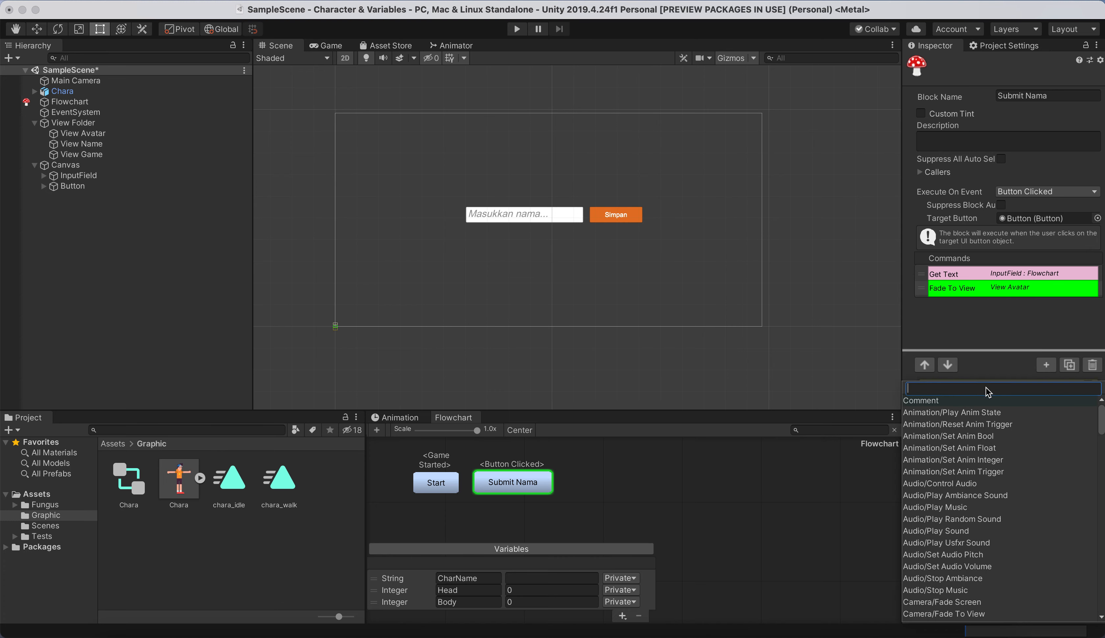
{"action": "type", "text": "say"}
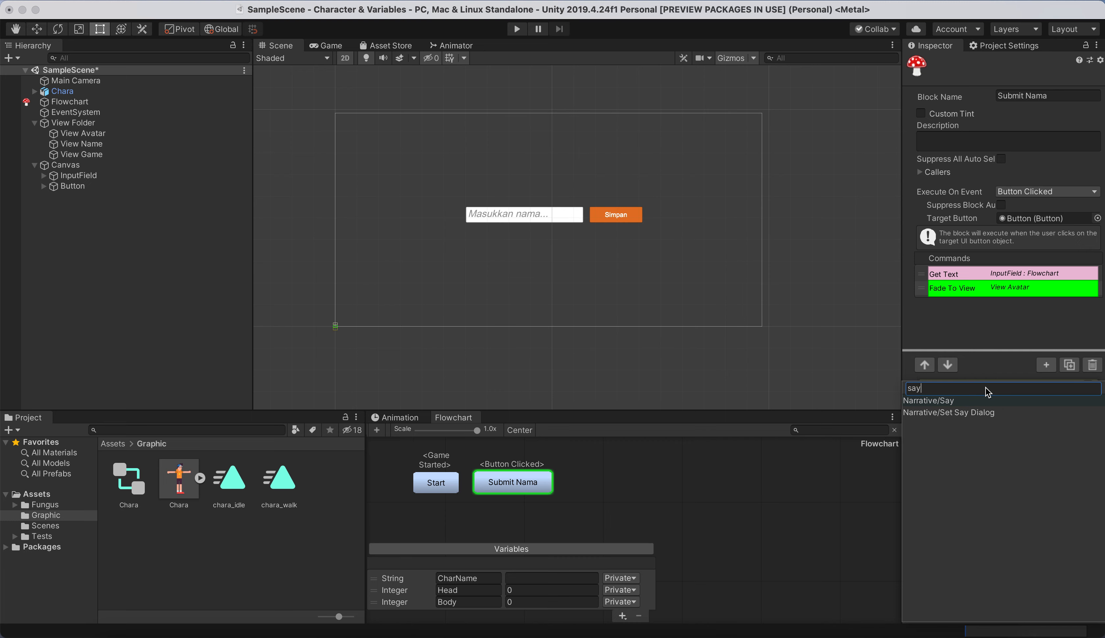
{"action": "left_click", "coordinate": [961, 402]}
{"action": "left_click", "coordinate": [999, 303]}
{"action": "left_click", "coordinate": [997, 459]}
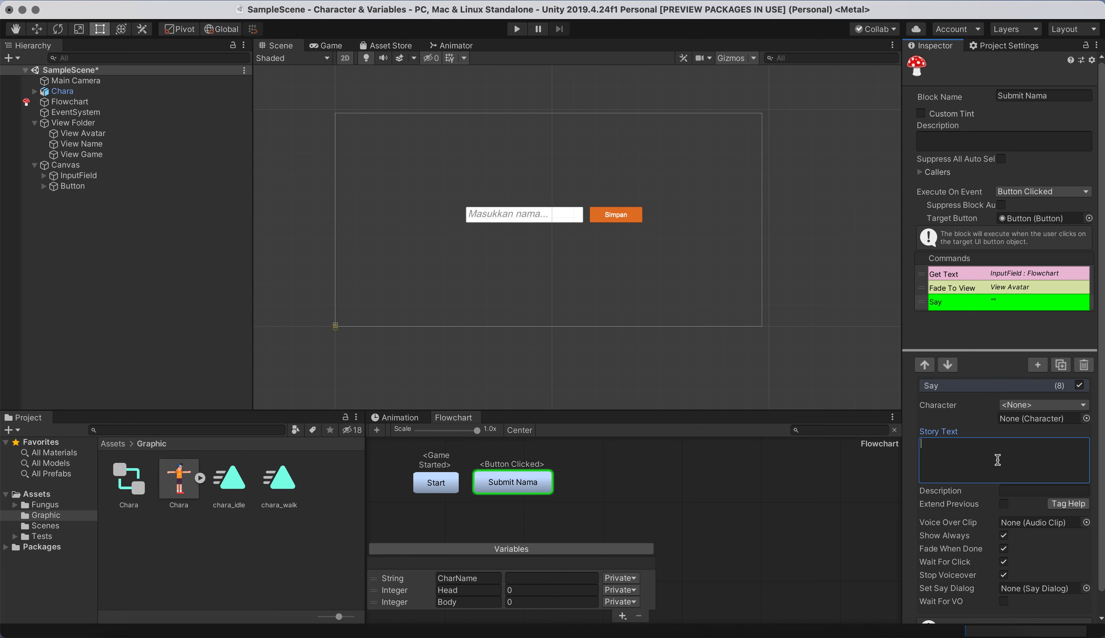
{"action": "type", "text": "He"}
{"action": "type", "text": "llo"}
{"action": "type", "text": ", {"}
{"action": "type", "text": "$"}
{"action": "type", "text": "rna"}
{"action": "type", "text": "Name"}
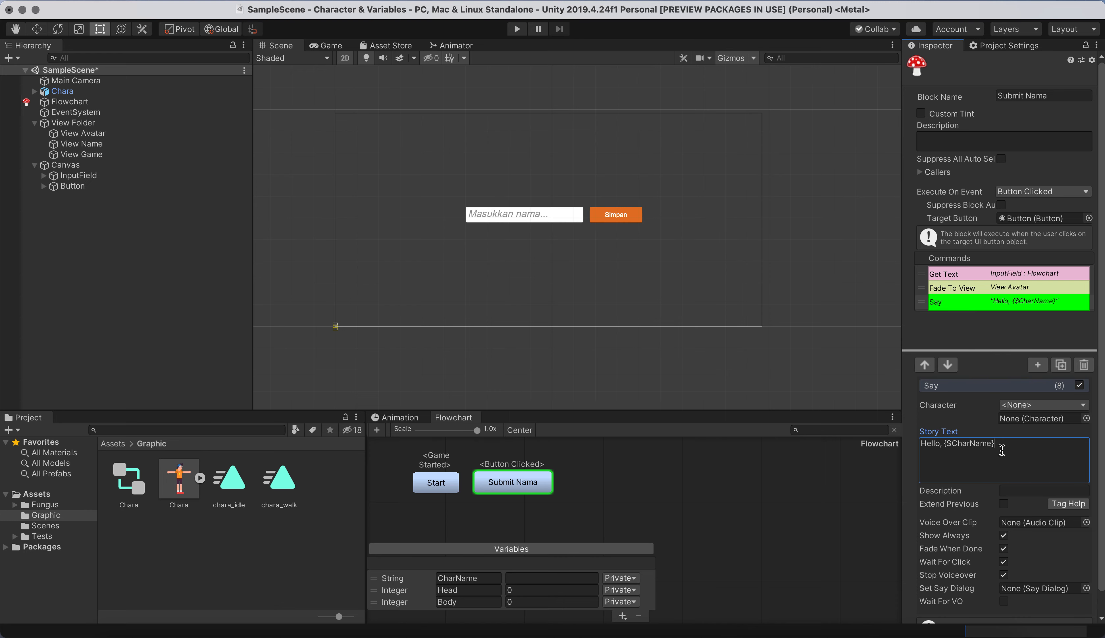
Play the scene, submit a character name with "Simpan" to test the avatar view and personalized greeting, and stop the game
{"action": "left_click", "coordinate": [517, 29]}
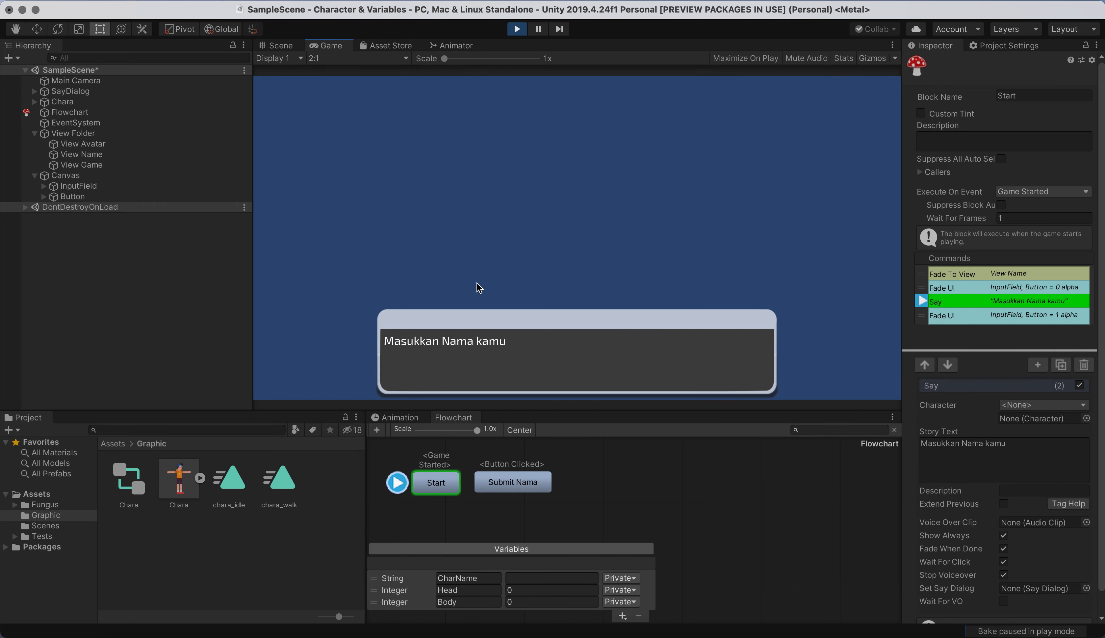
{"action": "left_click", "coordinate": [481, 290]}
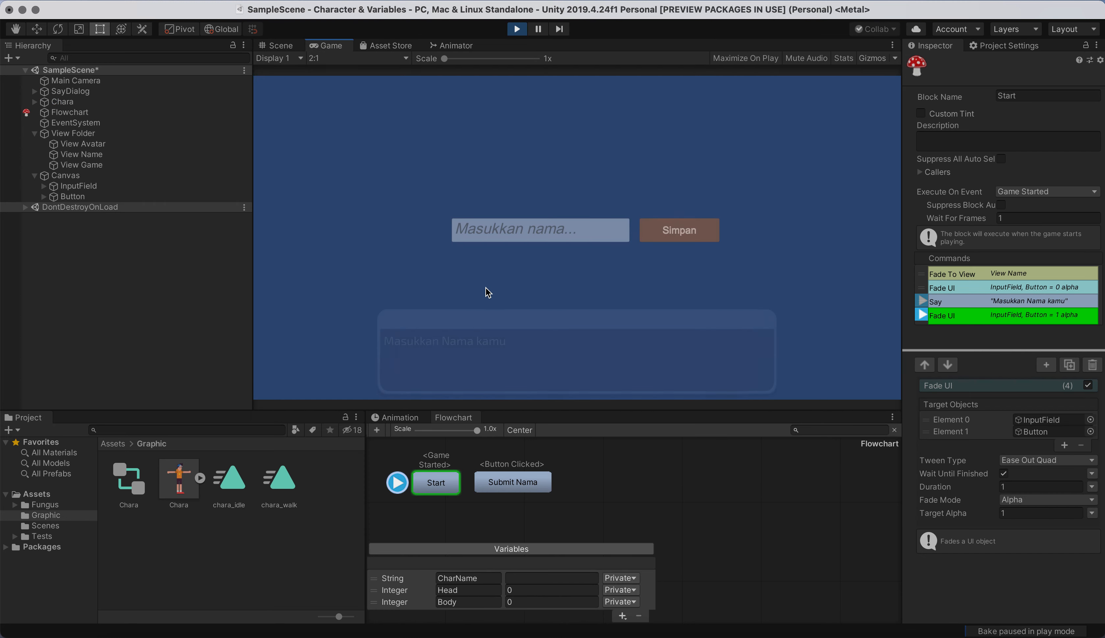
{"action": "left_click", "coordinate": [502, 230]}
{"action": "type", "text": "Darma"}
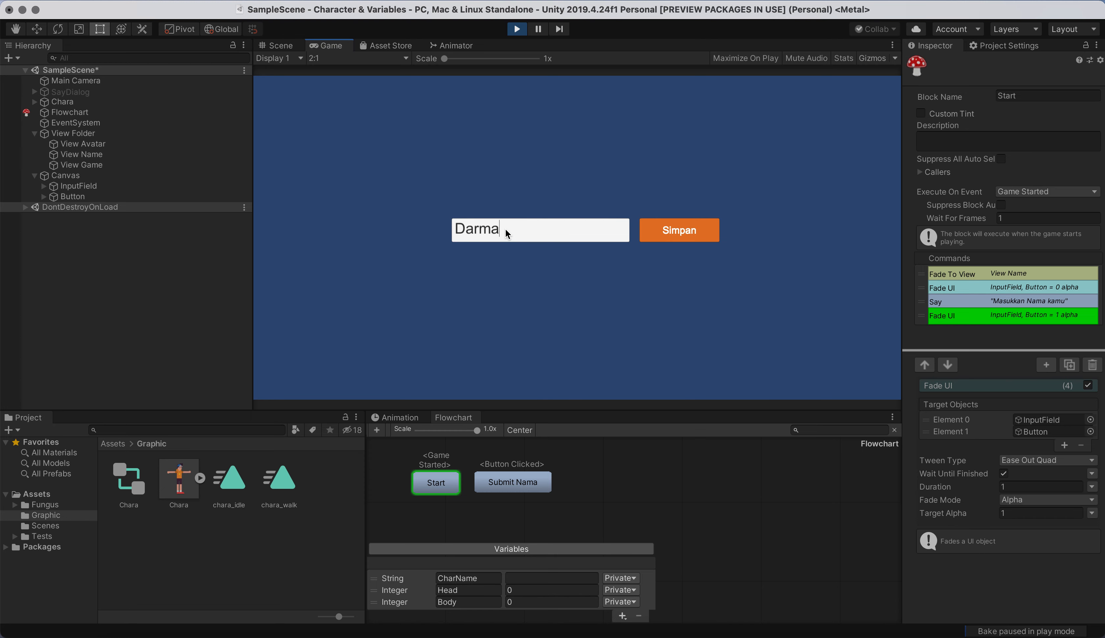
{"action": "left_click", "coordinate": [673, 233]}
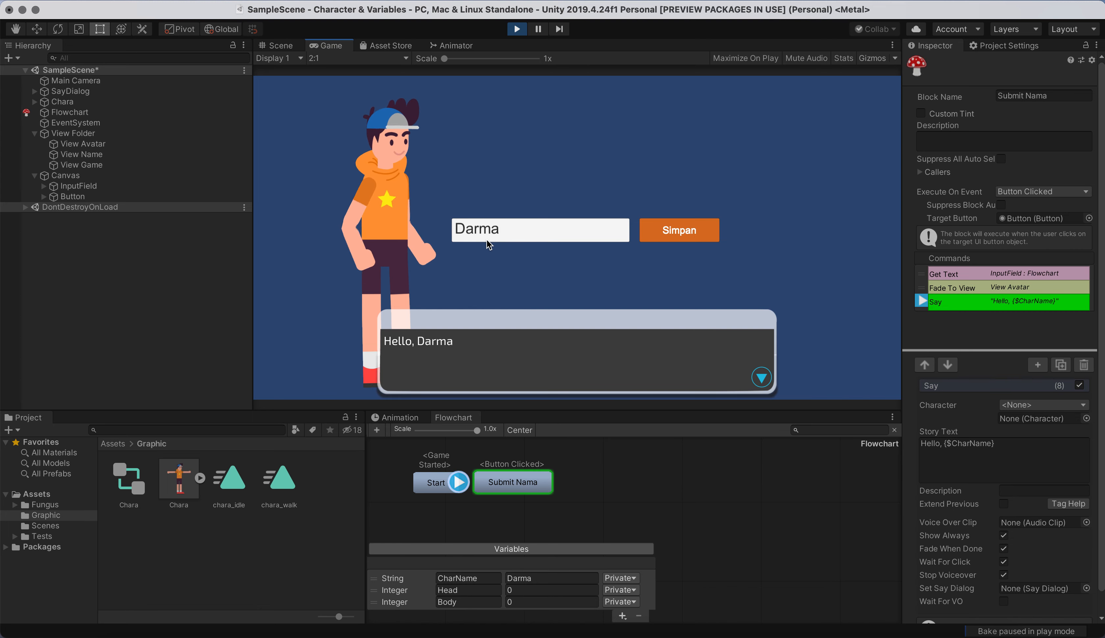
{"action": "left_click", "coordinate": [516, 30]}
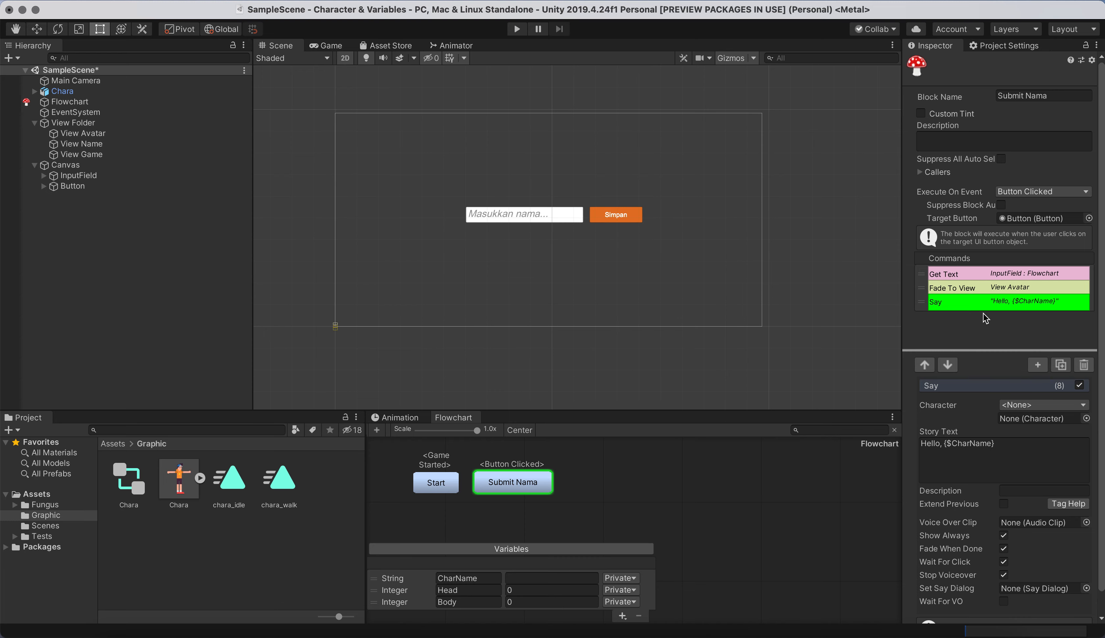
Add a Fade UI command to the Submit Nama block and place it between Fade To View and Say
{"action": "left_click", "coordinate": [989, 305]}
{"action": "left_click", "coordinate": [995, 289]}
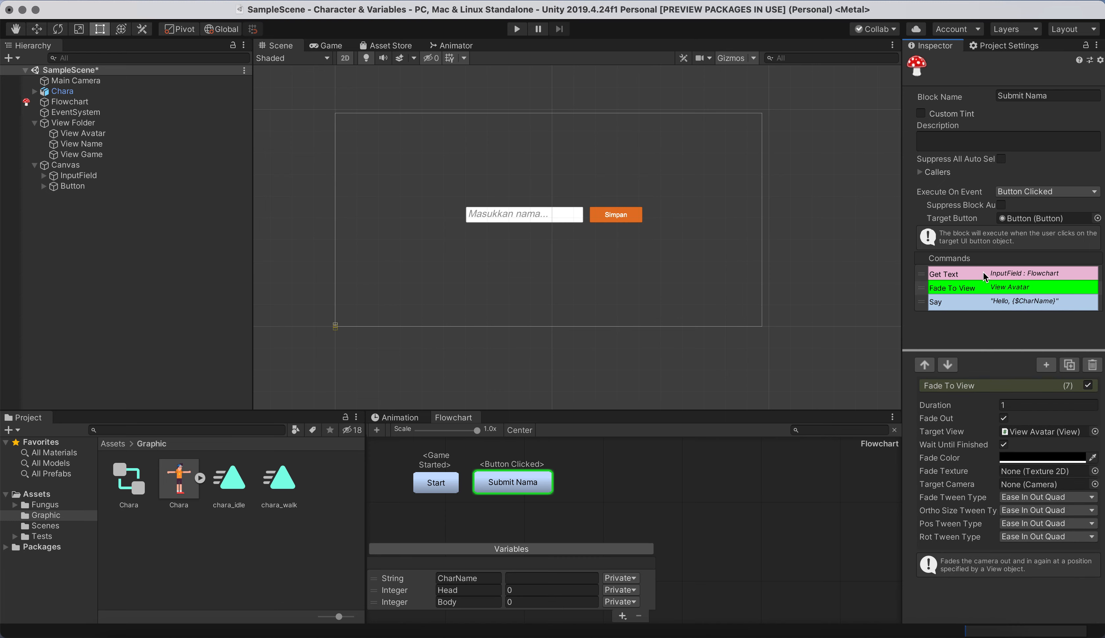
{"action": "left_click", "coordinate": [982, 274]}
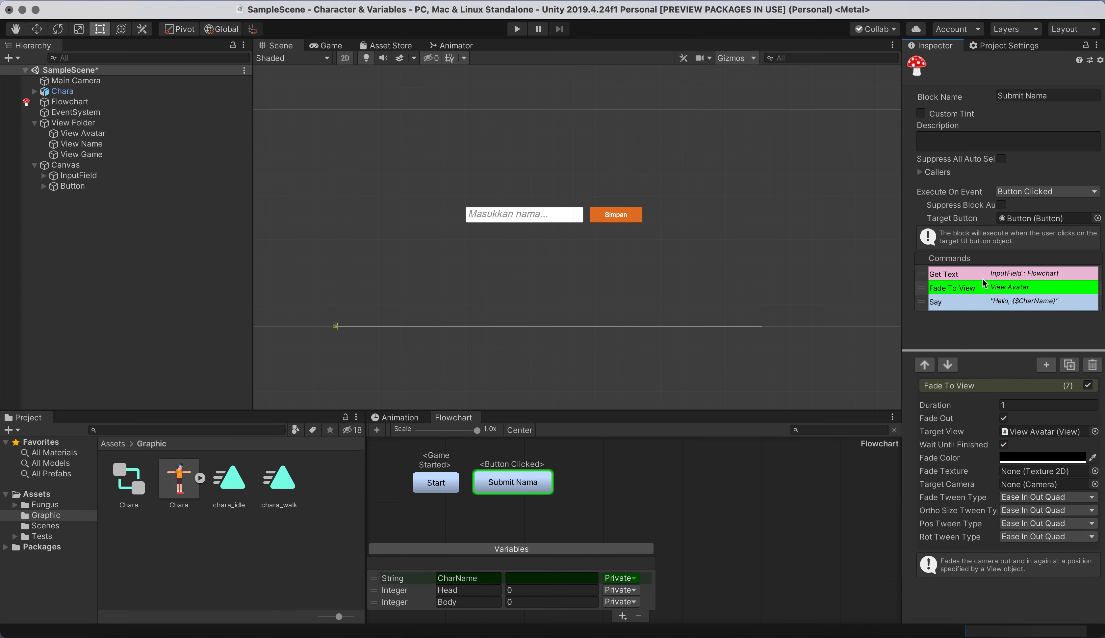
{"action": "left_click", "coordinate": [969, 291]}
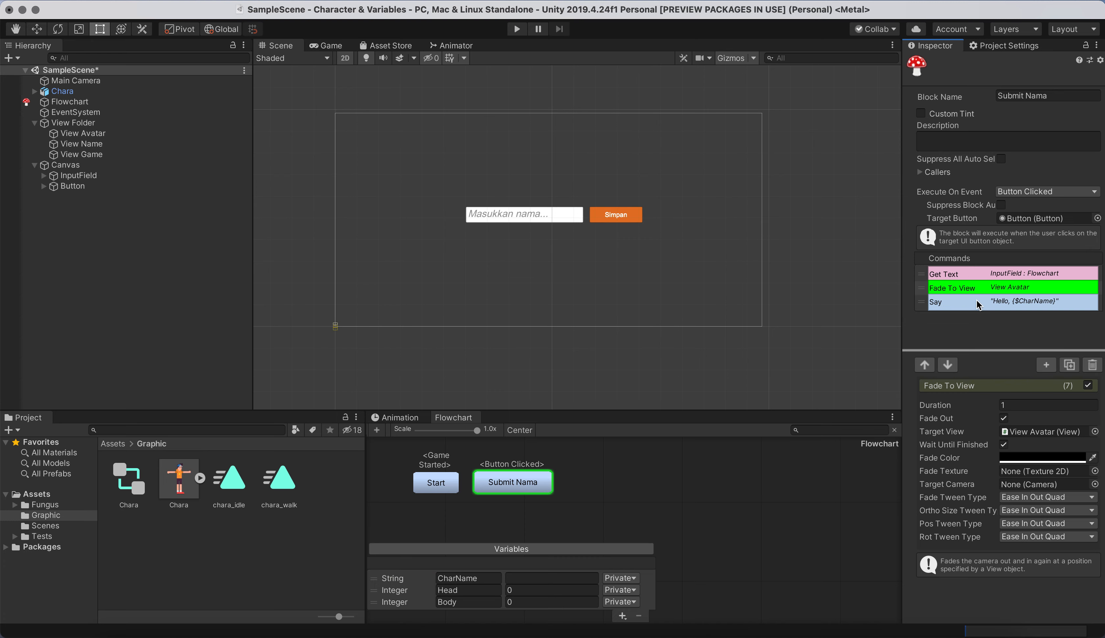
{"action": "left_click", "coordinate": [1046, 364]}
{"action": "type", "text": "fade"}
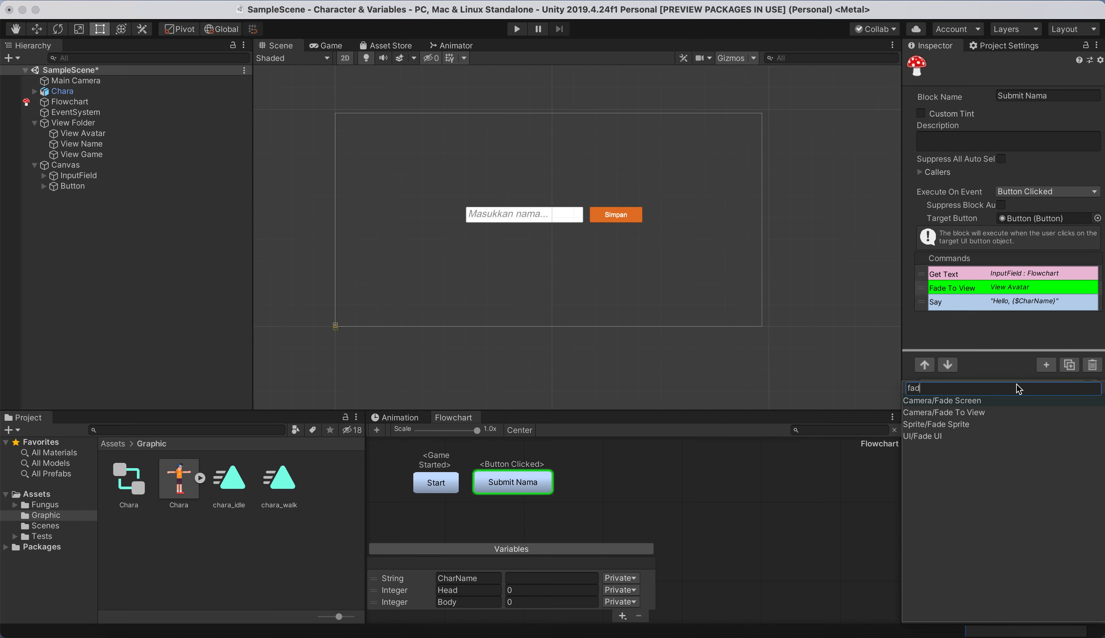
{"action": "left_click", "coordinate": [951, 436]}
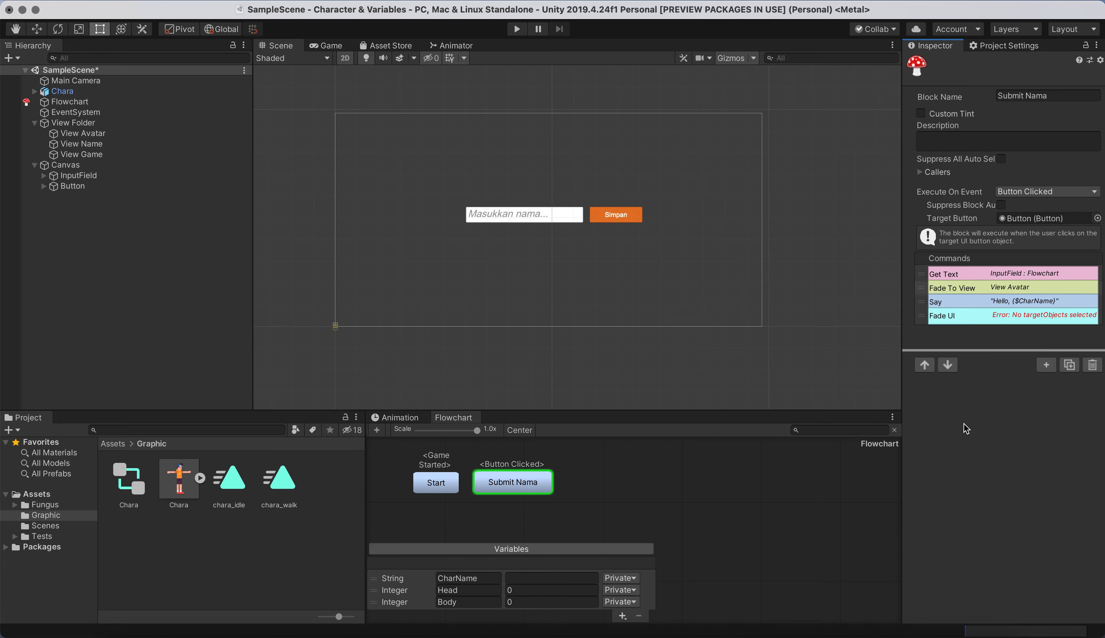
{"action": "left_click", "coordinate": [972, 317]}
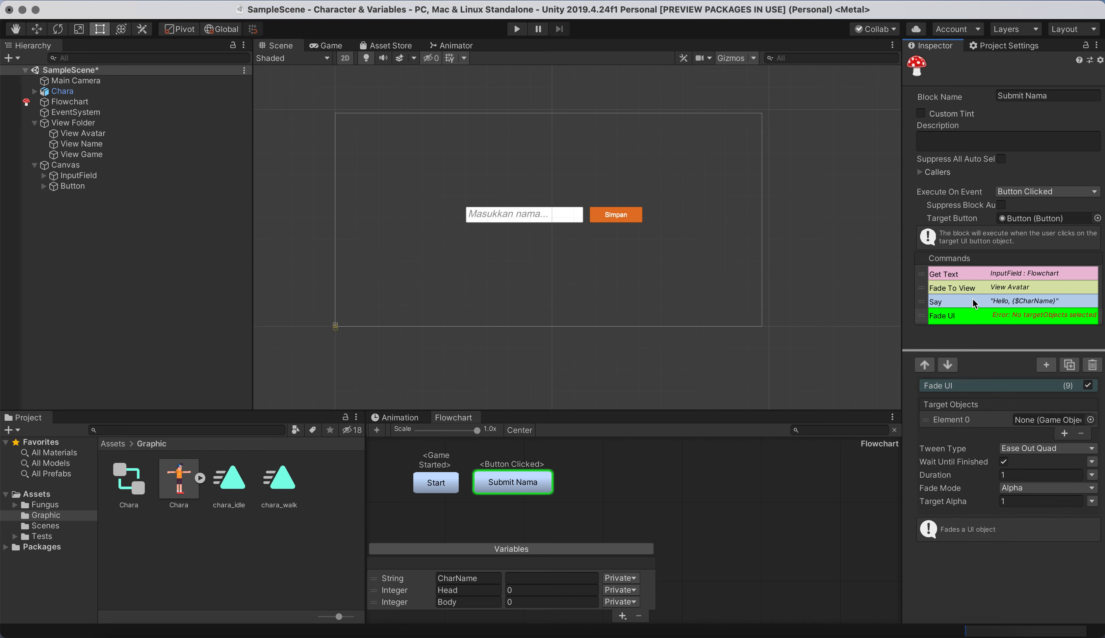
{"action": "left_click_drag", "start_coordinate": [947, 313], "coordinate": [952, 300]}
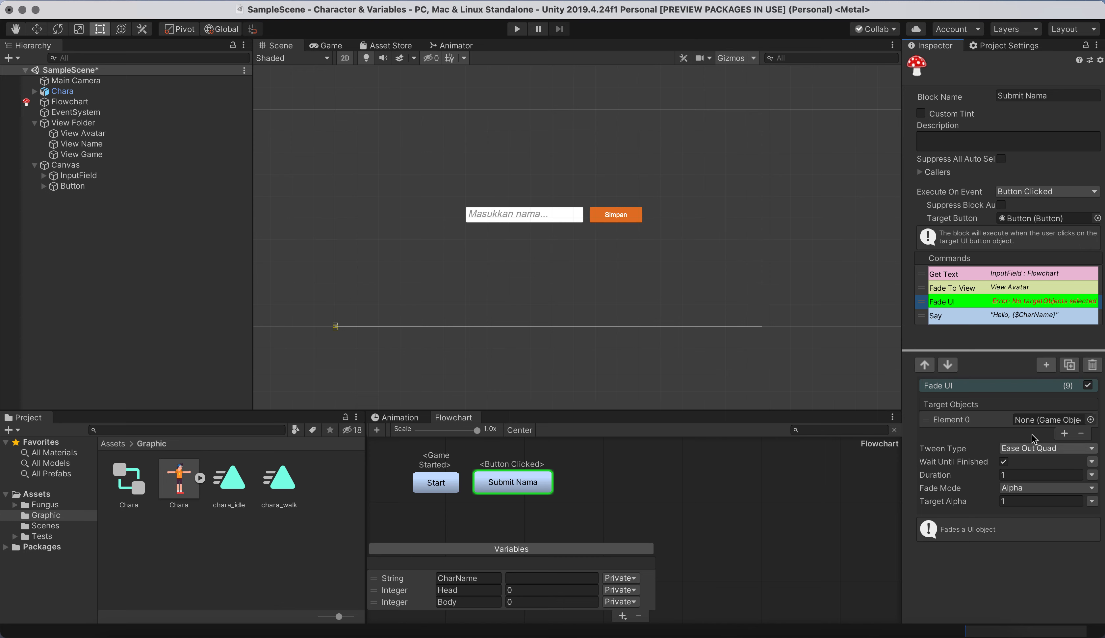
Target InputField and Button with the new Fade UI command, and set its duration and target alpha to 0
{"action": "left_click", "coordinate": [1064, 433]}
{"action": "left_click_drag", "start_coordinate": [75, 175], "coordinate": [1031, 419]}
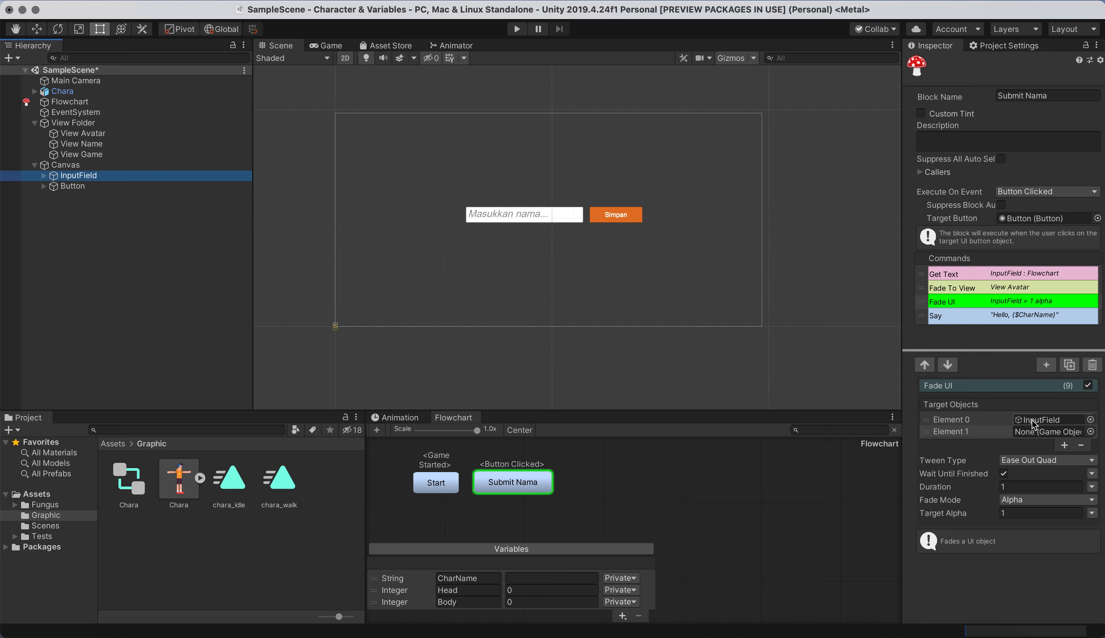
{"action": "left_click_drag", "start_coordinate": [72, 186], "coordinate": [1026, 435]}
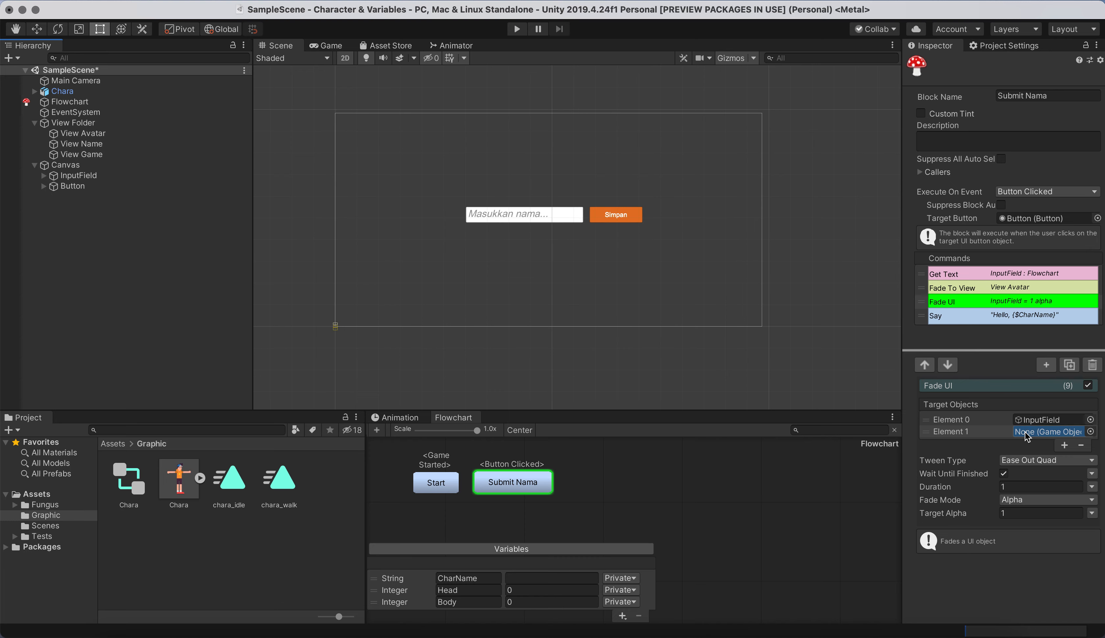
{"action": "left_click", "coordinate": [1017, 486]}
{"action": "type", "text": "0"}
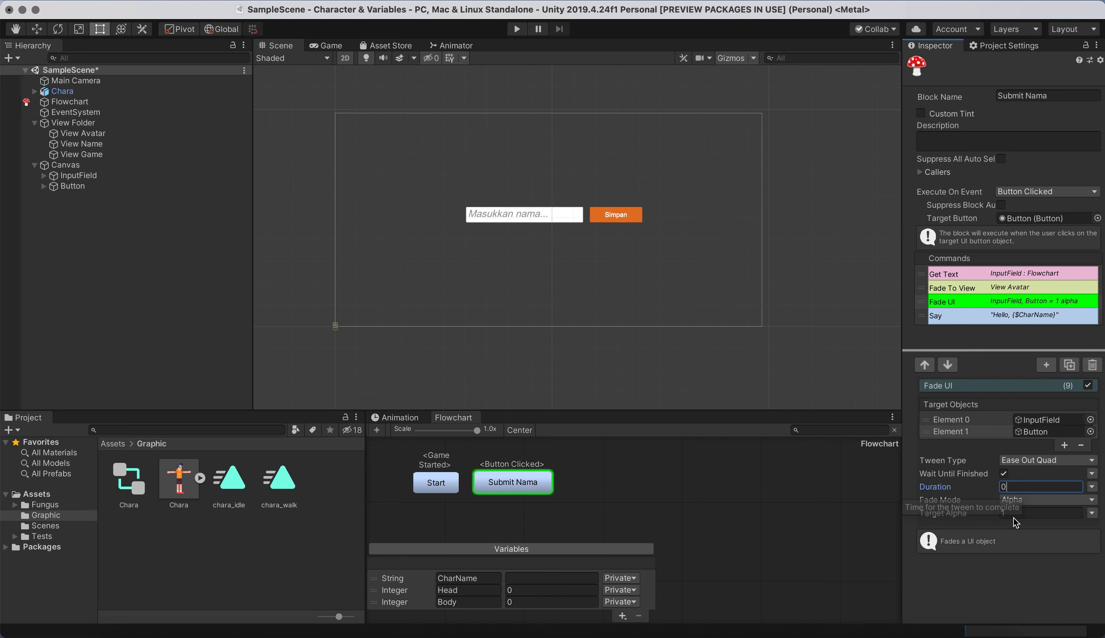
{"action": "left_click", "coordinate": [1013, 514]}
{"action": "type", "text": "0"}
{"action": "left_click", "coordinate": [986, 584]}
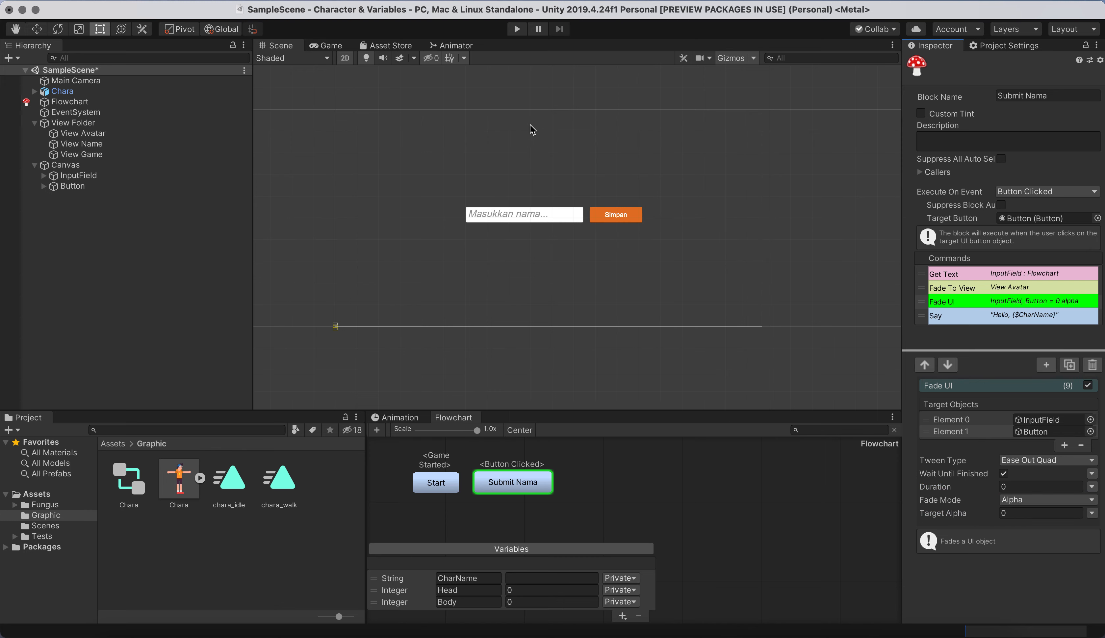
Play the scene, advance past the name prompt, and submit a character name with "Simpan"
{"action": "left_click", "coordinate": [517, 29]}
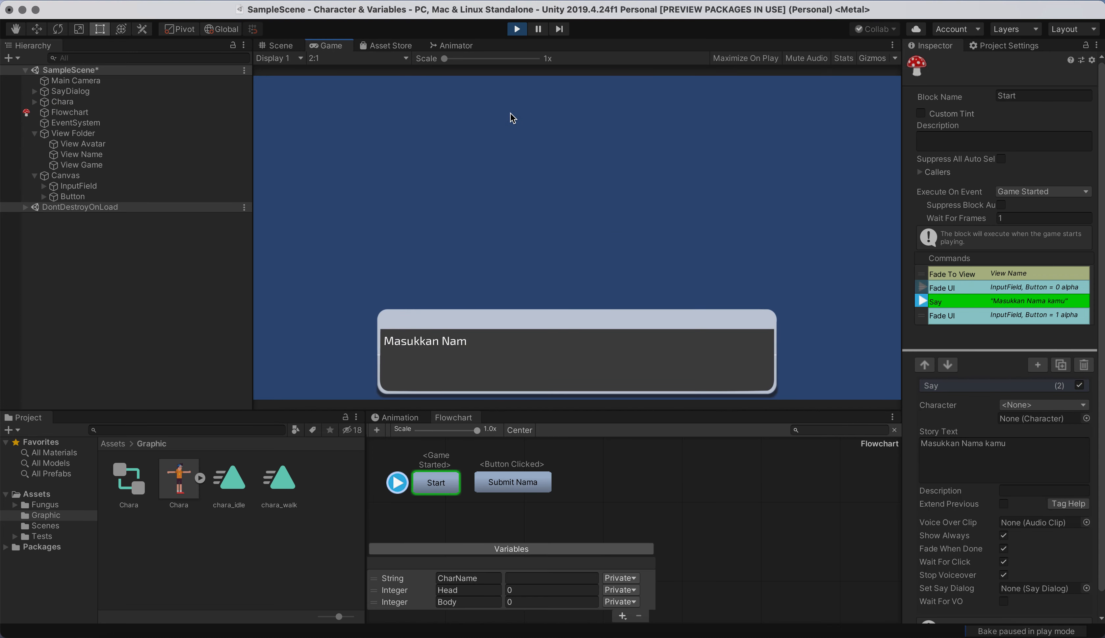
{"action": "left_click", "coordinate": [535, 359]}
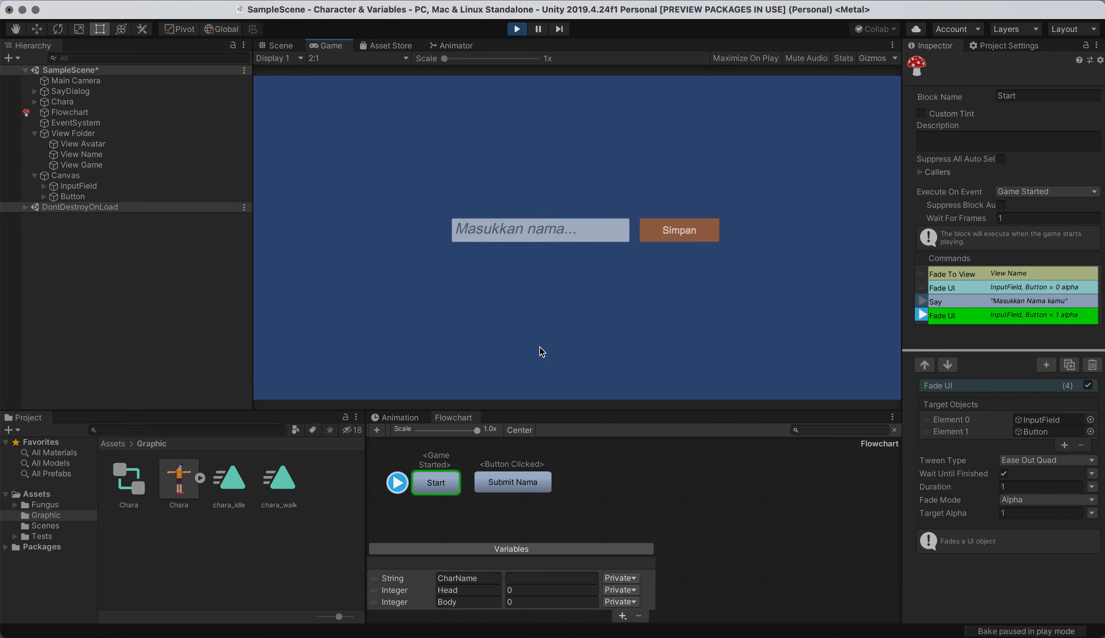
{"action": "type", "text": "Darma"}
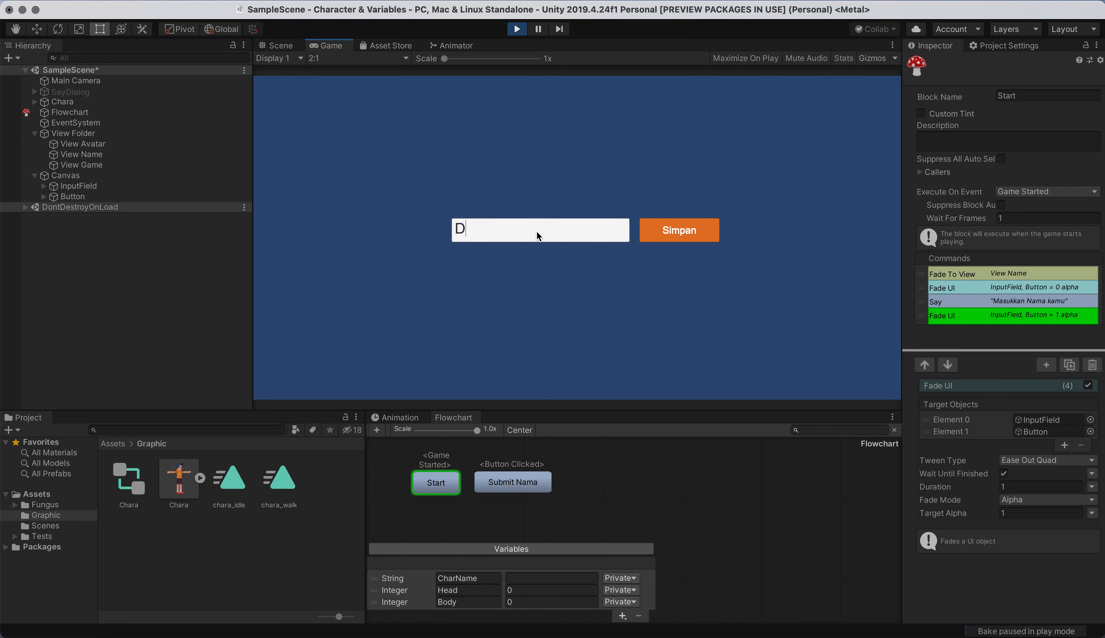
{"action": "key", "text": "BackSpace"}
{"action": "key", "text": "BackSpace"}
{"action": "key", "text": "BackSpace"}
{"action": "key", "text": "BackSpace"}
{"action": "key", "text": "BackSpace"}
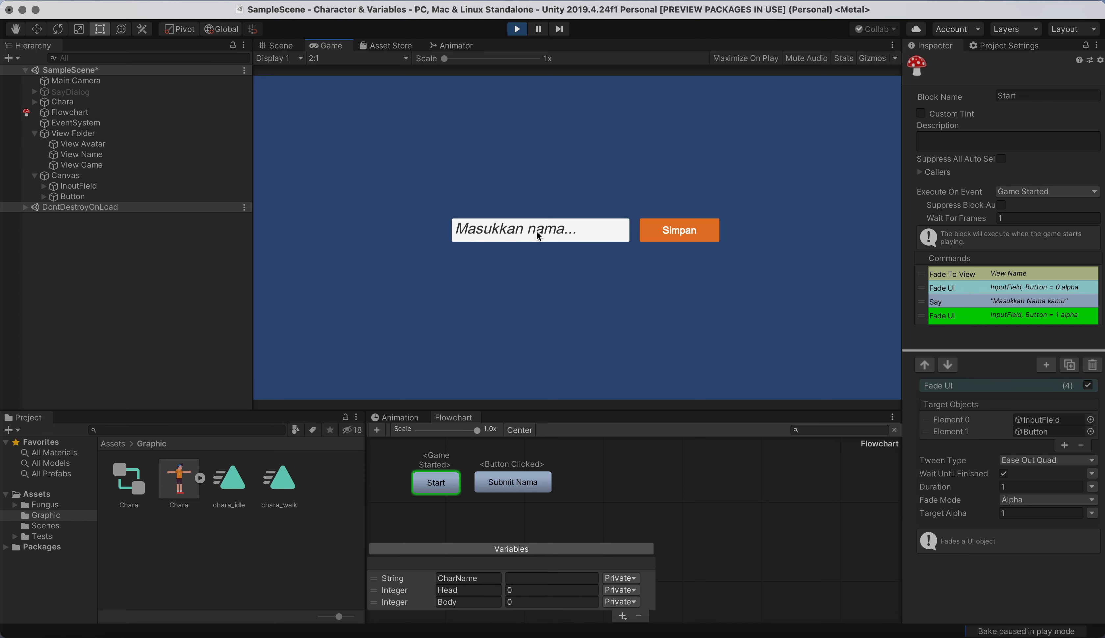
{"action": "type", "text": "John"}
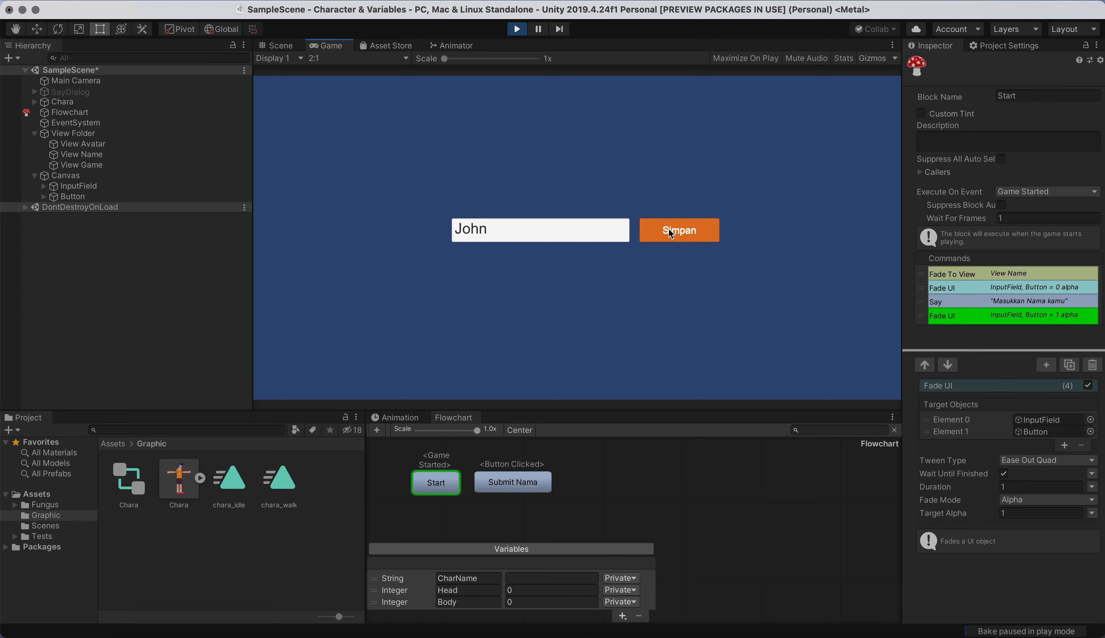
{"action": "left_click", "coordinate": [676, 229]}
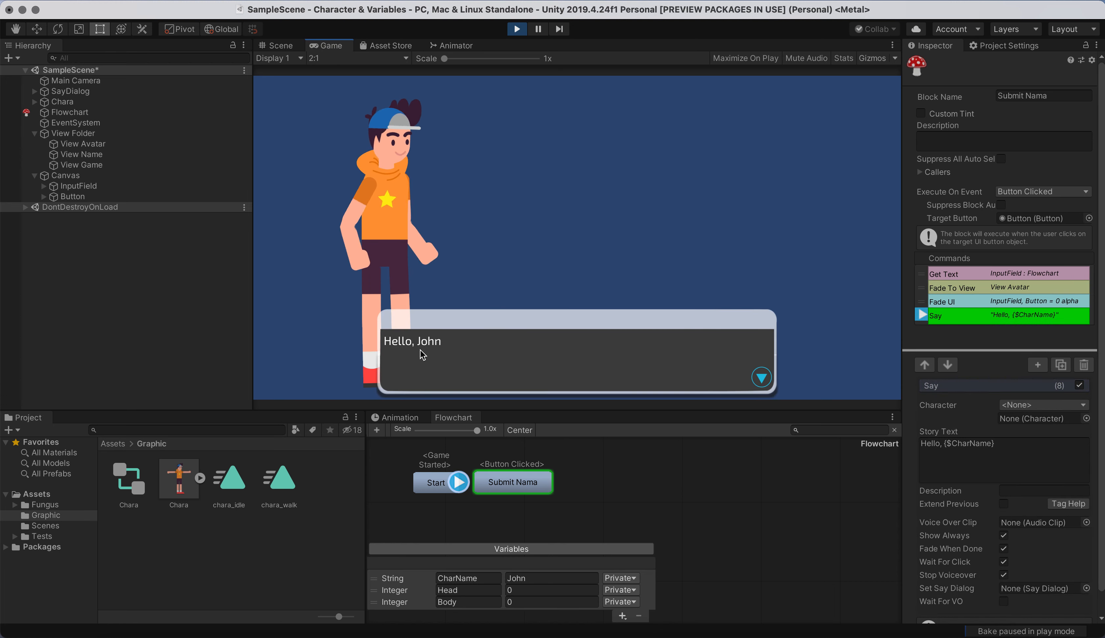
Dismiss the greeting, test whether the hidden "Simpan" button still responds, and stop the game
{"action": "left_click", "coordinate": [518, 229]}
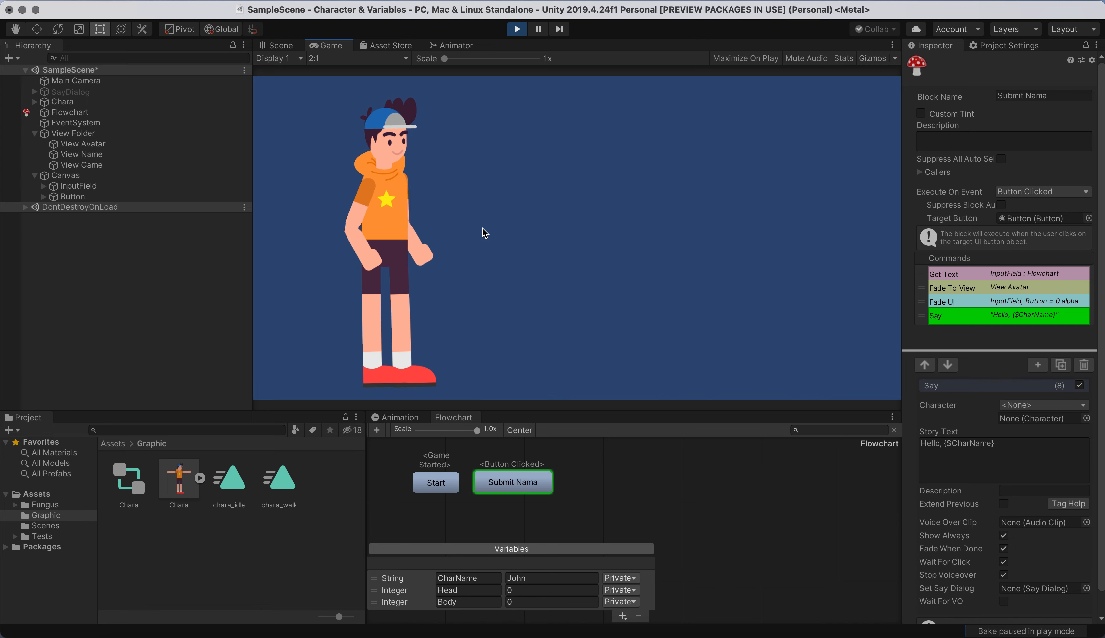
{"action": "left_click", "coordinate": [683, 231]}
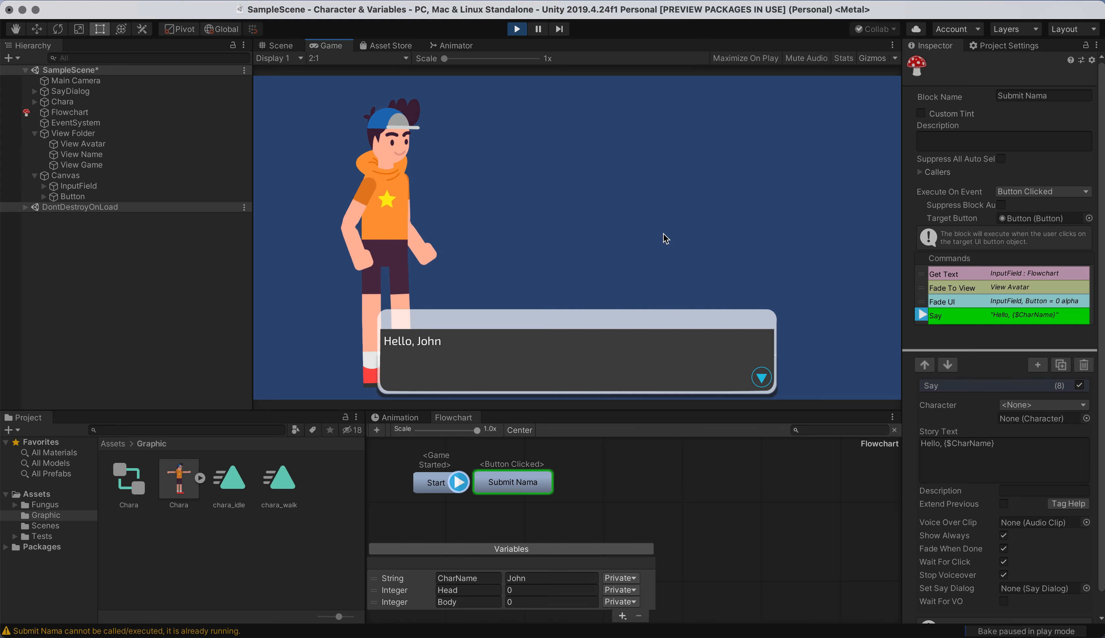
{"action": "left_click", "coordinate": [517, 29]}
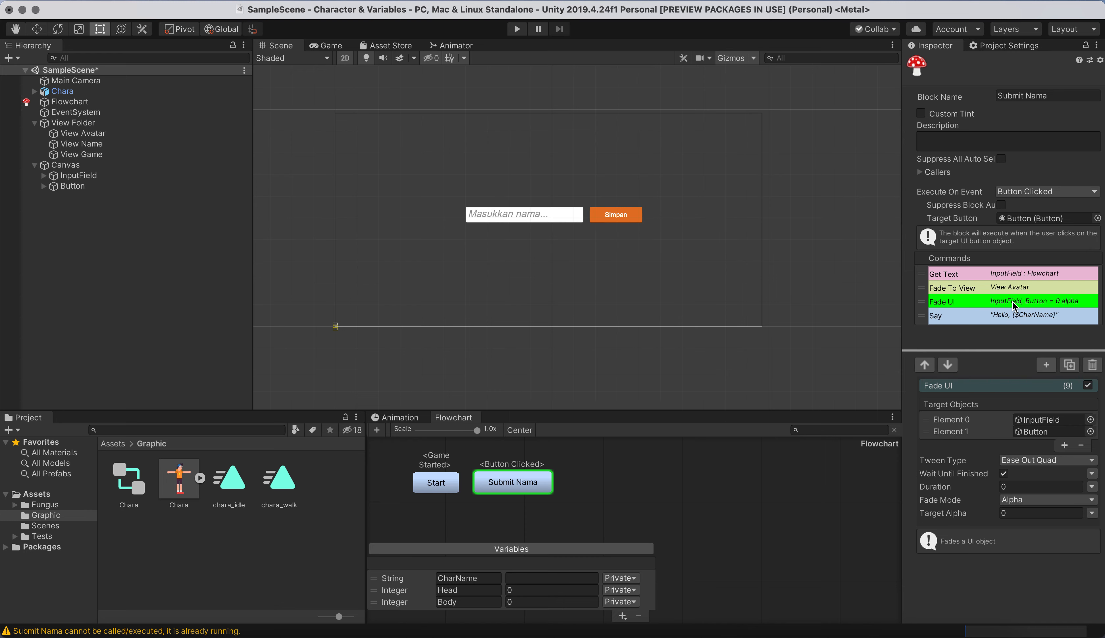
Add a Set Interactable command to Submit Nama and place it between Fade UI and Say
{"action": "left_click", "coordinate": [1047, 365]}
{"action": "type", "text": "s"}
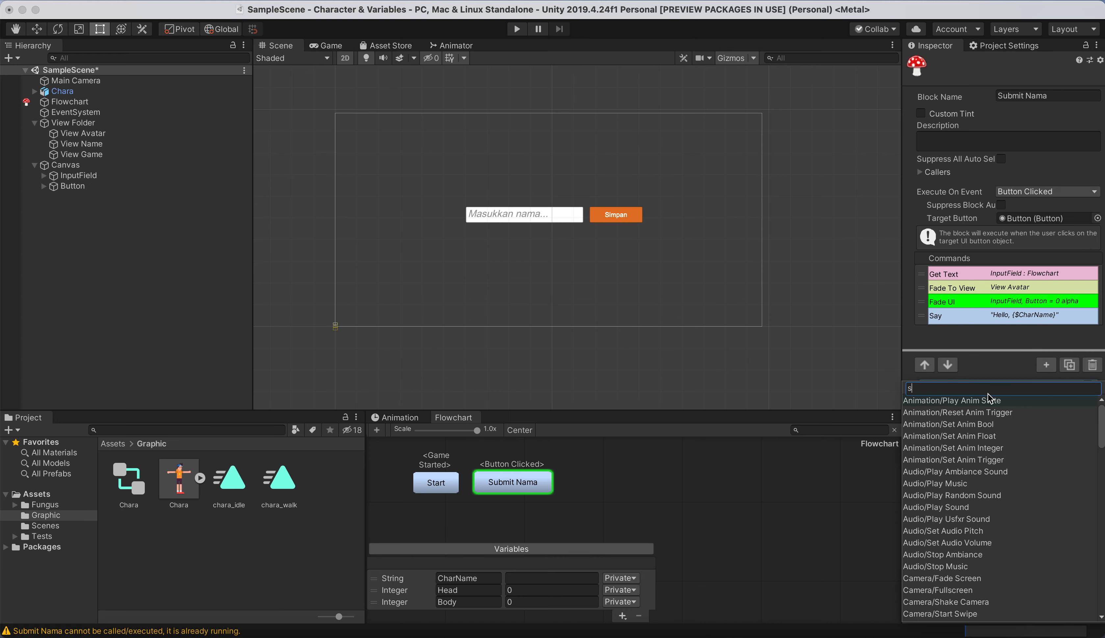
{"action": "type", "text": "et i"}
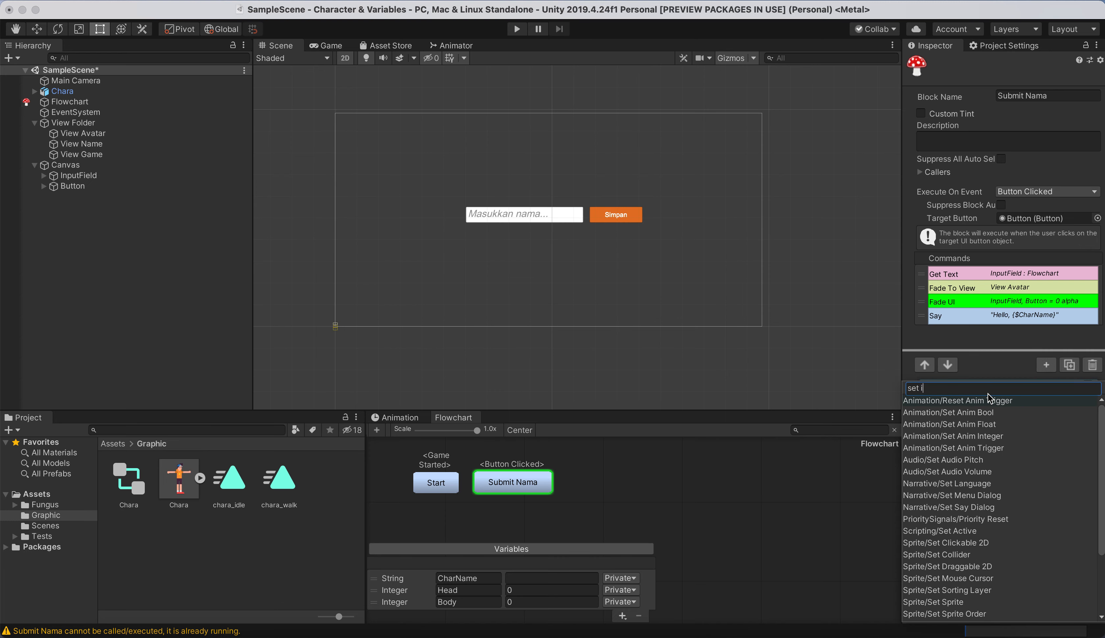
{"action": "type", "text": "nt"}
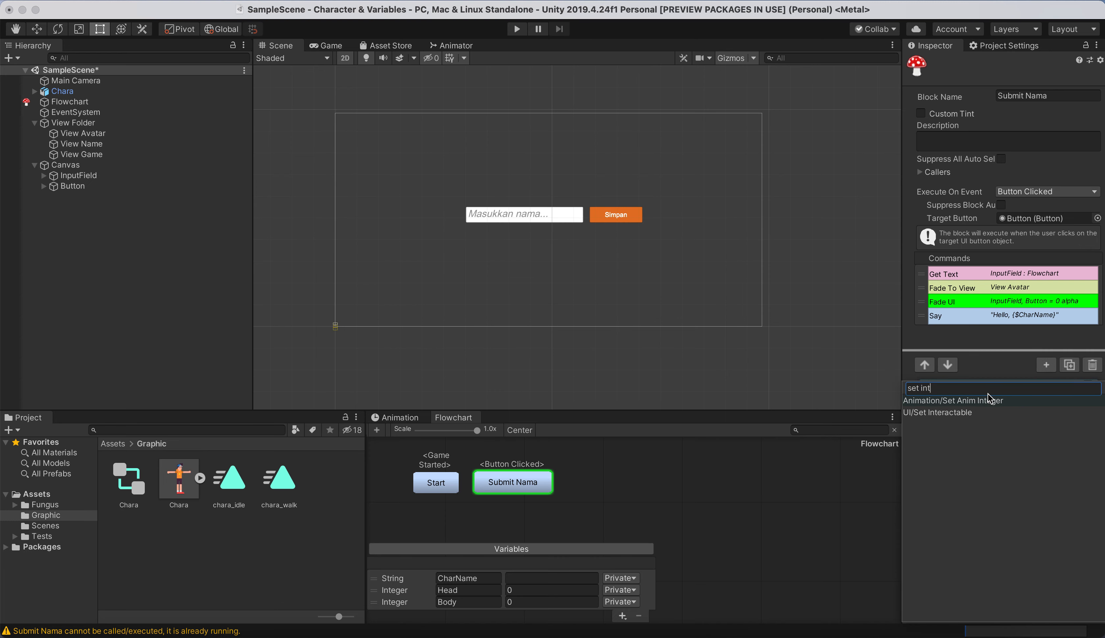
{"action": "left_click", "coordinate": [937, 412]}
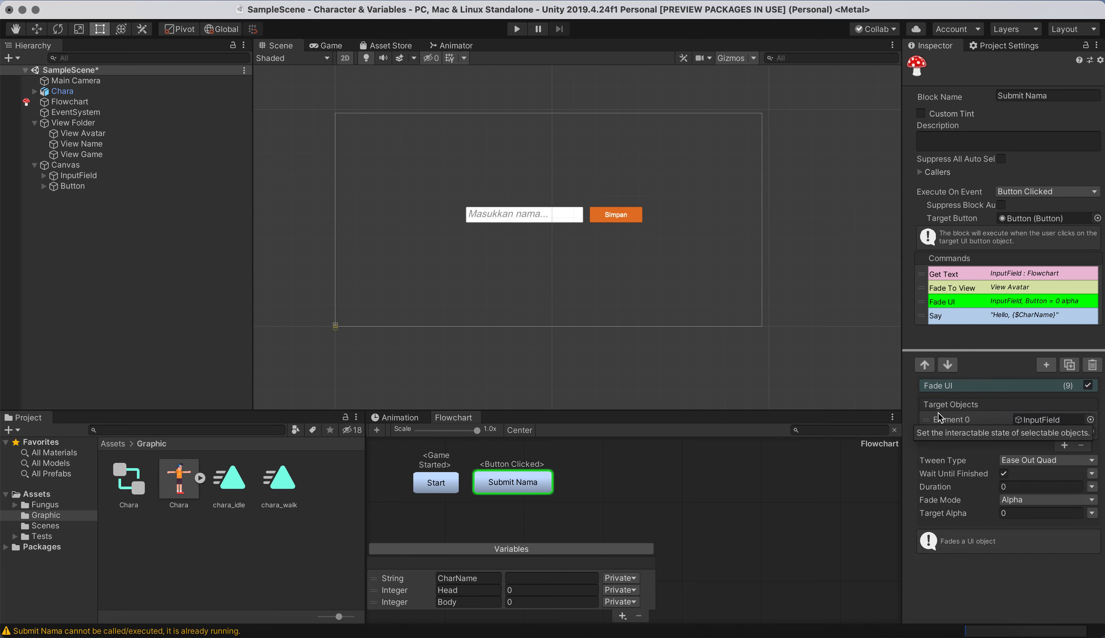
{"action": "mouse_move", "coordinate": [986, 329]}
{"action": "left_mouse_down"}
{"action": "mouse_move", "coordinate": [976, 332]}
{"action": "mouse_move", "coordinate": [977, 312]}
{"action": "left_mouse_up"}
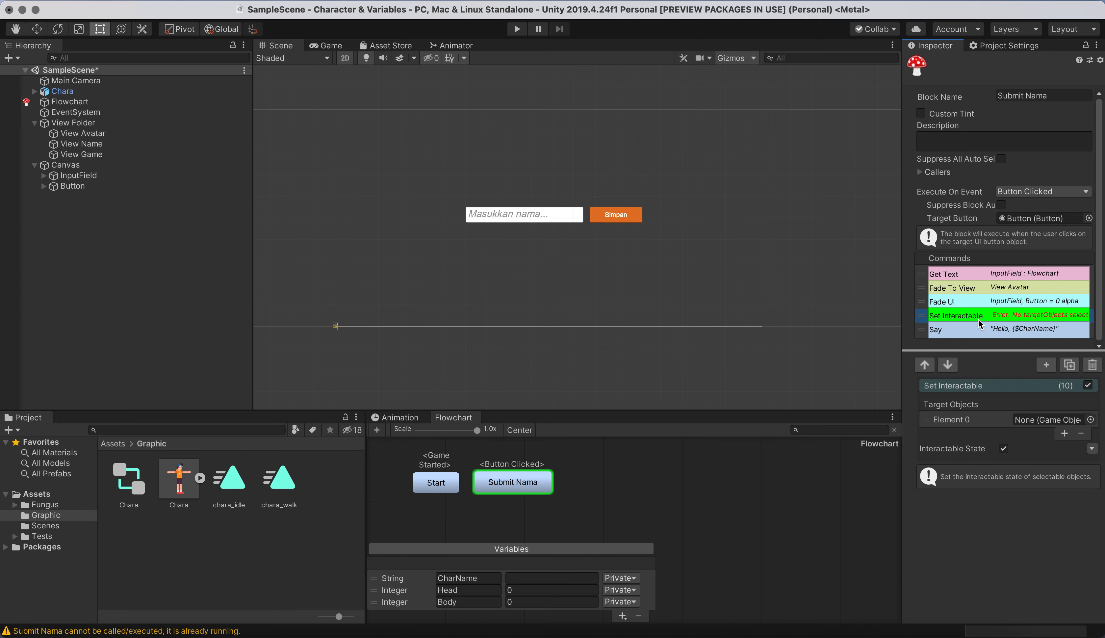
Target InputField and Button with the Set Interactable command and turn off its Interactable State
{"action": "left_click", "coordinate": [1064, 434]}
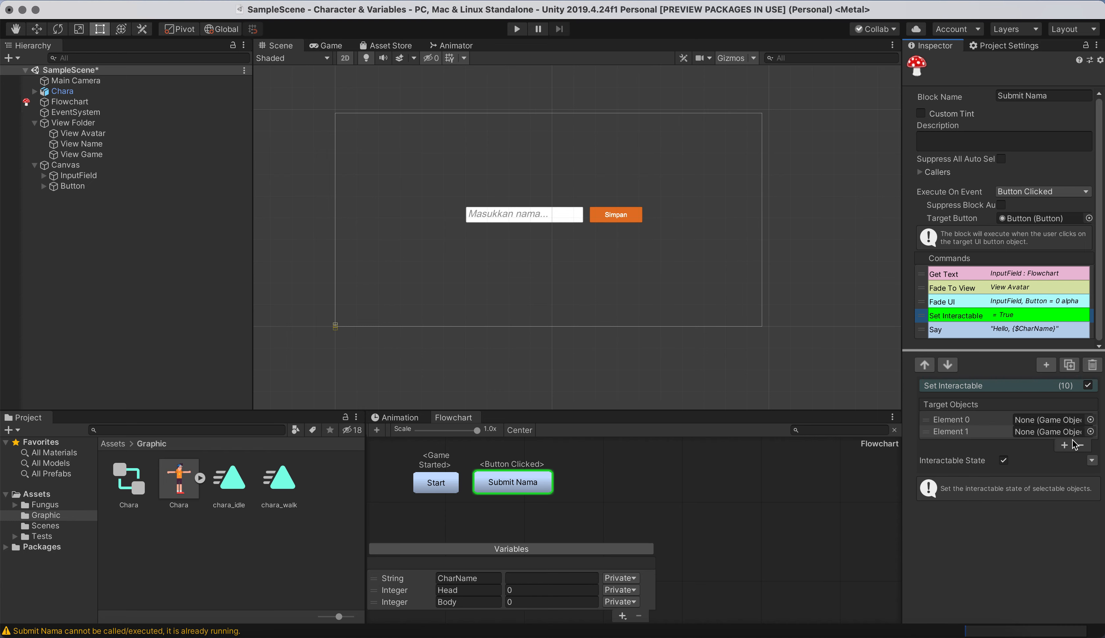
{"action": "left_click", "coordinate": [1090, 419]}
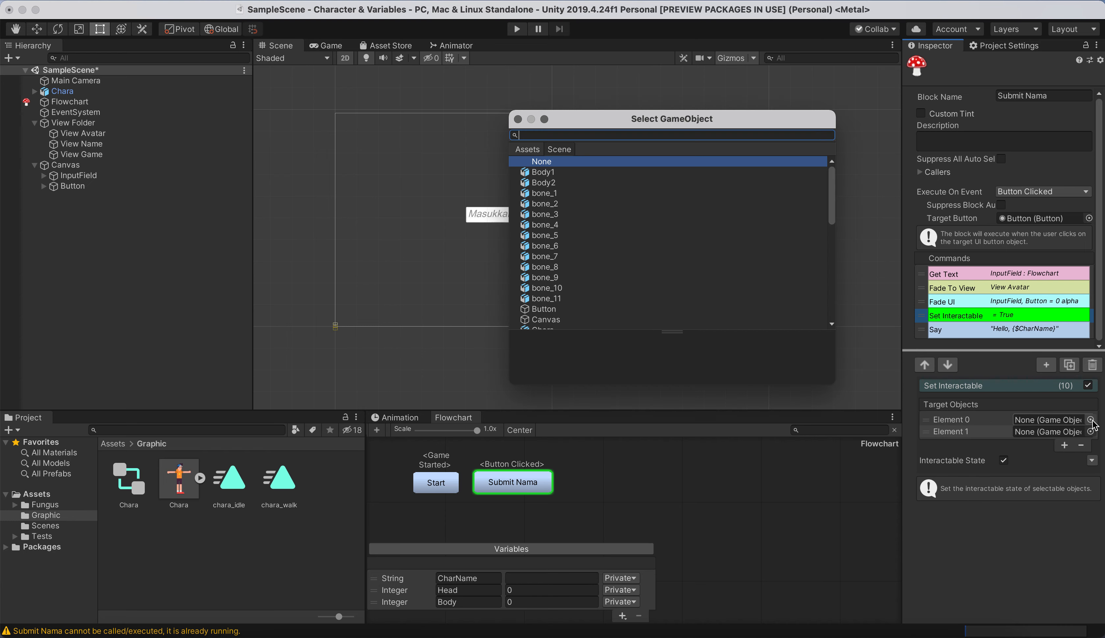
{"action": "left_click", "coordinate": [519, 120]}
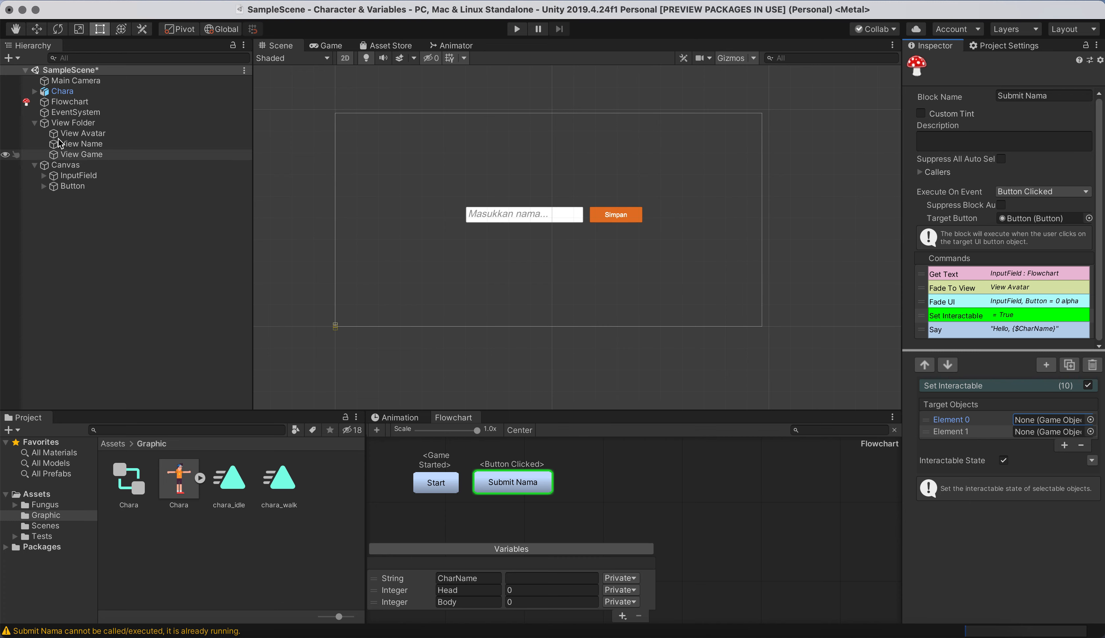
{"action": "left_click_drag", "start_coordinate": [73, 178], "coordinate": [1048, 419]}
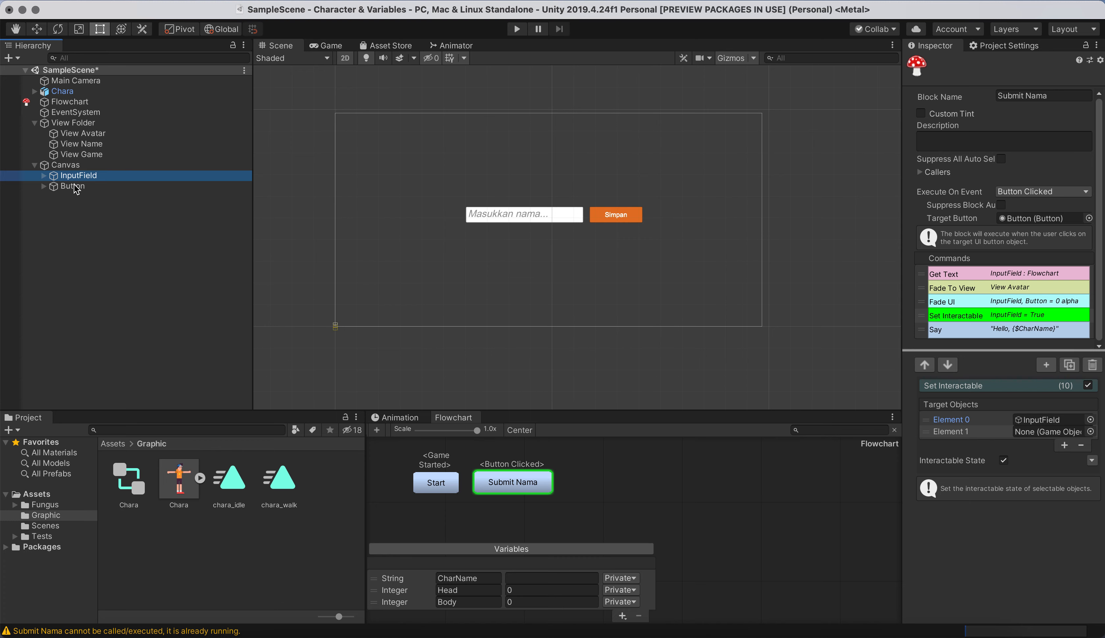
{"action": "left_click_drag", "start_coordinate": [73, 185], "coordinate": [1044, 432]}
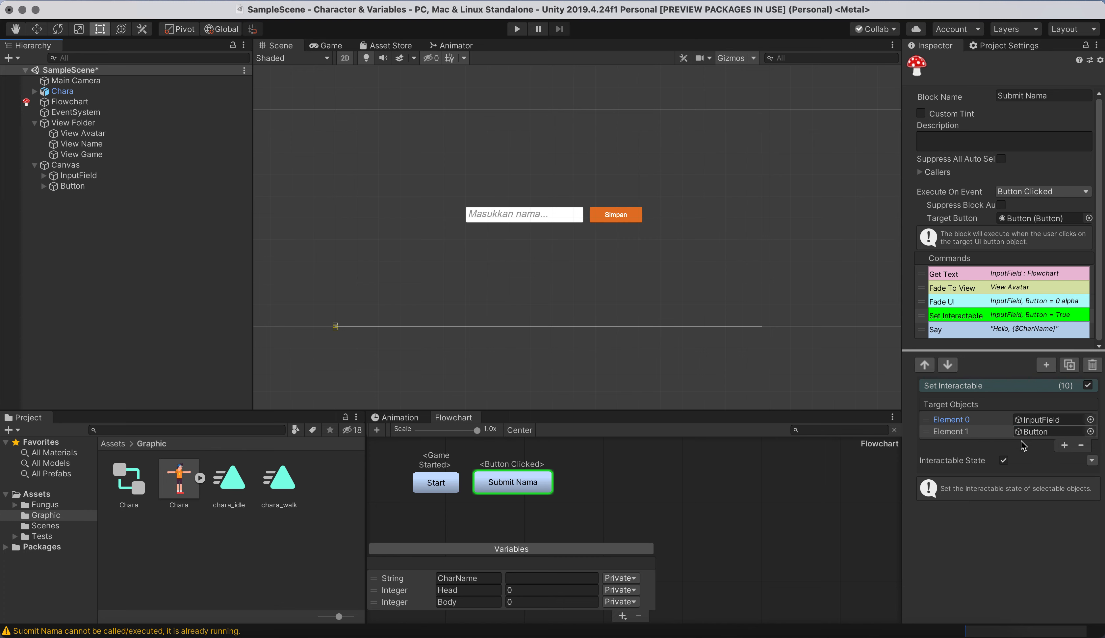
{"action": "left_click", "coordinate": [1004, 461]}
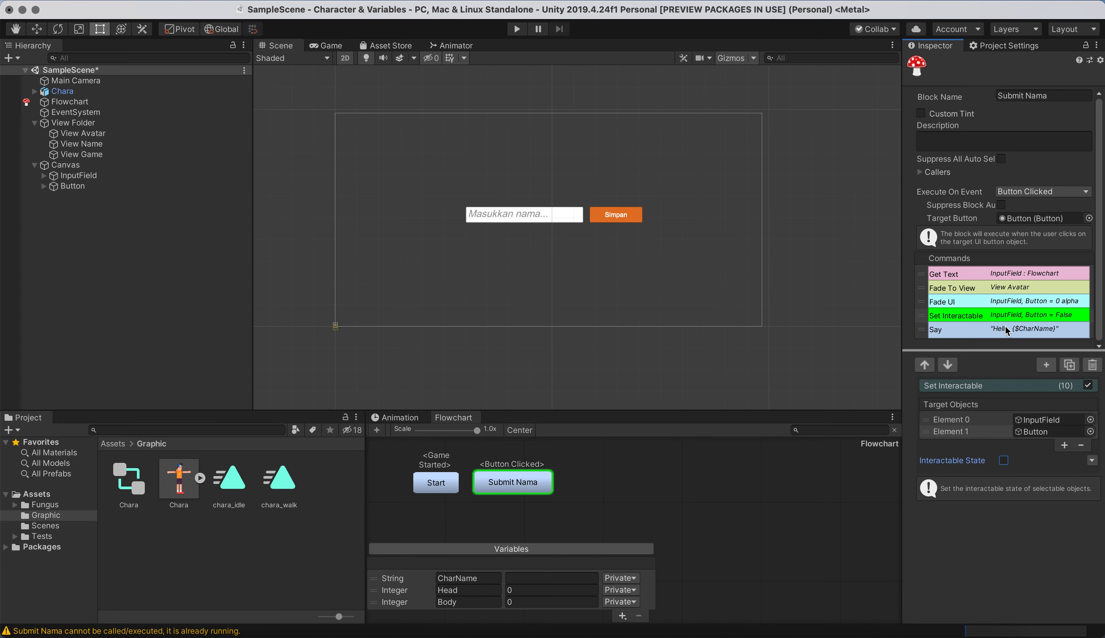
Turn off Wait Until Finished for Submit Nama's Fade UI, and move Fade UI and Set Interactable ahead of Fade To View
{"action": "left_click", "coordinate": [1002, 302]}
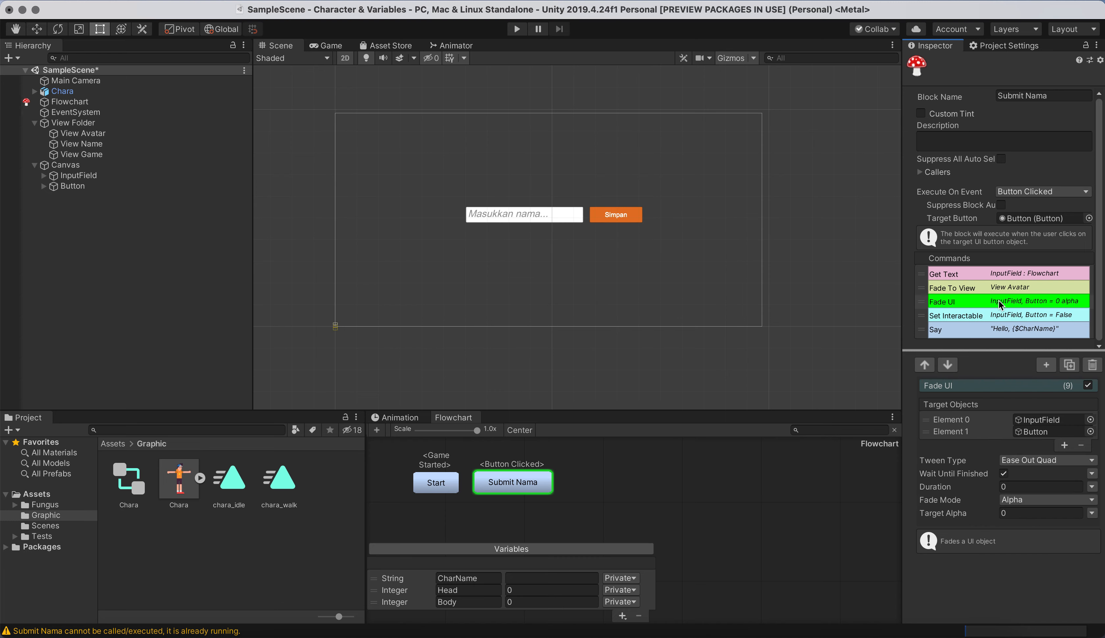
{"action": "left_click", "coordinate": [1003, 473]}
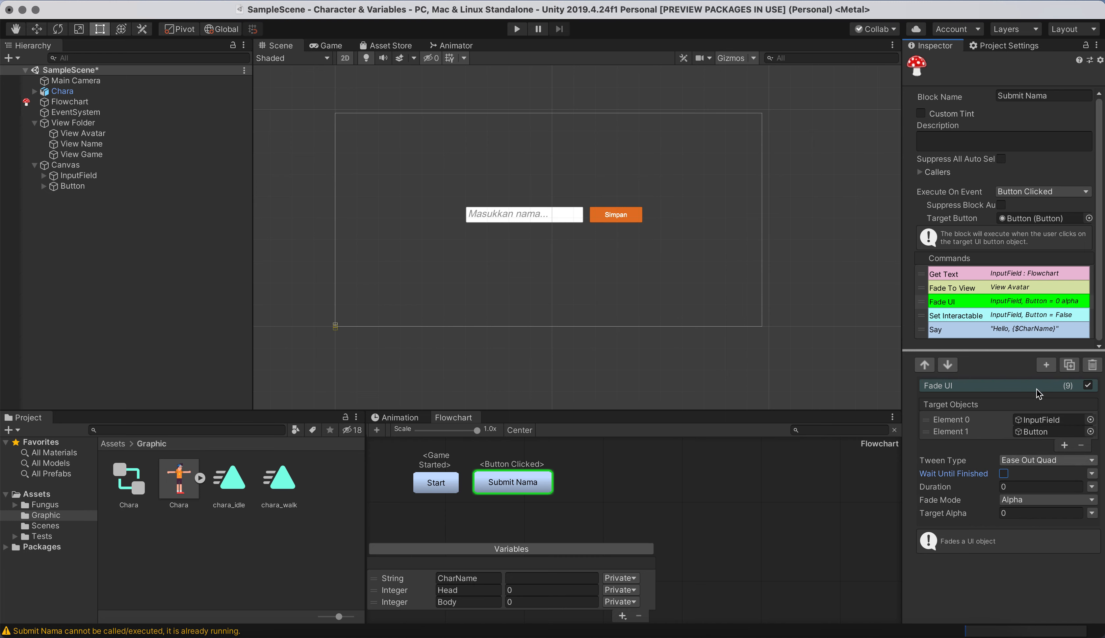
{"action": "left_click", "coordinate": [1013, 486]}
{"action": "mouse_move", "coordinate": [979, 305]}
{"action": "left_mouse_down"}
{"action": "mouse_move", "coordinate": [979, 285]}
{"action": "mouse_move", "coordinate": [969, 316]}
{"action": "mouse_move", "coordinate": [971, 299]}
{"action": "left_mouse_up"}
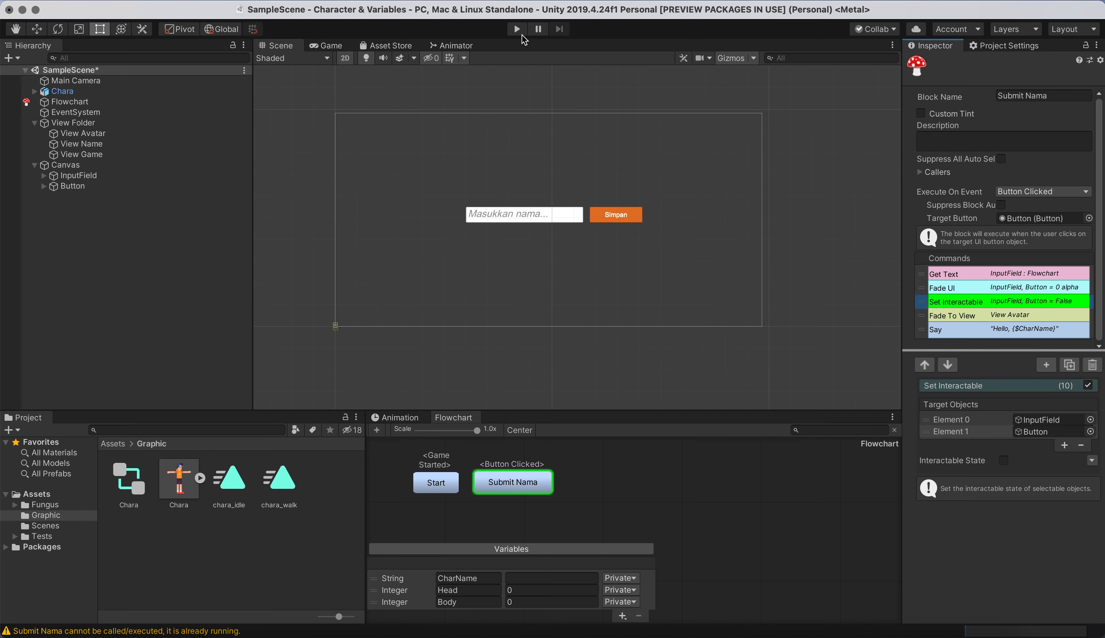
Play-test the name entry: dismiss the prompt, submit a sample name with "Simpan", dismiss the greeting over the hidden input field, and stop the game
{"action": "left_click", "coordinate": [520, 30]}
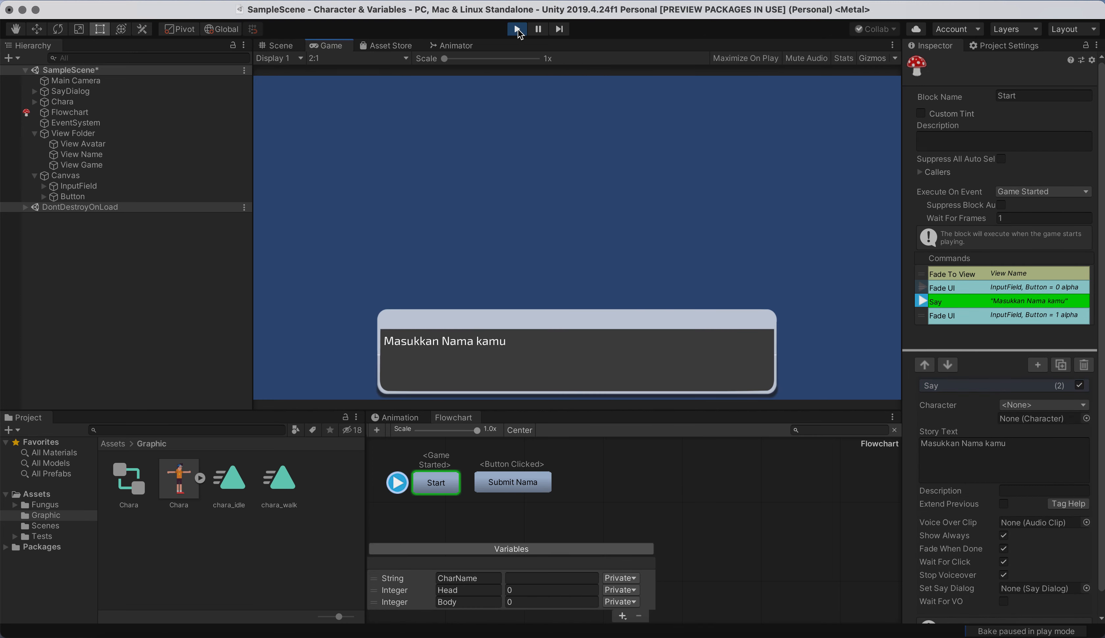
{"action": "left_click", "coordinate": [565, 370]}
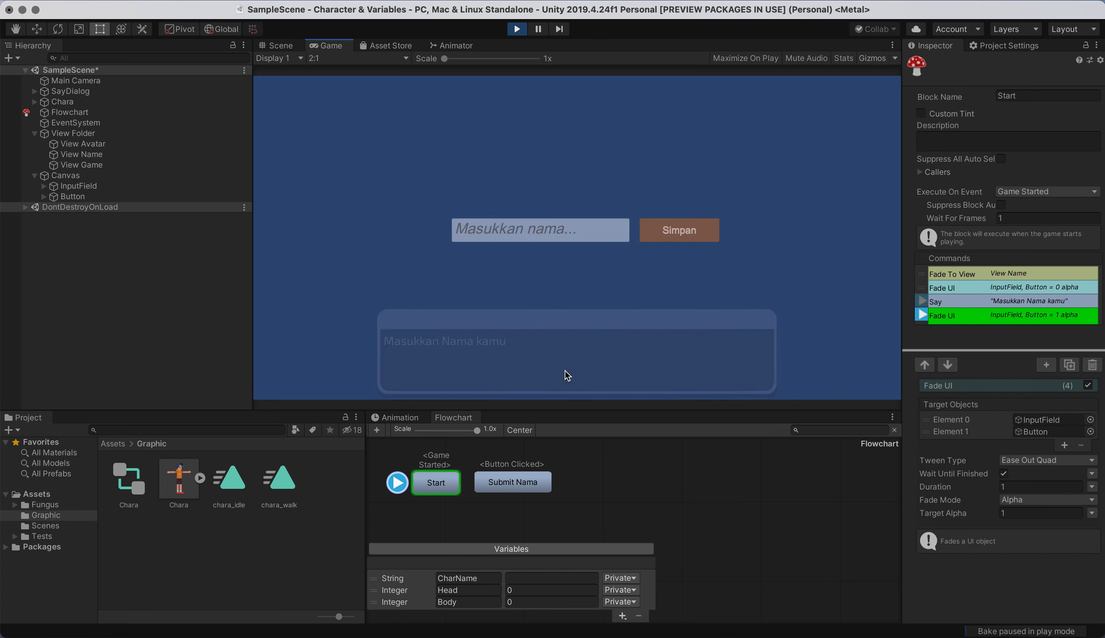
{"action": "left_click", "coordinate": [532, 233]}
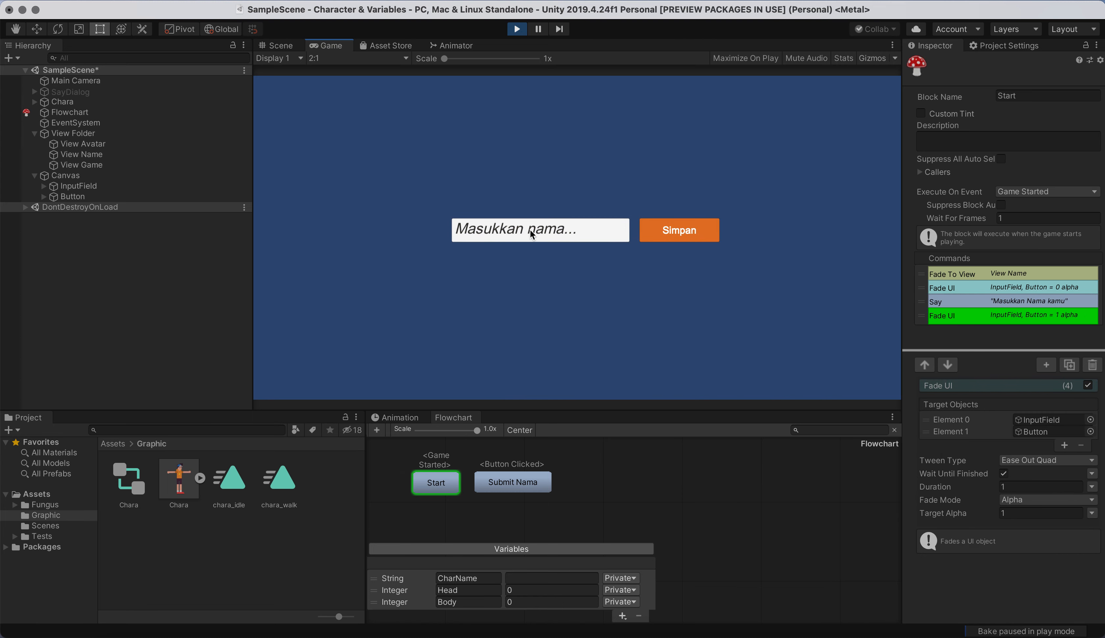
{"action": "type", "text": "W"}
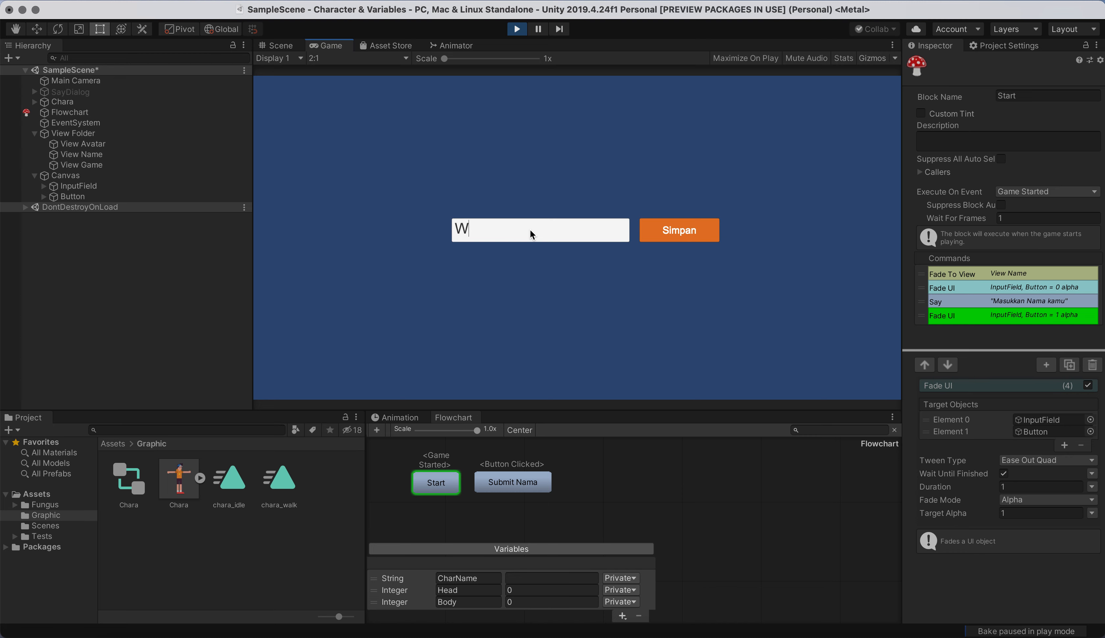
{"action": "type", "text": "al"}
{"action": "key", "text": "BackSpace"}
{"action": "type", "text": "tson"}
{"action": "left_click", "coordinate": [693, 237]}
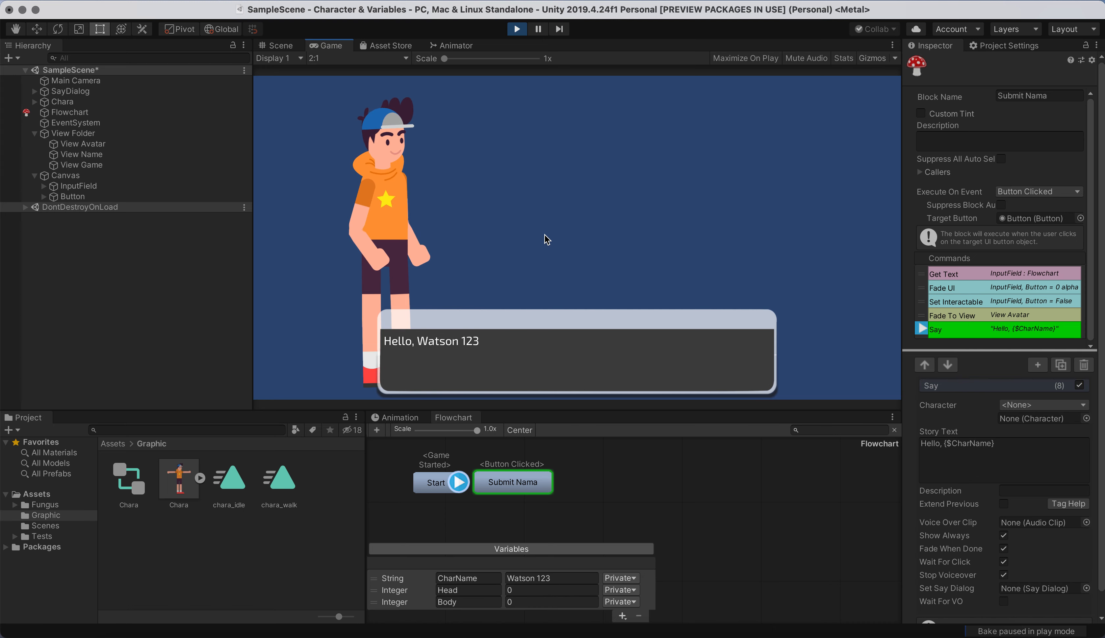
{"action": "left_click", "coordinate": [484, 231]}
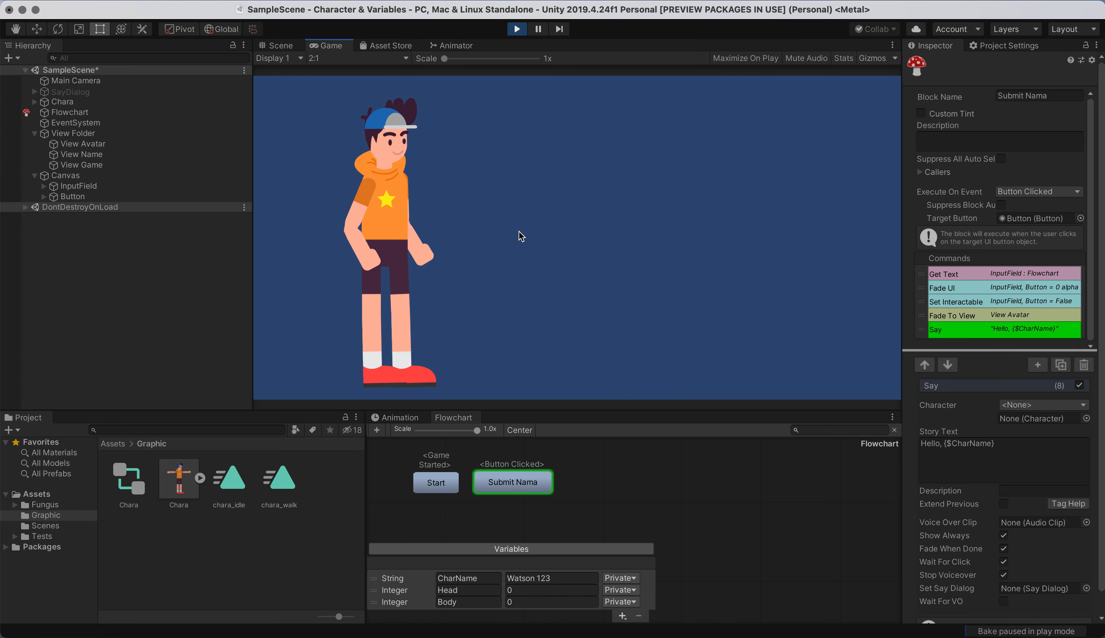
{"action": "left_click", "coordinate": [517, 30]}
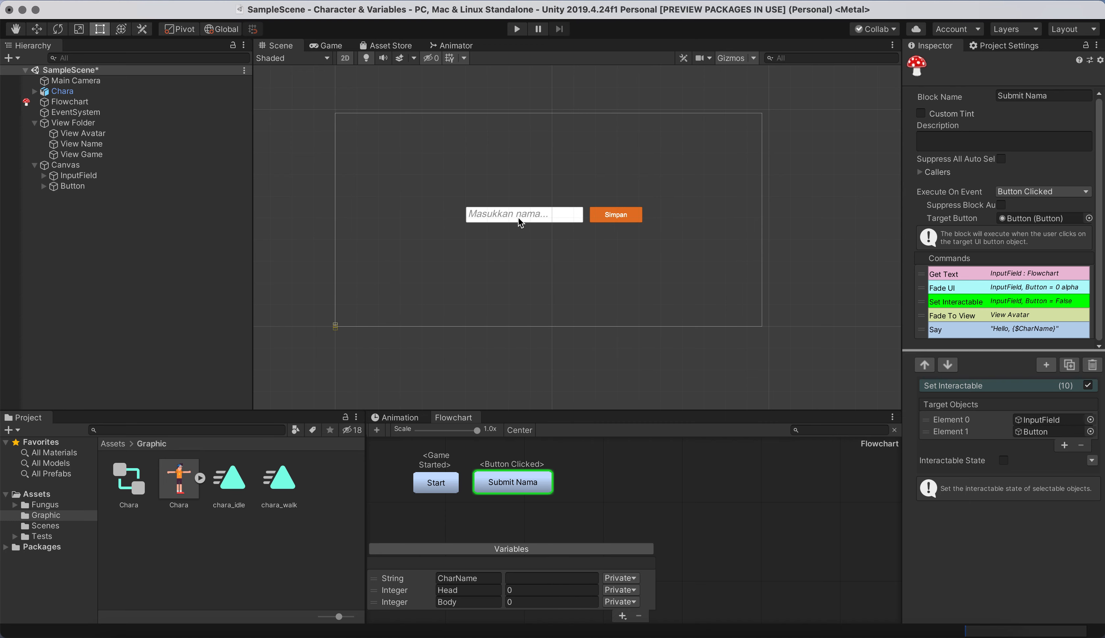
Focus on View Avatar and move Chara slightly further into its frame, to about X -5.45
{"action": "left_click", "coordinate": [6, 166]}
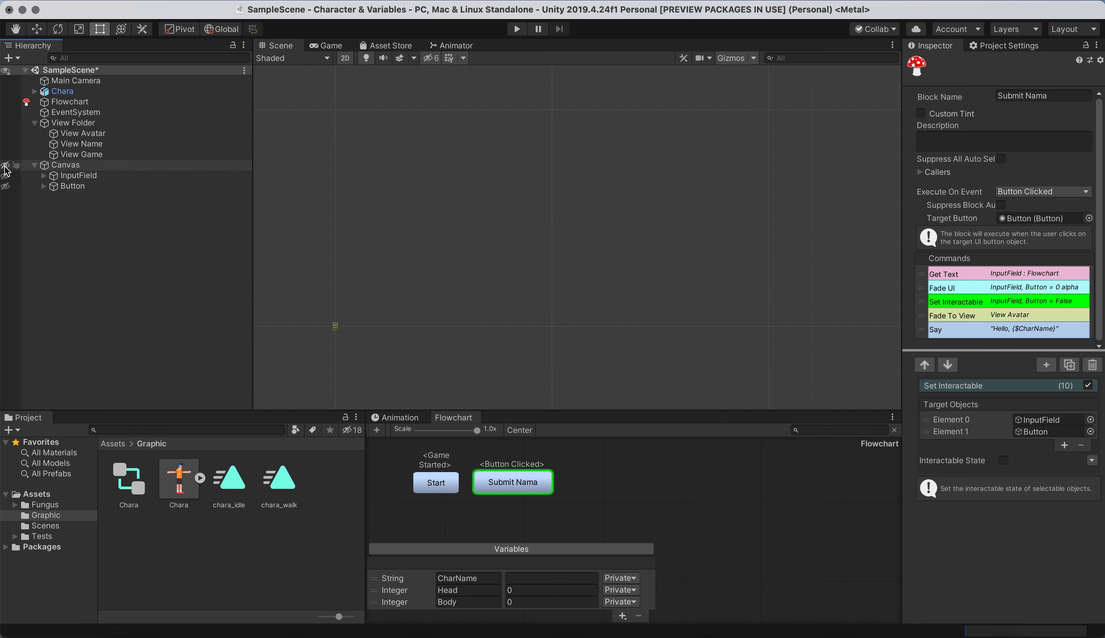
{"action": "left_click", "coordinate": [5, 167]}
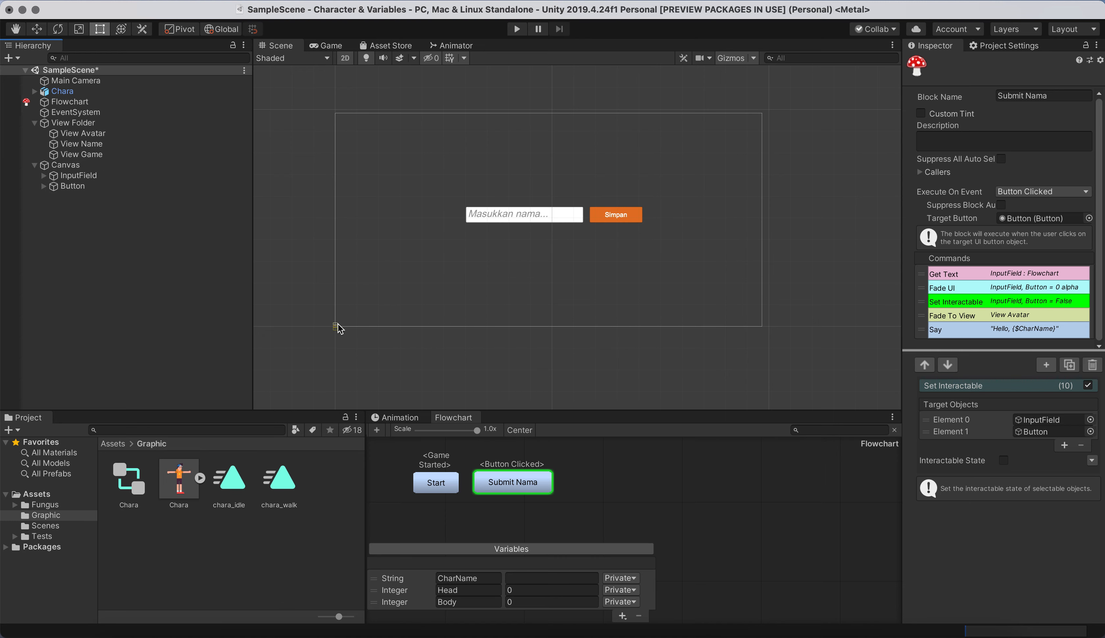
{"action": "left_click", "coordinate": [97, 137]}
{"action": "double_click", "coordinate": [98, 138]}
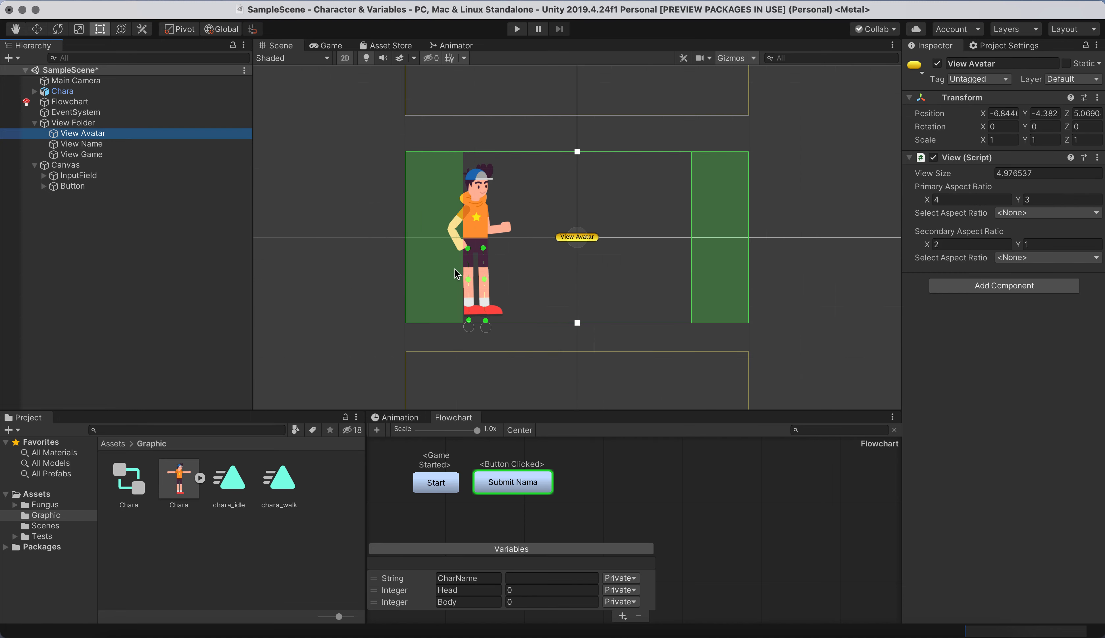
{"action": "left_click", "coordinate": [481, 312]}
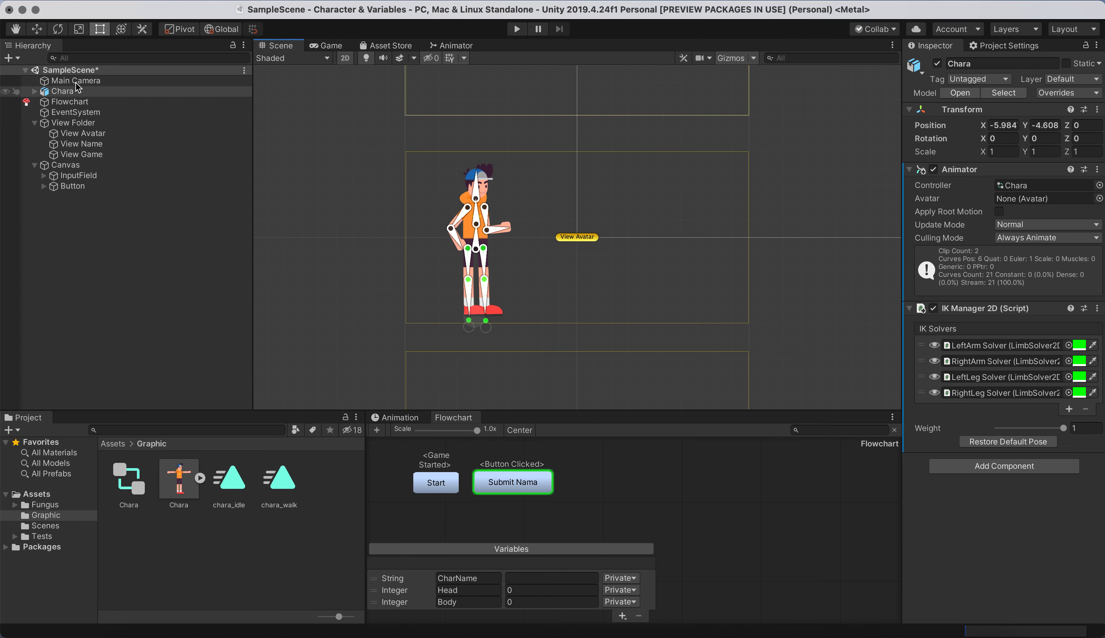
{"action": "left_click", "coordinate": [39, 29]}
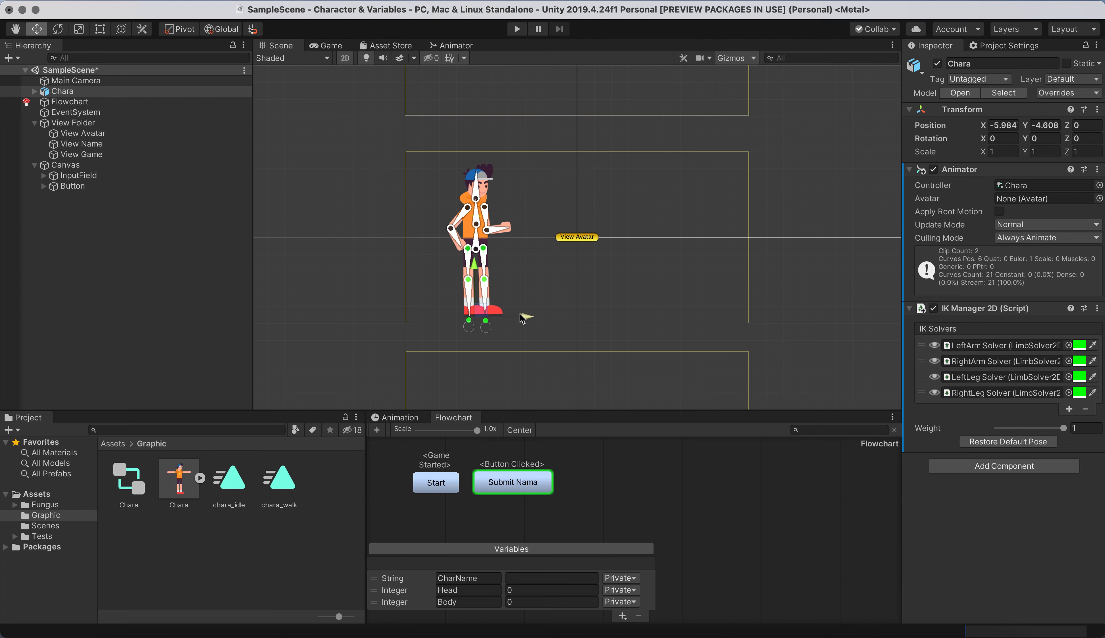
{"action": "left_click_drag", "start_coordinate": [523, 318], "coordinate": [533, 319]}
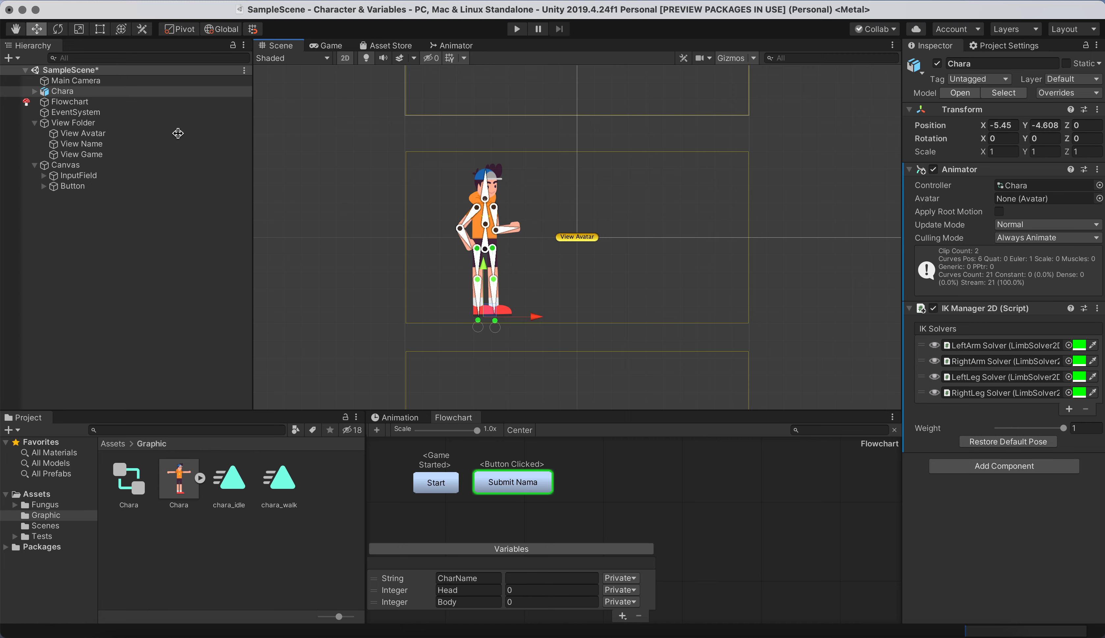
{"action": "left_click", "coordinate": [106, 30]}
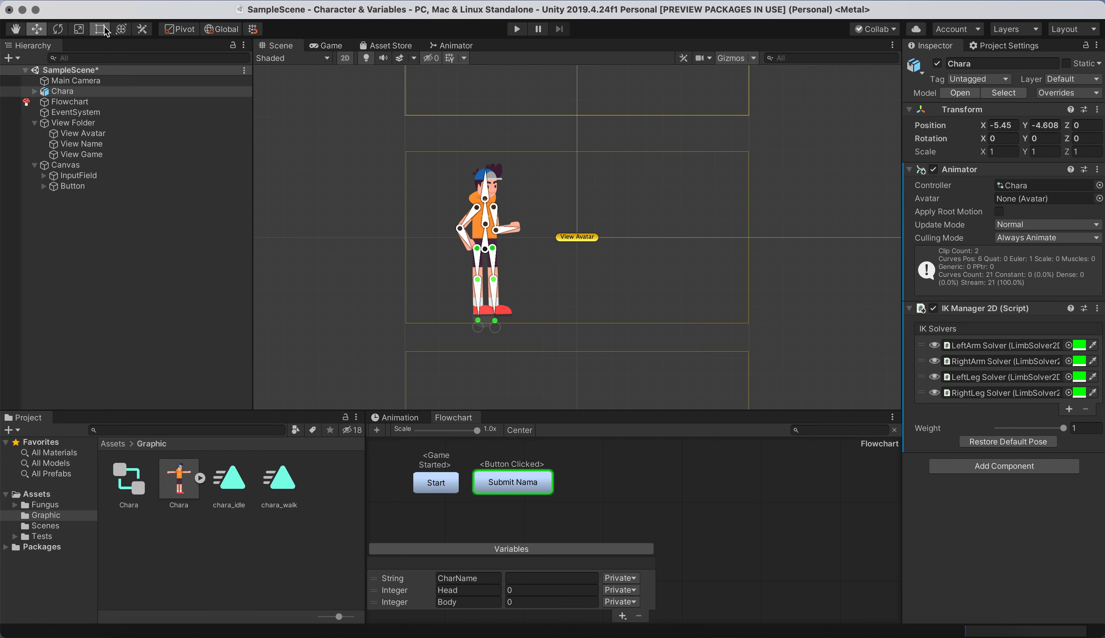
{"action": "left_click", "coordinate": [341, 230]}
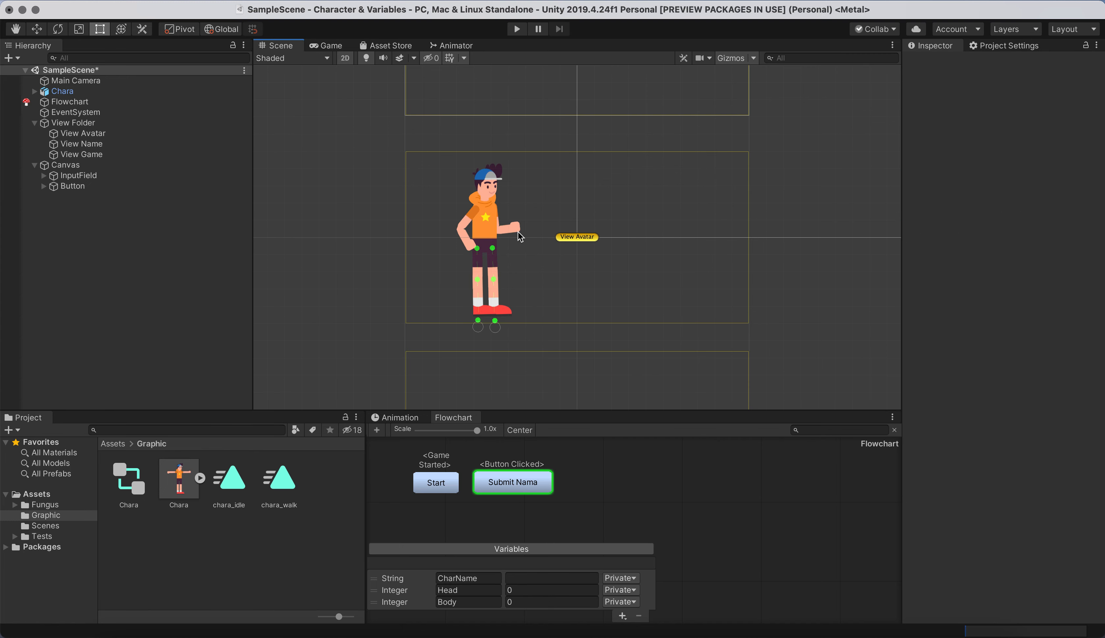
Add a new block beside Submit Nama in the flowchart and name it "Avatar"
{"action": "scroll", "coordinate": [518, 236], "scroll_direction": "up", "scroll_amount": 2}
{"action": "scroll", "coordinate": [518, 237], "scroll_direction": "up", "scroll_amount": 3}
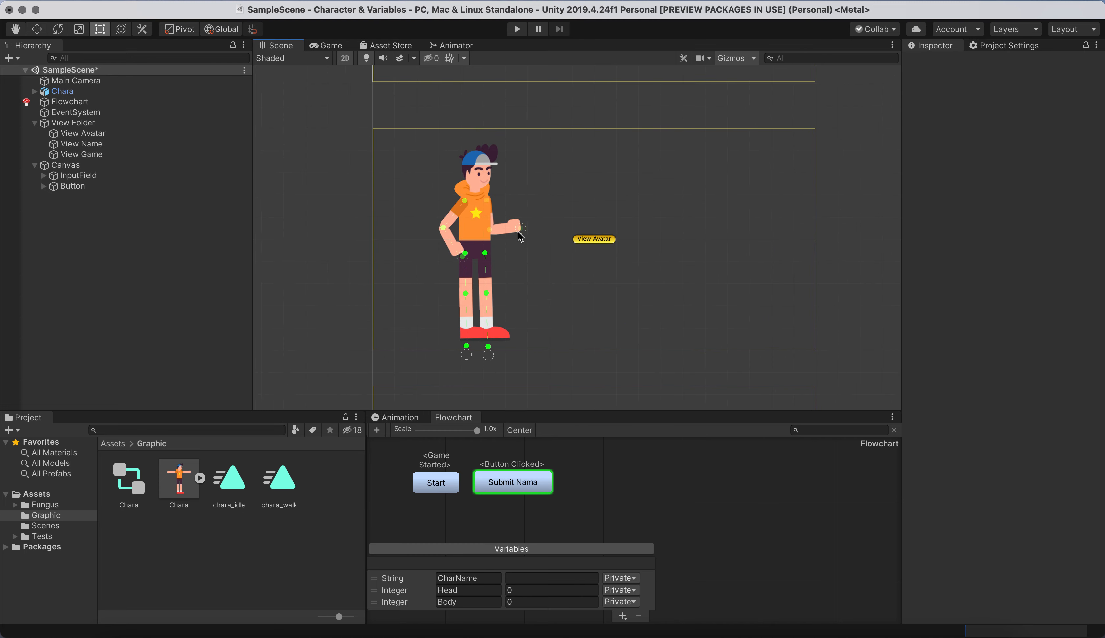
{"action": "left_click", "coordinate": [525, 489]}
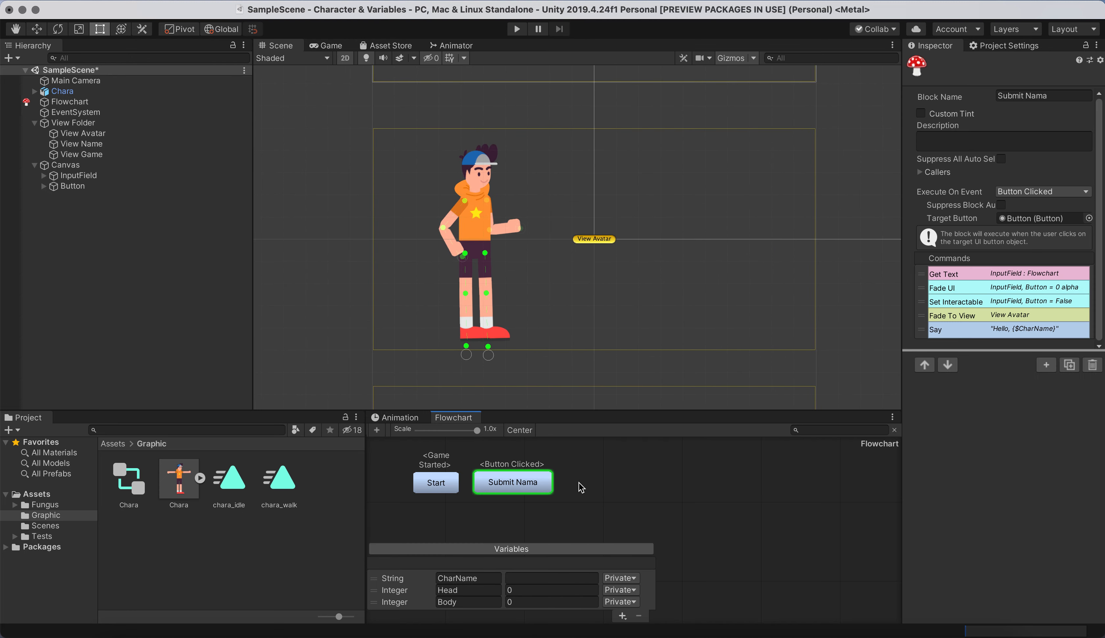
{"action": "left_click", "coordinate": [378, 434]}
{"action": "left_click_drag", "start_coordinate": [474, 474], "coordinate": [620, 486]}
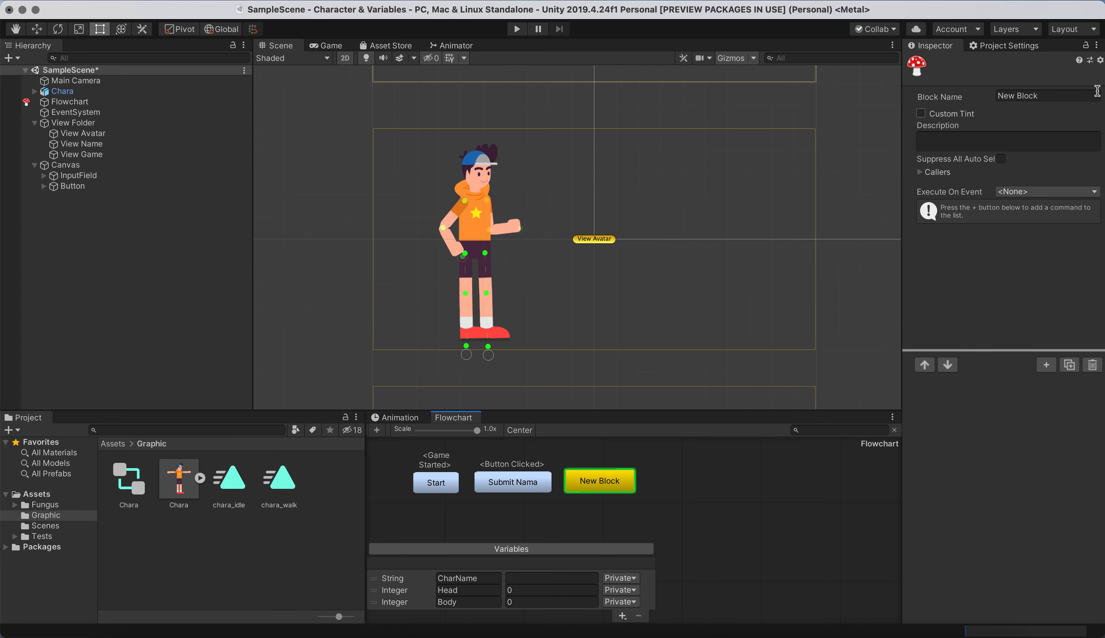
{"action": "left_click_drag", "start_coordinate": [1049, 93], "coordinate": [910, 97]}
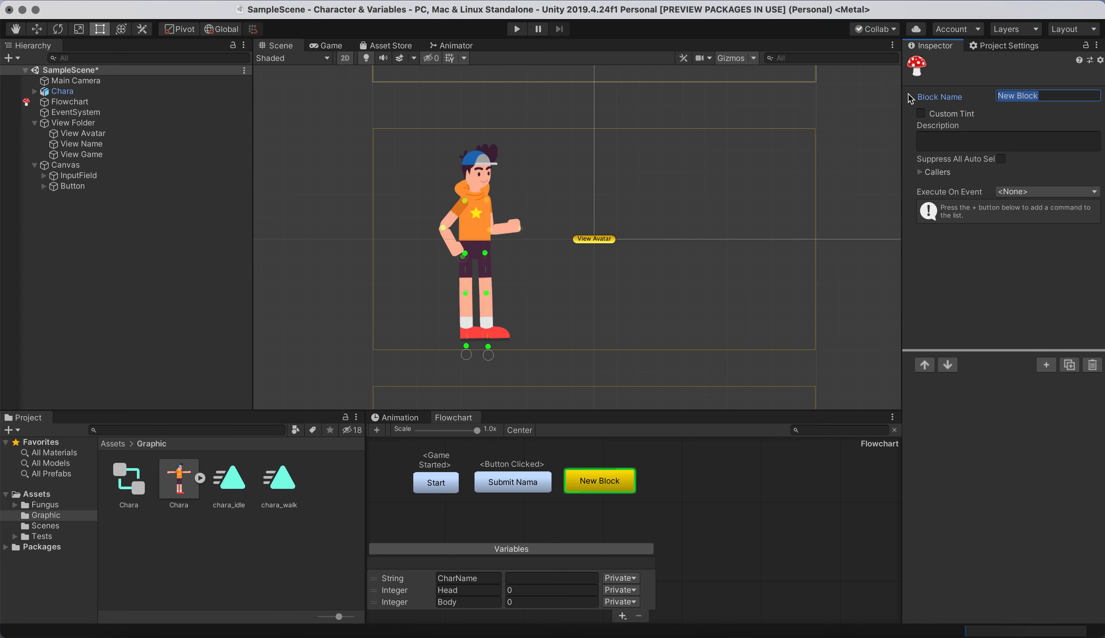
{"action": "type", "text": "Avatar"}
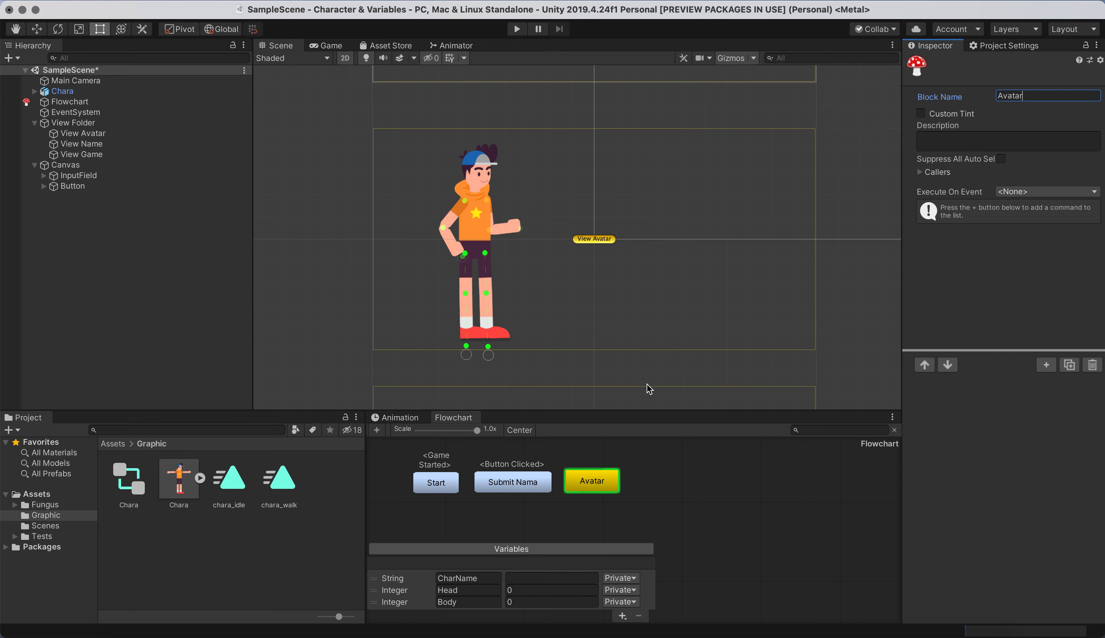
{"action": "left_click", "coordinate": [659, 374]}
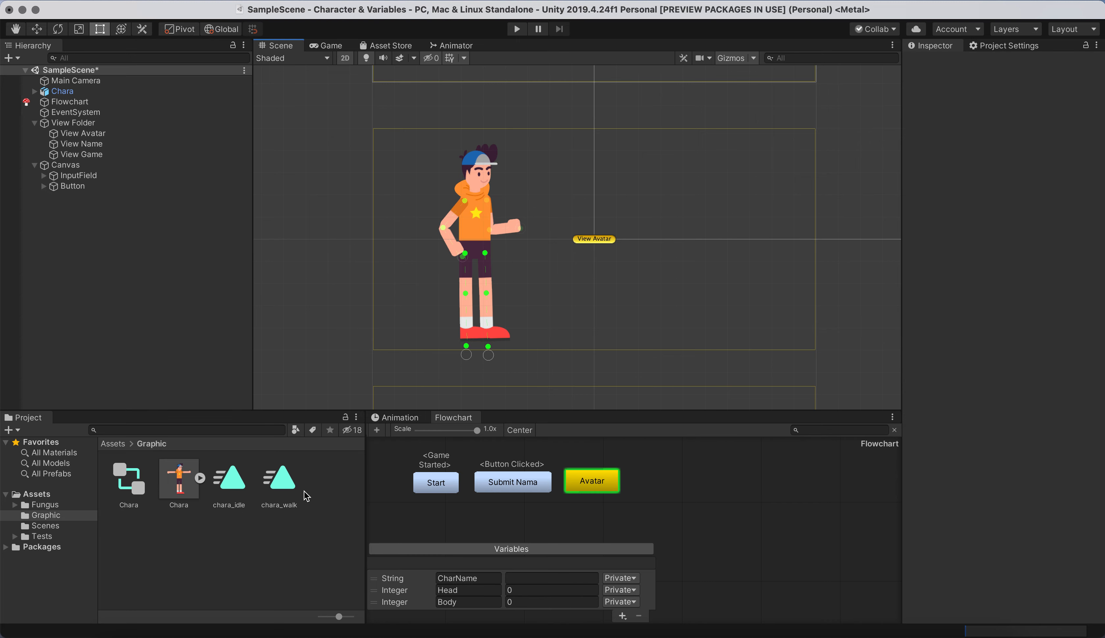
Switch to Finder, open the Chara folder in Timmy & 7 Mushroom, and preview its body and head images
{"action": "left_click", "coordinate": [99, 628]}
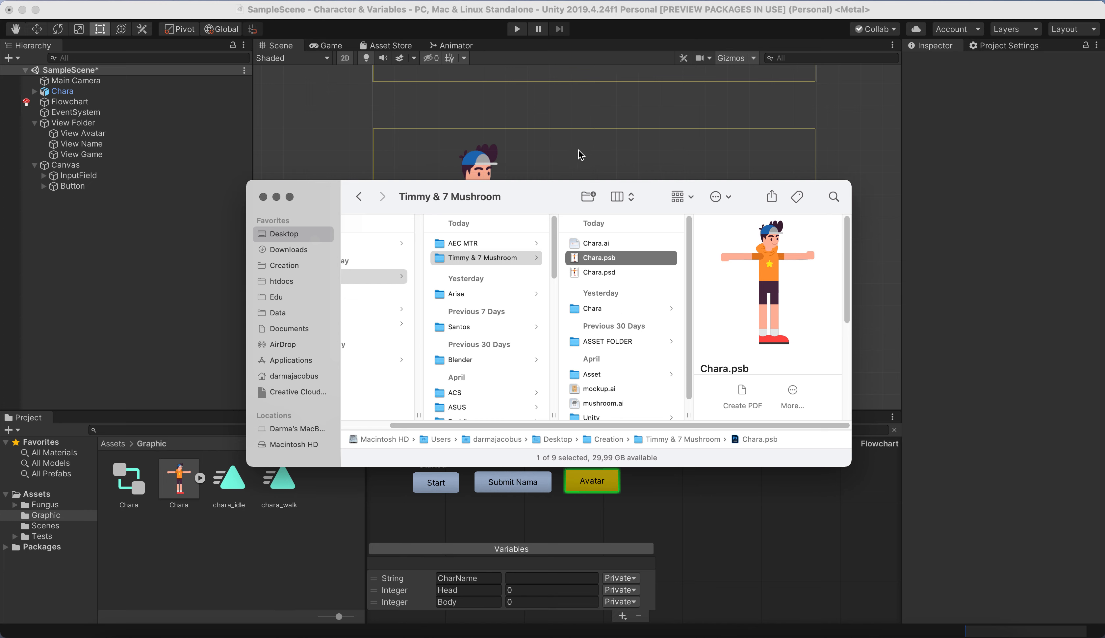
{"action": "left_click", "coordinate": [606, 309]}
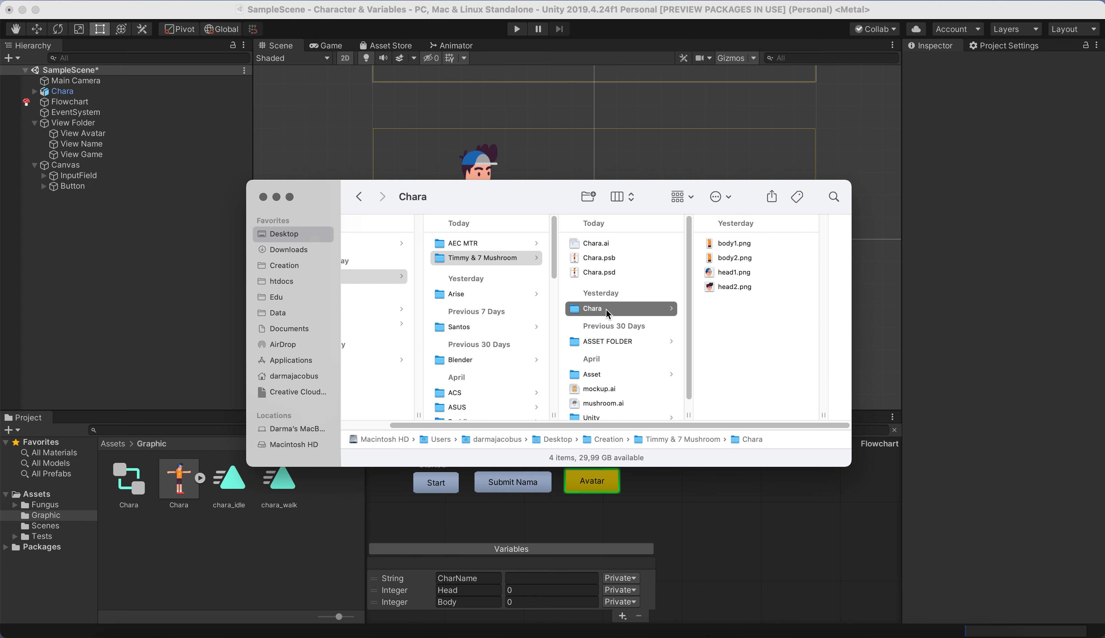
{"action": "left_click", "coordinate": [752, 244]}
{"action": "key", "text": "Down"}
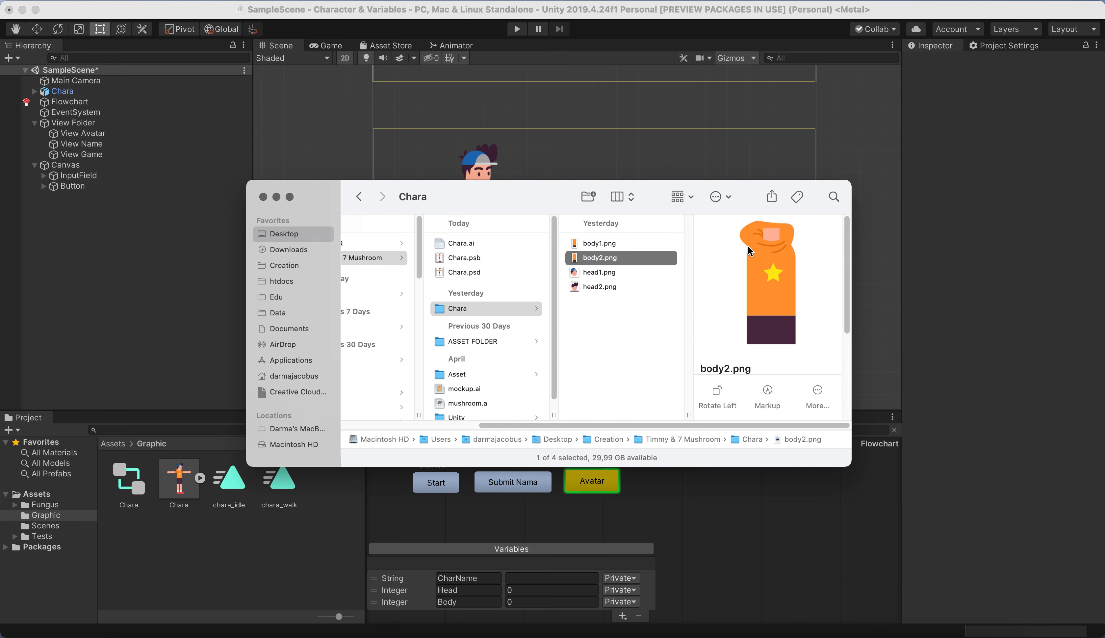
{"action": "key", "text": "Down"}
{"action": "key", "text": "Down"}
{"action": "key", "text": "Up"}
{"action": "key", "text": "Up"}
{"action": "key", "text": "Up"}
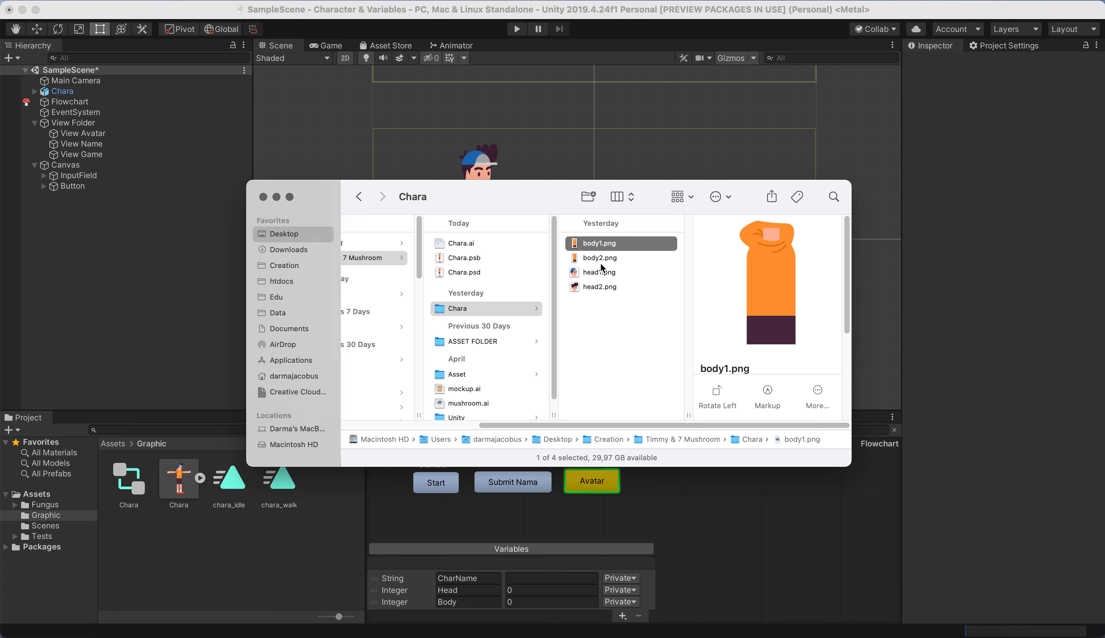
Import body1.png, body2.png, head1.png and head2.png into Unity's Assets > Graphic folder
{"action": "left_click", "coordinate": [594, 287], "text": "shift"}
{"action": "left_click_drag", "start_coordinate": [593, 263], "coordinate": [233, 555]}
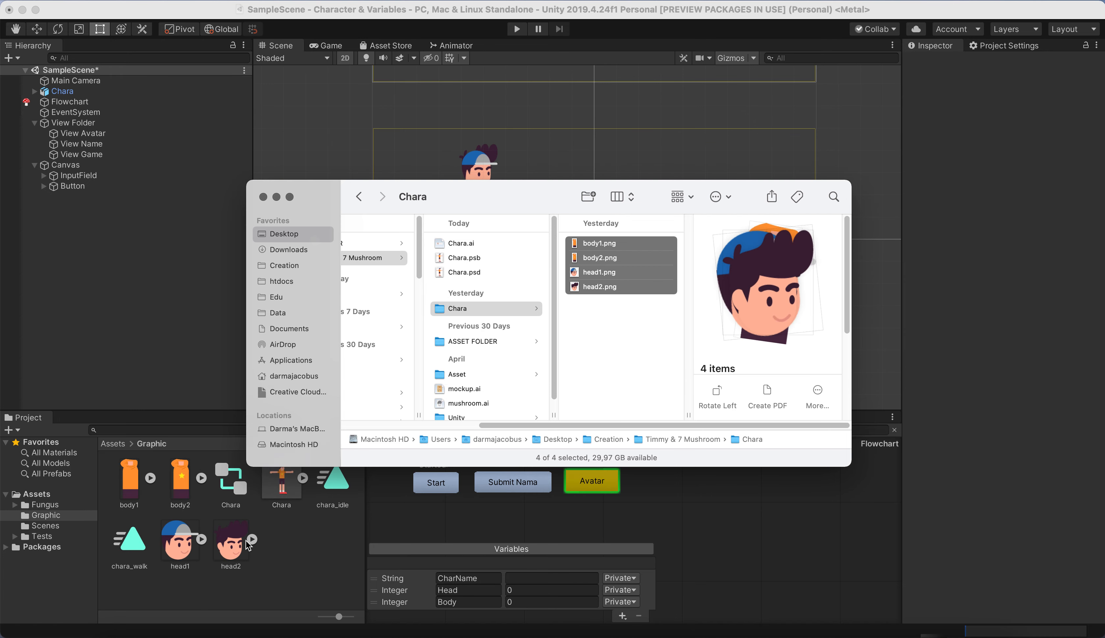
{"action": "left_click", "coordinate": [262, 538]}
{"action": "left_click", "coordinate": [129, 480]}
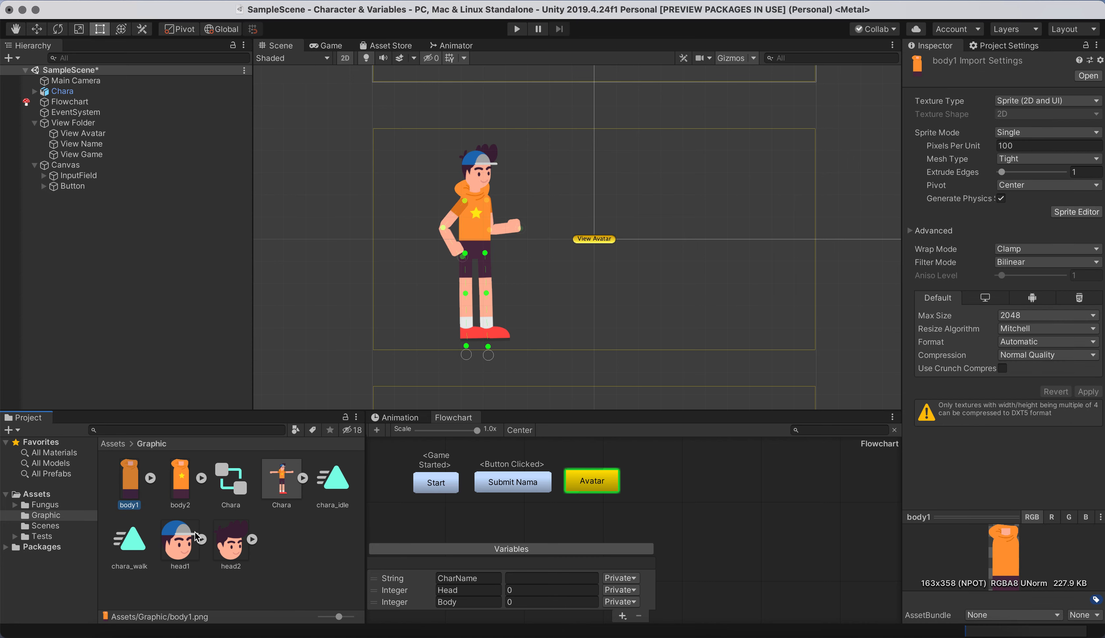
{"action": "left_click", "coordinate": [184, 543]}
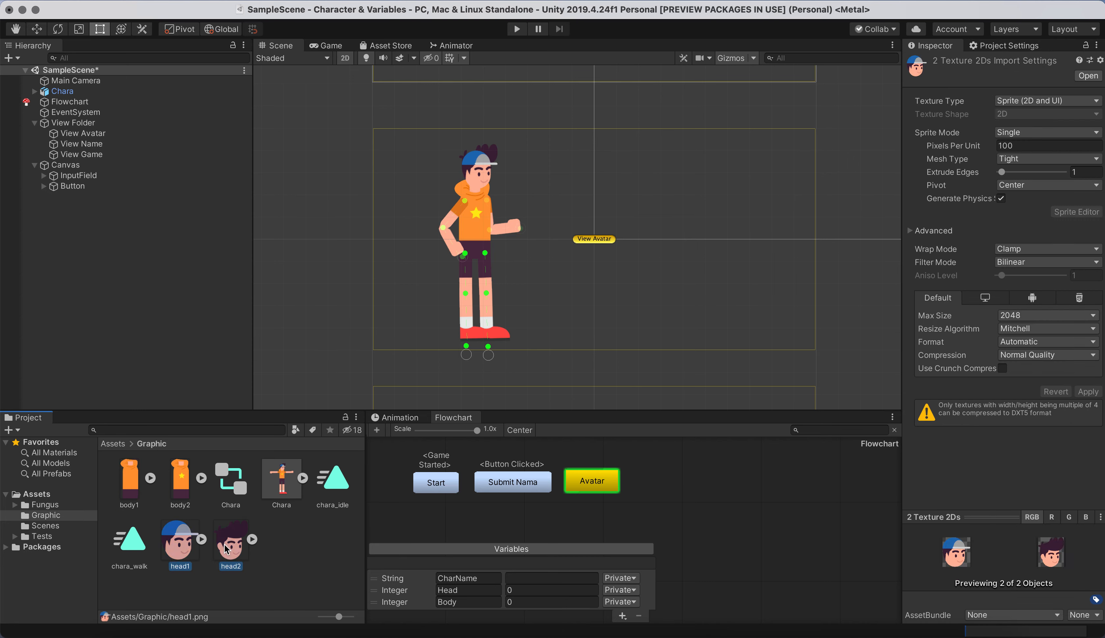
{"action": "left_click_drag", "start_coordinate": [227, 547], "coordinate": [608, 186]}
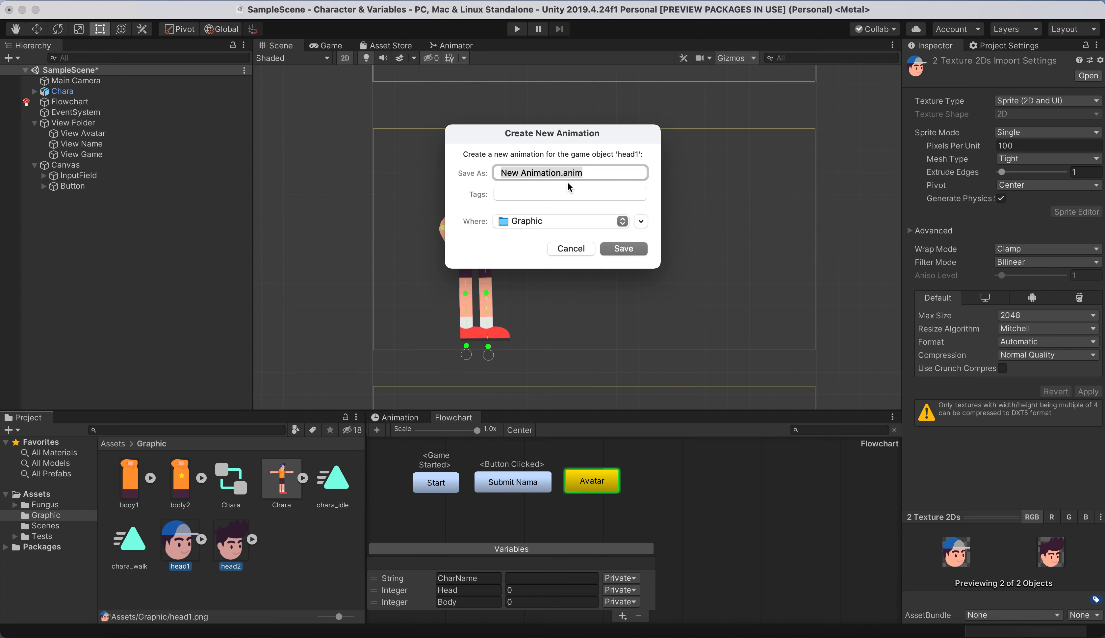
{"action": "left_click", "coordinate": [576, 254]}
{"action": "left_click", "coordinate": [291, 565]}
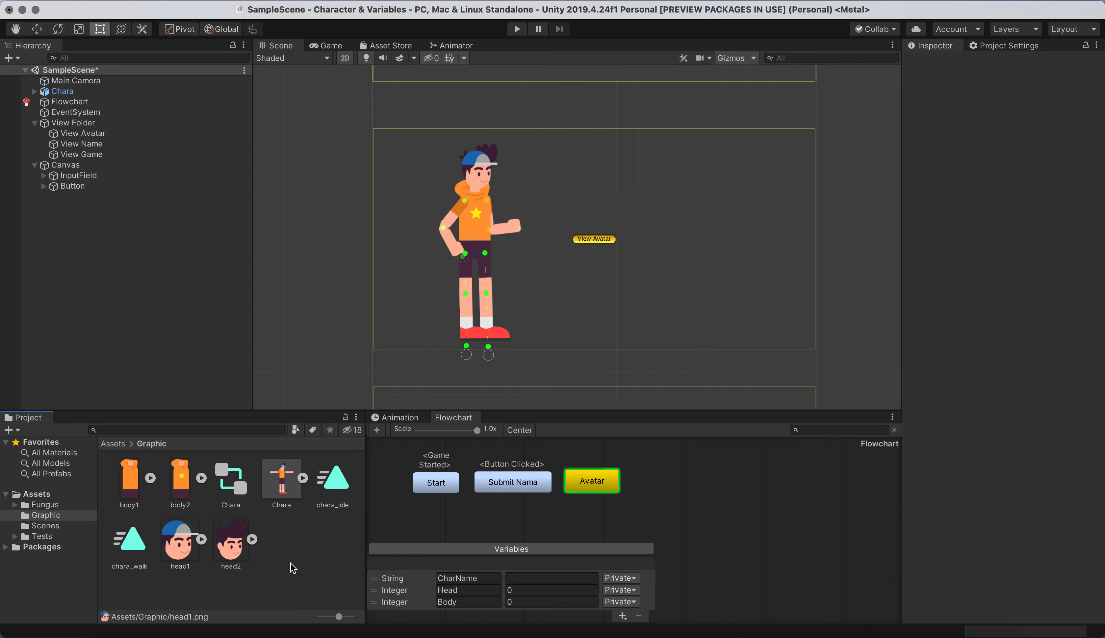
Place the head1 and head2 sprites individually in the scene inside the View Avatar frame, with head1 beyond head2
{"action": "left_click", "coordinate": [183, 547]}
{"action": "left_click_drag", "start_coordinate": [184, 538], "coordinate": [579, 177]}
{"action": "left_click_drag", "start_coordinate": [228, 543], "coordinate": [651, 177]}
{"action": "left_click", "coordinate": [576, 184]}
{"action": "left_click_drag", "start_coordinate": [578, 179], "coordinate": [695, 177]}
Hide the Canvas and its child controls in the Scene view so the head sprites can be selected
{"action": "left_click", "coordinate": [645, 177]}
{"action": "left_click", "coordinate": [651, 200]}
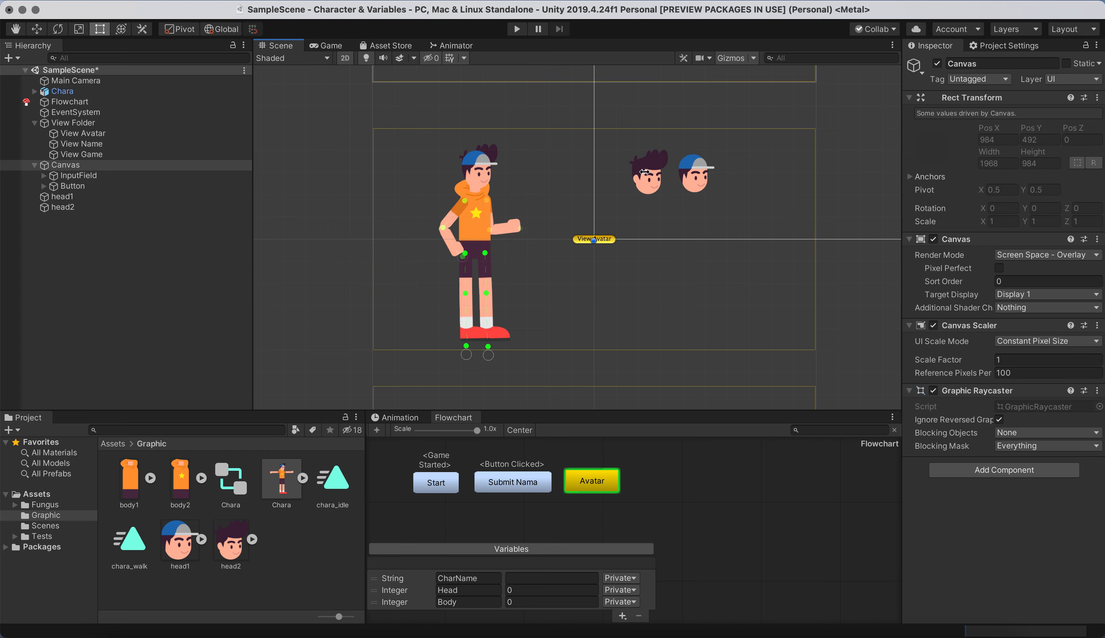
{"action": "left_click", "coordinate": [664, 285]}
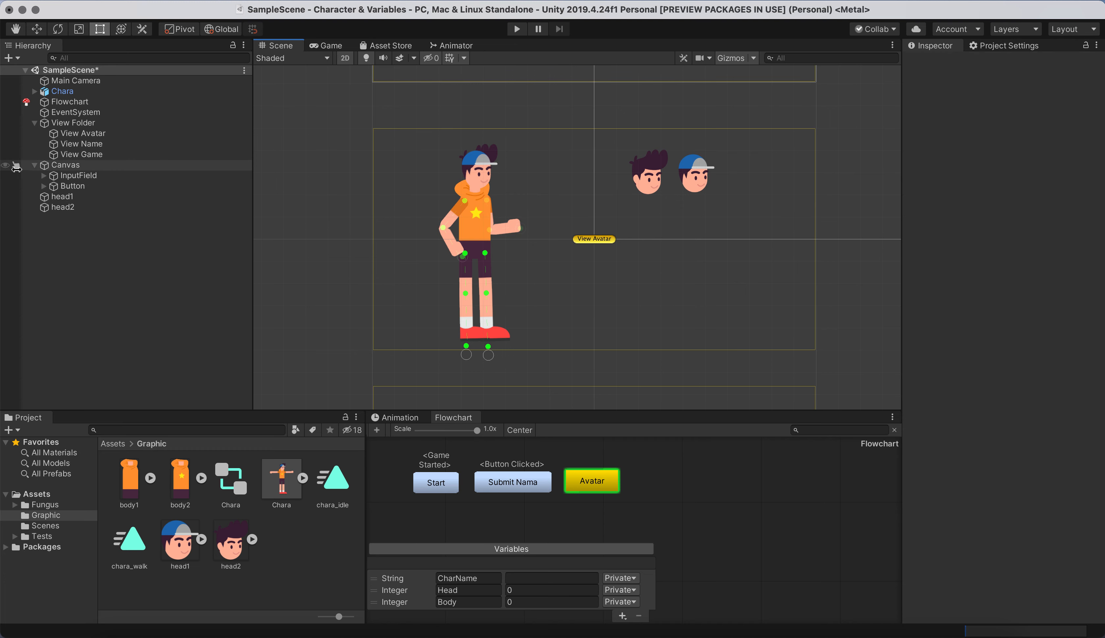
{"action": "left_click", "coordinate": [5, 165]}
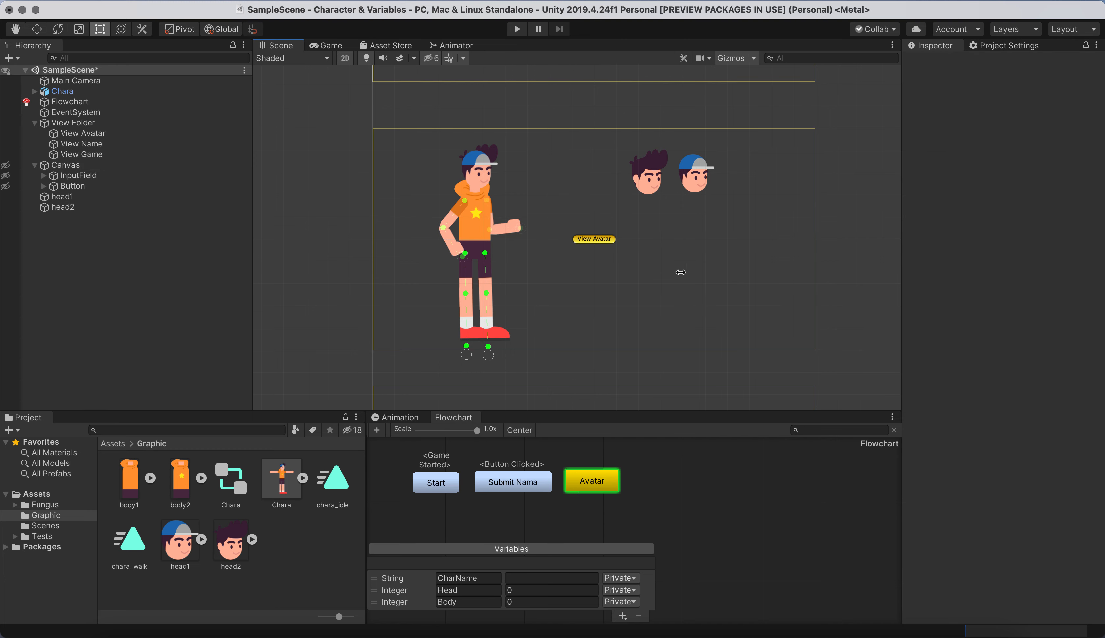
Move head2 to about X -0.37, Y 3.09 and head1 to about X 1.94, Y 3.06, side by side near Chara
{"action": "left_click", "coordinate": [662, 169]}
{"action": "left_click_drag", "start_coordinate": [644, 182], "coordinate": [586, 180]}
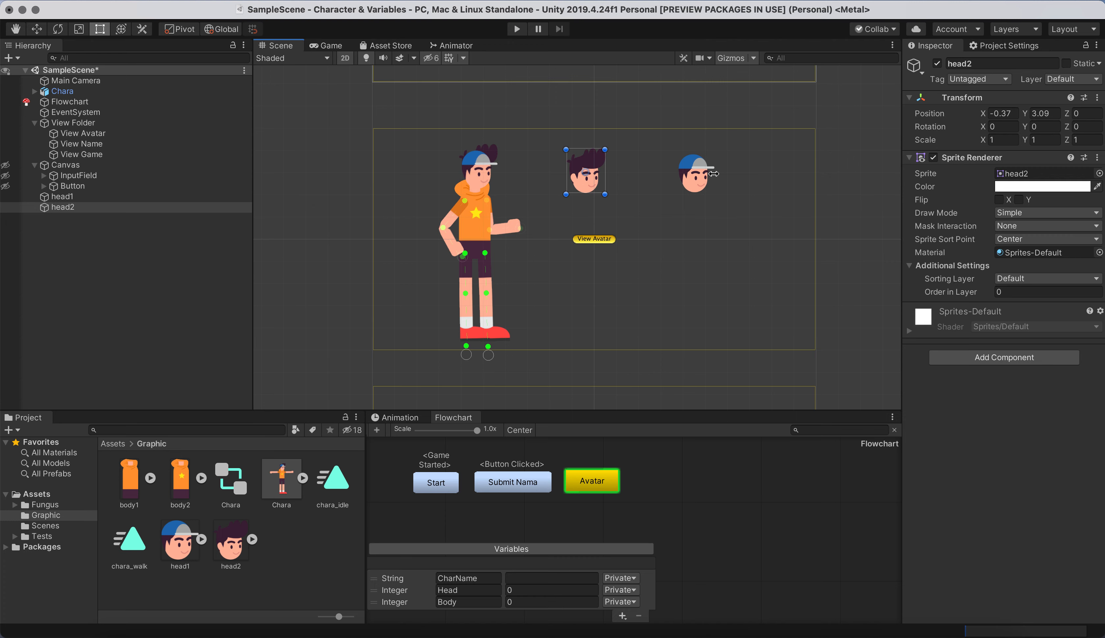
{"action": "left_click_drag", "start_coordinate": [703, 174], "coordinate": [637, 181]}
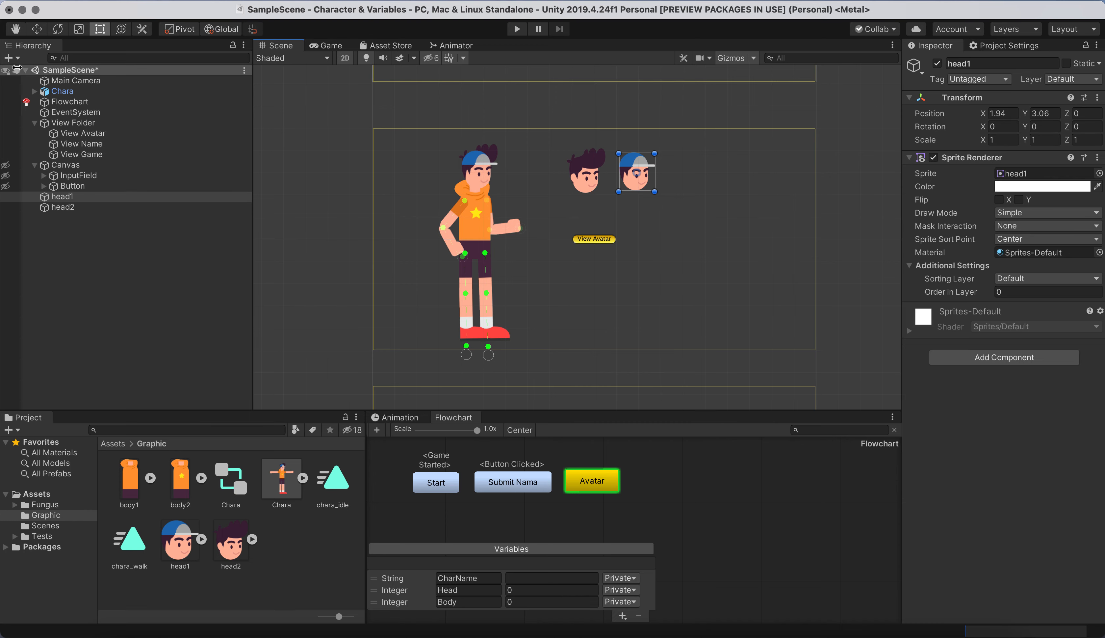
Create an empty game object at the scene's root level and name it Avatar Folder
{"action": "left_click", "coordinate": [12, 58]}
{"action": "left_click", "coordinate": [29, 73]}
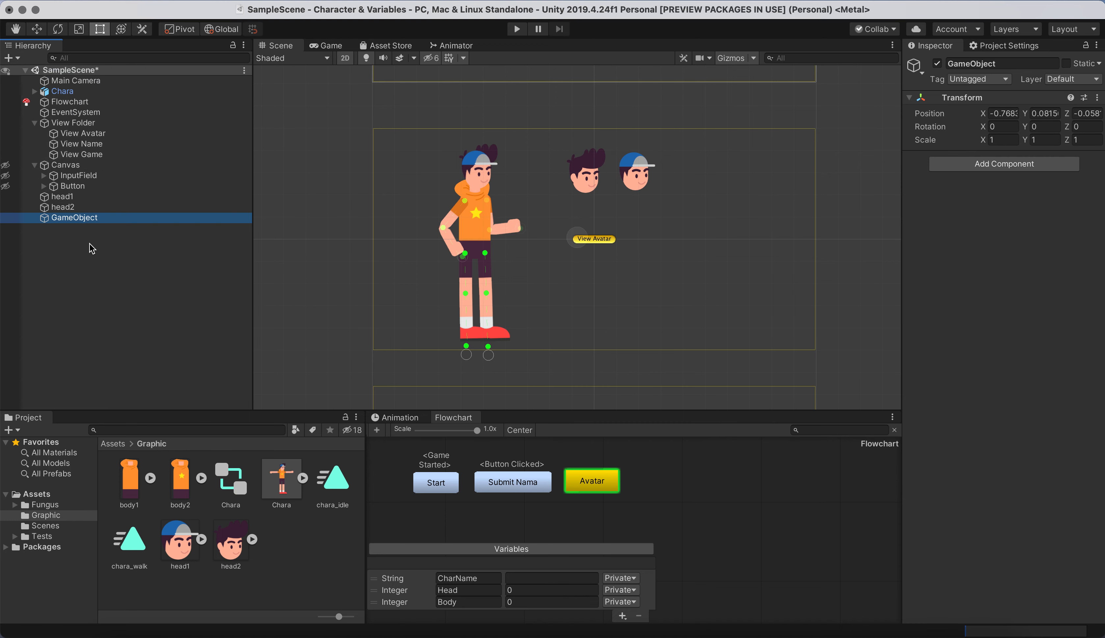
{"action": "left_click", "coordinate": [1005, 63]}
{"action": "type", "text": "Avatar Folder"}
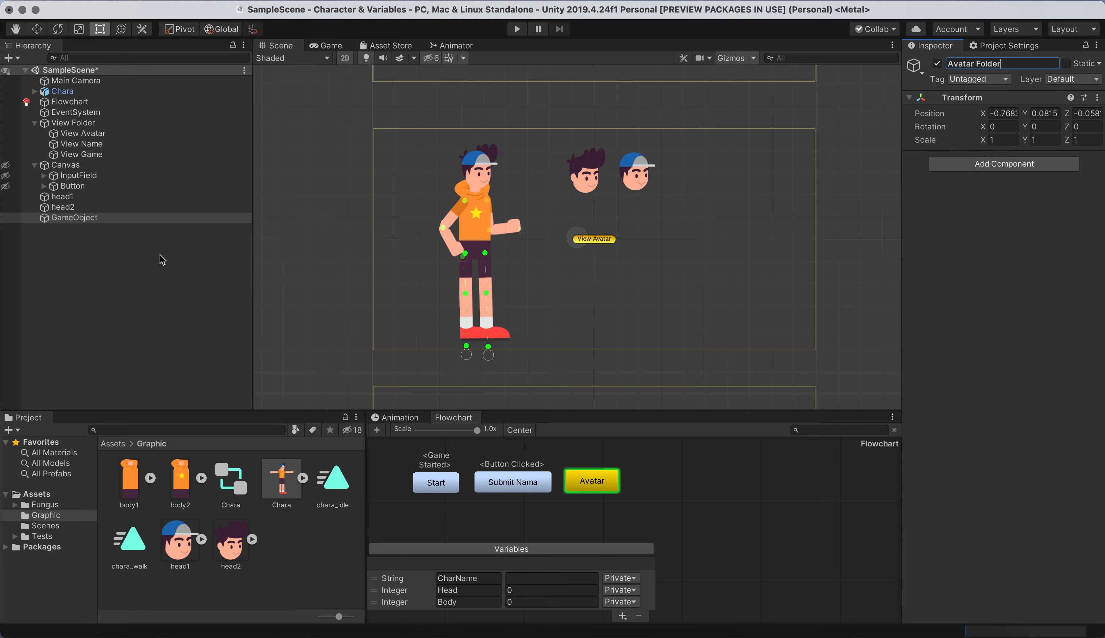
{"action": "left_click", "coordinate": [124, 228]}
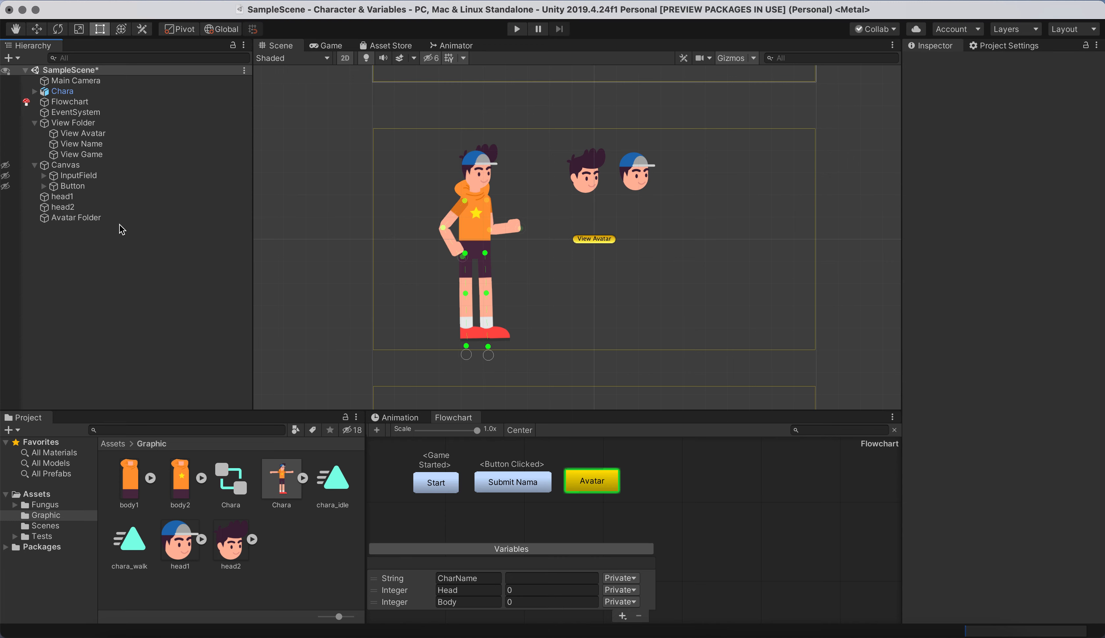
Delete the head1 and head2 sprite objects from the scene
{"action": "left_click", "coordinate": [68, 197]}
{"action": "left_click", "coordinate": [68, 209], "text": "shift"}
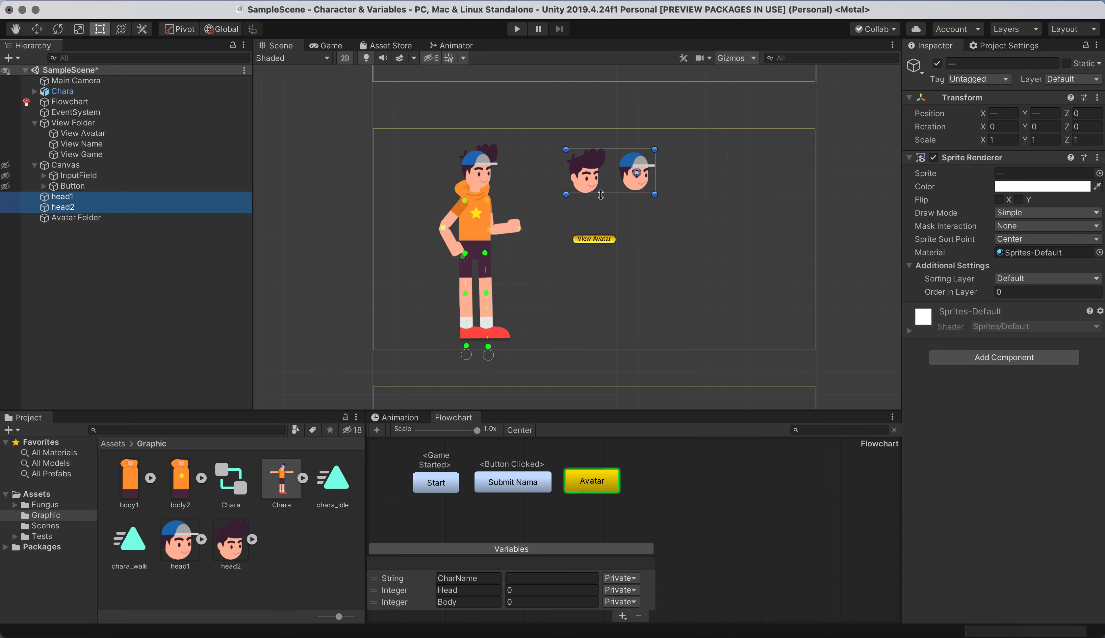
{"action": "right_click", "coordinate": [70, 208]}
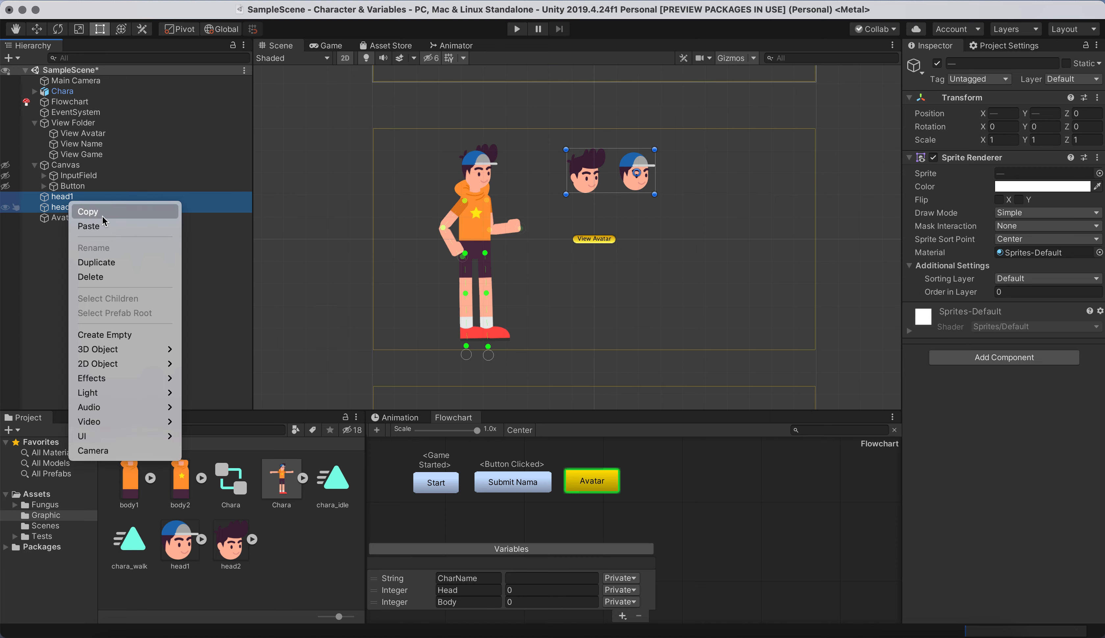
{"action": "left_click", "coordinate": [110, 277]}
Create a Fungus clickable sprite in the scene
{"action": "left_click", "coordinate": [299, 0]}
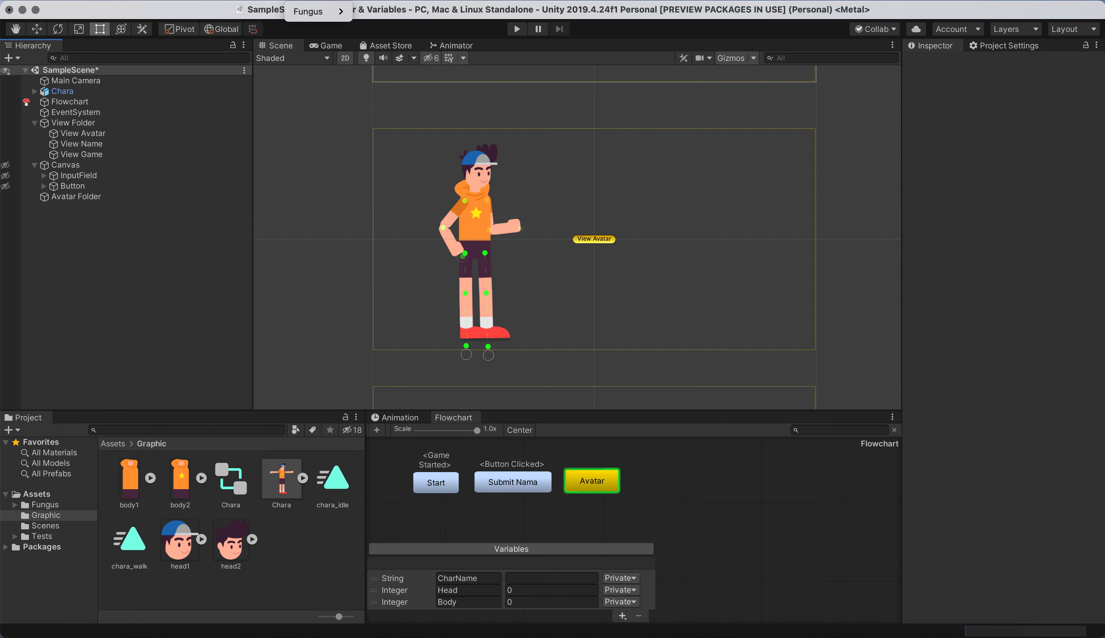
{"action": "mouse_move", "coordinate": [311, 11]}
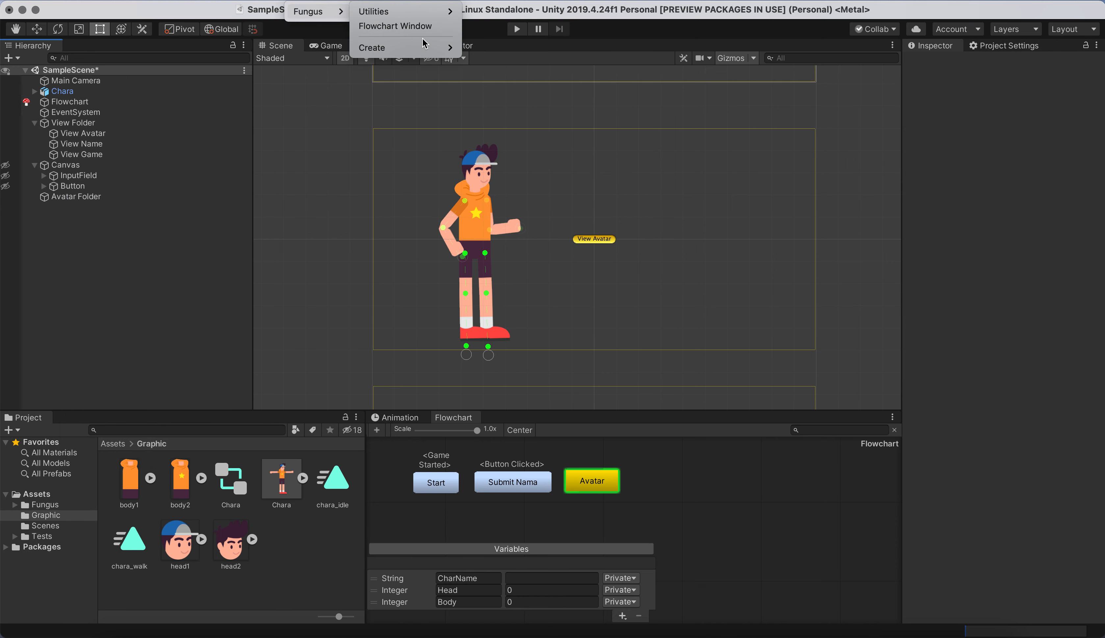
{"action": "mouse_move", "coordinate": [404, 48]}
{"action": "left_click", "coordinate": [520, 215]}
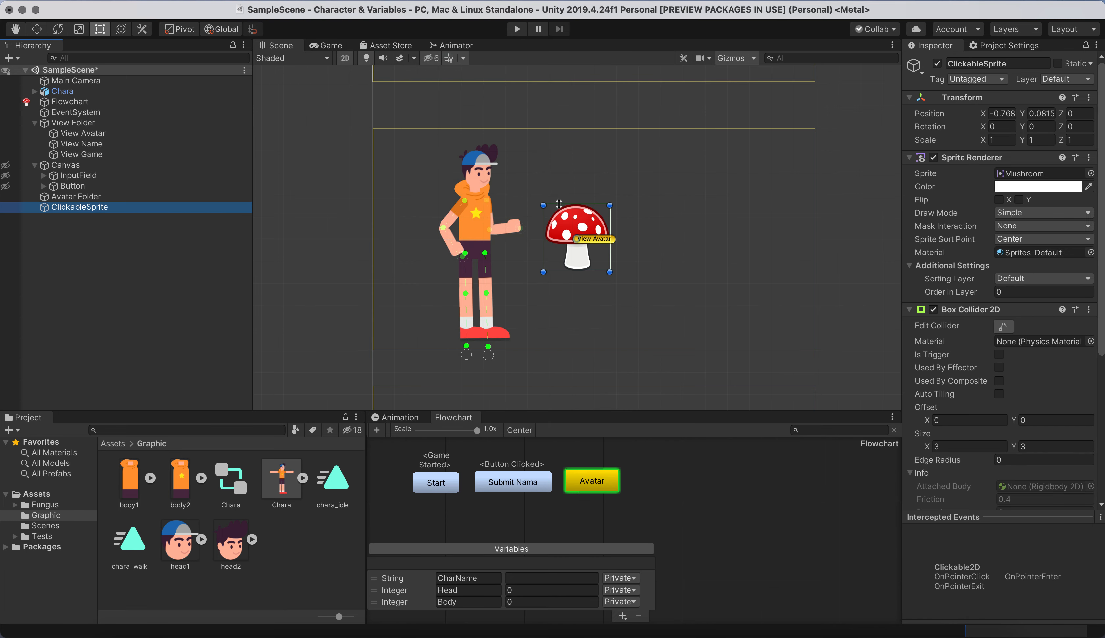
{"action": "left_click", "coordinate": [1009, 64]}
{"action": "type", "text": "Head 1"}
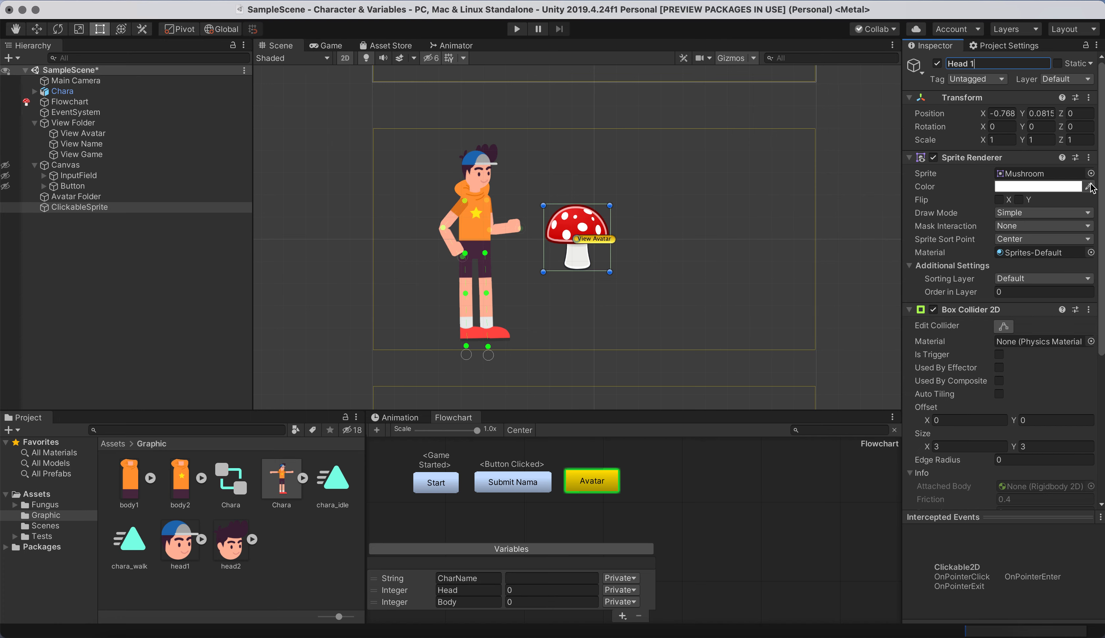
{"action": "left_click", "coordinate": [1091, 173]}
{"action": "key", "text": "Escape"}
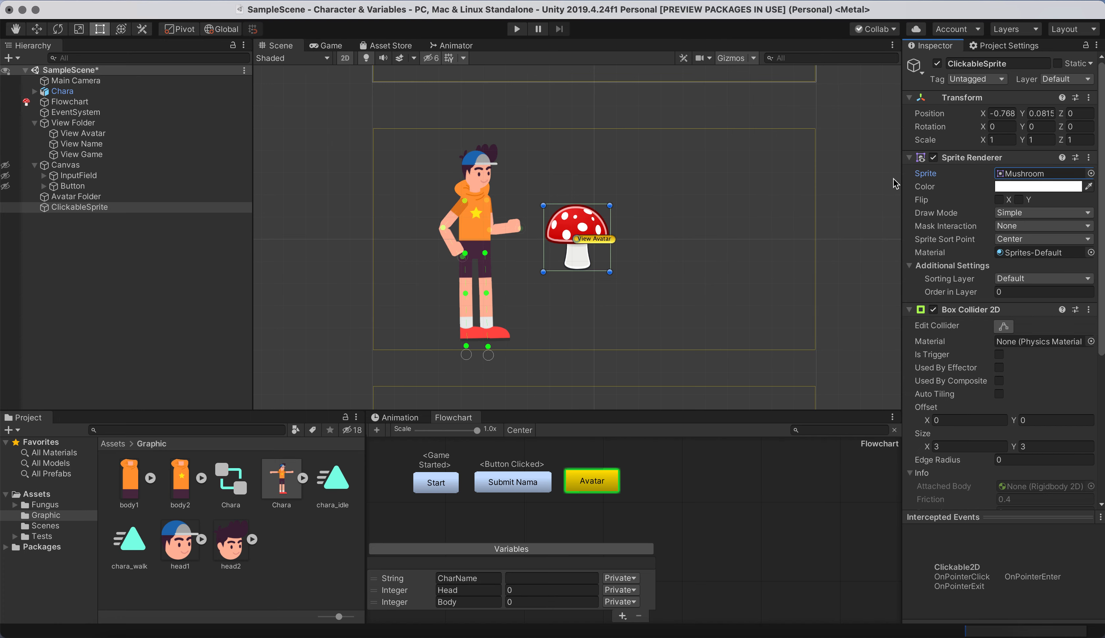
Replace the clickable sprite's Mushroom image with the head2 sprite
{"action": "left_click", "coordinate": [1091, 173]}
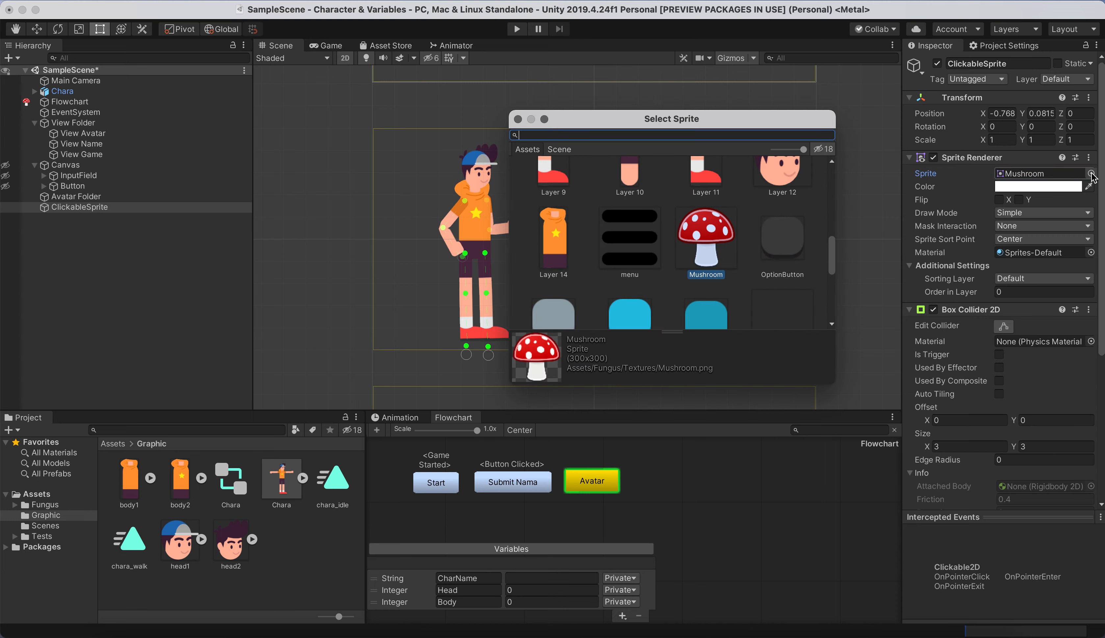
{"action": "scroll", "coordinate": [747, 265], "scroll_direction": "up", "scroll_amount": 4}
{"action": "scroll", "coordinate": [746, 261], "scroll_direction": "up", "scroll_amount": 2}
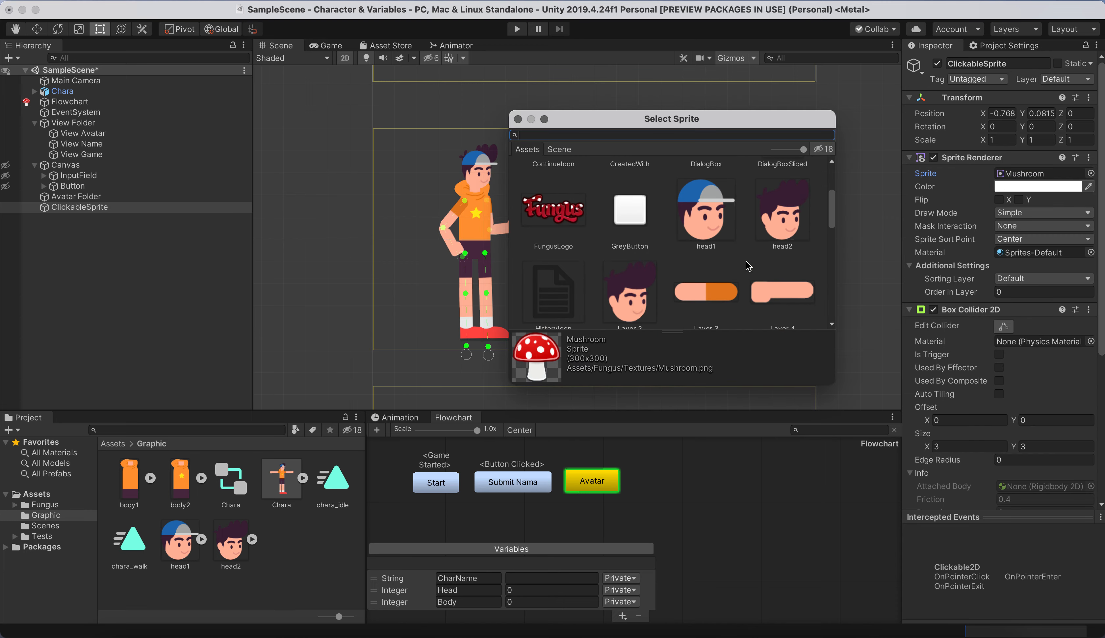
{"action": "left_click", "coordinate": [785, 206]}
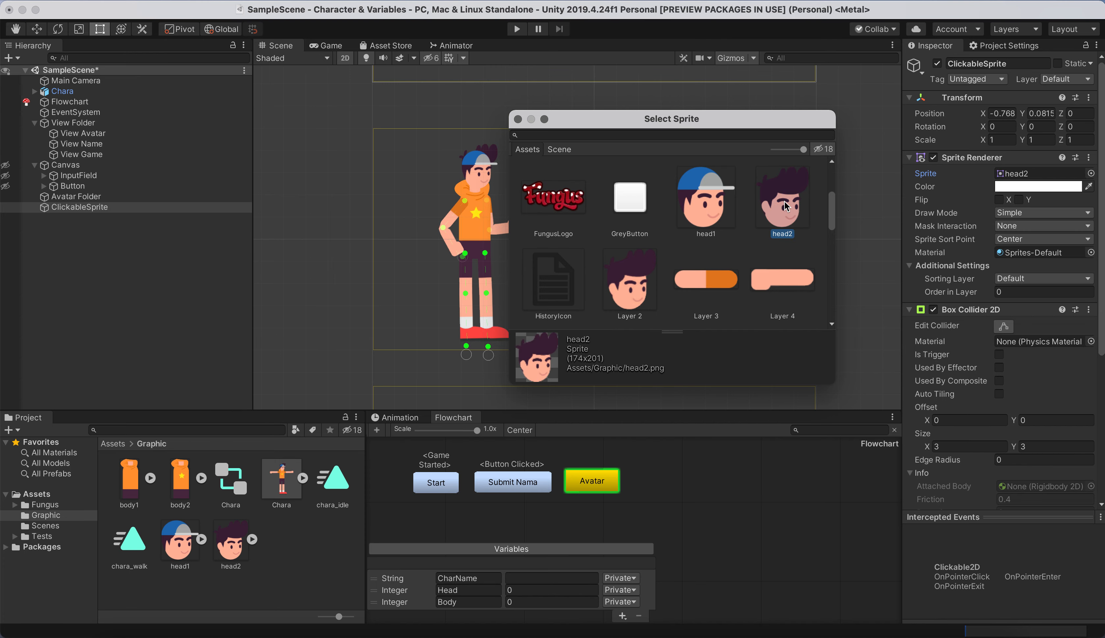
{"action": "left_click", "coordinate": [518, 120]}
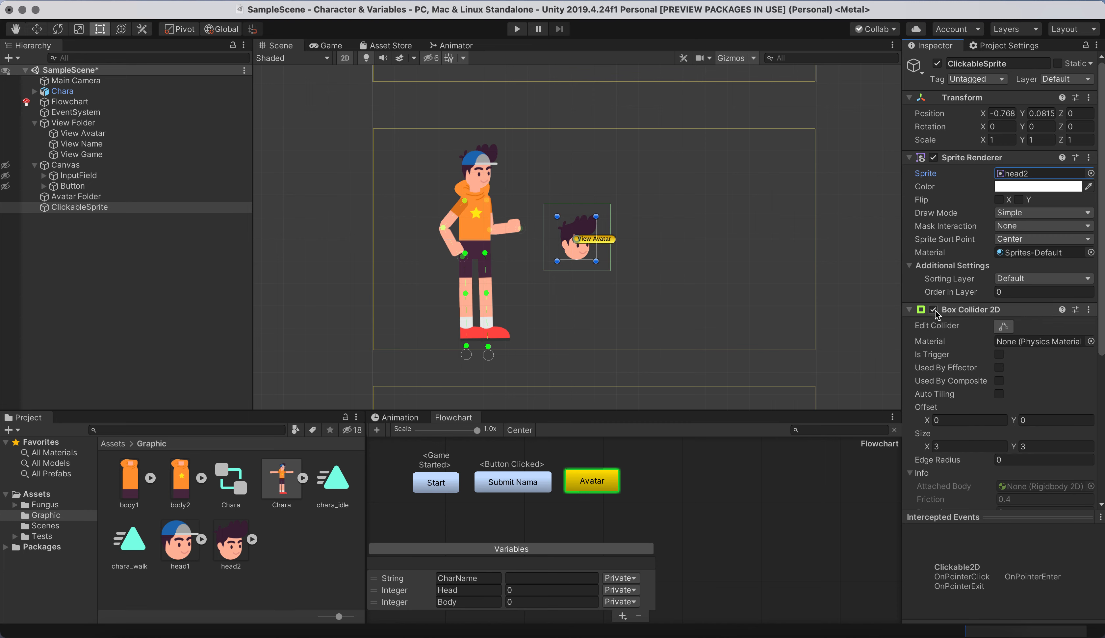
Shrink the clickable sprite's Box Collider 2D to fit the head outline, about 1.90 by 2.29
{"action": "left_click", "coordinate": [1003, 326]}
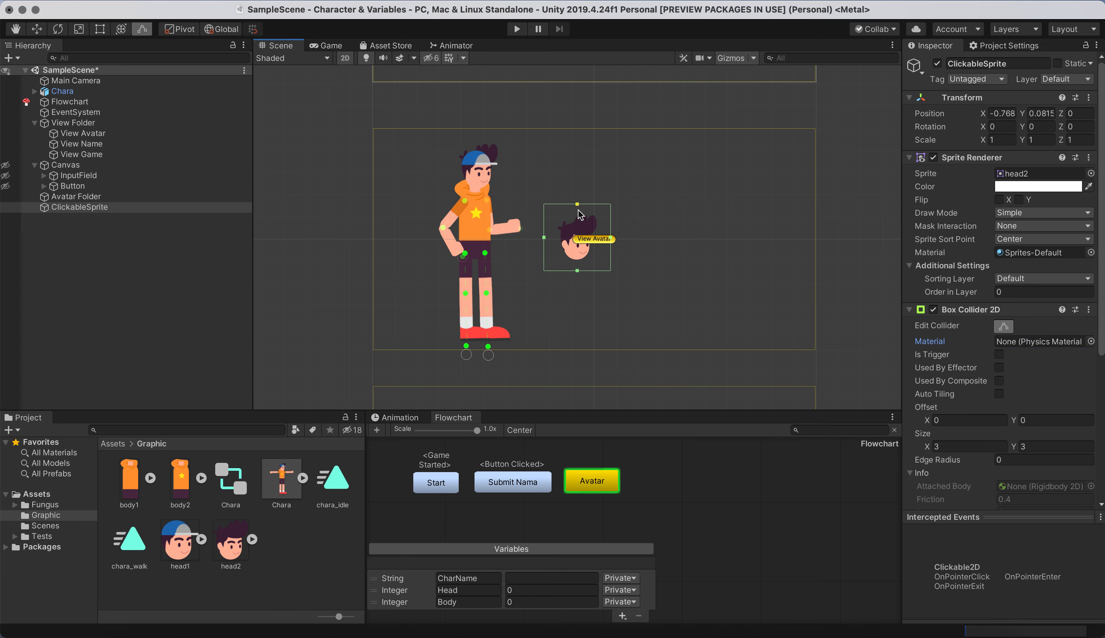
{"action": "left_click_drag", "start_coordinate": [579, 210], "coordinate": [598, 242]}
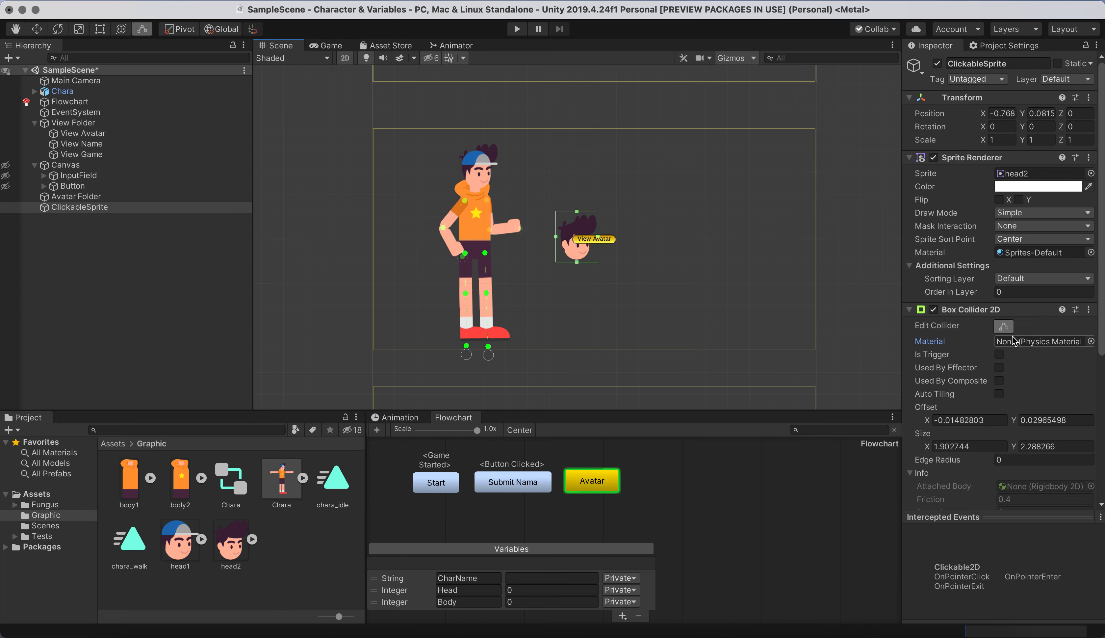
{"action": "left_click", "coordinate": [1004, 326]}
Move the clickable head above the View Avatar label and scale it to about 0.71, at about X -0.41, Y 3.04
{"action": "left_click_drag", "start_coordinate": [587, 218], "coordinate": [600, 153]}
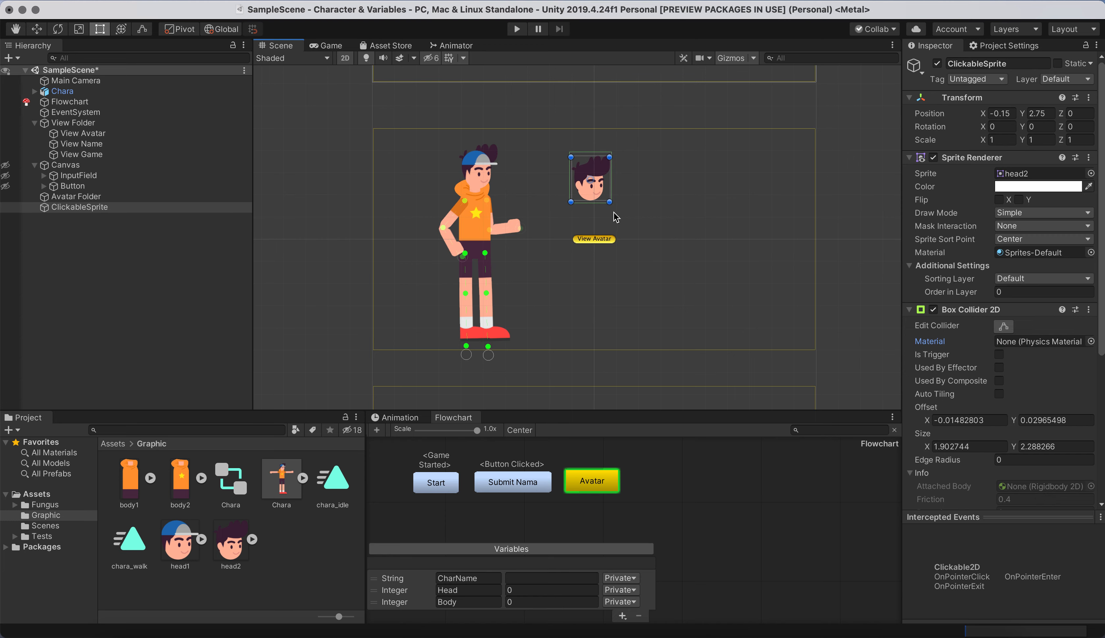
{"action": "left_click_drag", "start_coordinate": [611, 202], "coordinate": [599, 190]}
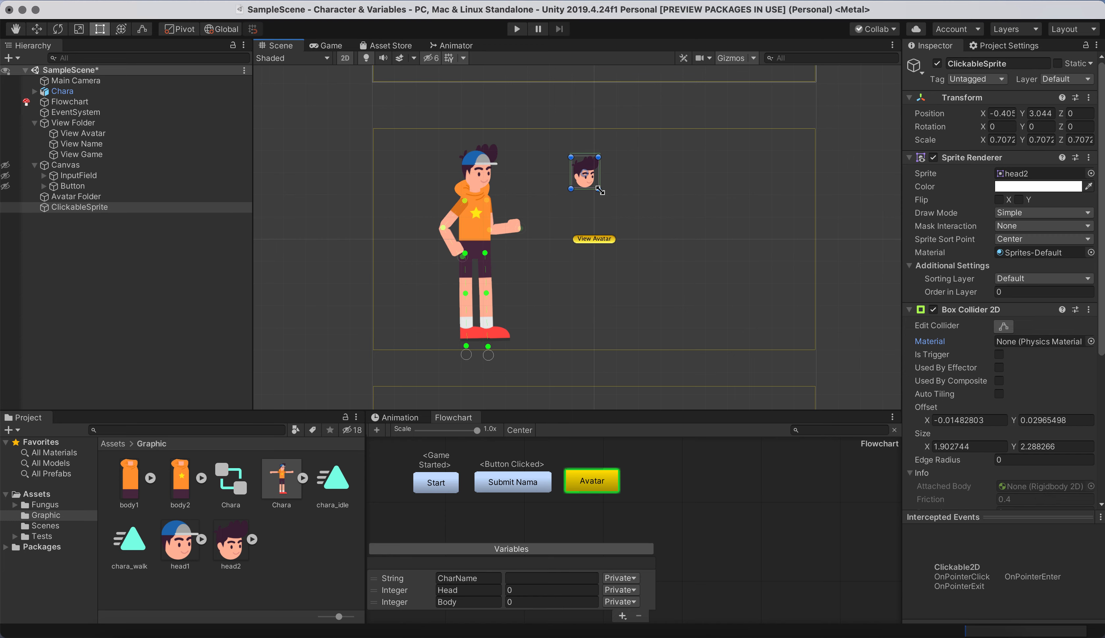
Rename the ClickableSprite object as Head 1 and make it a child of Avatar Folder
{"action": "left_click", "coordinate": [624, 189]}
{"action": "left_click", "coordinate": [583, 179]}
{"action": "left_click", "coordinate": [1004, 63]}
{"action": "type", "text": "Head 1"}
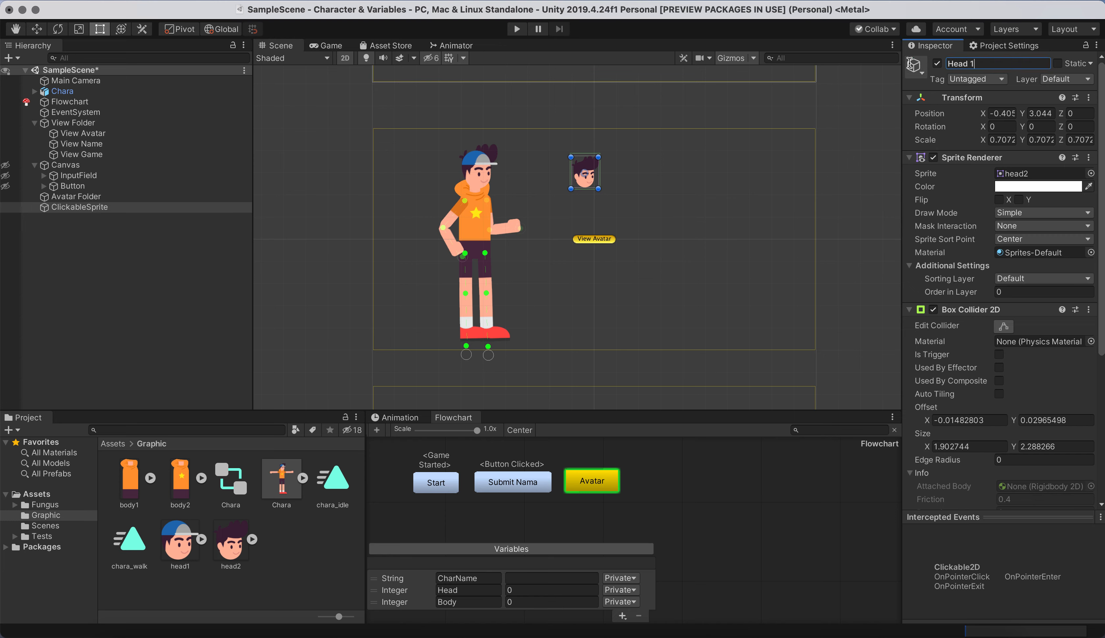
{"action": "left_click", "coordinate": [94, 284]}
{"action": "left_click", "coordinate": [69, 207]}
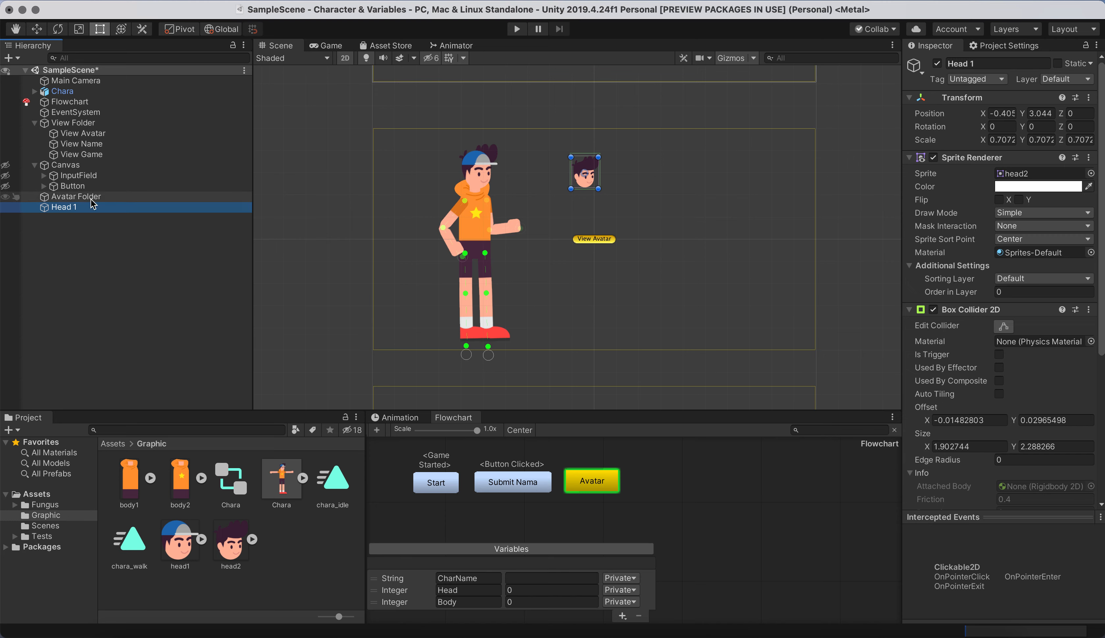
{"action": "left_click_drag", "start_coordinate": [65, 207], "coordinate": [87, 200]}
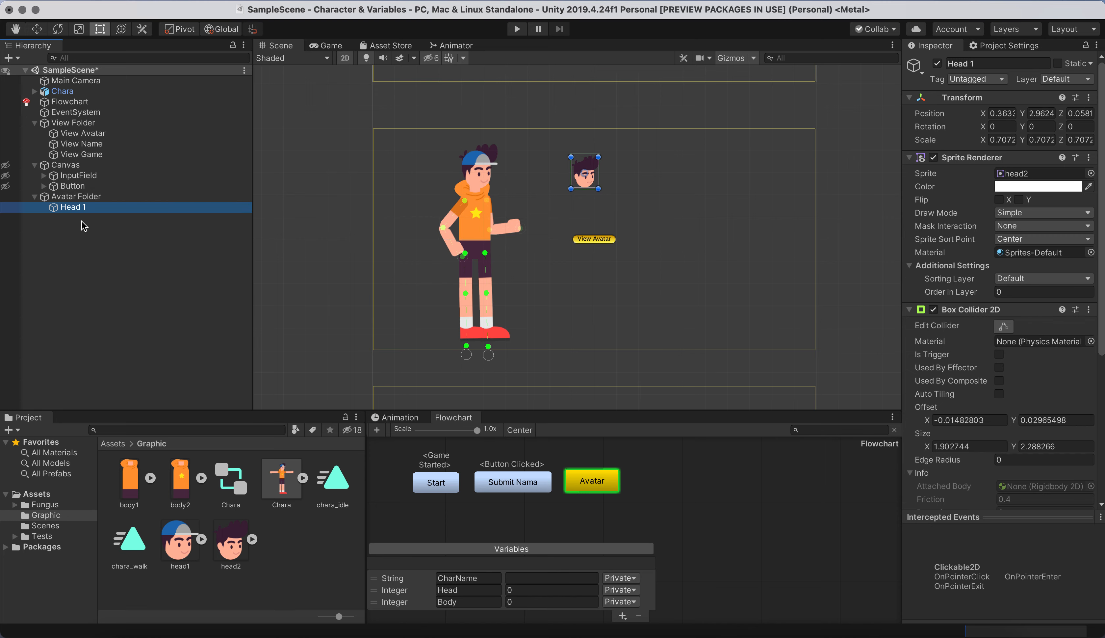
Duplicate Head 1 inside Avatar Folder and name the copy Head 2
{"action": "key", "text": "super+d"}
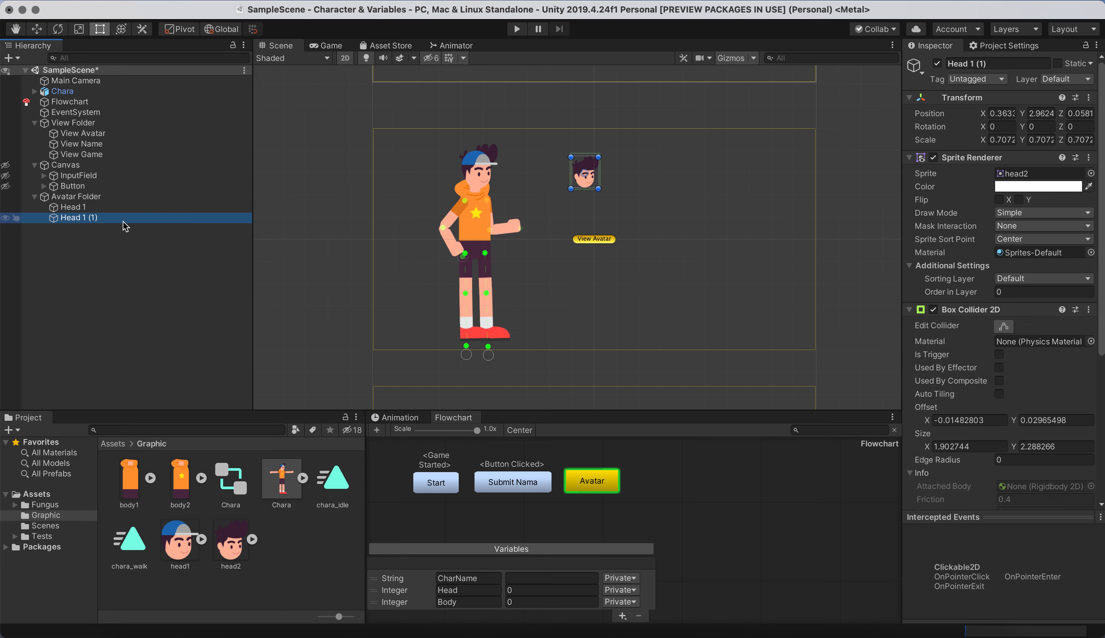
{"action": "left_click_drag", "start_coordinate": [969, 64], "coordinate": [1011, 64]}
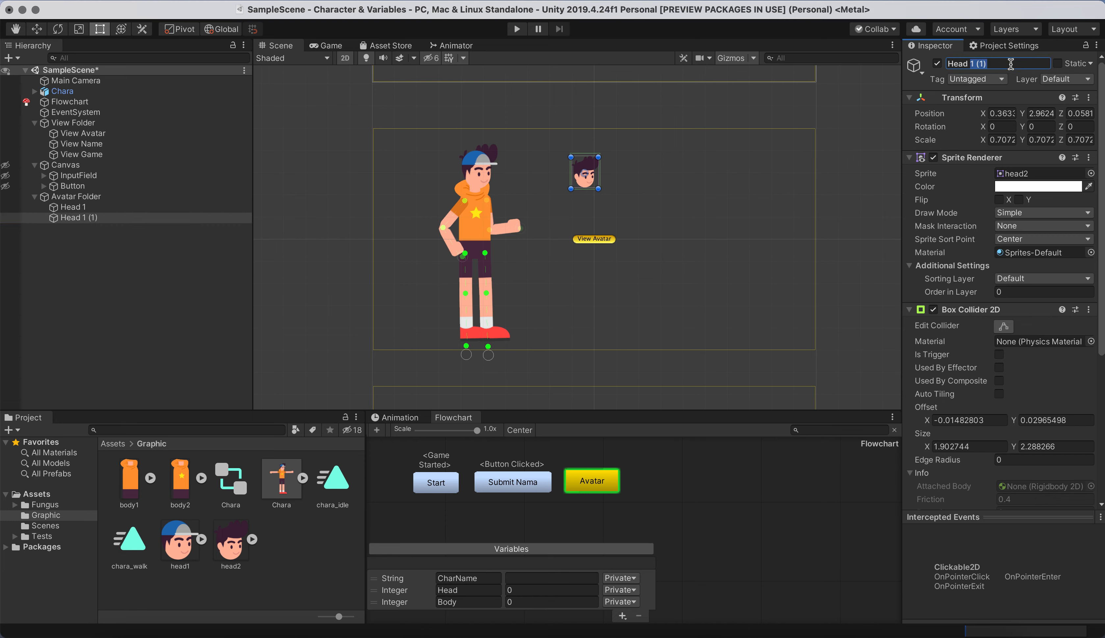
{"action": "type", "text": "2"}
{"action": "left_click", "coordinate": [63, 256]}
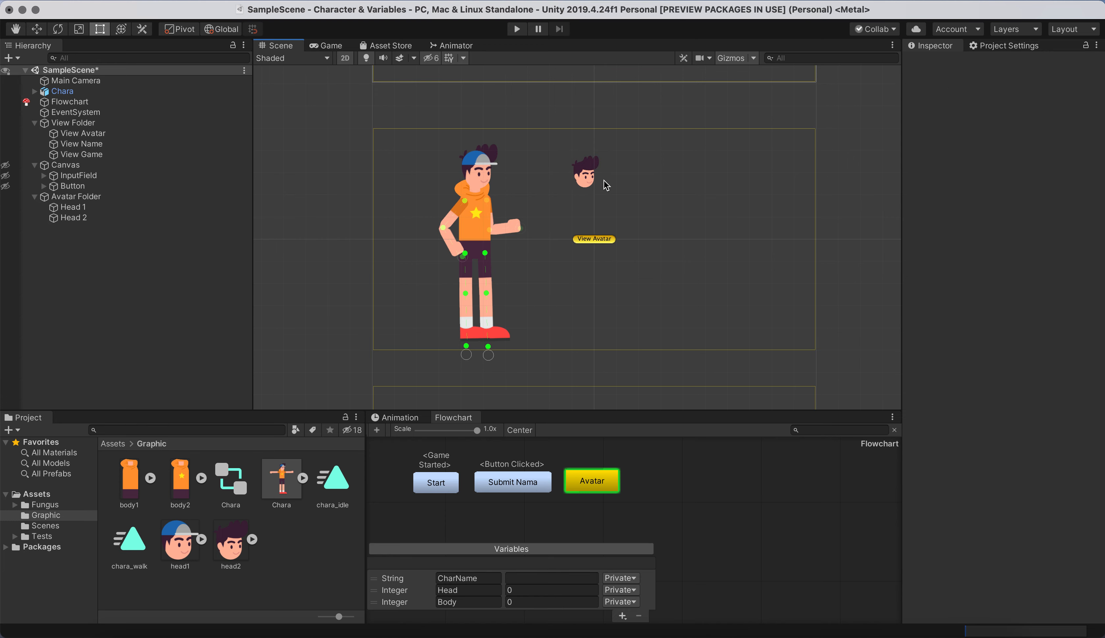
Place Head 1 beside Head 2 at about X 2.08 and change its sprite to head1
{"action": "left_click", "coordinate": [588, 186]}
{"action": "left_click_drag", "start_coordinate": [616, 184], "coordinate": [634, 183]}
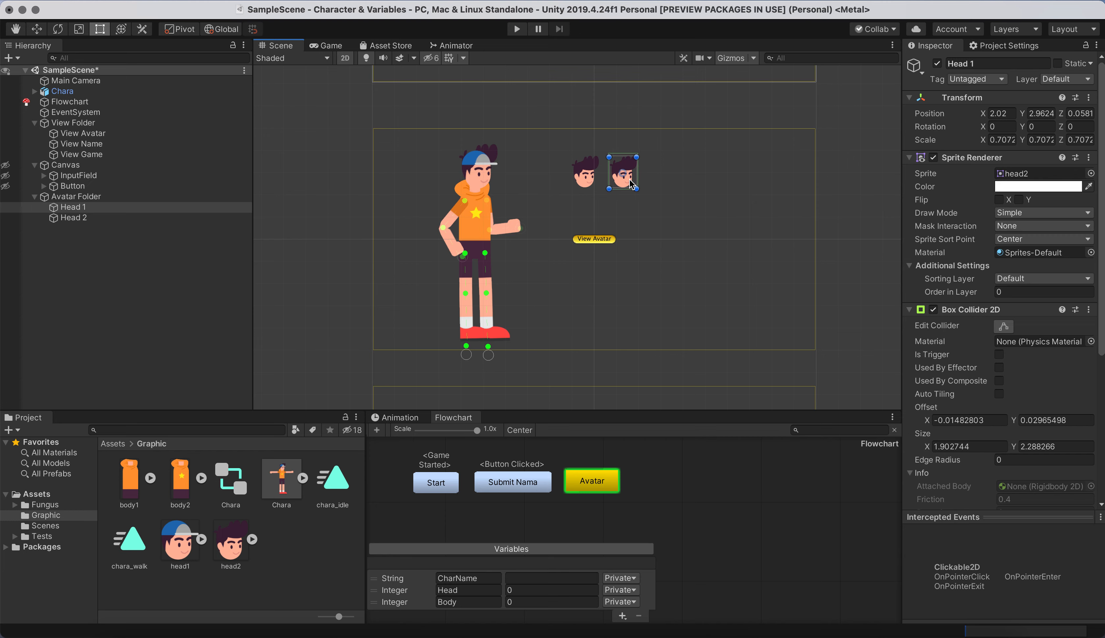
{"action": "left_click", "coordinate": [1091, 173]}
{"action": "left_click", "coordinate": [706, 239]}
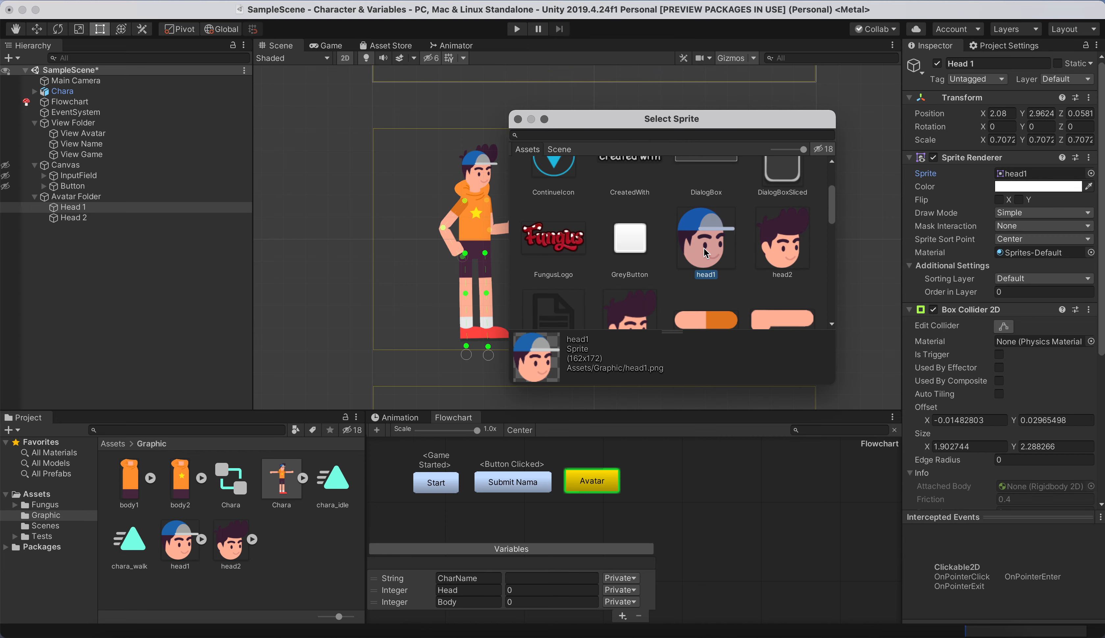
{"action": "left_click", "coordinate": [520, 120]}
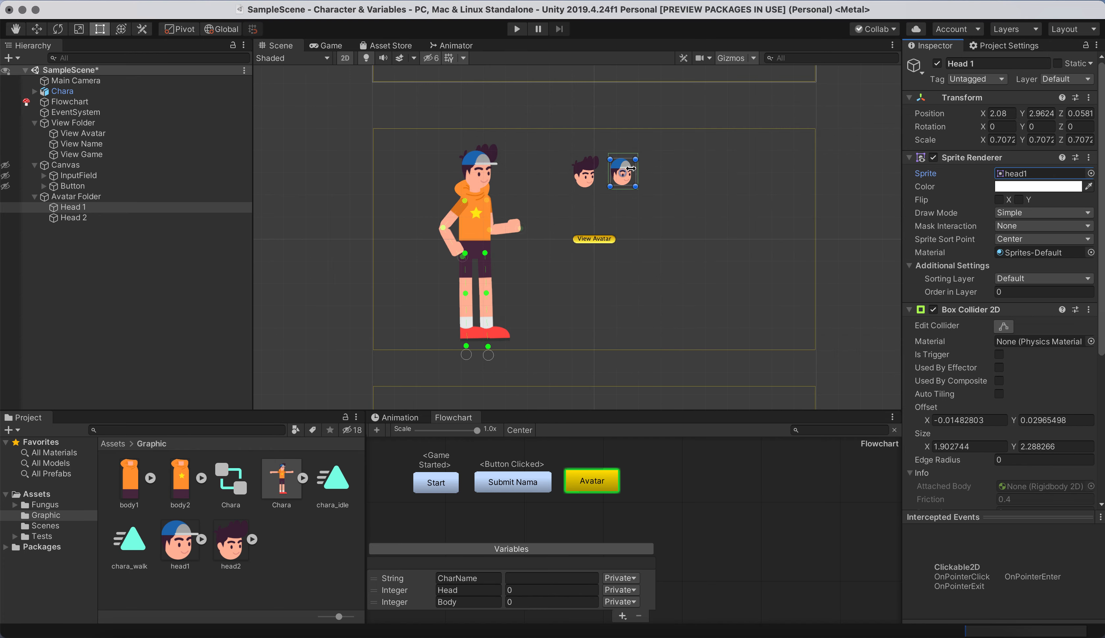
Enlarge the capped head slightly to a scale of about 0.77
{"action": "left_click_drag", "start_coordinate": [635, 189], "coordinate": [638, 190]}
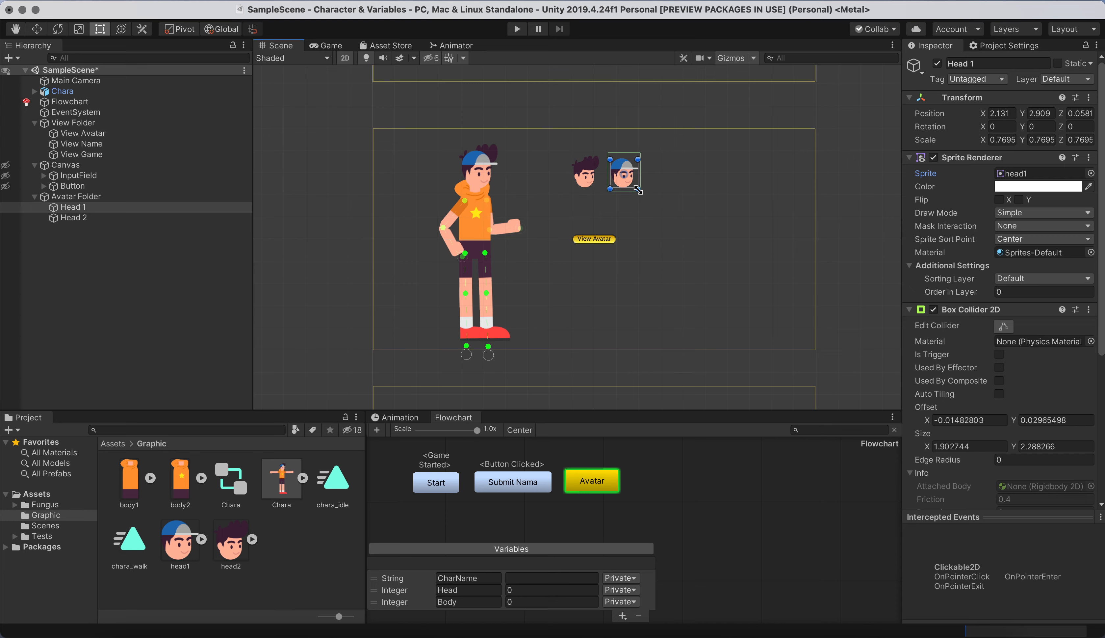
{"action": "left_click", "coordinate": [691, 209]}
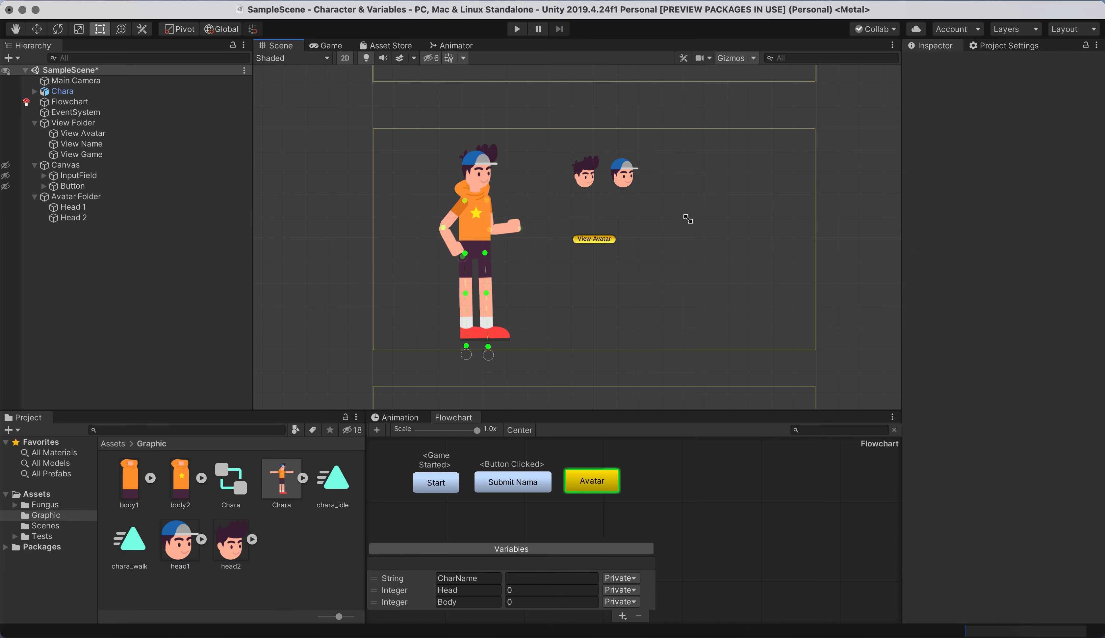
Duplicate the bareheaded Head 2 sprite
{"action": "left_click", "coordinate": [585, 178]}
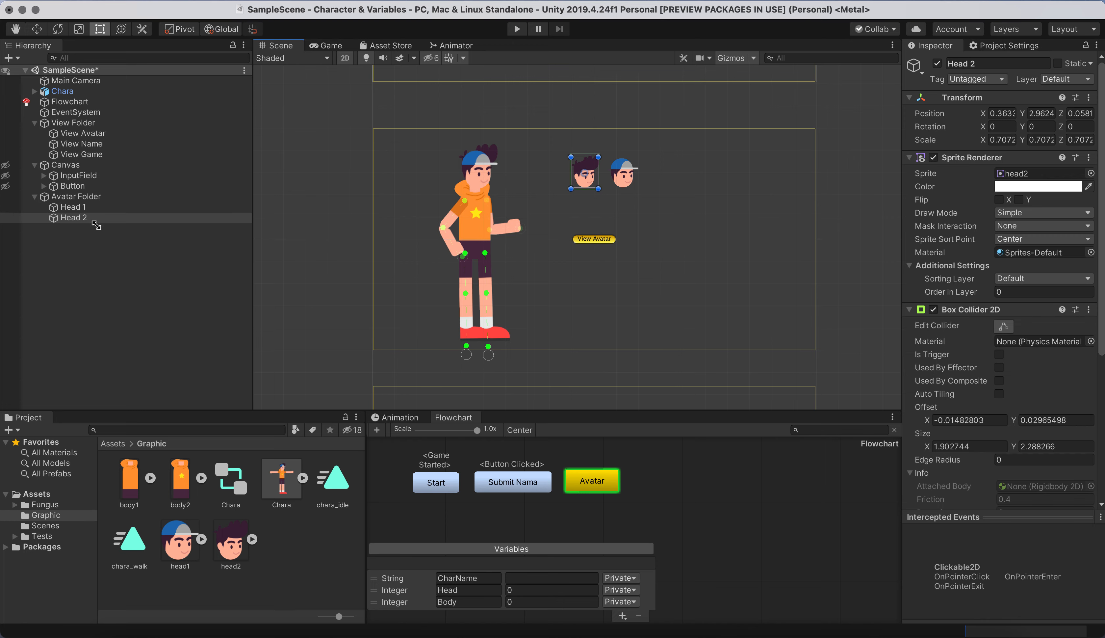
{"action": "key", "text": "super+d"}
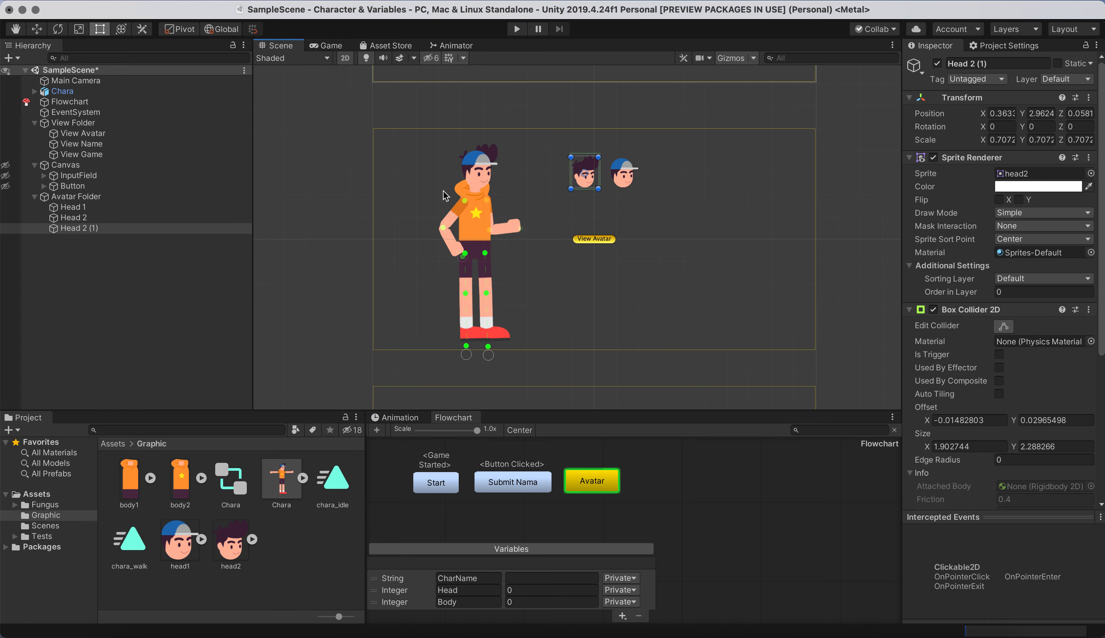
Rename the capped head as Head 2 and the bareheaded one as Head 1, listing Head 1 above Head 2
{"action": "left_click", "coordinate": [79, 207]}
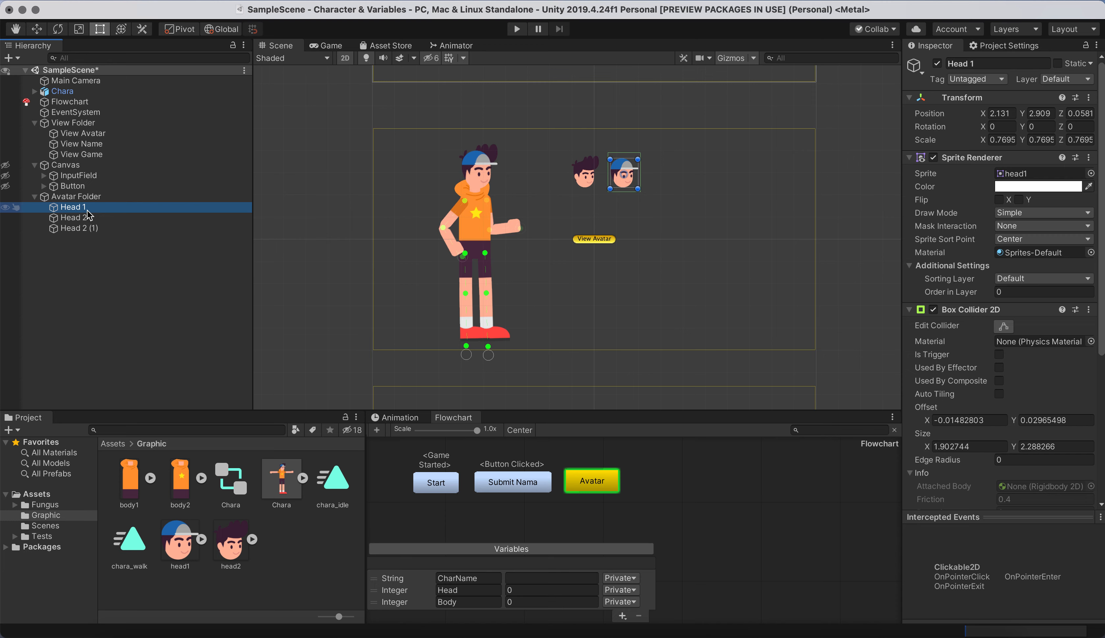
{"action": "left_click", "coordinate": [992, 64]}
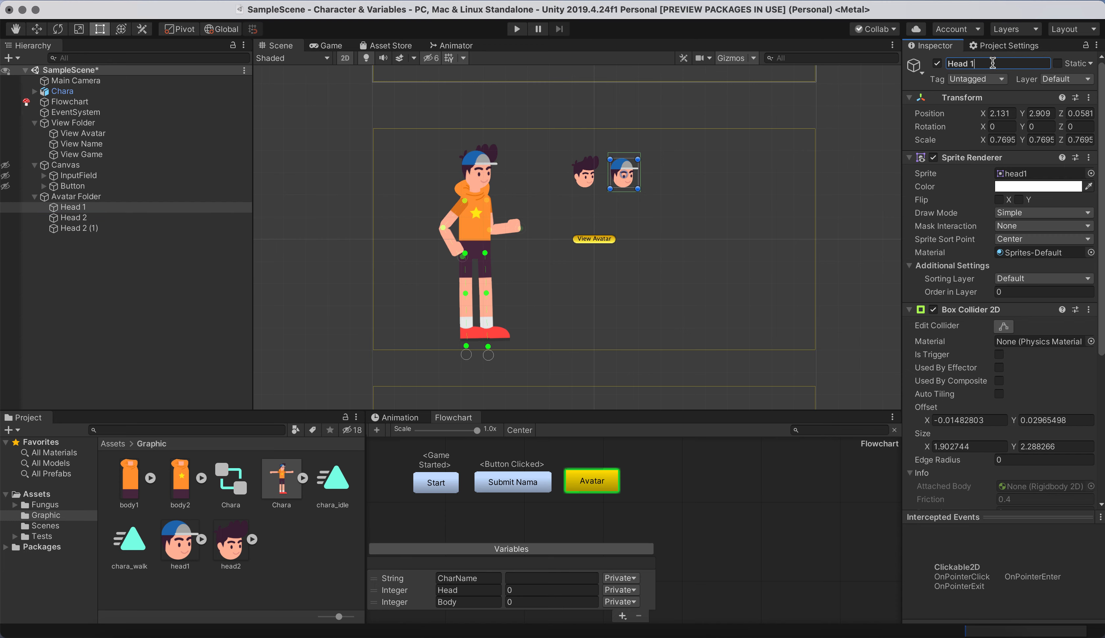
{"action": "left_click", "coordinate": [81, 218]}
{"action": "left_click", "coordinate": [998, 64]}
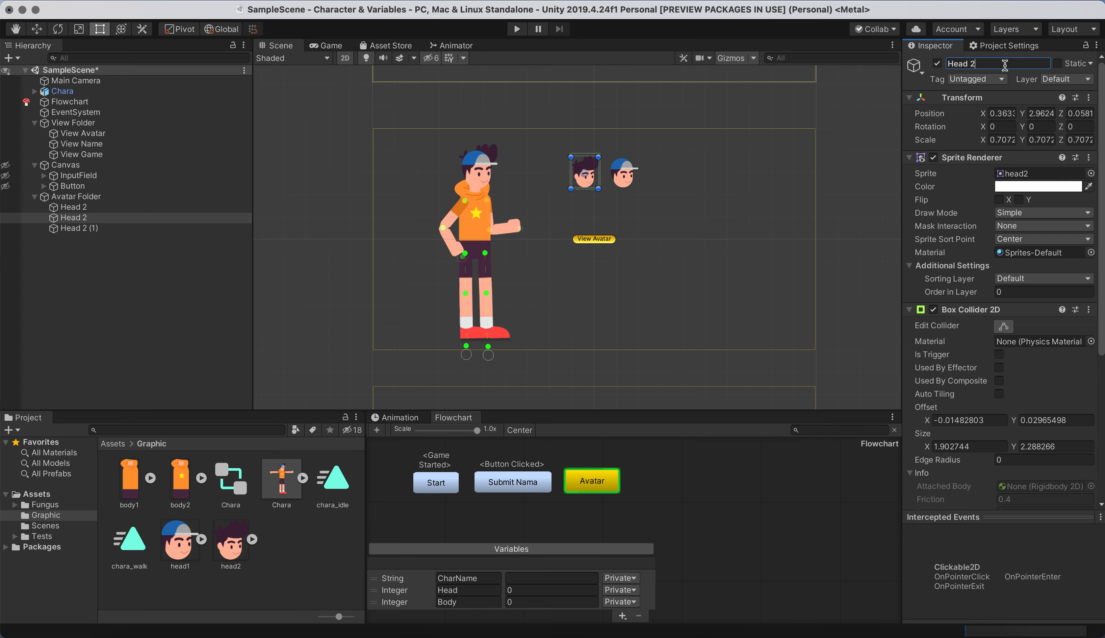
{"action": "left_click", "coordinate": [74, 218]}
{"action": "mouse_move", "coordinate": [68, 223]}
{"action": "left_mouse_down"}
{"action": "mouse_move", "coordinate": [72, 204]}
{"action": "mouse_move", "coordinate": [80, 226]}
{"action": "left_mouse_up"}
Move the duplicate Head 2 (1) below the bareheaded head to about Y 0.95 and try to rename it Body 1
{"action": "left_click", "coordinate": [79, 228]}
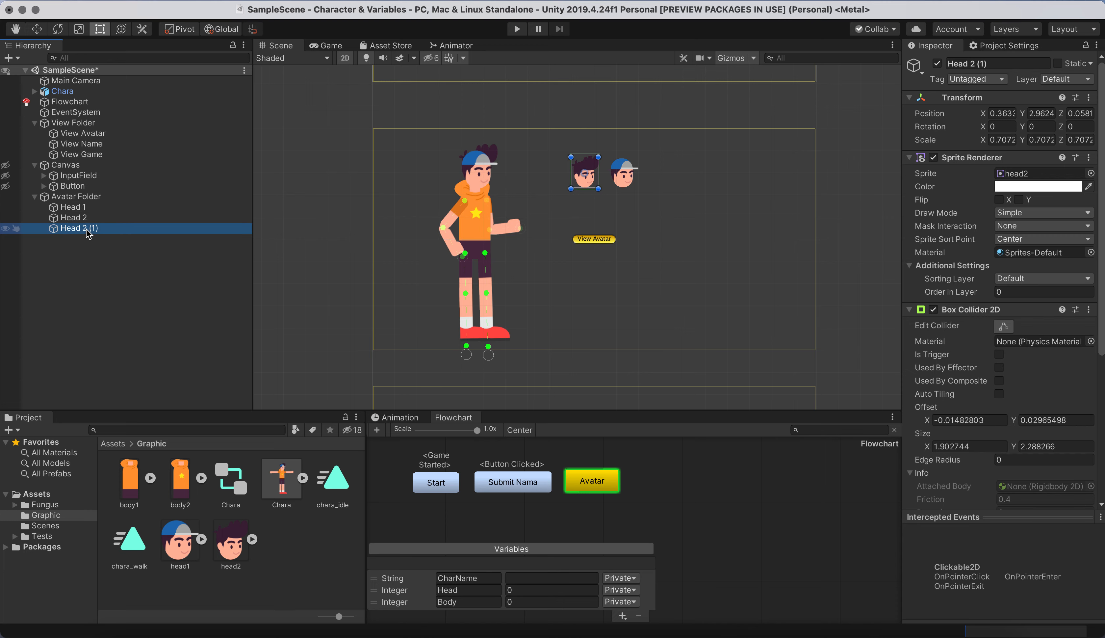
{"action": "left_click_drag", "start_coordinate": [586, 186], "coordinate": [585, 239]}
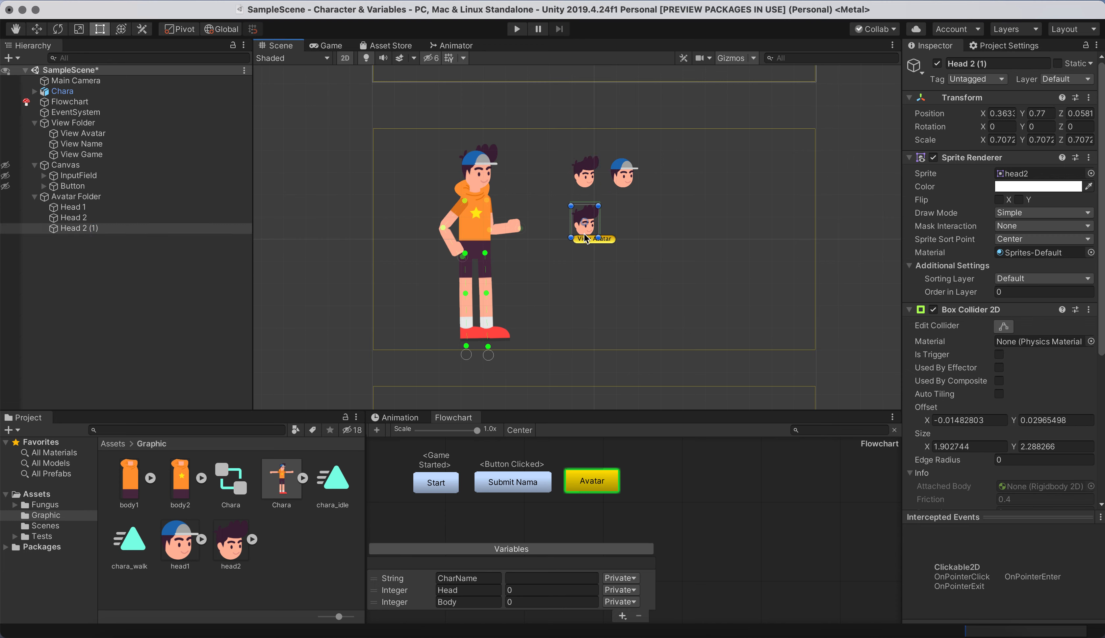
{"action": "left_click", "coordinate": [1000, 63]}
{"action": "type", "text": "Body 1"}
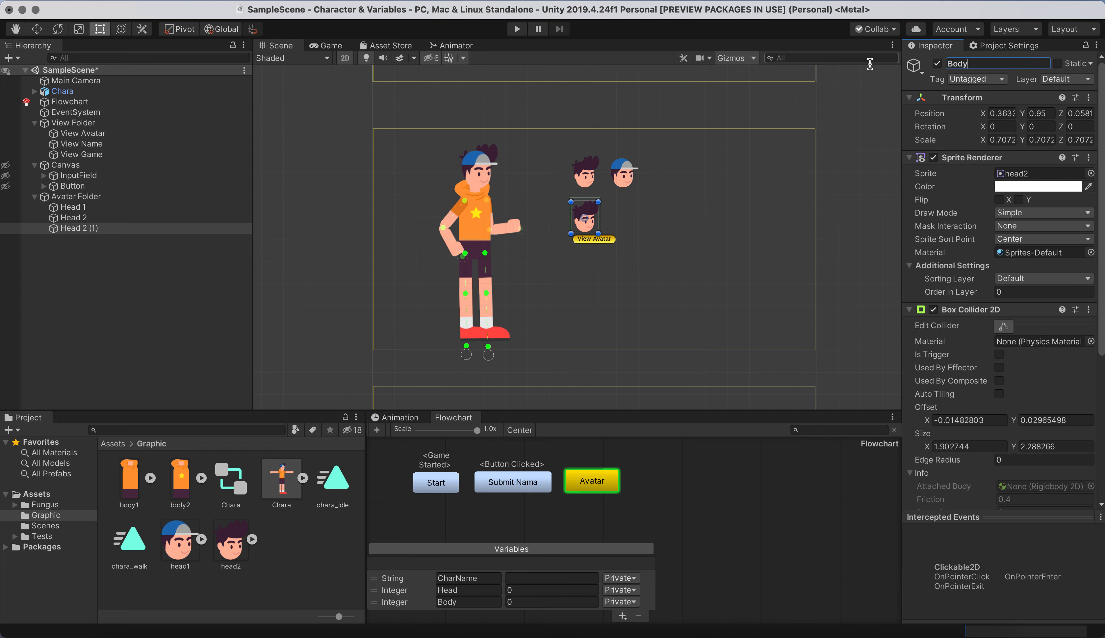
Change the duplicate's sprite to body1 and move it down to about X 0.24, Y 0.06
{"action": "left_click", "coordinate": [1090, 174]}
{"action": "scroll", "coordinate": [714, 254], "scroll_direction": "down", "scroll_amount": 3}
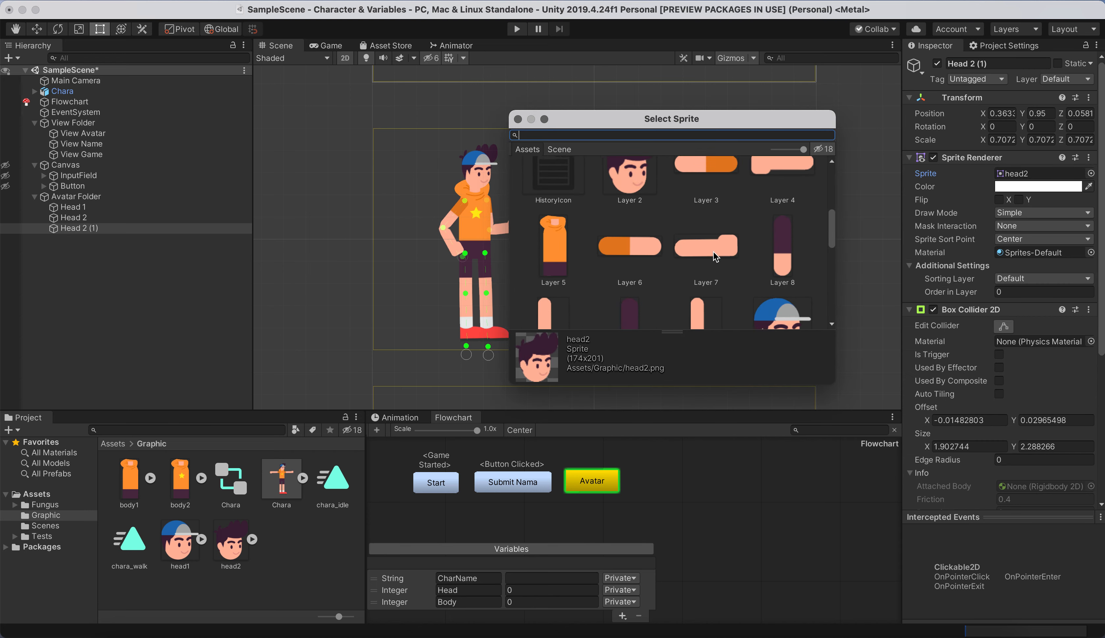
{"action": "scroll", "coordinate": [714, 254], "scroll_direction": "up", "scroll_amount": 5}
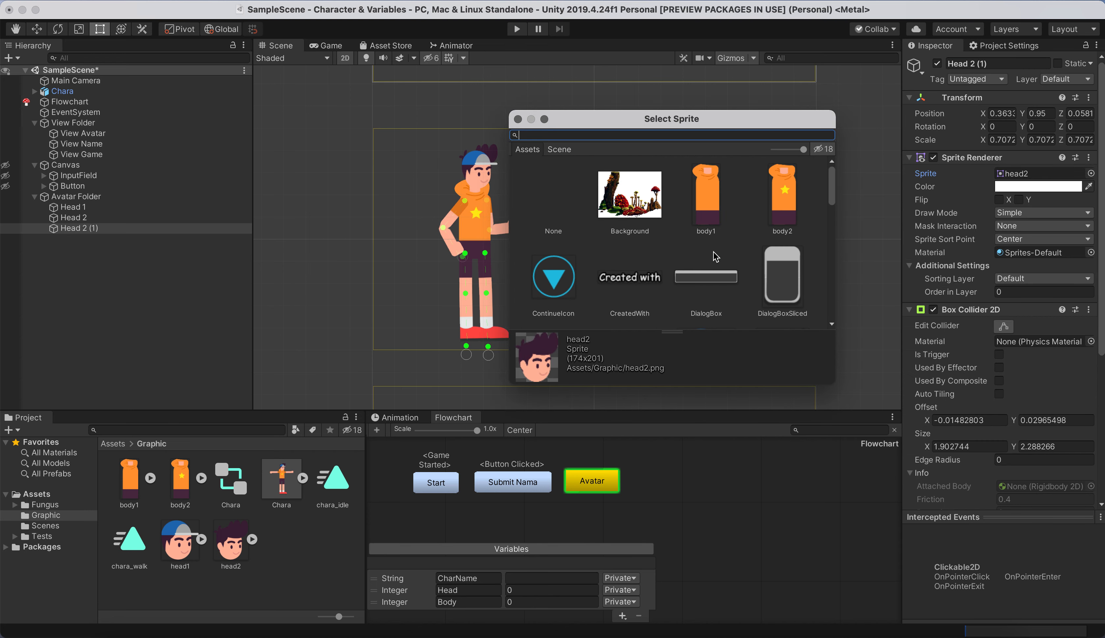
{"action": "left_click", "coordinate": [709, 211]}
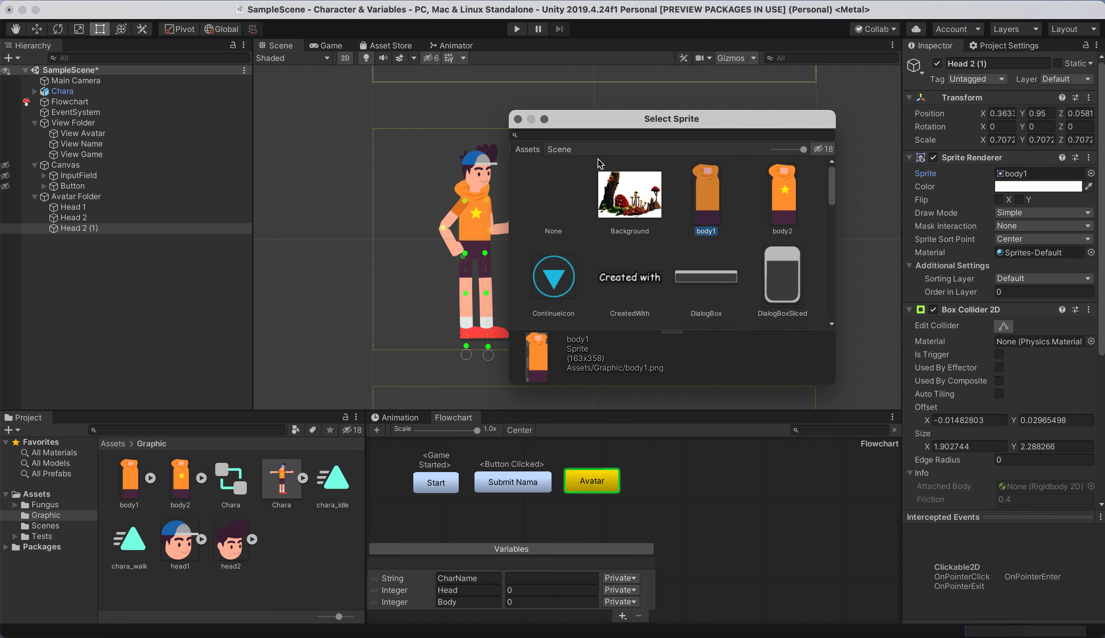
{"action": "left_click", "coordinate": [518, 118]}
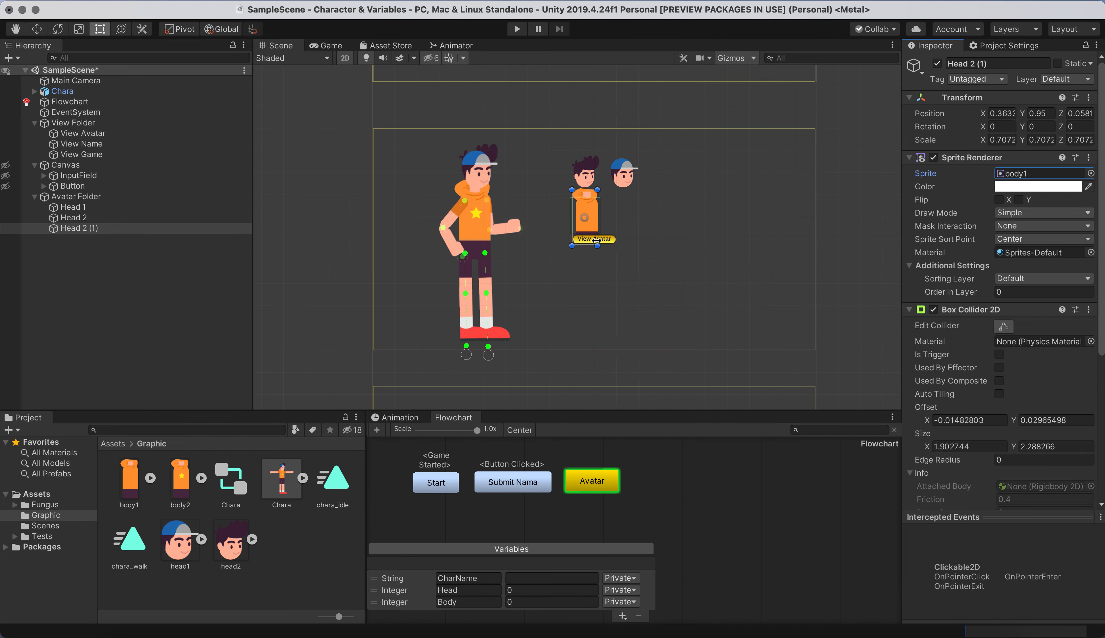
{"action": "left_click_drag", "start_coordinate": [590, 230], "coordinate": [588, 253]}
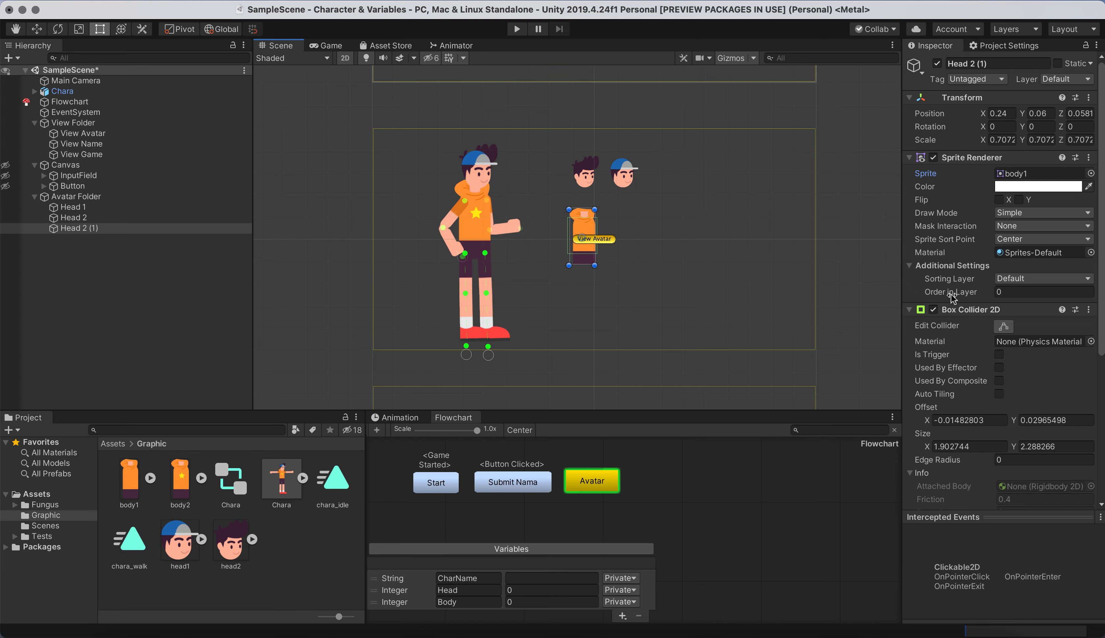
Stretch the body's box collider up and down to cover the whole sprite, about 3.8 high
{"action": "left_click", "coordinate": [1003, 325]}
{"action": "left_click_drag", "start_coordinate": [584, 254], "coordinate": [584, 265]}
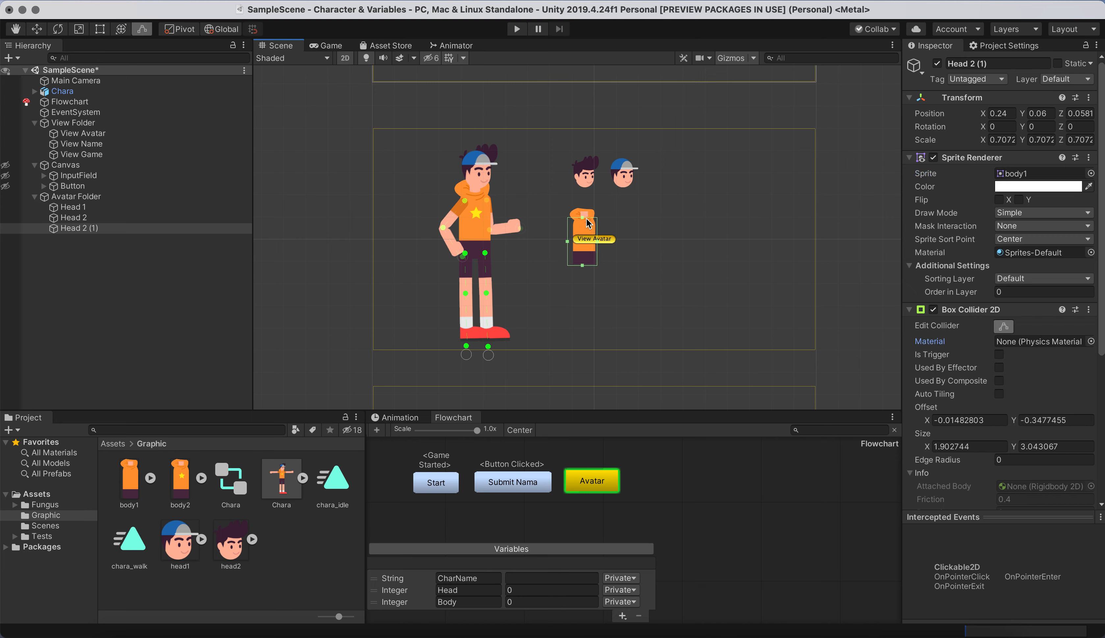
{"action": "left_click_drag", "start_coordinate": [584, 217], "coordinate": [584, 205]}
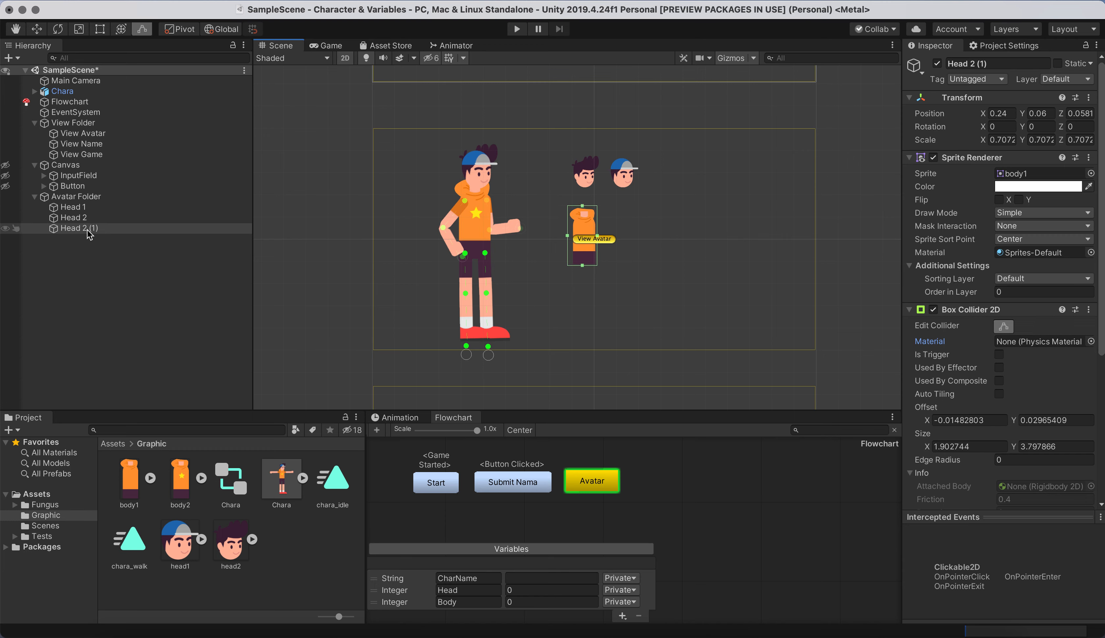
Rename the body object as Body 1 and move it up to about X 0.27, Y 0.42
{"action": "left_click", "coordinate": [159, 229]}
{"action": "left_click", "coordinate": [999, 63]}
{"action": "type", "text": "Body"}
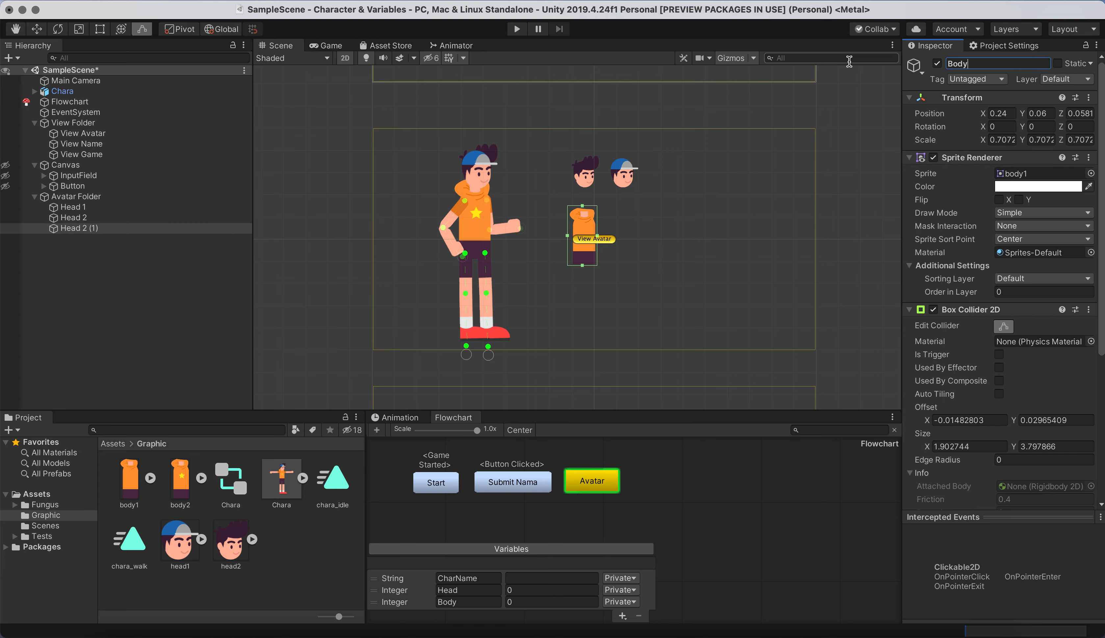
{"action": "left_click", "coordinate": [650, 233]}
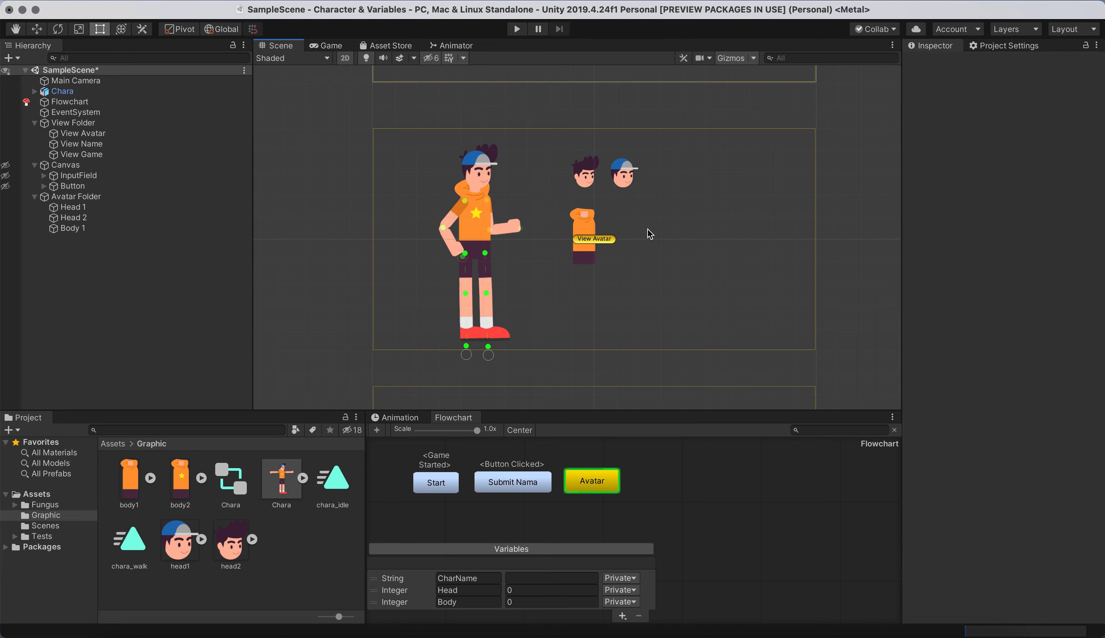
{"action": "left_click", "coordinate": [592, 225]}
{"action": "left_click_drag", "start_coordinate": [585, 227], "coordinate": [587, 216]}
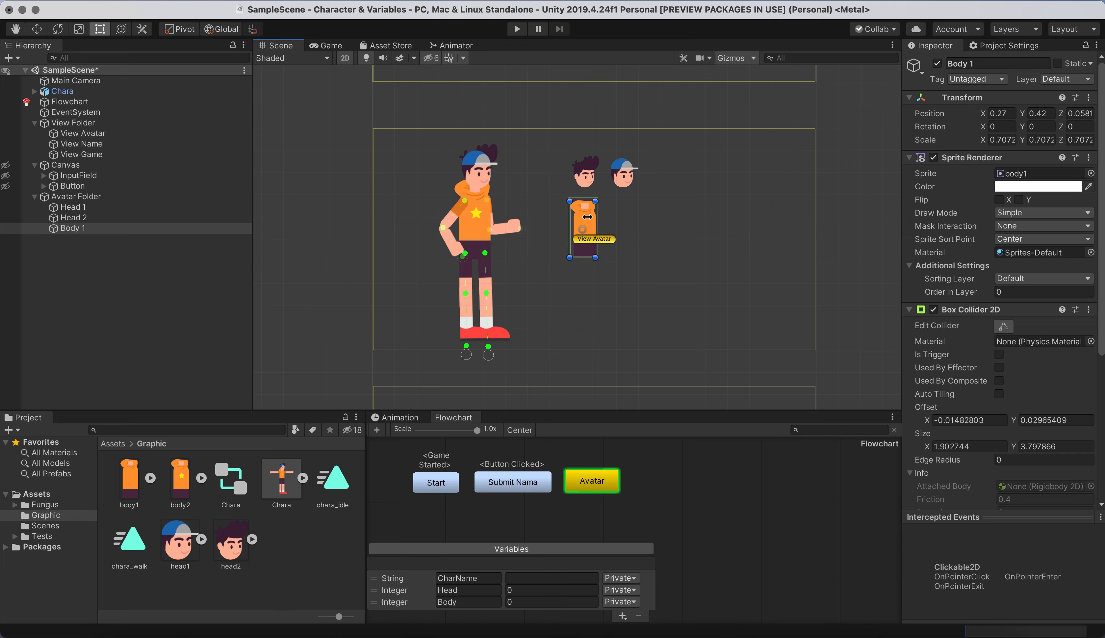
Duplicate Body 1 and name the copy Body 2
{"action": "left_click", "coordinate": [104, 229]}
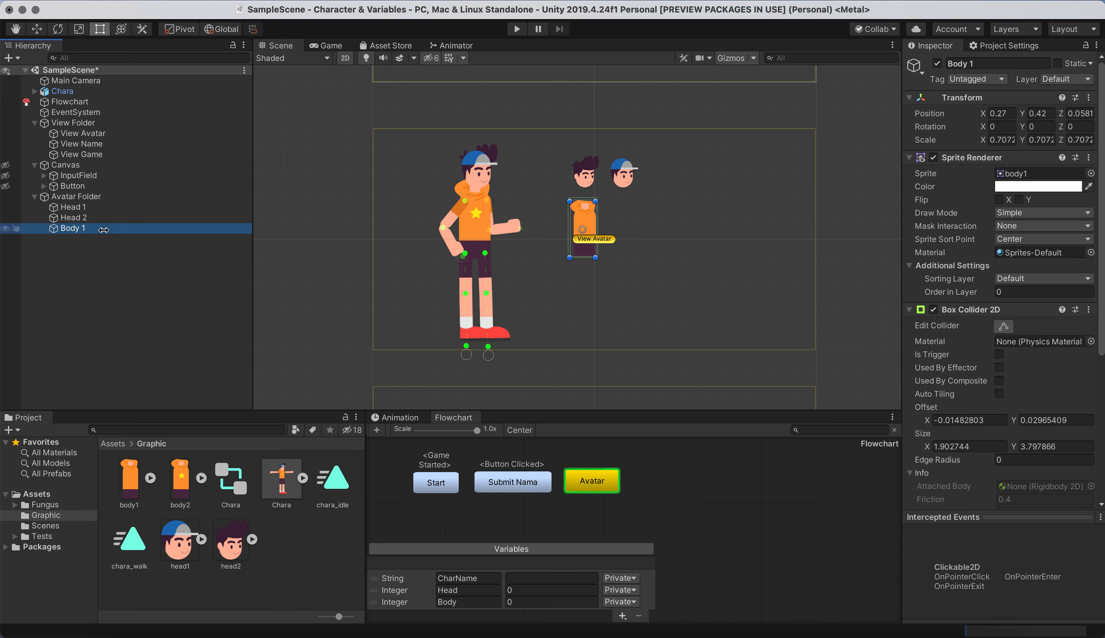
{"action": "key", "text": "super+d"}
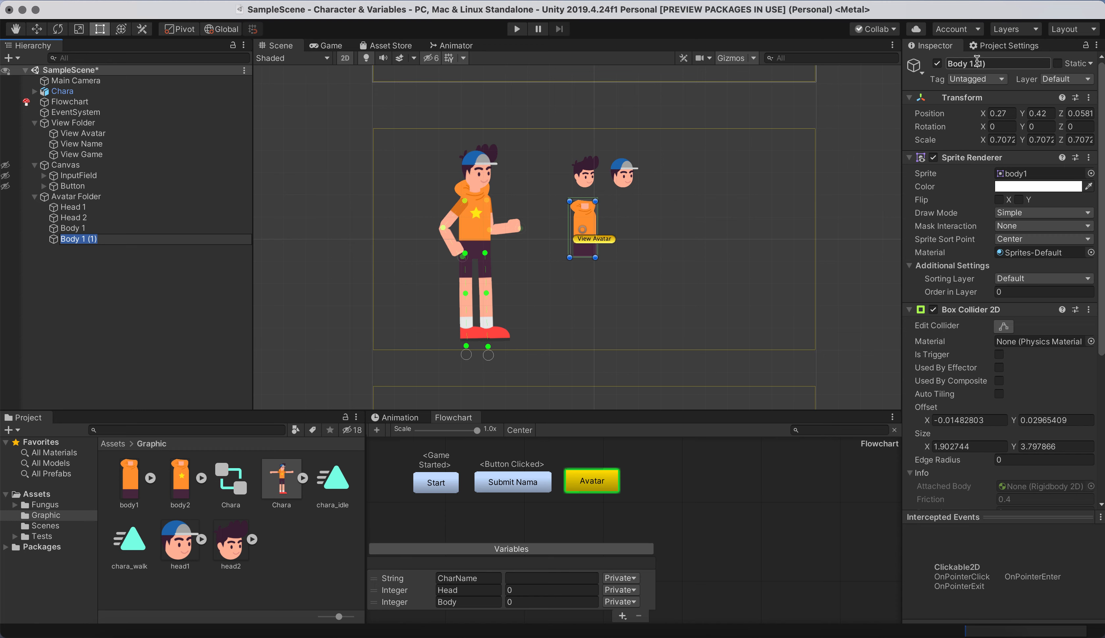
{"action": "left_click_drag", "start_coordinate": [970, 65], "coordinate": [1032, 65]}
{"action": "type", "text": "2"}
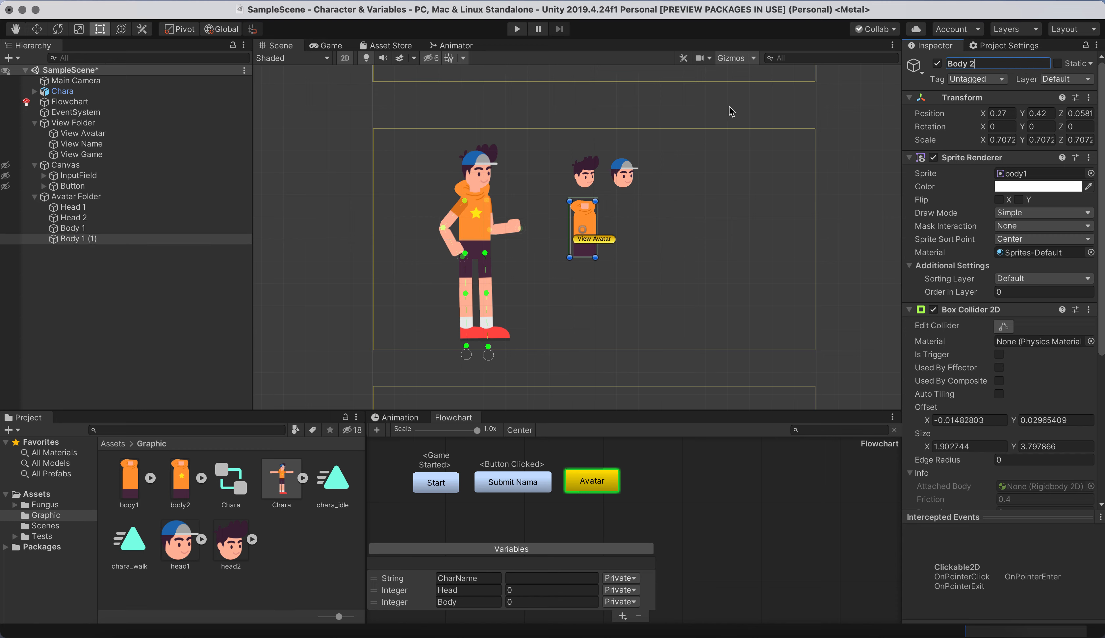
Place Body 2 beside Body 1 under the capped head, at about X 1.99, and change its sprite to body2
{"action": "left_click_drag", "start_coordinate": [592, 216], "coordinate": [631, 214]}
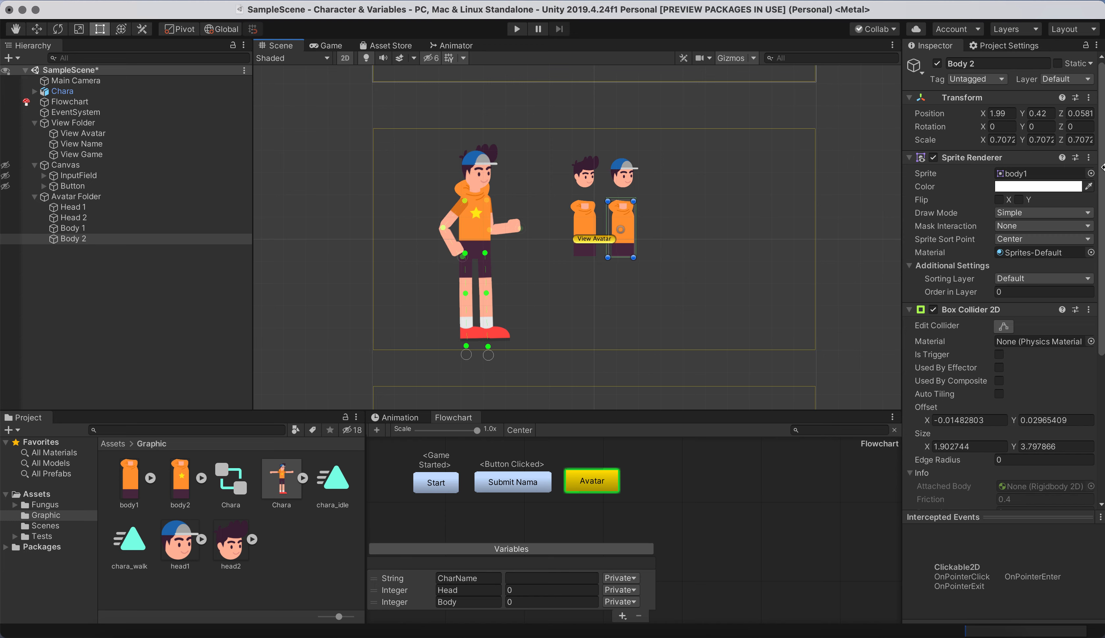
{"action": "left_click", "coordinate": [1090, 173]}
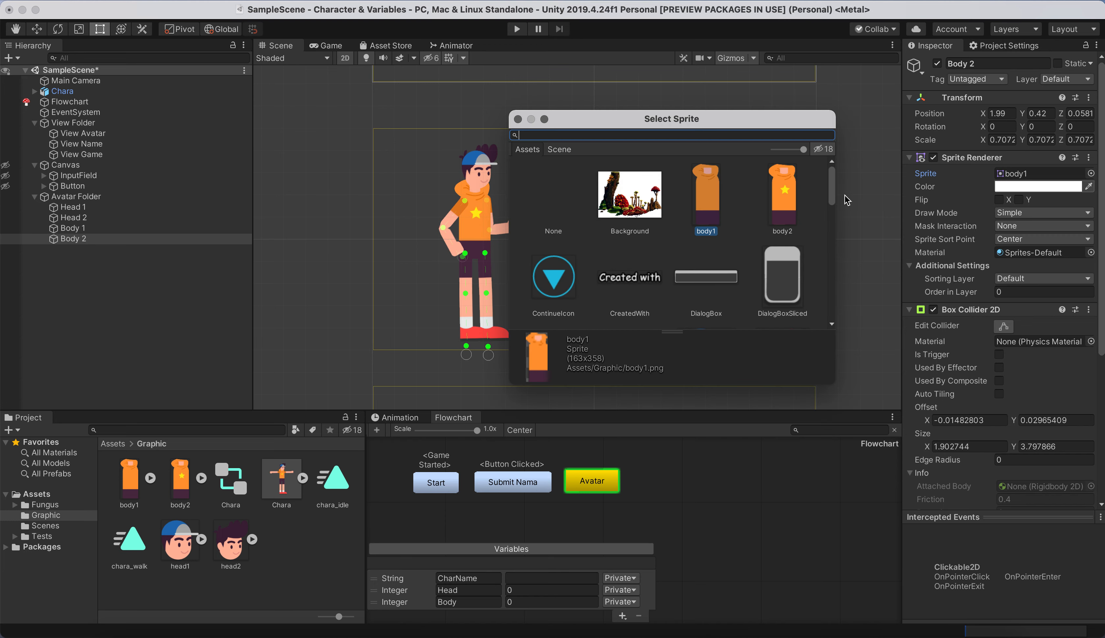
{"action": "left_click", "coordinate": [787, 209]}
{"action": "left_click", "coordinate": [517, 119]}
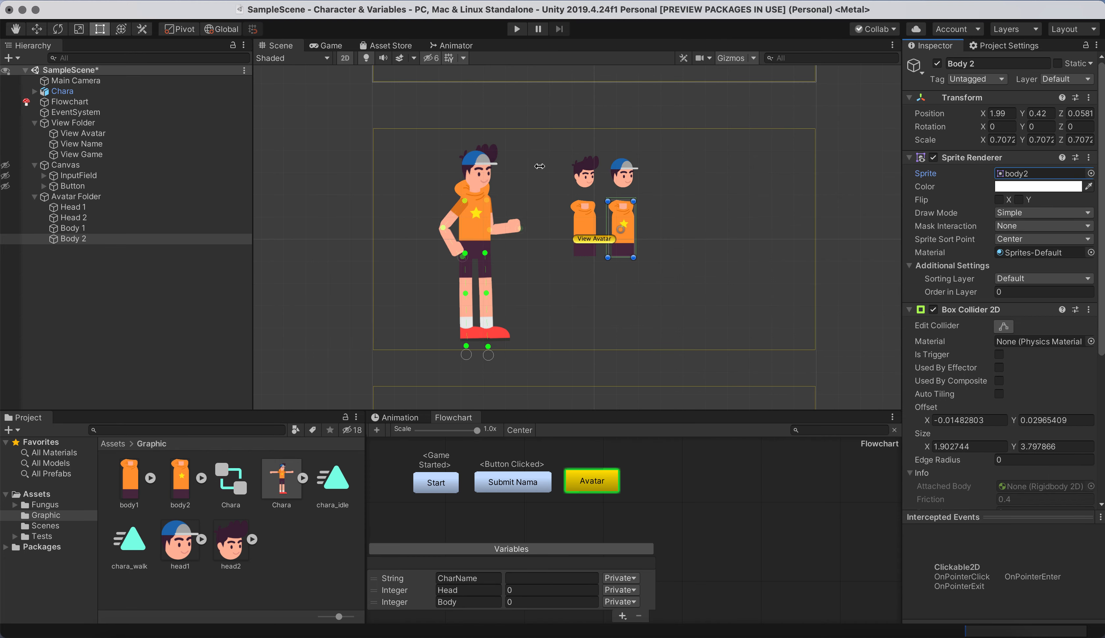
Duplicate the Say command in the Submit Nama block and set the copy's story text to "Pilih avatarmu"
{"action": "left_click", "coordinate": [692, 326]}
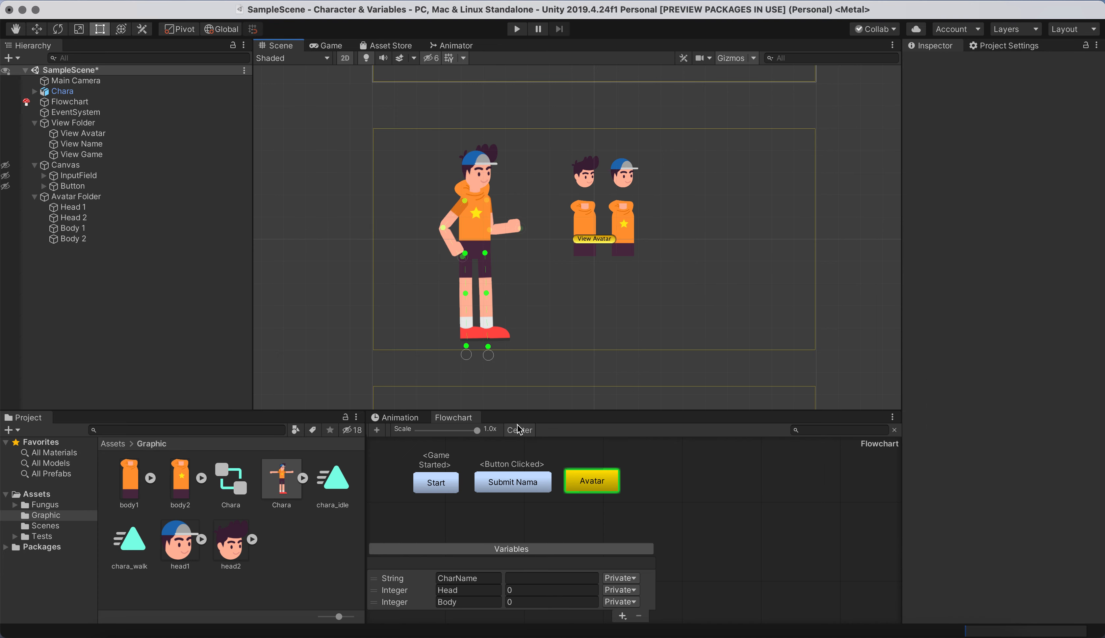
{"action": "left_click_drag", "start_coordinate": [597, 496], "coordinate": [609, 495]}
{"action": "left_click", "coordinate": [499, 486]}
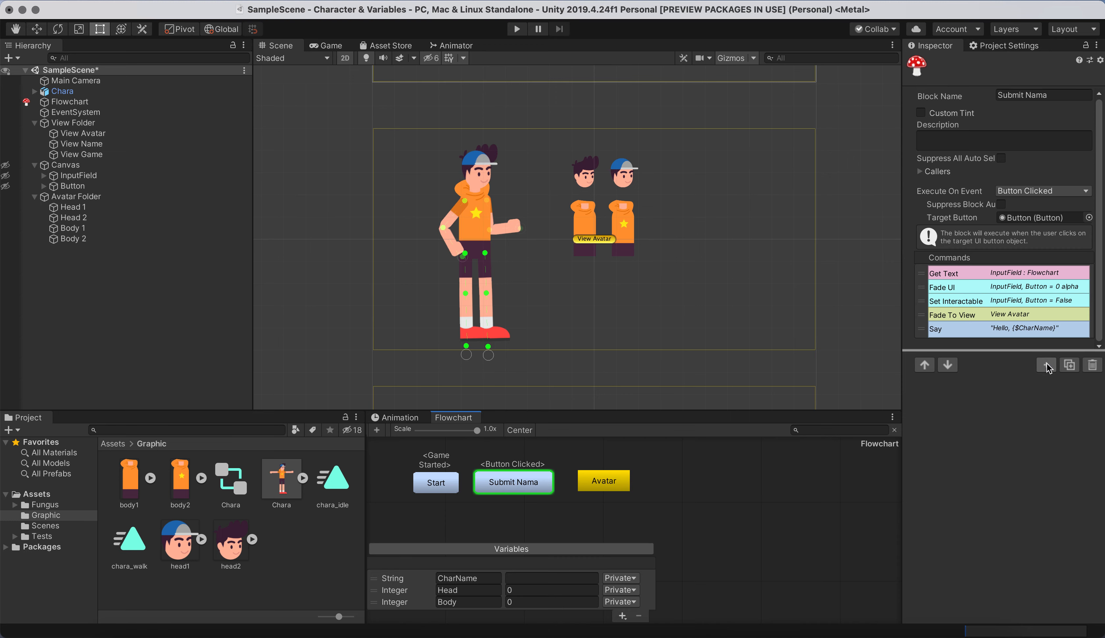
{"action": "left_click", "coordinate": [1023, 328]}
{"action": "left_click", "coordinate": [1069, 364]}
{"action": "left_click", "coordinate": [1016, 346]}
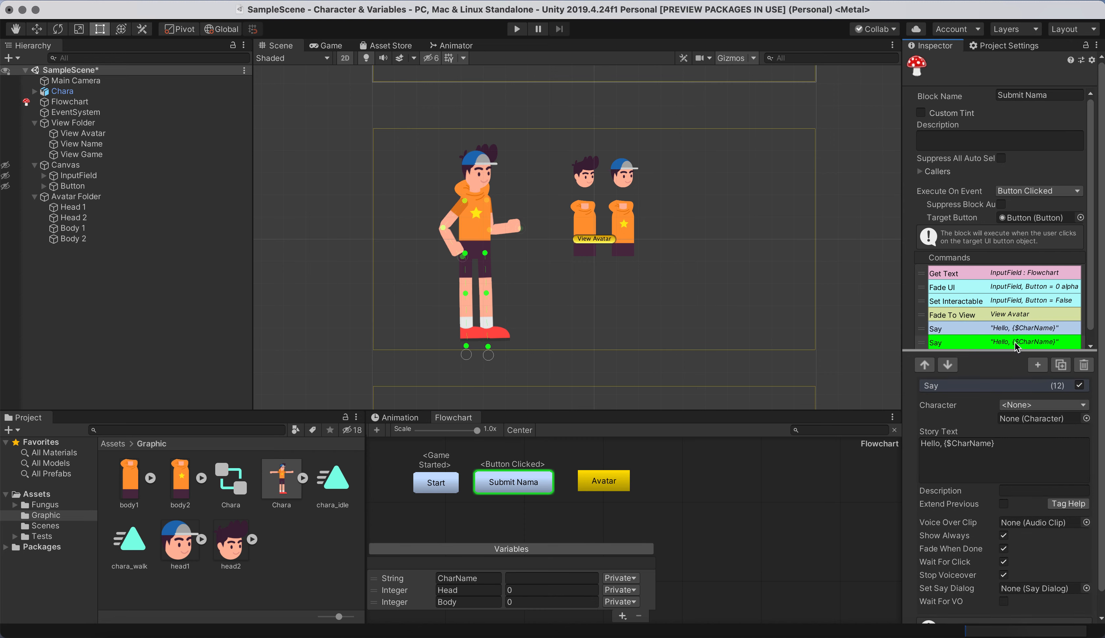
{"action": "left_click", "coordinate": [1005, 441]}
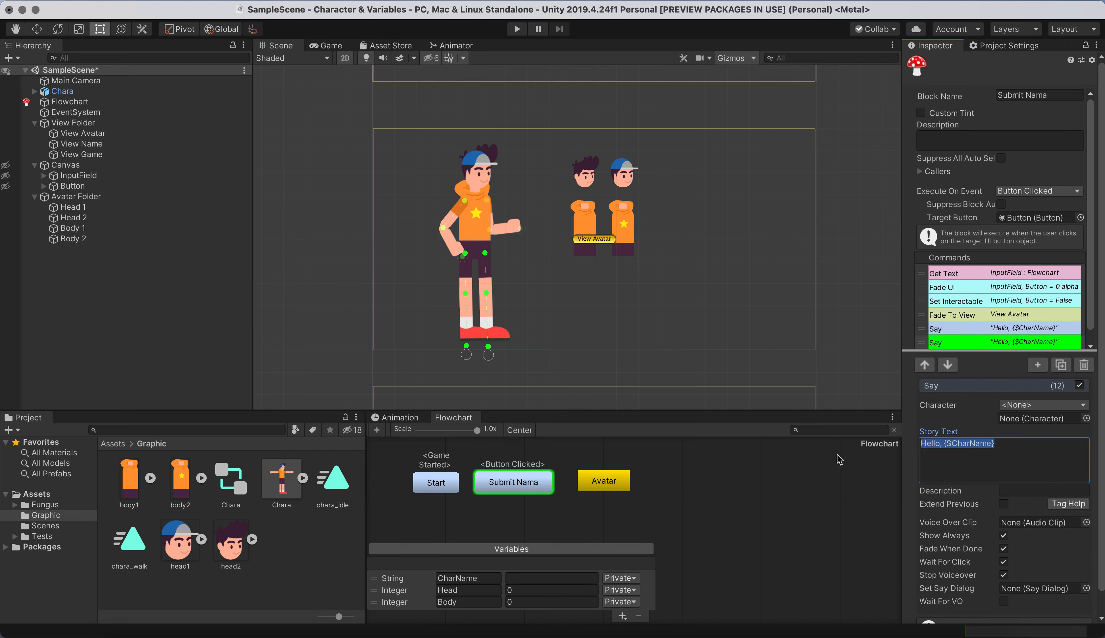
{"action": "type", "text": "Pilih a"}
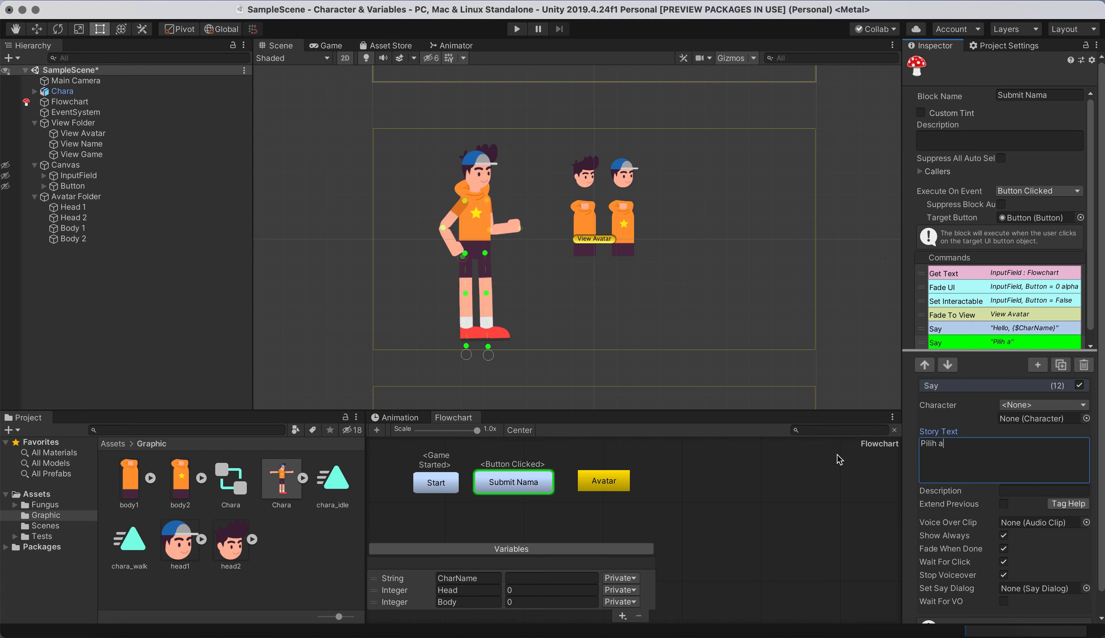
{"action": "type", "text": "vatarm"}
Add a Call command at the end of the Submit Nama block with Avatar as its target block
{"action": "scroll", "coordinate": [1000, 338], "scroll_direction": "down", "scroll_amount": 1}
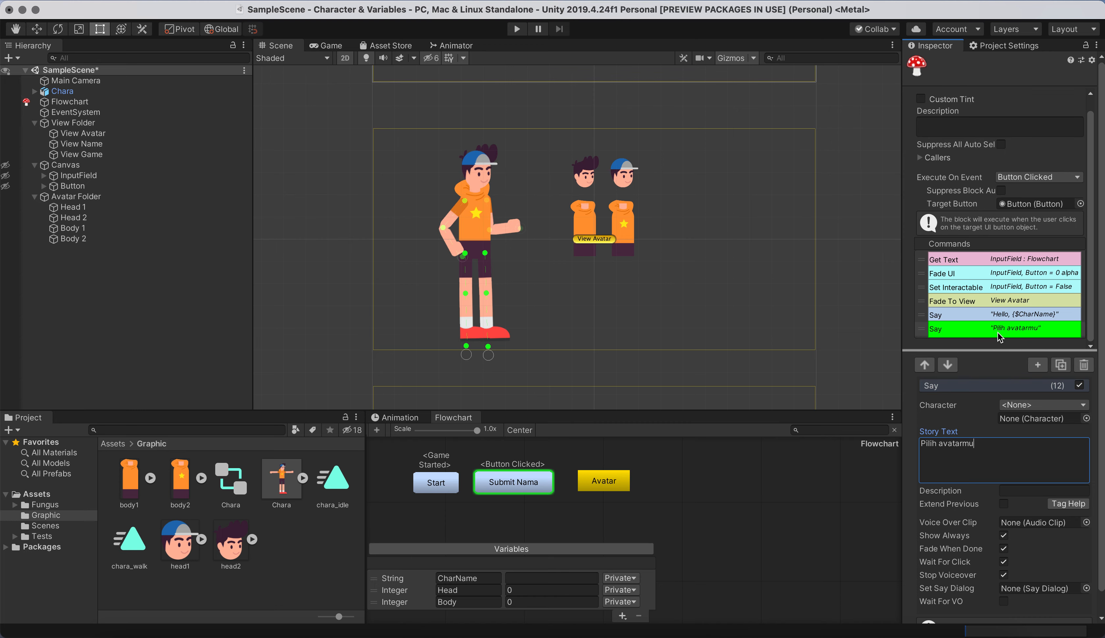
{"action": "left_click", "coordinate": [1037, 365]}
{"action": "type", "text": "call"}
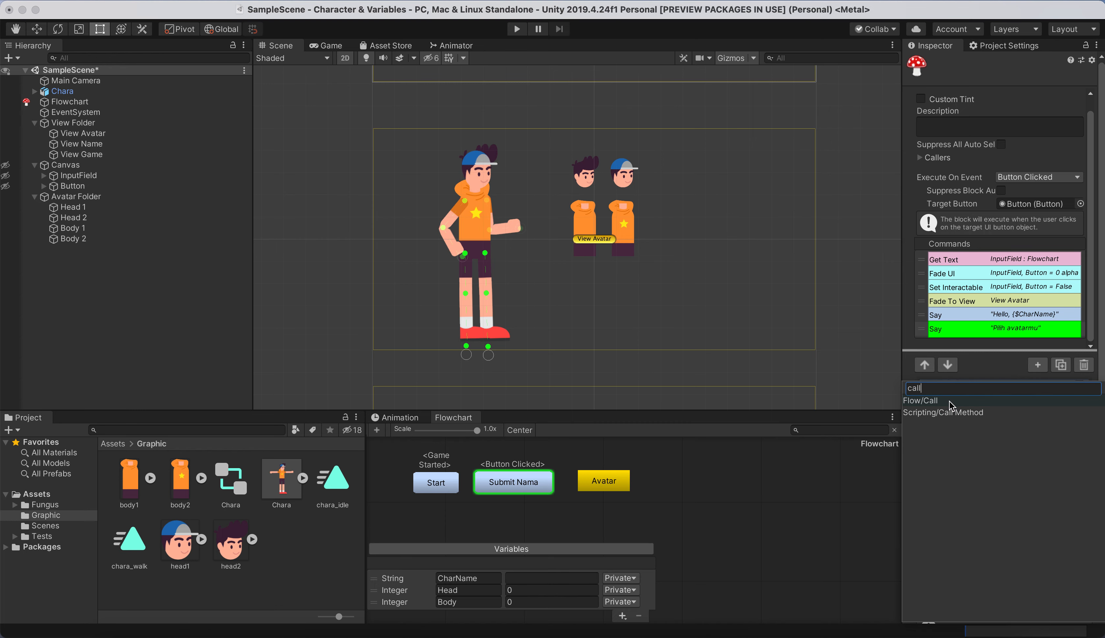
{"action": "left_click", "coordinate": [949, 400]}
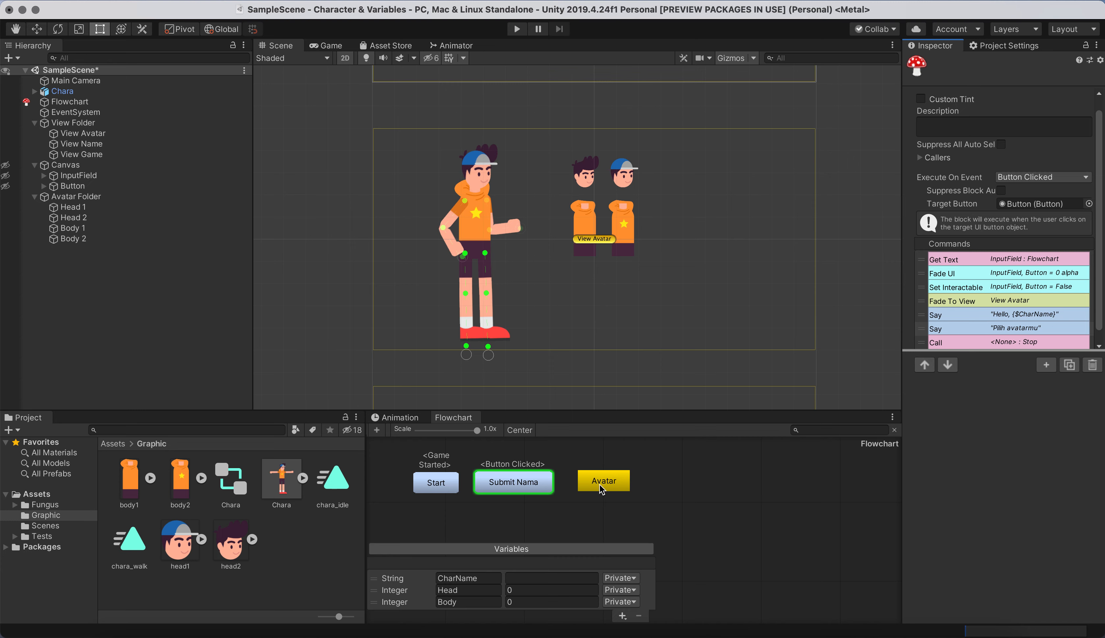
{"action": "left_click", "coordinate": [1016, 342]}
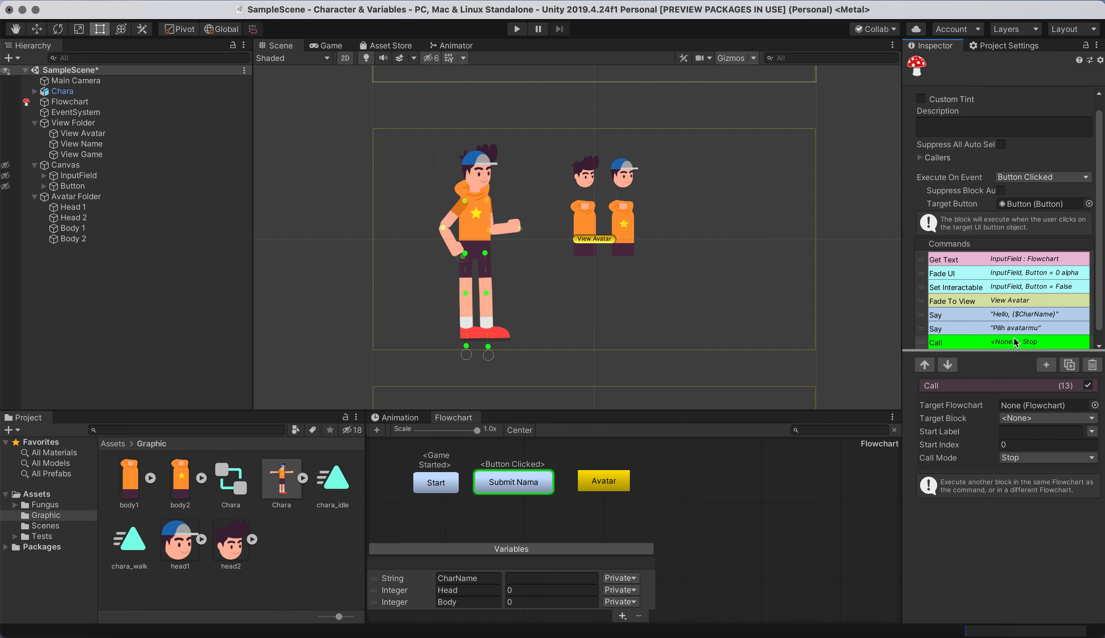
{"action": "left_click", "coordinate": [1035, 417]}
{"action": "left_click", "coordinate": [1038, 439]}
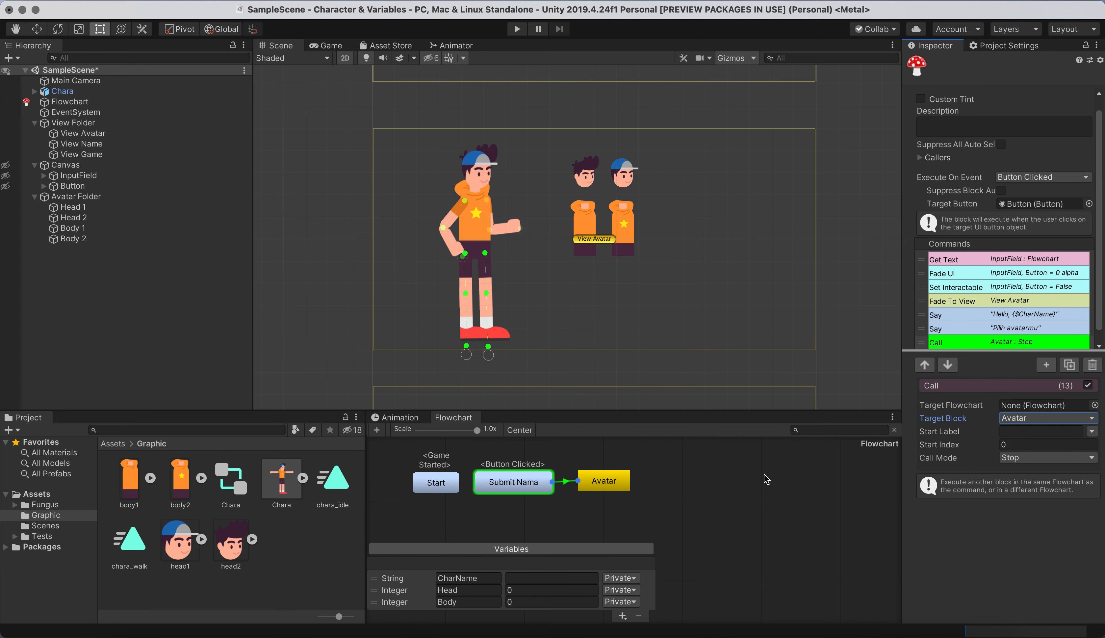
Add an If command to the Avatar block with the condition Head == 0
{"action": "left_click", "coordinate": [599, 493]}
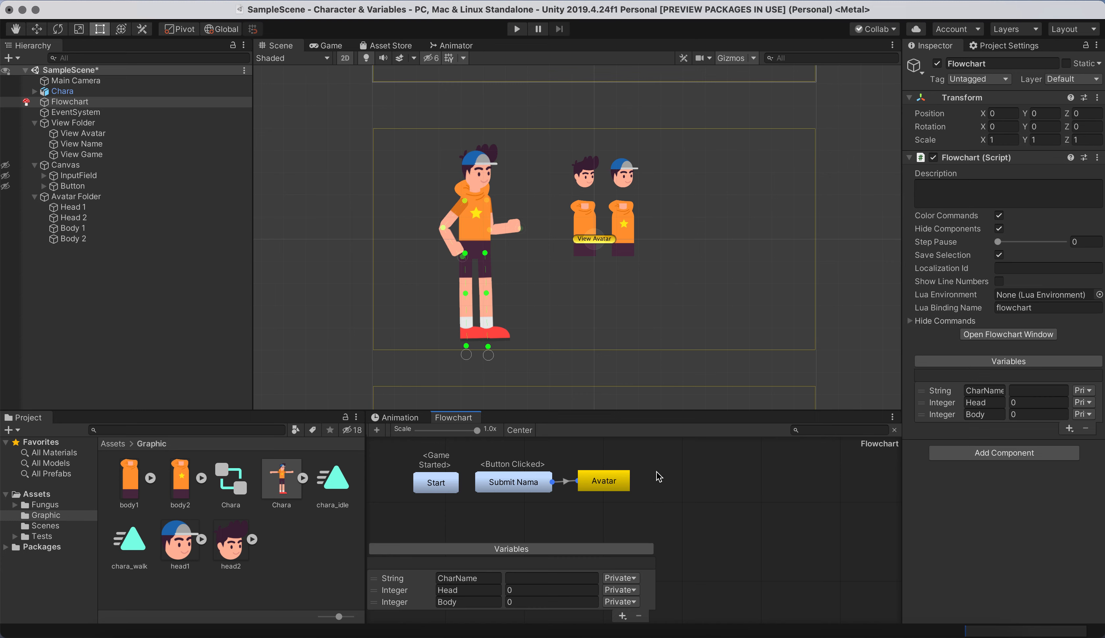
{"action": "left_click", "coordinate": [604, 483]}
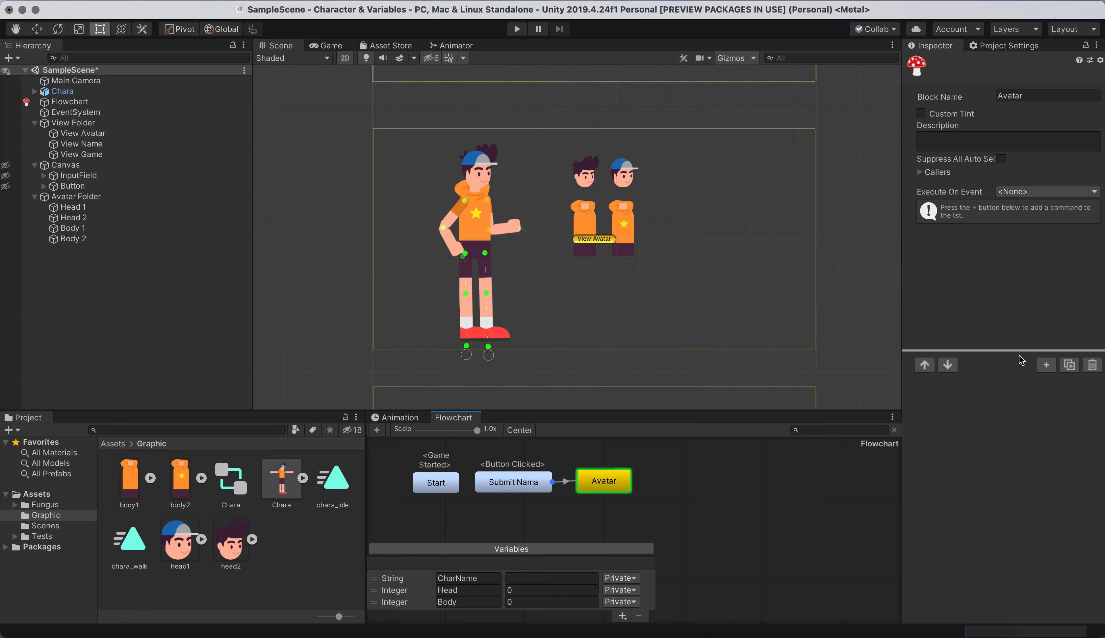
{"action": "left_click", "coordinate": [1047, 367]}
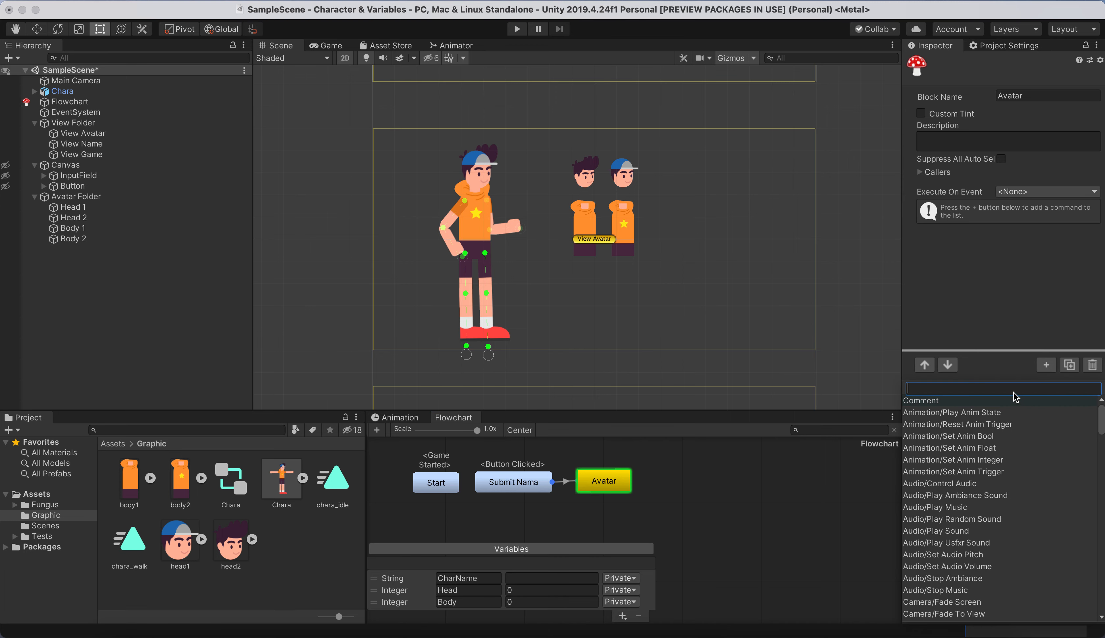
{"action": "type", "text": "if"}
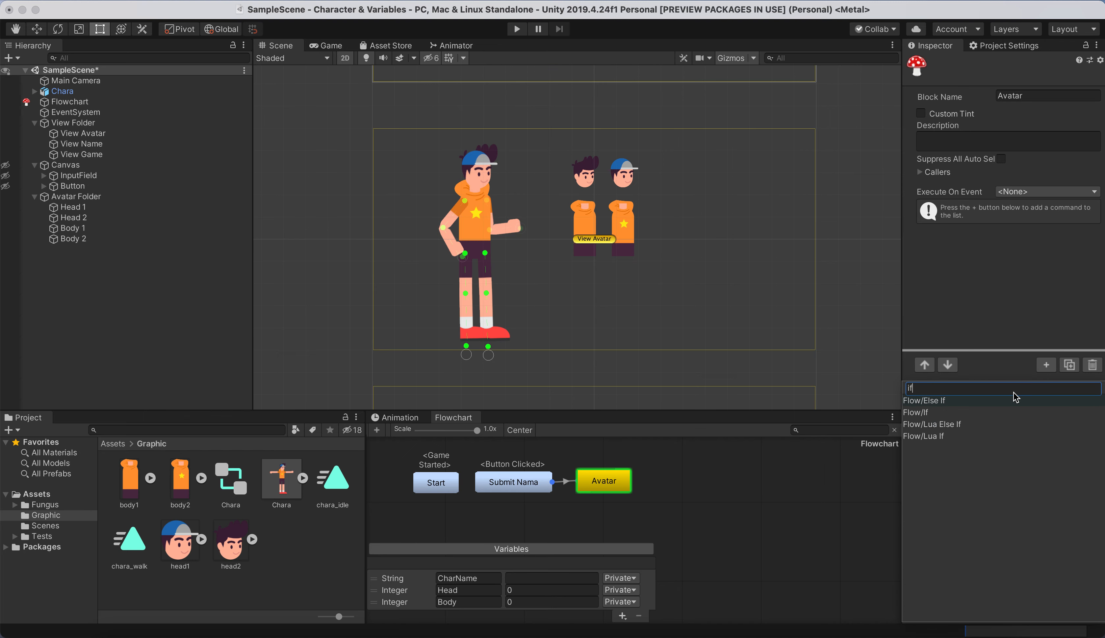
{"action": "left_click", "coordinate": [944, 414]}
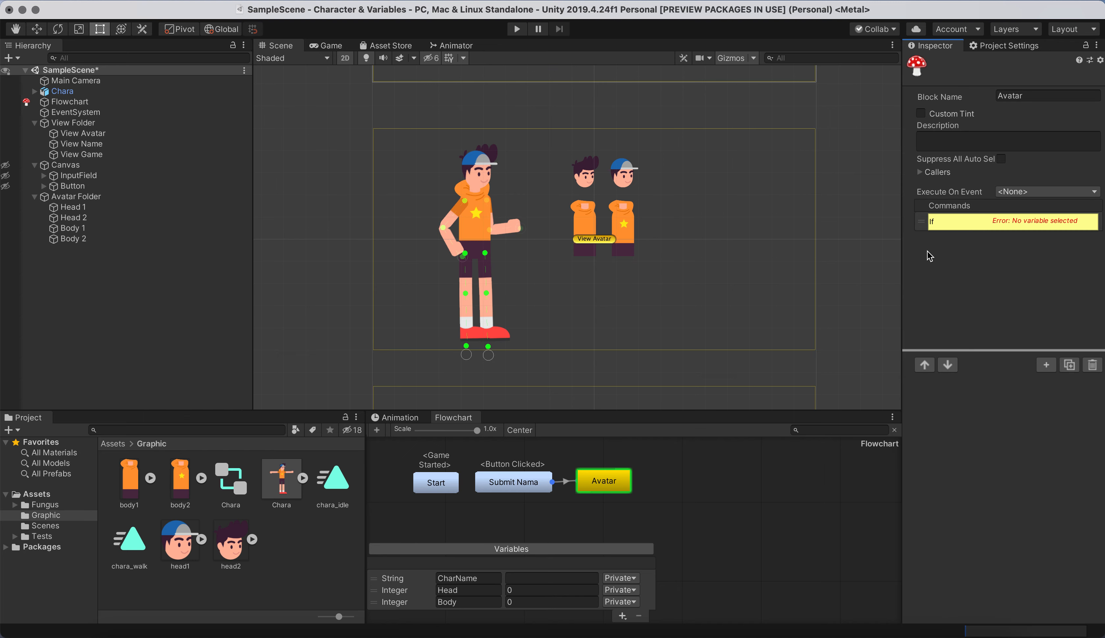
{"action": "left_click", "coordinate": [960, 226]}
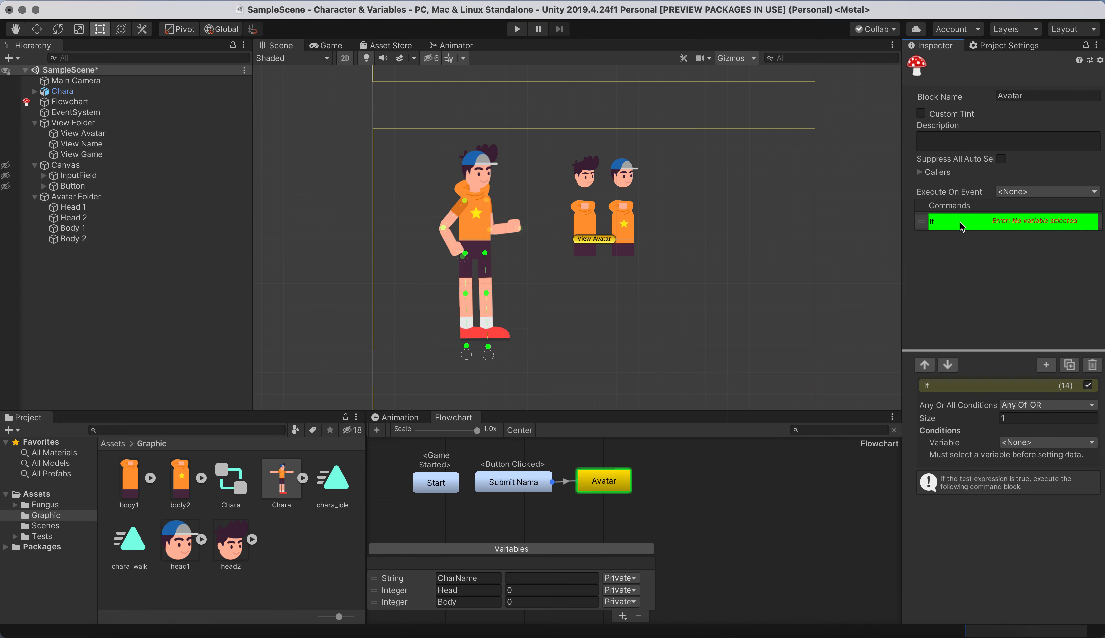
{"action": "left_click", "coordinate": [1019, 443]}
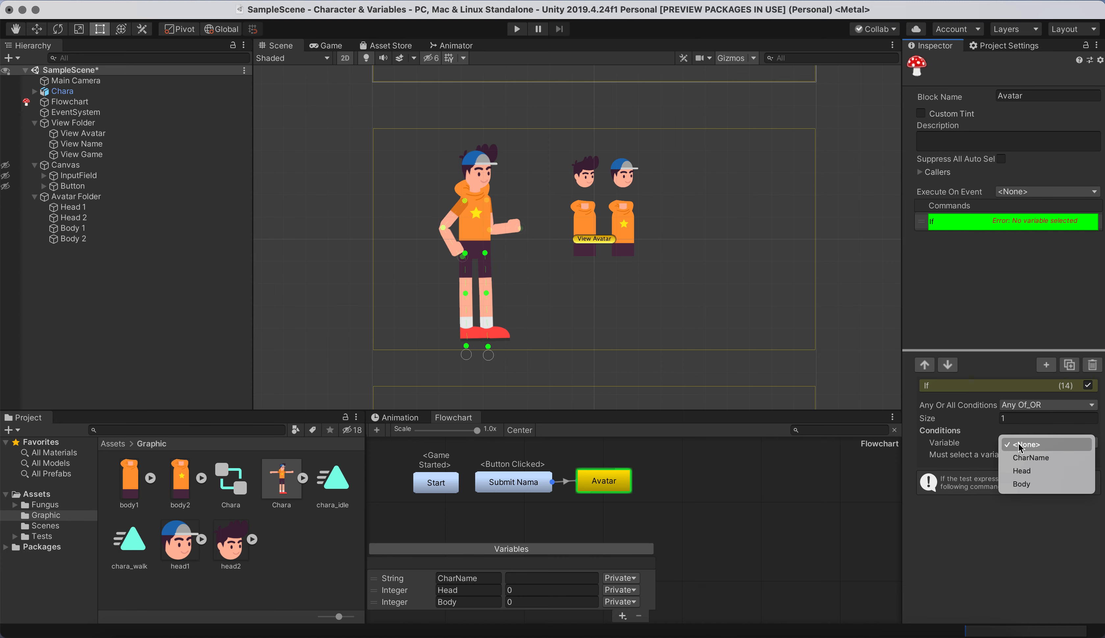
{"action": "left_click", "coordinate": [1026, 471]}
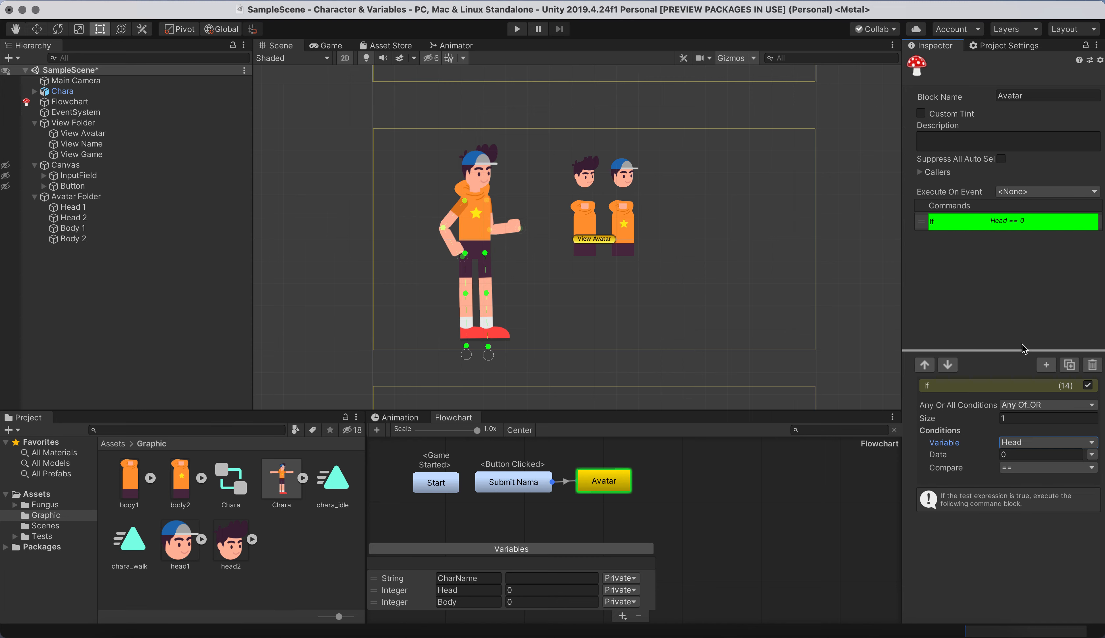
Add a Show Sprite command inside the If that makes the Chara rig's Head1 sprite visible
{"action": "left_click", "coordinate": [1046, 365]}
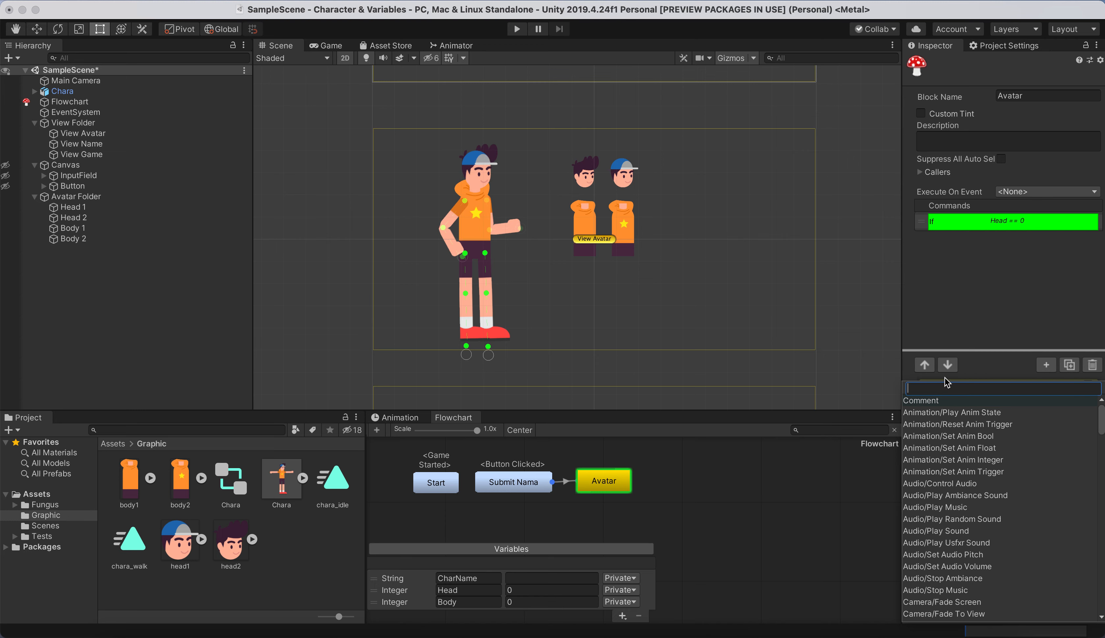
{"action": "type", "text": "sho"}
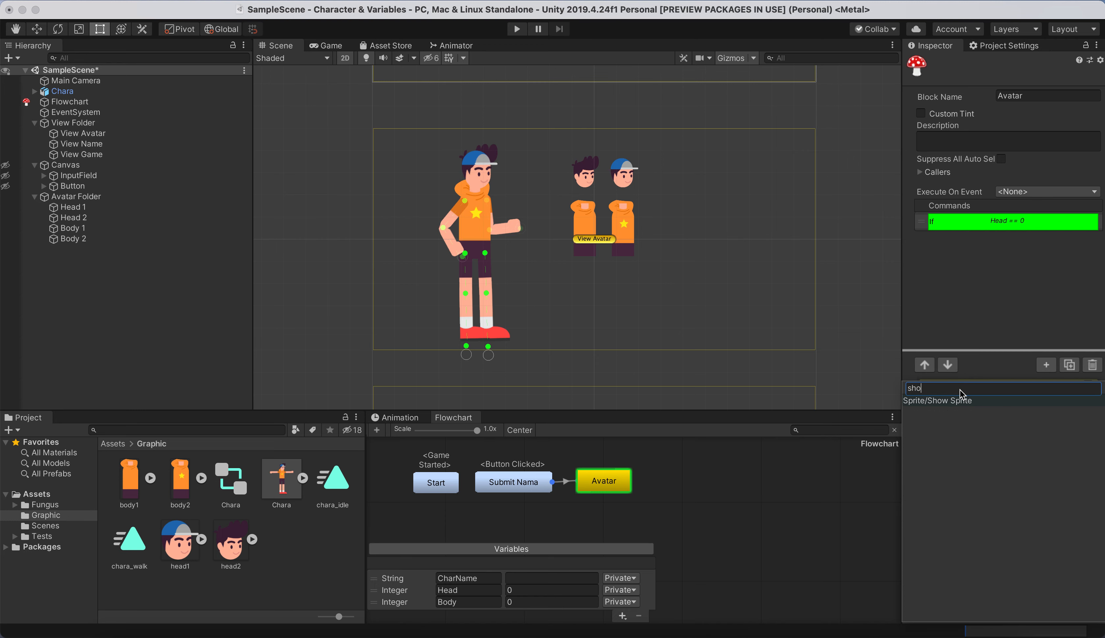
{"action": "left_click", "coordinate": [952, 400]}
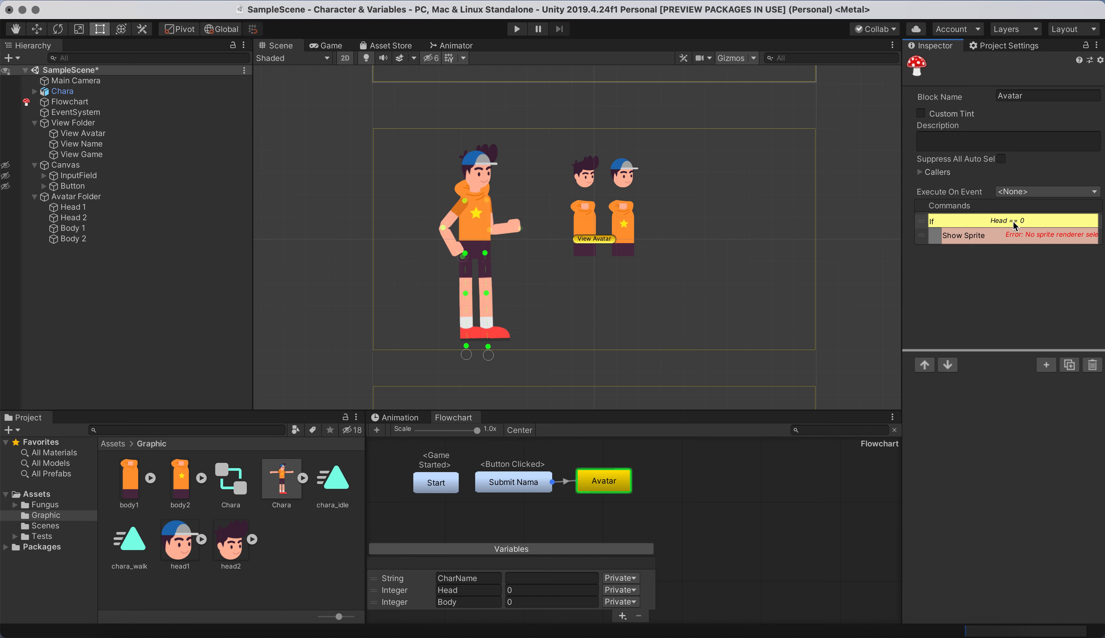
{"action": "left_click", "coordinate": [969, 237]}
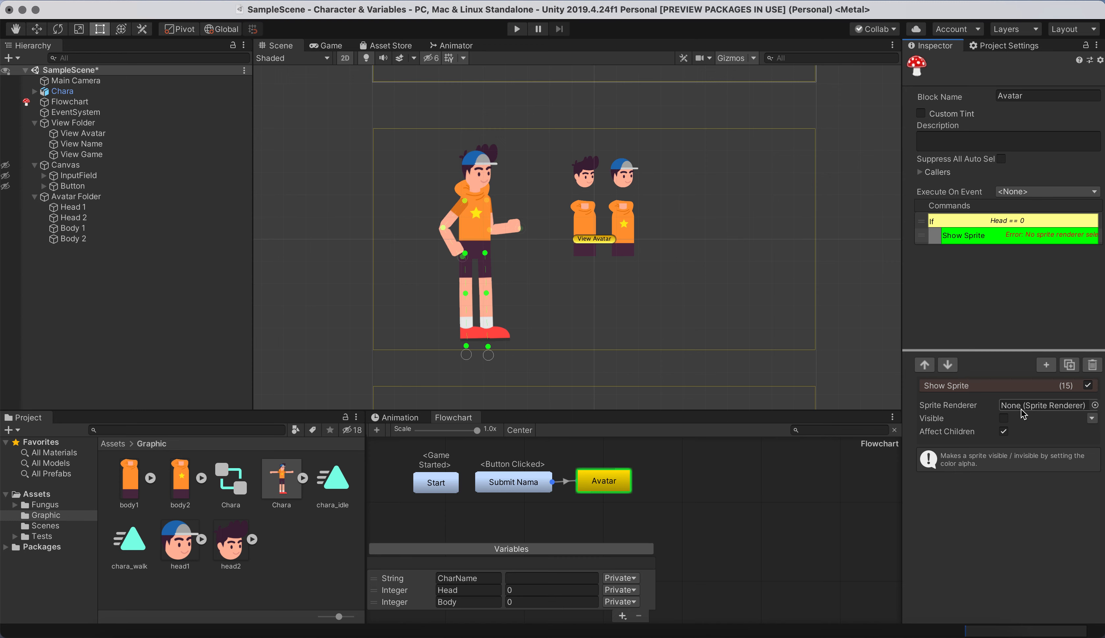
{"action": "left_click", "coordinate": [35, 92]}
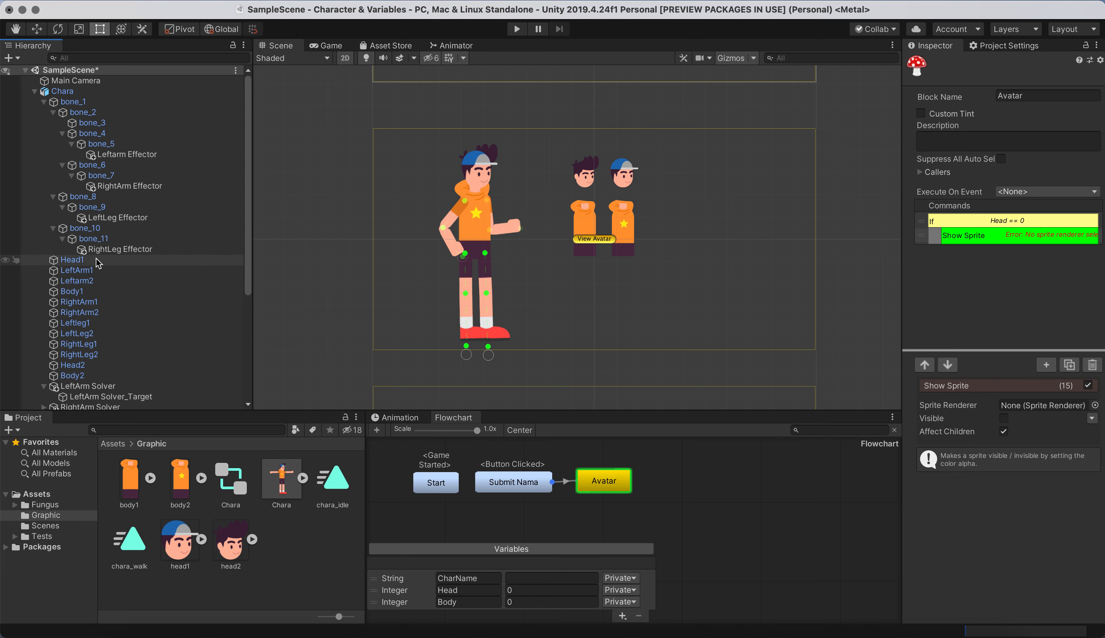
{"action": "left_click_drag", "start_coordinate": [79, 263], "coordinate": [1033, 409]}
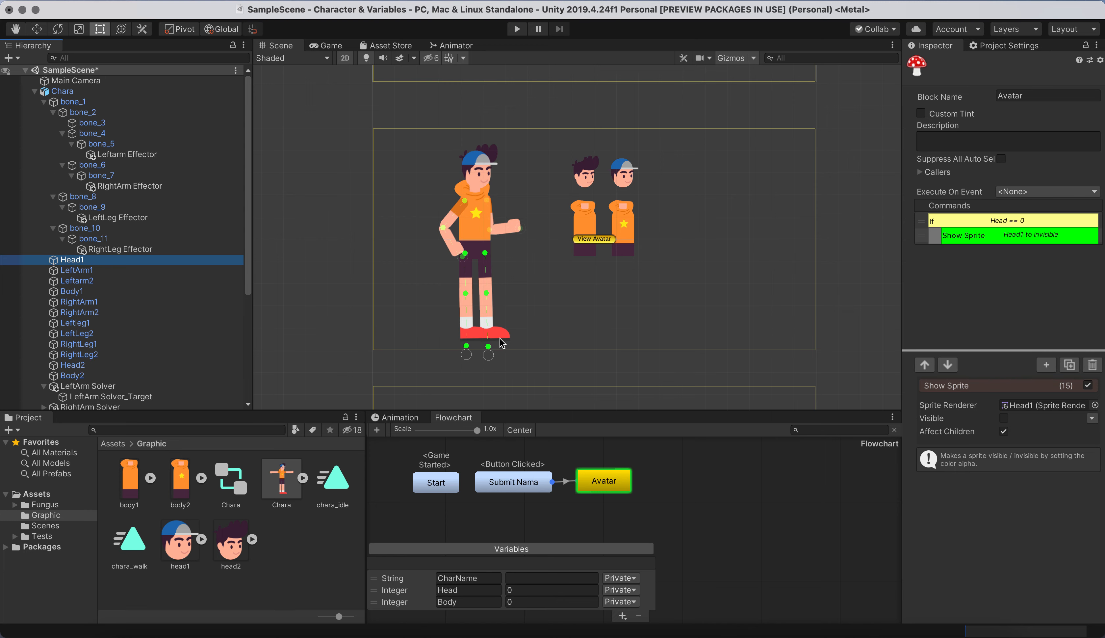
{"action": "left_click", "coordinate": [1003, 419]}
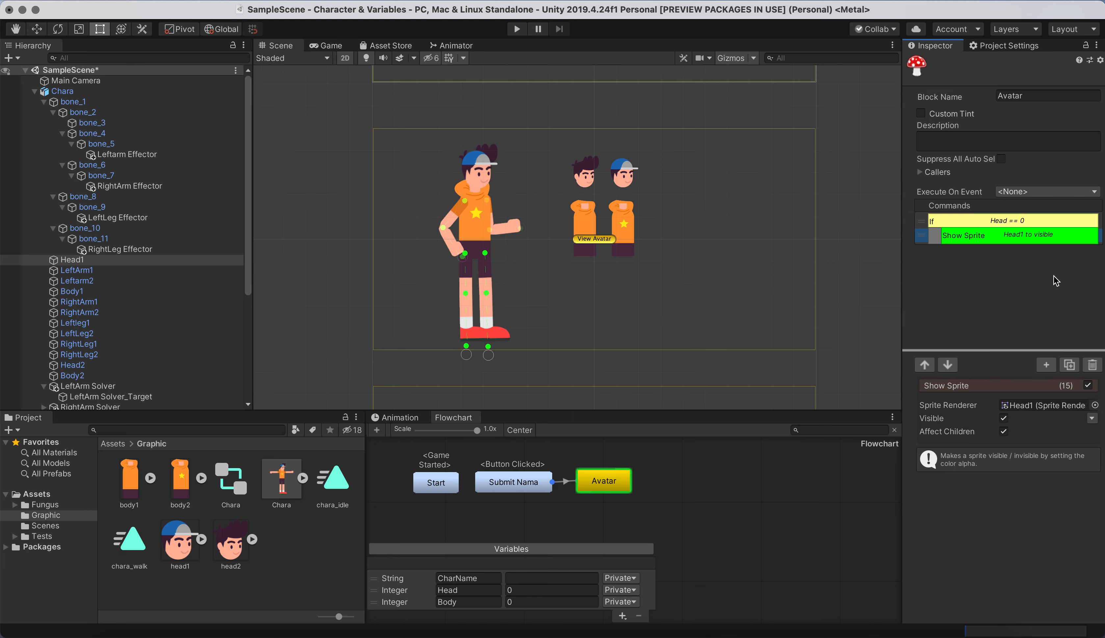
Duplicate the Show Sprite command and set the copy to make the Chara rig's Head2 sprite invisible
{"action": "left_click", "coordinate": [1069, 365]}
{"action": "left_click", "coordinate": [1037, 250]}
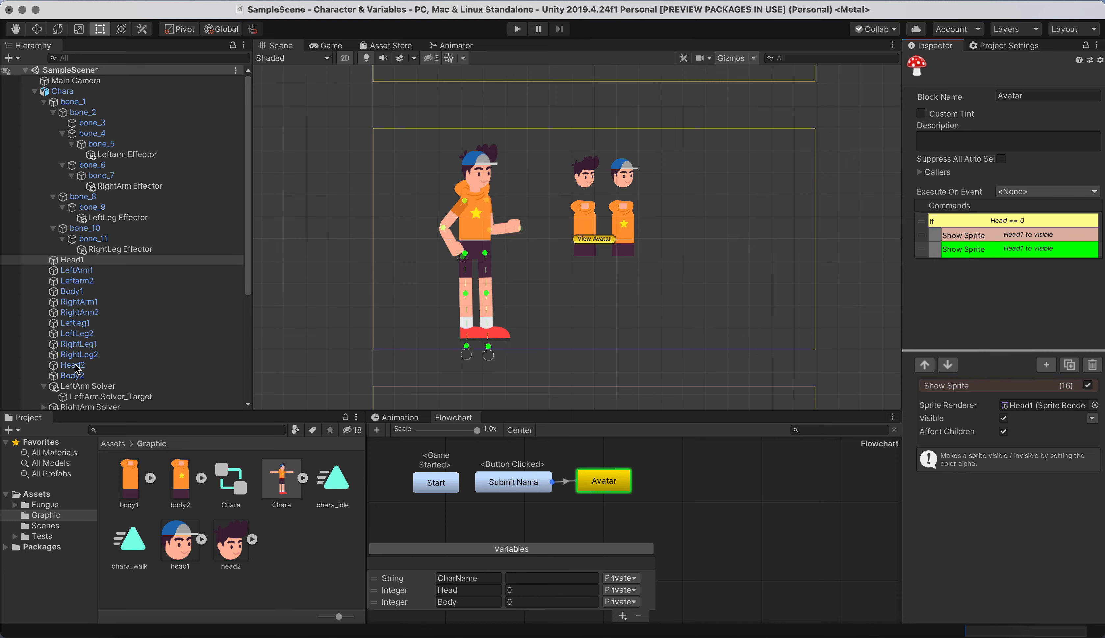
{"action": "left_click_drag", "start_coordinate": [900, 393], "coordinate": [1014, 407]}
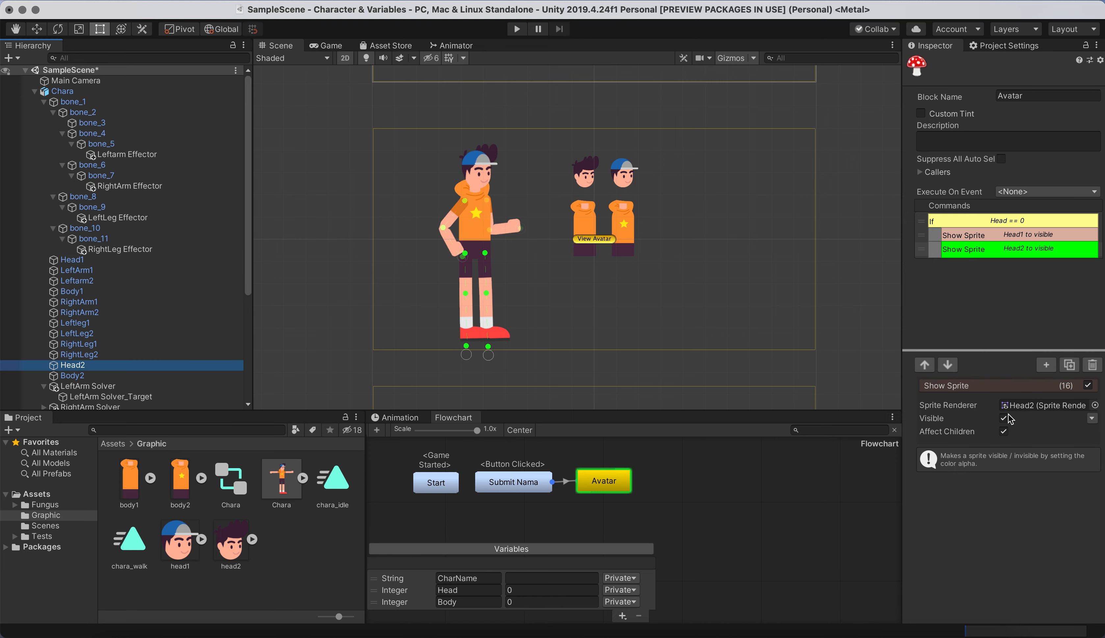
{"action": "left_click", "coordinate": [1004, 418]}
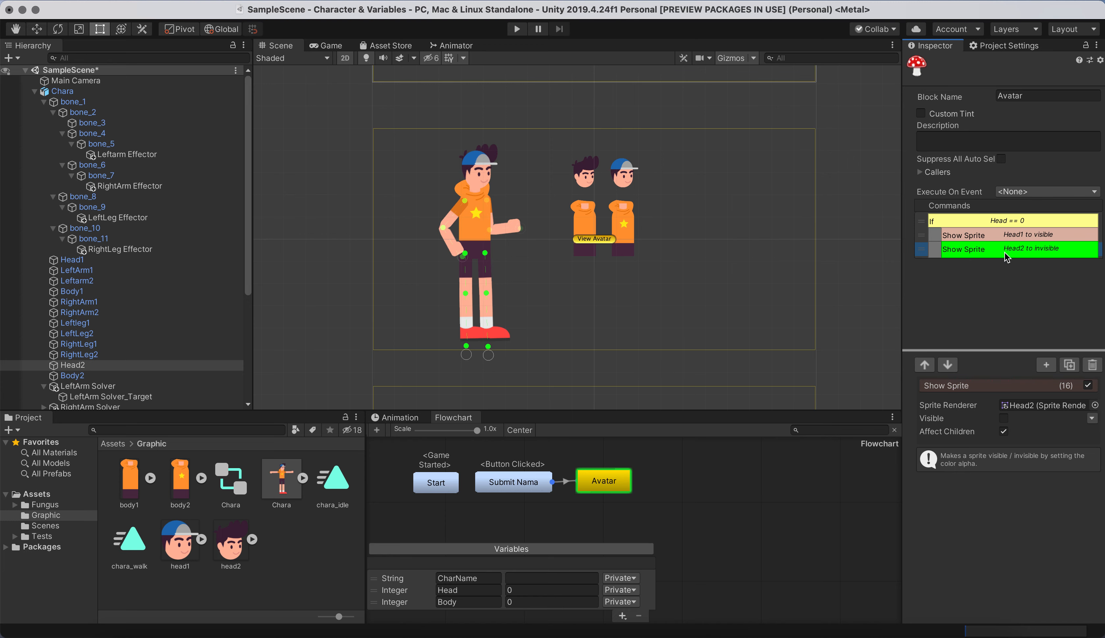
Paste the Show Sprite command after Fade To View in the Start block and set it to make Head2 invisible
{"action": "left_click", "coordinate": [431, 488]}
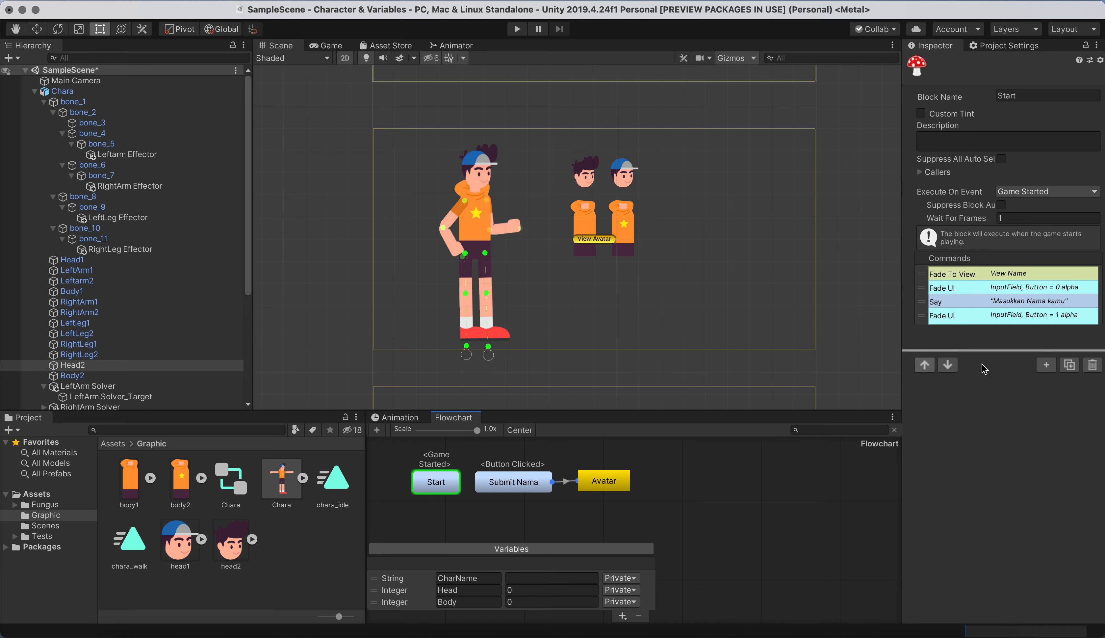
{"action": "left_click", "coordinate": [986, 287]}
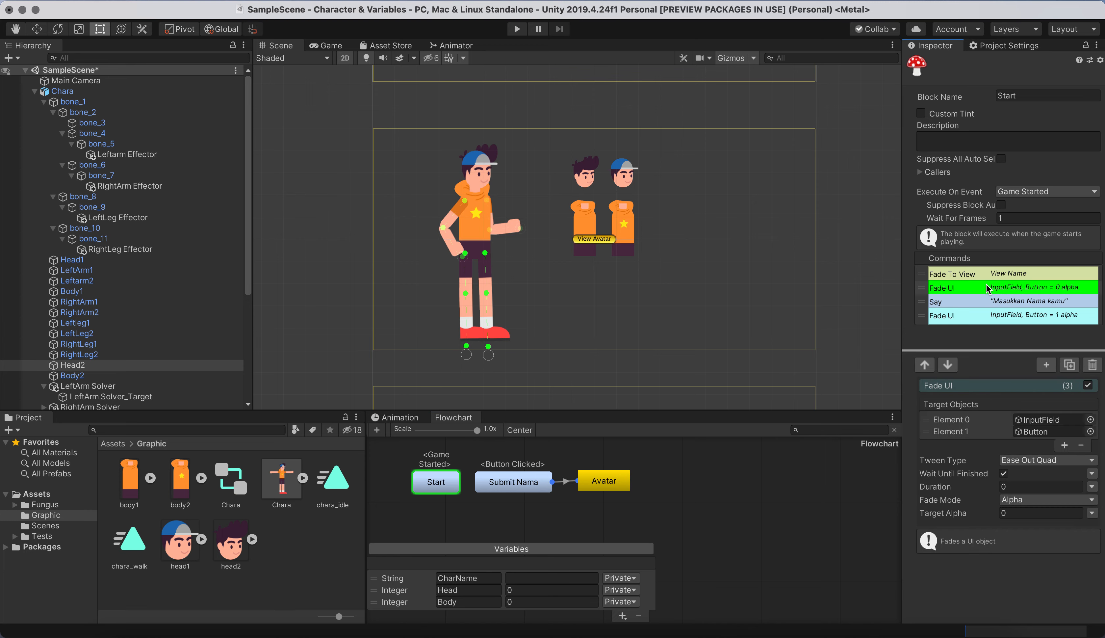
{"action": "left_click", "coordinate": [986, 276]}
{"action": "key", "text": "super+v"}
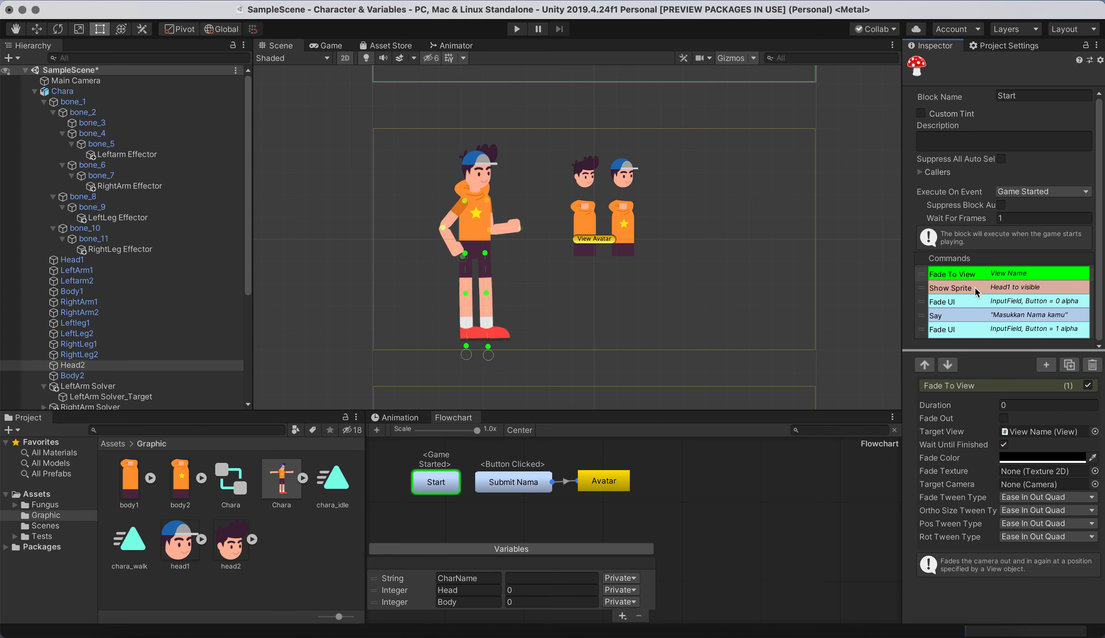
{"action": "left_click", "coordinate": [1003, 293]}
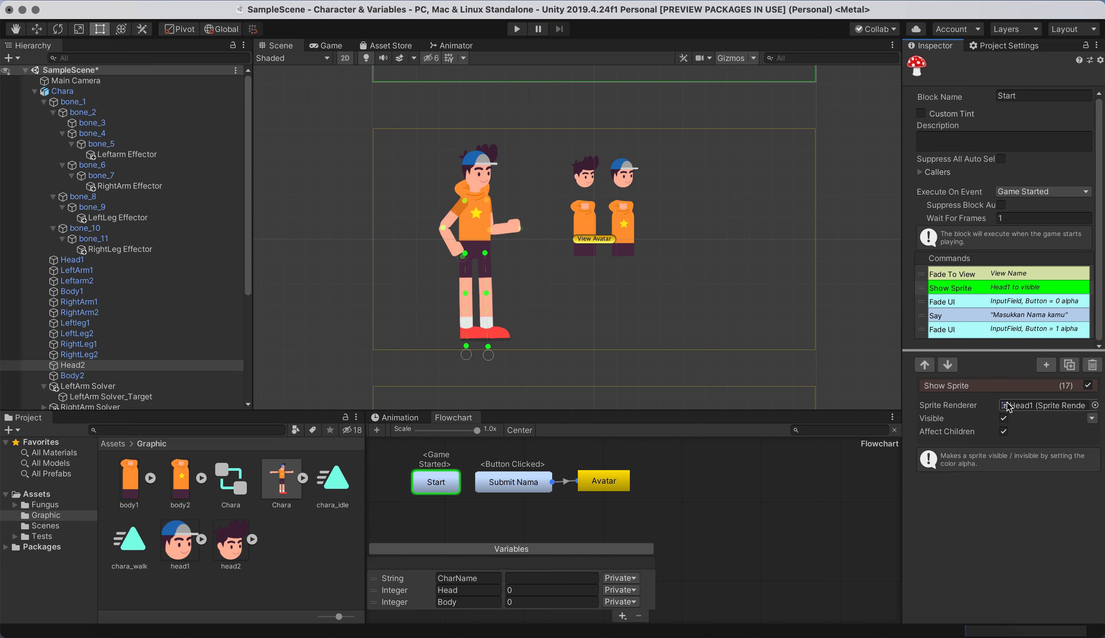
{"action": "left_click_drag", "start_coordinate": [81, 366], "coordinate": [1035, 408]}
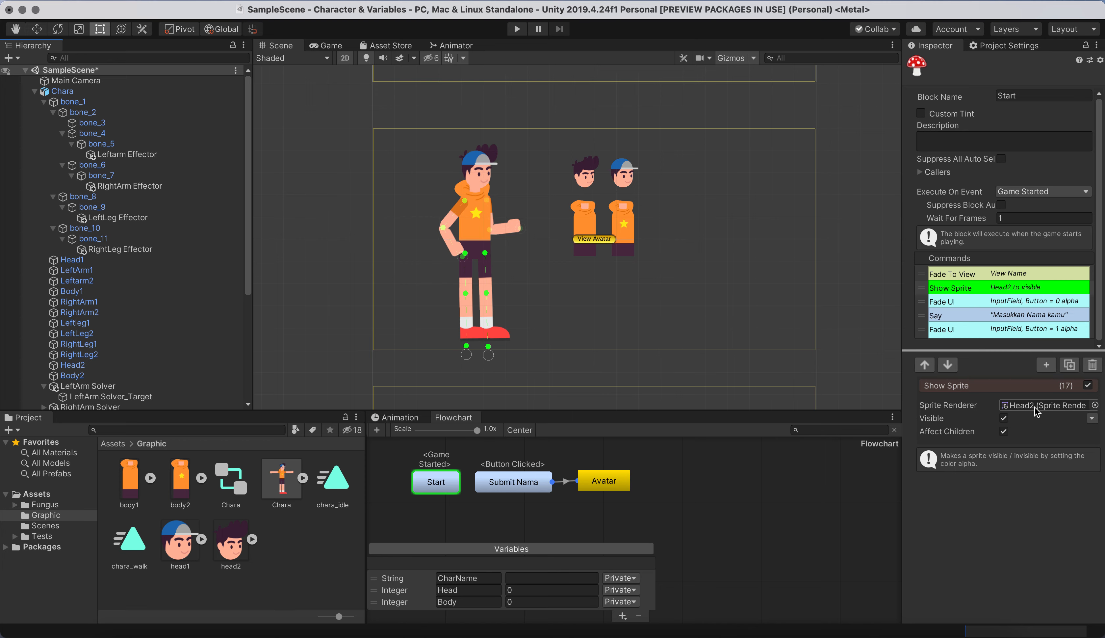
{"action": "left_click", "coordinate": [1002, 419]}
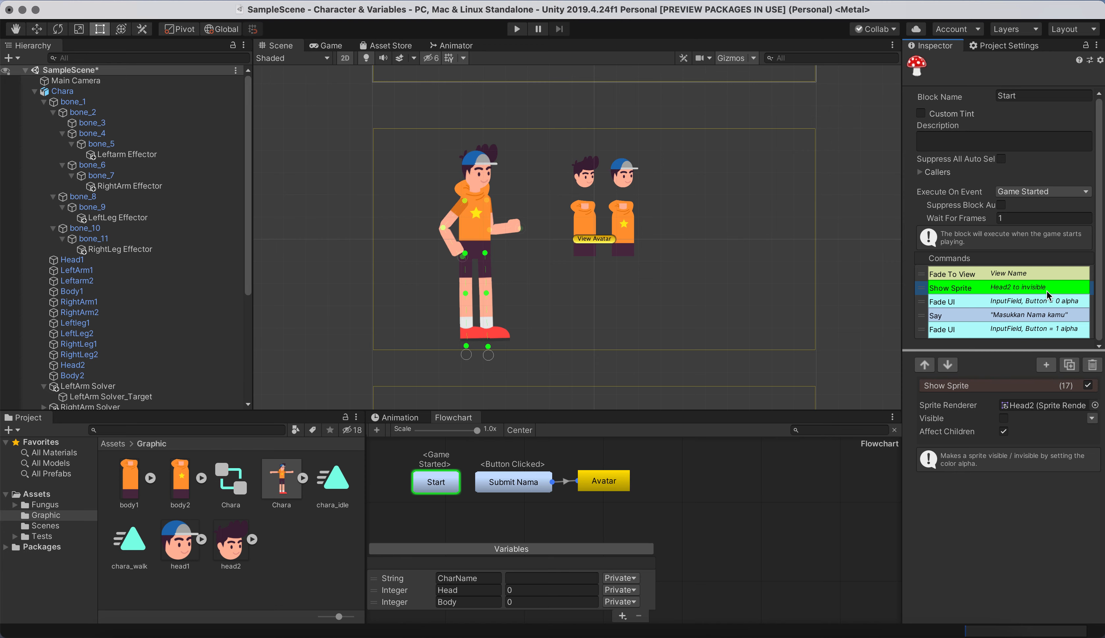
{"action": "left_click", "coordinate": [1045, 298]}
{"action": "left_click", "coordinate": [1056, 287]}
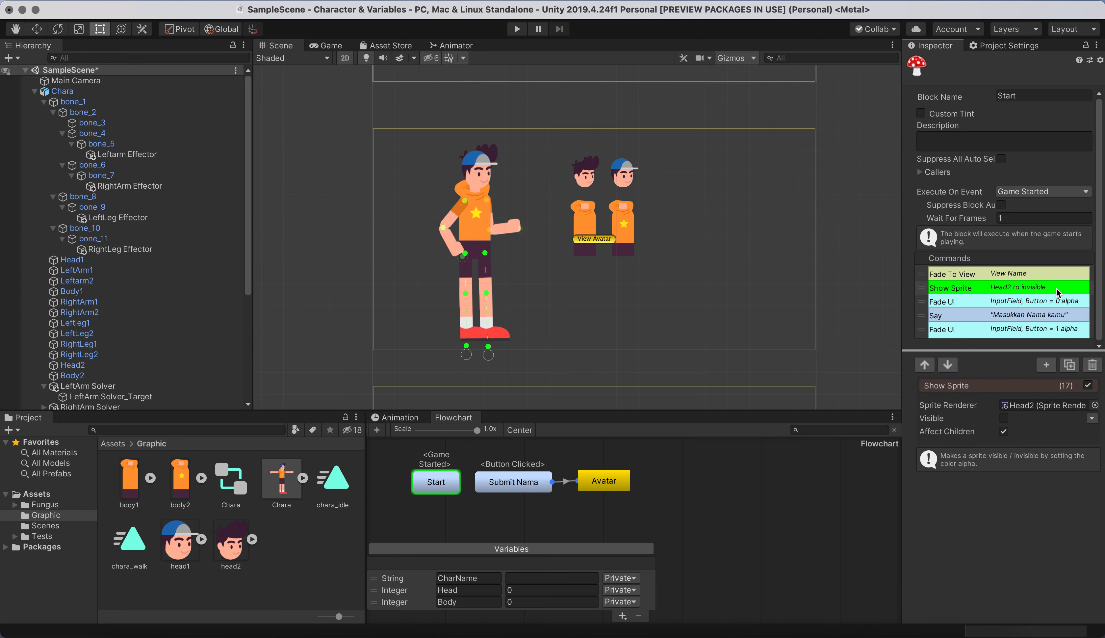
Duplicate the Show Sprite command in the Start block and set the copy to make the Chara rig's Body2 invisible
{"action": "key", "text": "super+d"}
{"action": "left_click", "coordinate": [1039, 306]}
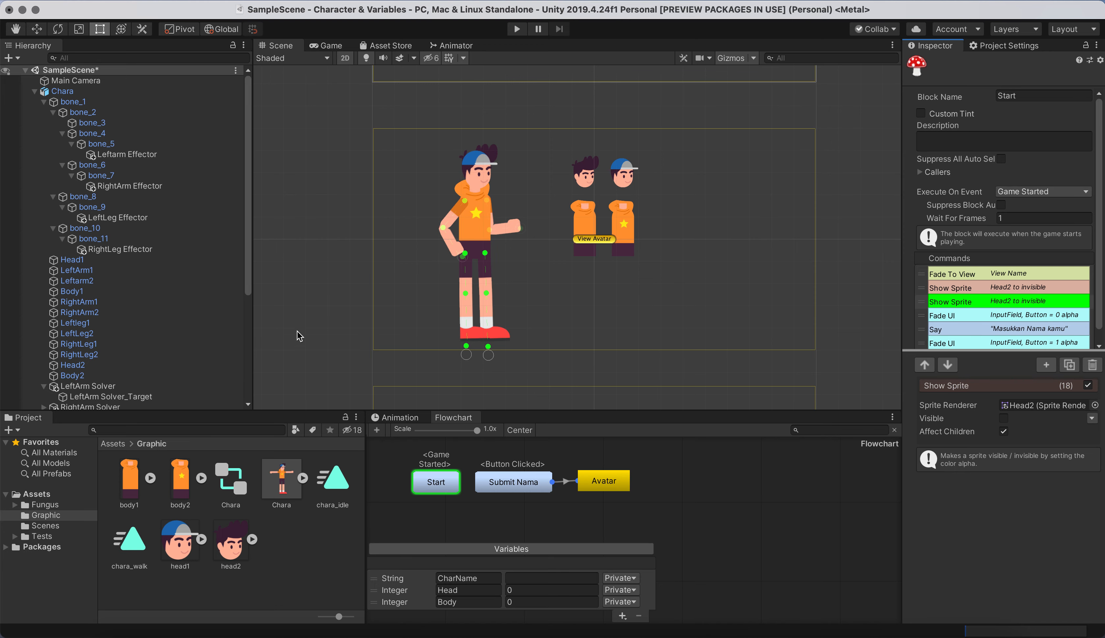
{"action": "left_click", "coordinate": [72, 376]}
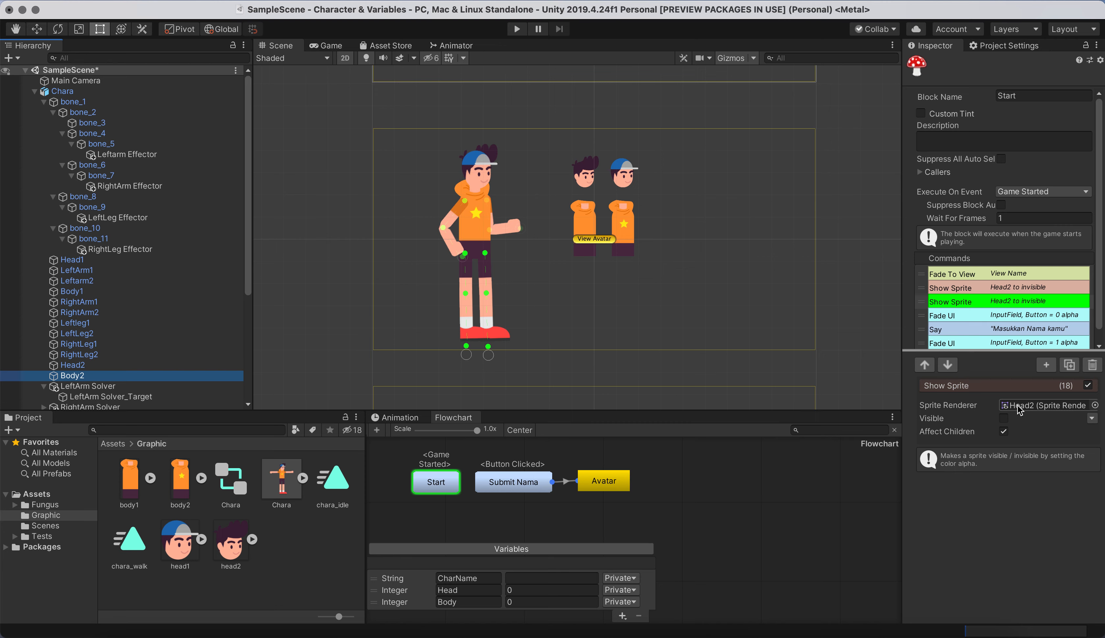
{"action": "left_click_drag", "start_coordinate": [82, 376], "coordinate": [1023, 411]}
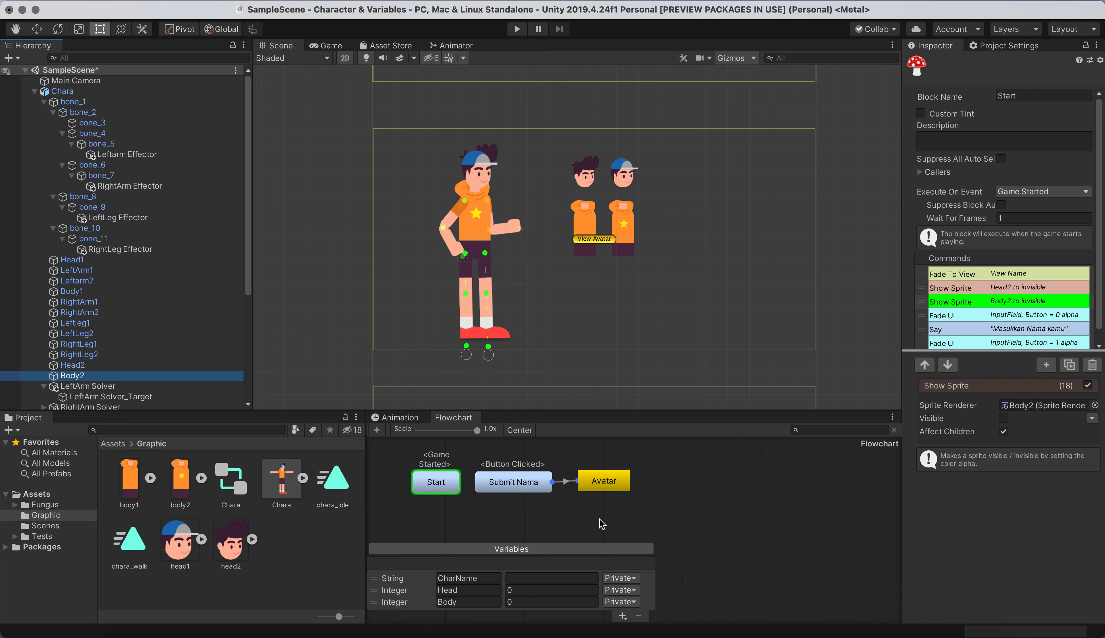
Add an Else If command below the two Show Sprite commands in the Avatar block
{"action": "left_click", "coordinate": [604, 482]}
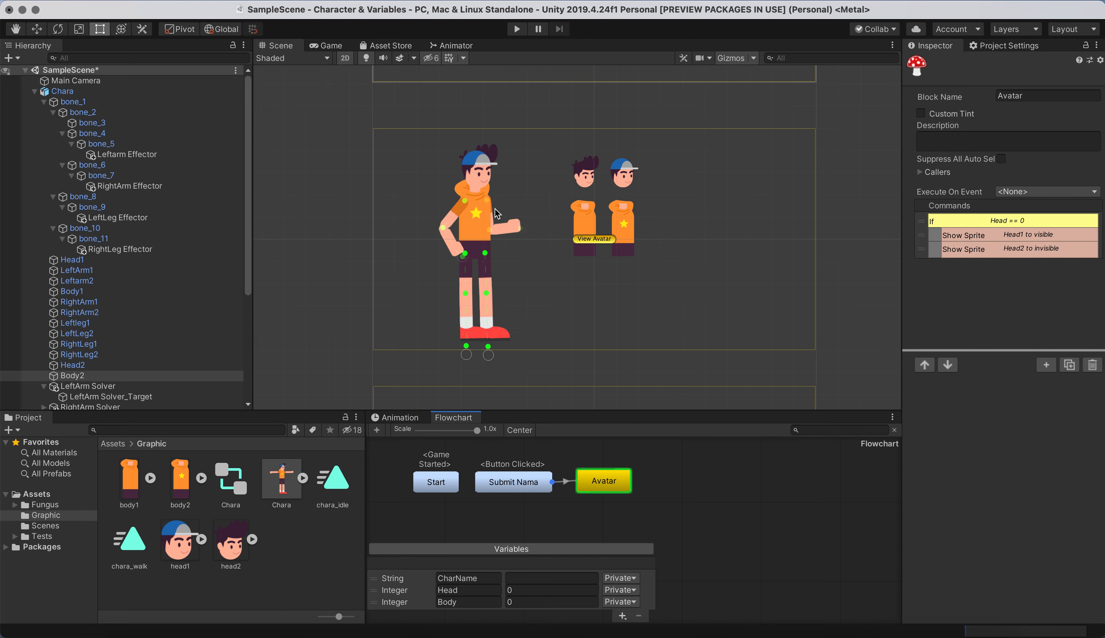
{"action": "left_click", "coordinate": [978, 225]}
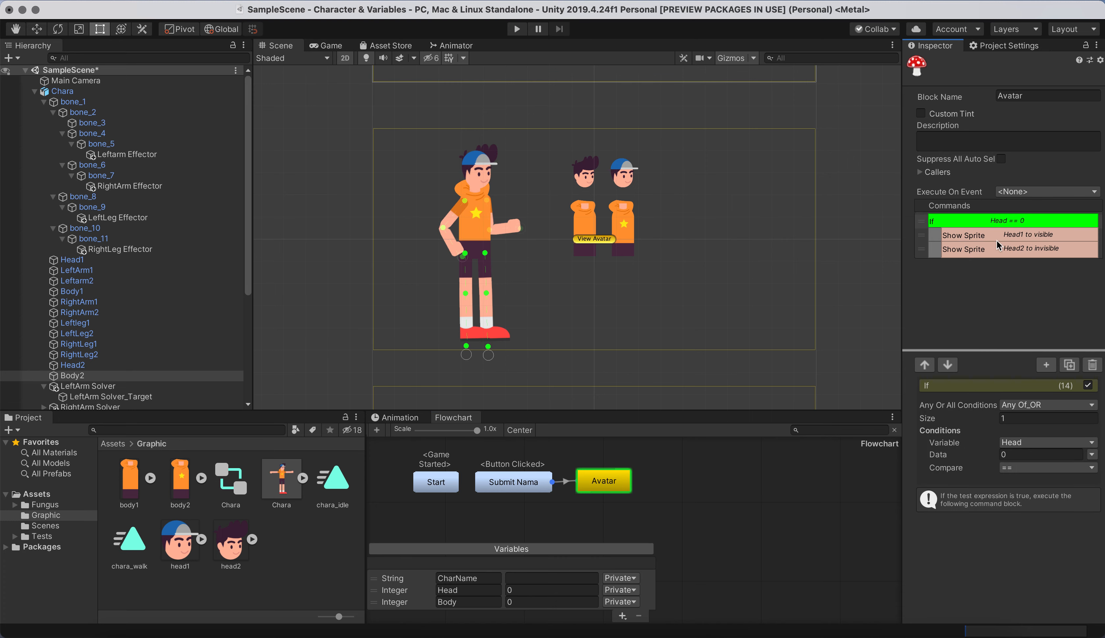
{"action": "left_click", "coordinate": [983, 251]}
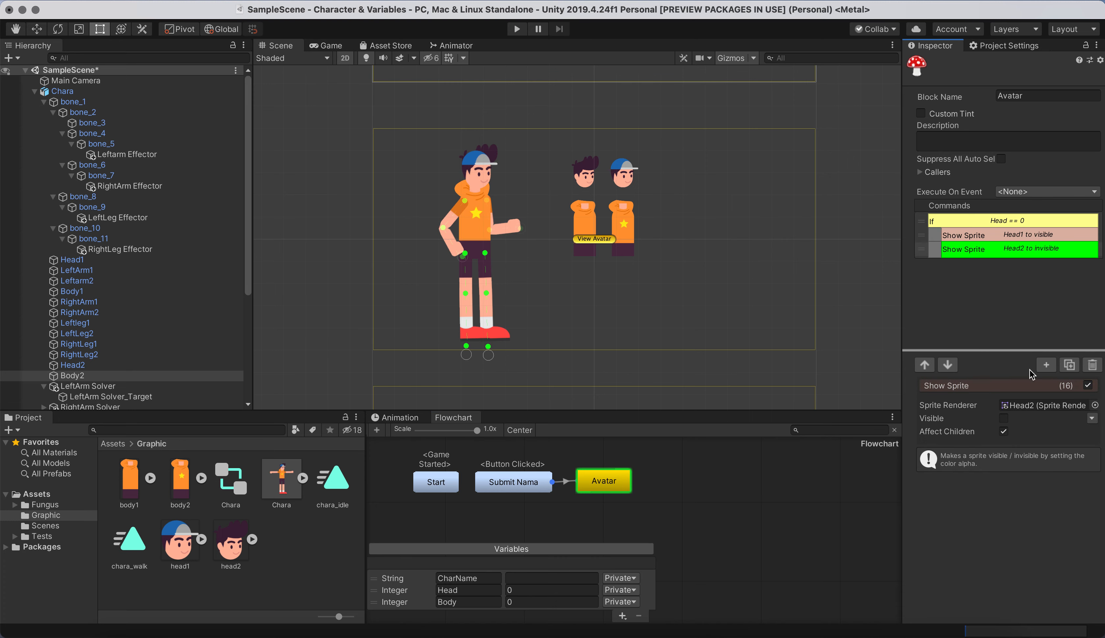
{"action": "left_click", "coordinate": [1046, 365]}
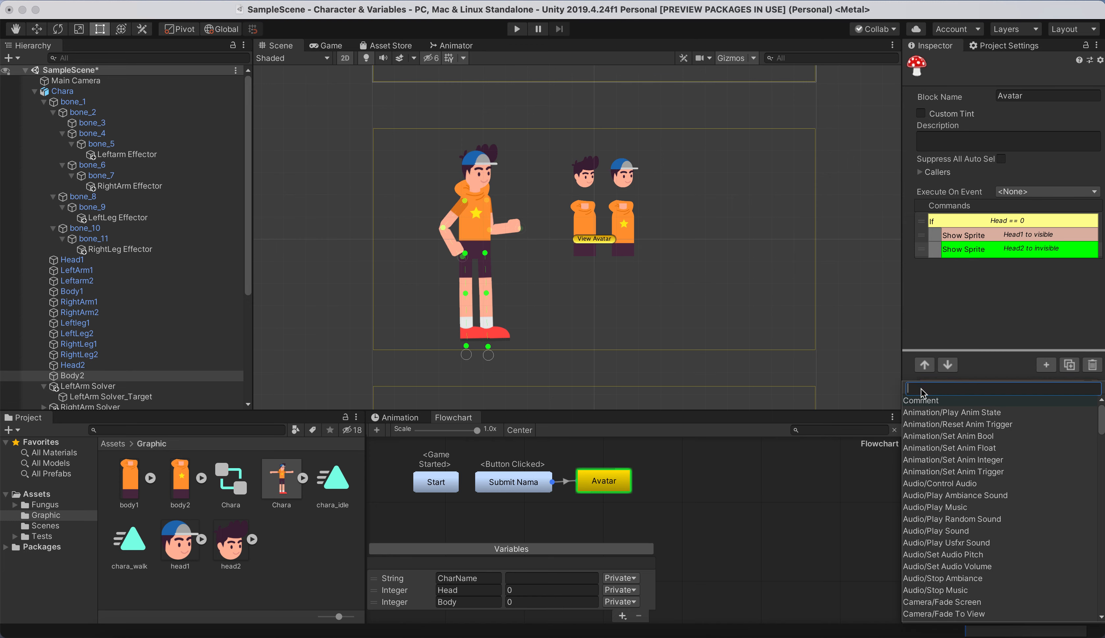
{"action": "type", "text": "el"}
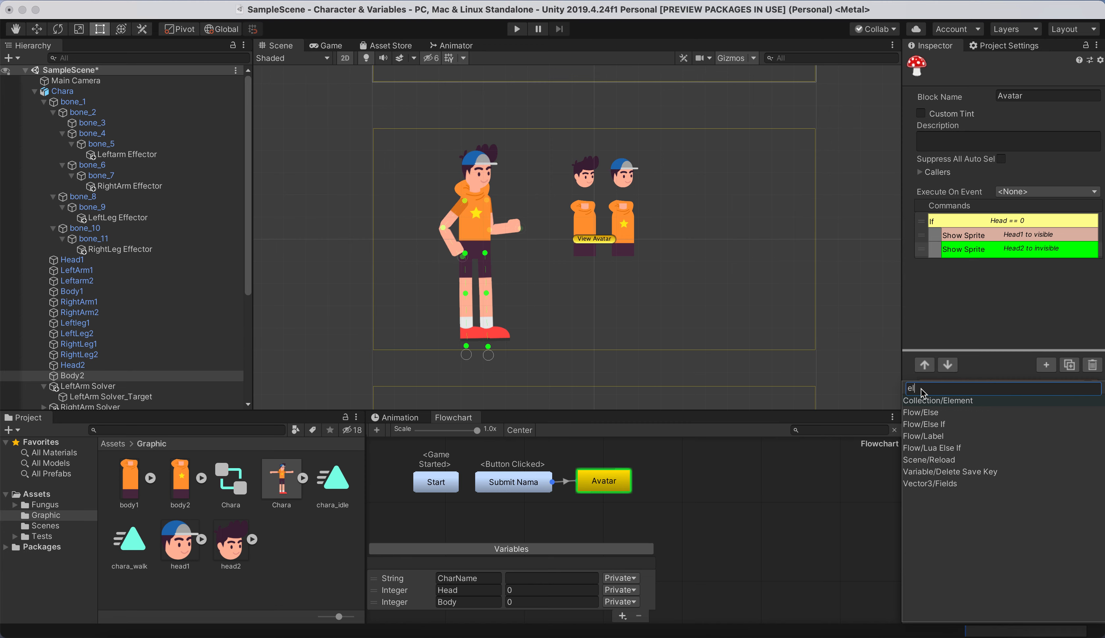
{"action": "type", "text": "se"}
{"action": "left_click", "coordinate": [947, 414]}
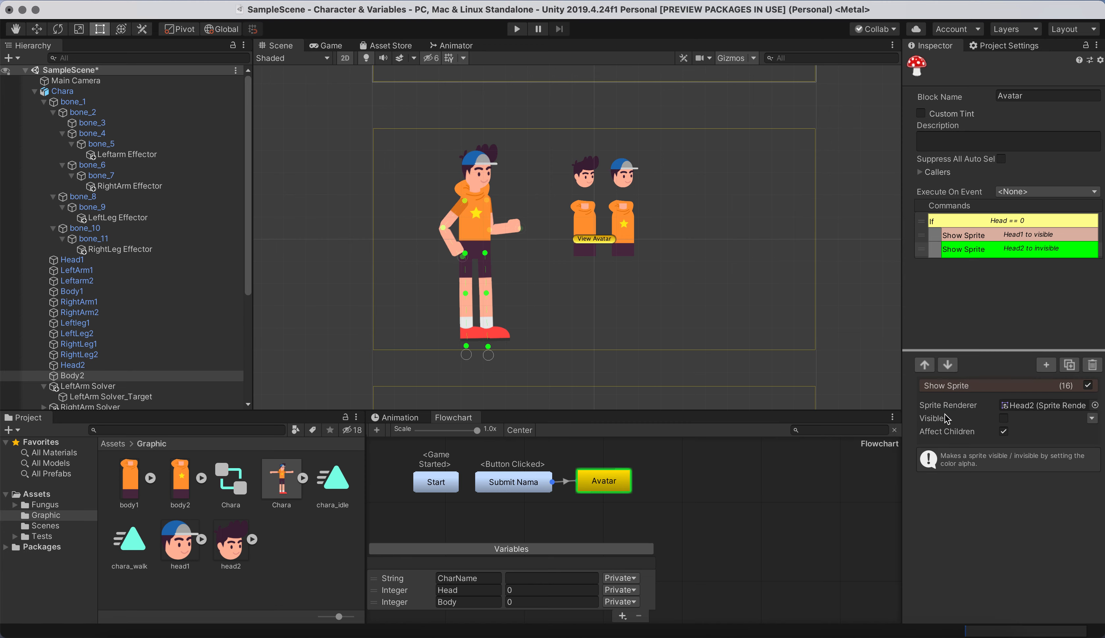
{"action": "left_click", "coordinate": [988, 262]}
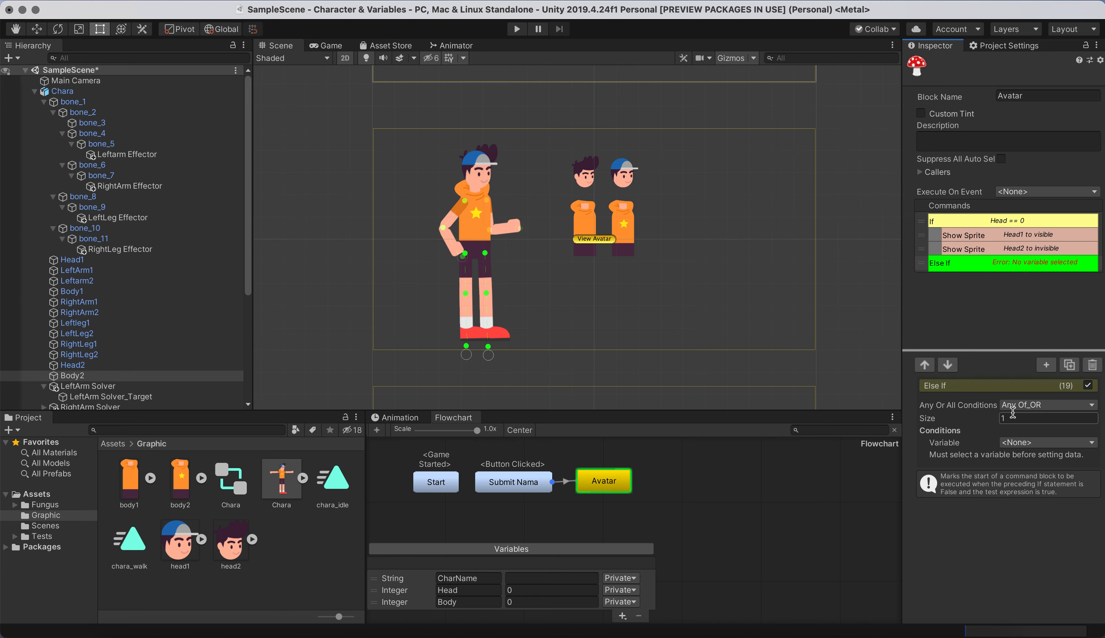
Set the Else If condition to Head == 1
{"action": "left_click", "coordinate": [1019, 442]}
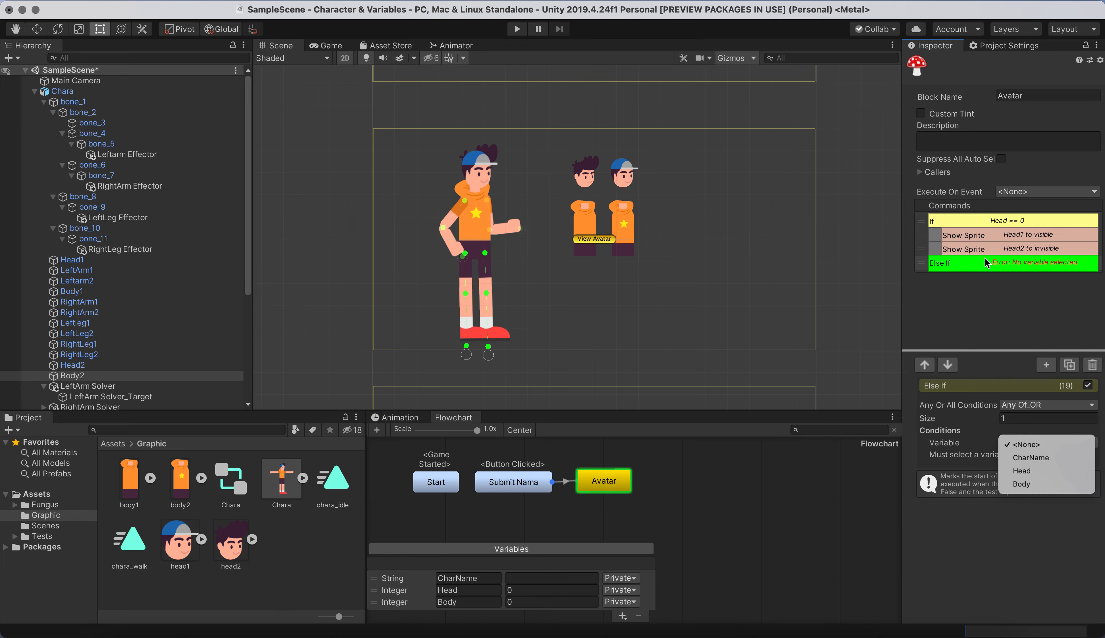
{"action": "left_click", "coordinate": [1026, 471]}
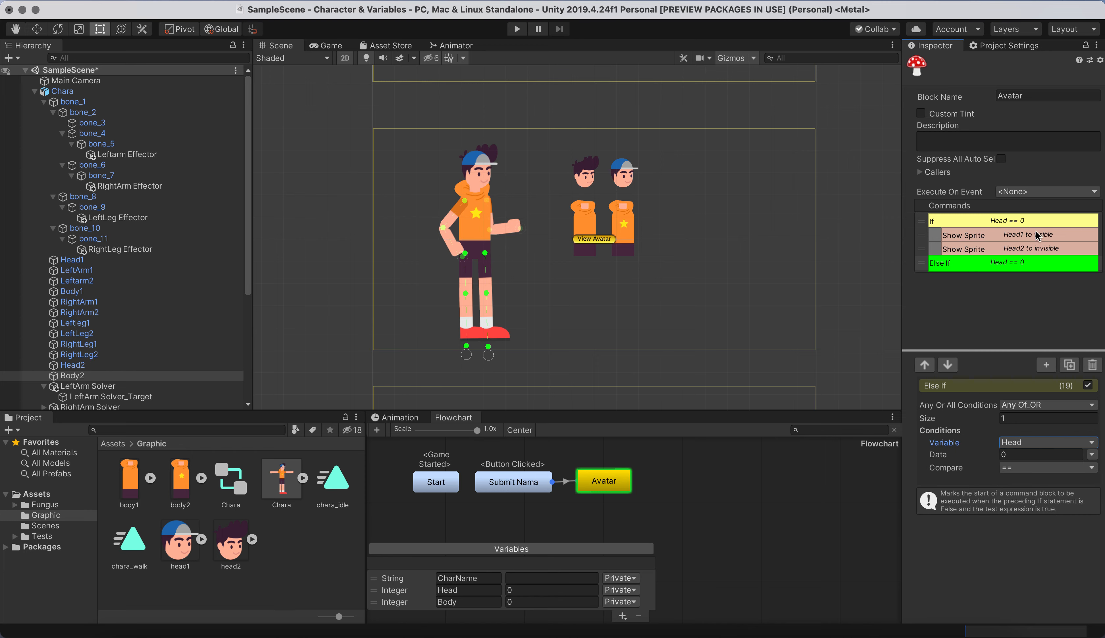
{"action": "left_click", "coordinate": [1020, 454]}
{"action": "type", "text": "1"}
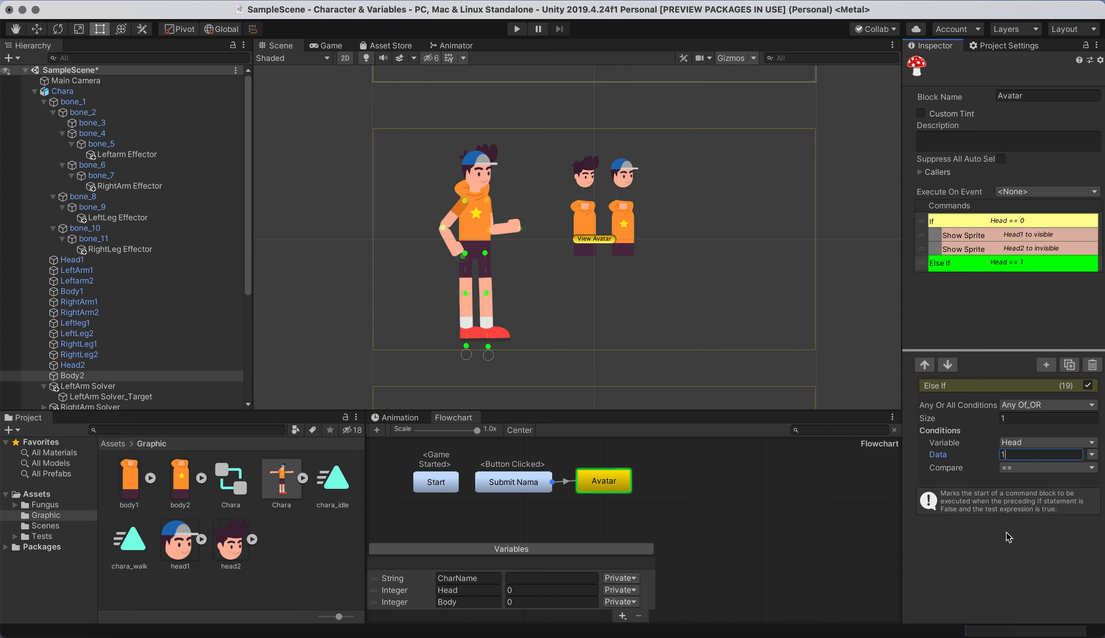
{"action": "left_click", "coordinate": [1012, 552]}
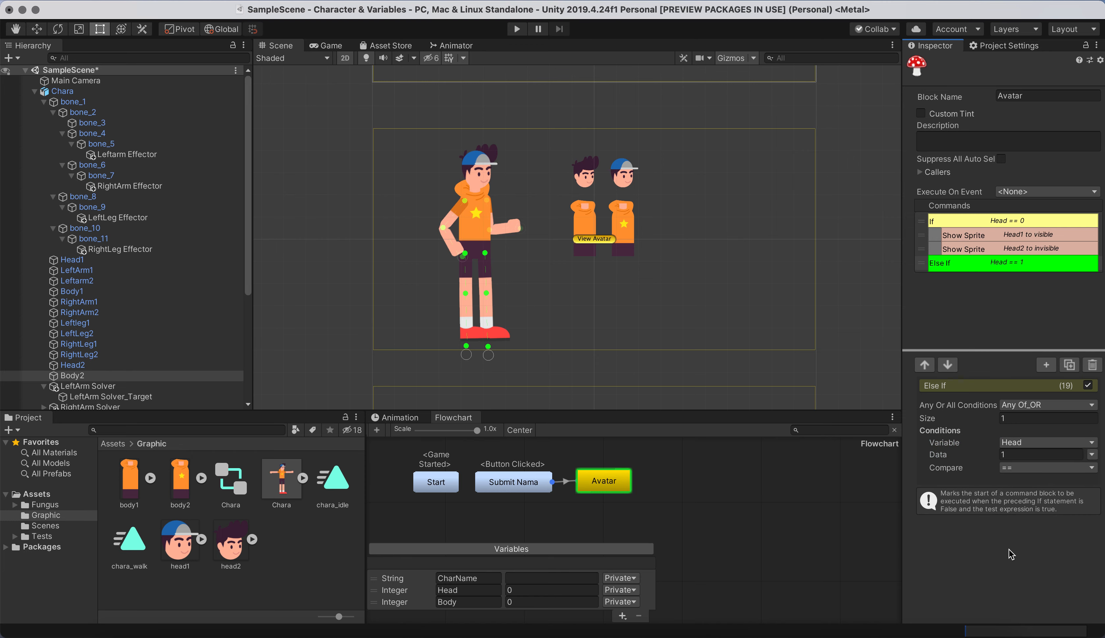
Duplicate the Head1 and Head2 Show Sprite commands together and move both copies under the Else If
{"action": "left_click", "coordinate": [1027, 236]}
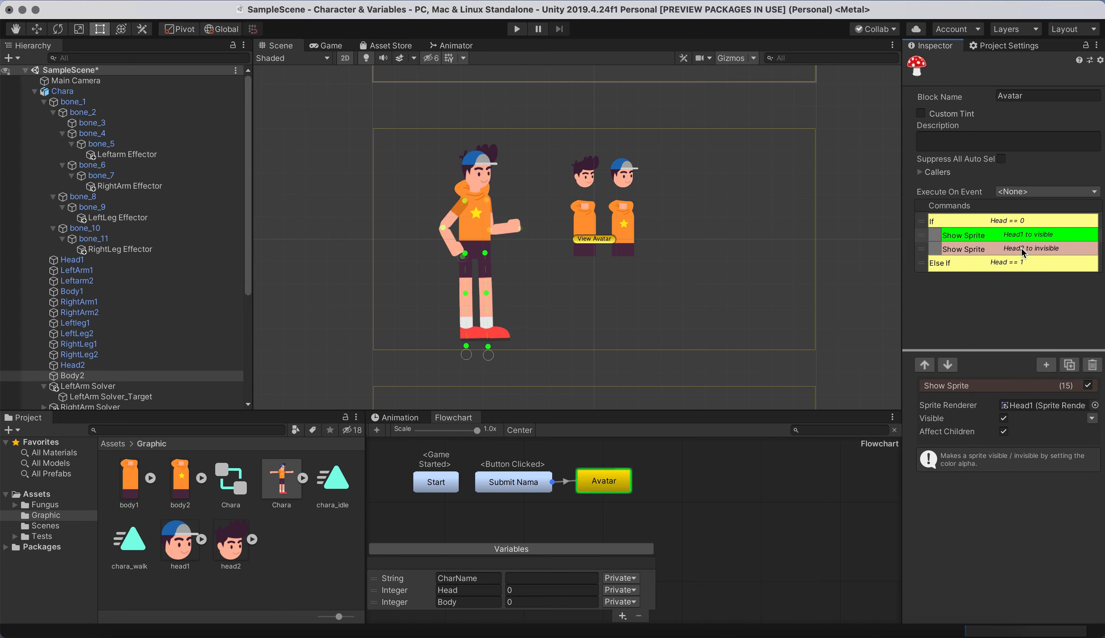
{"action": "left_click", "coordinate": [1022, 253], "text": "shift"}
{"action": "key", "text": "super+d"}
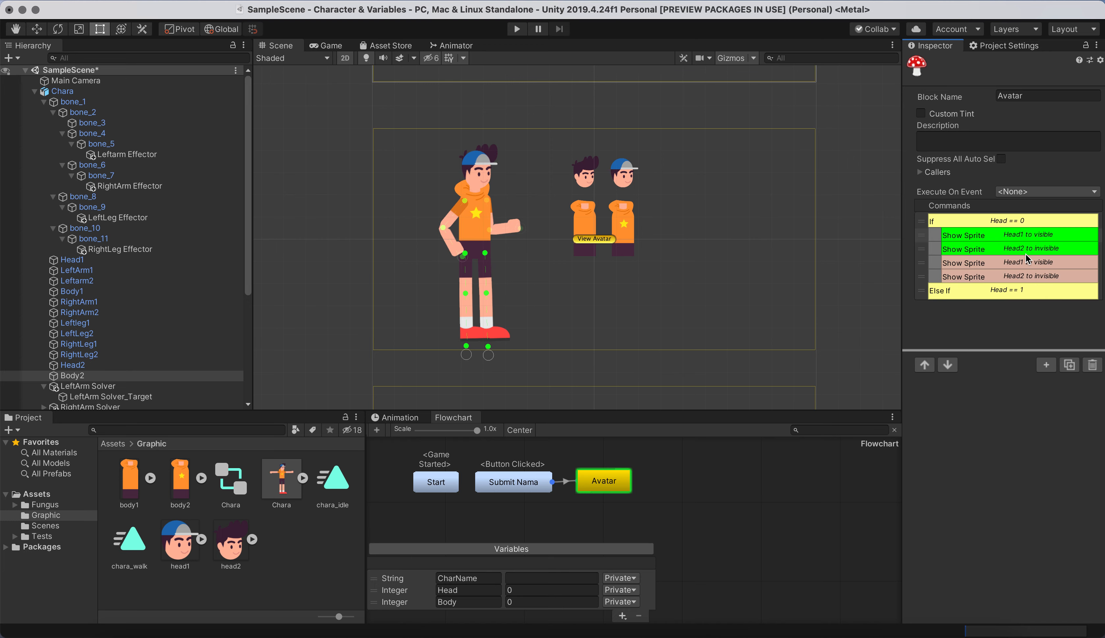
{"action": "left_click_drag", "start_coordinate": [1021, 267], "coordinate": [1012, 304]}
{"action": "left_click_drag", "start_coordinate": [1015, 260], "coordinate": [1000, 305]}
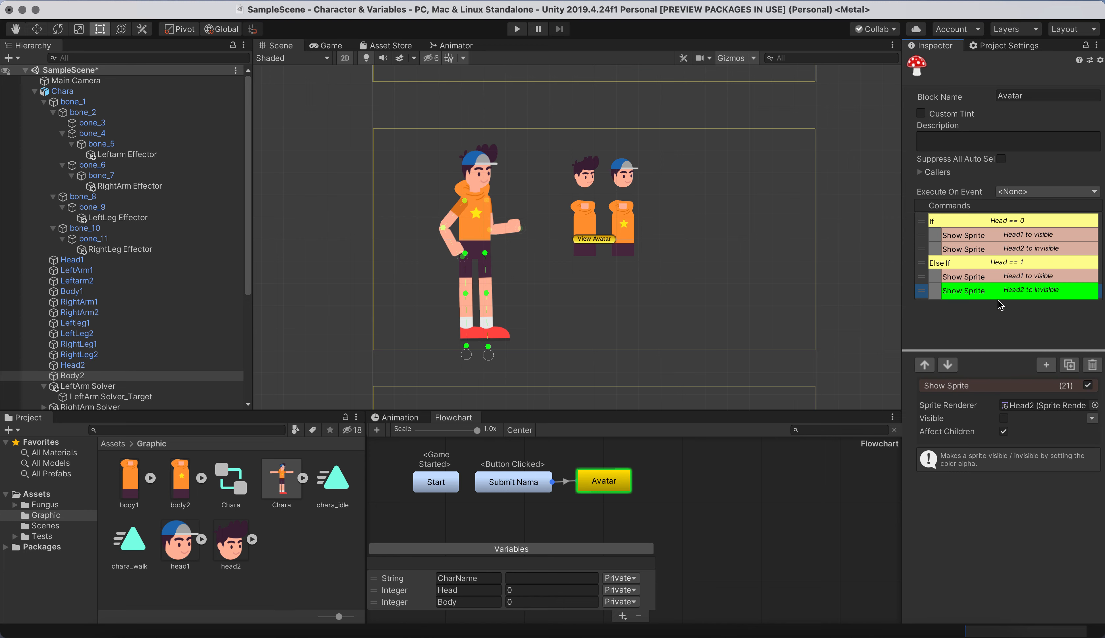
Set the Show Sprite commands under the Else If to make Head1 invisible and Head2 visible
{"action": "left_click", "coordinate": [1034, 281]}
{"action": "left_click", "coordinate": [1004, 419]}
{"action": "left_click", "coordinate": [1048, 291]}
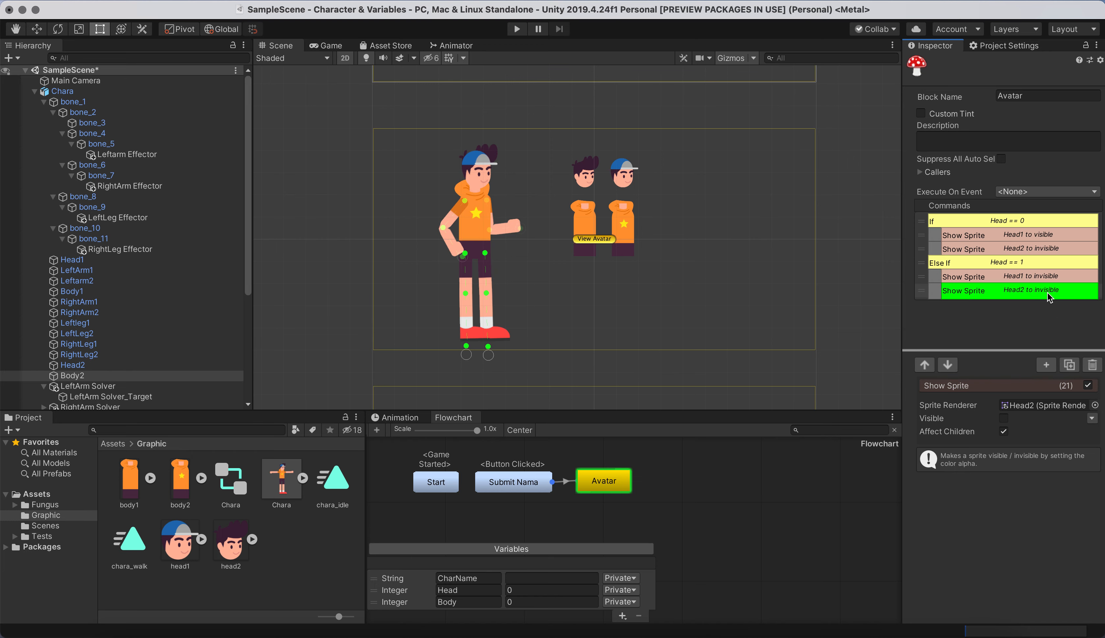
{"action": "left_click", "coordinate": [1004, 418]}
Add an End command after the last Show Sprite in the Avatar block
{"action": "left_click", "coordinate": [1046, 365]}
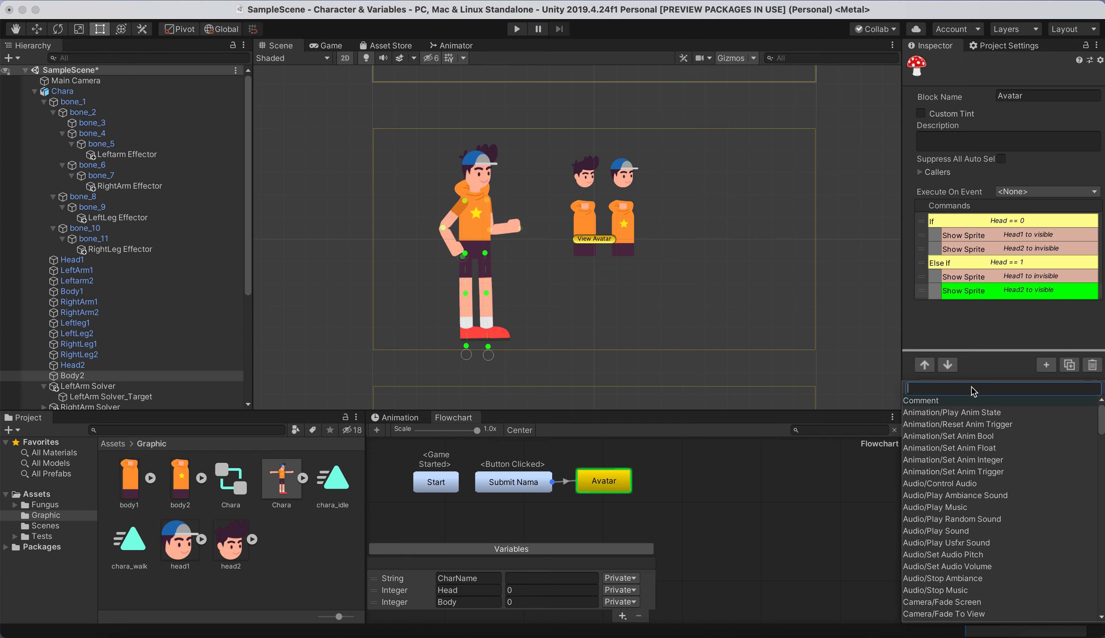
{"action": "type", "text": "end"}
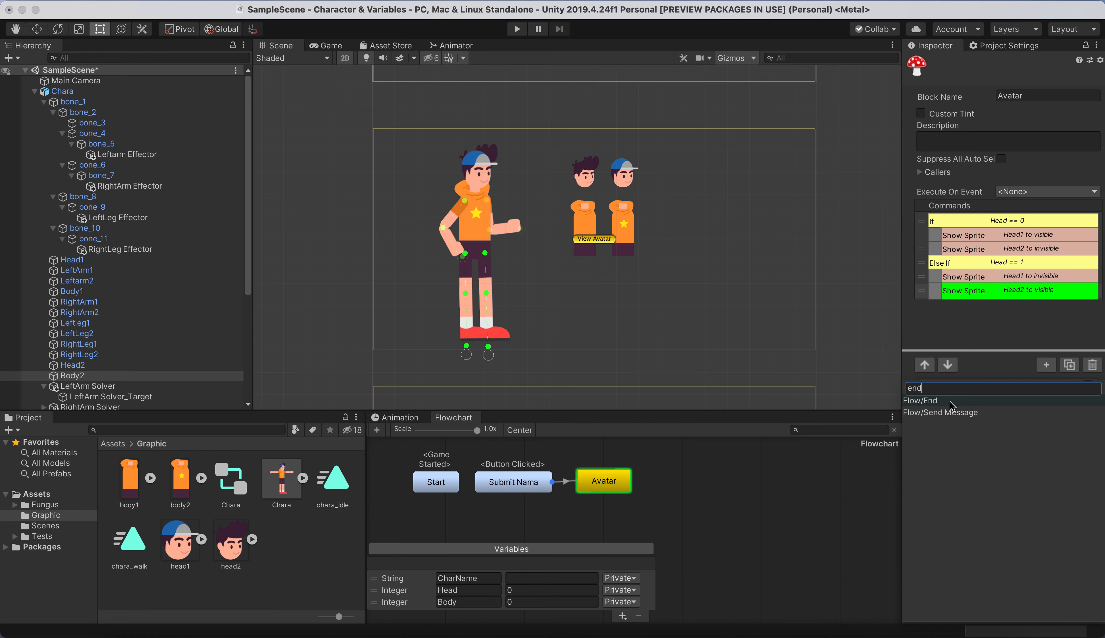
{"action": "left_click", "coordinate": [952, 404]}
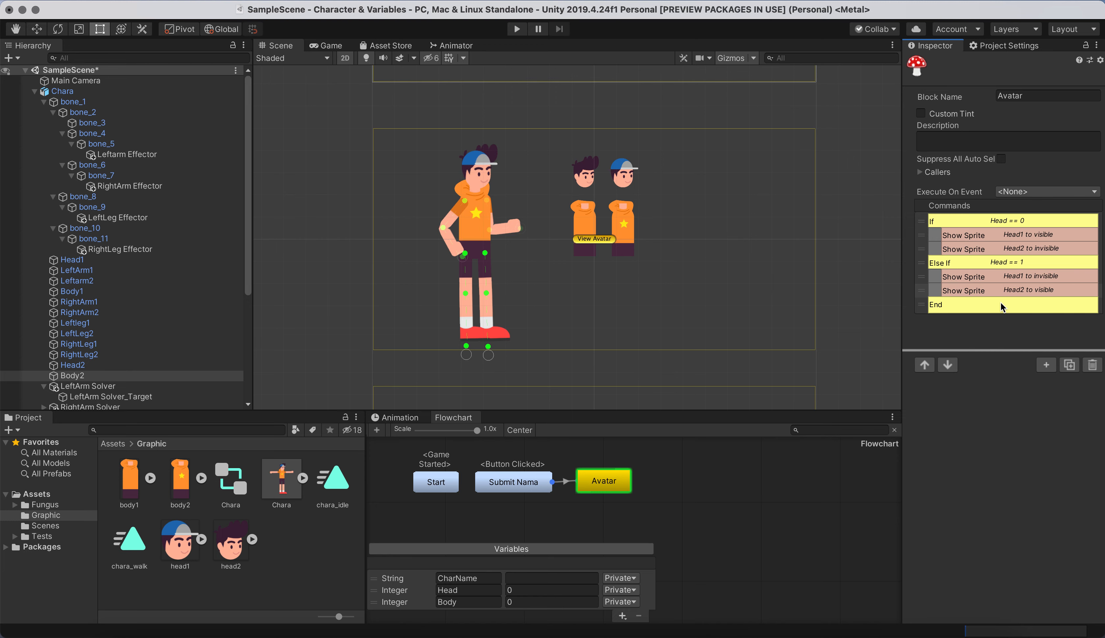
Duplicate the whole If-to-End command sequence in the Avatar block and change the copied If's variable to Body
{"action": "left_click", "coordinate": [997, 221]}
{"action": "left_click", "coordinate": [959, 310], "text": "shift"}
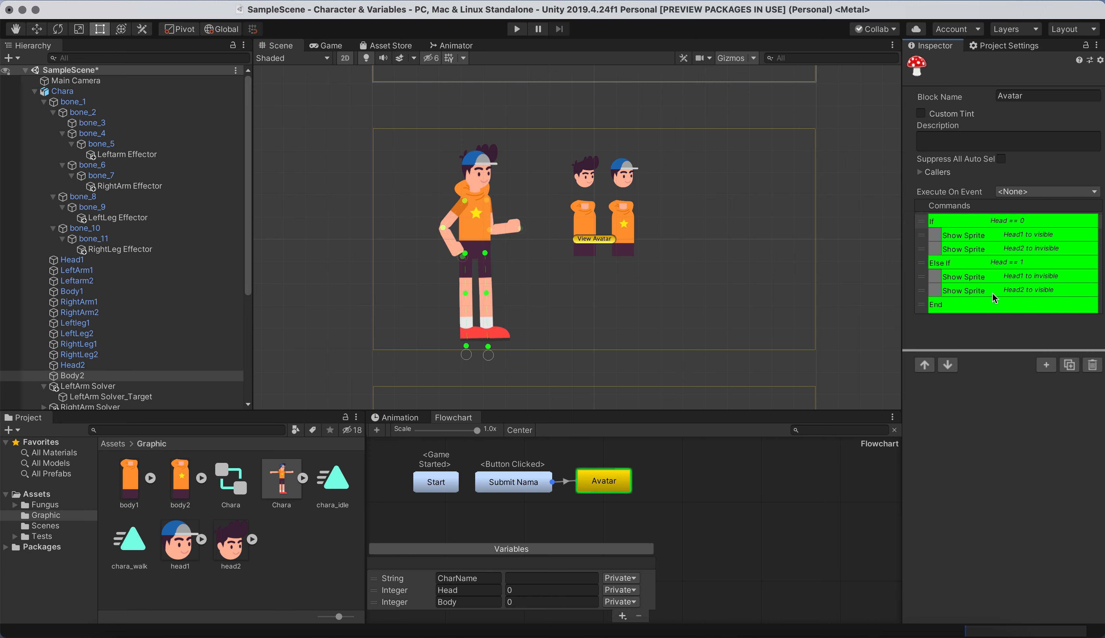
{"action": "key", "text": "super+d"}
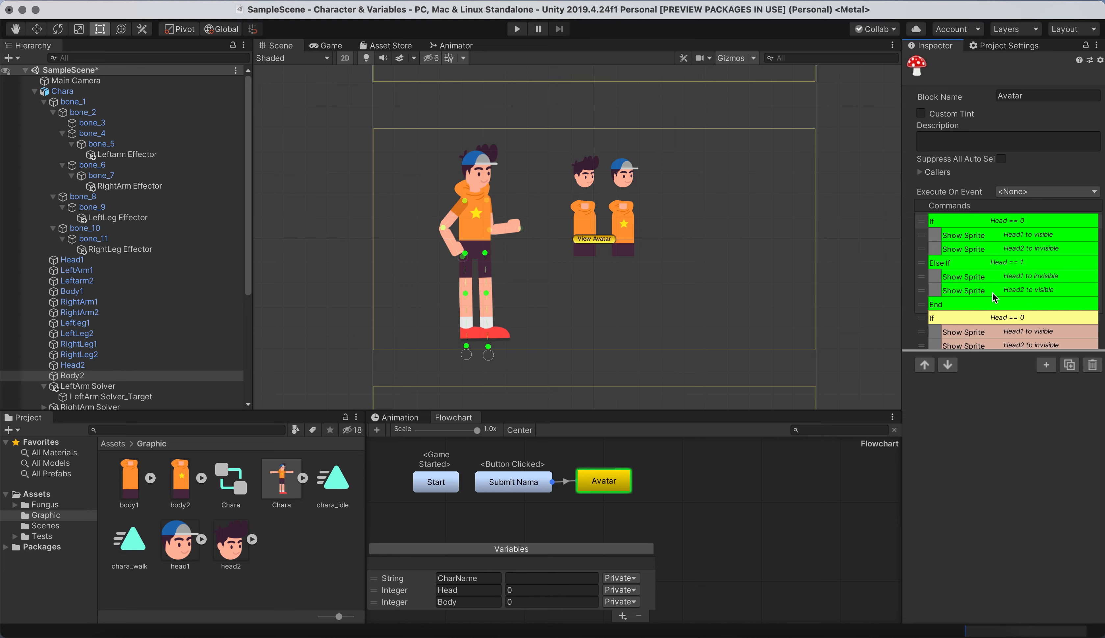
{"action": "scroll", "coordinate": [991, 273], "scroll_direction": "down", "scroll_amount": 5}
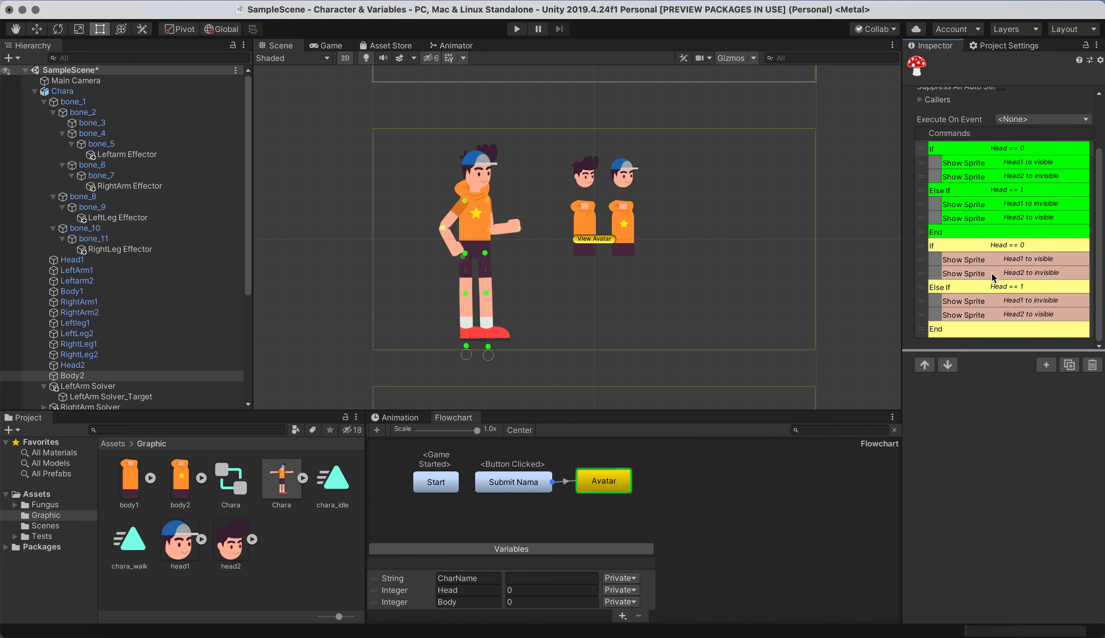
{"action": "left_click", "coordinate": [996, 245]}
{"action": "left_click", "coordinate": [1030, 444]}
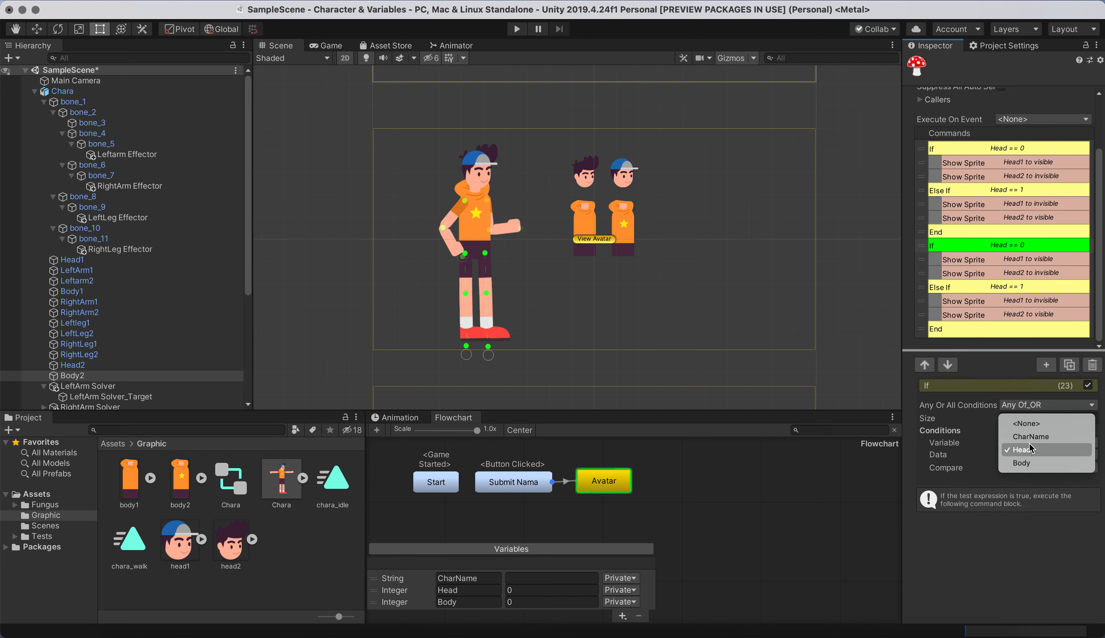
{"action": "left_click", "coordinate": [1030, 463]}
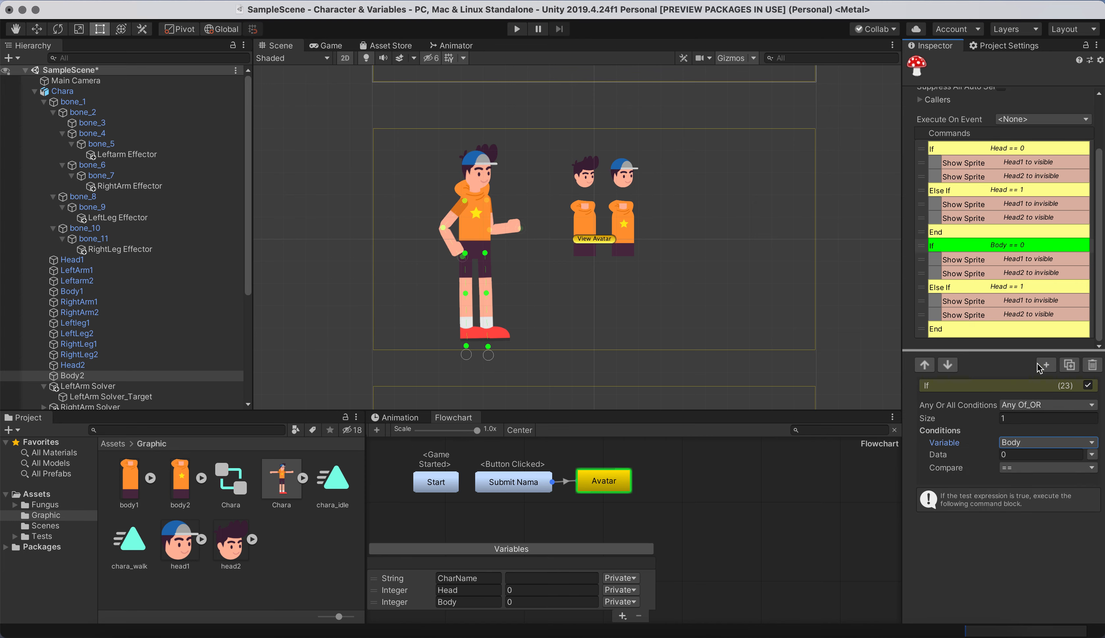
Assign the Chara rig's Body1 to the visible Show Sprite and Body2 to the invisible one under If Body == 0
{"action": "left_click", "coordinate": [1025, 262]}
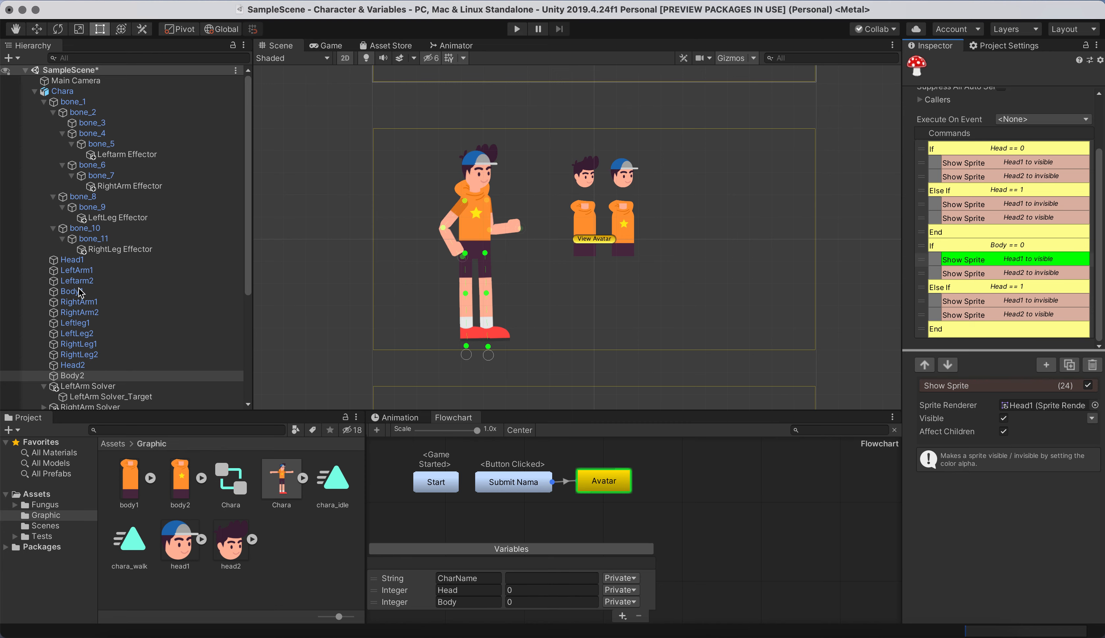
{"action": "left_click_drag", "start_coordinate": [76, 293], "coordinate": [1034, 411]}
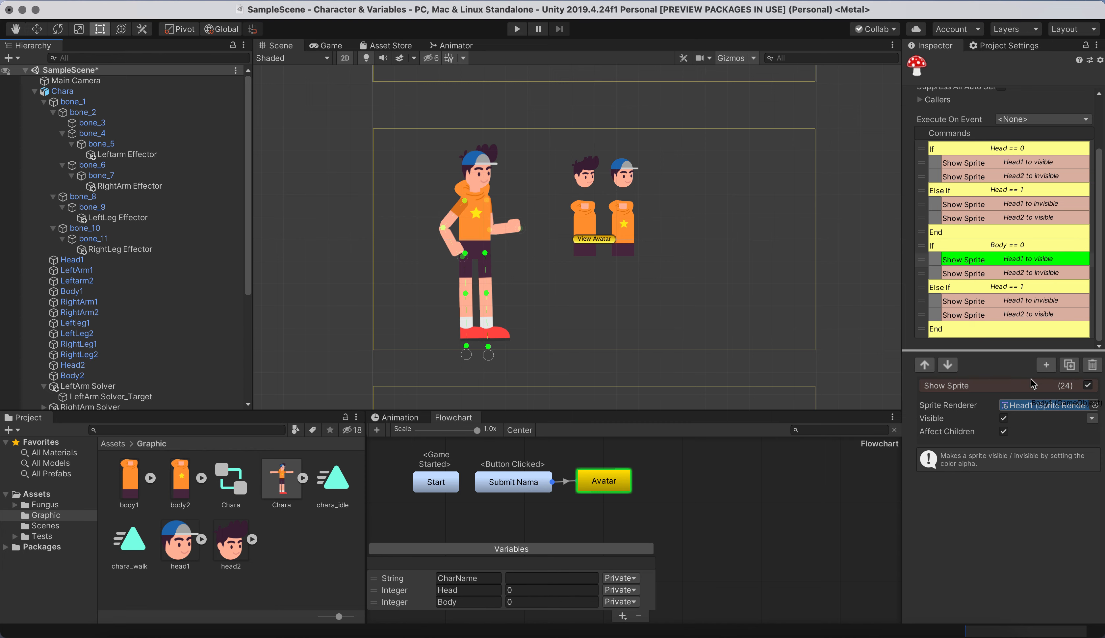
{"action": "left_click", "coordinate": [1002, 274]}
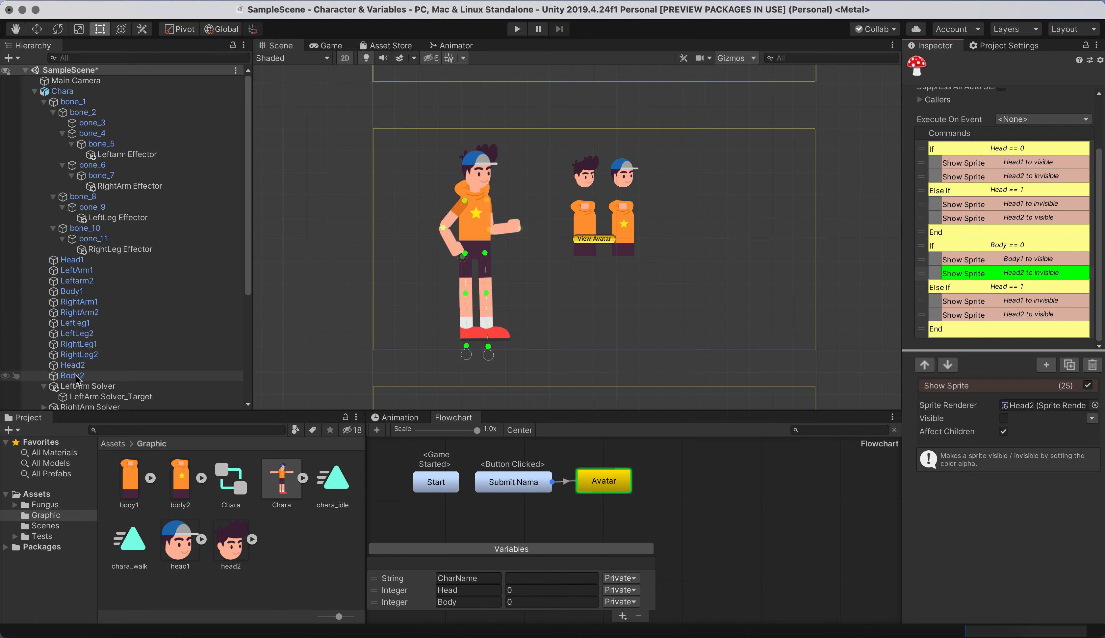
{"action": "left_click_drag", "start_coordinate": [76, 380], "coordinate": [964, 409]}
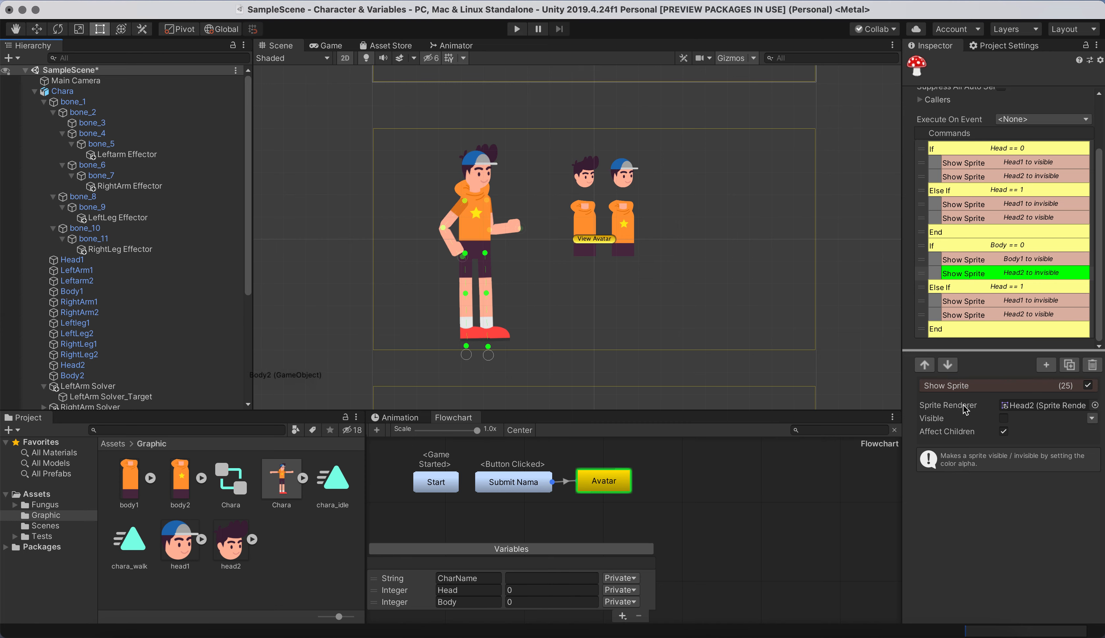
{"action": "left_click_drag", "start_coordinate": [69, 377], "coordinate": [1049, 409]}
Change the copied Else If's variable to Body, keeping its comparison with 1
{"action": "left_click", "coordinate": [1011, 289]}
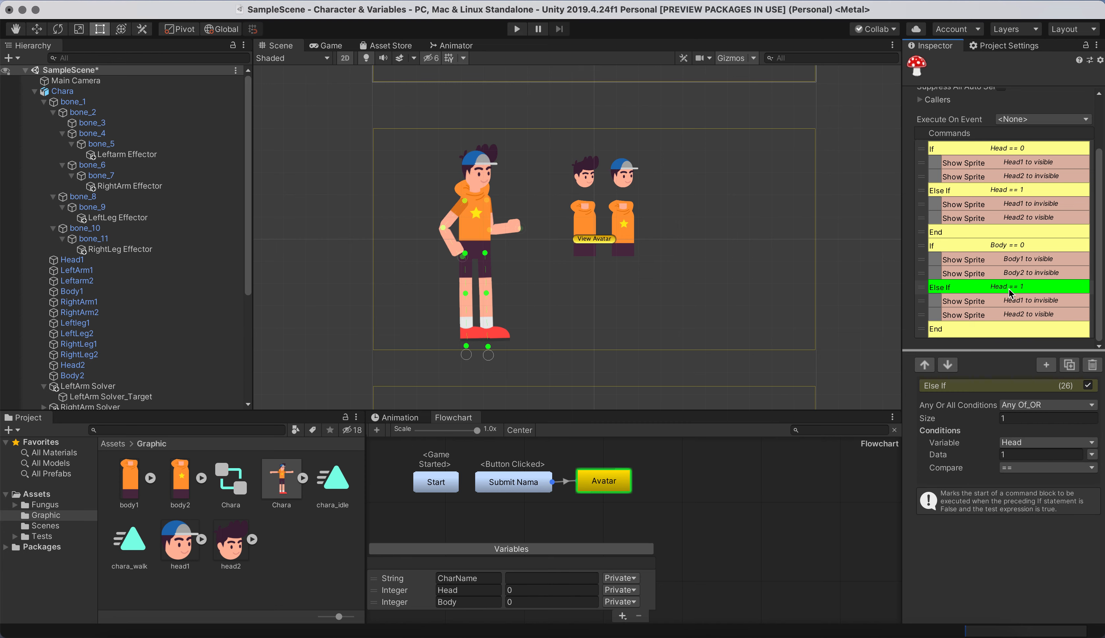
{"action": "left_click", "coordinate": [1040, 446]}
{"action": "left_click", "coordinate": [1029, 462]}
Assign the Chara rig's Body1 to the invisible Show Sprite and Body2 to the visible one under Else If Body == 1
{"action": "left_click", "coordinate": [1018, 307]}
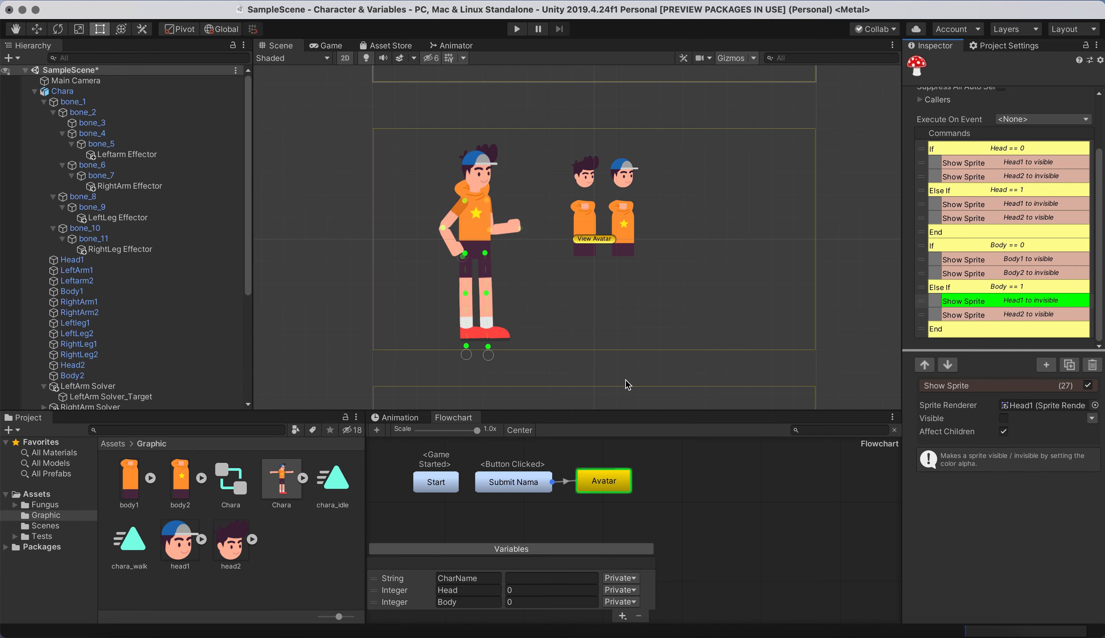
{"action": "left_click_drag", "start_coordinate": [71, 291], "coordinate": [1048, 405]}
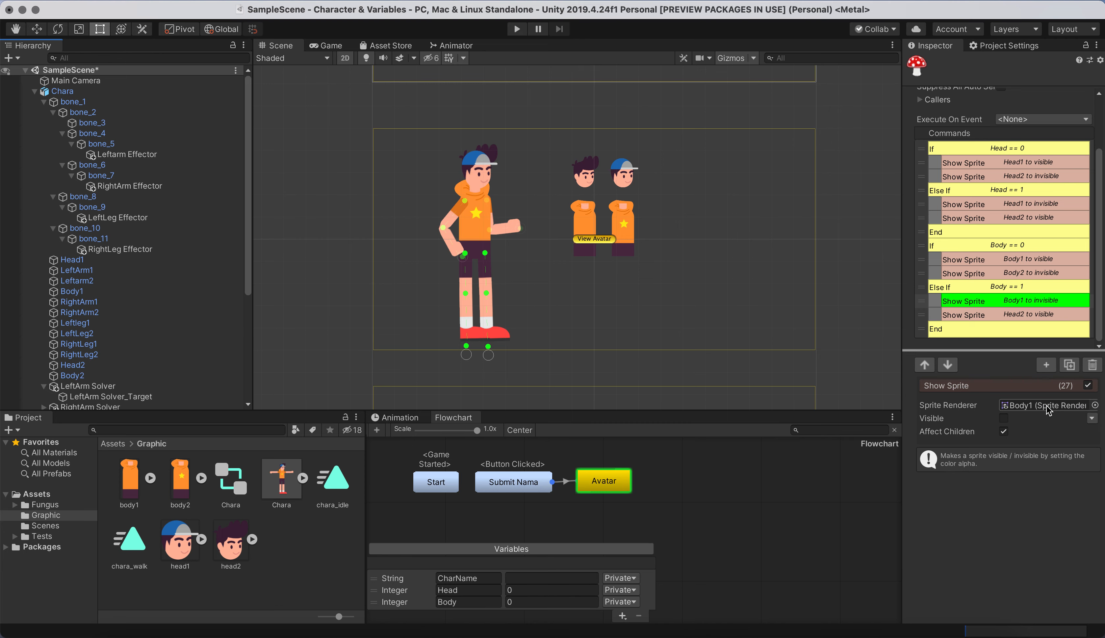
{"action": "left_click_drag", "start_coordinate": [73, 375], "coordinate": [1049, 413]}
{"action": "left_click_drag", "start_coordinate": [73, 291], "coordinate": [1045, 405]}
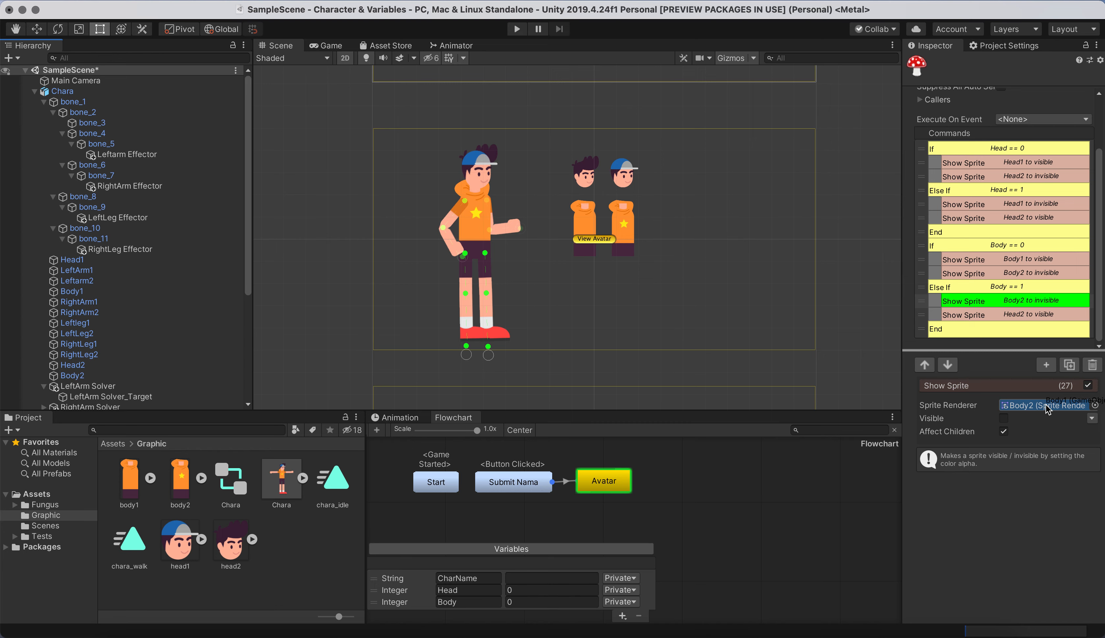
{"action": "left_click", "coordinate": [1014, 315]}
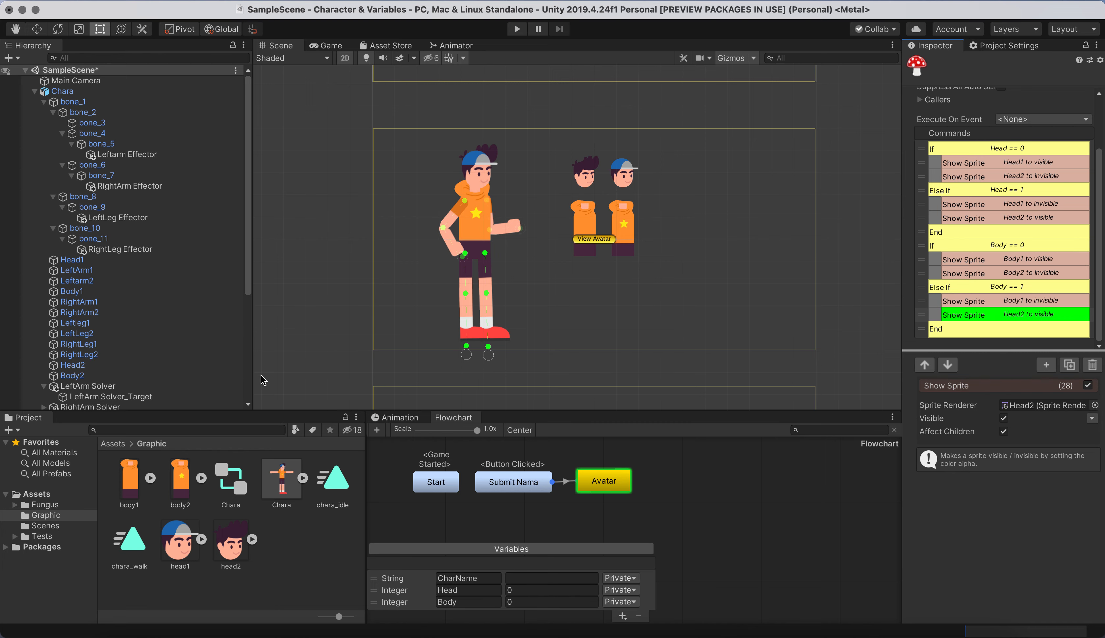
{"action": "left_click", "coordinate": [118, 374]}
{"action": "left_click_drag", "start_coordinate": [119, 374], "coordinate": [1029, 410]}
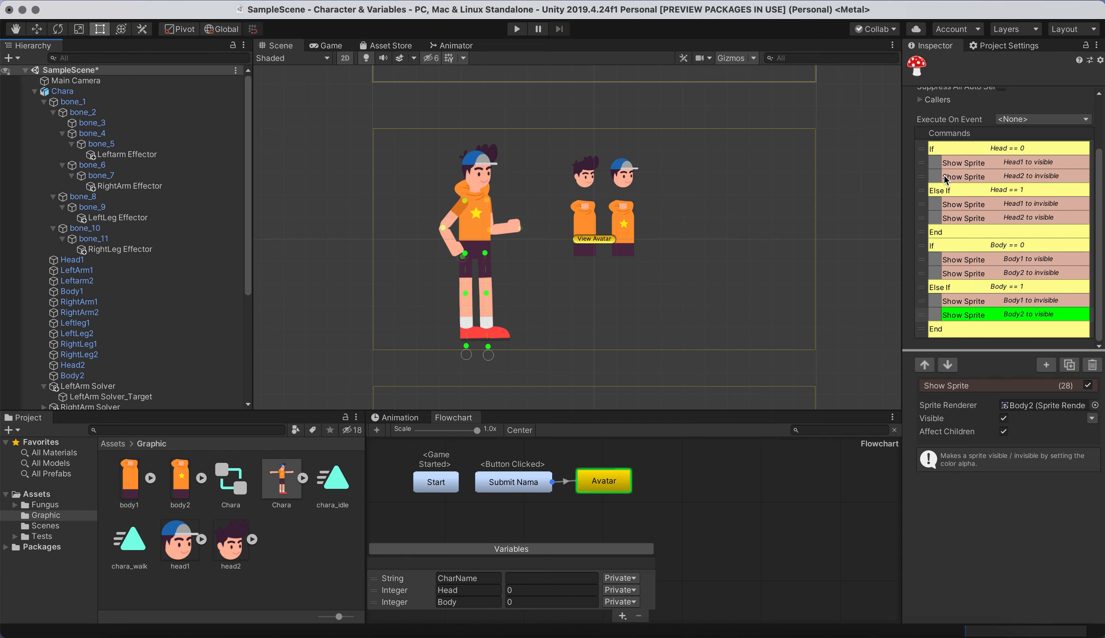
Review the Head and Body condition groups in the Avatar block by selecting each group's commands as a whole
{"action": "left_click", "coordinate": [947, 150]}
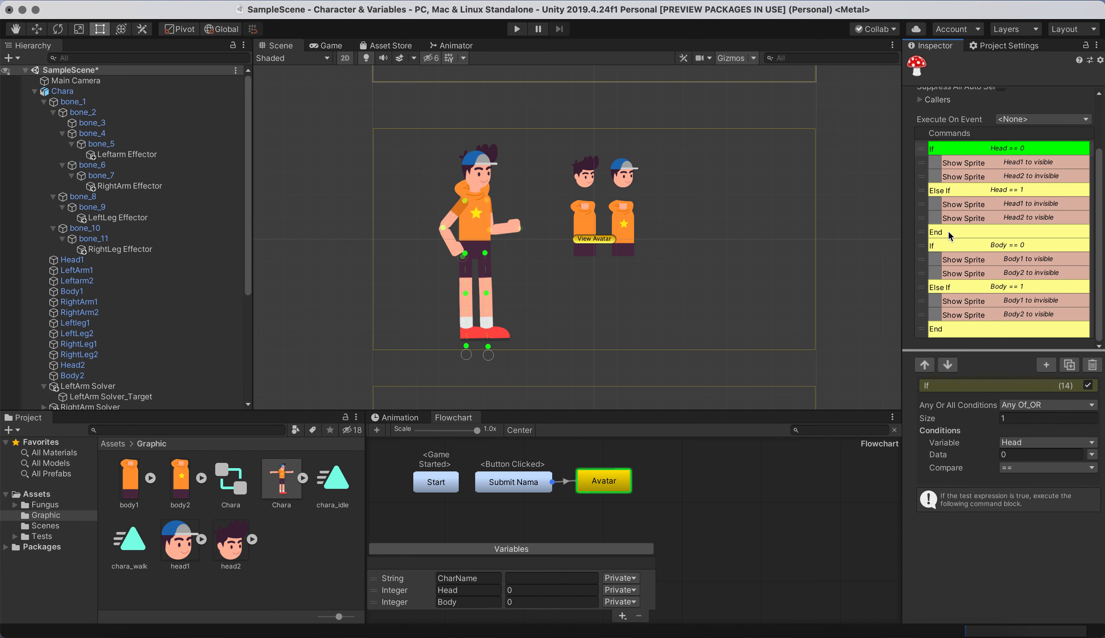
{"action": "left_click", "coordinate": [948, 233], "text": "shift"}
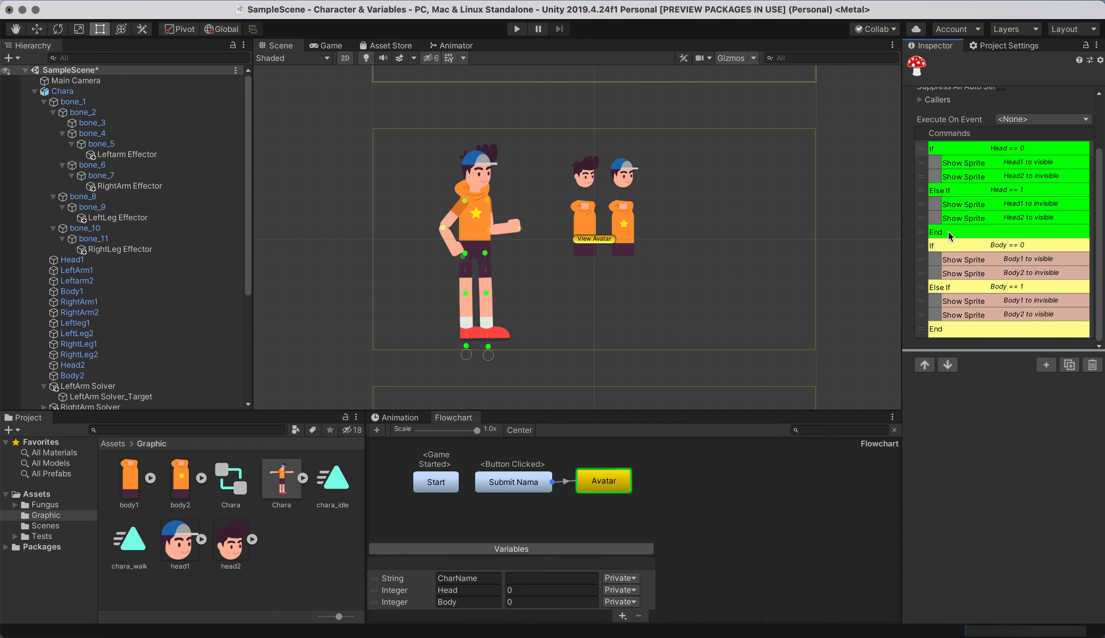
{"action": "left_click", "coordinate": [959, 249]}
{"action": "left_click", "coordinate": [950, 334], "text": "shift"}
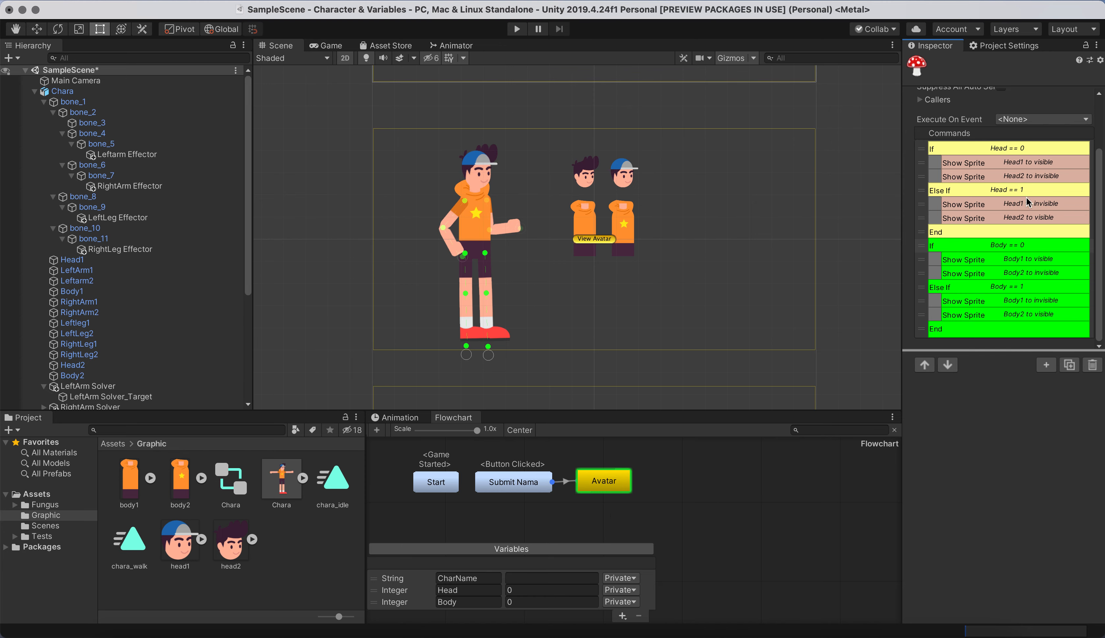
Run the scene, advance the opening dialogue, and submit a character name in the name field
{"action": "left_click", "coordinate": [517, 29]}
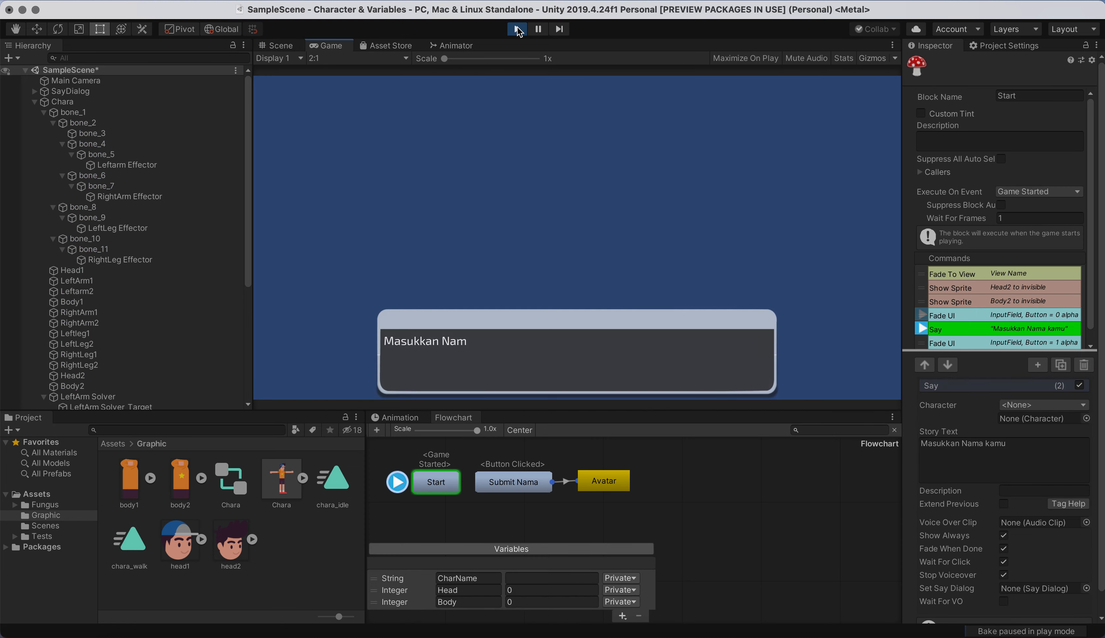
{"action": "left_click", "coordinate": [525, 332]}
{"action": "left_click", "coordinate": [514, 230]}
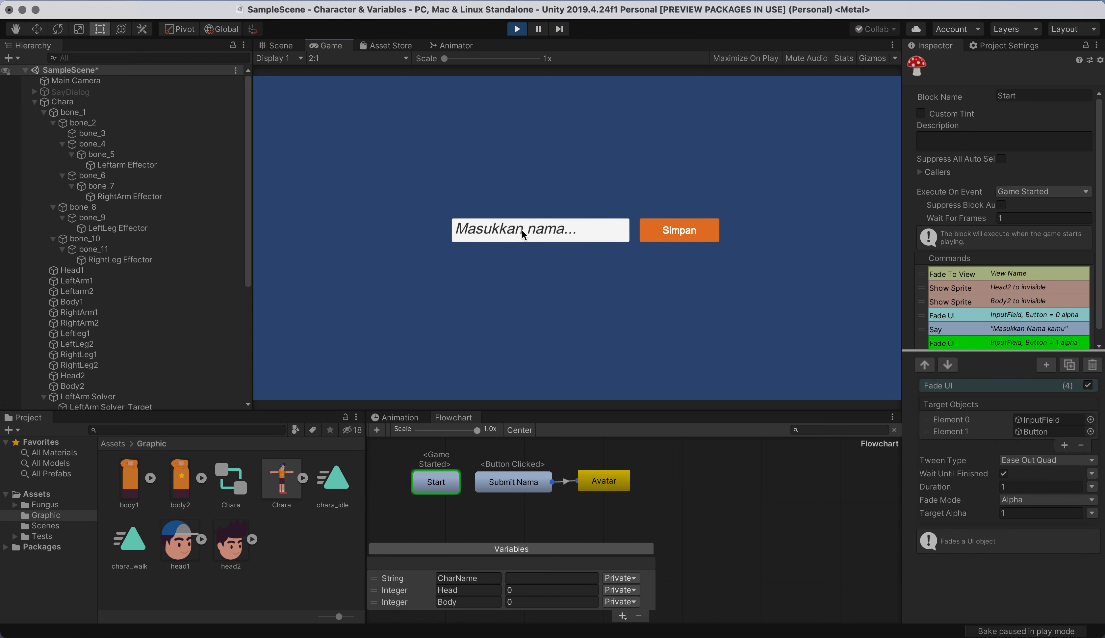
{"action": "type", "text": "Wlat"}
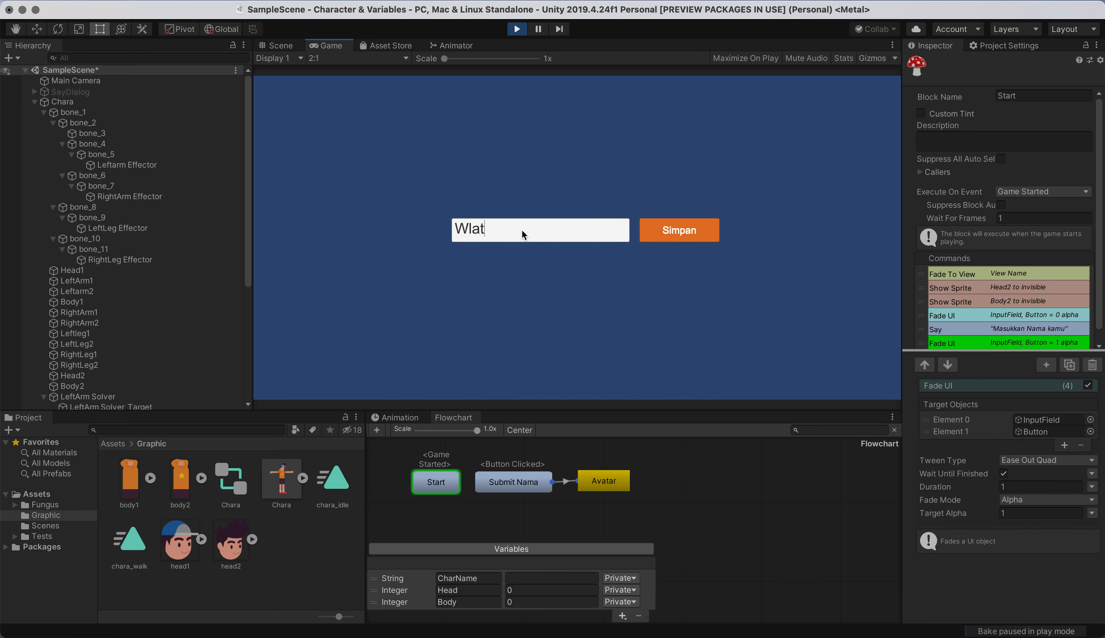
{"action": "key", "text": "BackSpace"}
{"action": "key", "text": "BackSpace"}
{"action": "key", "text": "BackSpace"}
{"action": "type", "text": "alt"}
{"action": "left_click", "coordinate": [696, 220]}
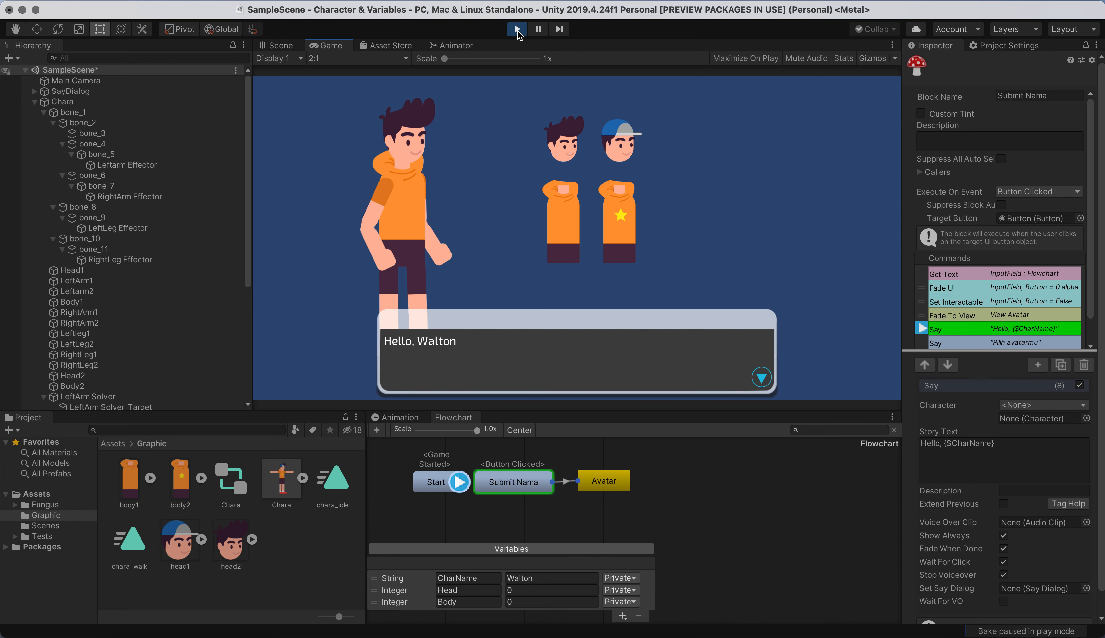
Advance the remaining dialogues, examine the Head and Body variables against the Avatar block's conditions, and stop the game
{"action": "left_click", "coordinate": [588, 481]}
{"action": "left_click", "coordinate": [718, 344]}
{"action": "left_click", "coordinate": [718, 344]}
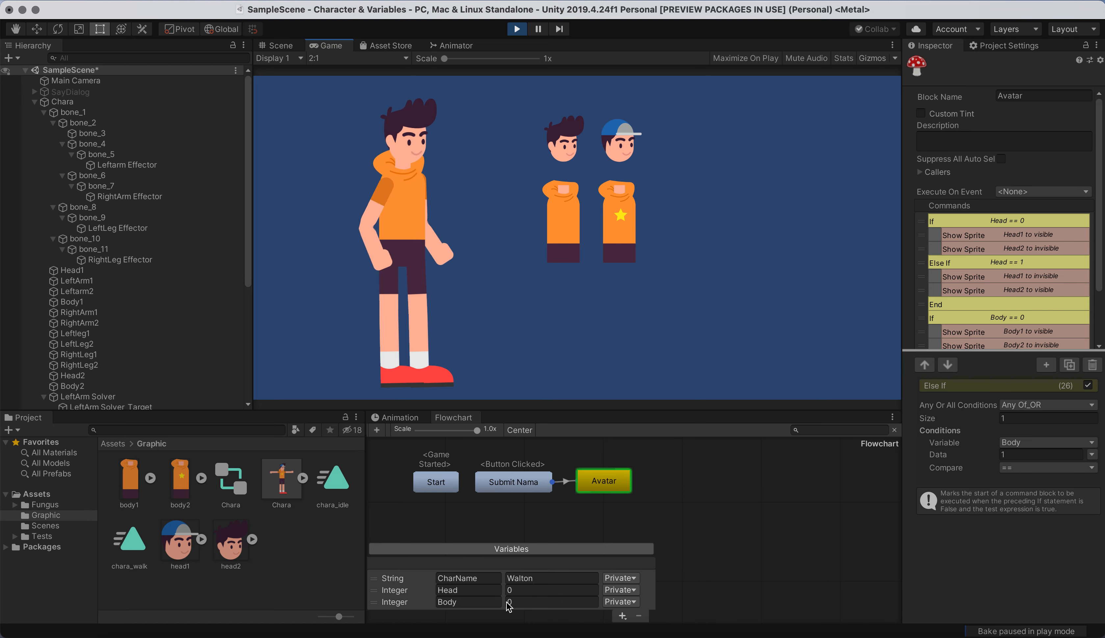
{"action": "mouse_move", "coordinate": [518, 599]}
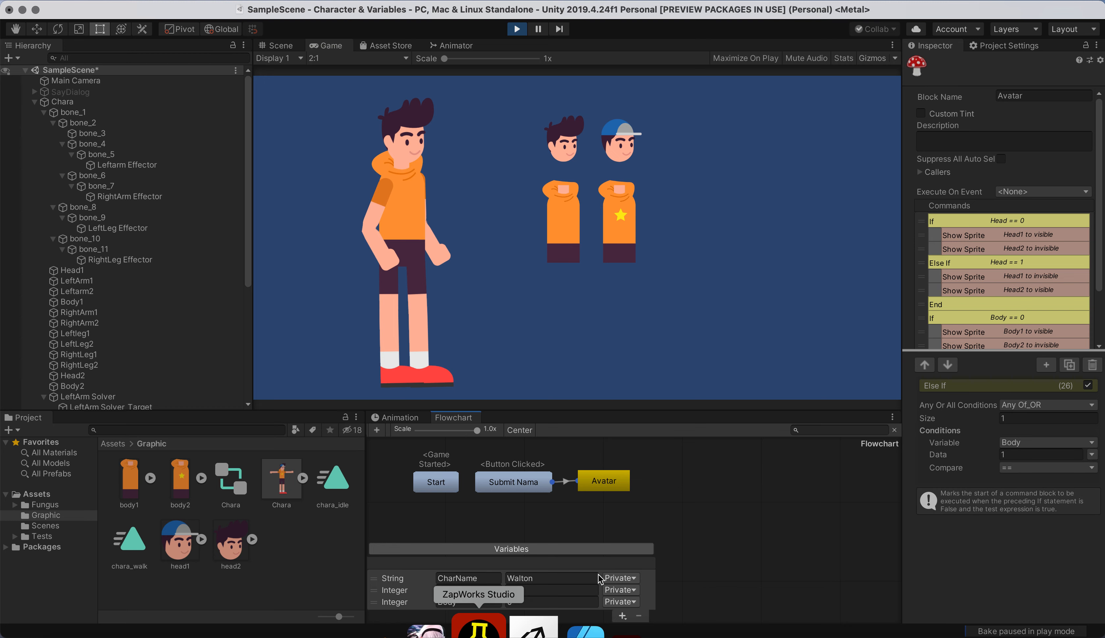
{"action": "left_click", "coordinate": [533, 587]}
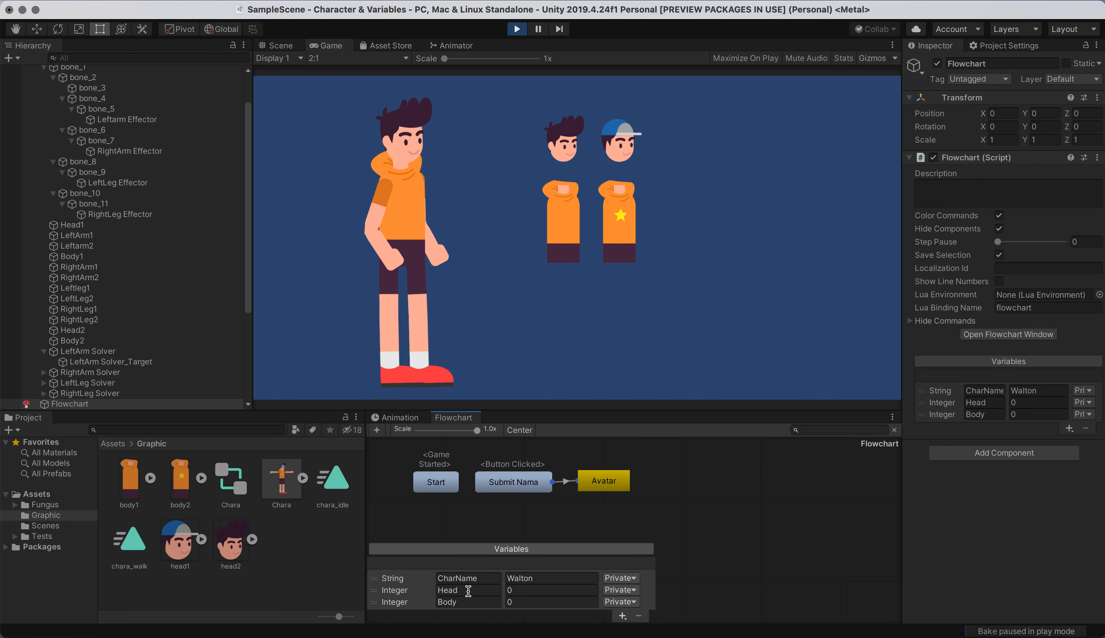
{"action": "left_click", "coordinate": [604, 480]}
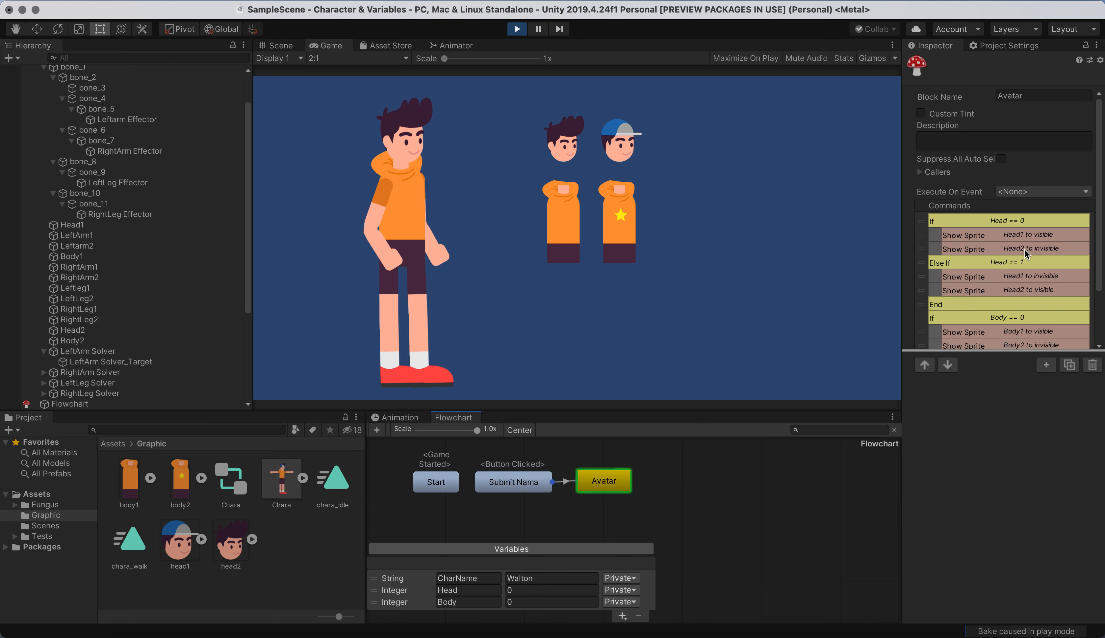
{"action": "scroll", "coordinate": [999, 299], "scroll_direction": "down", "scroll_amount": 3}
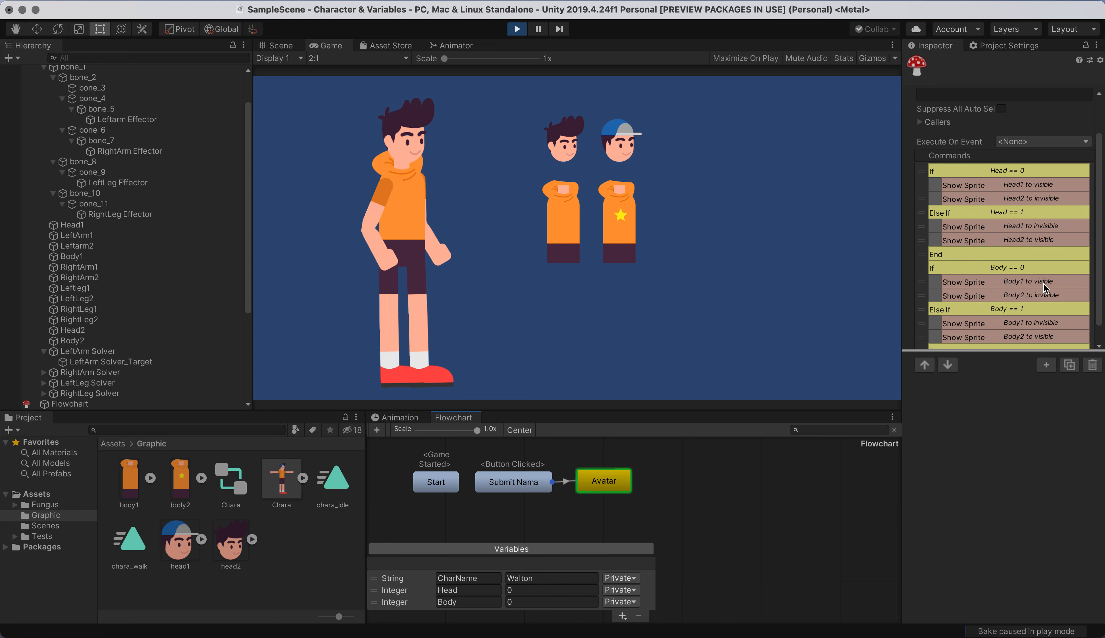
{"action": "left_click", "coordinate": [517, 29]}
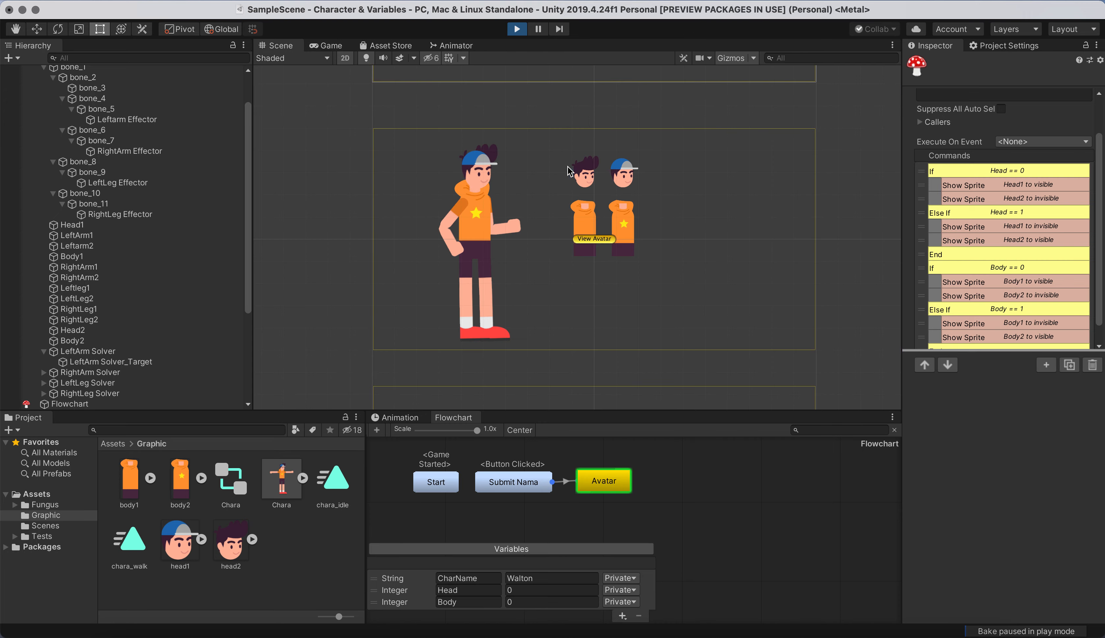
Add a new block to the flowchart and place it above and to the right of the Avatar block
{"action": "left_click", "coordinate": [589, 177]}
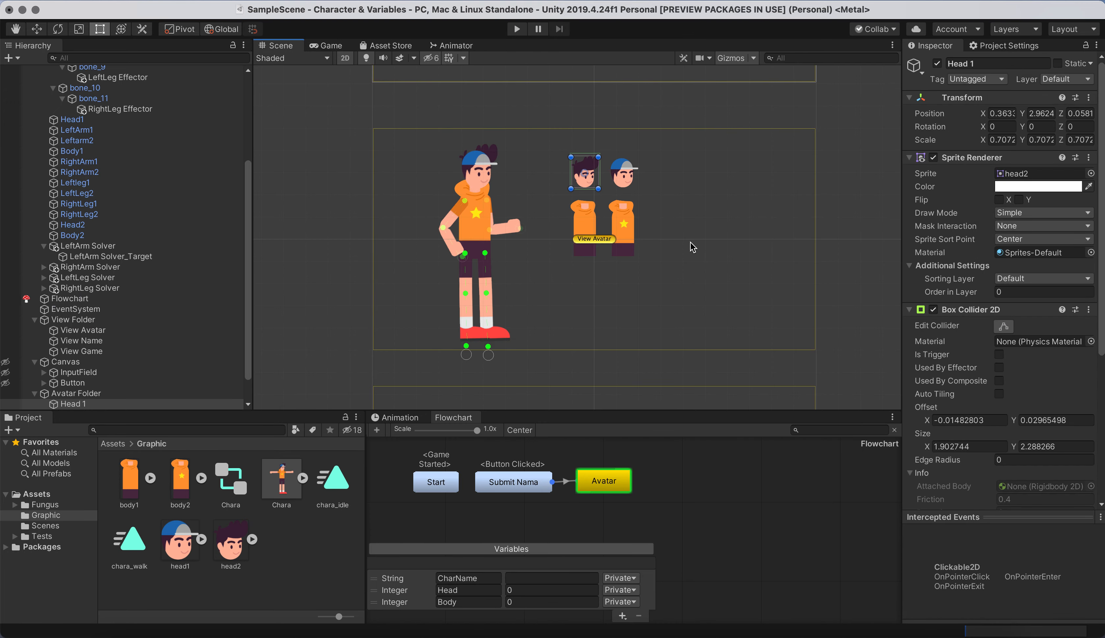
{"action": "scroll", "coordinate": [692, 247], "scroll_direction": "up", "scroll_amount": 3}
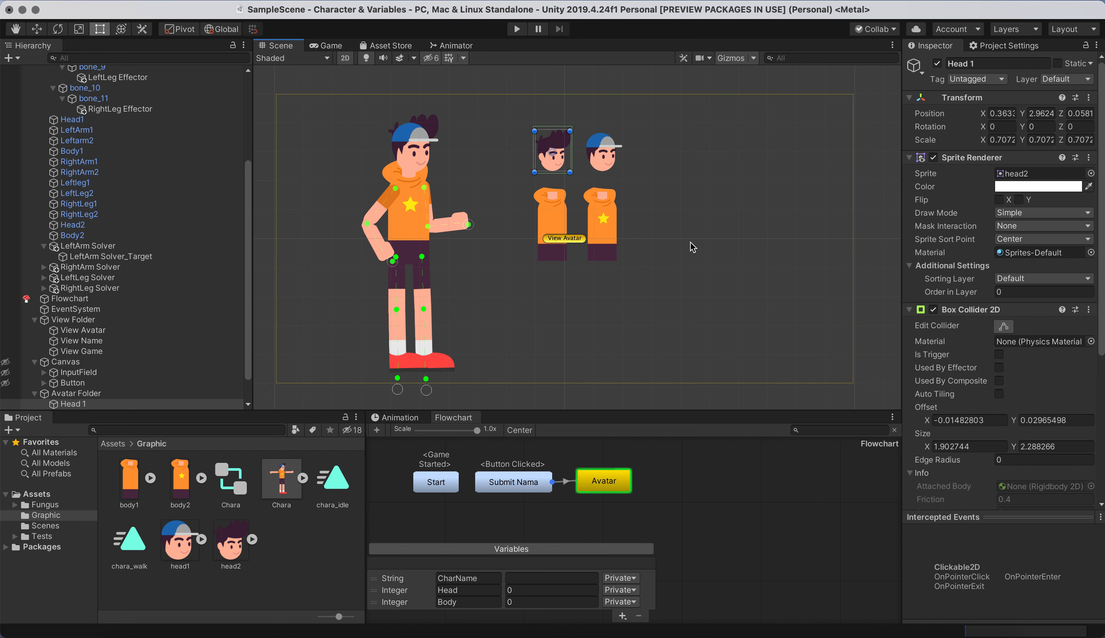
{"action": "right_click", "coordinate": [663, 495]}
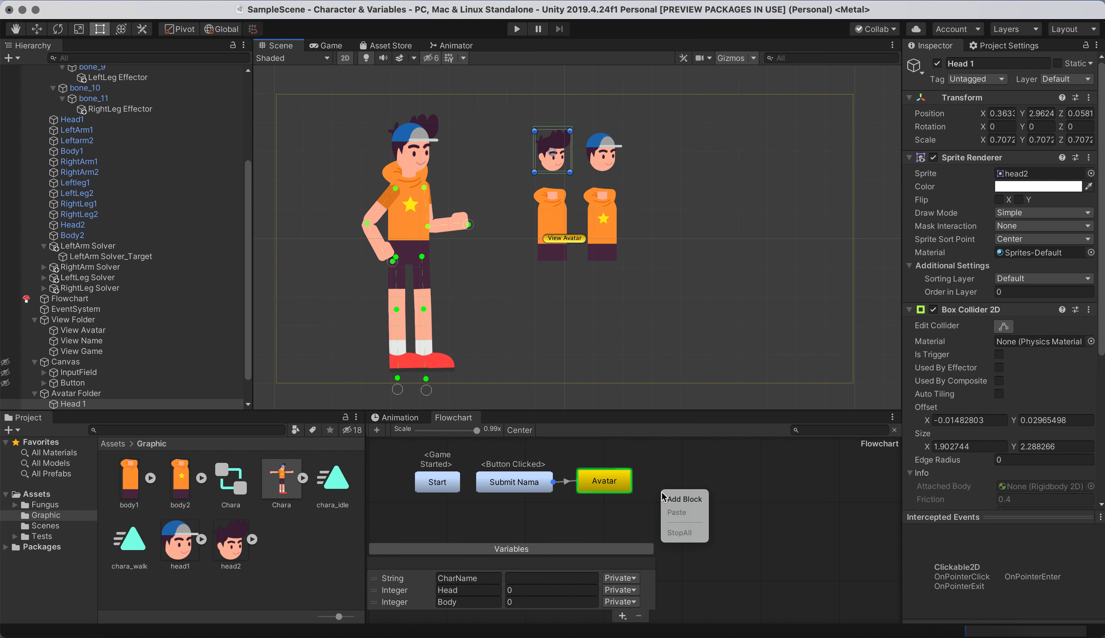
{"action": "left_click", "coordinate": [686, 473]}
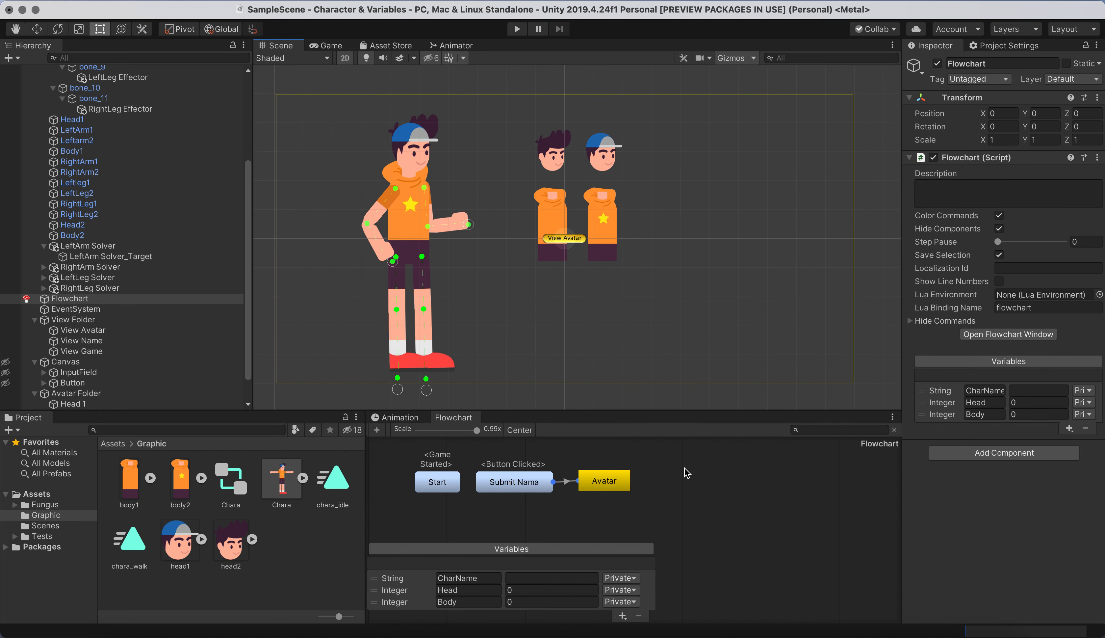
{"action": "left_click_drag", "start_coordinate": [698, 483], "coordinate": [666, 456]}
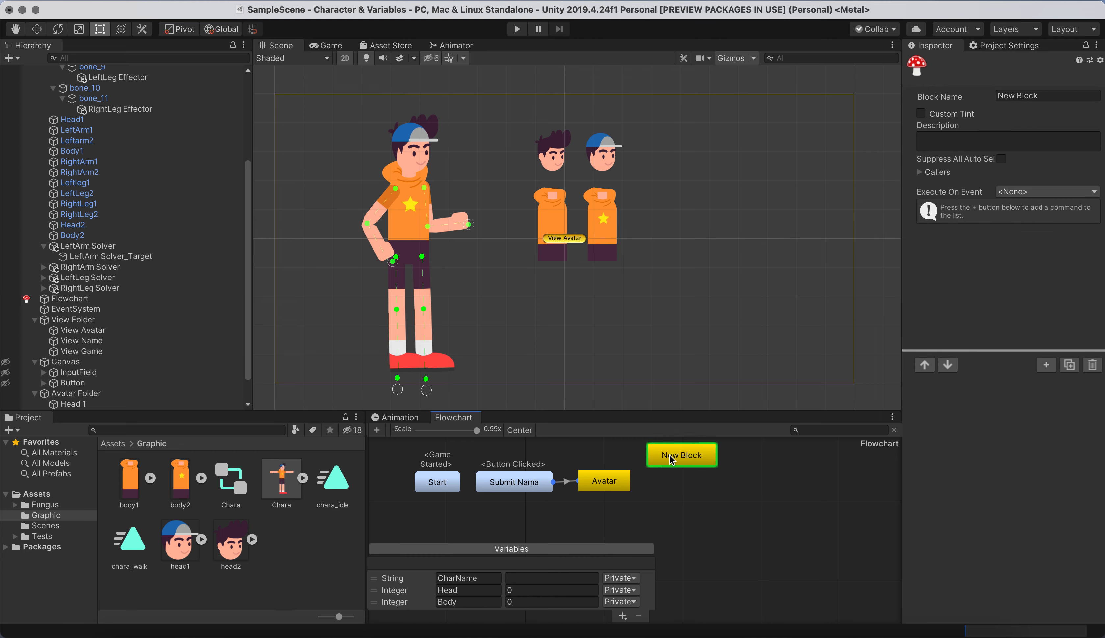
Make the new block execute on Object Clicked, with Head 1 from the Avatar Folder as its clickable object
{"action": "left_click", "coordinate": [1043, 192]}
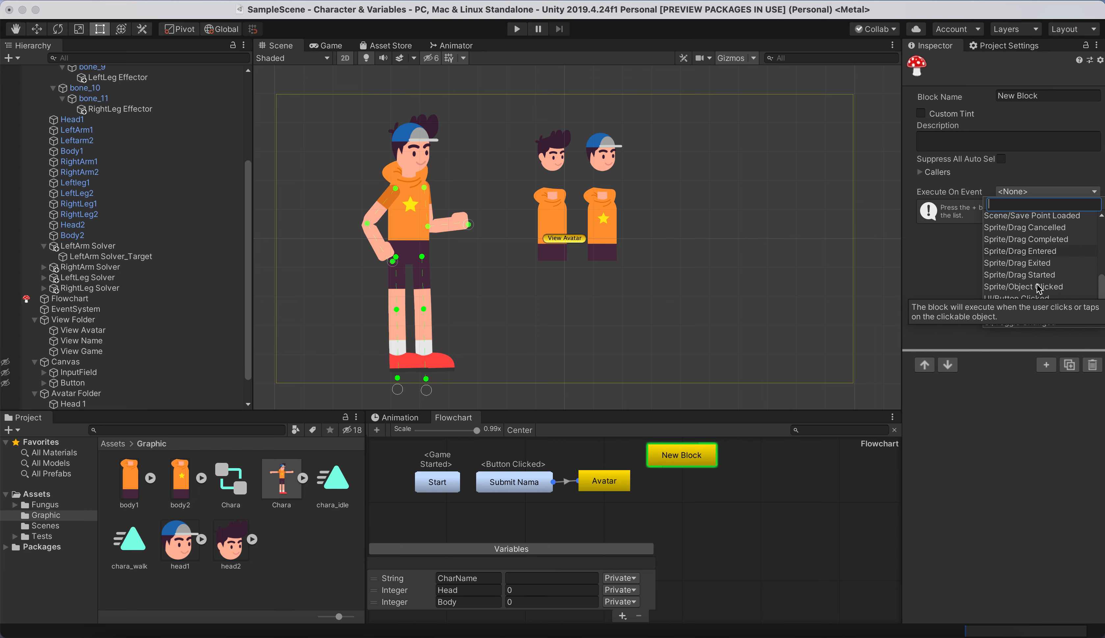
{"action": "left_click", "coordinate": [1039, 287]}
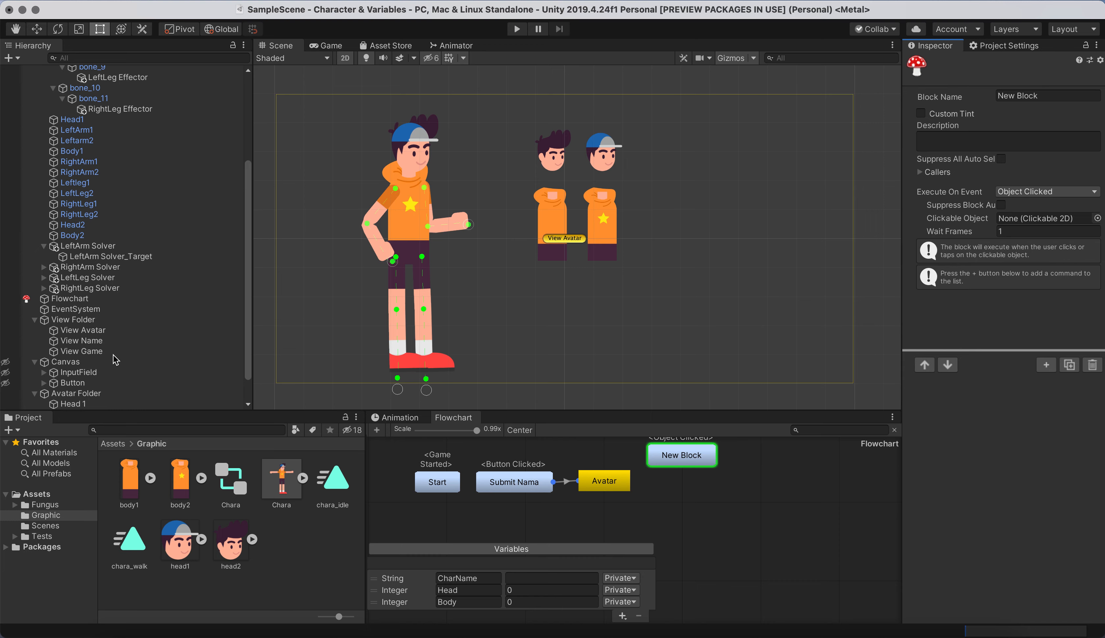
{"action": "scroll", "coordinate": [83, 311], "scroll_direction": "up", "scroll_amount": 5}
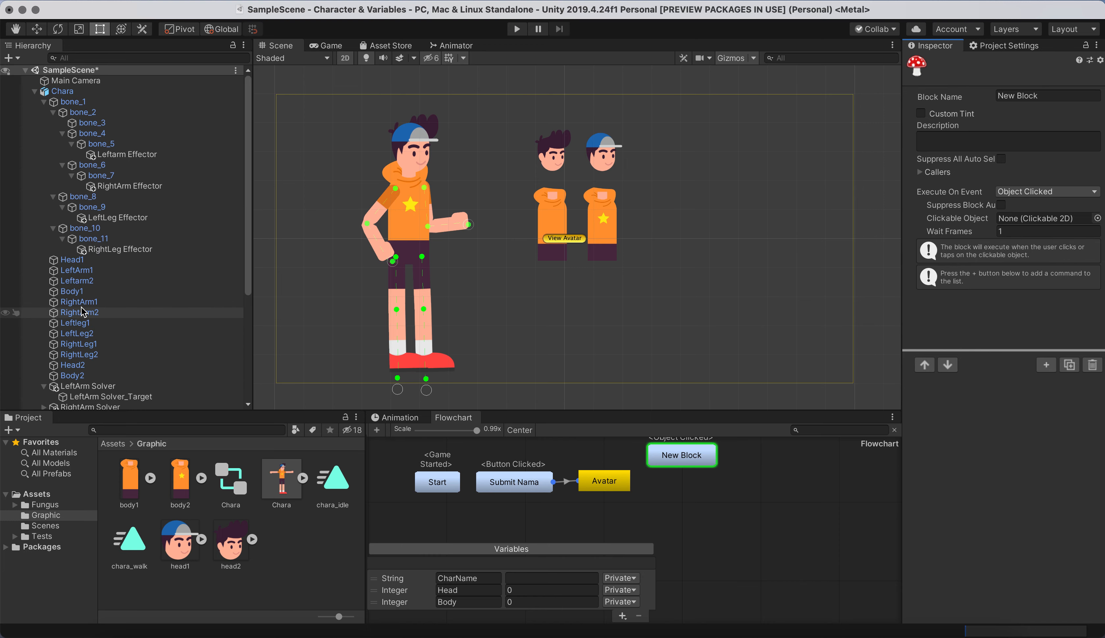
{"action": "left_click", "coordinate": [35, 91]}
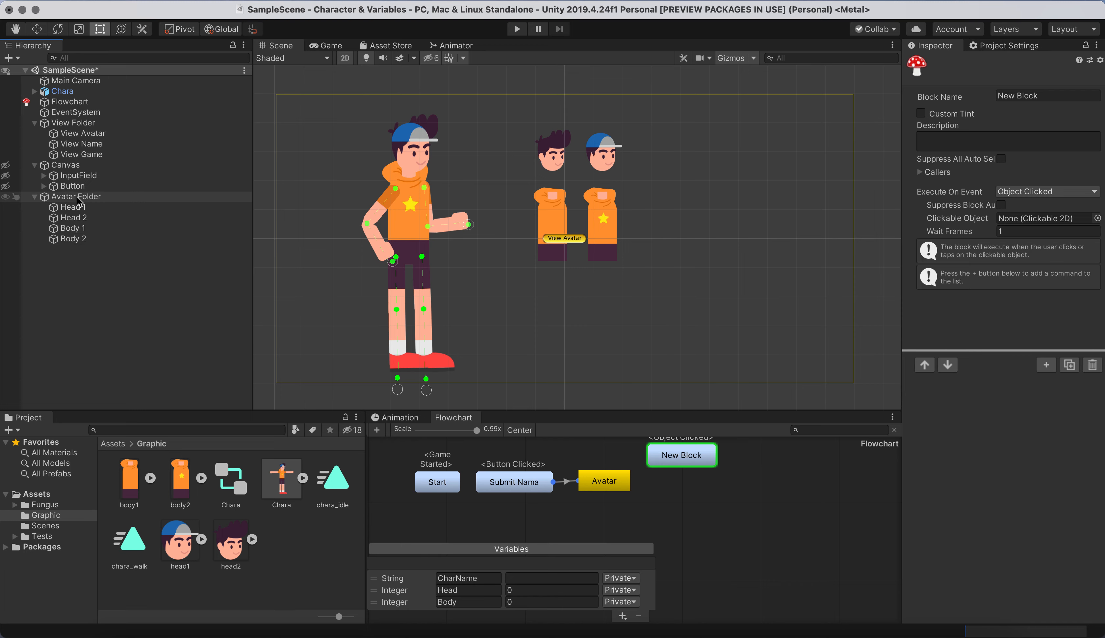
{"action": "left_click_drag", "start_coordinate": [76, 208], "coordinate": [1041, 224]}
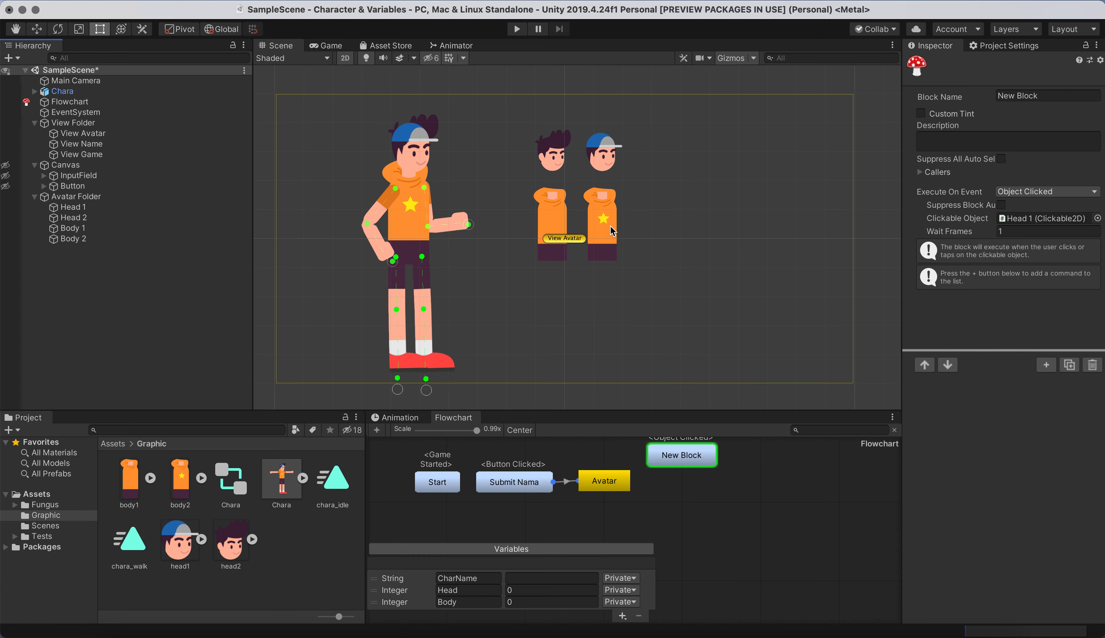
Rename the new block as Head 1
{"action": "left_click_drag", "start_coordinate": [1046, 95], "coordinate": [903, 97]}
{"action": "type", "text": "Head"}
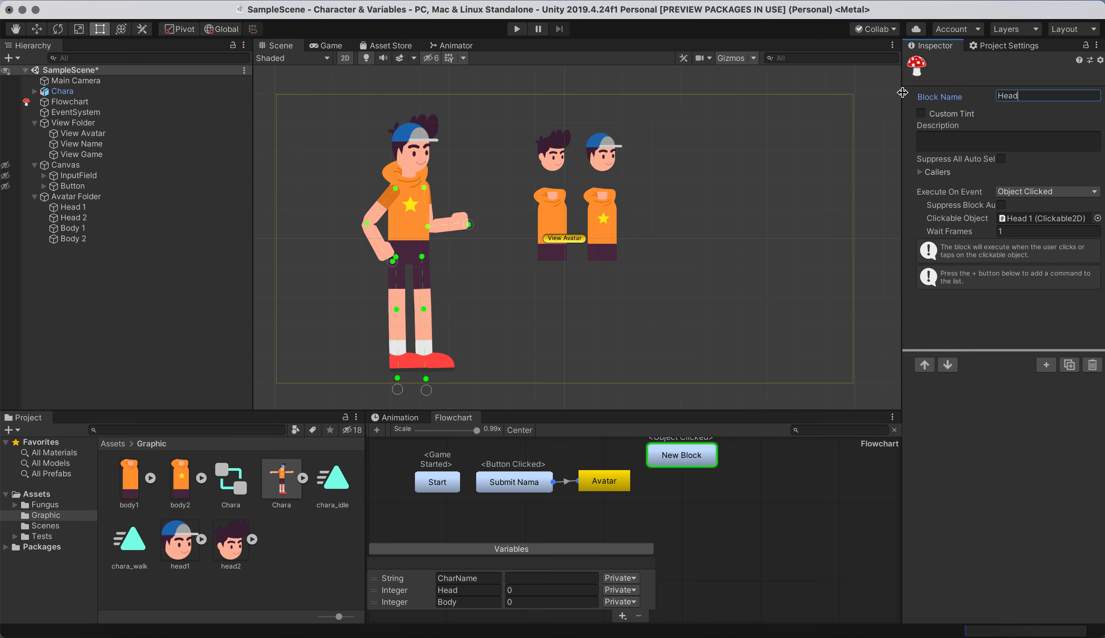
{"action": "left_click", "coordinate": [1043, 420]}
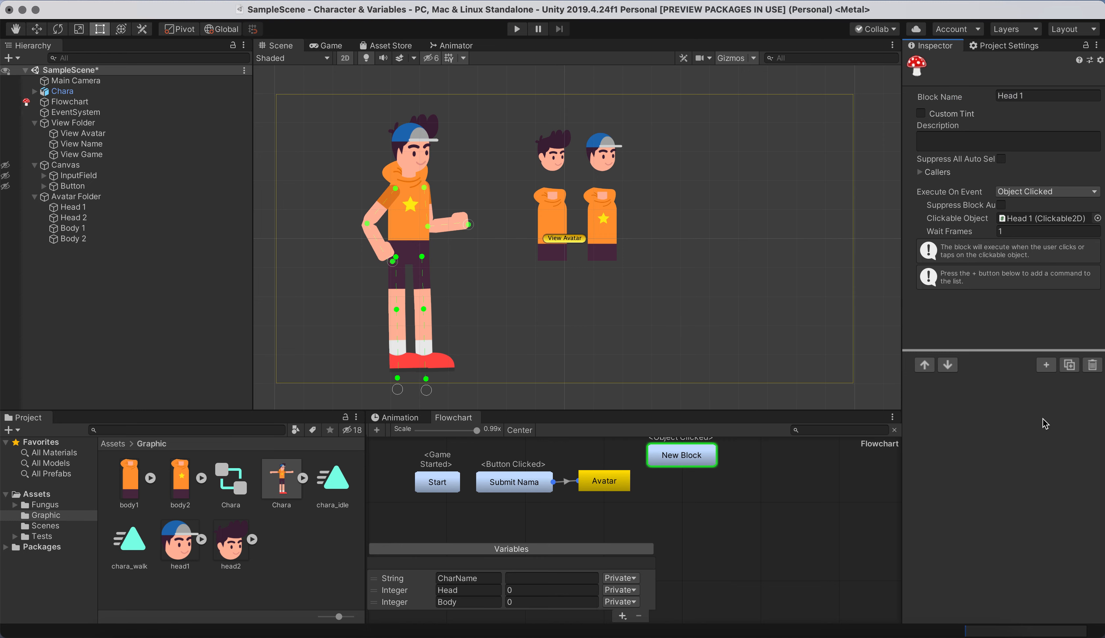
Add a Set Variable command to the Head 1 block that sets the Head variable to 0
{"action": "left_click", "coordinate": [1046, 365]}
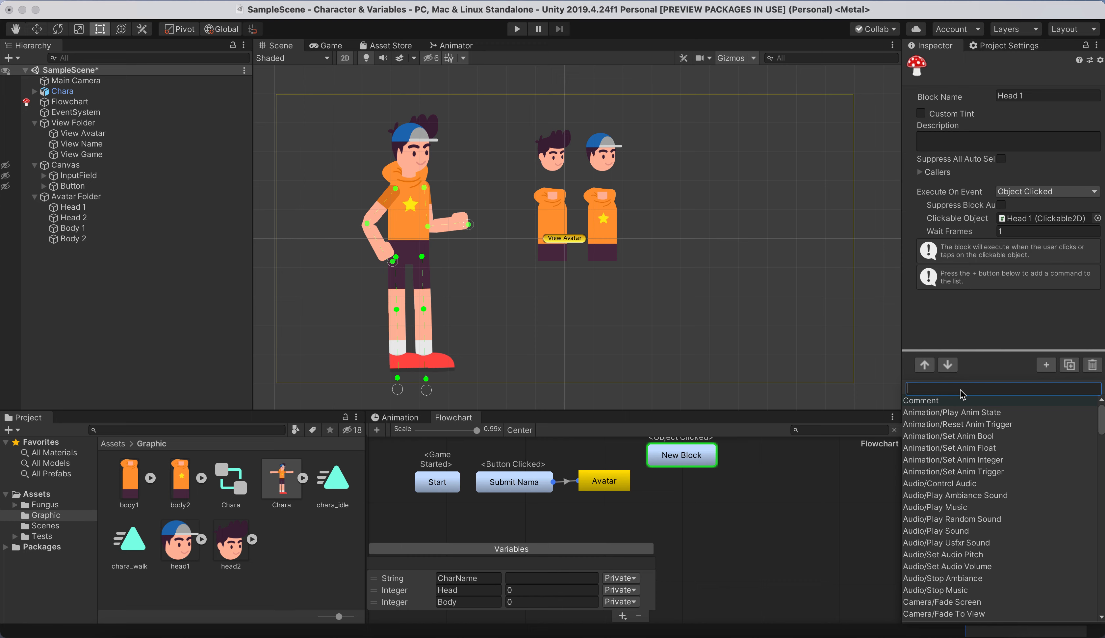
{"action": "type", "text": "set variable"}
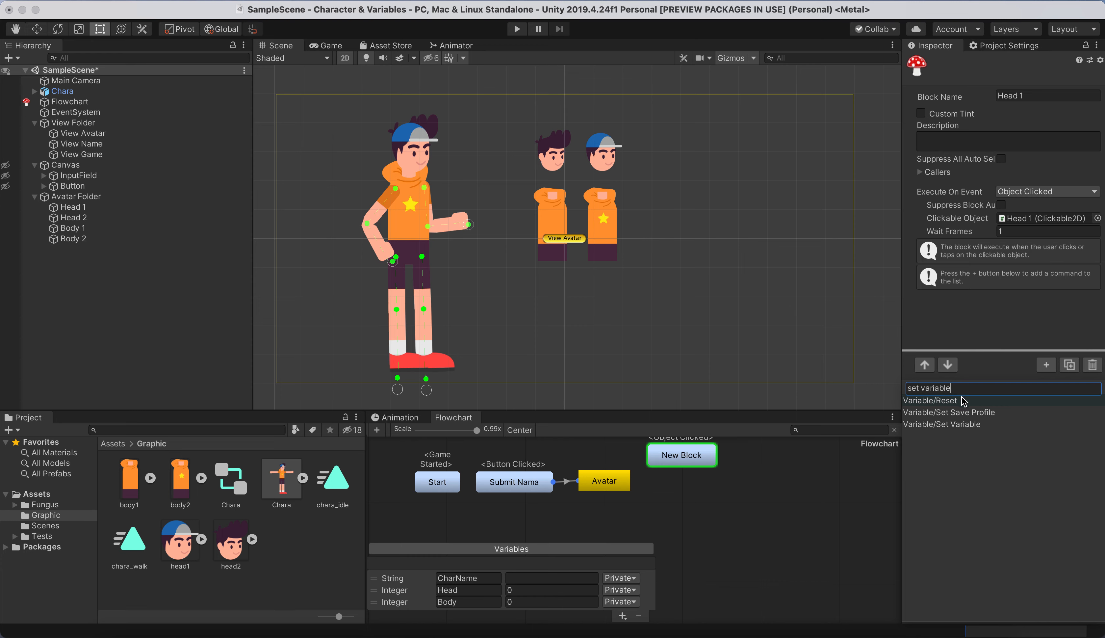
{"action": "left_click", "coordinate": [965, 425]}
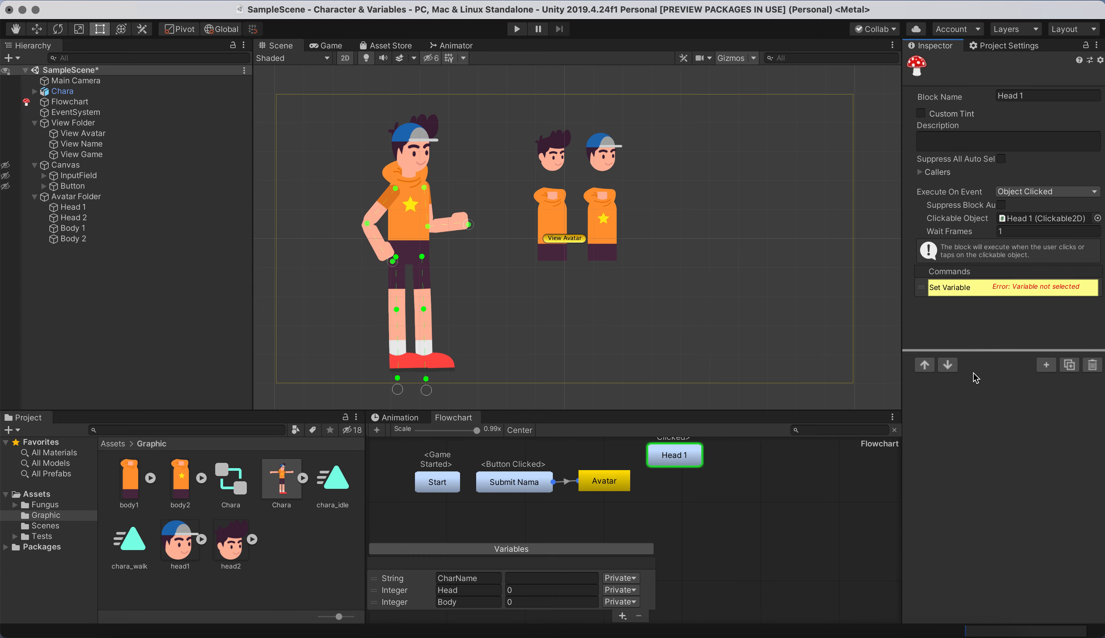
{"action": "left_click", "coordinate": [1011, 293]}
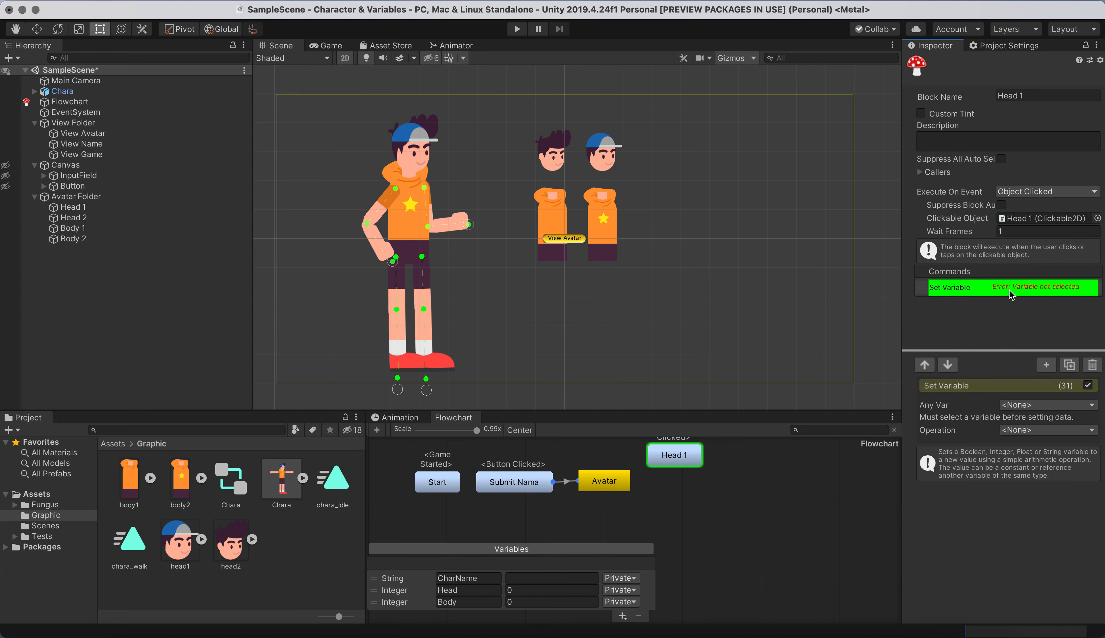
{"action": "left_click", "coordinate": [1033, 411]}
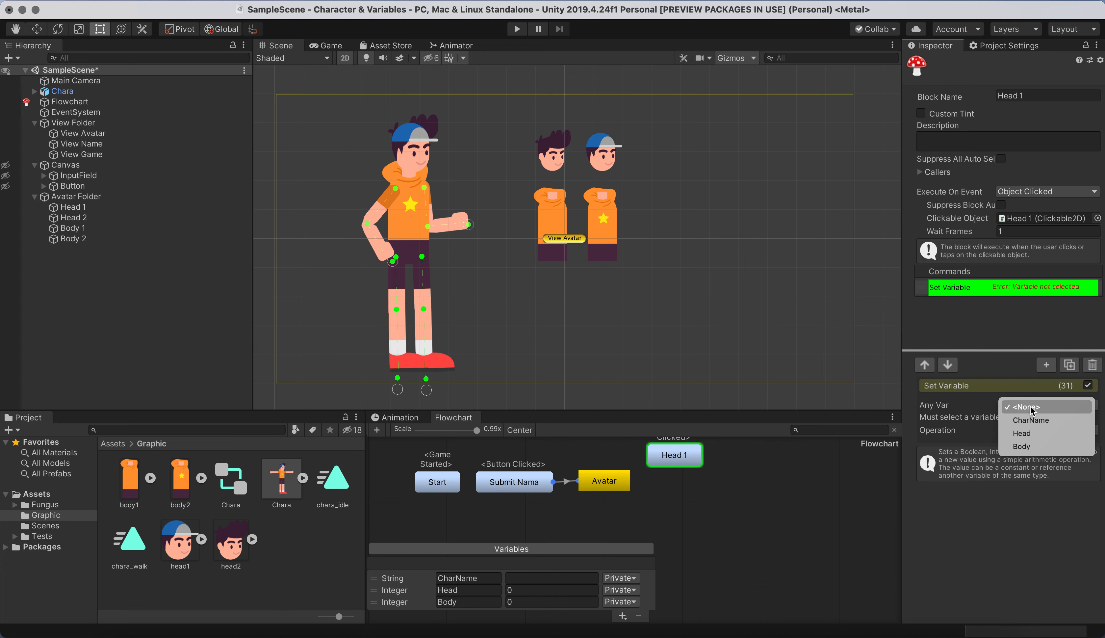
{"action": "left_click", "coordinate": [1034, 433]}
{"action": "left_click", "coordinate": [1007, 416]}
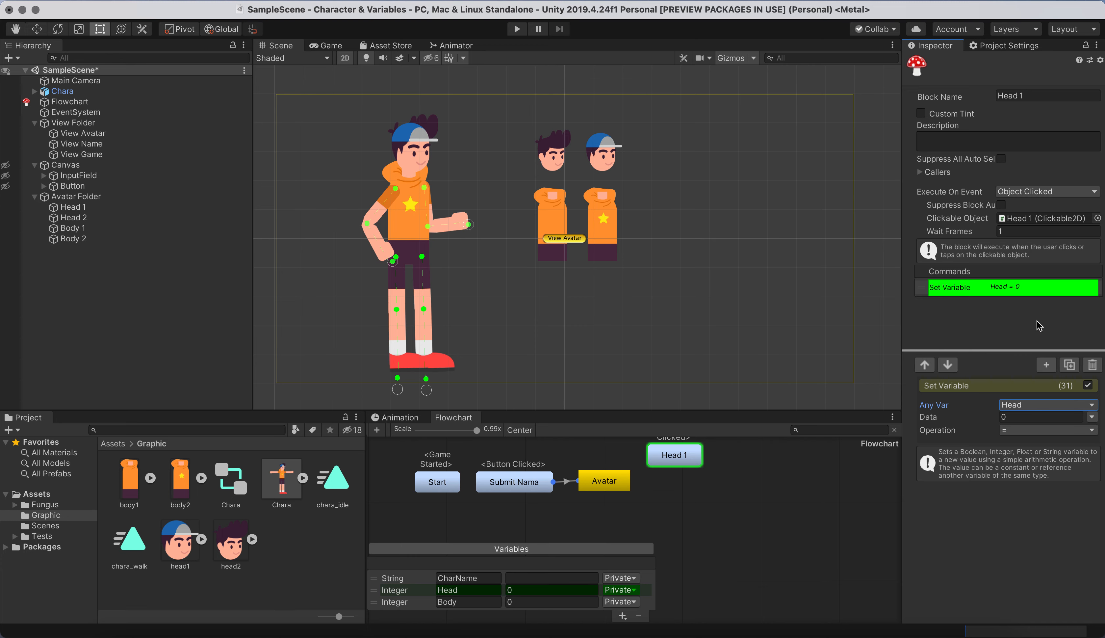
Add a Call command to the Head 1 block with Avatar as its target block, and check the Avatar block's conditions
{"action": "left_click", "coordinate": [1046, 365]}
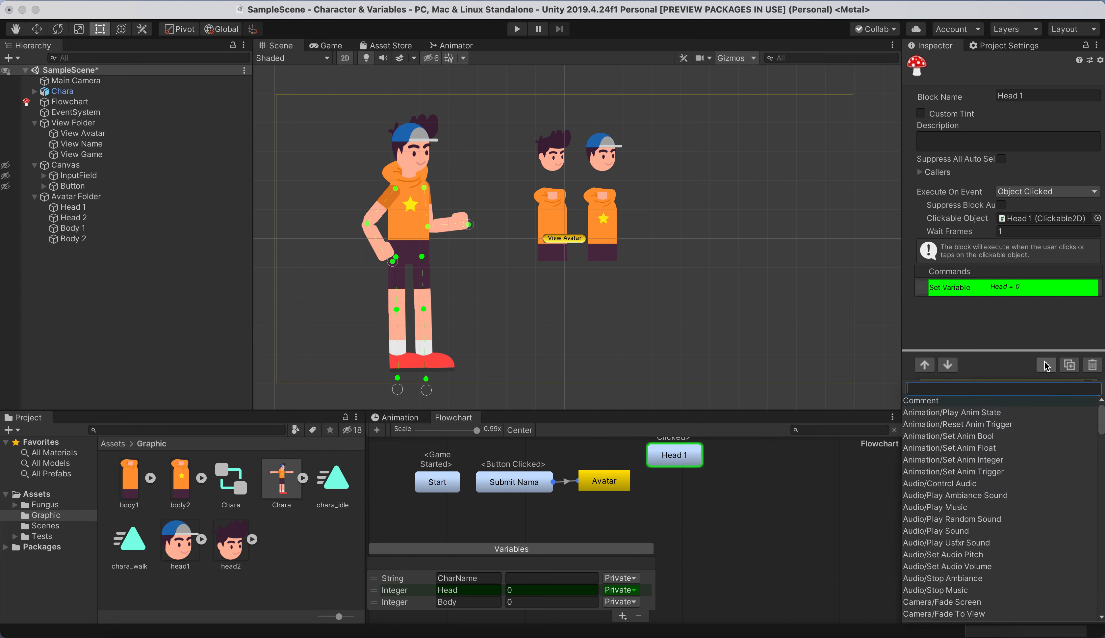
{"action": "type", "text": "flow"}
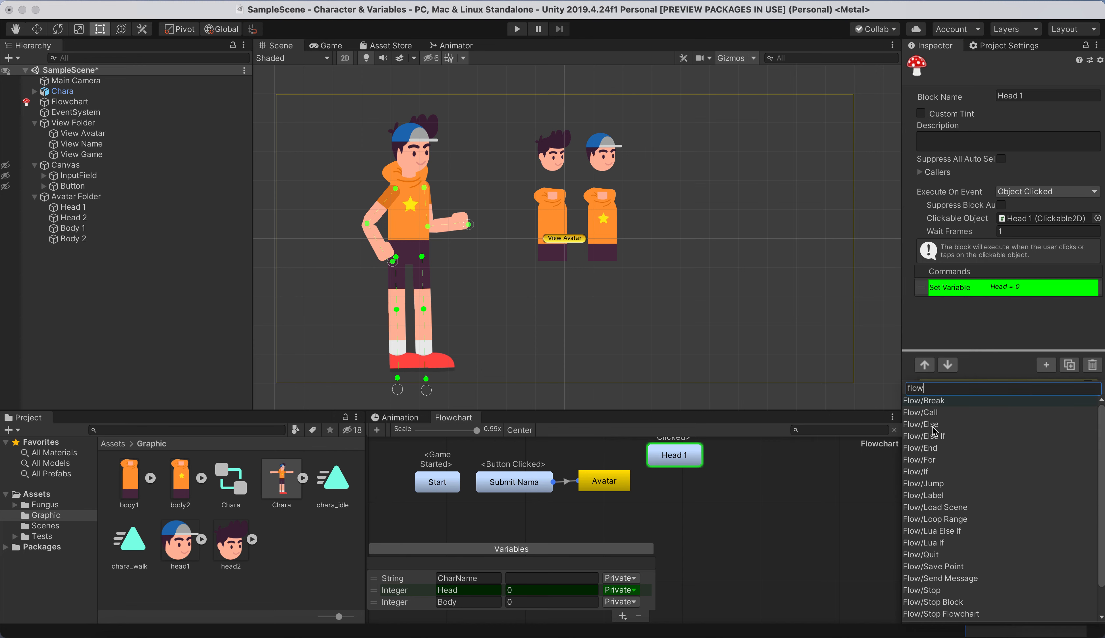
{"action": "left_click", "coordinate": [931, 412]}
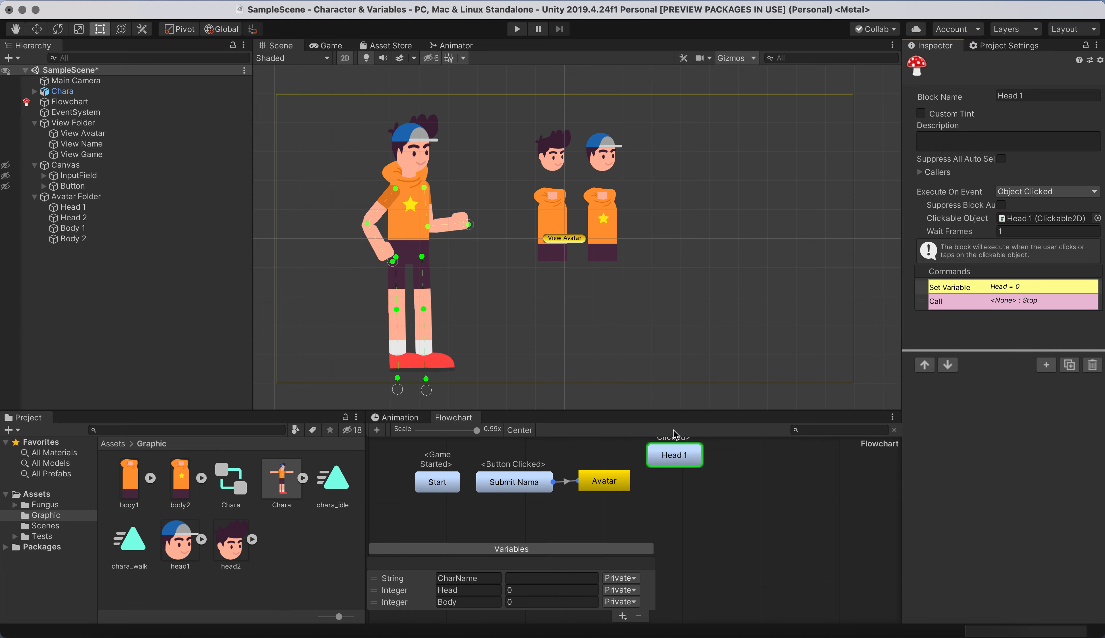
{"action": "left_click", "coordinate": [1020, 306]}
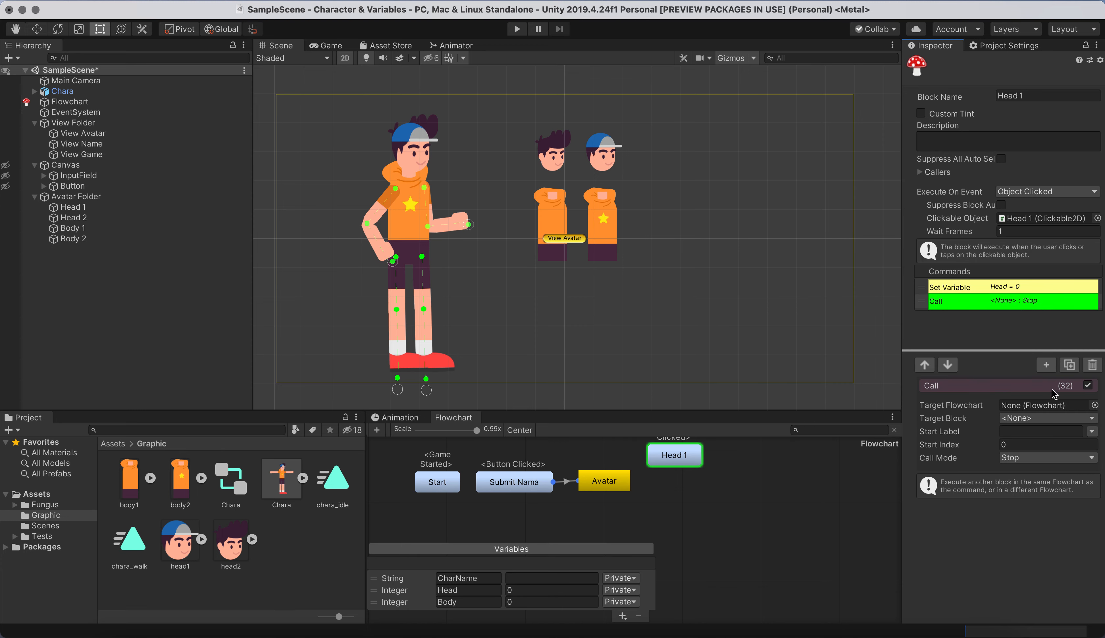
{"action": "left_click", "coordinate": [1057, 419]}
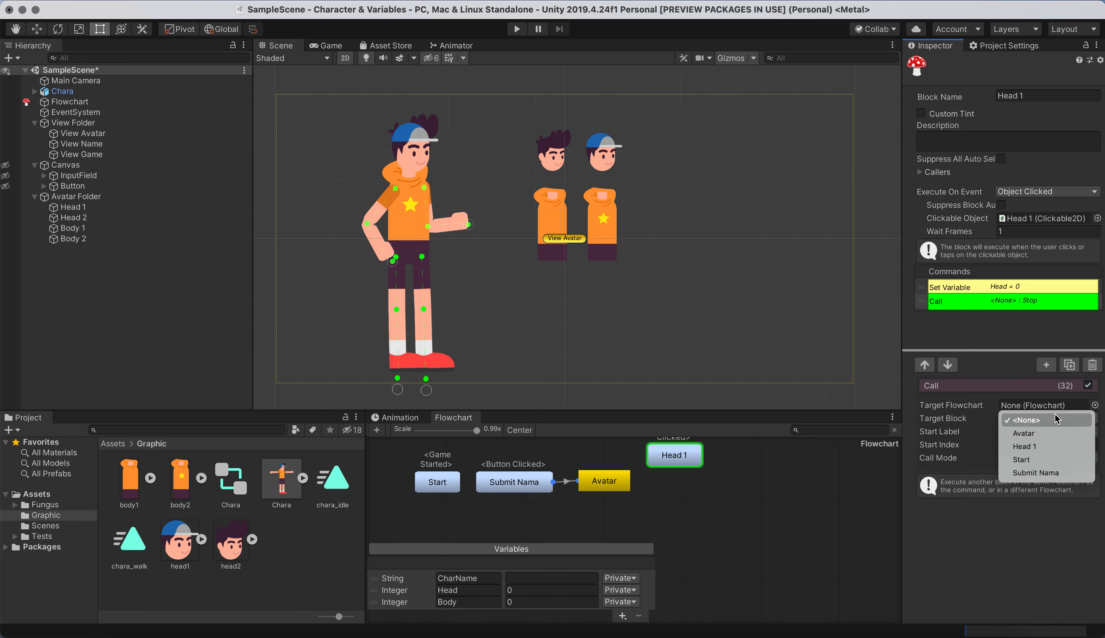
{"action": "left_click", "coordinate": [1046, 433]}
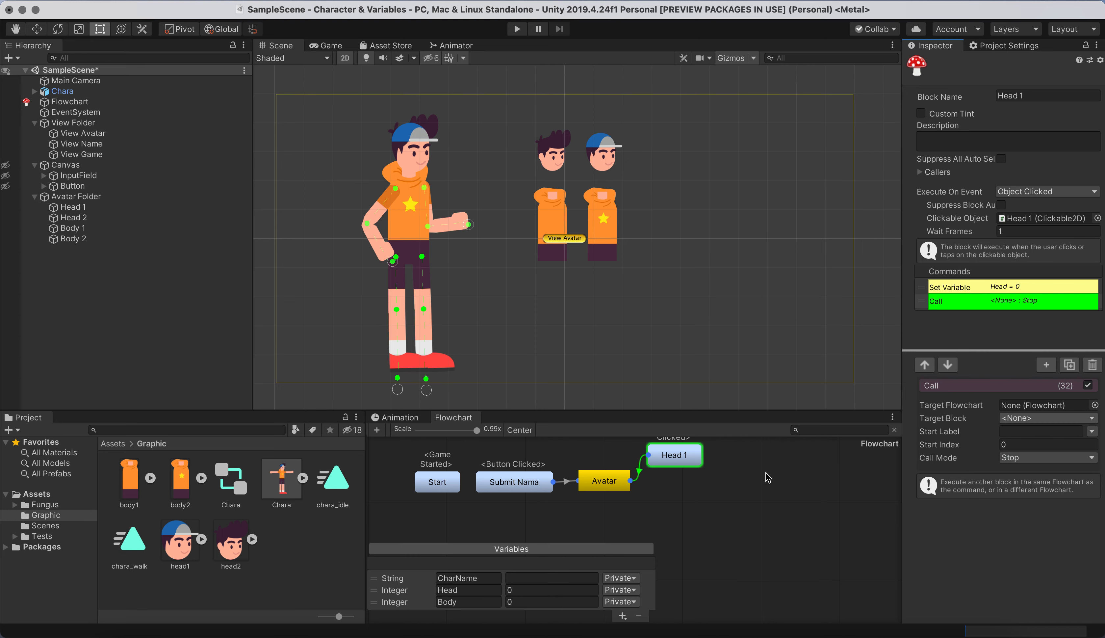
{"action": "left_click", "coordinate": [613, 482]}
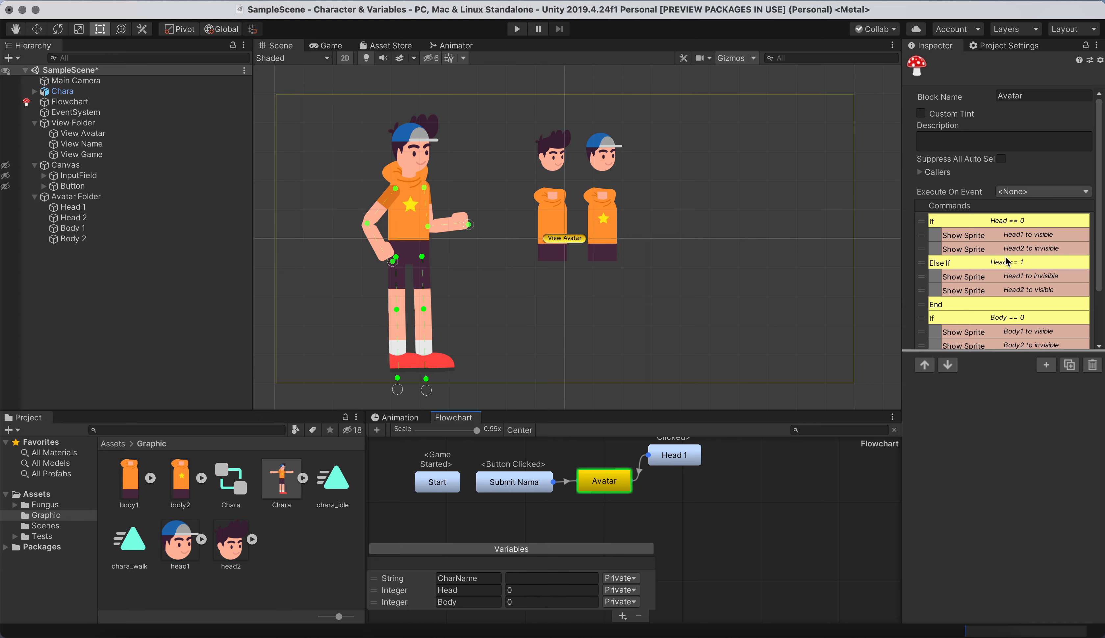
Duplicate the Head 1 block, placing the copy directly beneath the original under the name Head 2
{"action": "middle_click_drag", "start_coordinate": [741, 504], "coordinate": [726, 539]}
{"action": "left_click", "coordinate": [691, 476]}
{"action": "left_click_drag", "start_coordinate": [689, 472], "coordinate": [690, 471]}
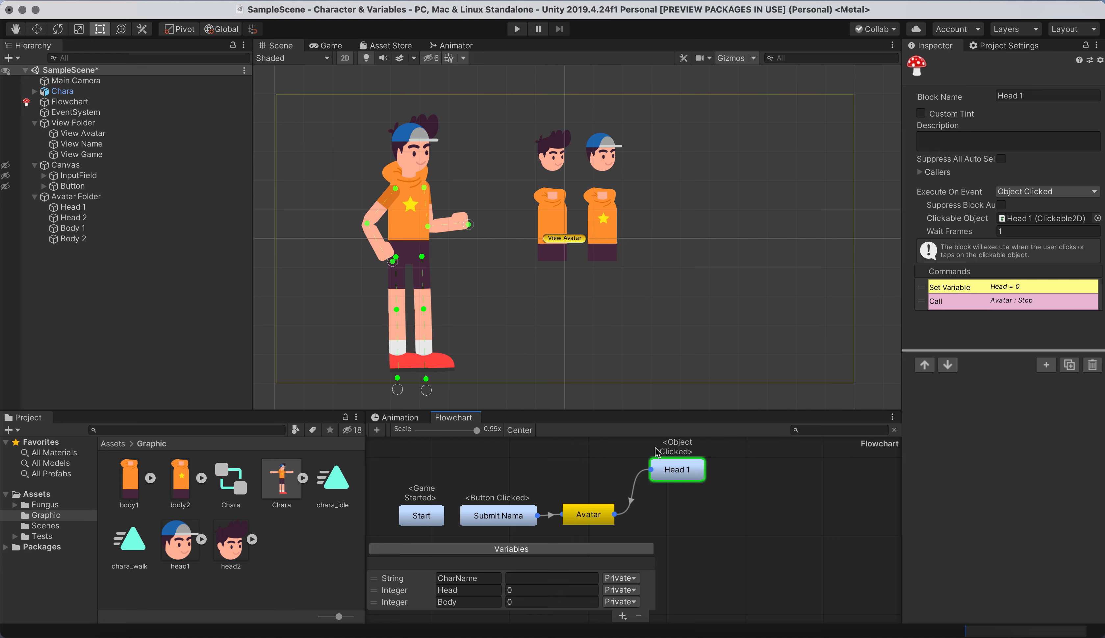
{"action": "right_click", "coordinate": [685, 473]}
{"action": "left_click", "coordinate": [719, 500]}
{"action": "left_click_drag", "start_coordinate": [697, 481], "coordinate": [686, 513]}
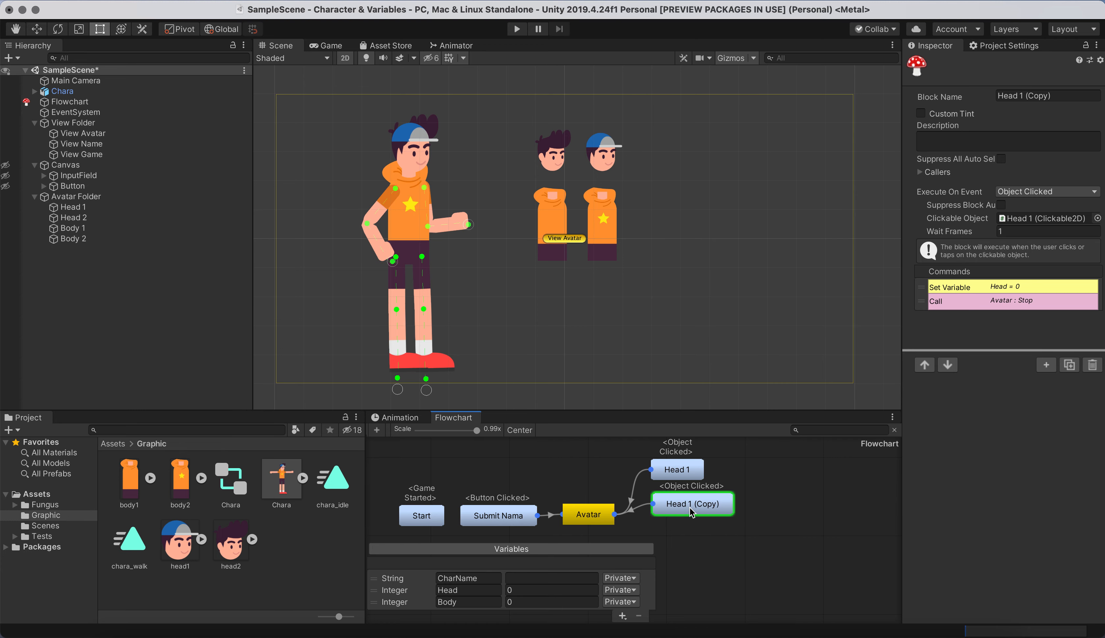
{"action": "left_click_drag", "start_coordinate": [1021, 96], "coordinate": [1072, 96]}
{"action": "type", "text": "2"}
Make the Head 2 block set the Head variable to 1, and assign Head 2 from the Avatar Folder as its clickable object
{"action": "left_click", "coordinate": [1017, 289]}
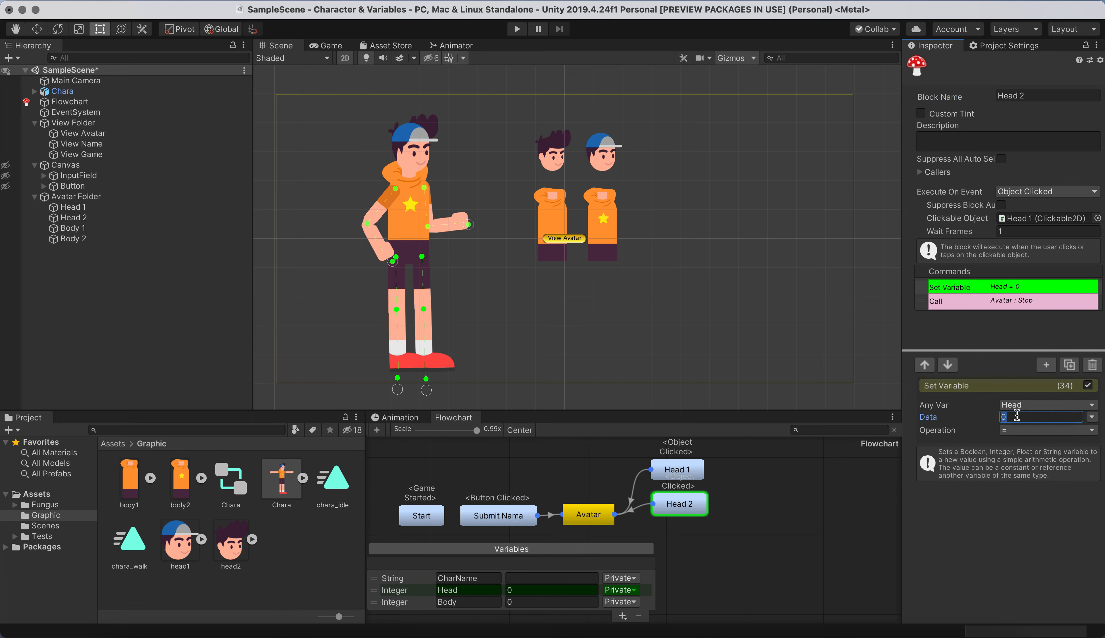
{"action": "type", "text": "1"}
{"action": "key", "text": "Return"}
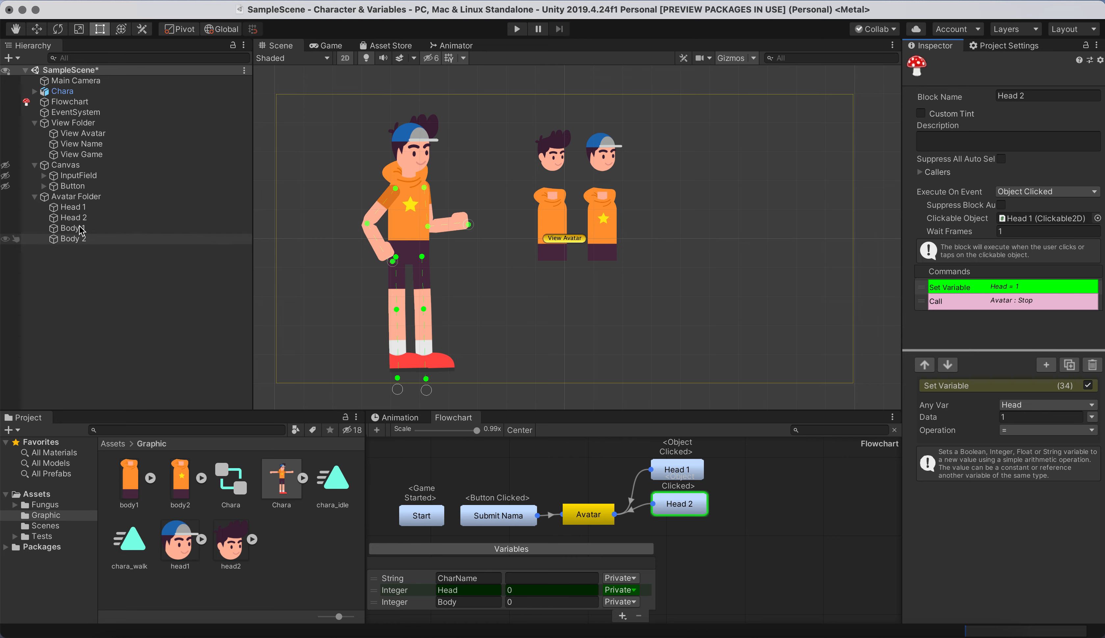
{"action": "left_click_drag", "start_coordinate": [76, 223], "coordinate": [1018, 220]}
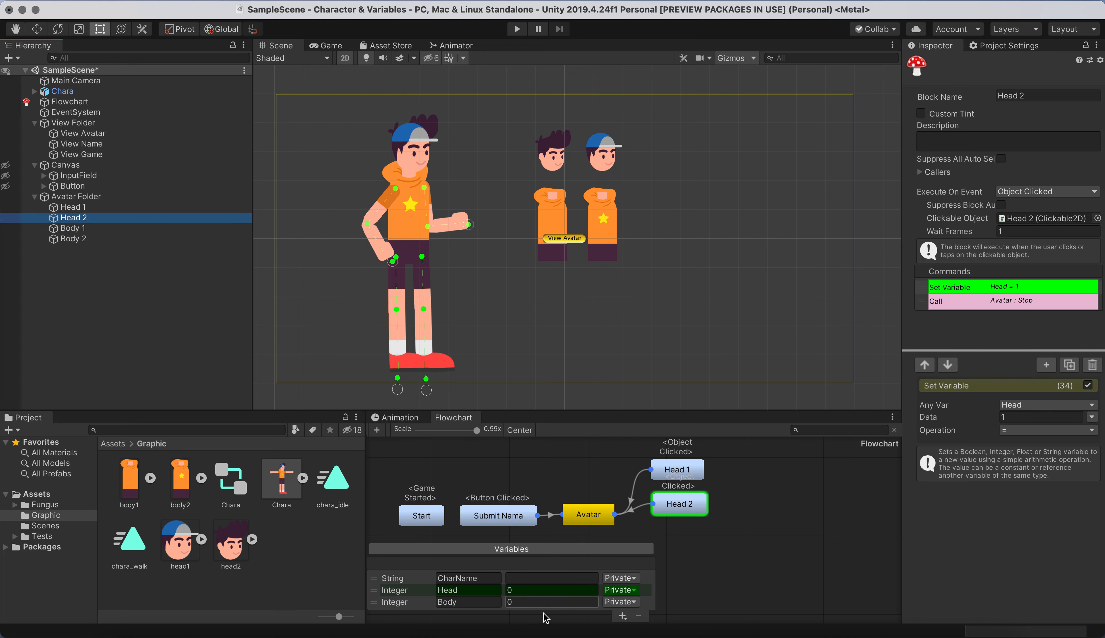
Duplicate the Head 2 block and place the copy directly beneath it in the flowchart
{"action": "right_click_drag", "start_coordinate": [703, 529], "coordinate": [757, 493]}
{"action": "left_click", "coordinate": [745, 463]}
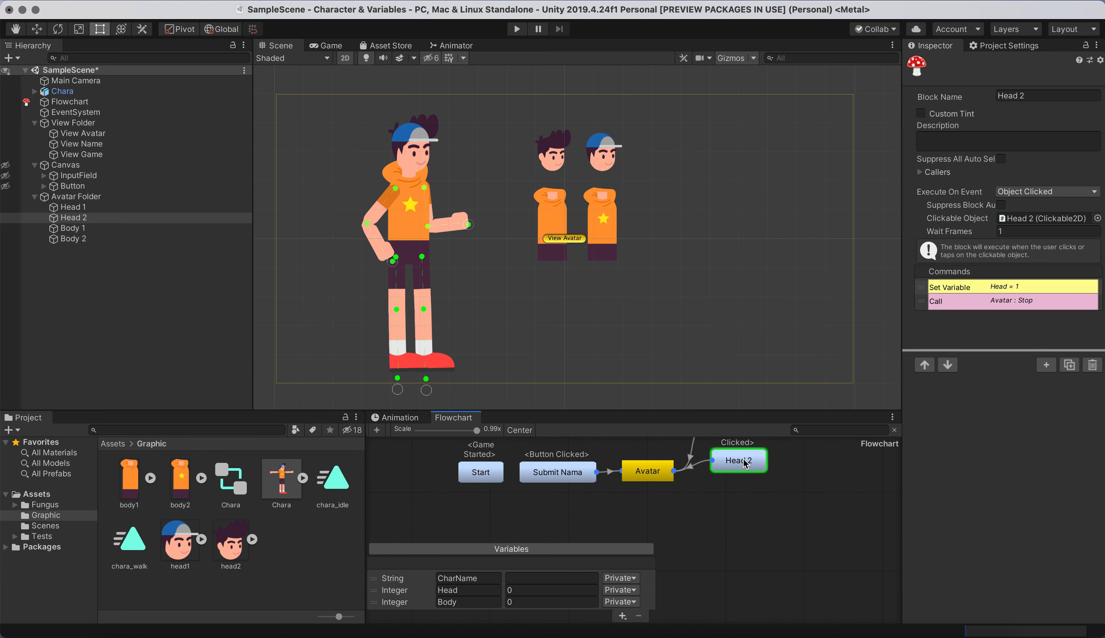
{"action": "key", "text": "super+d"}
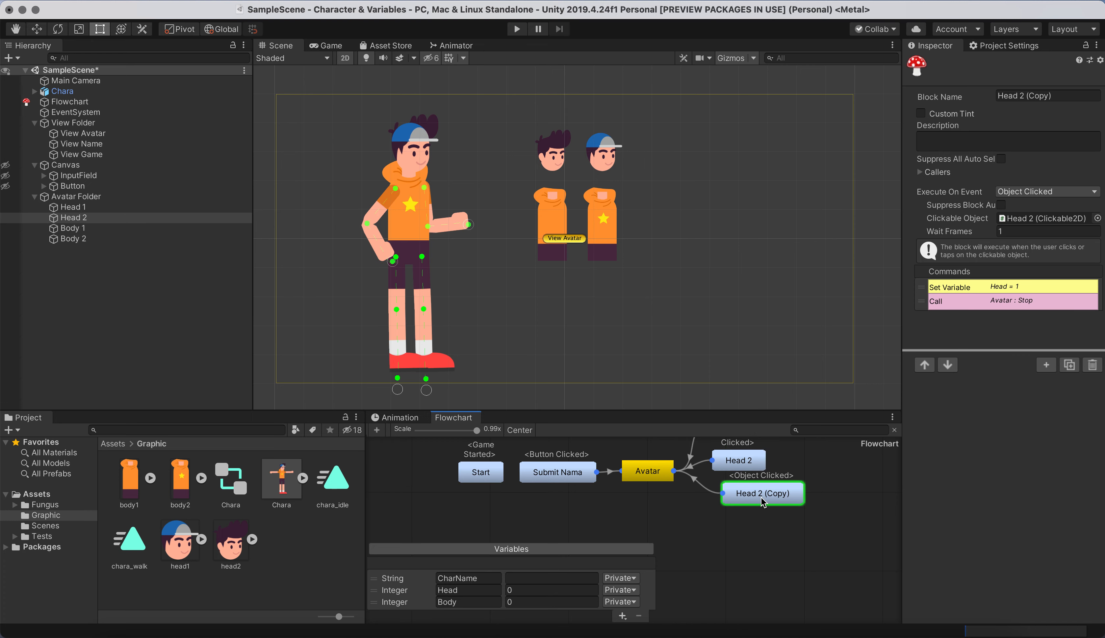
{"action": "left_click_drag", "start_coordinate": [752, 502], "coordinate": [759, 510]}
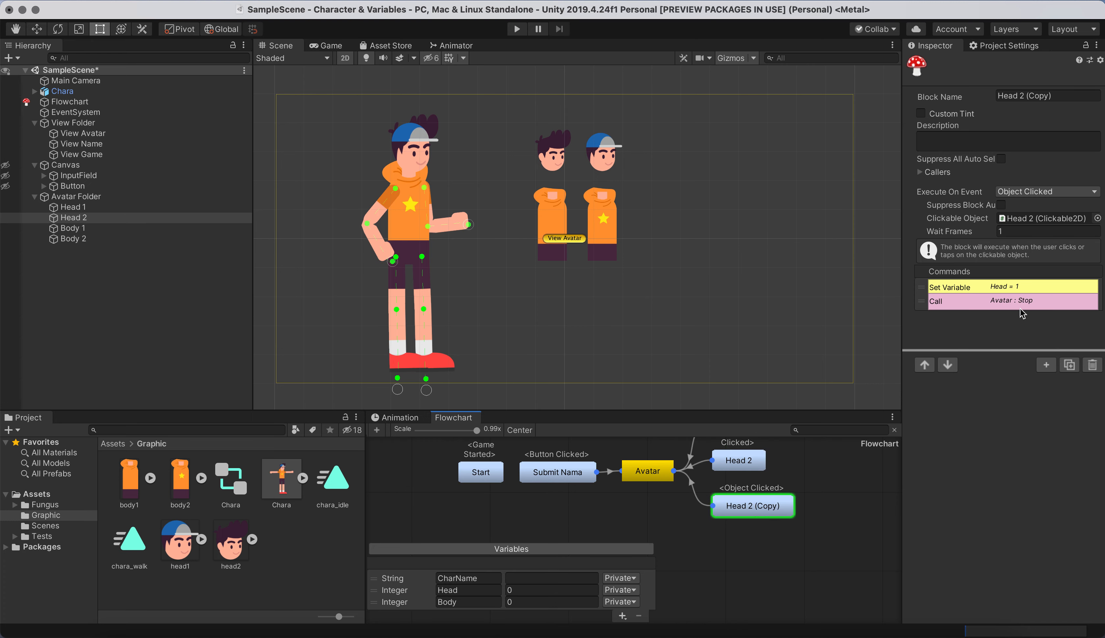
Make the Head 2 copy set the Body variable to 0, and assign Body 1 from the Avatar Folder as its clickable object
{"action": "left_click", "coordinate": [1019, 286]}
{"action": "left_click", "coordinate": [1024, 409]}
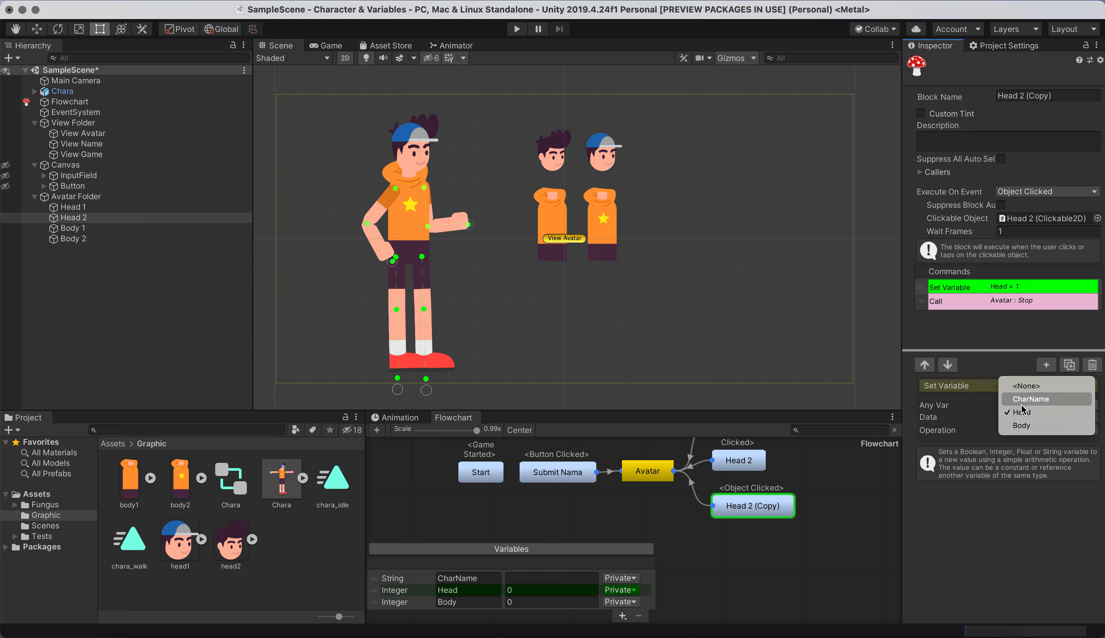
{"action": "left_click", "coordinate": [1026, 424]}
{"action": "left_click", "coordinate": [993, 418]}
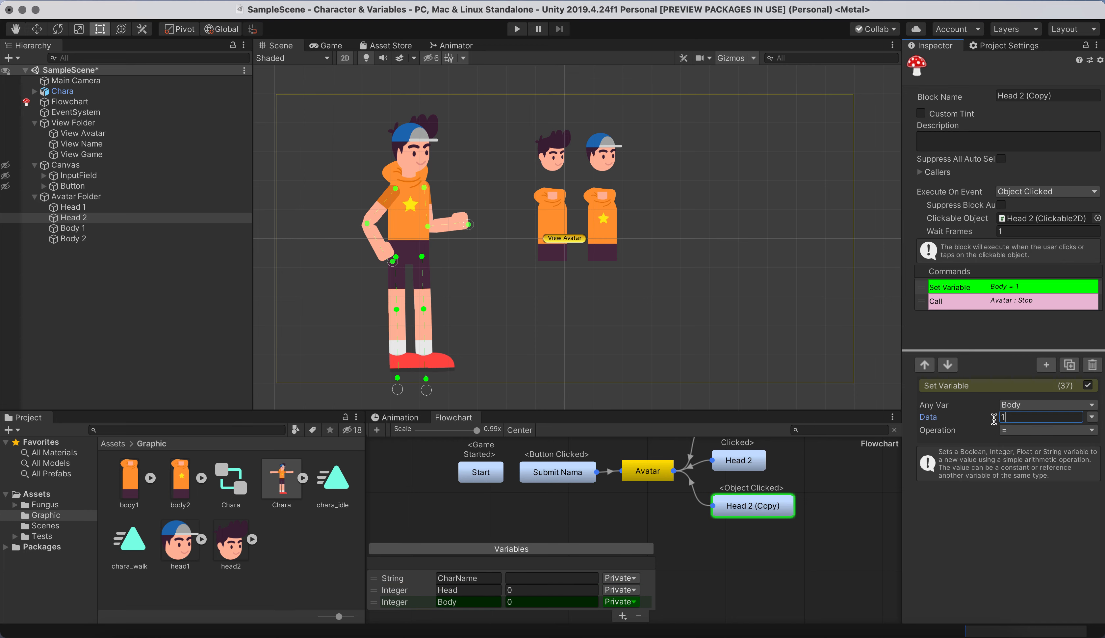
{"action": "left_click", "coordinate": [1030, 533]}
{"action": "left_click_drag", "start_coordinate": [162, 229], "coordinate": [1027, 222]}
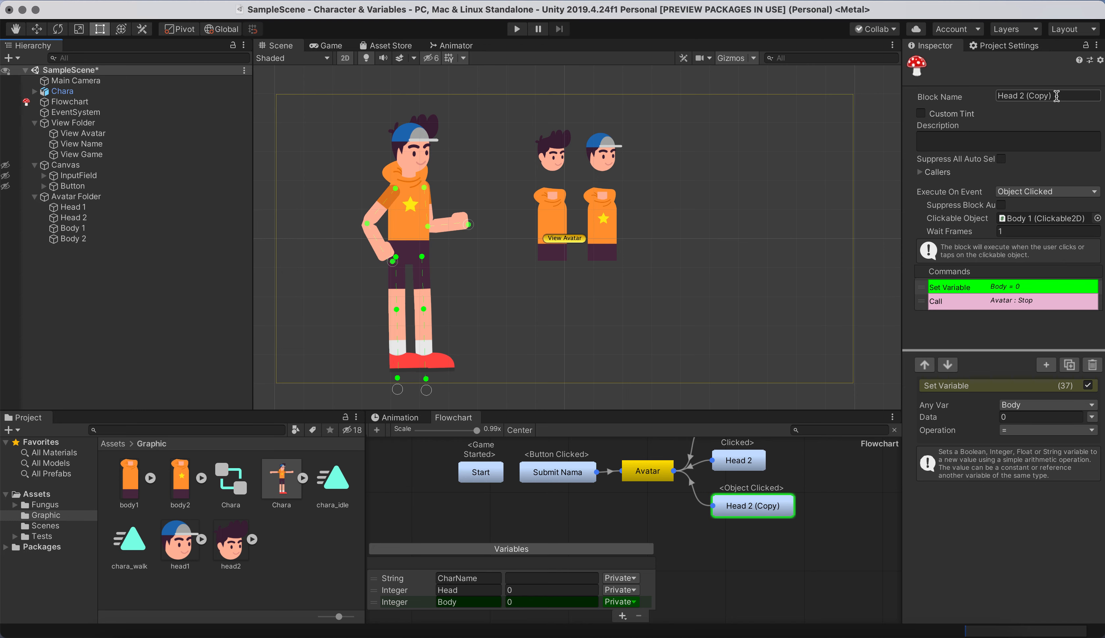
Rename the copied Head 2 block as Body 1
{"action": "left_click", "coordinate": [917, 97]}
{"action": "type", "text": "Body 1"}
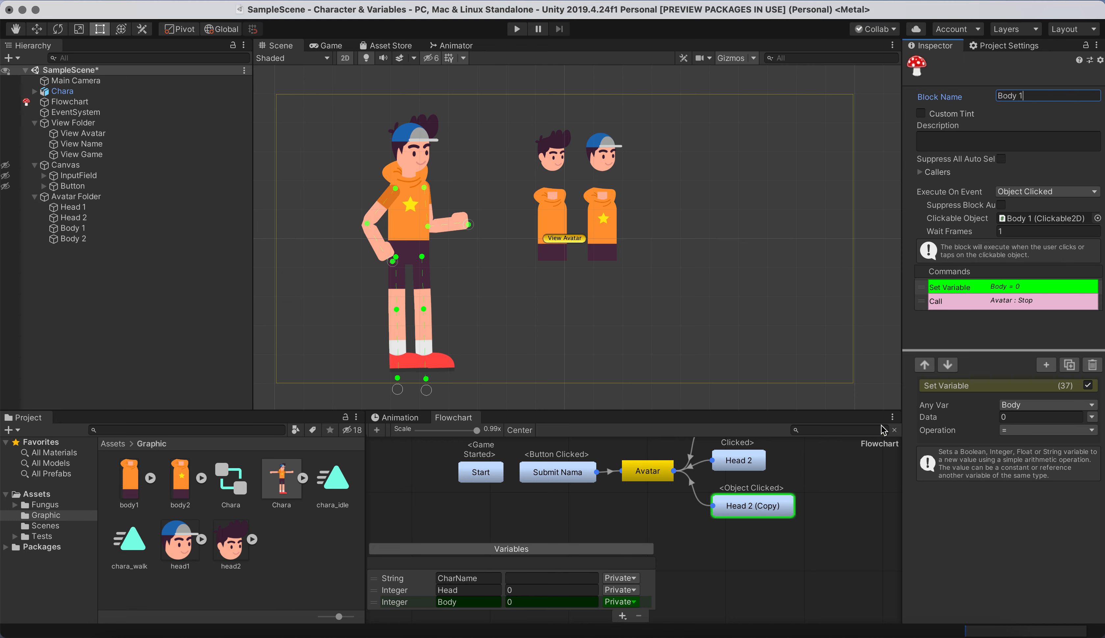
{"action": "left_click", "coordinate": [861, 499]}
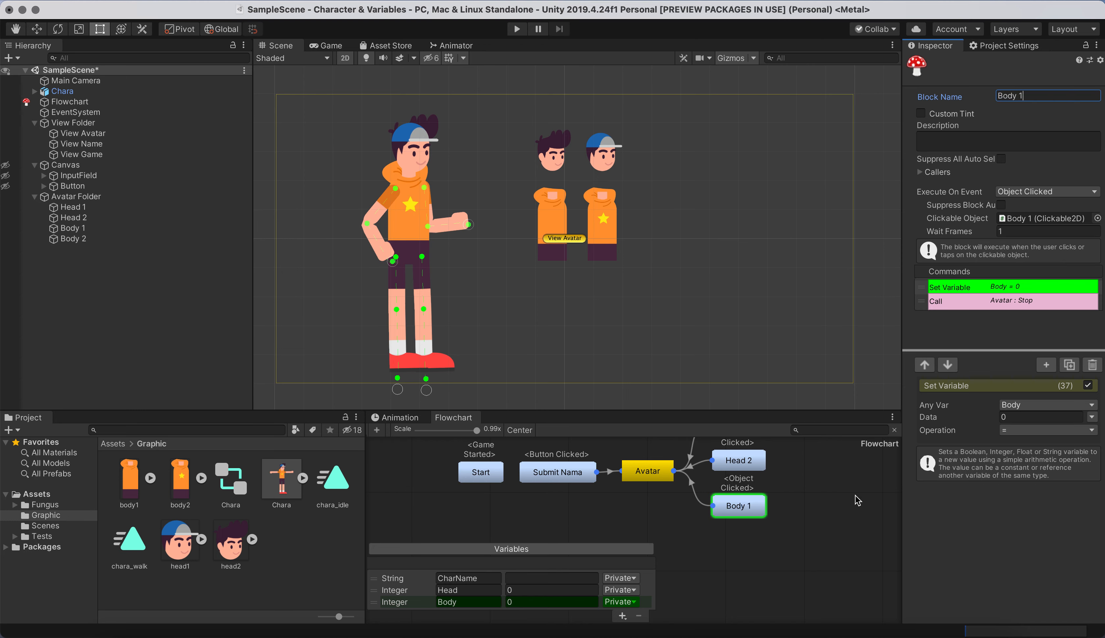
Duplicate the Body 1 block, placing the copy directly beneath the original under the name Body 2
{"action": "left_click", "coordinate": [749, 510]}
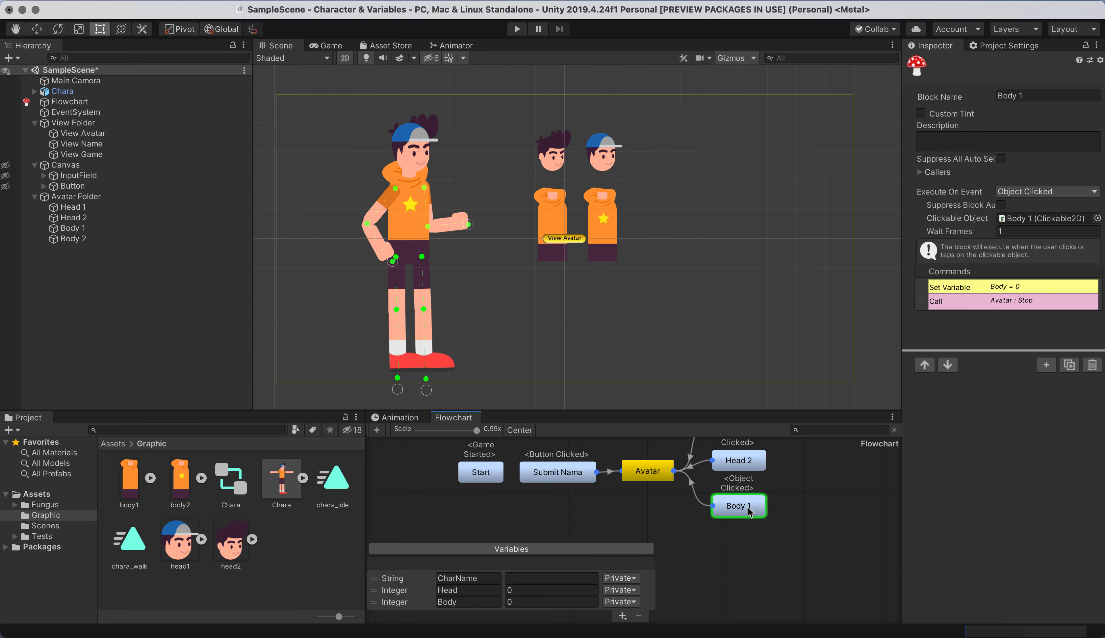
{"action": "key", "text": "super+d"}
{"action": "left_click_drag", "start_coordinate": [749, 510], "coordinate": [747, 554]}
{"action": "left_click_drag", "start_coordinate": [1019, 98], "coordinate": [1063, 98]}
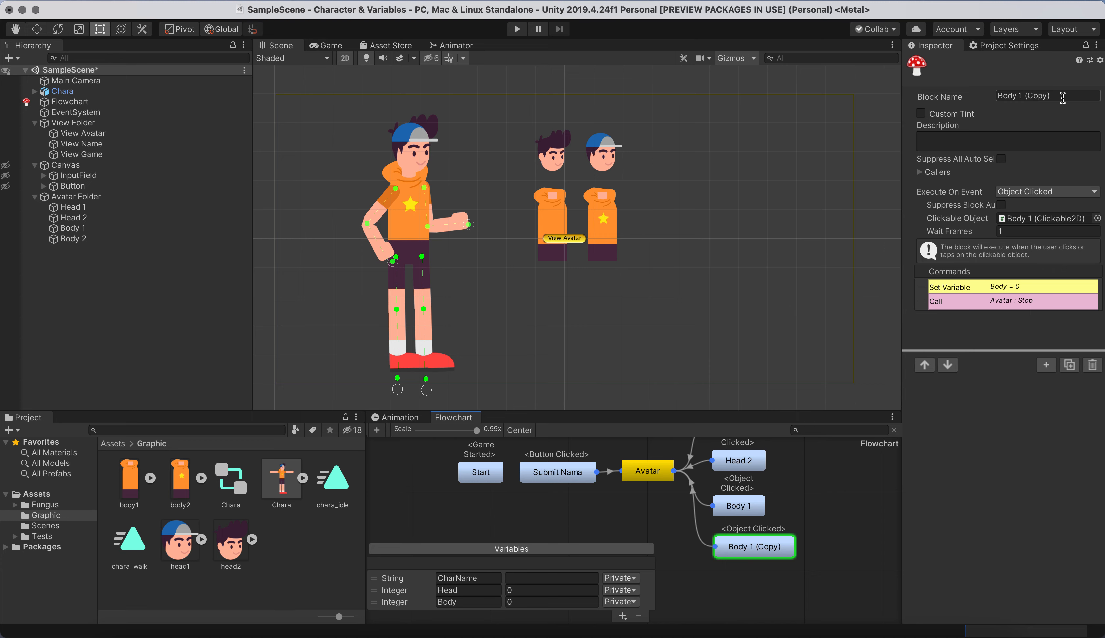
{"action": "type", "text": "2"}
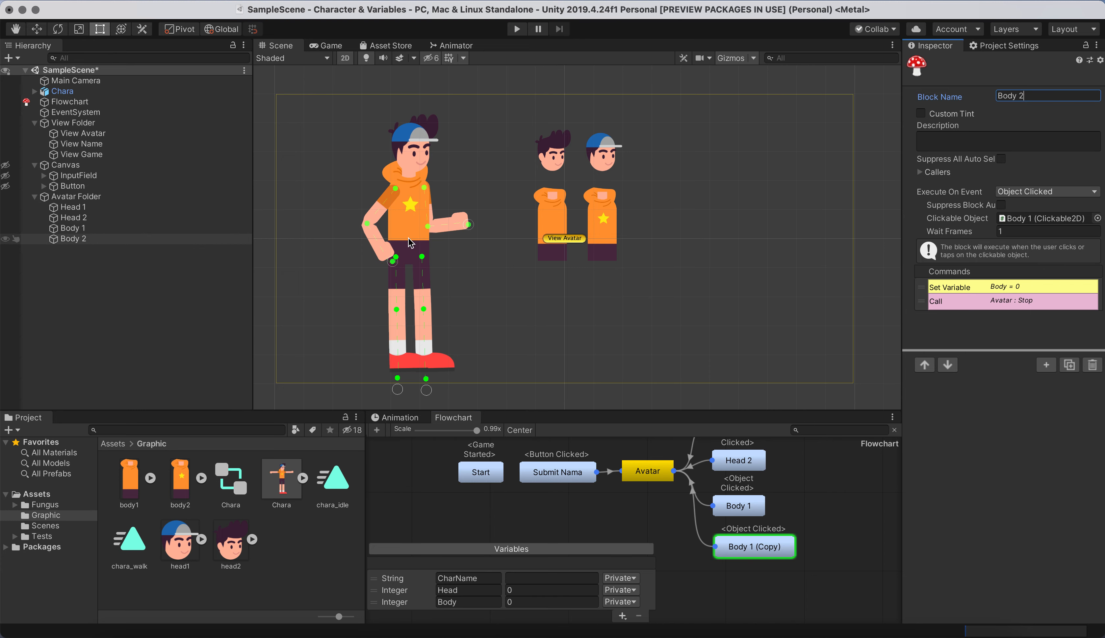
Assign Body 2 from the Avatar Folder as the Body 2 block's clickable object, and make the block set the Body variable to 1
{"action": "left_click_drag", "start_coordinate": [73, 238], "coordinate": [1027, 220]}
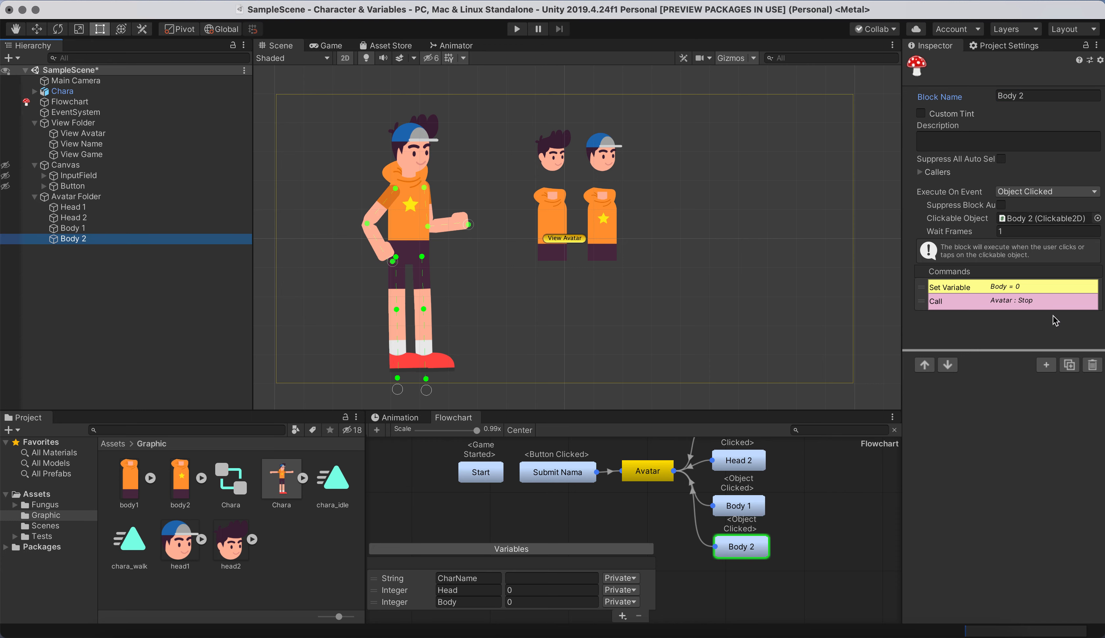
{"action": "left_click", "coordinate": [1026, 288]}
{"action": "left_click", "coordinate": [1024, 417]}
{"action": "type", "text": "1"}
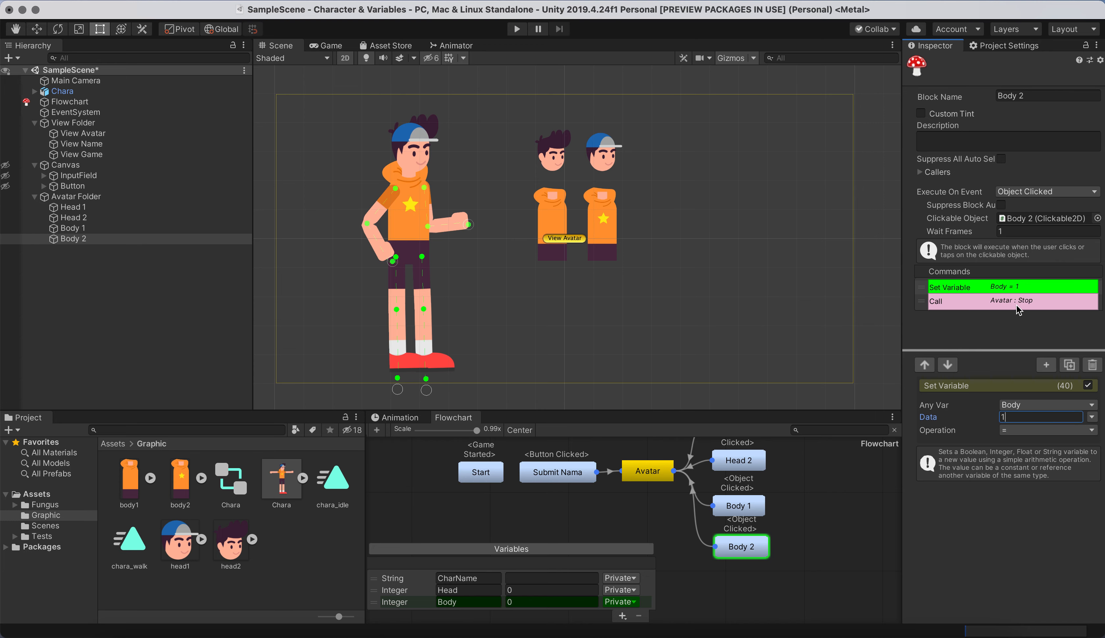
{"action": "left_click", "coordinate": [825, 537]}
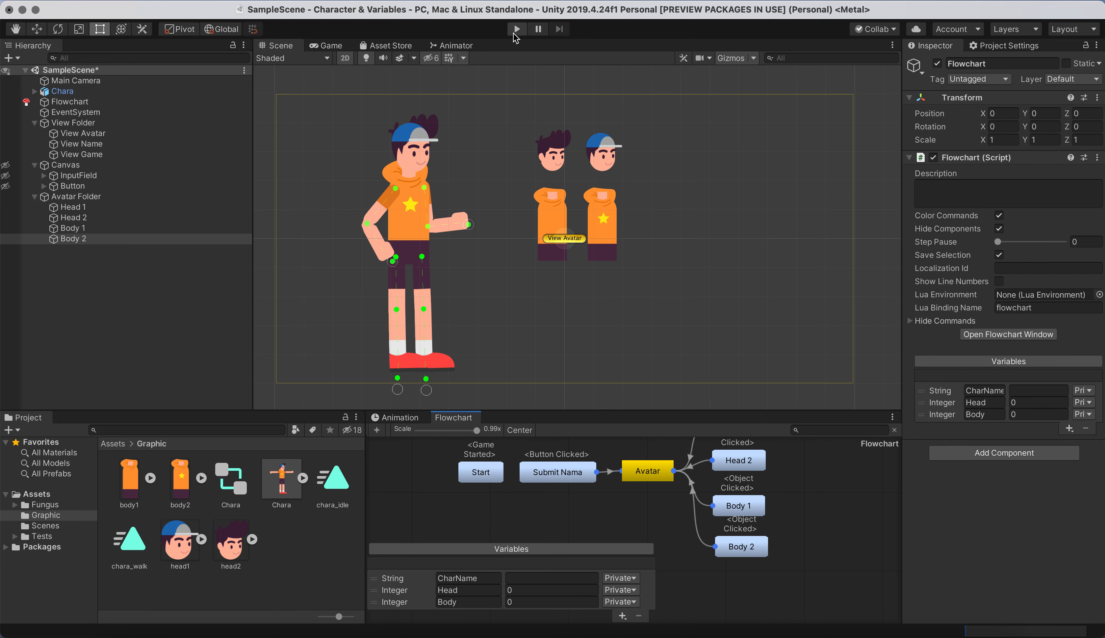
Run the game, enter a character name in the name field, and submit it to reach the avatar screen
{"action": "left_click", "coordinate": [515, 31]}
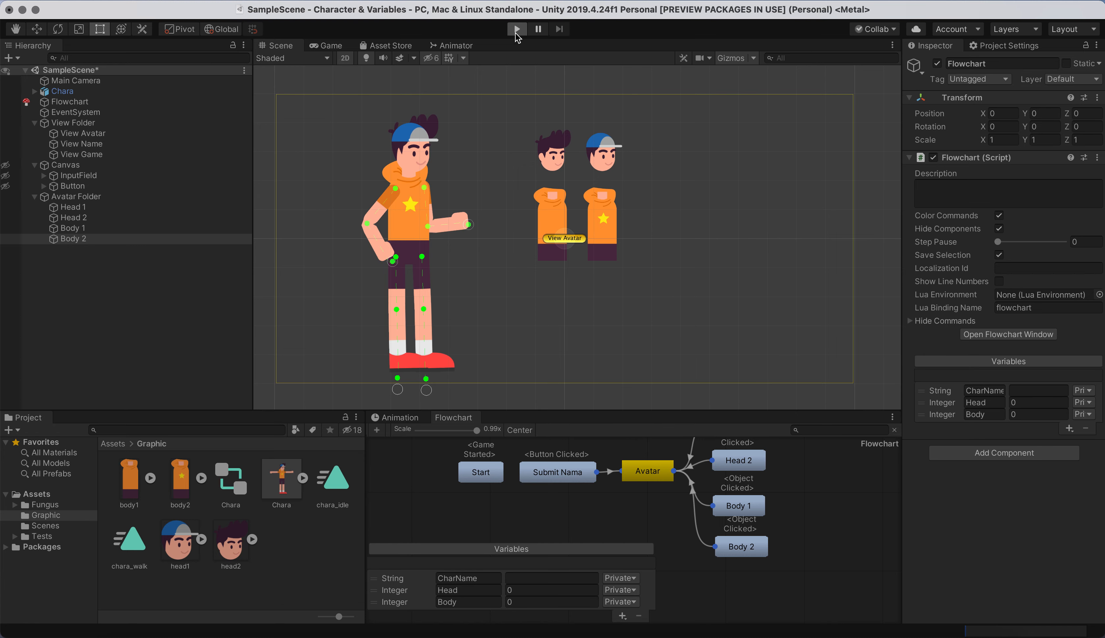
{"action": "left_click", "coordinate": [549, 290]}
{"action": "left_click", "coordinate": [532, 235]}
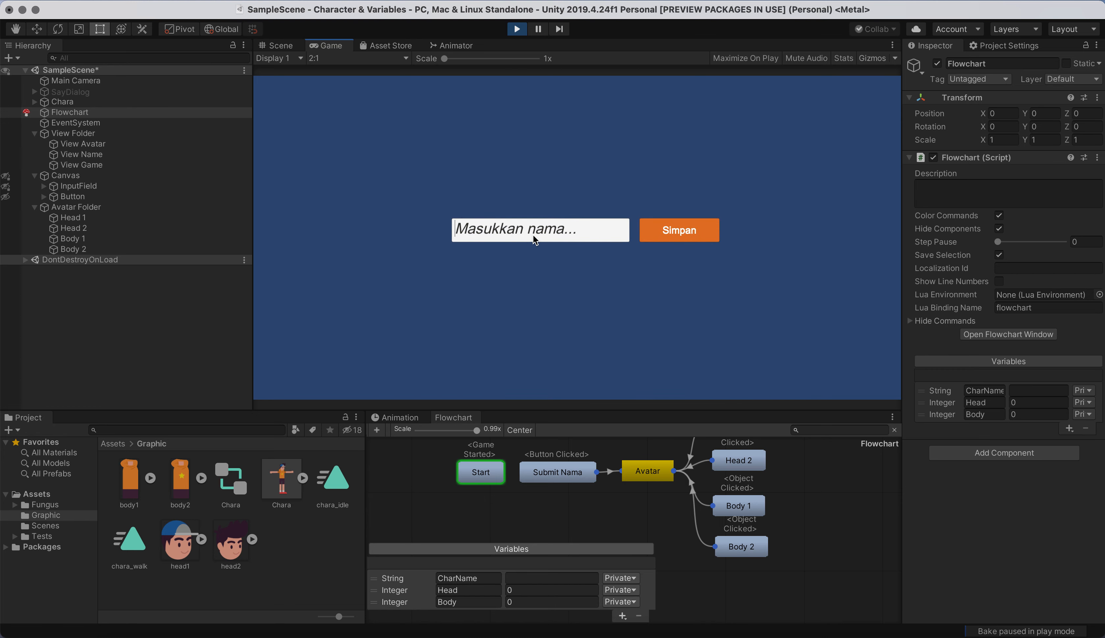
{"action": "type", "text": "Darma"}
{"action": "left_click", "coordinate": [692, 231]}
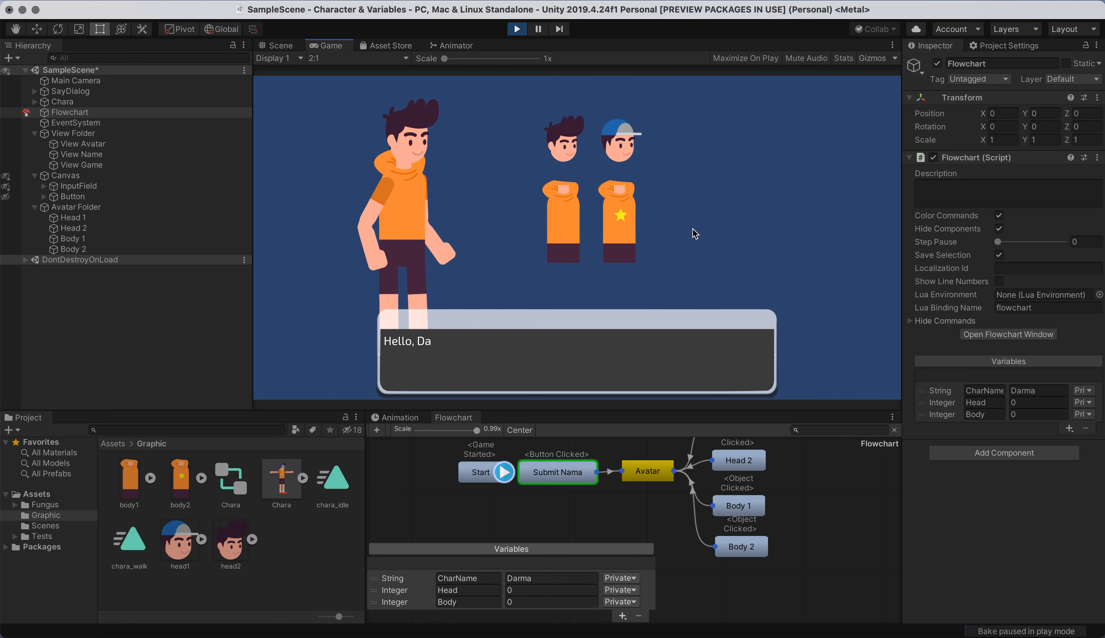
Dismiss the greeting dialog, choose the capped head option, and examine the Avatar block's conditional commands
{"action": "left_click", "coordinate": [581, 295]}
{"action": "left_click", "coordinate": [581, 295]}
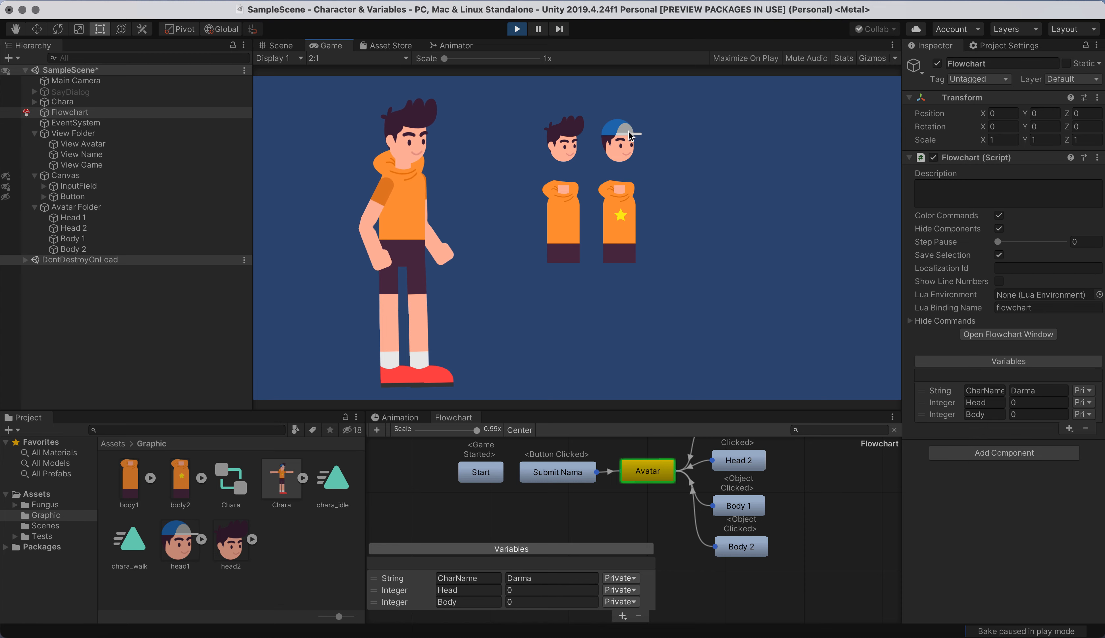
{"action": "left_click", "coordinate": [626, 142]}
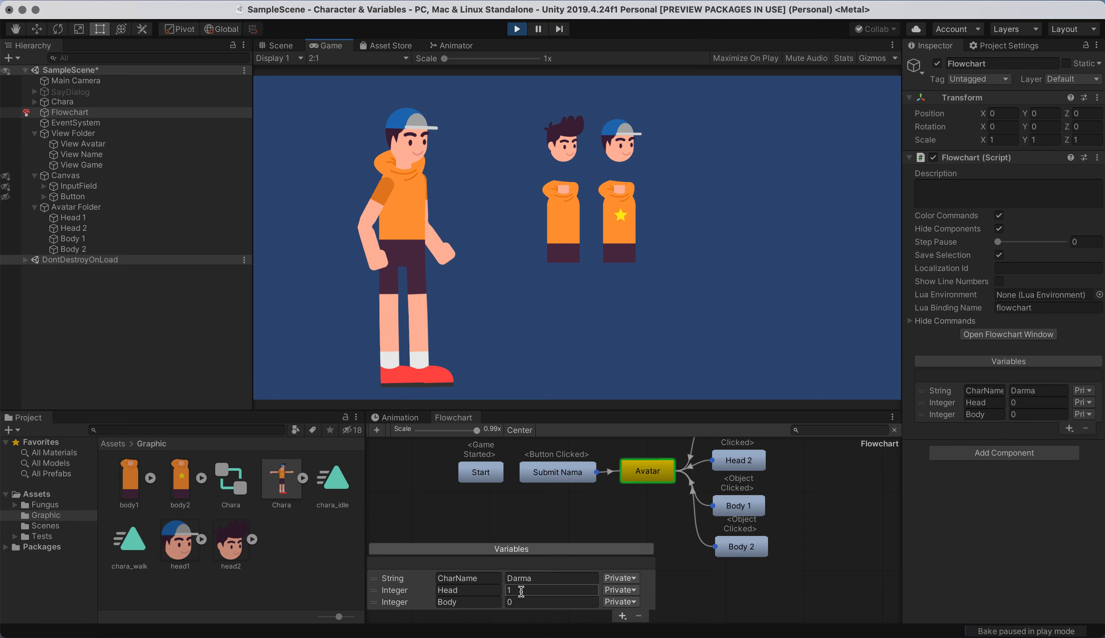
{"action": "left_click", "coordinate": [652, 473]}
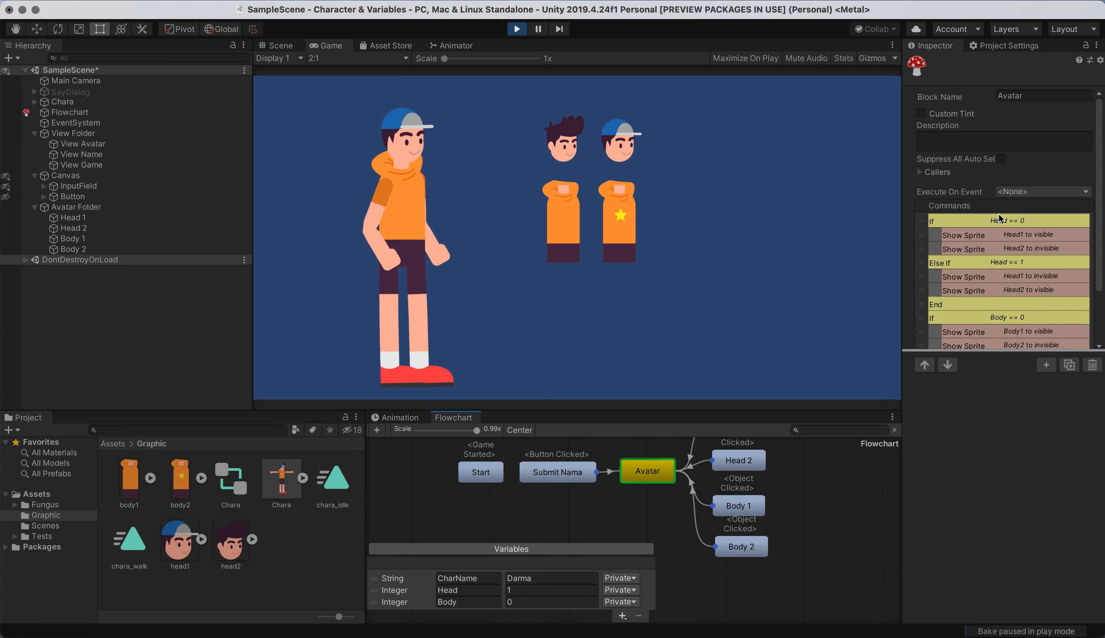
{"action": "scroll", "coordinate": [992, 306], "scroll_direction": "down", "scroll_amount": 4}
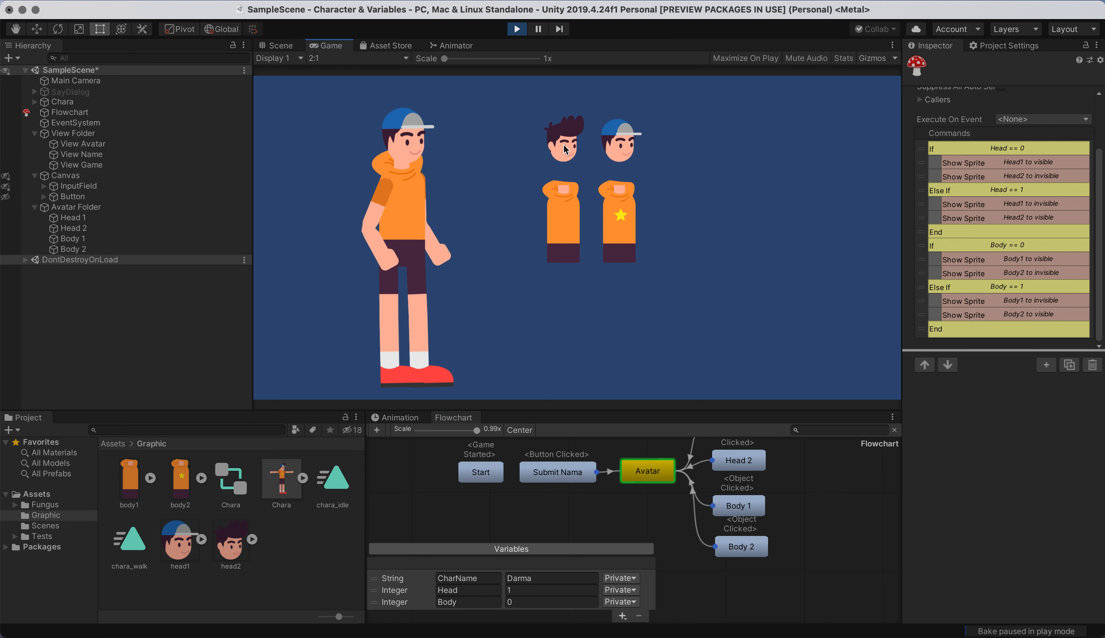
Test switching between both head options and both body options in the running game, and stop play mode
{"action": "left_click", "coordinate": [569, 152]}
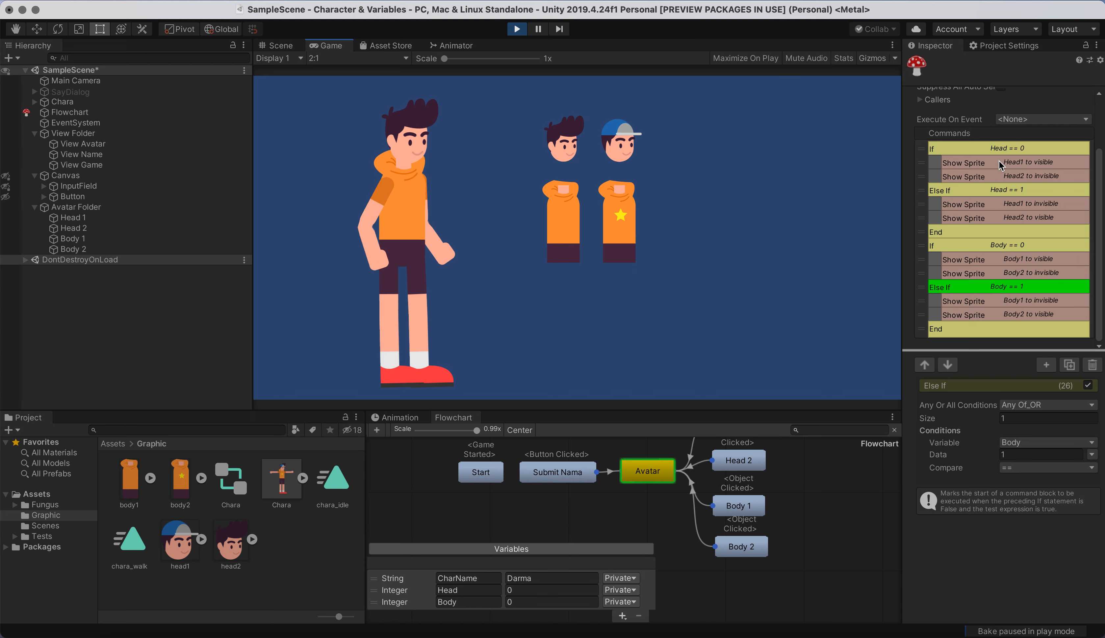
{"action": "left_click", "coordinate": [622, 145]}
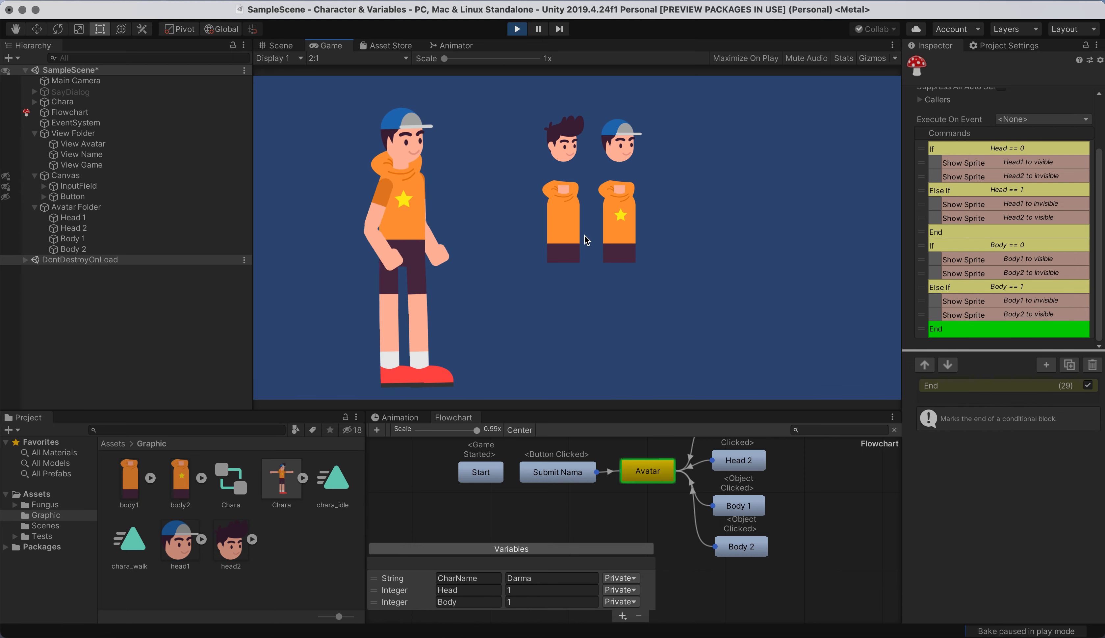
{"action": "left_click", "coordinate": [568, 236]}
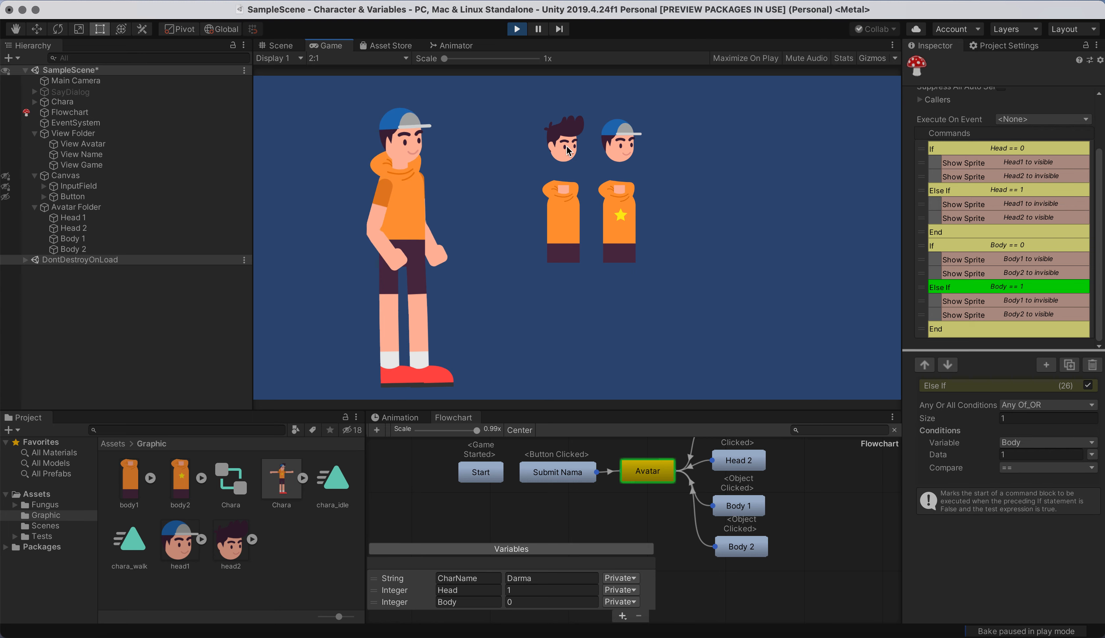
{"action": "left_click", "coordinate": [620, 156]}
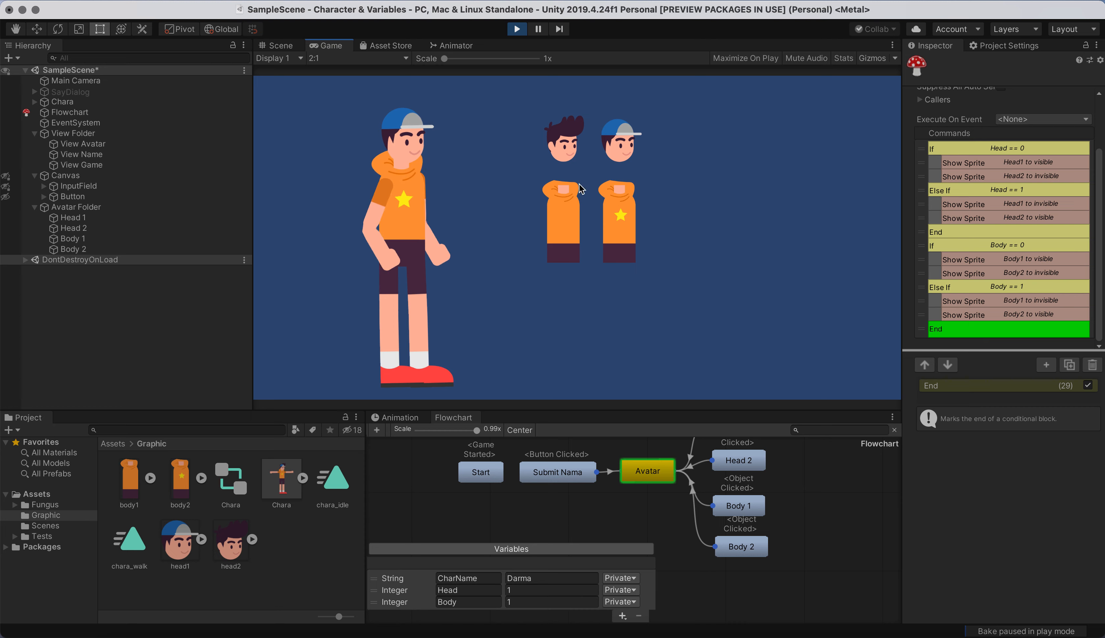
{"action": "left_click", "coordinate": [517, 29]}
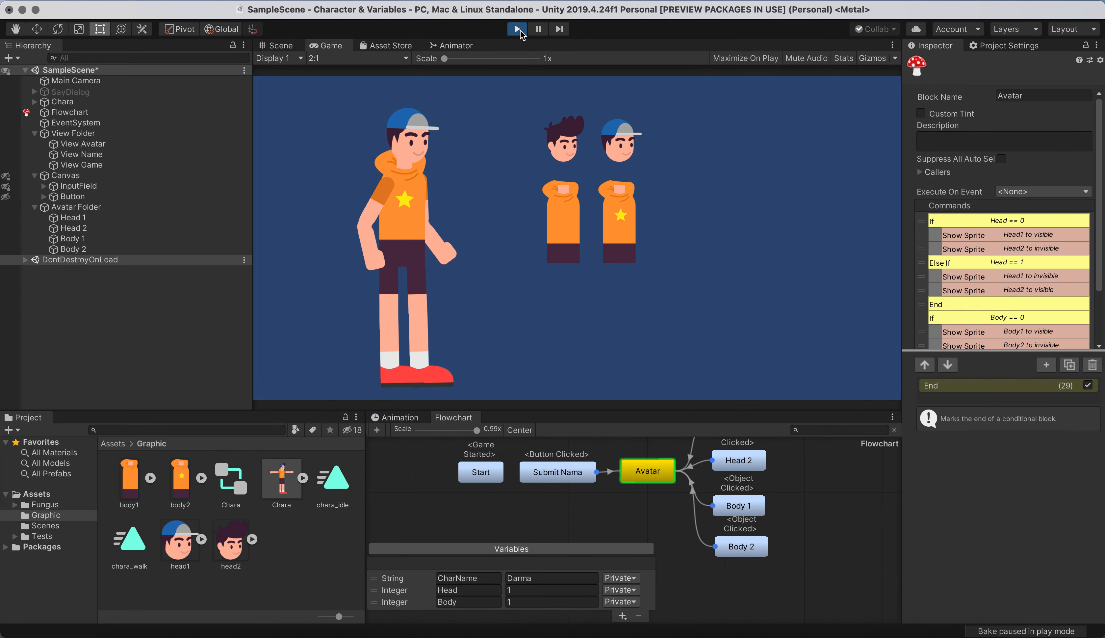
Add a Fade Sprite command after the Head2 Show Sprite command in the Avatar block's Head == 0 branch
{"action": "left_click", "coordinate": [658, 474]}
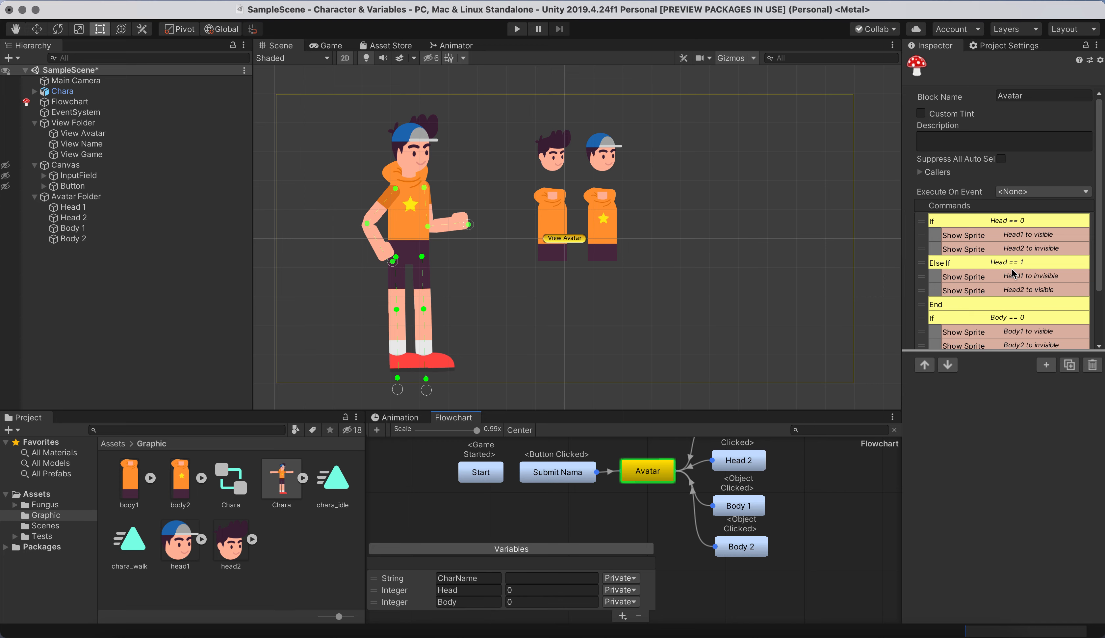
{"action": "scroll", "coordinate": [1012, 271], "scroll_direction": "down", "scroll_amount": 3}
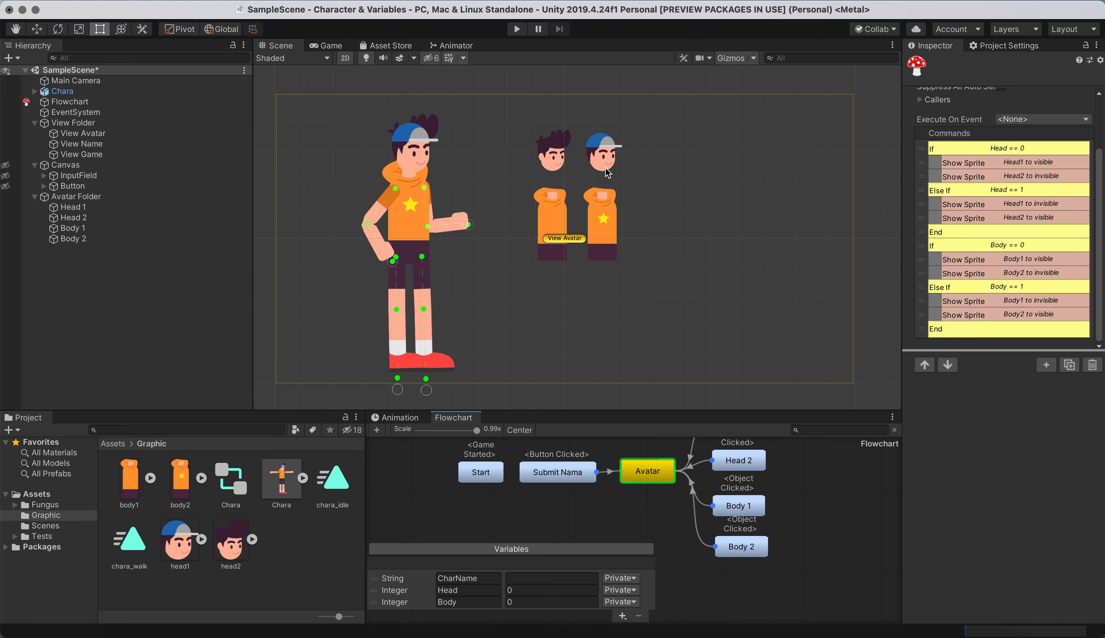
{"action": "left_click", "coordinate": [1013, 177]}
{"action": "left_click", "coordinate": [1050, 368]}
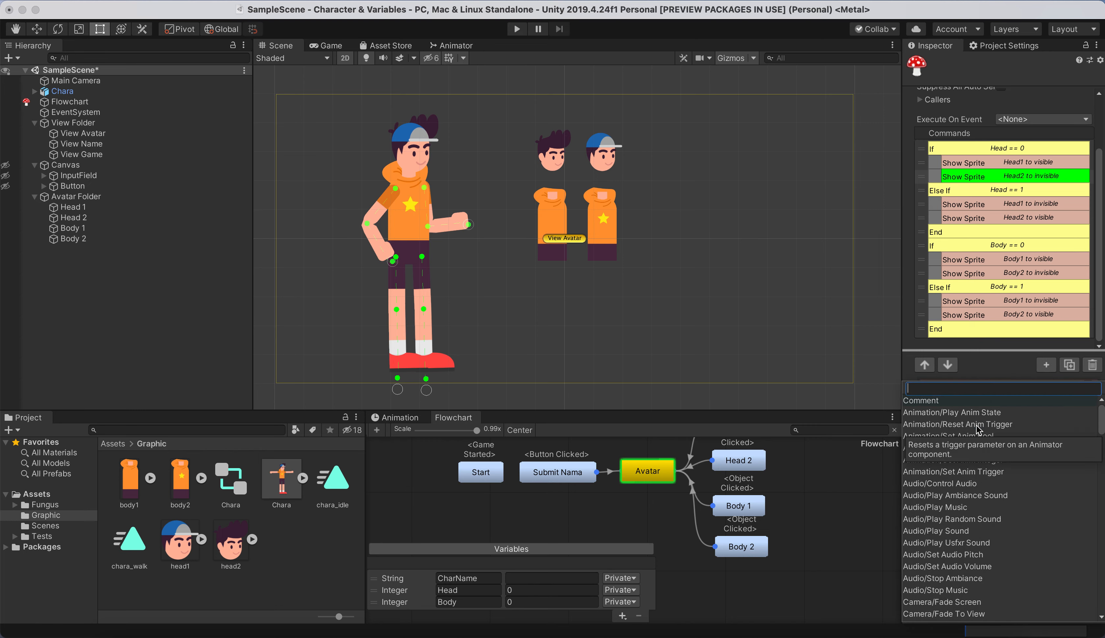
{"action": "type", "text": "fade"}
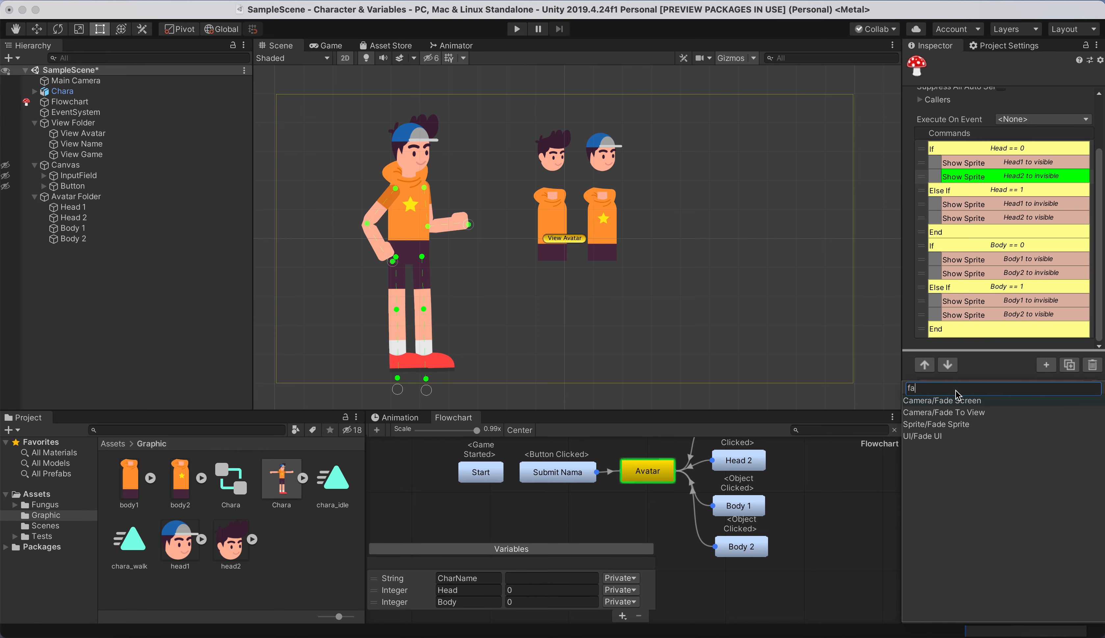
{"action": "left_click", "coordinate": [937, 424]}
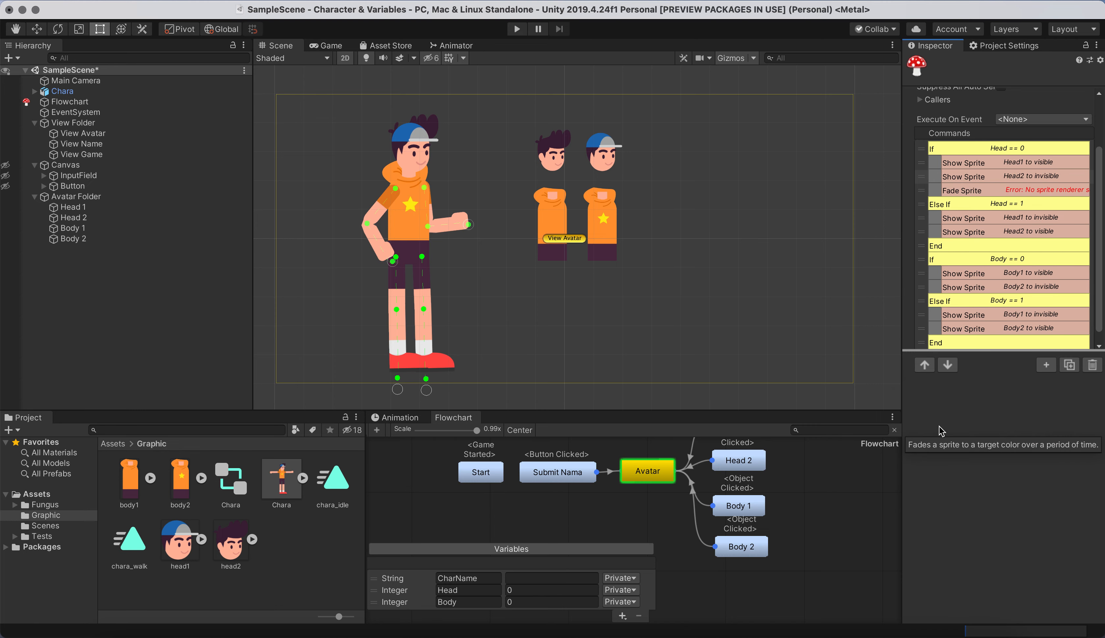
Make the new Fade Sprite command fade Head 2 from the Avatar Folder to target alpha 112, with Wait Until Finished off
{"action": "left_click", "coordinate": [1010, 188]}
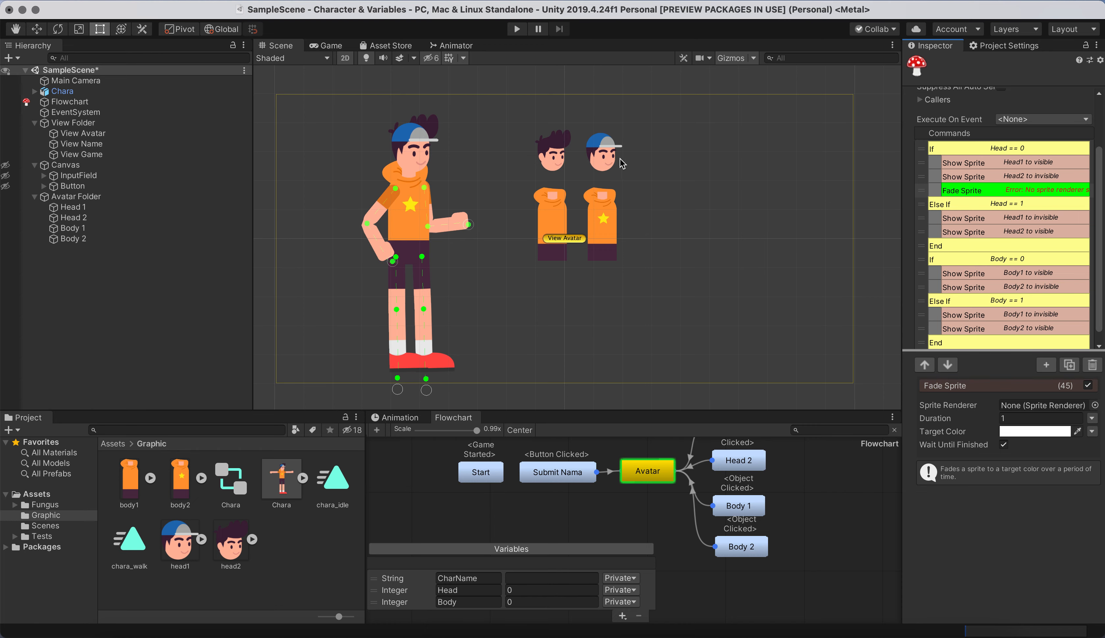
{"action": "left_click_drag", "start_coordinate": [94, 219], "coordinate": [1013, 406]}
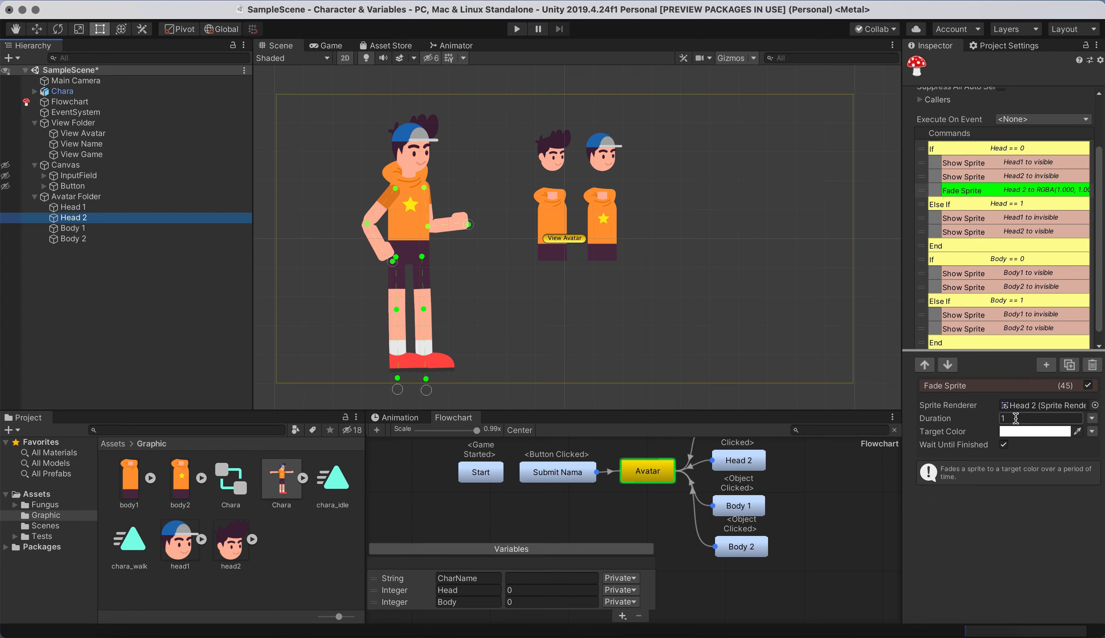
{"action": "left_click", "coordinate": [1003, 445]}
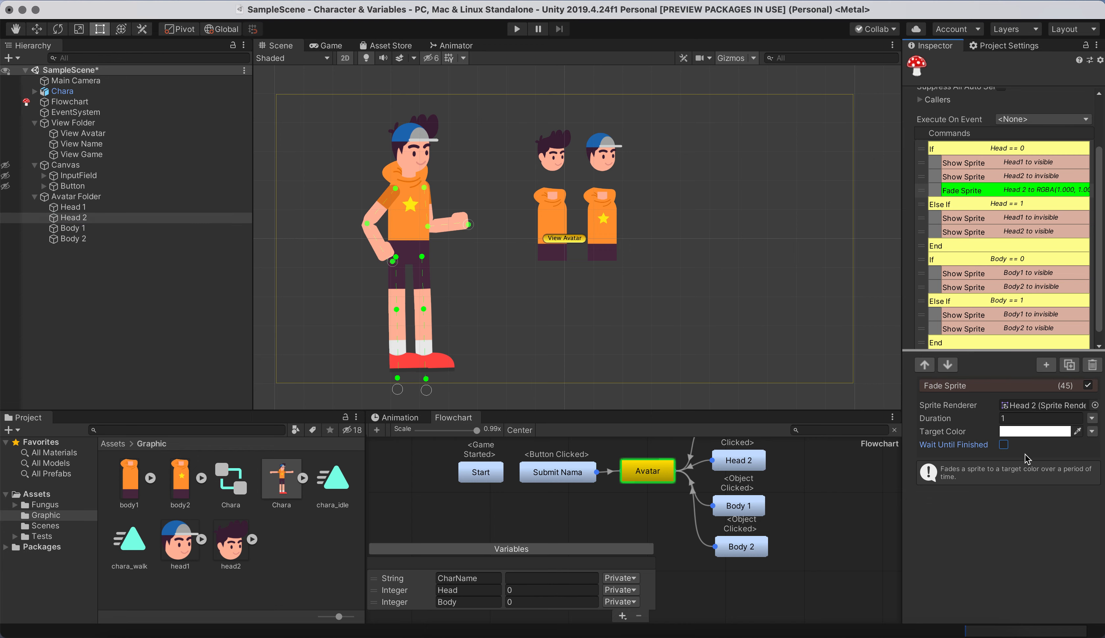
{"action": "left_click", "coordinate": [1026, 431]}
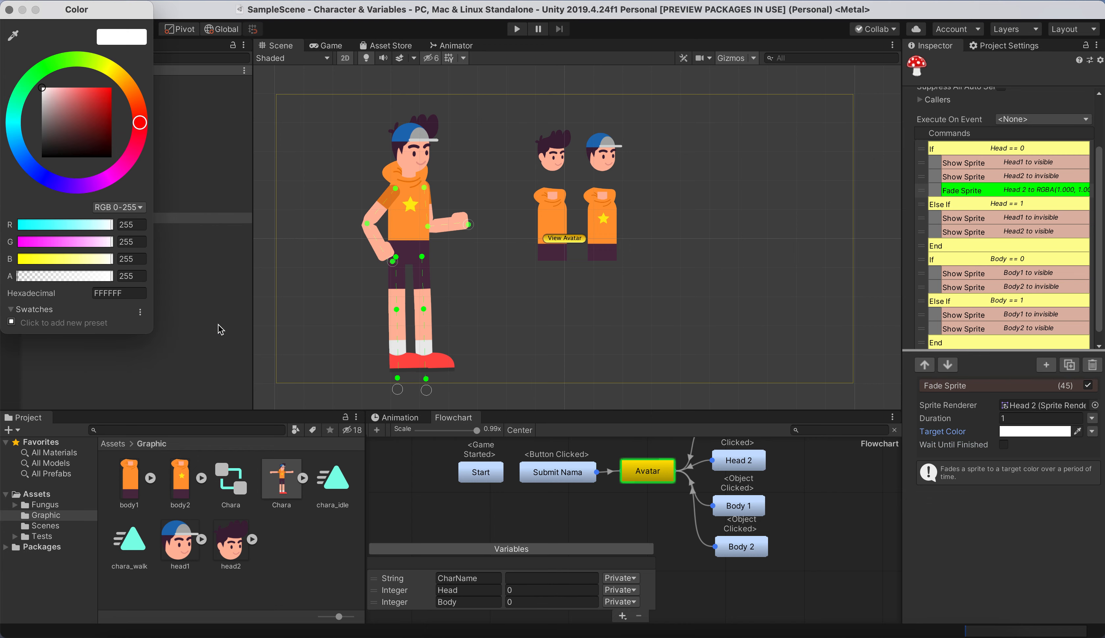
{"action": "left_click_drag", "start_coordinate": [68, 275], "coordinate": [60, 278]}
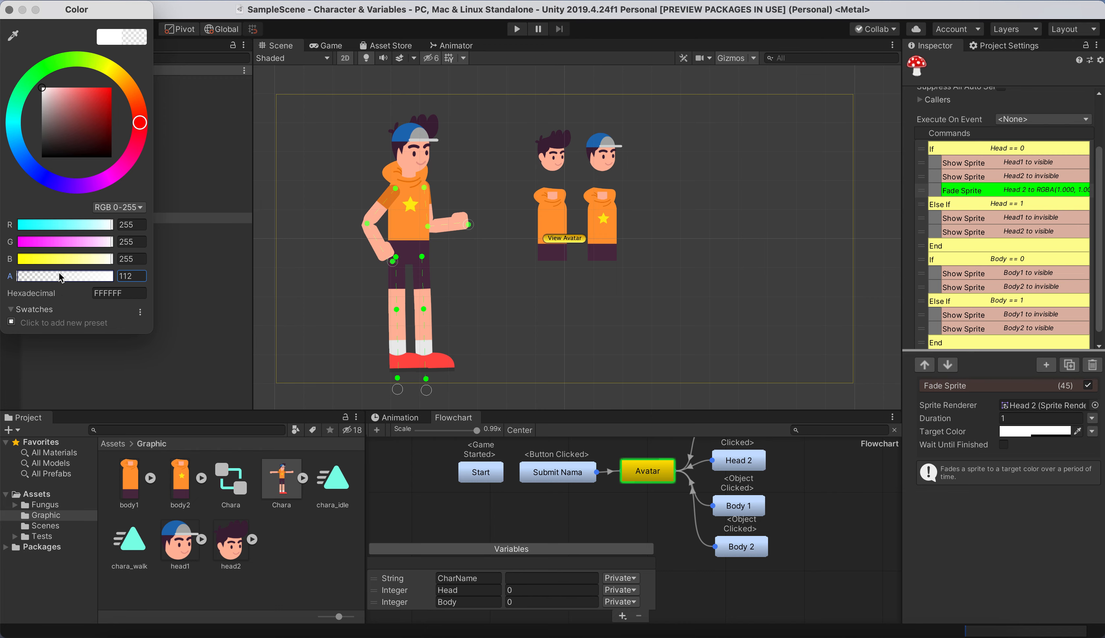
{"action": "left_click", "coordinate": [9, 9]}
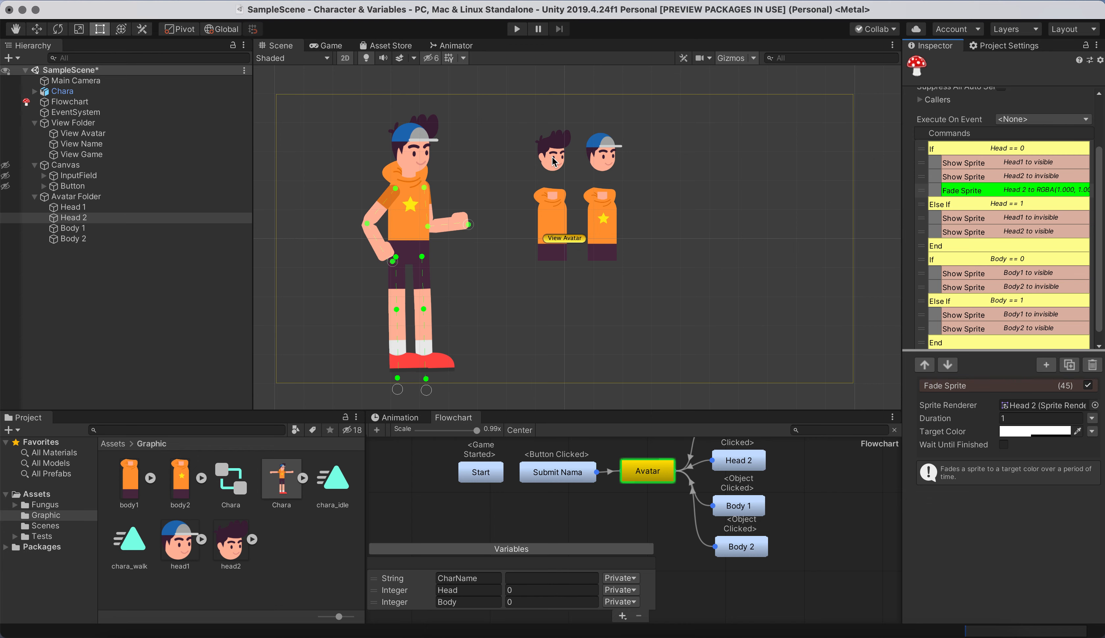
Duplicate the Head 2 fade command and make the upper one fade Head 1 from the Avatar Folder to target alpha 255
{"action": "left_click", "coordinate": [1032, 189]}
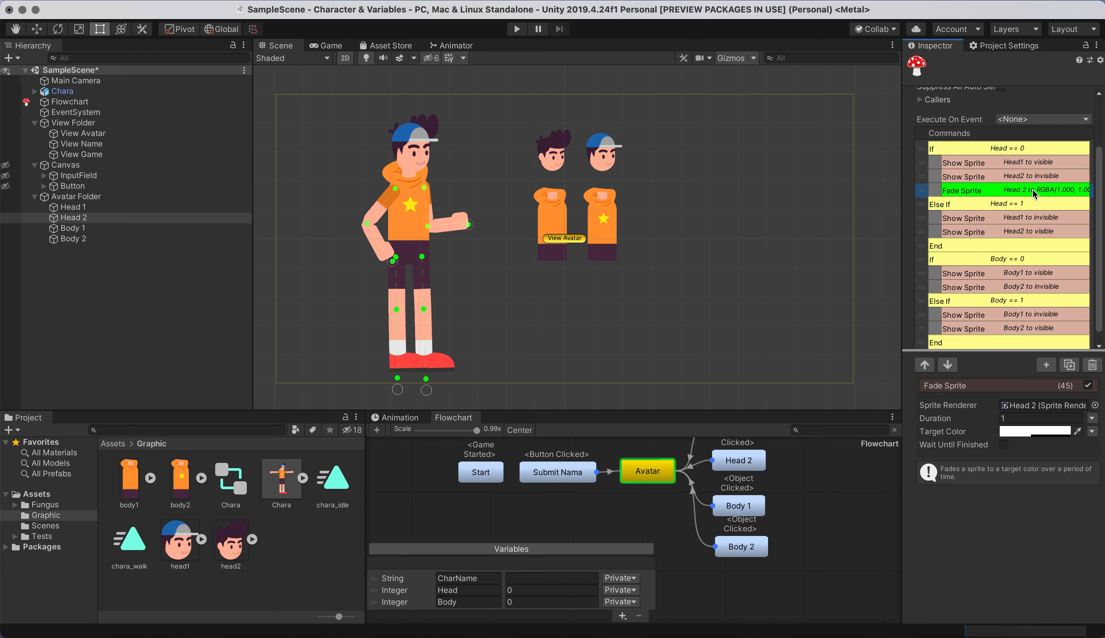
{"action": "left_click", "coordinate": [1070, 365]}
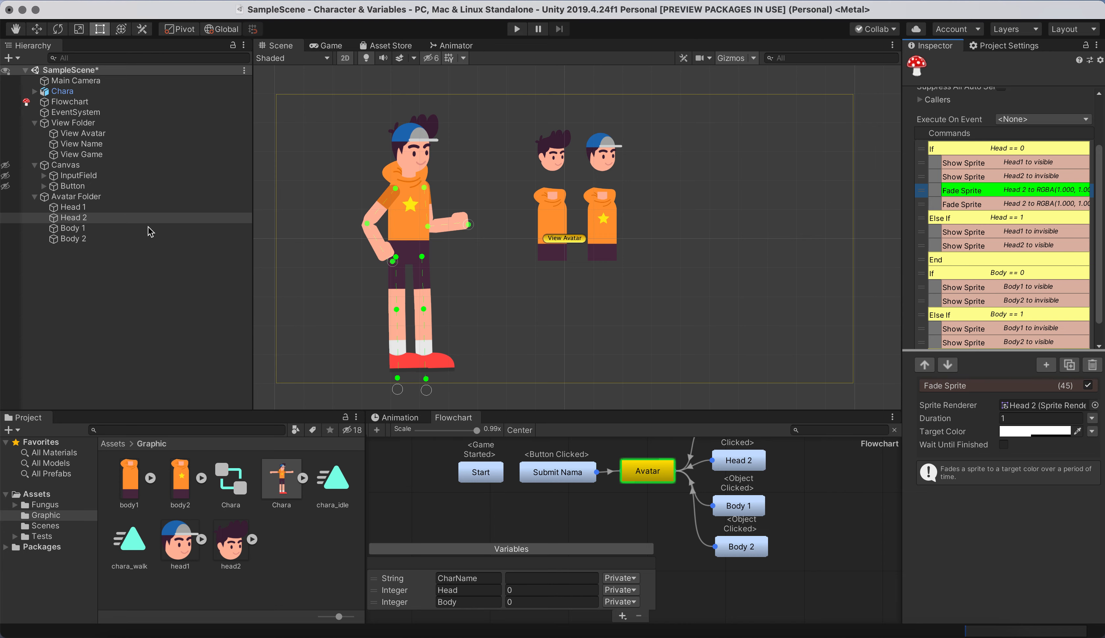
{"action": "left_click_drag", "start_coordinate": [78, 210], "coordinate": [1005, 408]}
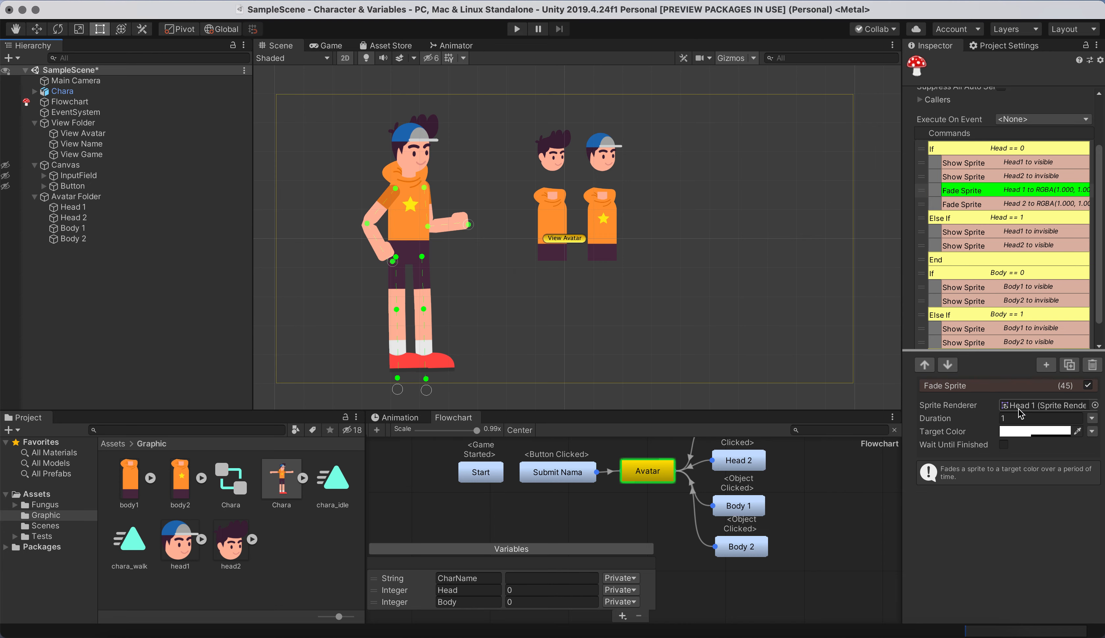
{"action": "left_click", "coordinate": [1033, 433]}
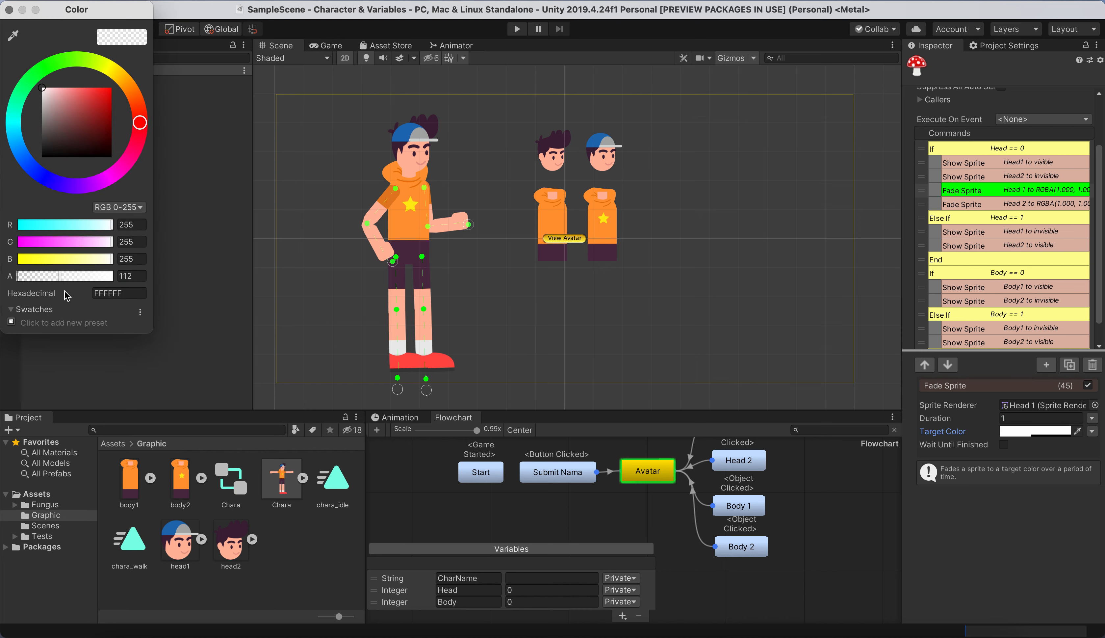
{"action": "left_click", "coordinate": [132, 275]}
{"action": "type", "text": "255"}
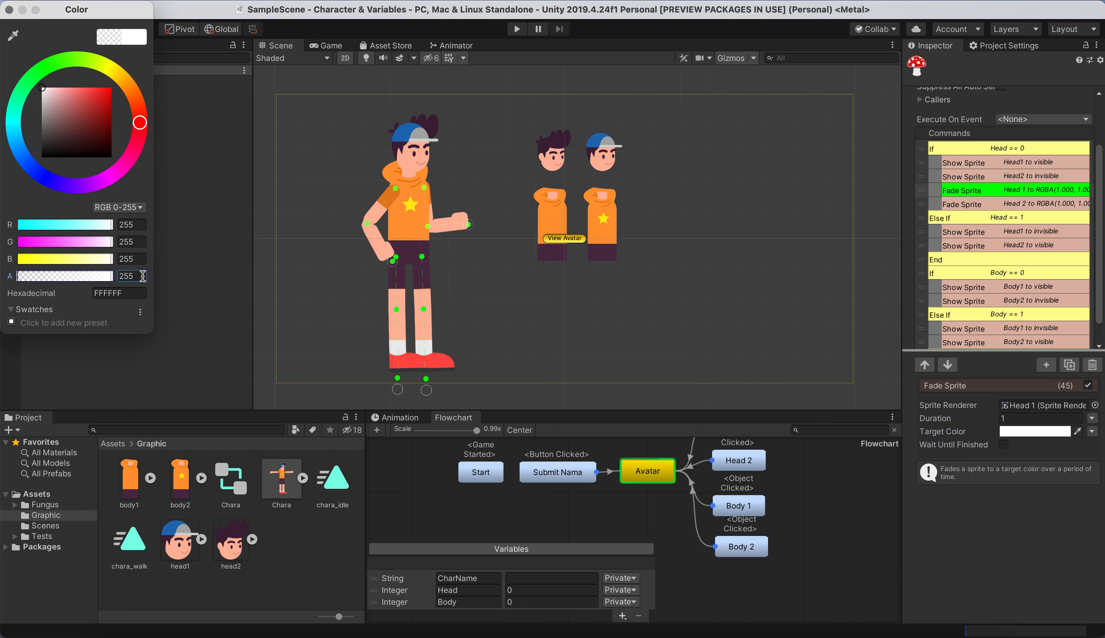
{"action": "left_click", "coordinate": [9, 9]}
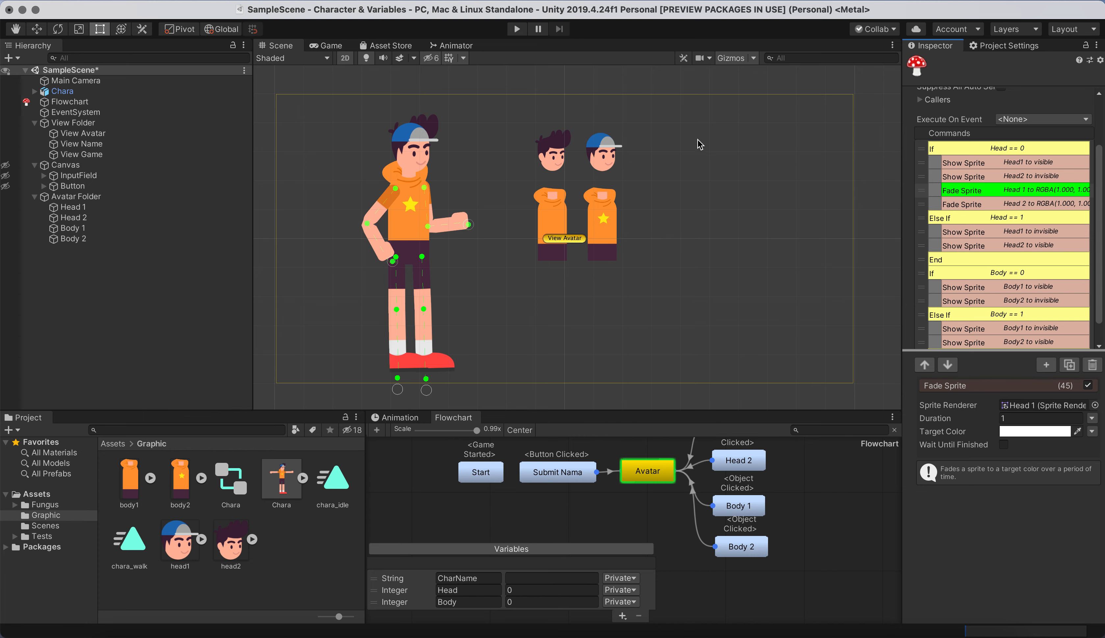
Duplicate both Fade Sprite commands and move the copies to the end of the Head == 1 branch, Head 1 before Head 2
{"action": "left_click", "coordinate": [1026, 205], "text": "shift"}
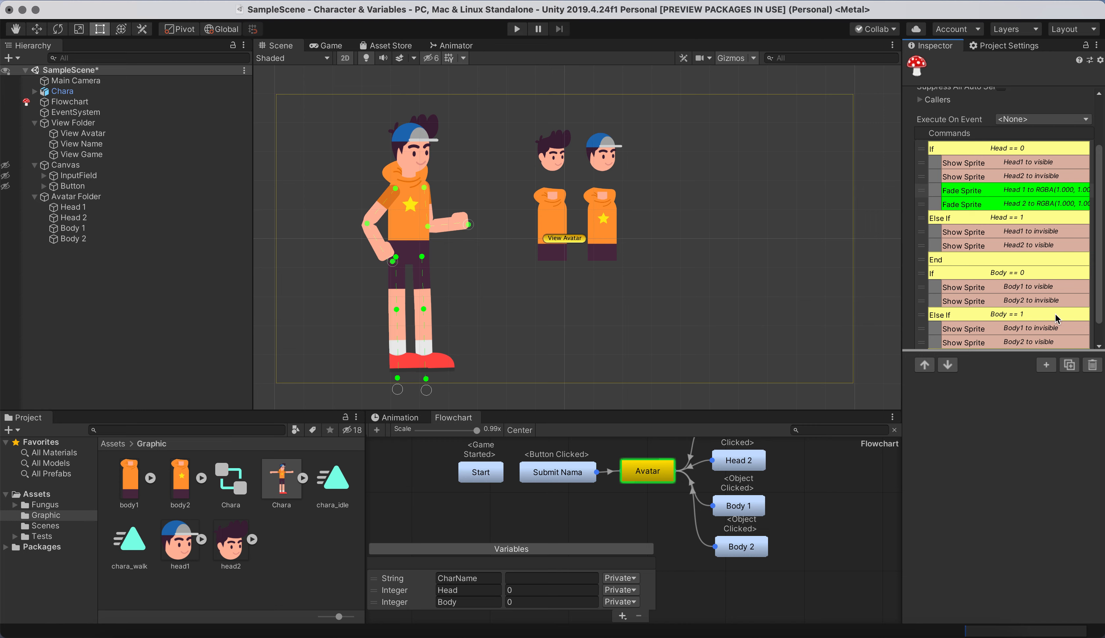
{"action": "left_click", "coordinate": [1070, 366]}
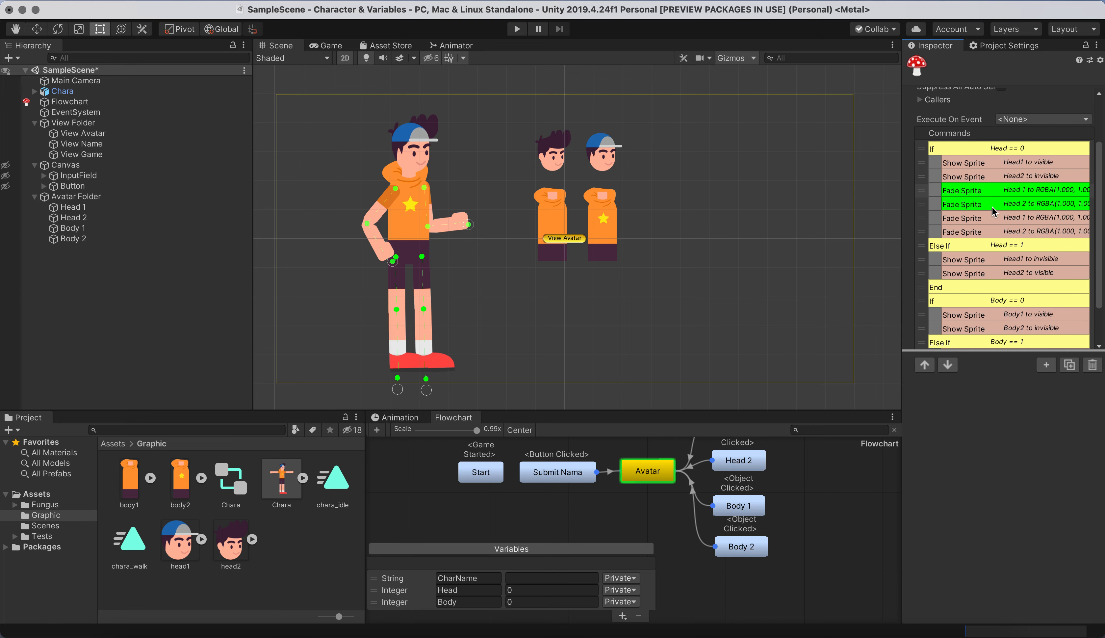
{"action": "left_click", "coordinate": [1004, 219]}
{"action": "left_click_drag", "start_coordinate": [1004, 221], "coordinate": [1004, 277]}
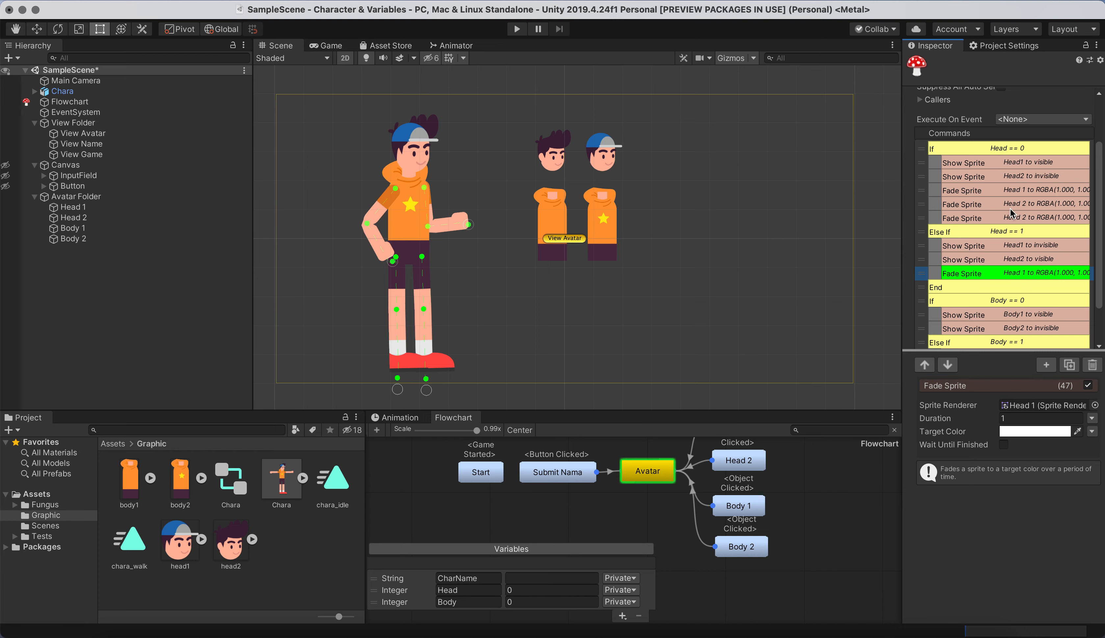
{"action": "left_click_drag", "start_coordinate": [1011, 217], "coordinate": [1009, 265]}
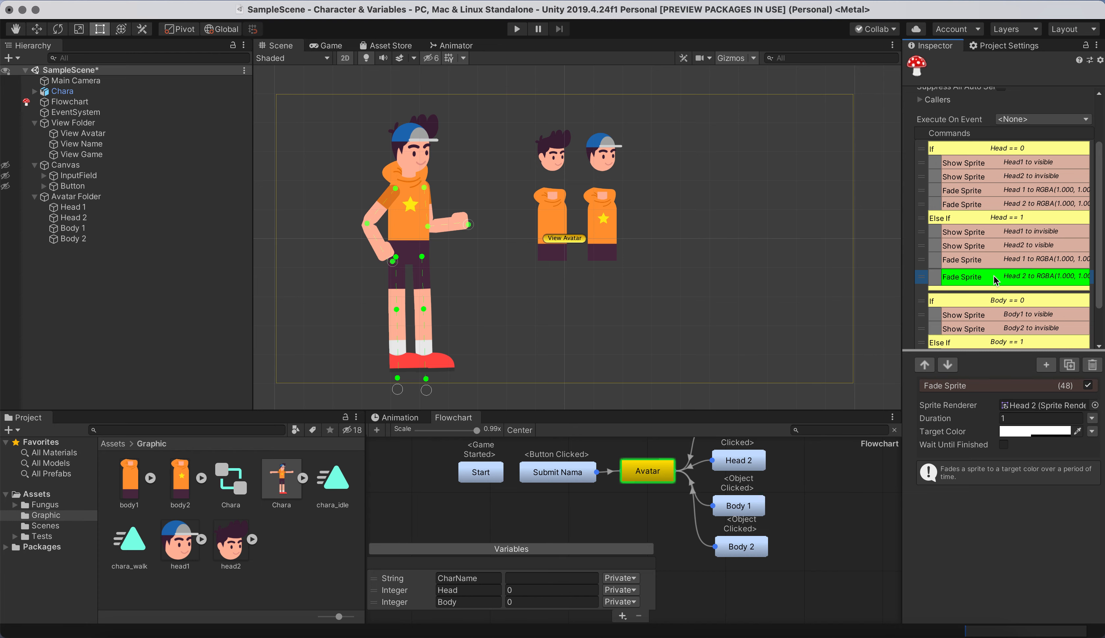
In the Head == 1 branch, set the target alpha to 112 for the Head 1 fade and 255 for the Head 2 fade
{"action": "left_click", "coordinate": [1033, 260]}
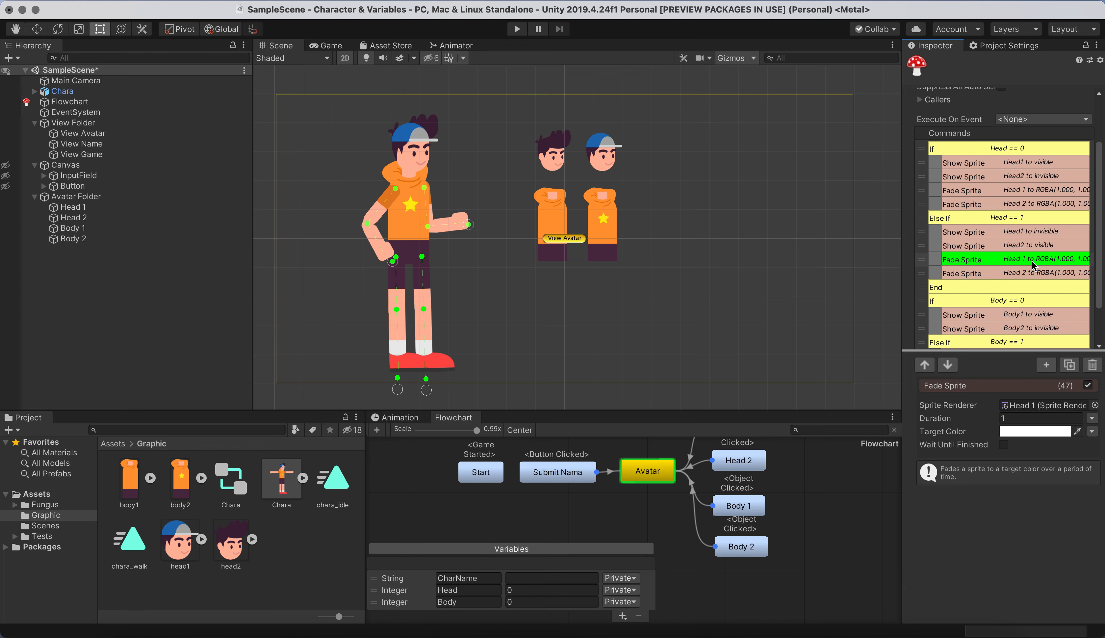
{"action": "left_click", "coordinate": [1032, 434]}
{"action": "left_click_drag", "start_coordinate": [68, 277], "coordinate": [60, 278]}
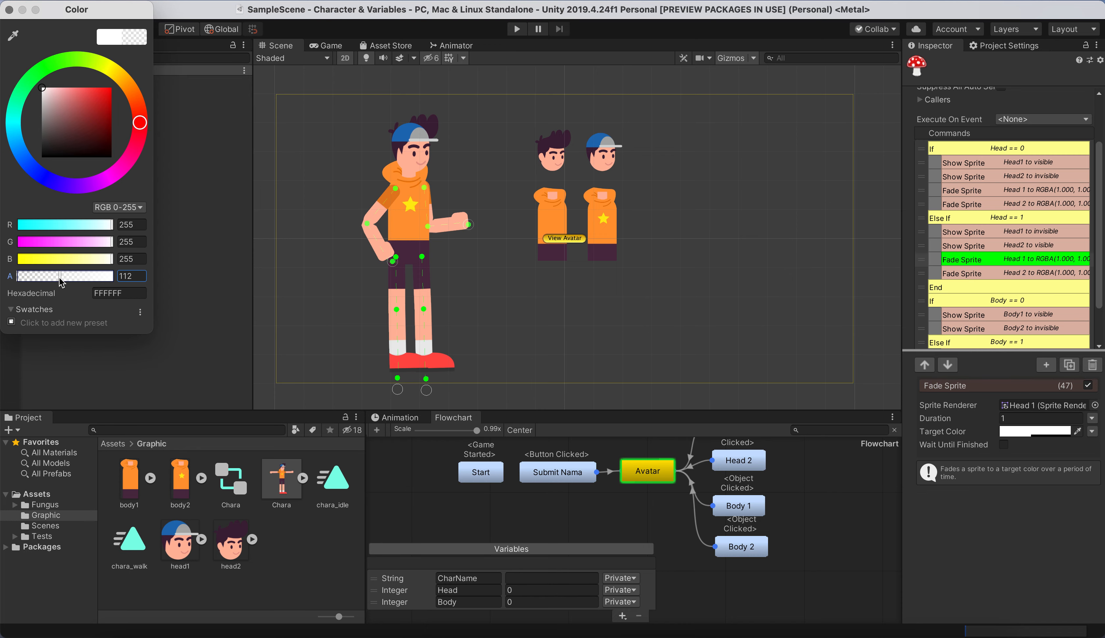
{"action": "left_click", "coordinate": [1036, 279]}
{"action": "left_click", "coordinate": [1035, 431]}
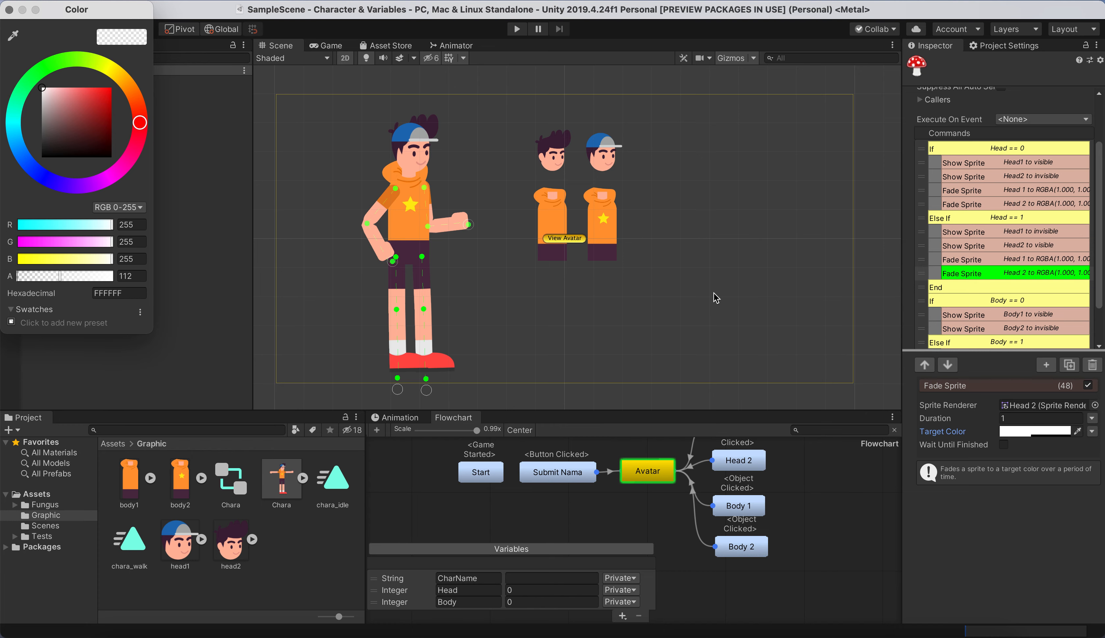
{"action": "left_click", "coordinate": [132, 276]}
{"action": "type", "text": "255"}
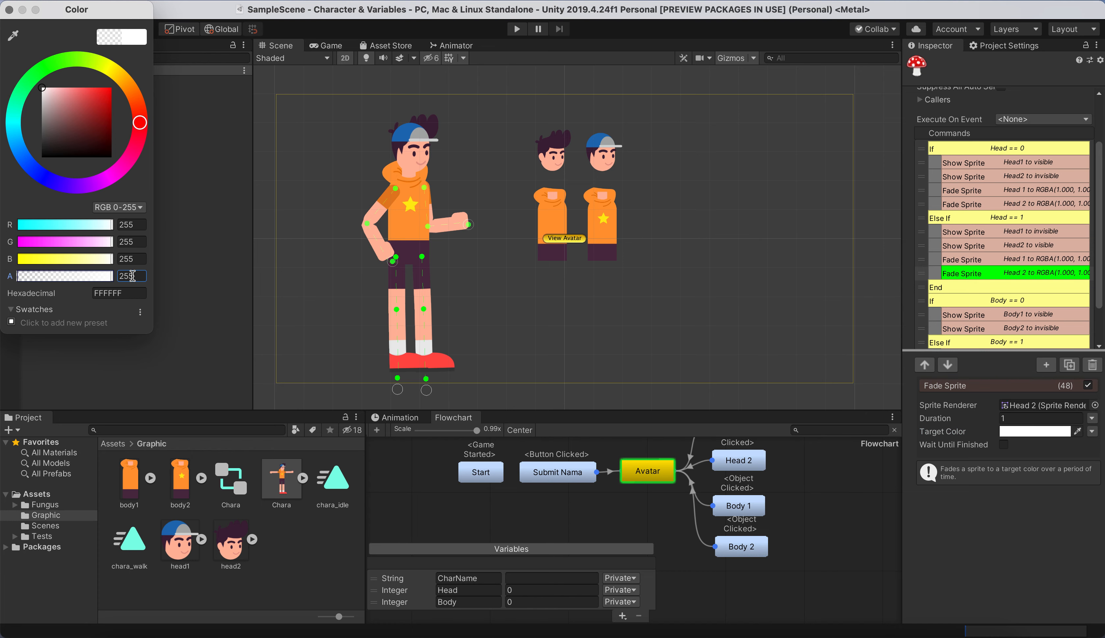
{"action": "left_click", "coordinate": [9, 9]}
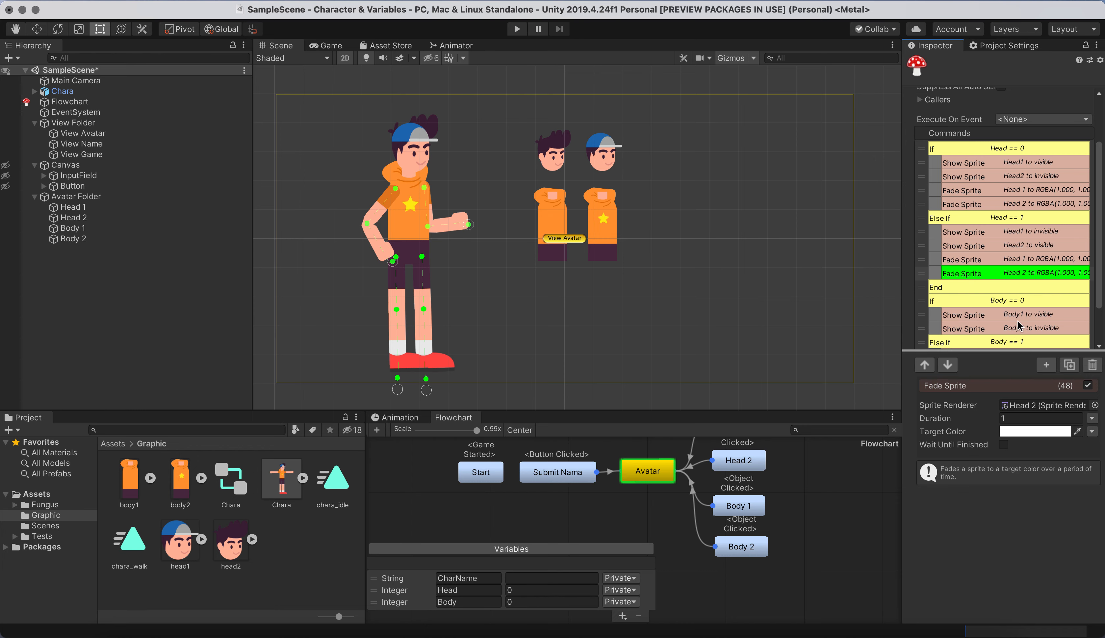
Run the game, submit a character name and advance the dialogue to the avatar selection screen
{"action": "left_click", "coordinate": [517, 29]}
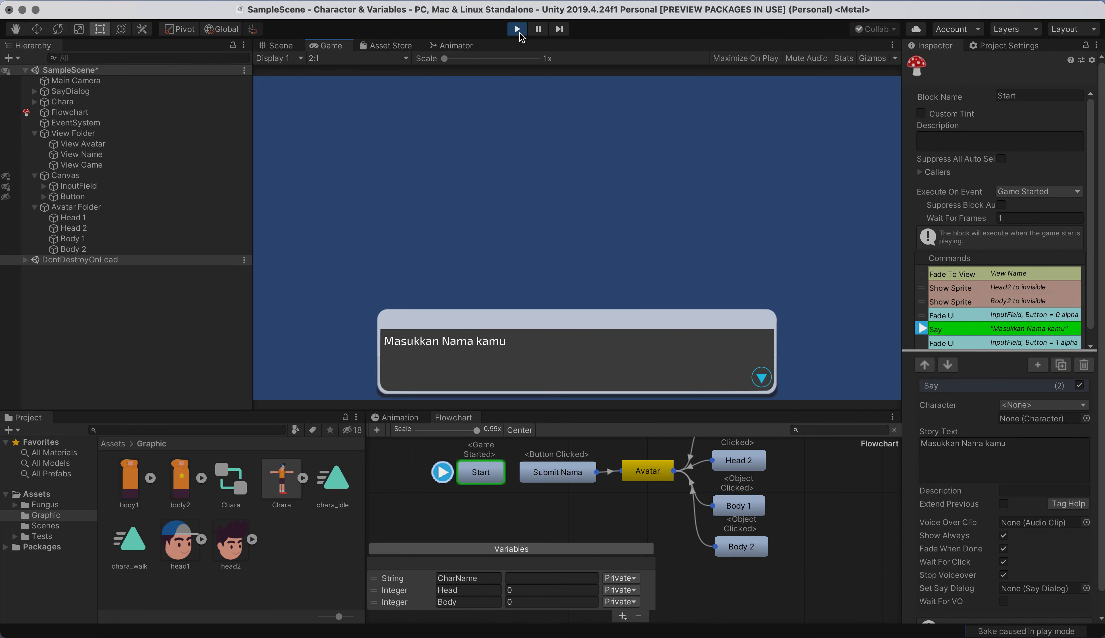
{"action": "left_click", "coordinate": [567, 296]}
{"action": "left_click", "coordinate": [558, 234]}
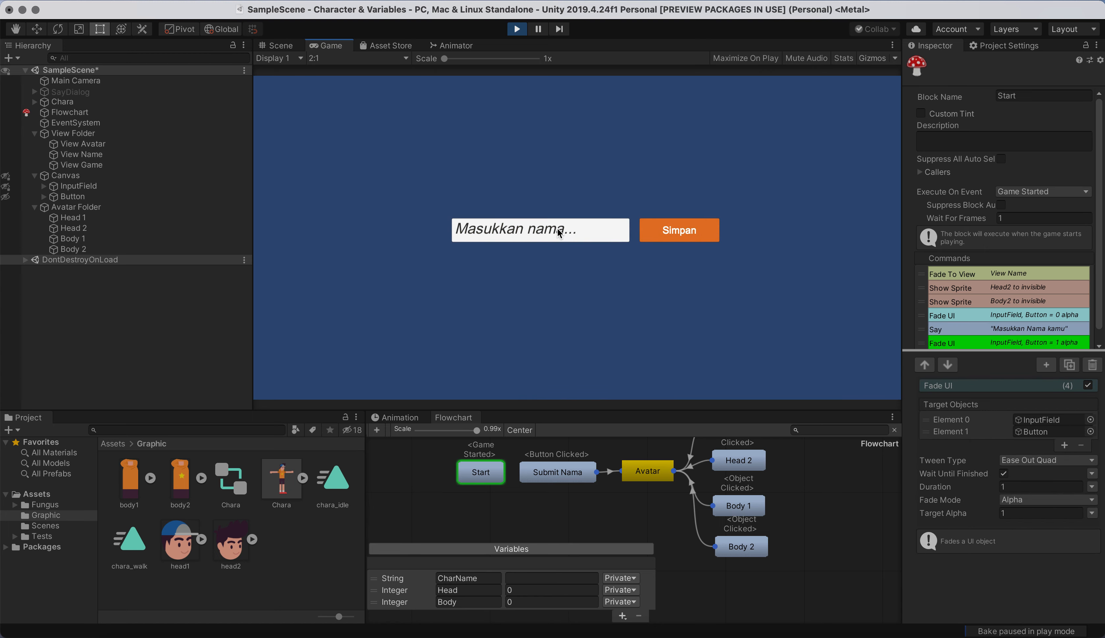
{"action": "type", "text": "Samuel"}
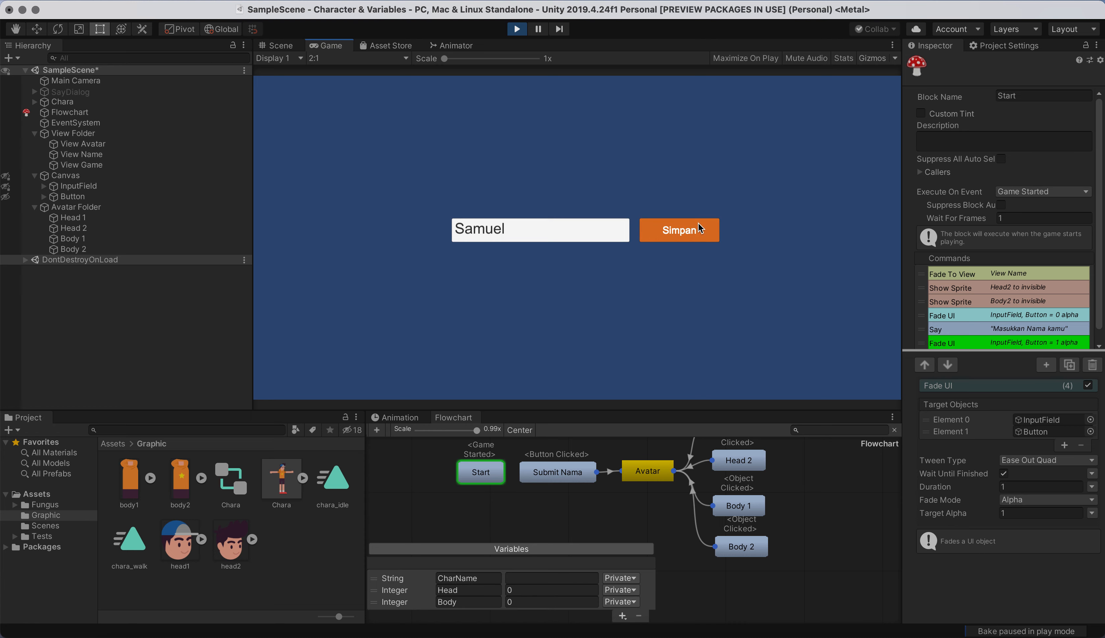
{"action": "left_click", "coordinate": [698, 225]}
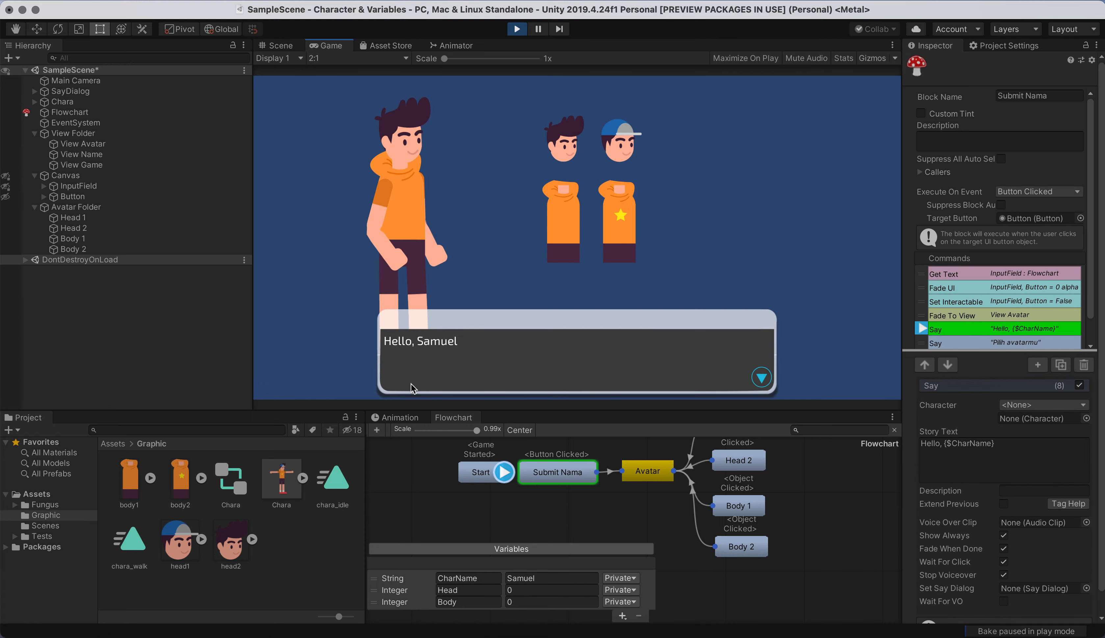
{"action": "left_click", "coordinate": [491, 285]}
{"action": "left_click", "coordinate": [489, 284]}
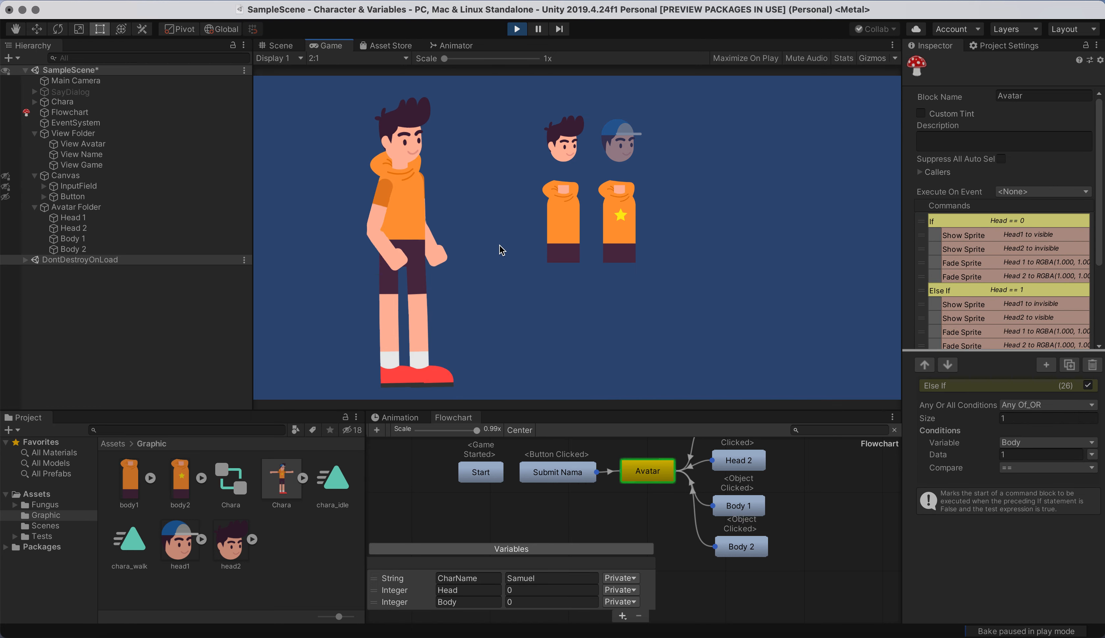
Test the head options by choosing Head 2, Head 1 and Head 2 again, and stop the game
{"action": "left_click", "coordinate": [620, 149]}
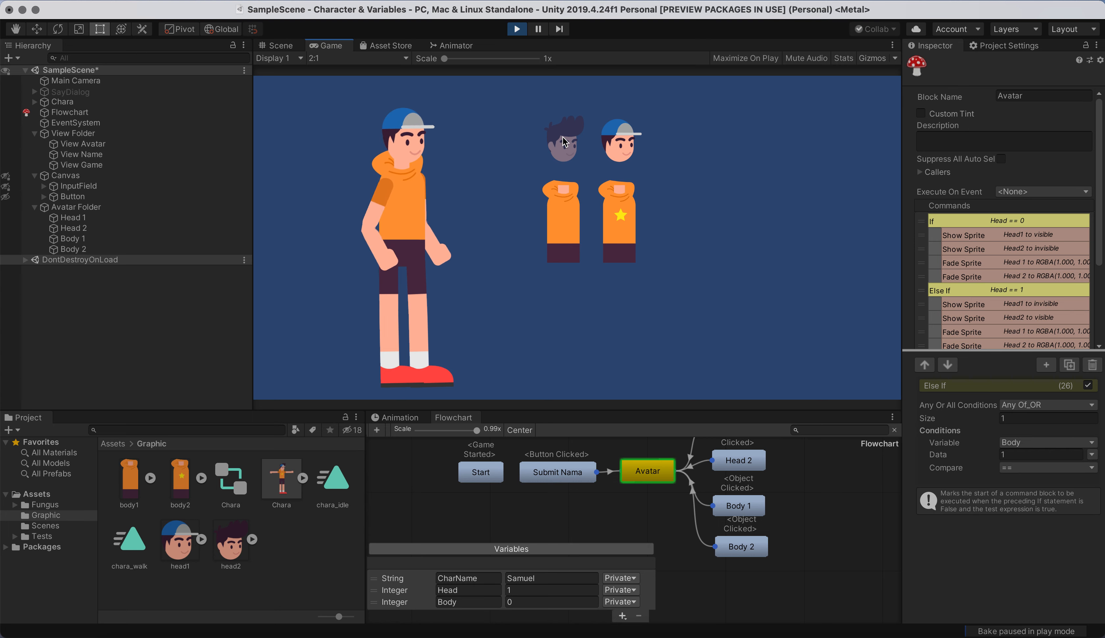
{"action": "left_click", "coordinate": [562, 137]}
{"action": "left_click", "coordinate": [610, 134]}
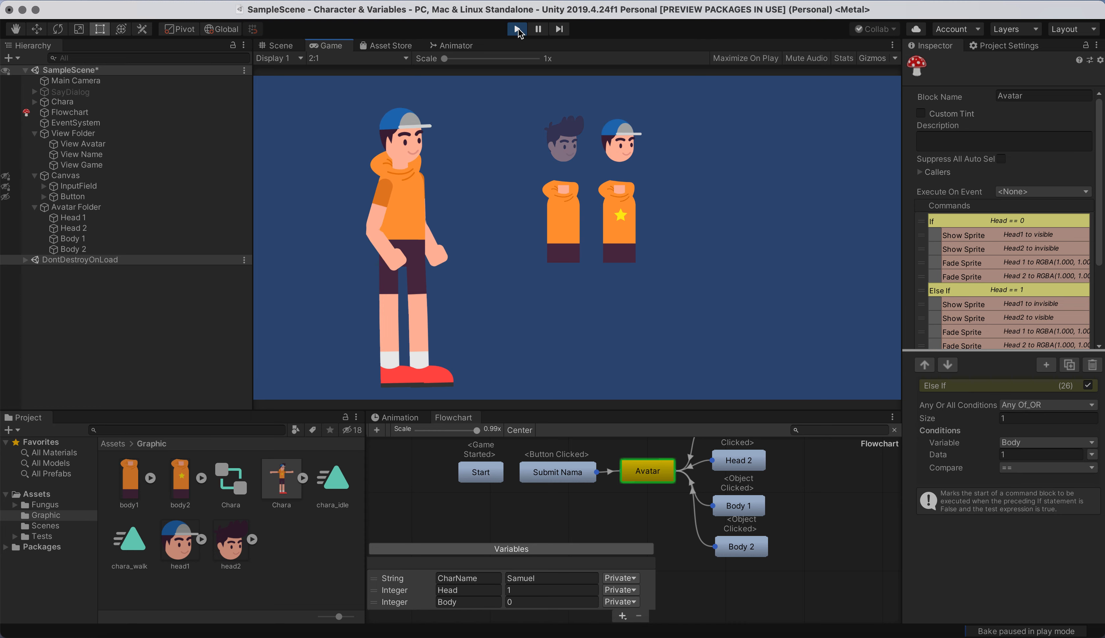
{"action": "key", "text": "super+p"}
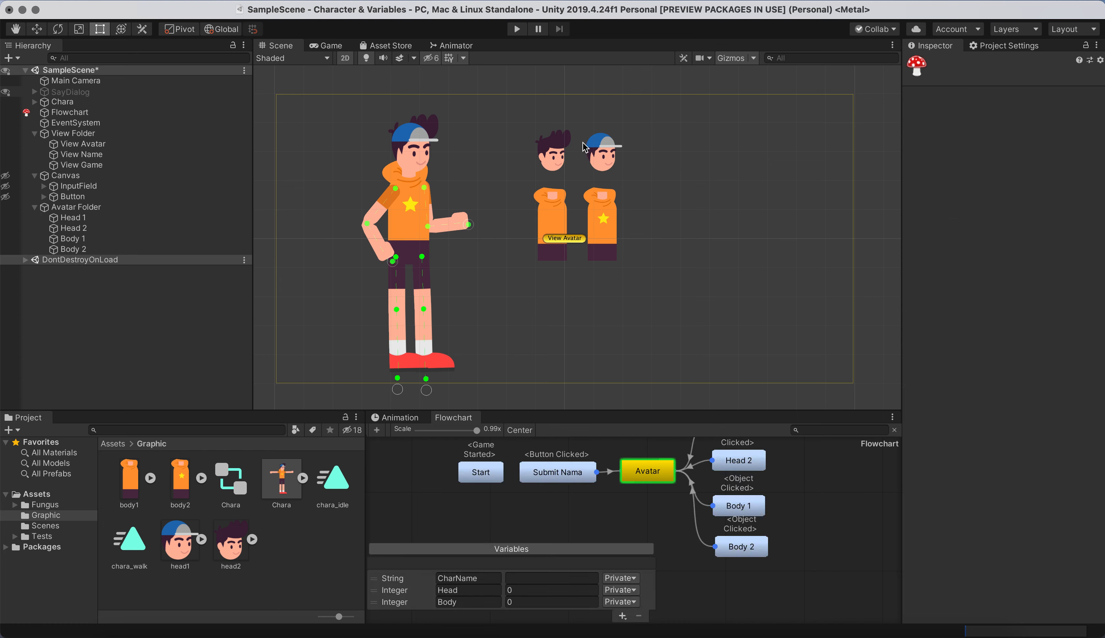
Duplicate the two Head == 0 Fade Sprite commands and move the copies to the end of the Body == 0 branch, Head 1 before Head 2
{"action": "scroll", "coordinate": [1045, 293], "scroll_direction": "down", "scroll_amount": 5}
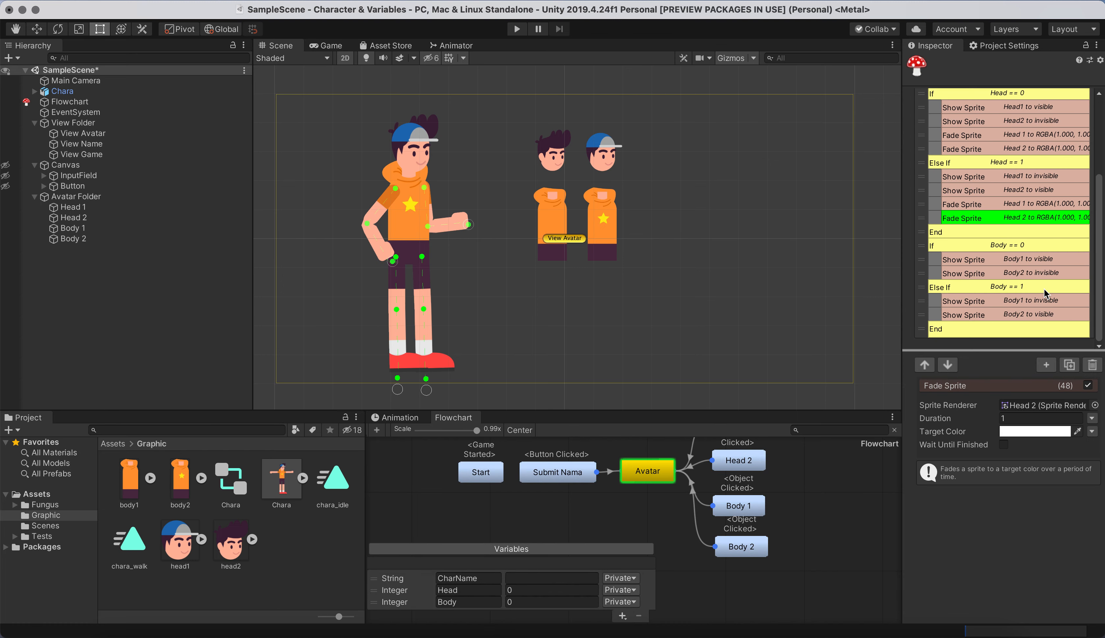
{"action": "left_click", "coordinate": [965, 136]}
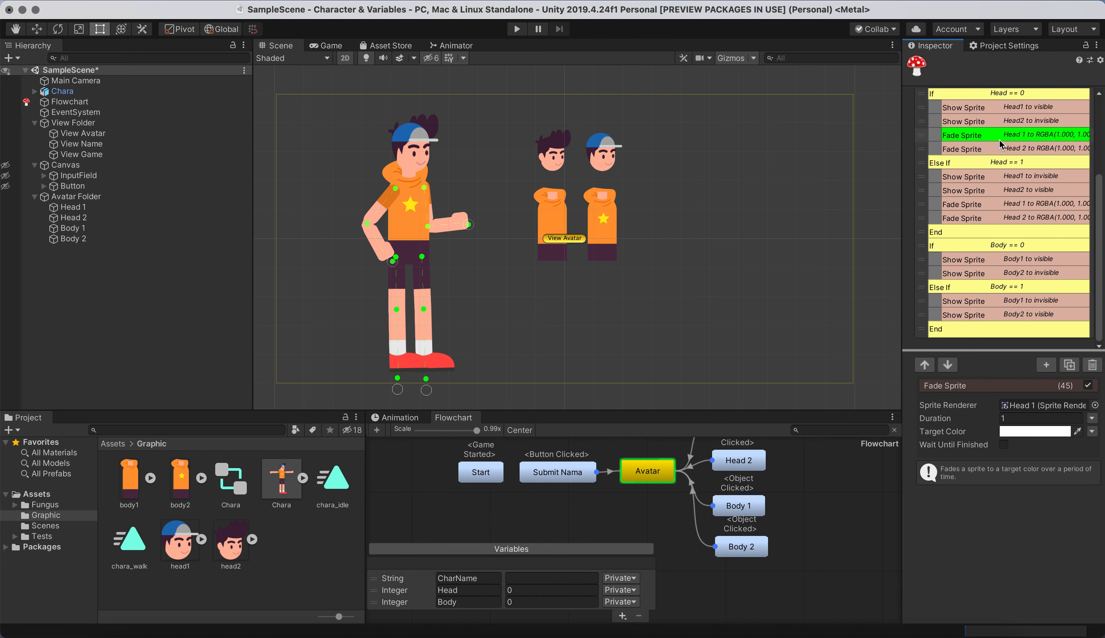
{"action": "left_click", "coordinate": [1004, 150], "text": "shift"}
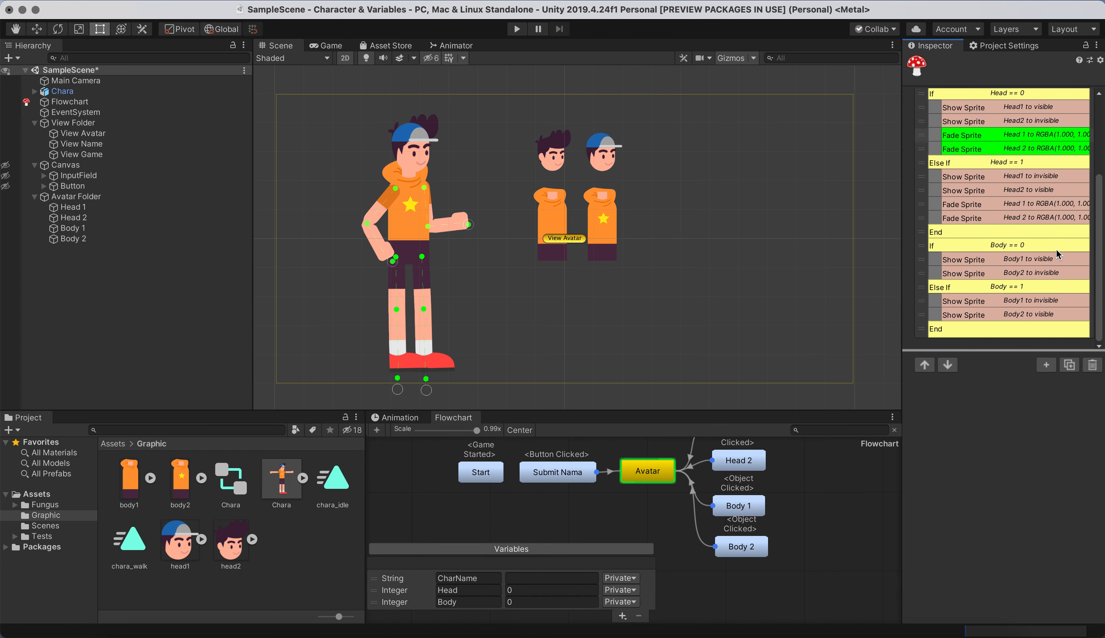
{"action": "left_click", "coordinate": [1070, 365]}
{"action": "left_click", "coordinate": [990, 163]}
{"action": "left_click_drag", "start_coordinate": [987, 162], "coordinate": [983, 301]}
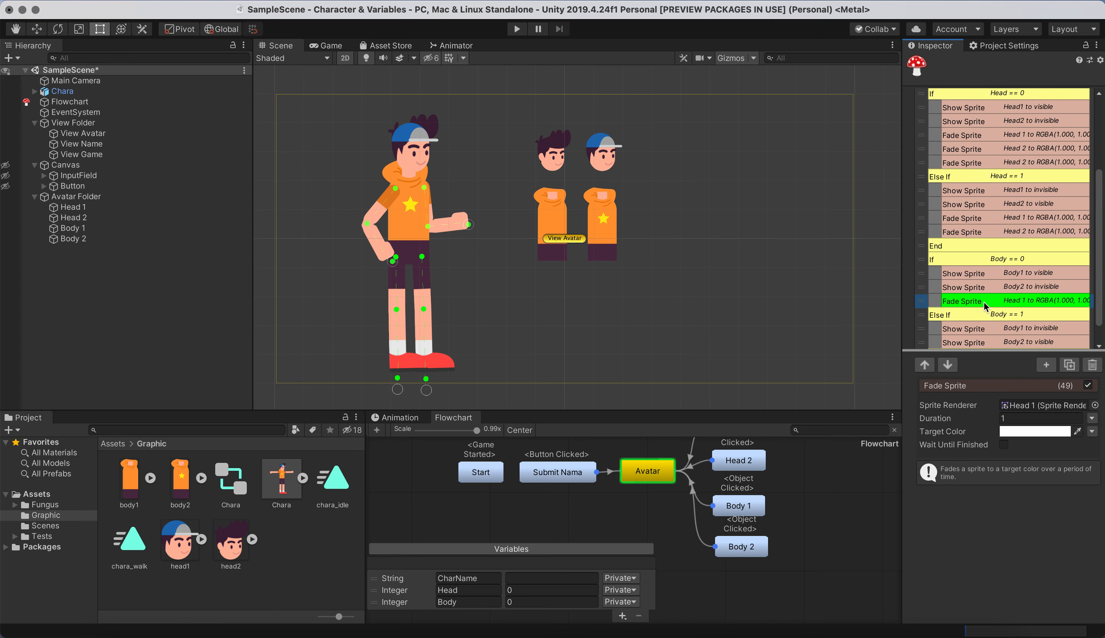
{"action": "left_click_drag", "start_coordinate": [1025, 164], "coordinate": [1021, 296]}
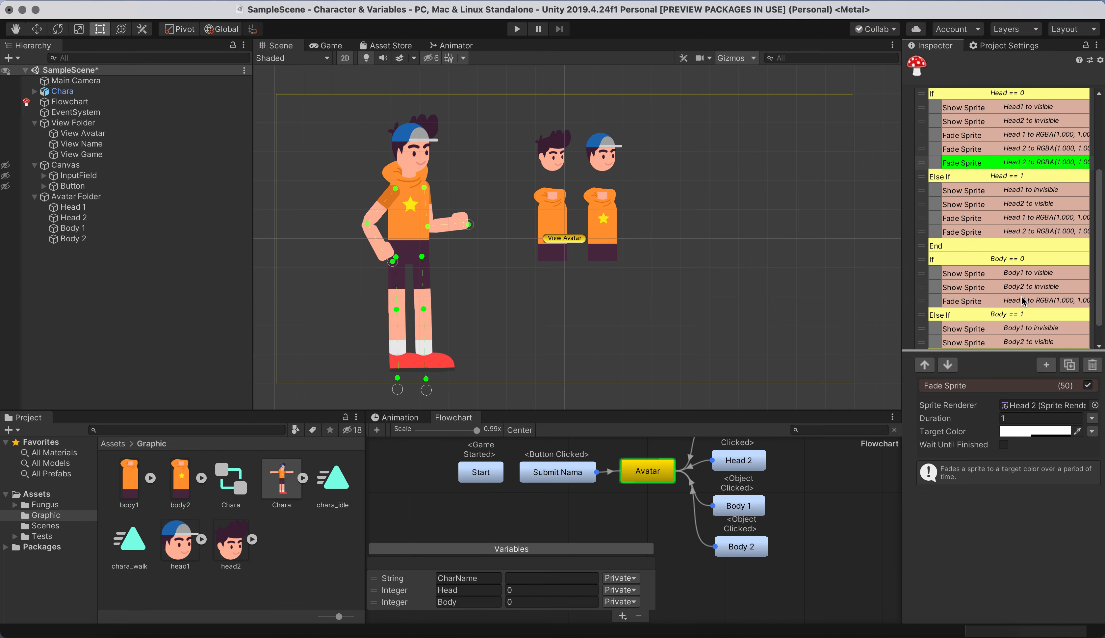
{"action": "left_click_drag", "start_coordinate": [955, 164], "coordinate": [978, 307]}
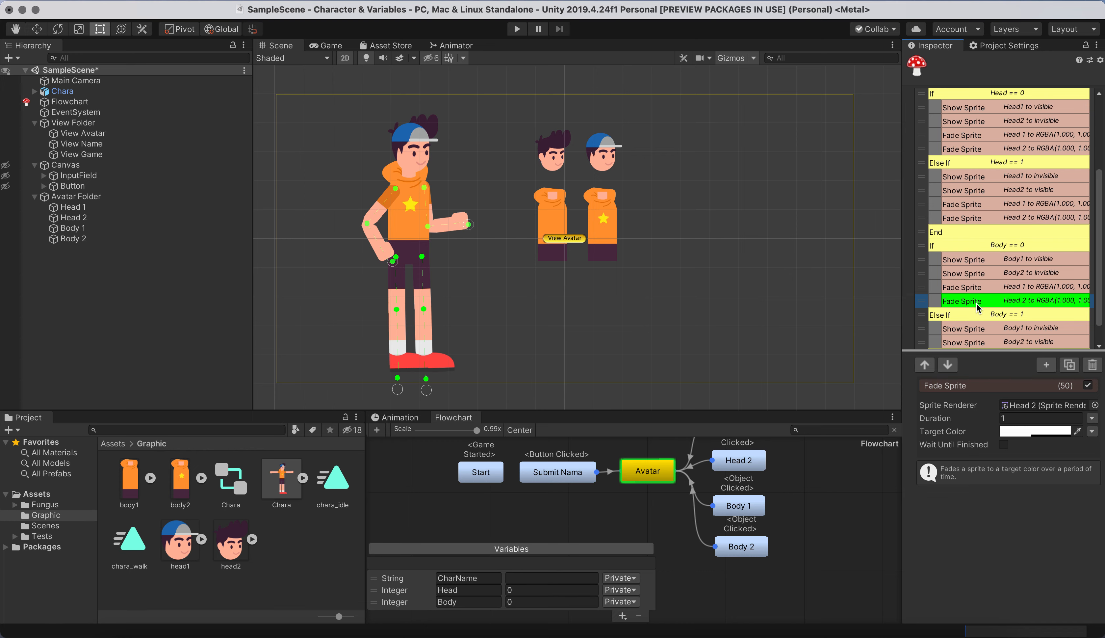
In the Body == 0 branch, retarget the Head 1 fade to Body 1 and the Head 2 fade to Body 2 from the Avatar Folder
{"action": "left_click", "coordinate": [1019, 286]}
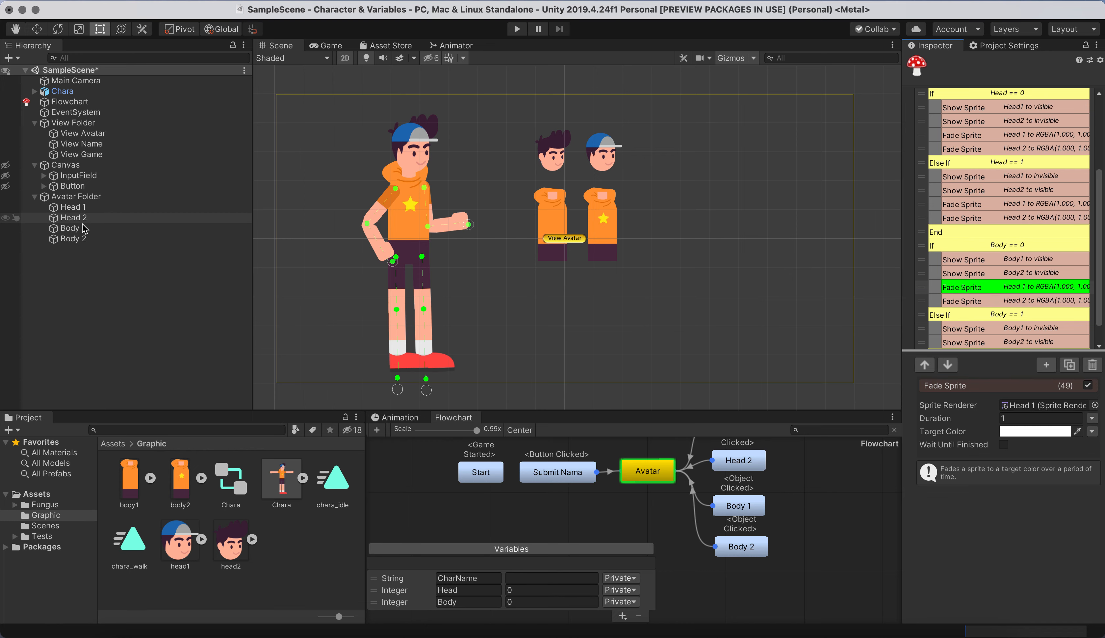
{"action": "left_click_drag", "start_coordinate": [83, 232], "coordinate": [1019, 406]}
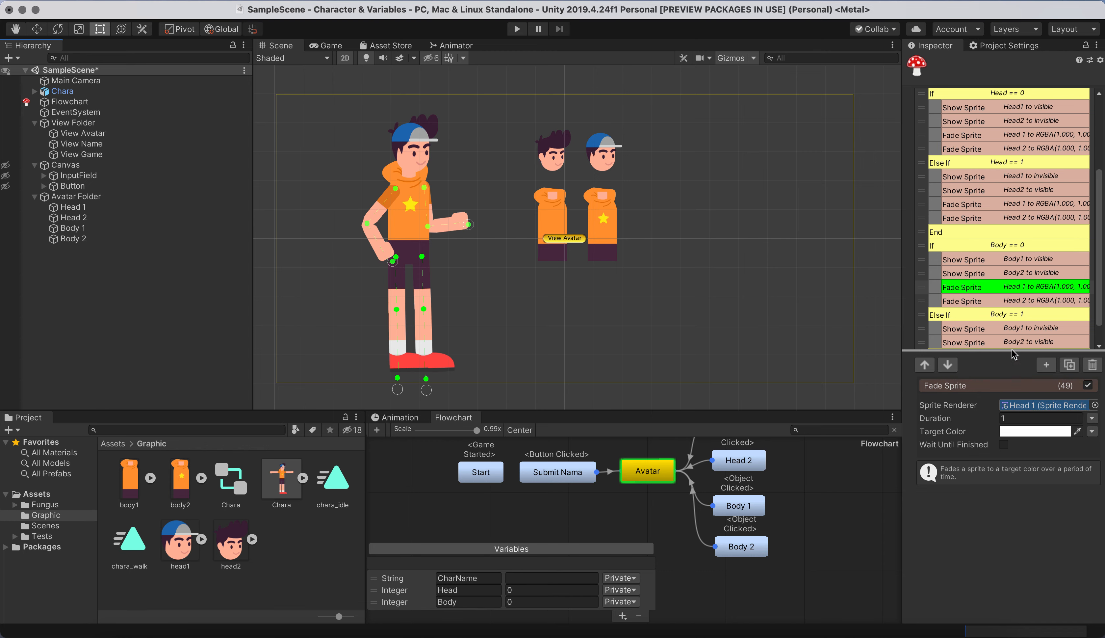
{"action": "left_click", "coordinate": [1000, 300]}
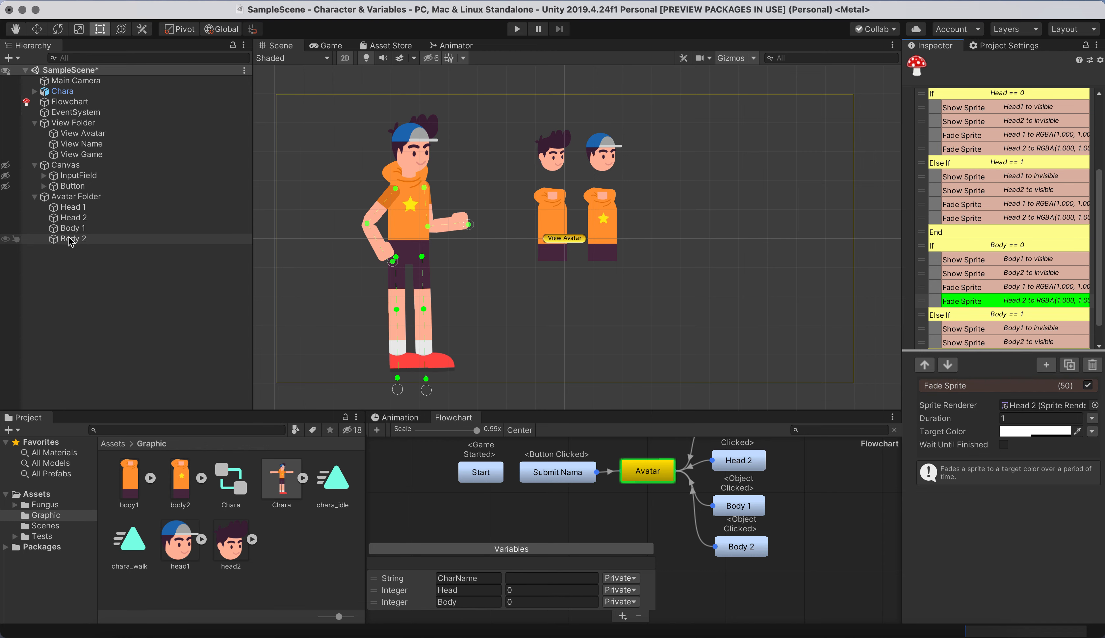
{"action": "left_click_drag", "start_coordinate": [73, 239], "coordinate": [1017, 405]}
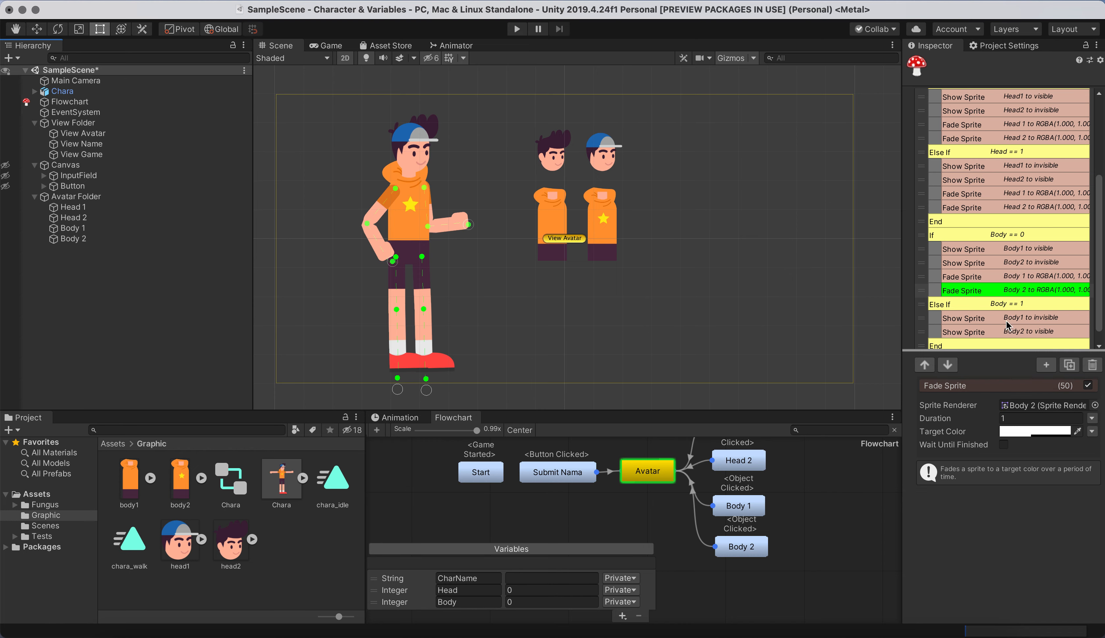
Duplicate the two Head == 1 Fade Sprite commands and move the copies to the end of the Body == 1 branch, Head 1 before Head 2
{"action": "scroll", "coordinate": [1006, 294], "scroll_direction": "down", "scroll_amount": 1}
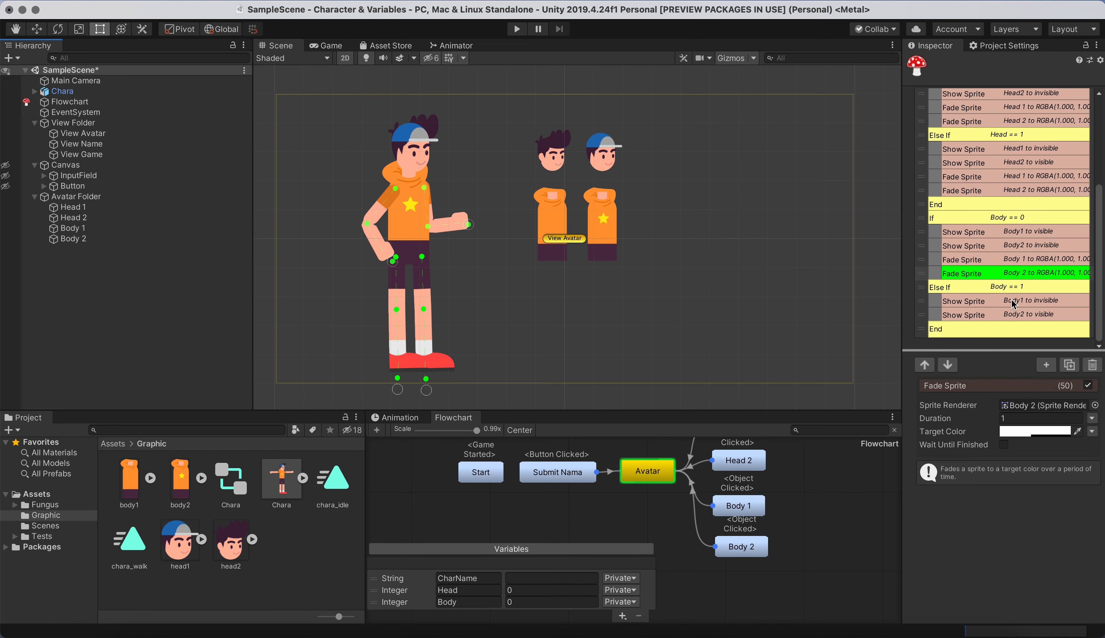
{"action": "left_click", "coordinate": [1026, 177]}
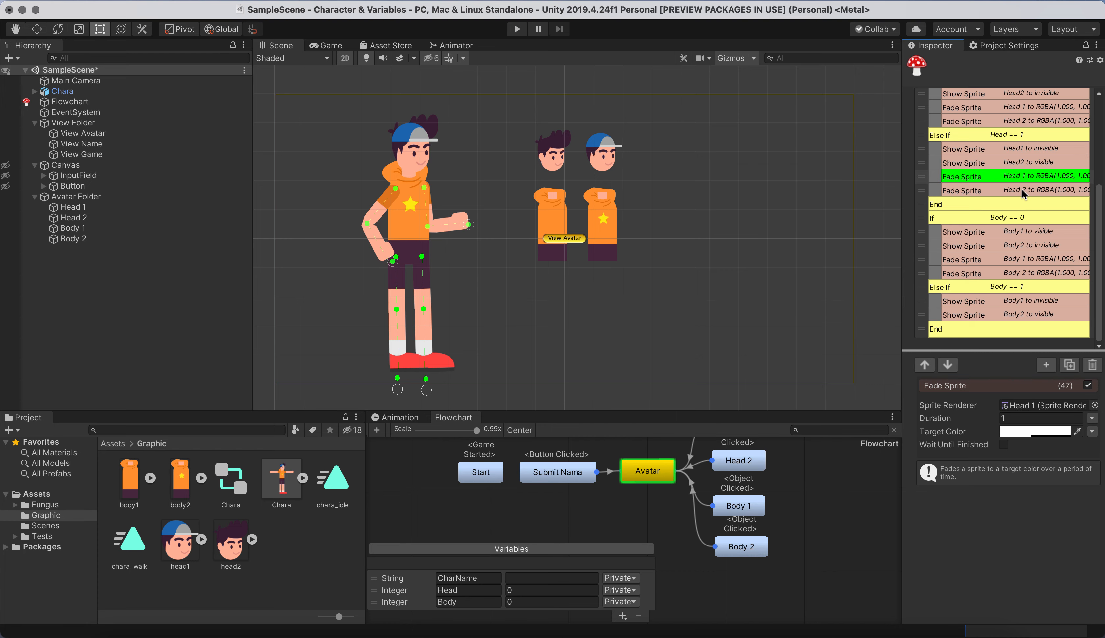
{"action": "left_click", "coordinate": [1021, 190], "text": "shift"}
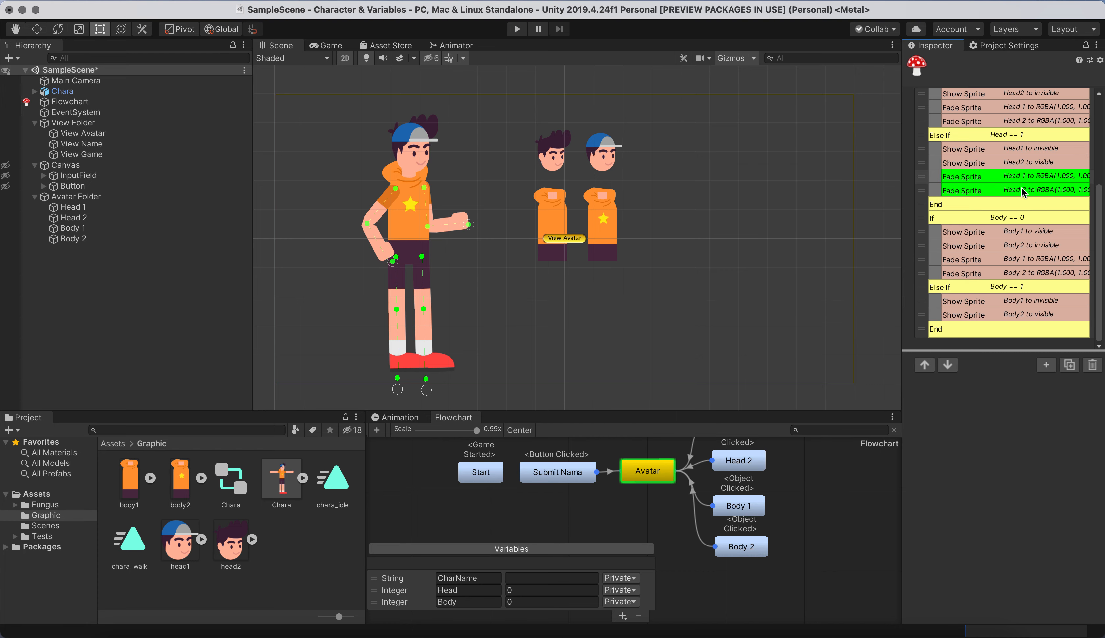
{"action": "left_click", "coordinate": [1073, 365]}
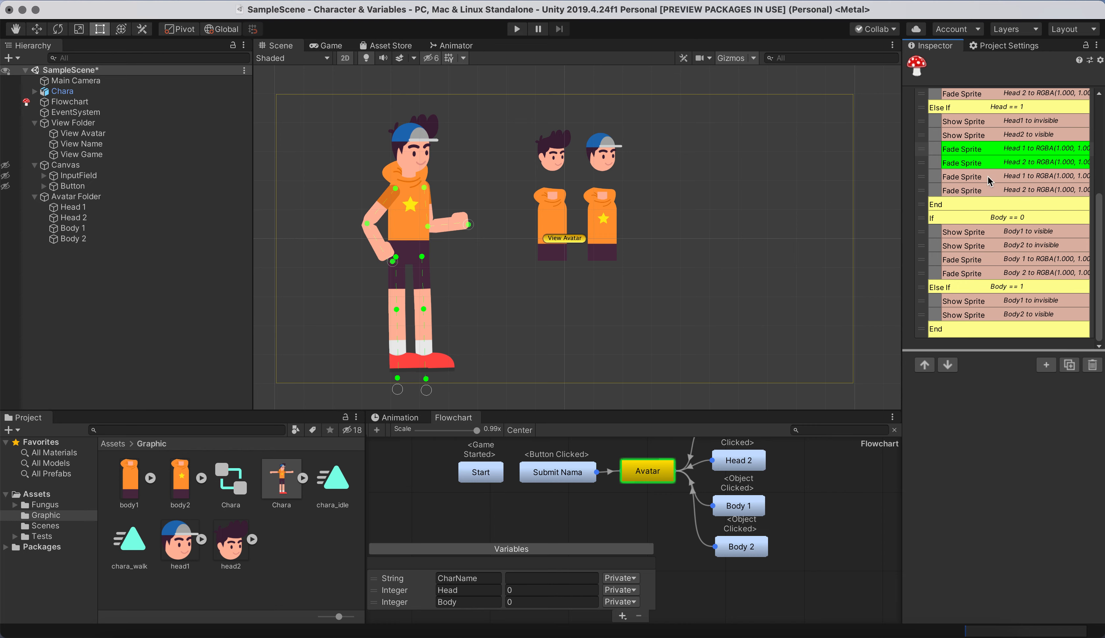
{"action": "left_click", "coordinate": [986, 176]}
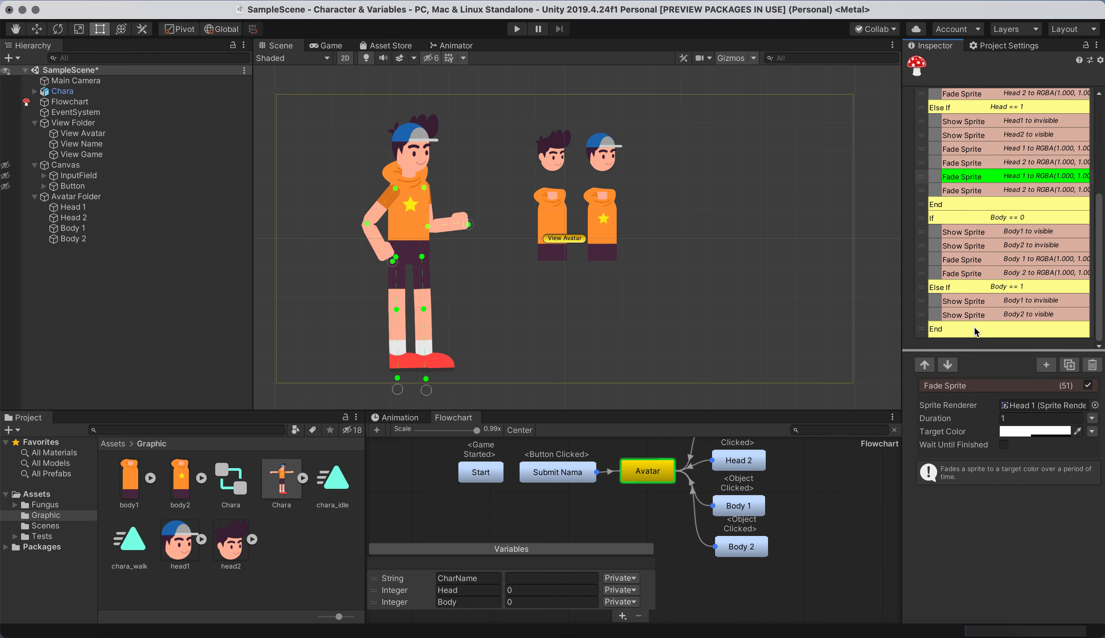
{"action": "left_click_drag", "start_coordinate": [963, 178], "coordinate": [972, 315]}
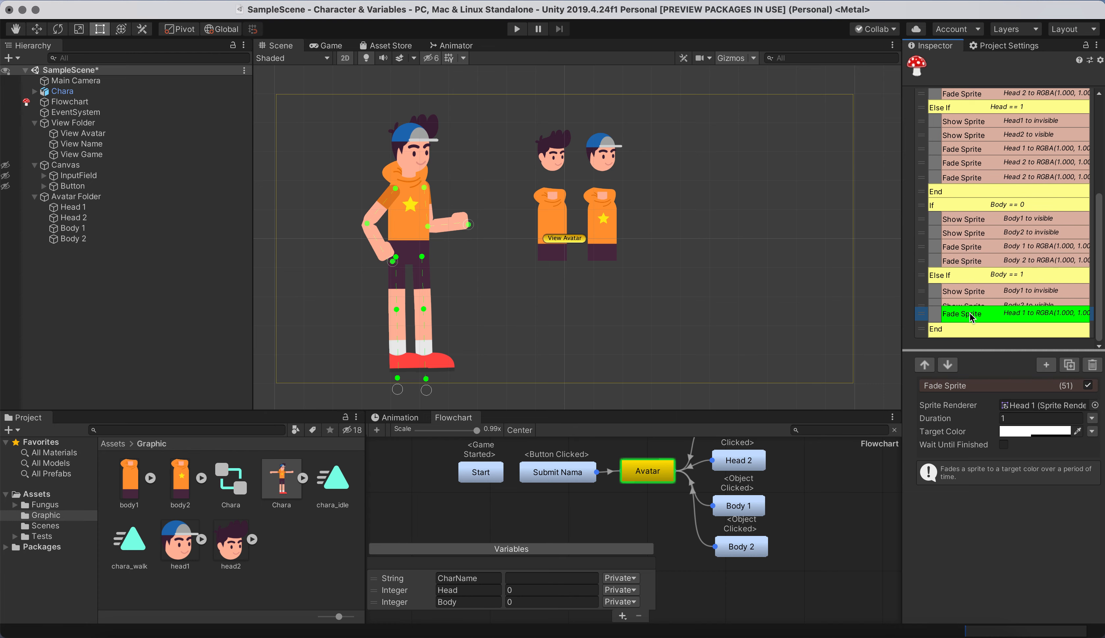
{"action": "left_click", "coordinate": [970, 176]}
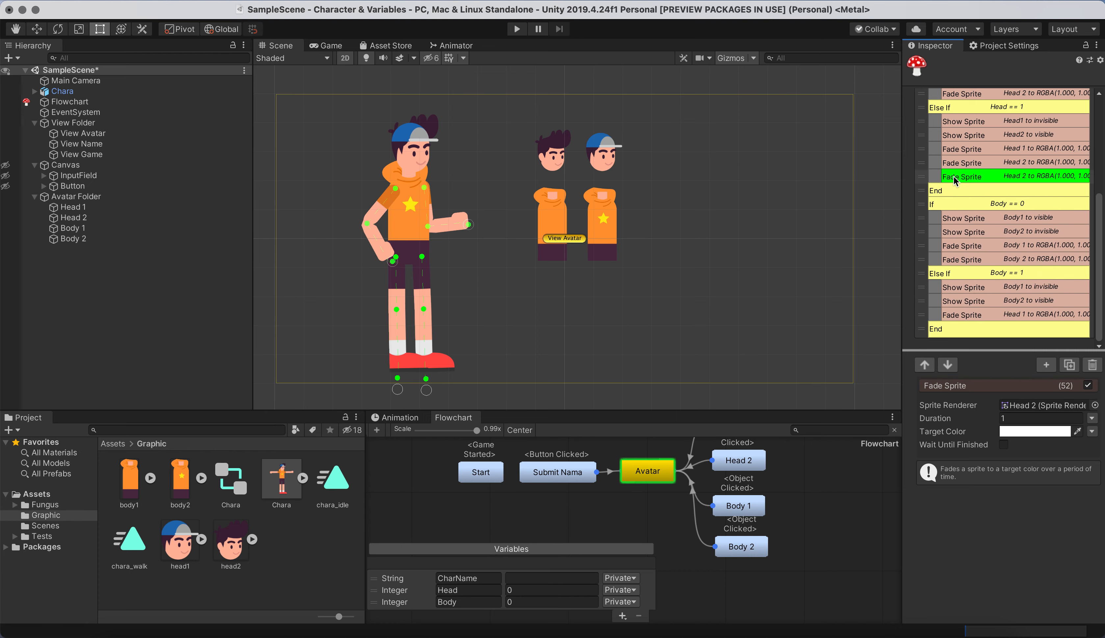
{"action": "left_click_drag", "start_coordinate": [961, 284], "coordinate": [967, 316]}
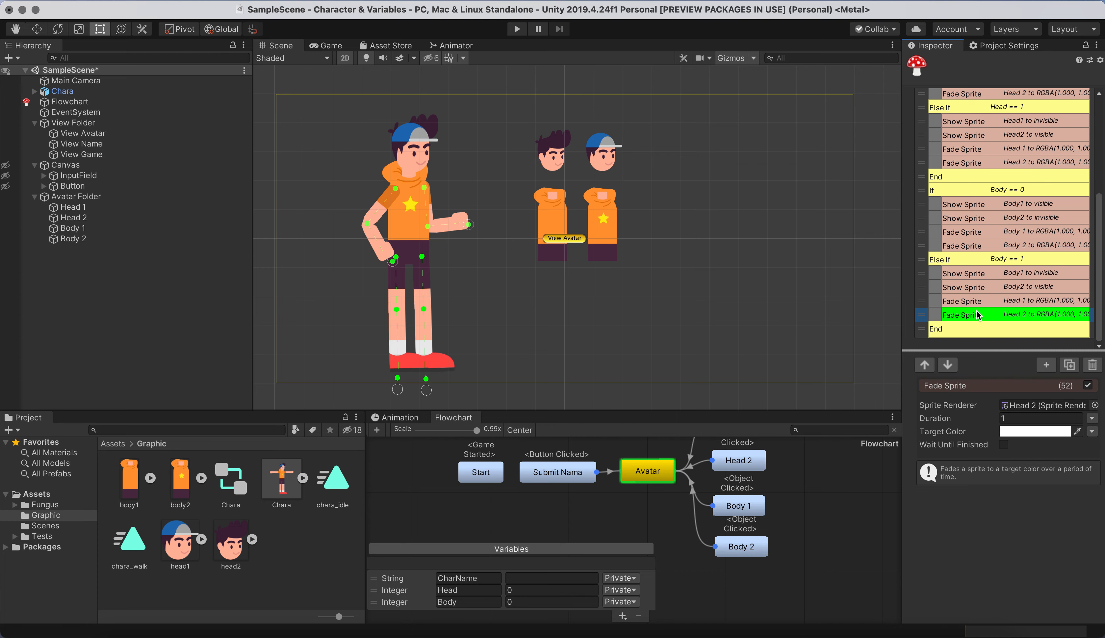
In the Body == 1 branch, retarget the Head 1 fade to Body 1 and the Head 2 fade to Body 2 from the Avatar Folder
{"action": "left_click", "coordinate": [986, 302]}
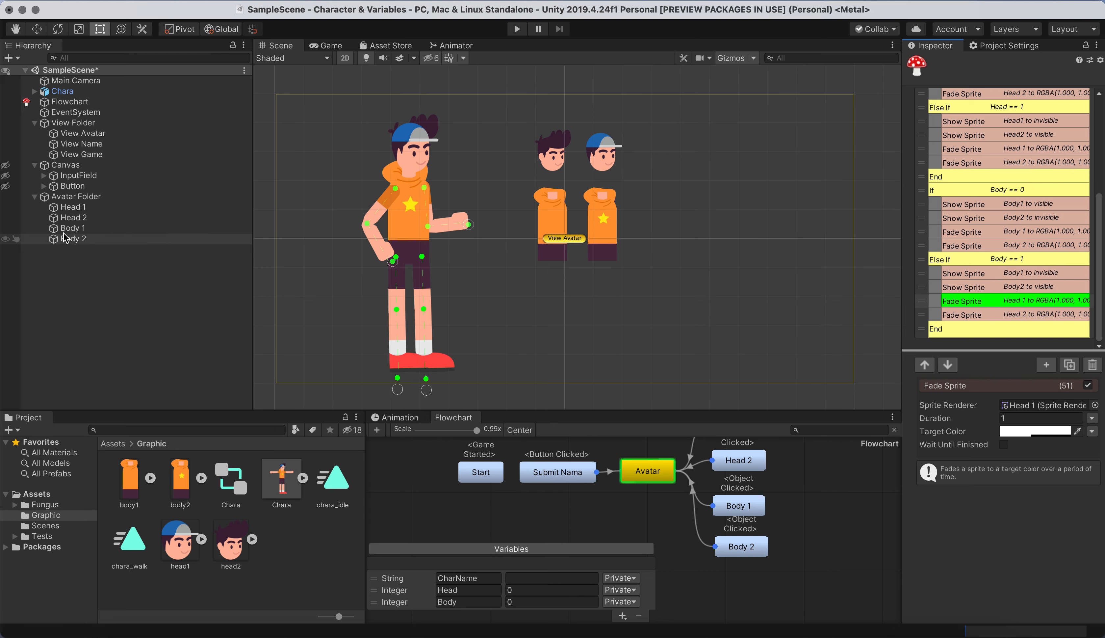
{"action": "left_click_drag", "start_coordinate": [68, 232], "coordinate": [1016, 411]}
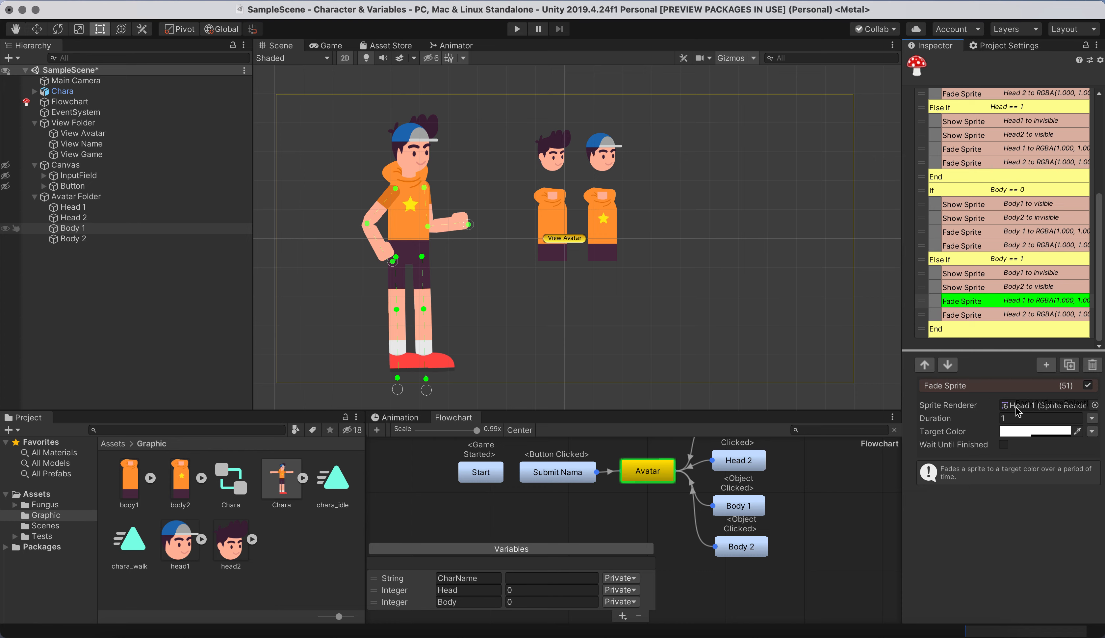
{"action": "left_click", "coordinate": [1010, 317]}
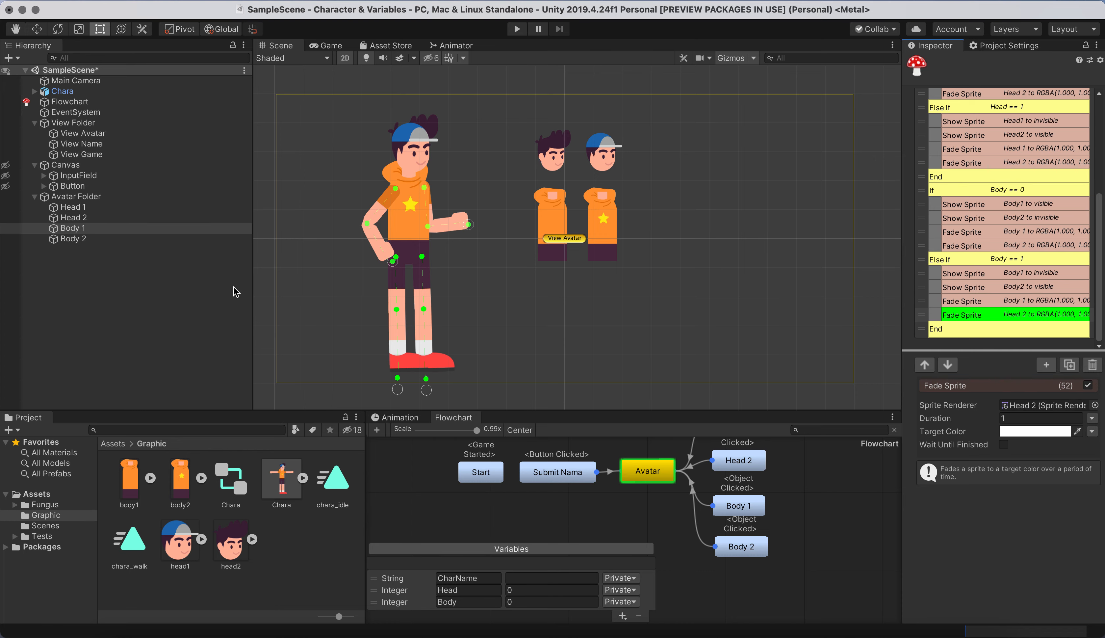
{"action": "left_click_drag", "start_coordinate": [70, 243], "coordinate": [1023, 407]}
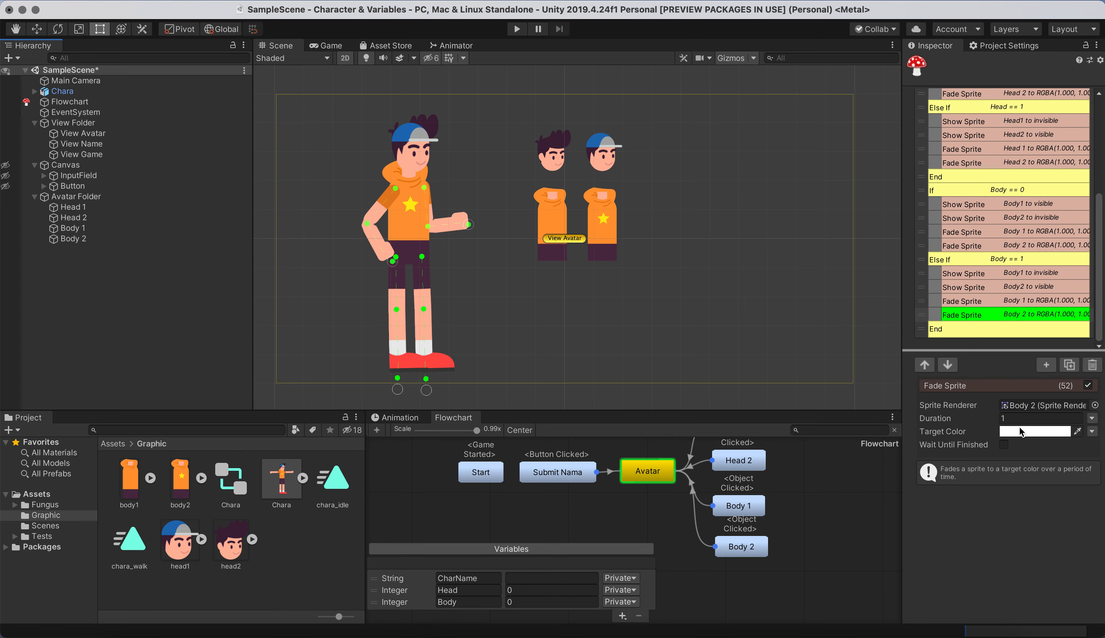
Set the duration of the Body 2 and Body 1 fades in the Body == 1 branch to 0.2
{"action": "left_click", "coordinate": [1011, 419]}
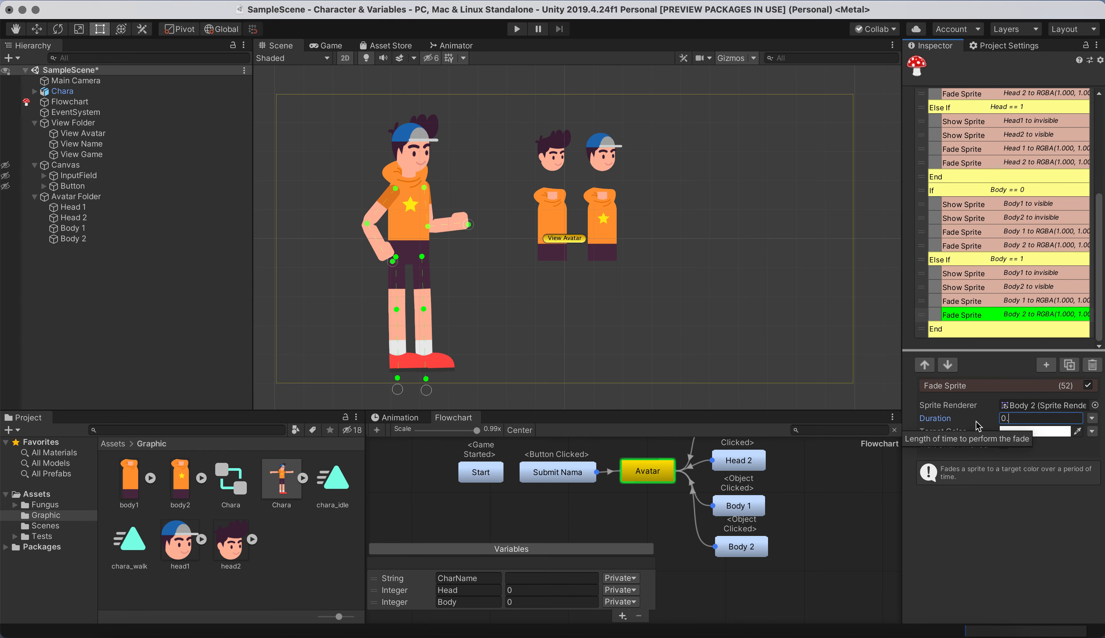
{"action": "key", "text": "Return"}
{"action": "key", "text": "BackSpace"}
{"action": "key", "text": "Return"}
{"action": "key", "text": "Return"}
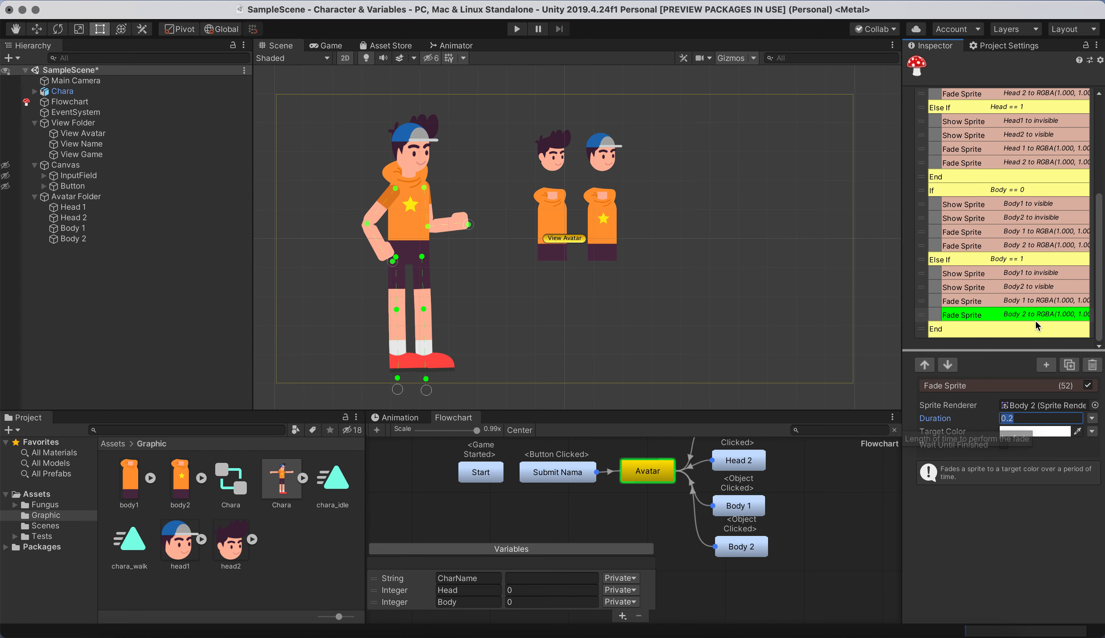
{"action": "left_click", "coordinate": [1034, 300]}
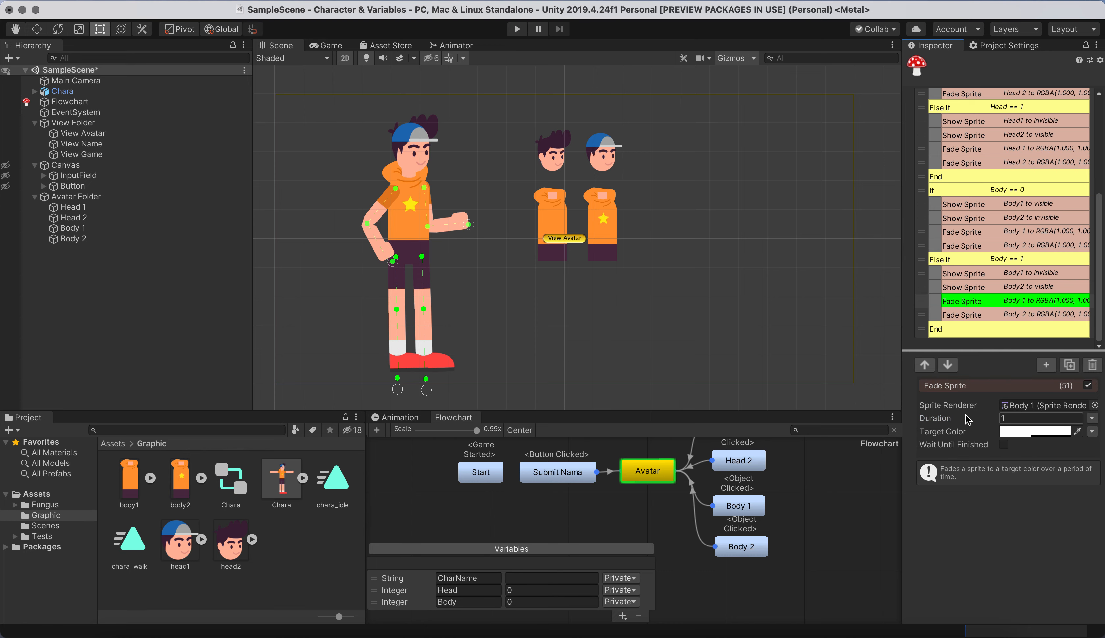
{"action": "type", "text": "0.2"}
{"action": "key", "text": "Return"}
Set the duration of the Body 2 and Body 1 fades in the Body == 0 branch to 0.2
{"action": "left_click", "coordinate": [1021, 246]}
{"action": "left_click", "coordinate": [941, 422]}
{"action": "left_click", "coordinate": [1018, 232]}
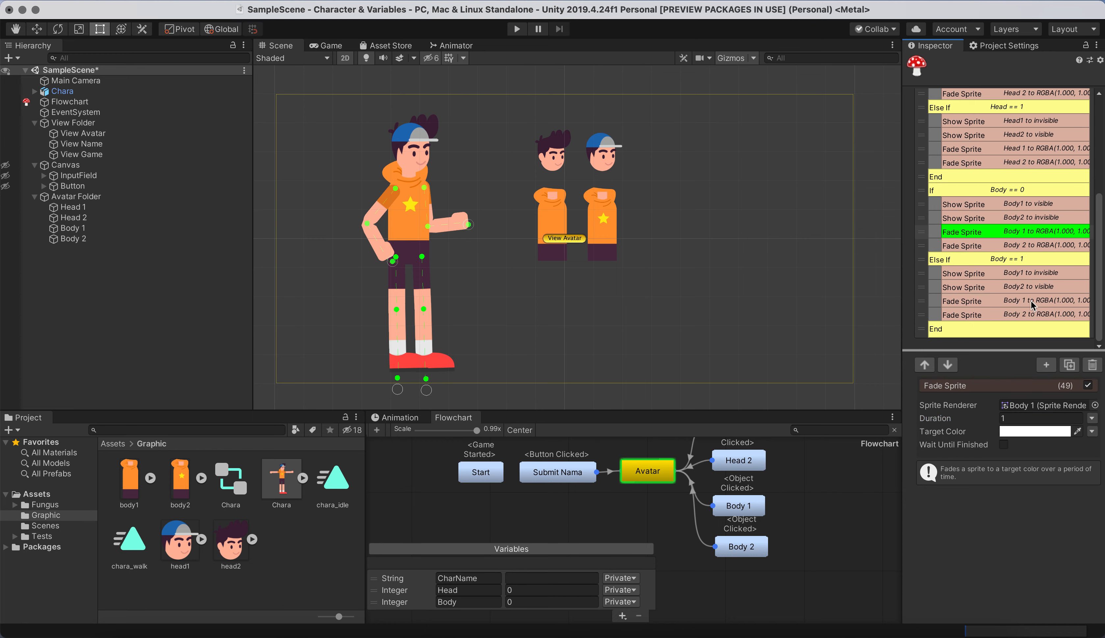
{"action": "left_click", "coordinate": [1021, 418]}
{"action": "type", "text": "0.2"}
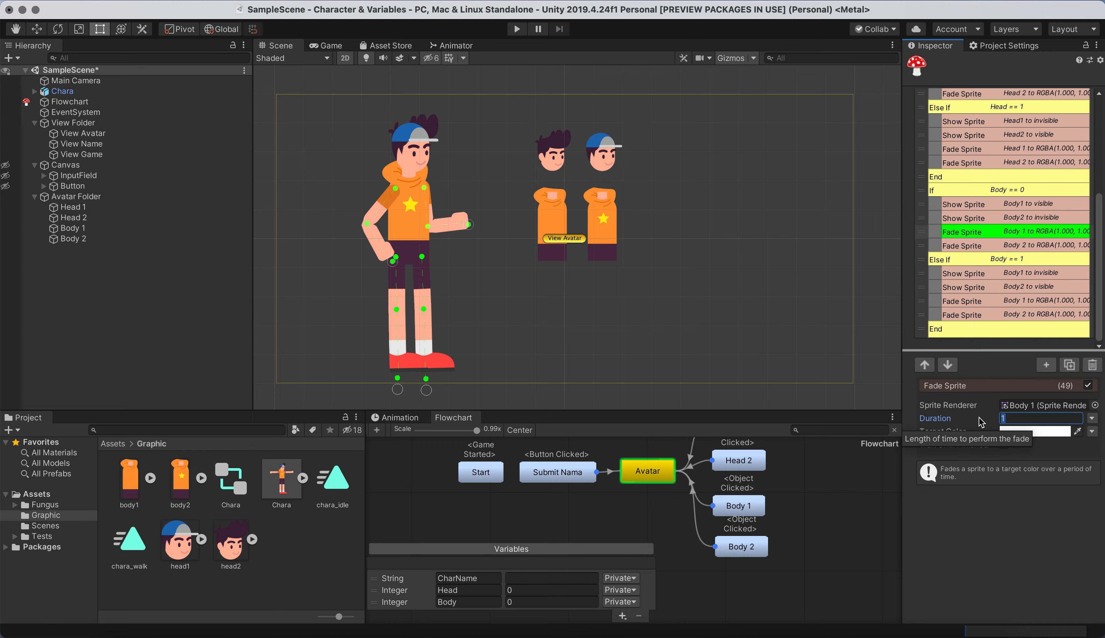
Set the duration of the Head 2 and Head 1 fades in the Head == 1 branch to 0.2
{"action": "left_click", "coordinate": [1020, 162]}
{"action": "left_click", "coordinate": [1015, 418]}
{"action": "type", "text": "0.2"}
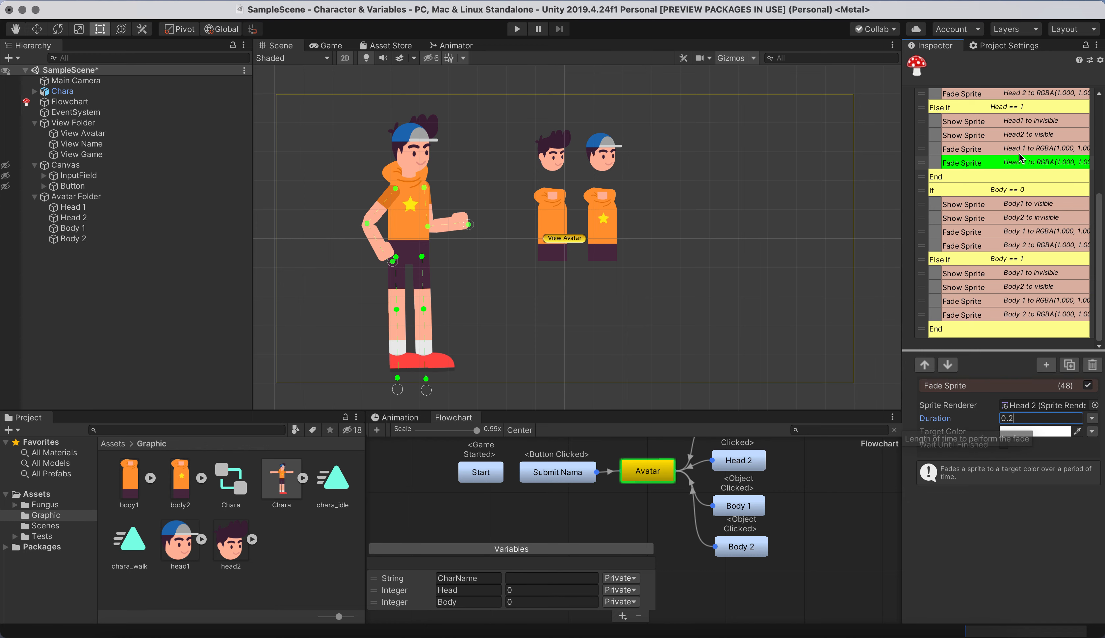
{"action": "left_click", "coordinate": [1022, 148]}
{"action": "left_click", "coordinate": [1025, 418]}
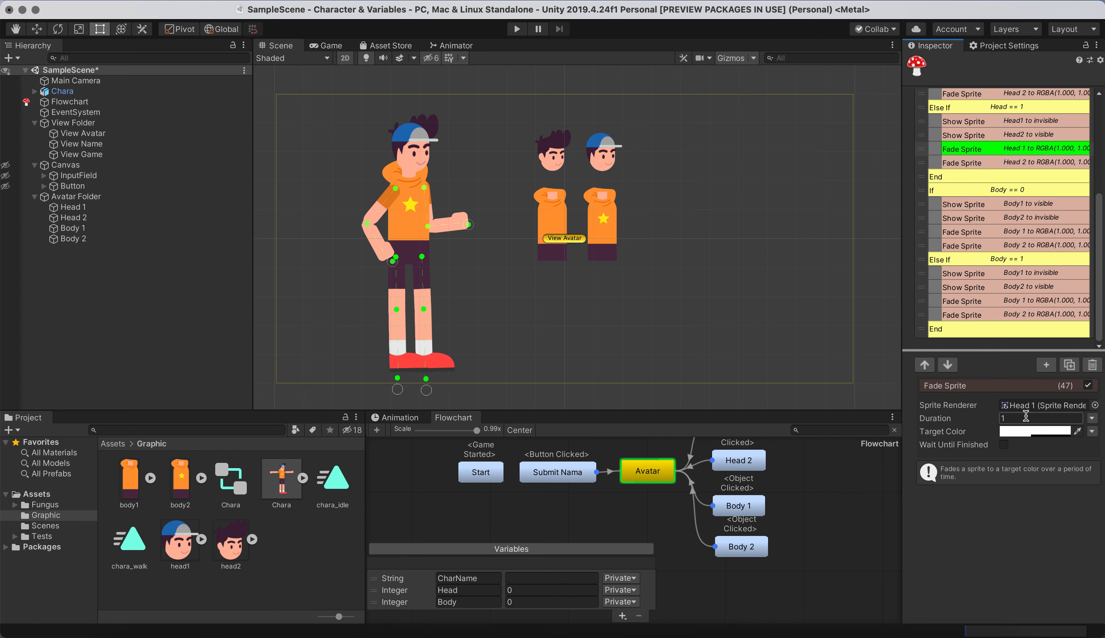
{"action": "type", "text": "0.2"}
Set the duration of the Head 2 and Head 1 fades in the Head == 0 branch to 0.2
{"action": "scroll", "coordinate": [1017, 229], "scroll_direction": "up", "scroll_amount": 3}
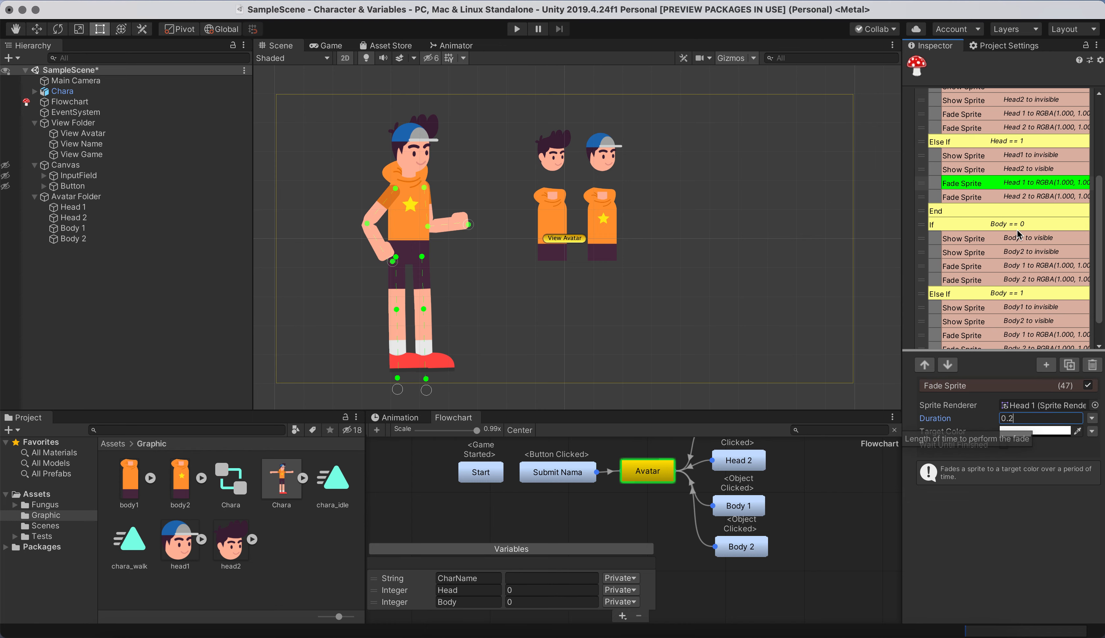
{"action": "left_click", "coordinate": [1012, 176]}
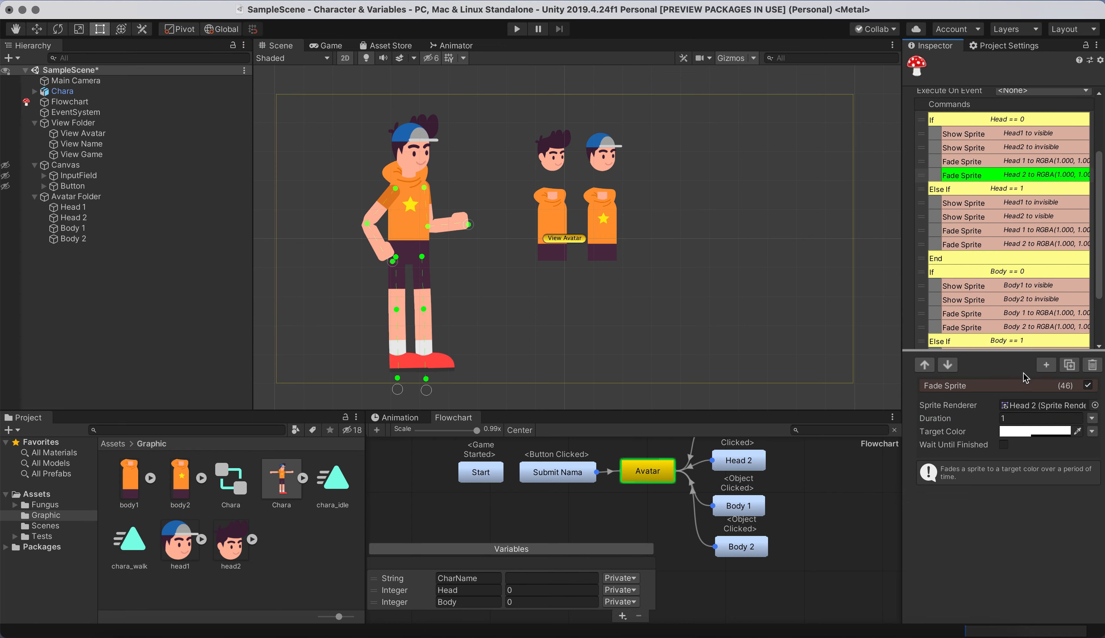
{"action": "left_click", "coordinate": [1009, 418]}
{"action": "type", "text": "0.2"}
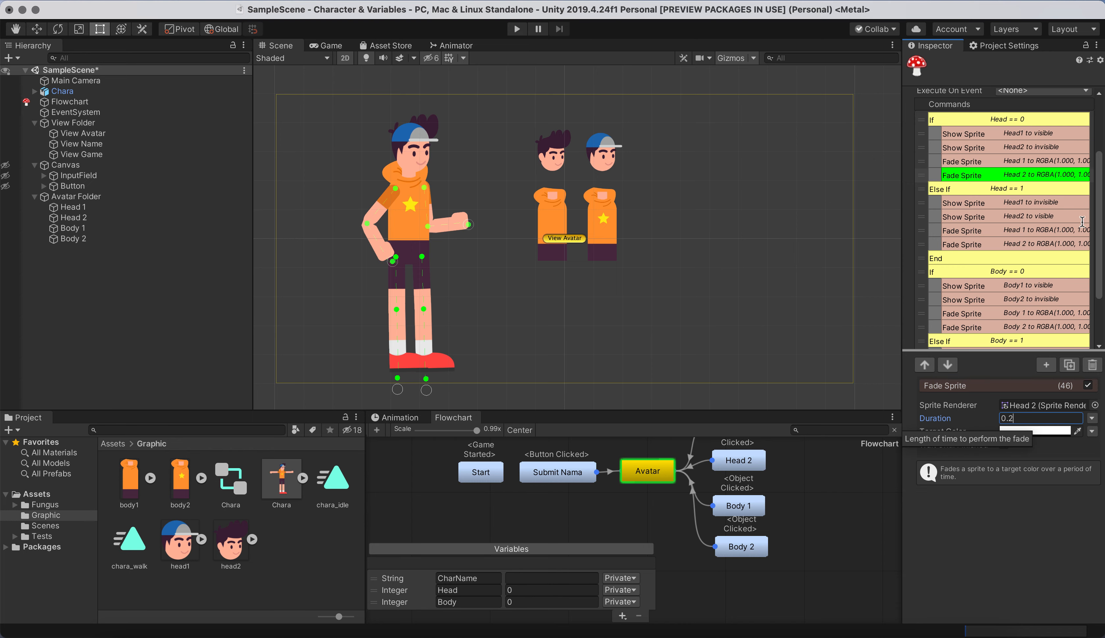
{"action": "left_click", "coordinate": [1037, 162]}
{"action": "left_click", "coordinate": [1012, 417]}
{"action": "type", "text": "0.2"}
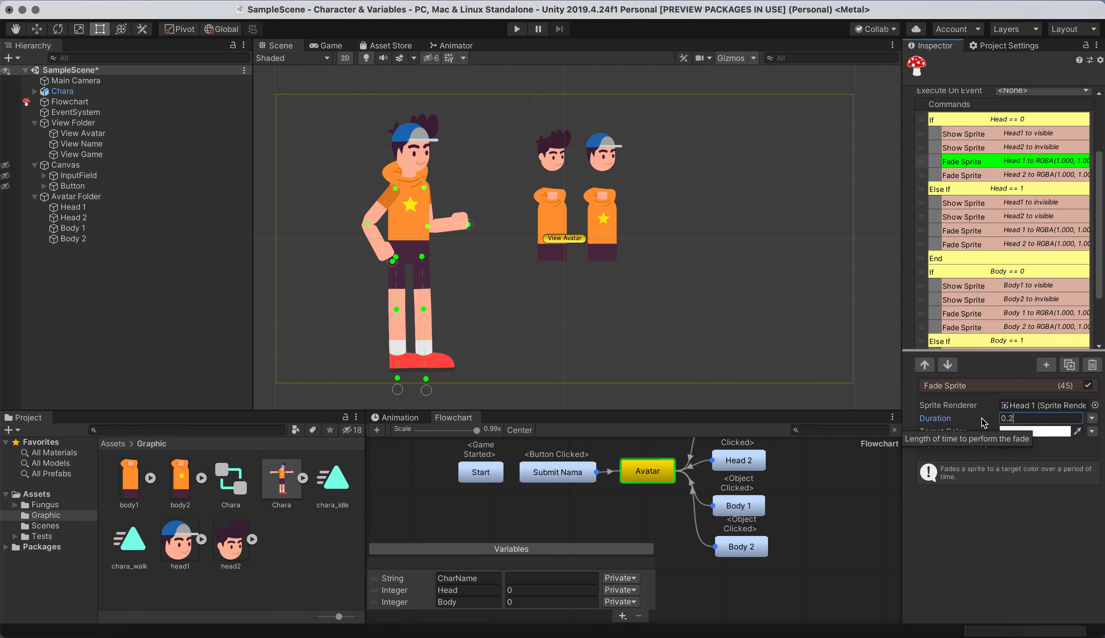
{"action": "left_click", "coordinate": [1022, 580]}
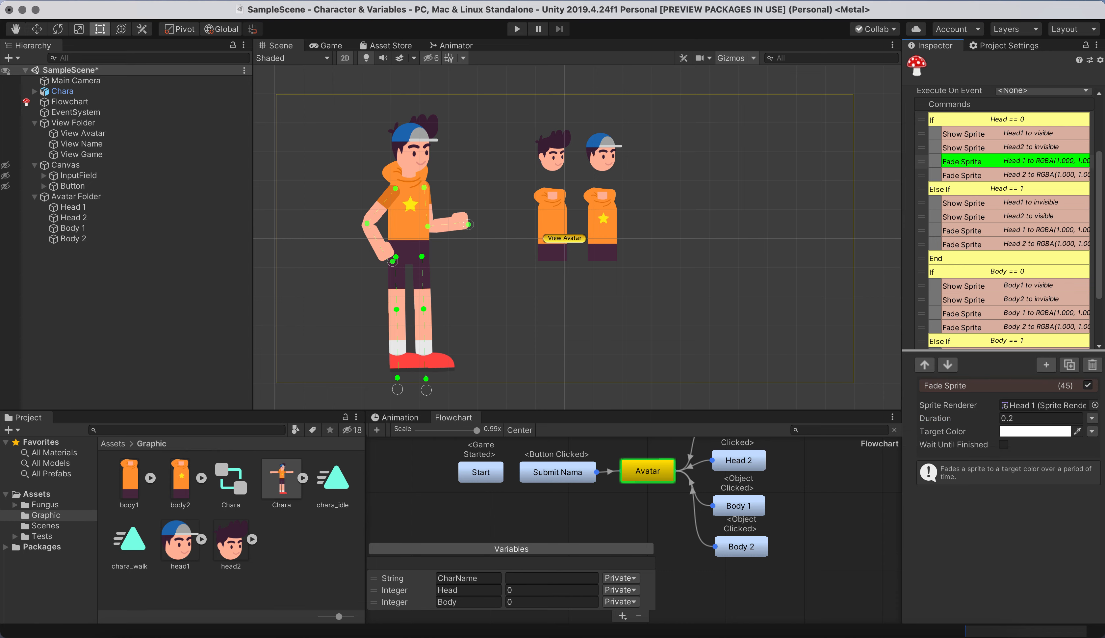
Run the game, submit a character name, and advance through the greeting dialogs to the avatar selection
{"action": "left_click", "coordinate": [515, 30]}
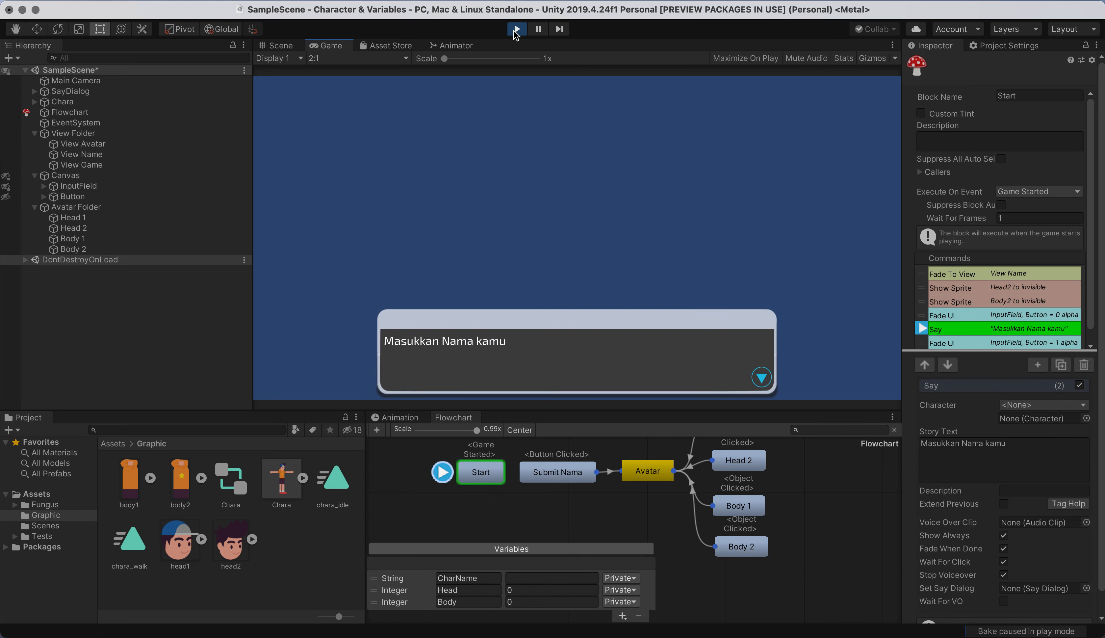
{"action": "left_click", "coordinate": [563, 193]}
{"action": "left_click", "coordinate": [538, 229]}
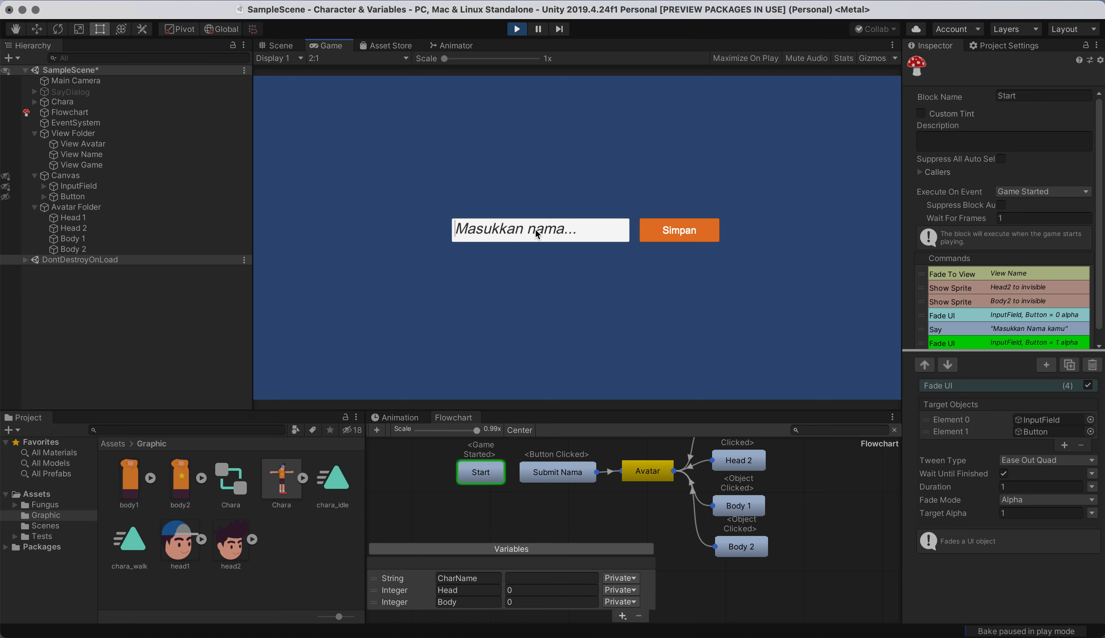
{"action": "type", "text": "Timmy"}
{"action": "left_click", "coordinate": [681, 230]}
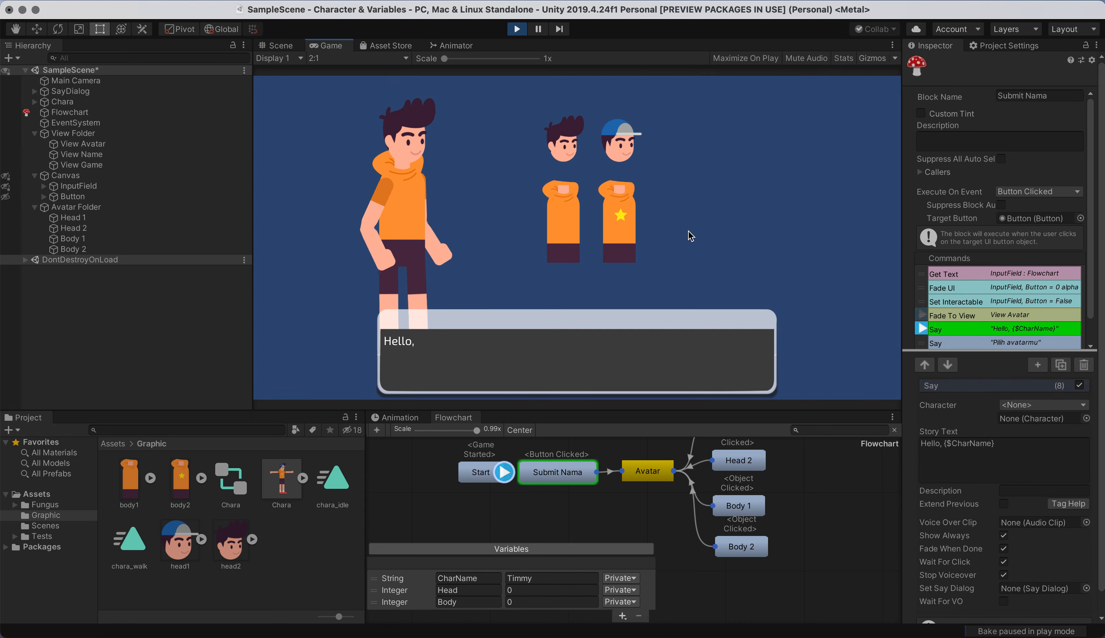
{"action": "left_click", "coordinate": [689, 231]}
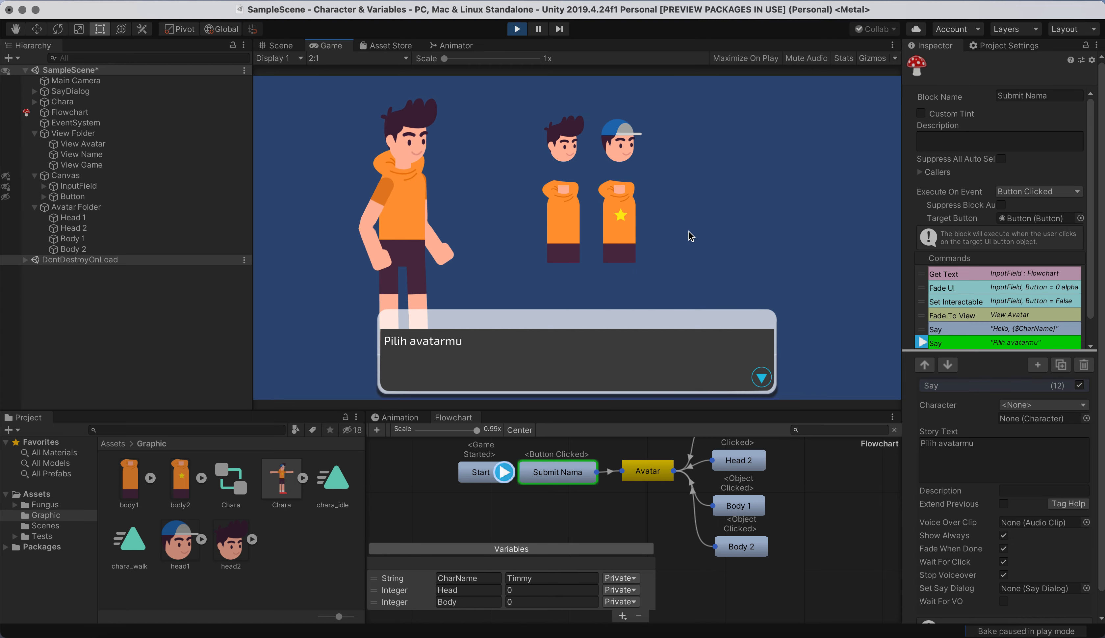
{"action": "left_click", "coordinate": [688, 231]}
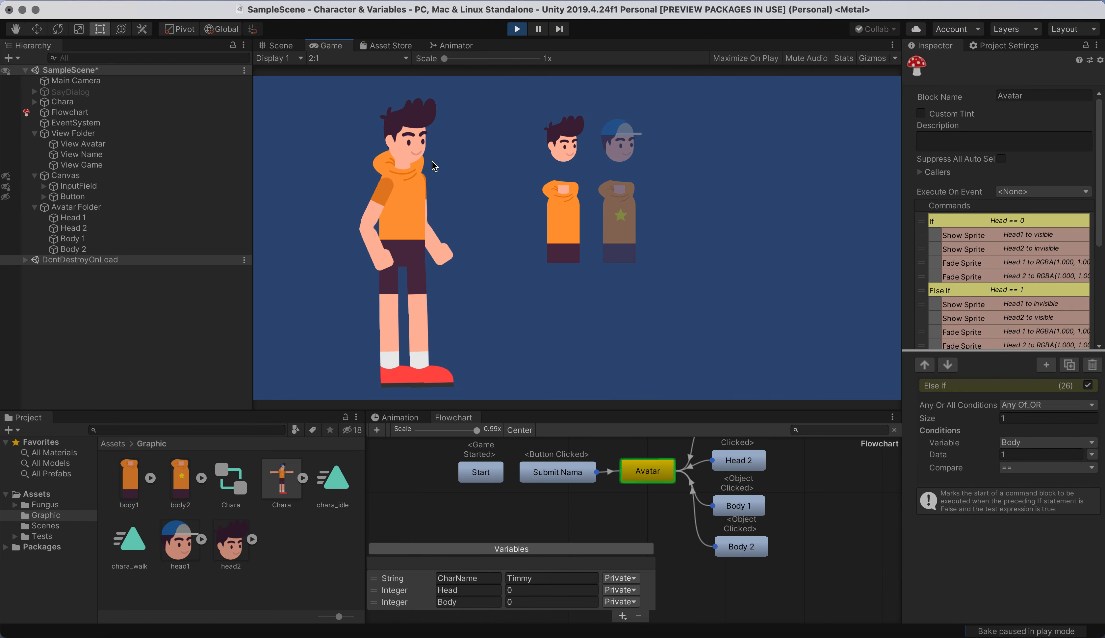
Test switching between the head and body options in the running game, finish on the cap head and star body, and stop playback
{"action": "left_click", "coordinate": [620, 144]}
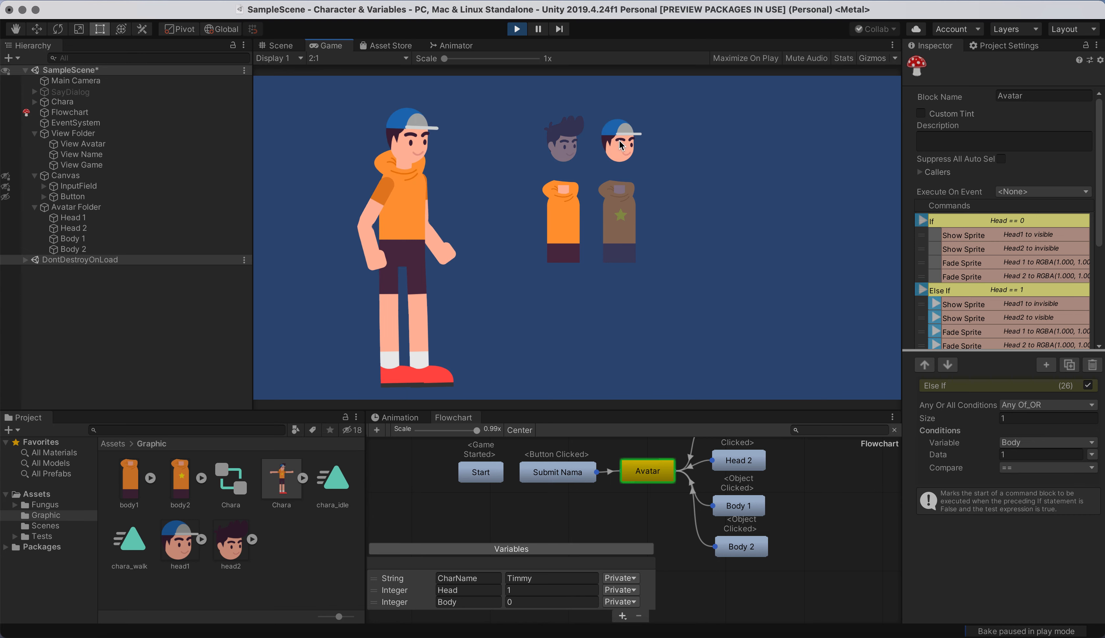
{"action": "left_click", "coordinate": [580, 147]}
{"action": "left_click", "coordinate": [572, 222]}
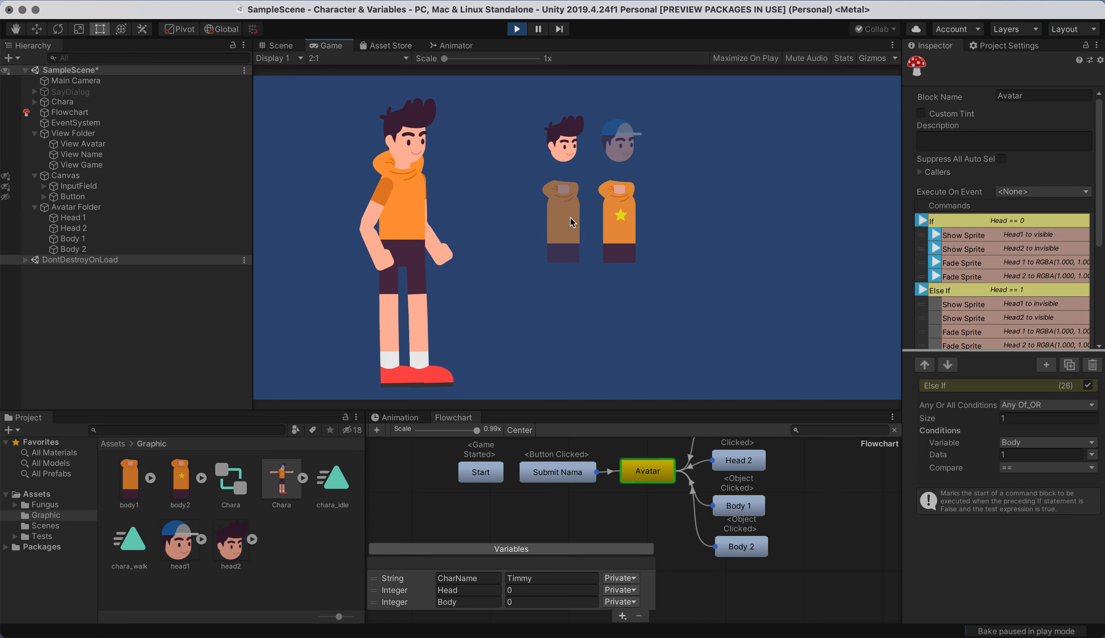
{"action": "left_click", "coordinate": [623, 147]}
{"action": "left_click", "coordinate": [623, 230]}
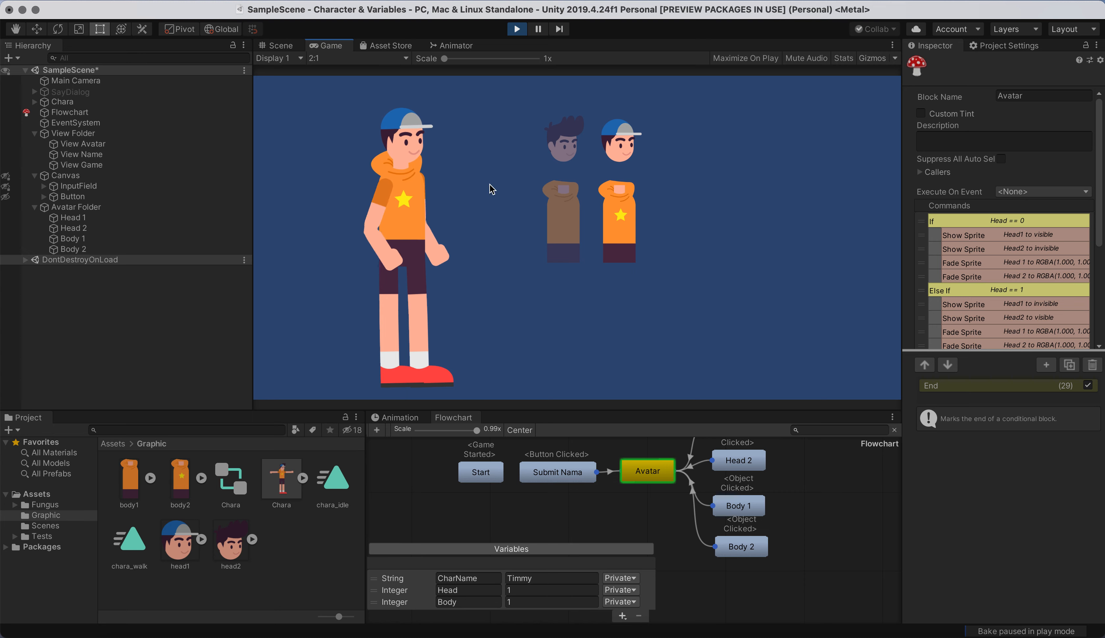
{"action": "left_click", "coordinate": [517, 30]}
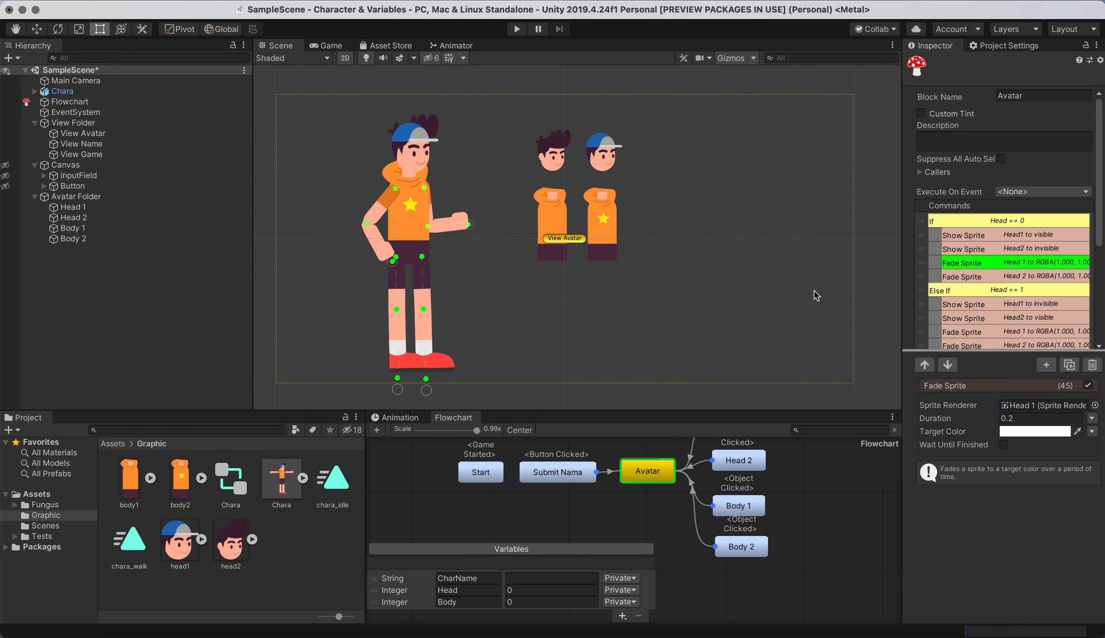
Create a Fungus Clickable Sprite and place it to the right of the avatar options, at about X 7.4, Y -0.12
{"action": "left_click", "coordinate": [818, 245]}
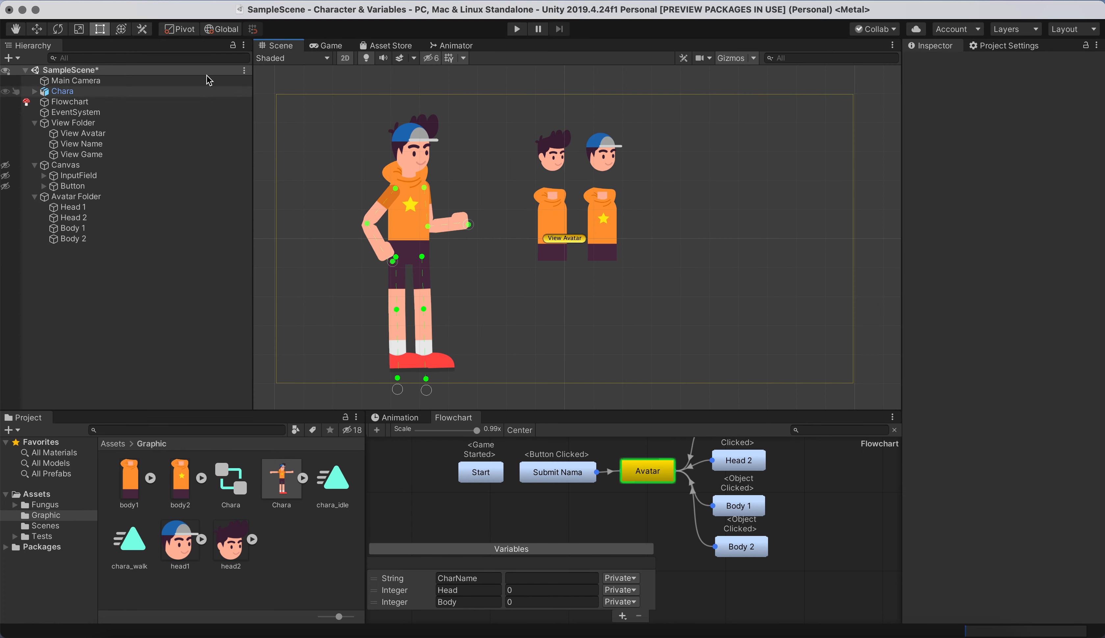
{"action": "left_click", "coordinate": [266, 0]}
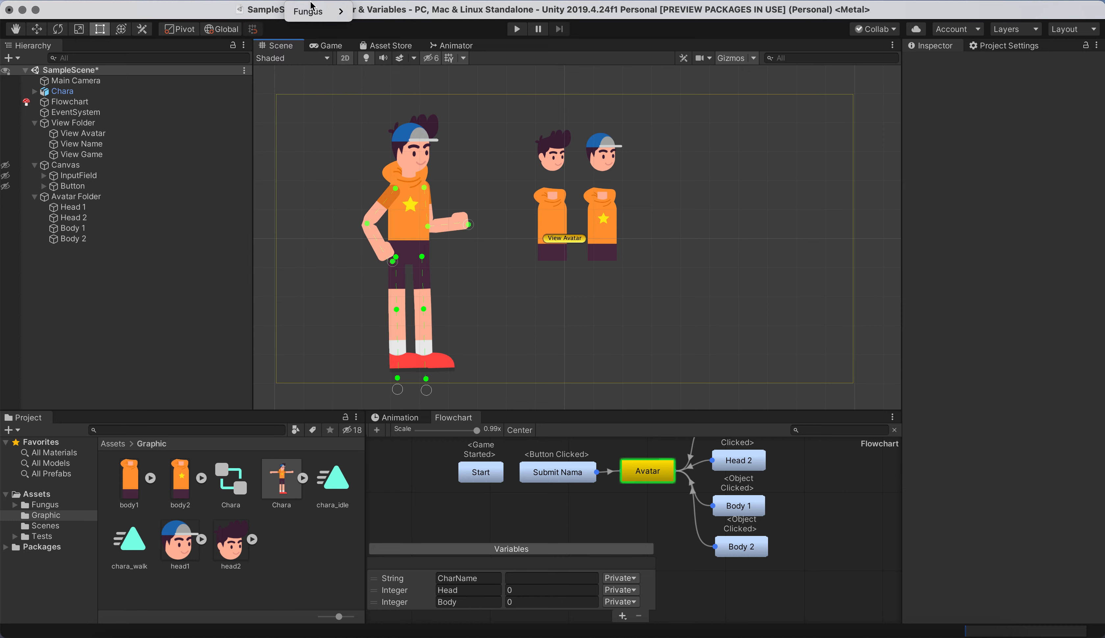
{"action": "mouse_move", "coordinate": [311, 11]}
{"action": "mouse_move", "coordinate": [417, 47]}
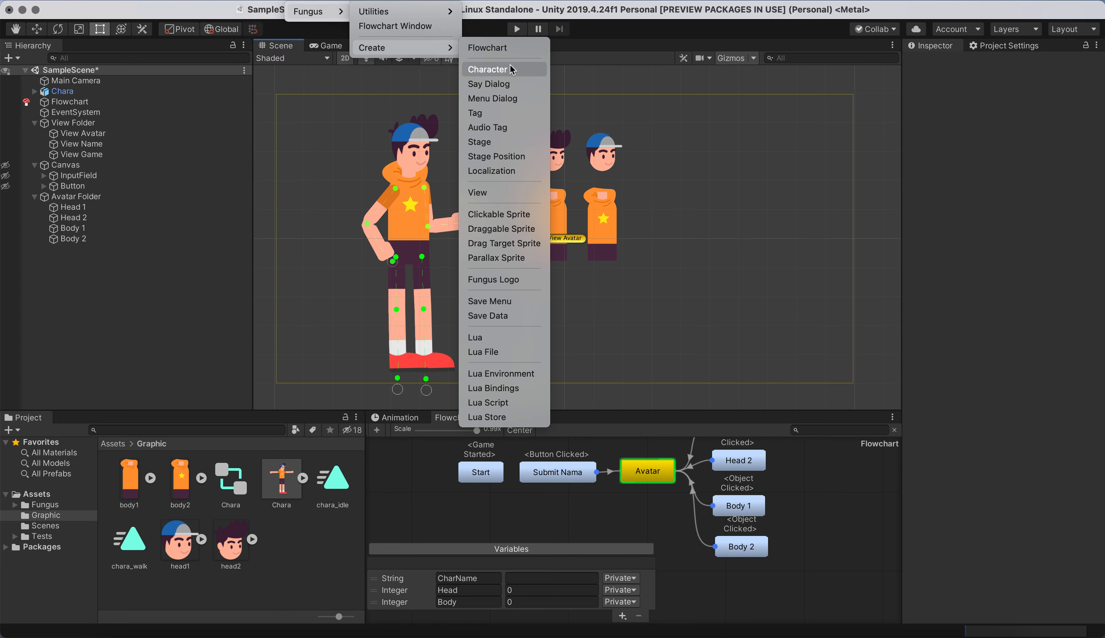
{"action": "left_click", "coordinate": [504, 216]}
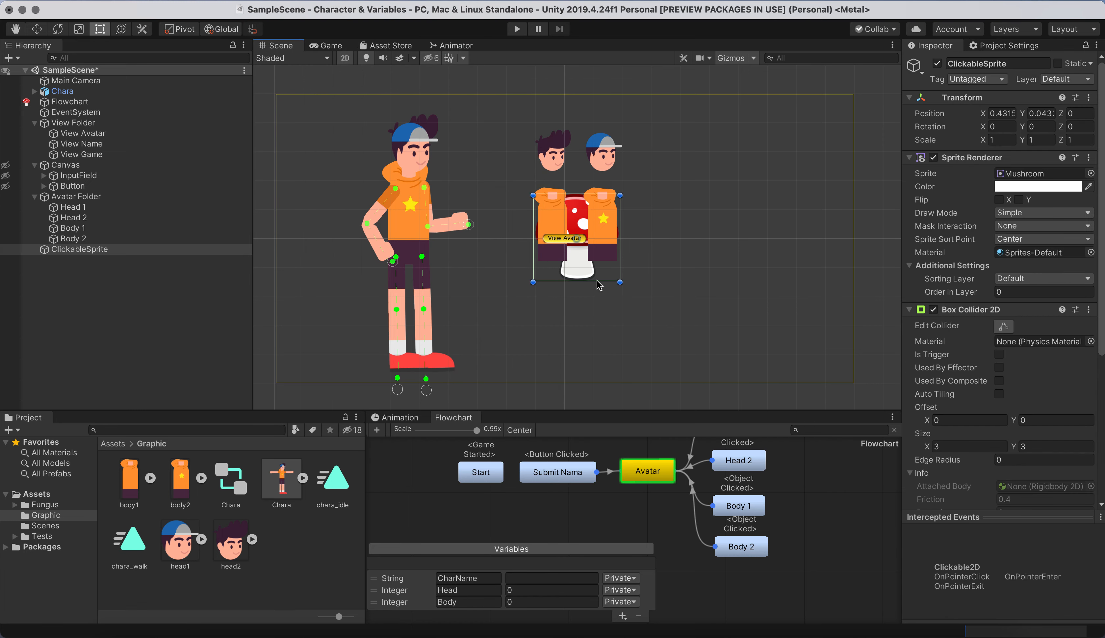
{"action": "left_click_drag", "start_coordinate": [595, 270], "coordinate": [784, 273]}
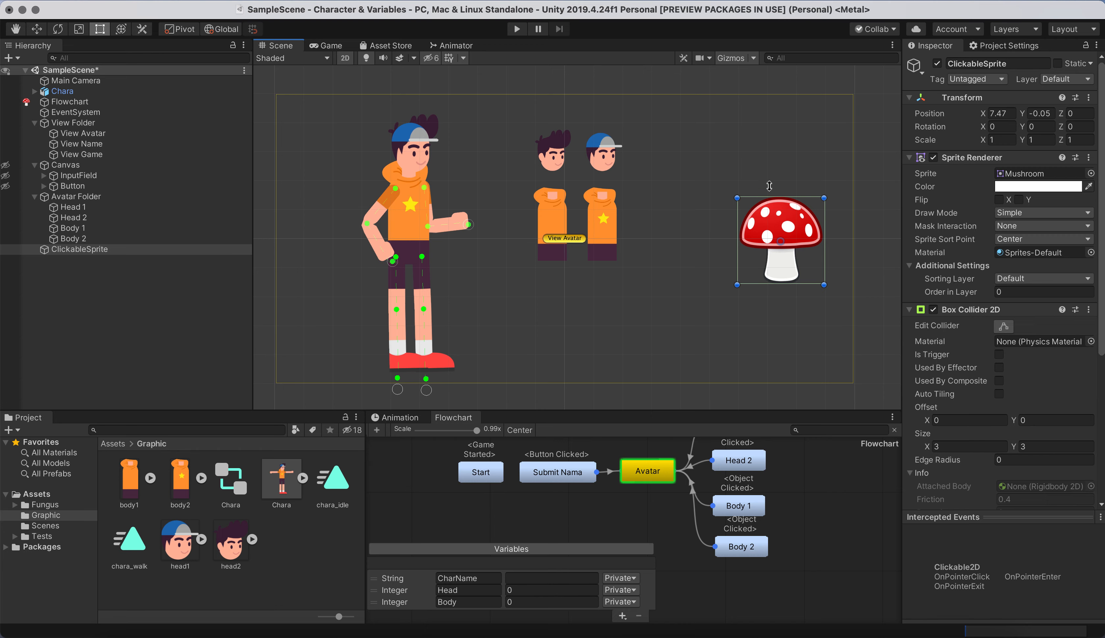
{"action": "left_click_drag", "start_coordinate": [787, 273], "coordinate": [785, 275]}
Rename the new mushroom clickable sprite as Start game
{"action": "left_click", "coordinate": [948, 63]}
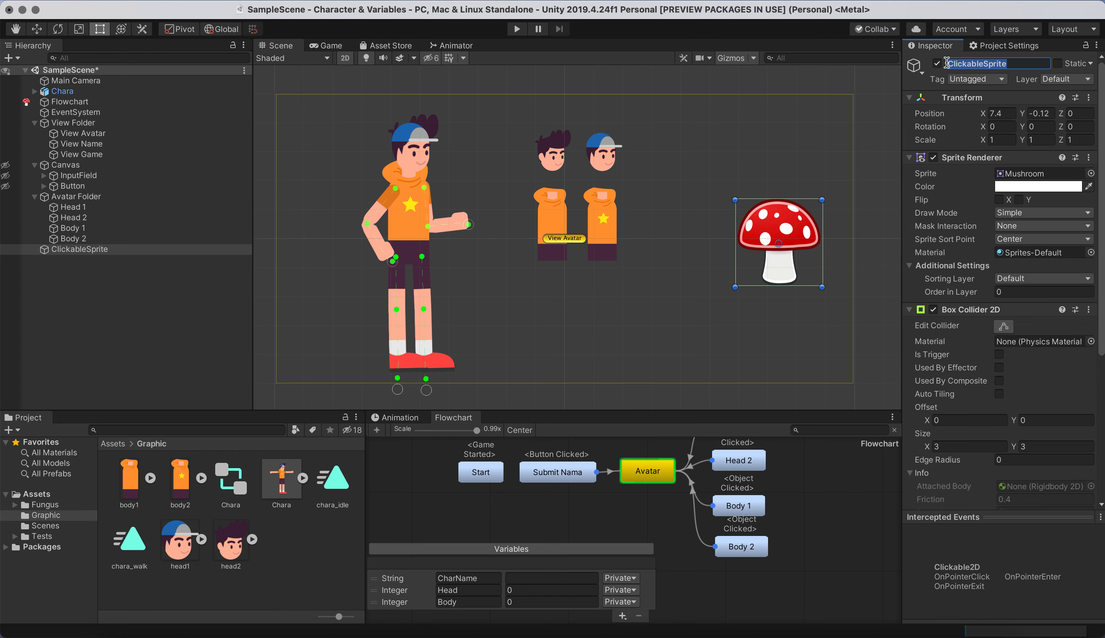
{"action": "type", "text": "Start game"}
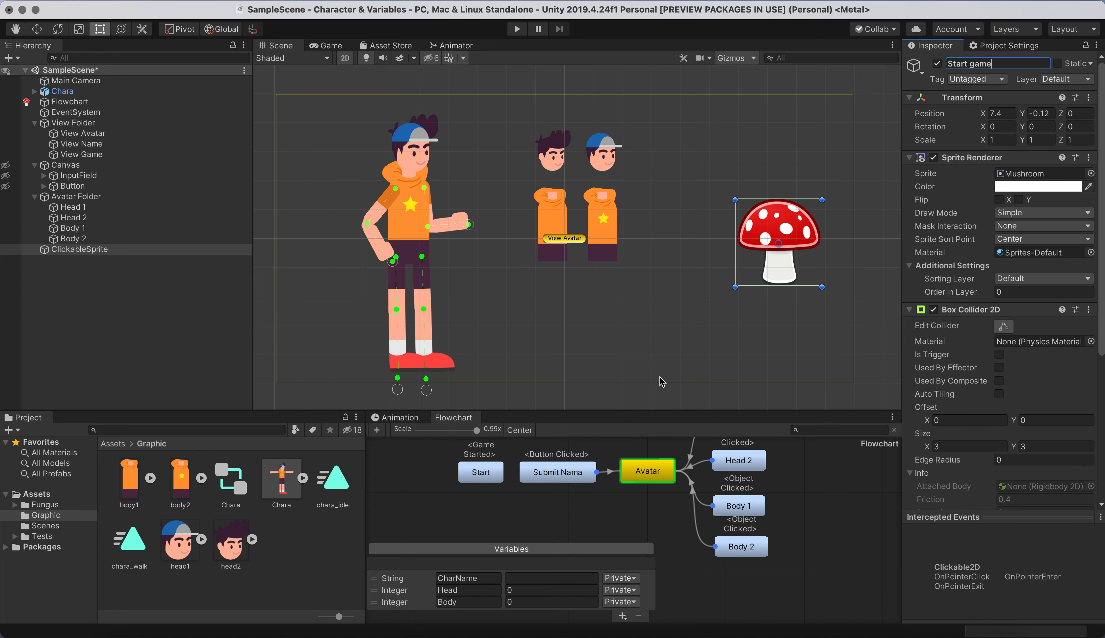
{"action": "left_click", "coordinate": [820, 338]}
Add a new block to the Flowchart and place it to the right of the Head 2 block
{"action": "scroll", "coordinate": [792, 494], "scroll_direction": "up", "scroll_amount": 1}
{"action": "scroll", "coordinate": [792, 495], "scroll_direction": "down", "scroll_amount": 3}
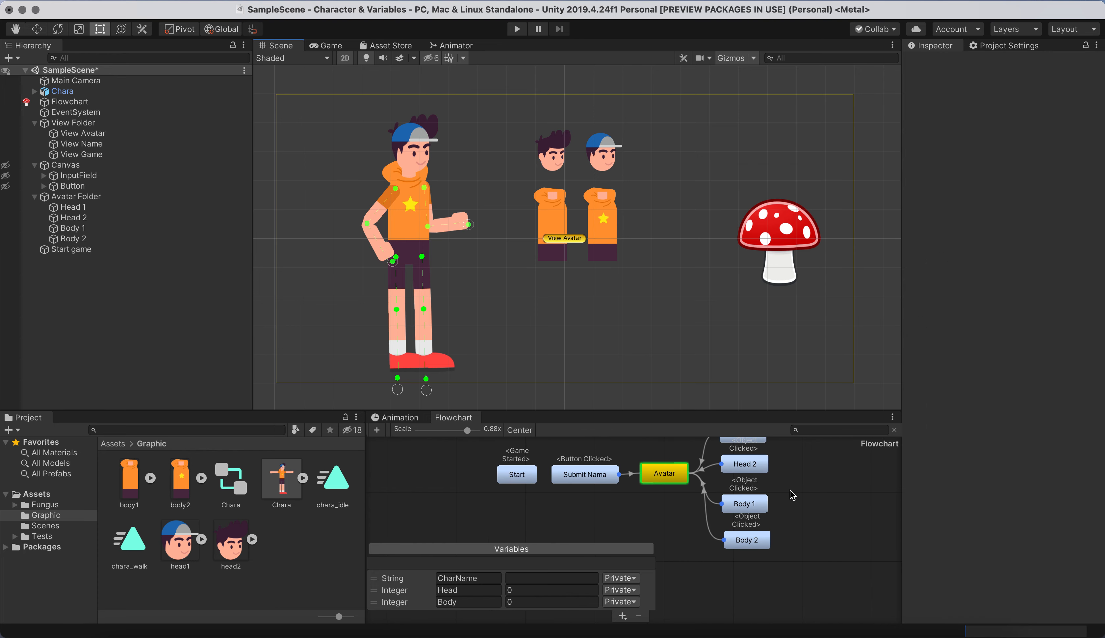
{"action": "left_click", "coordinate": [377, 430]}
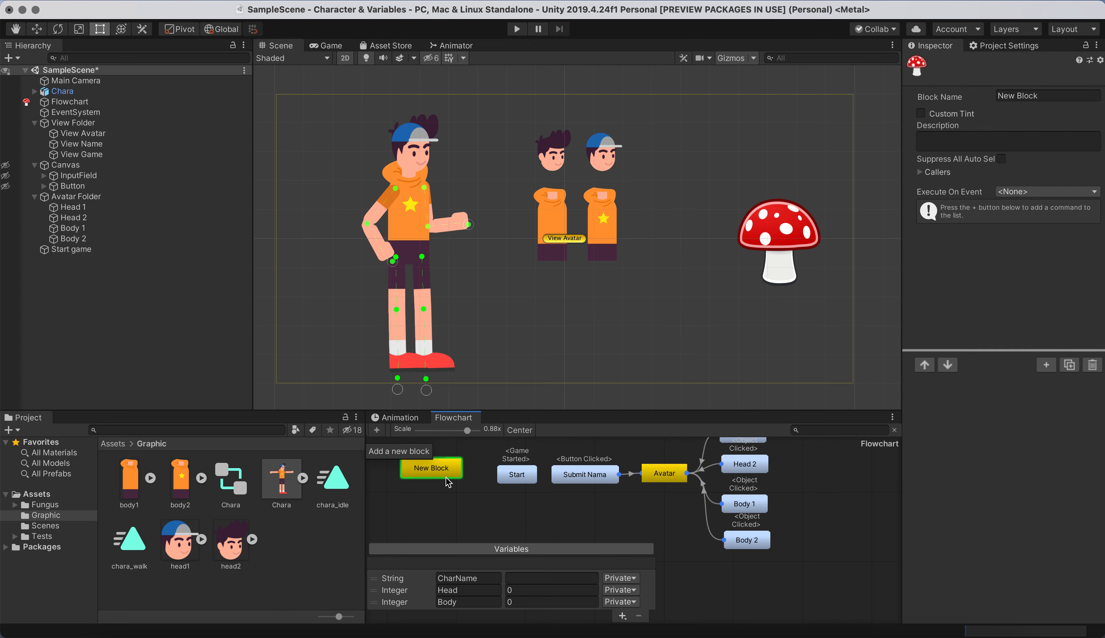
{"action": "left_click_drag", "start_coordinate": [454, 474], "coordinate": [844, 474]}
Make the new block execute on the Object Clicked event, with Start game as its clickable object
{"action": "left_click", "coordinate": [1073, 192]}
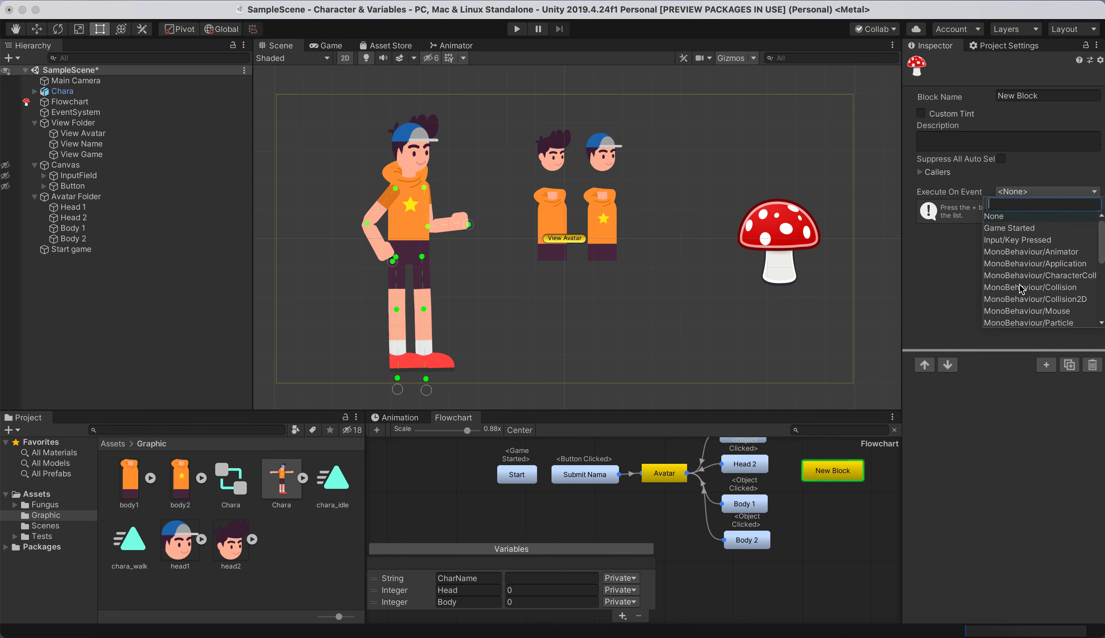
{"action": "scroll", "coordinate": [1021, 290], "scroll_direction": "down", "scroll_amount": 10}
{"action": "left_click", "coordinate": [1035, 286]}
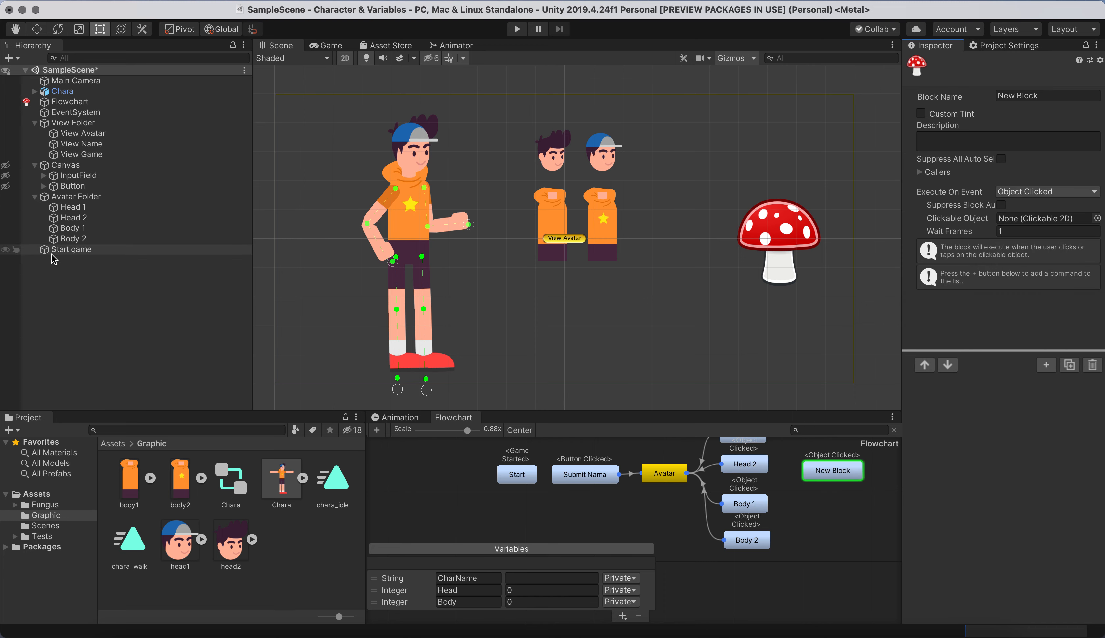
{"action": "left_click_drag", "start_coordinate": [71, 249], "coordinate": [1042, 269]}
{"action": "left_click_drag", "start_coordinate": [1056, 215], "coordinate": [1059, 217]}
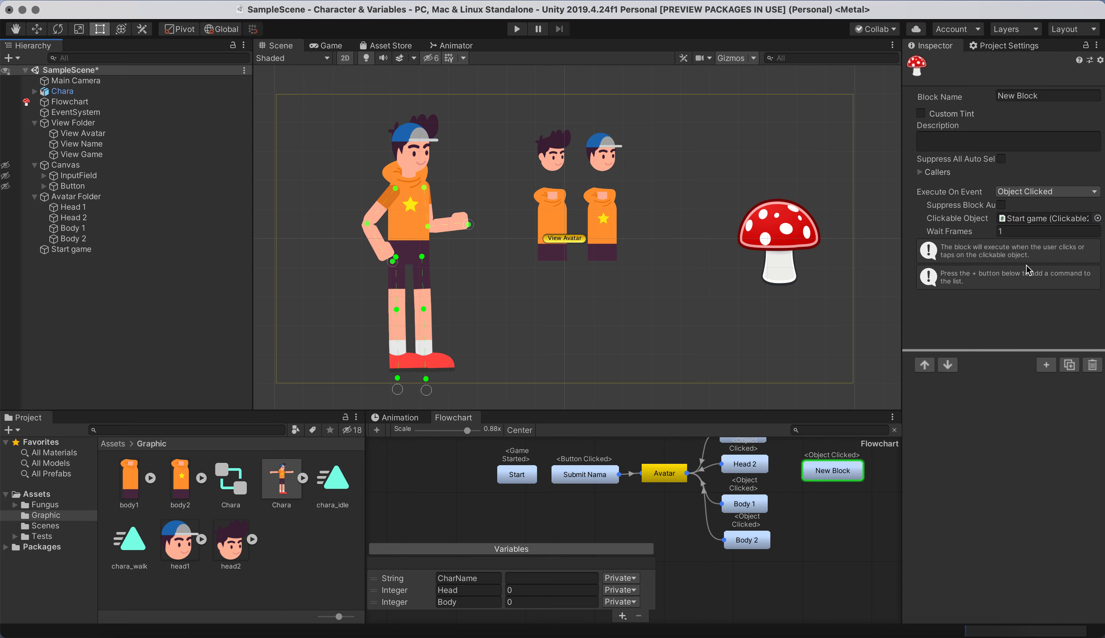
Add a Fade To View command to the new block and set its target view to View Game
{"action": "left_click", "coordinate": [1046, 364]}
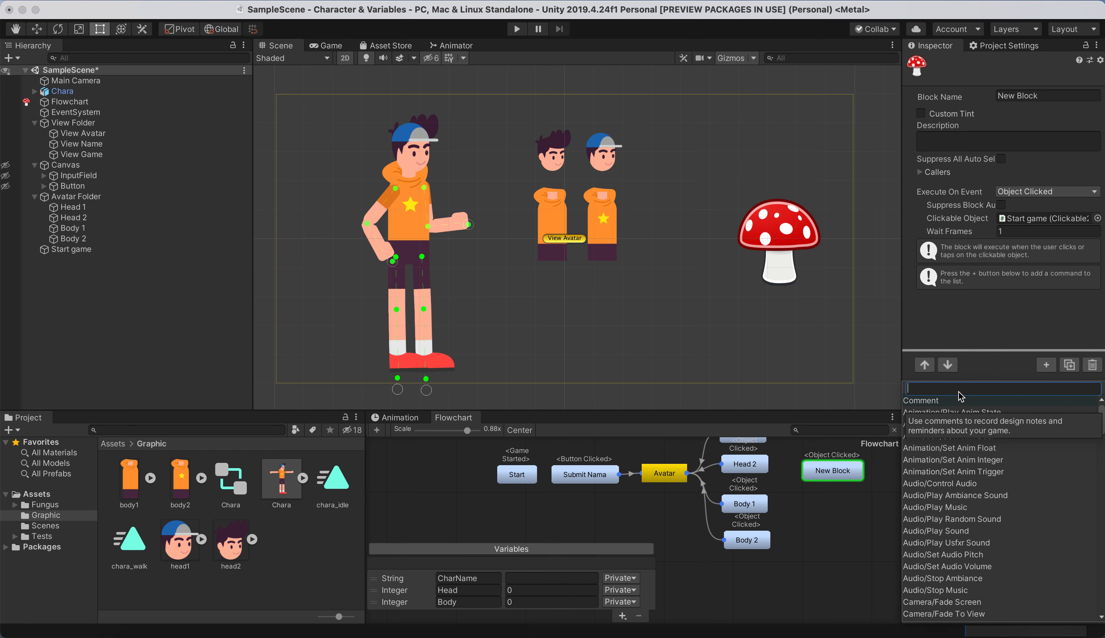
{"action": "type", "text": "f"}
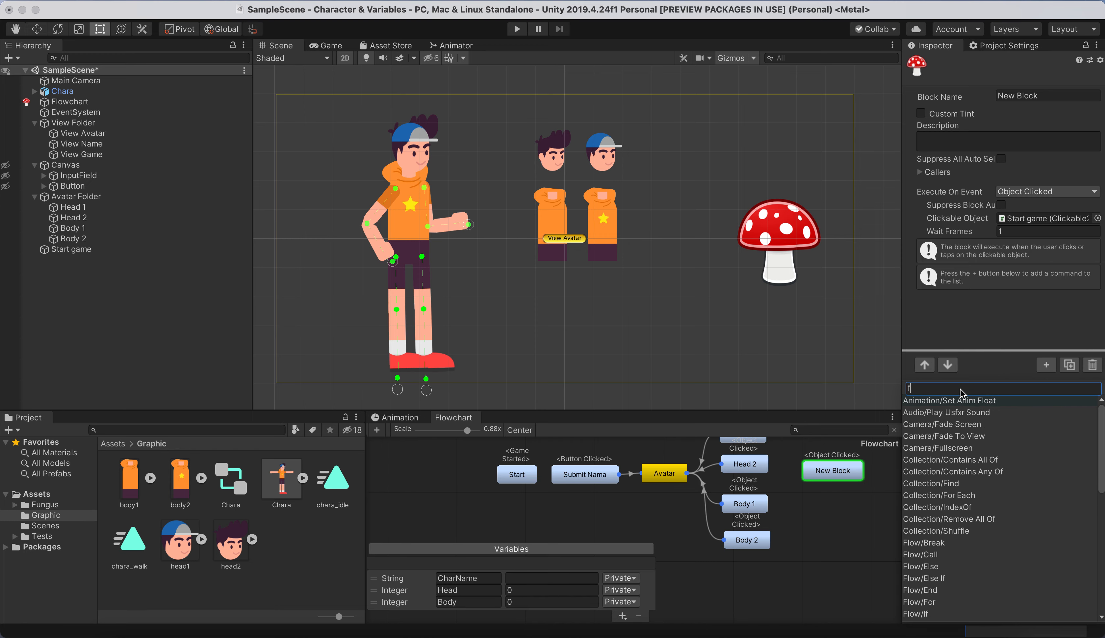
{"action": "type", "text": "ade"}
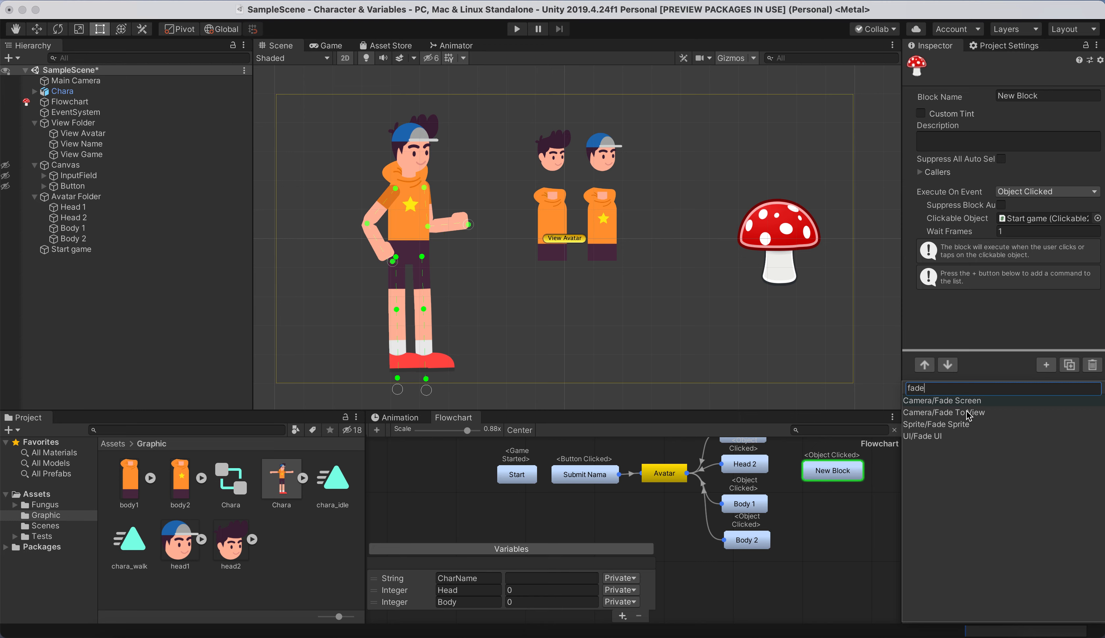
{"action": "left_click", "coordinate": [967, 412]}
{"action": "left_click", "coordinate": [992, 294]}
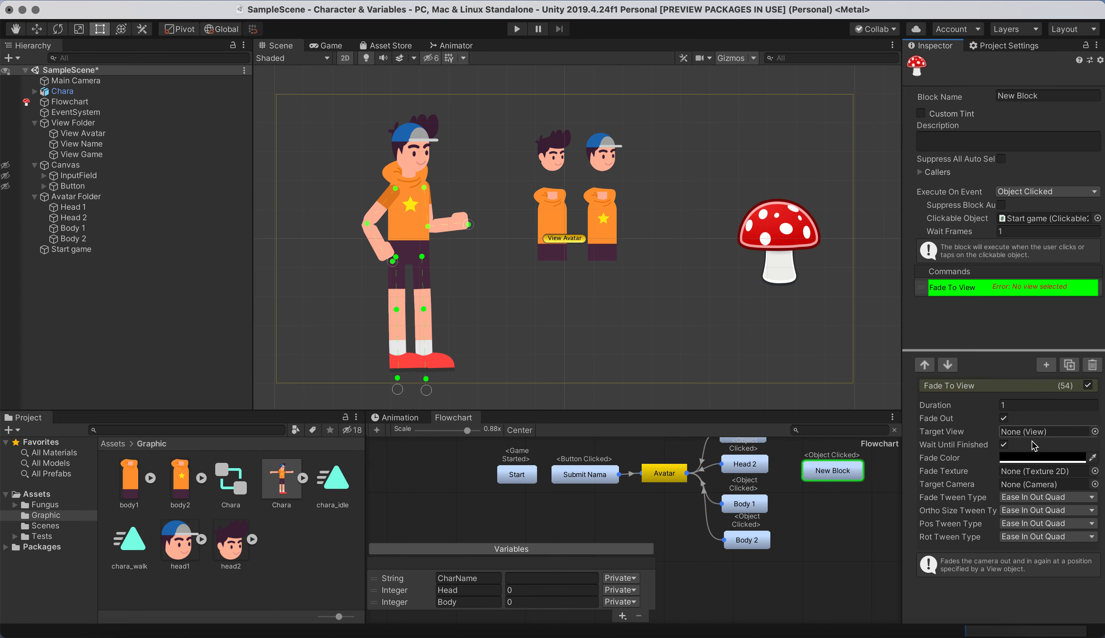
{"action": "left_click_drag", "start_coordinate": [72, 155], "coordinate": [1022, 431]}
{"action": "left_click_drag", "start_coordinate": [1076, 406], "coordinate": [1039, 437]}
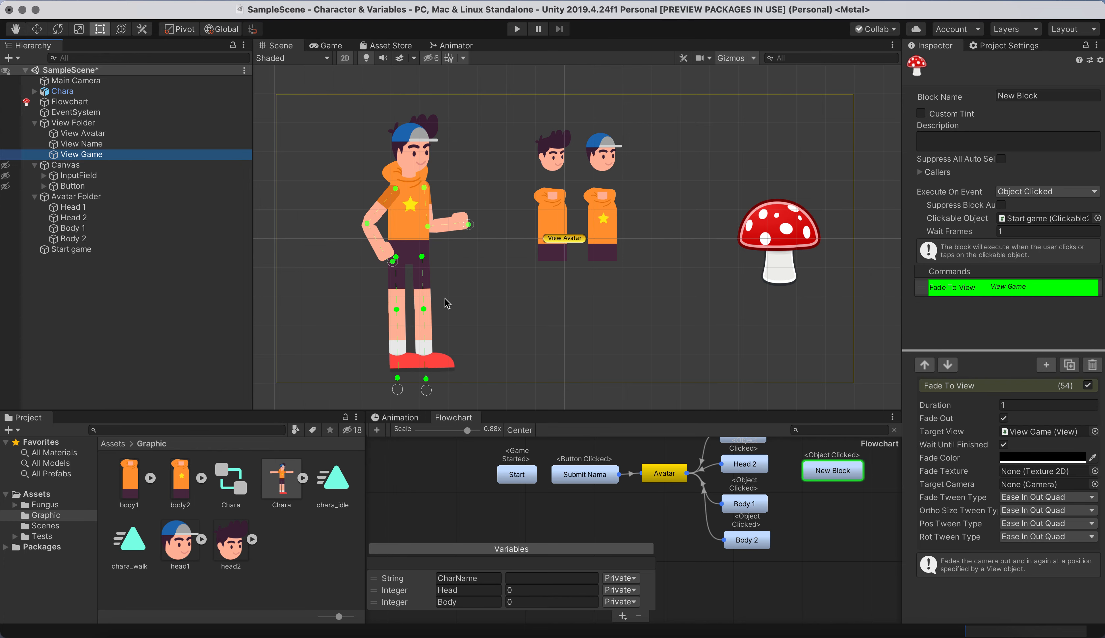
Rename the new Object Clicked block in the Flowchart as Start Game
{"action": "scroll", "coordinate": [447, 303], "scroll_direction": "down", "scroll_amount": 5}
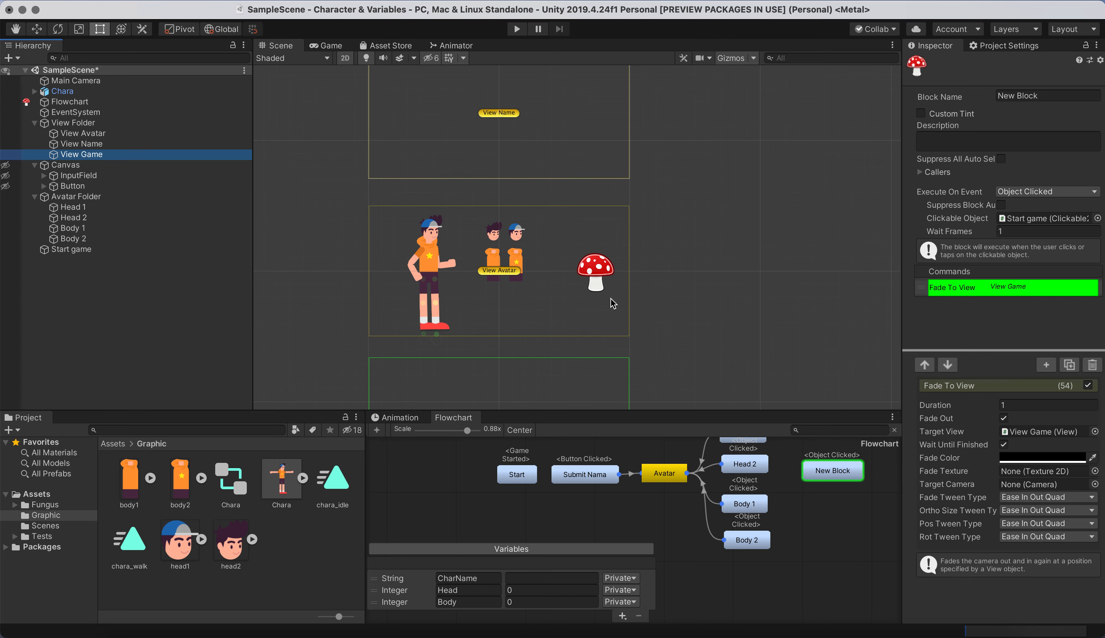
{"action": "middle_click_drag", "start_coordinate": [609, 303], "coordinate": [600, 186]}
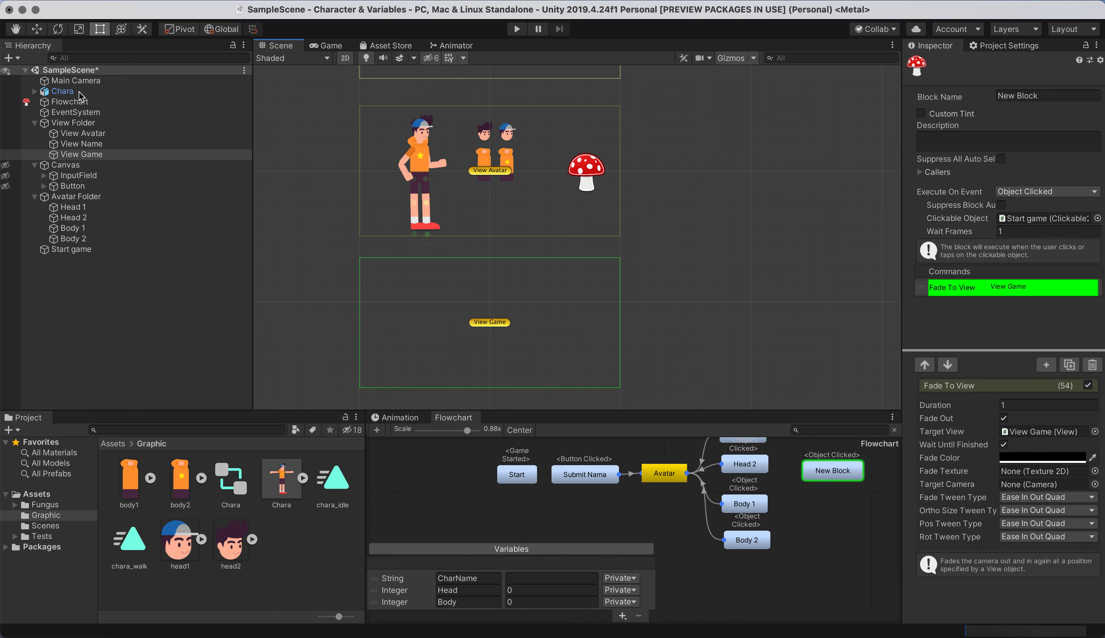
{"action": "left_click", "coordinate": [62, 92]}
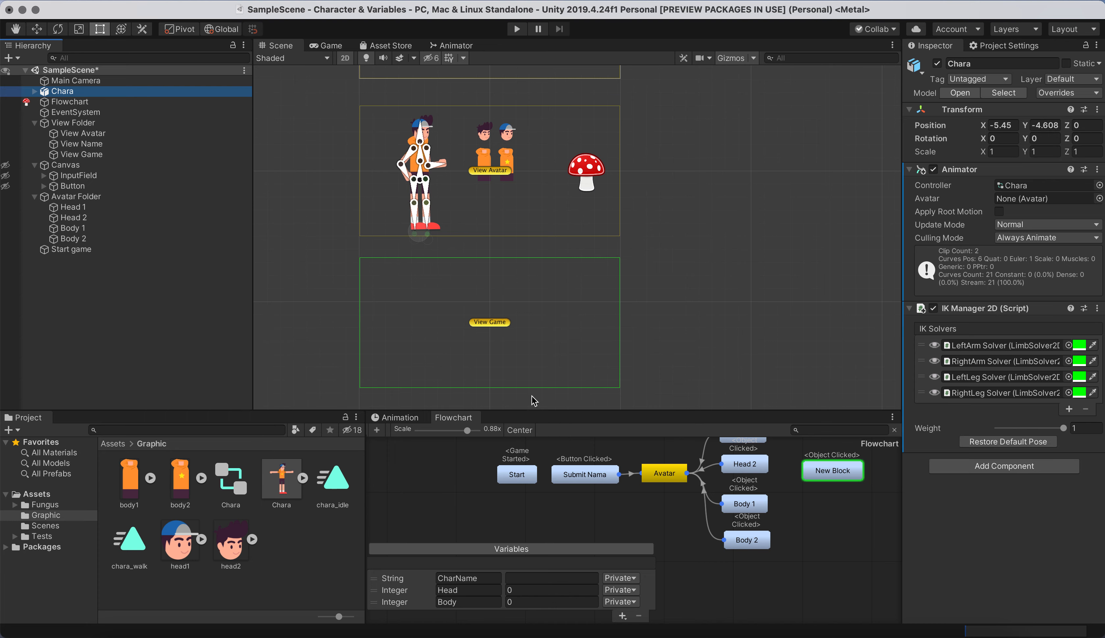
{"action": "left_click", "coordinate": [824, 478]}
{"action": "left_click", "coordinate": [1022, 95]}
{"action": "type", "text": "Start Game"}
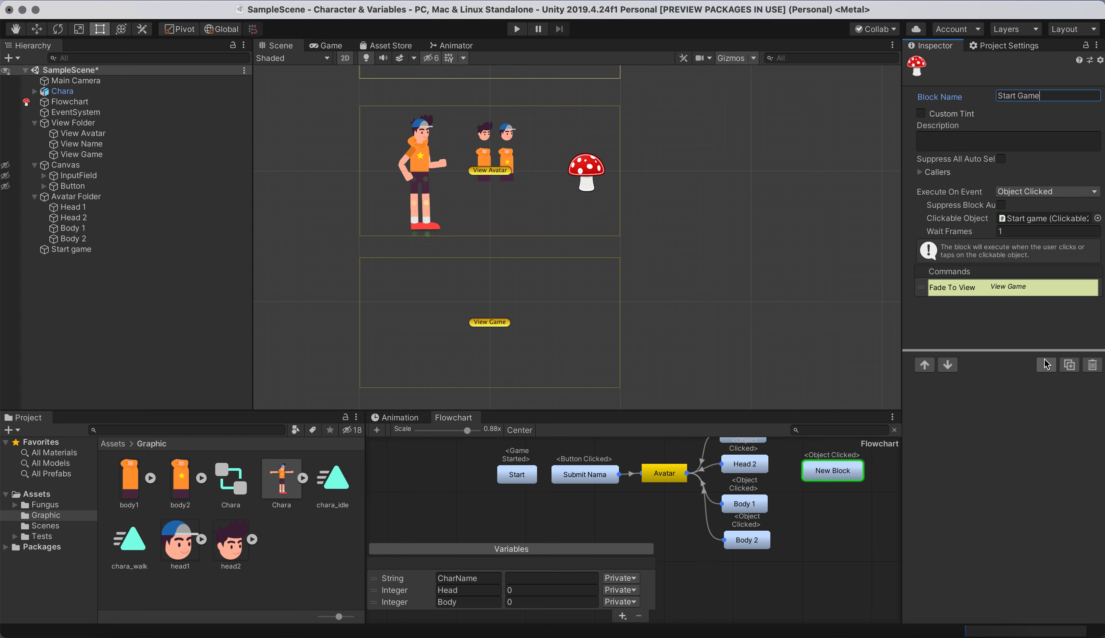
Move Chara straight down into the View Game frame to gauge the vertical offset, and undo the move
{"action": "left_click", "coordinate": [81, 91]}
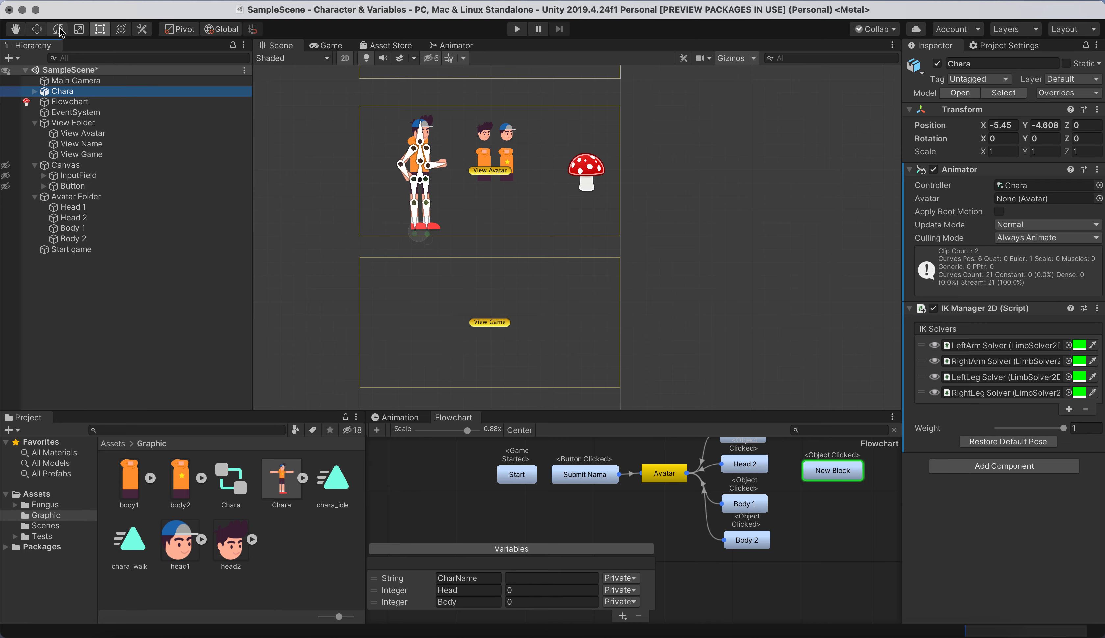
{"action": "left_click", "coordinate": [36, 29]}
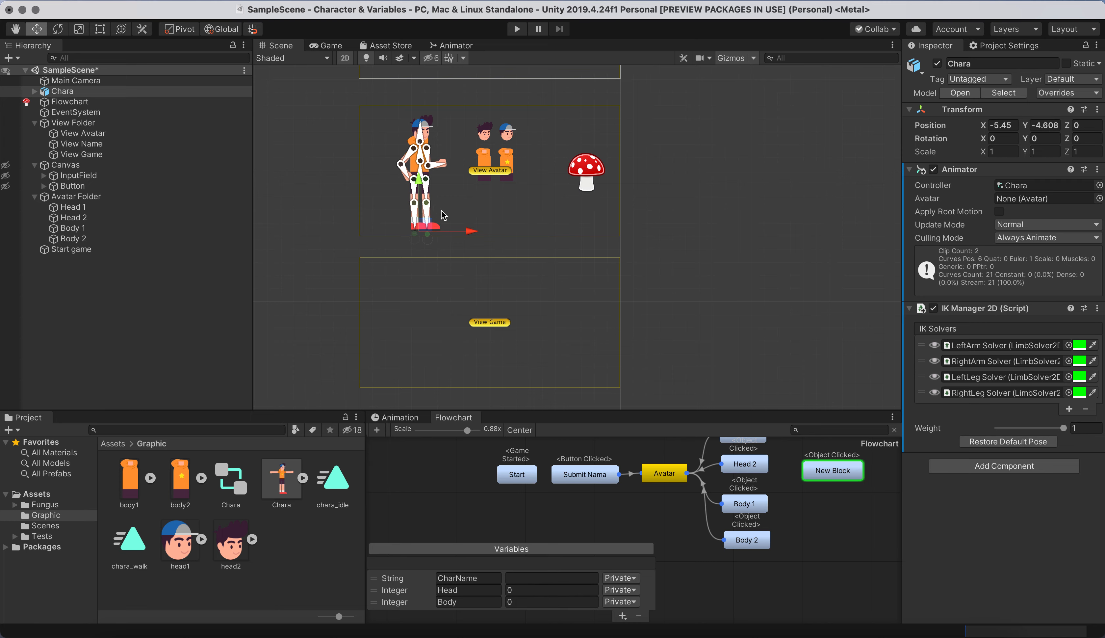
{"action": "left_click_drag", "start_coordinate": [421, 187], "coordinate": [410, 337]}
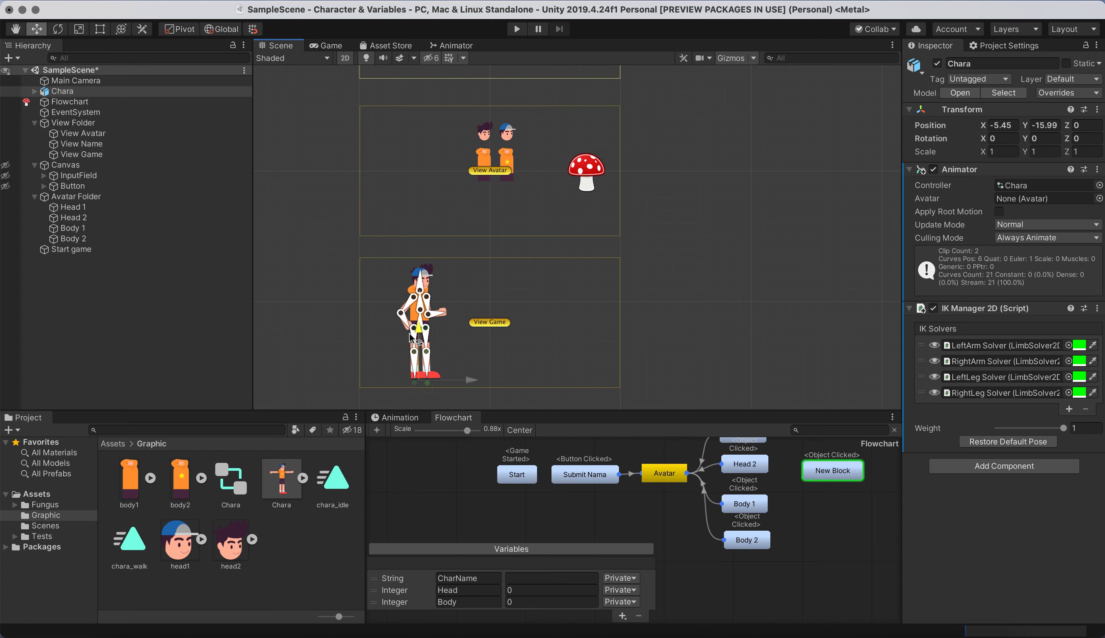
{"action": "key", "text": "super+z"}
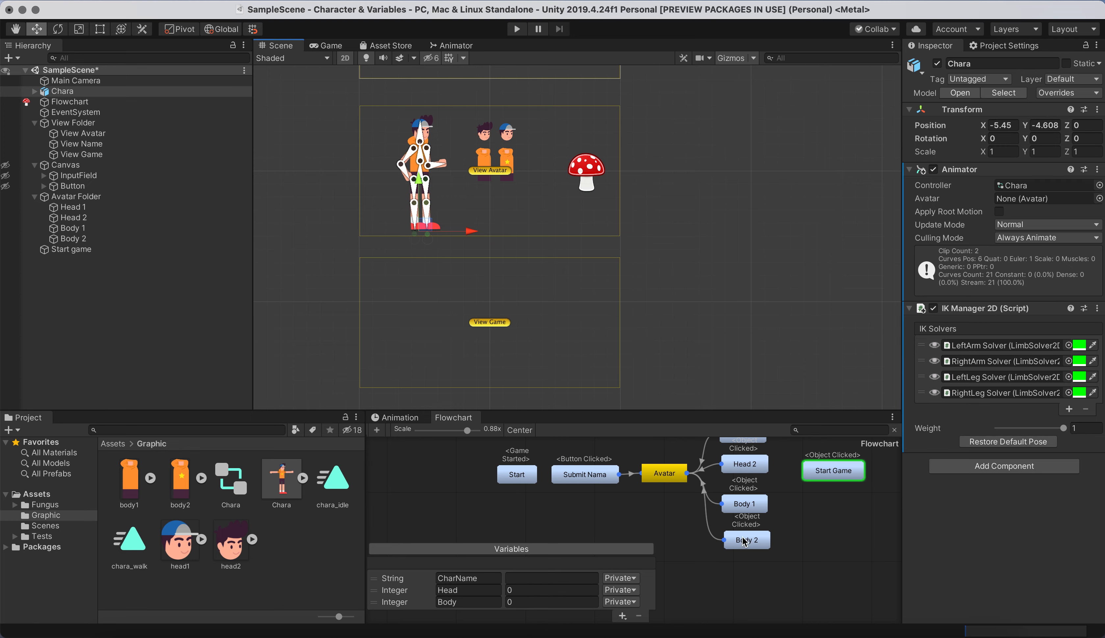
Add an iTween Move Add command to the Start Game block and assign Chara as its target object
{"action": "left_click", "coordinate": [841, 471]}
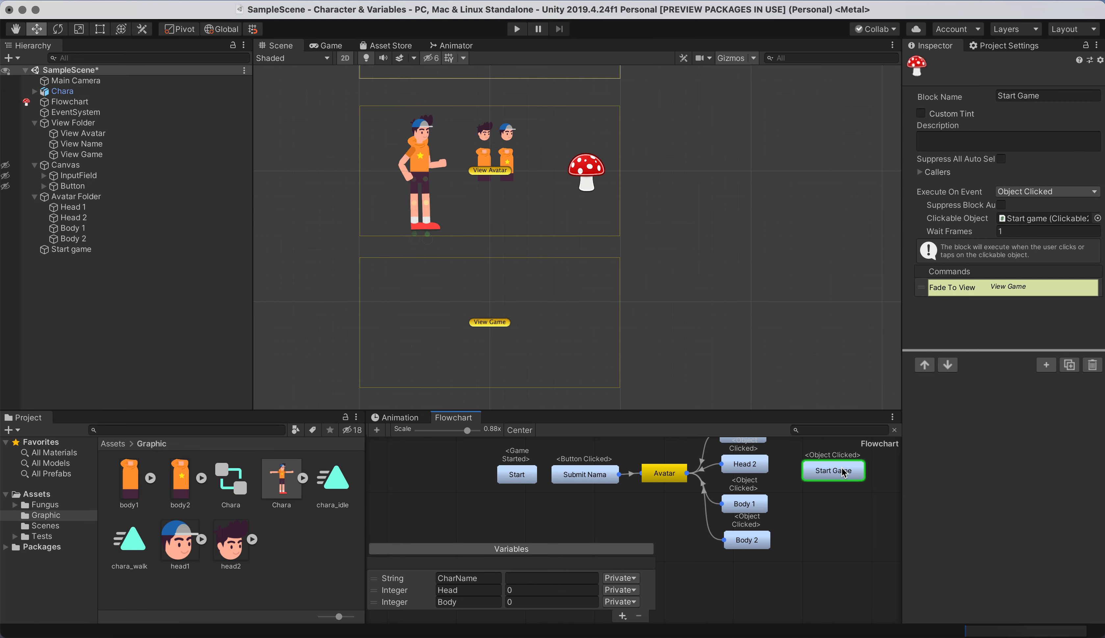
{"action": "left_click", "coordinate": [1046, 365]}
{"action": "type", "text": "mov"}
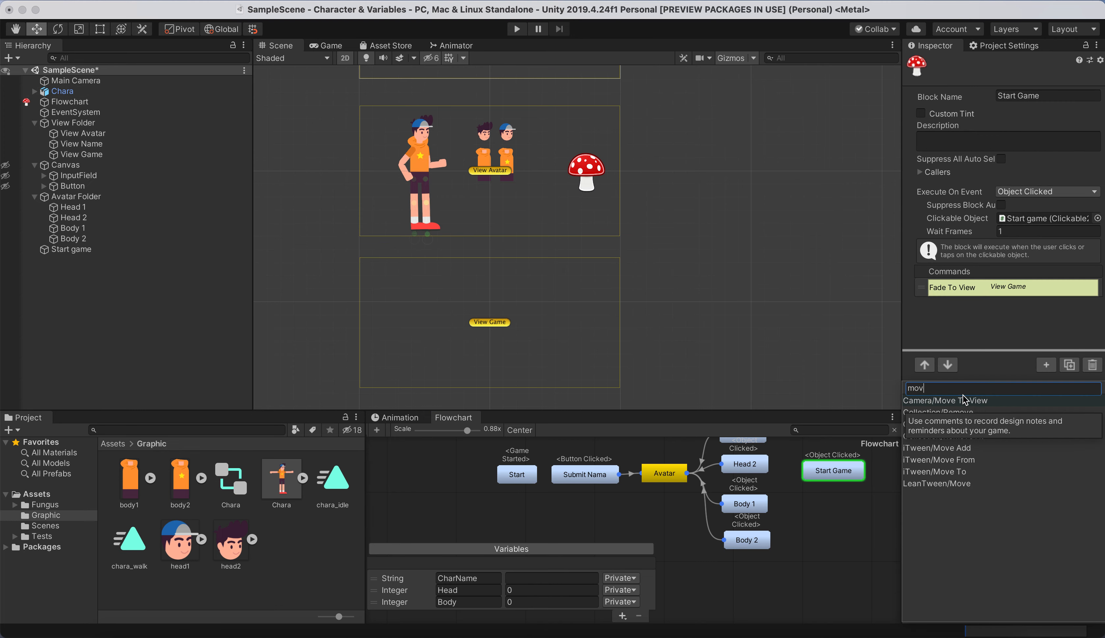
{"action": "type", "text": "e dd"}
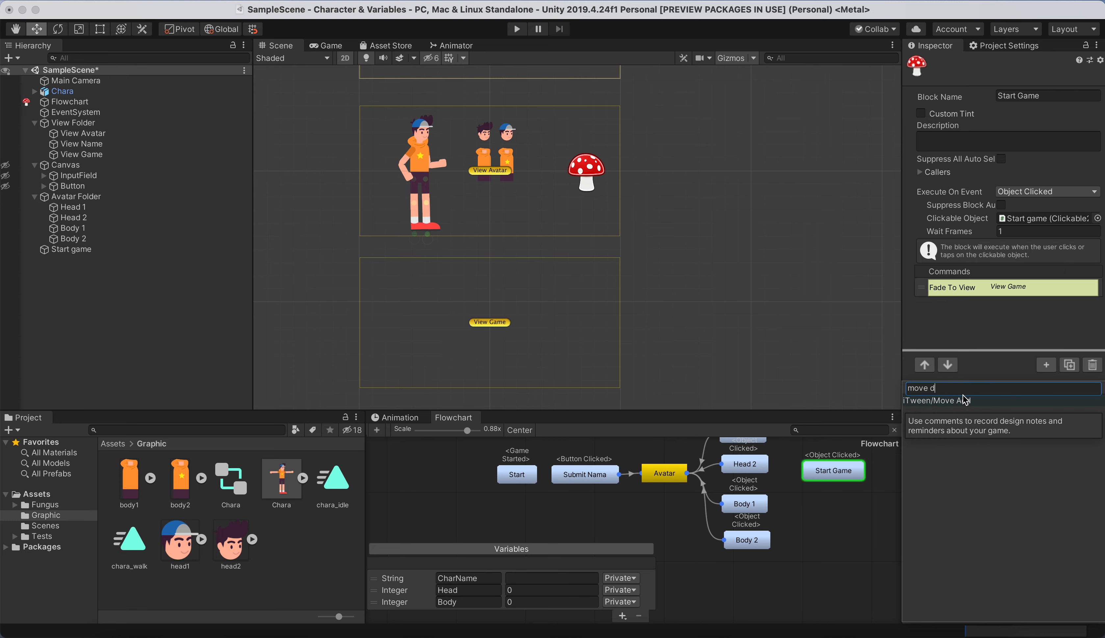
{"action": "key", "text": "BackSpace"}
{"action": "key", "text": "BackSpace"}
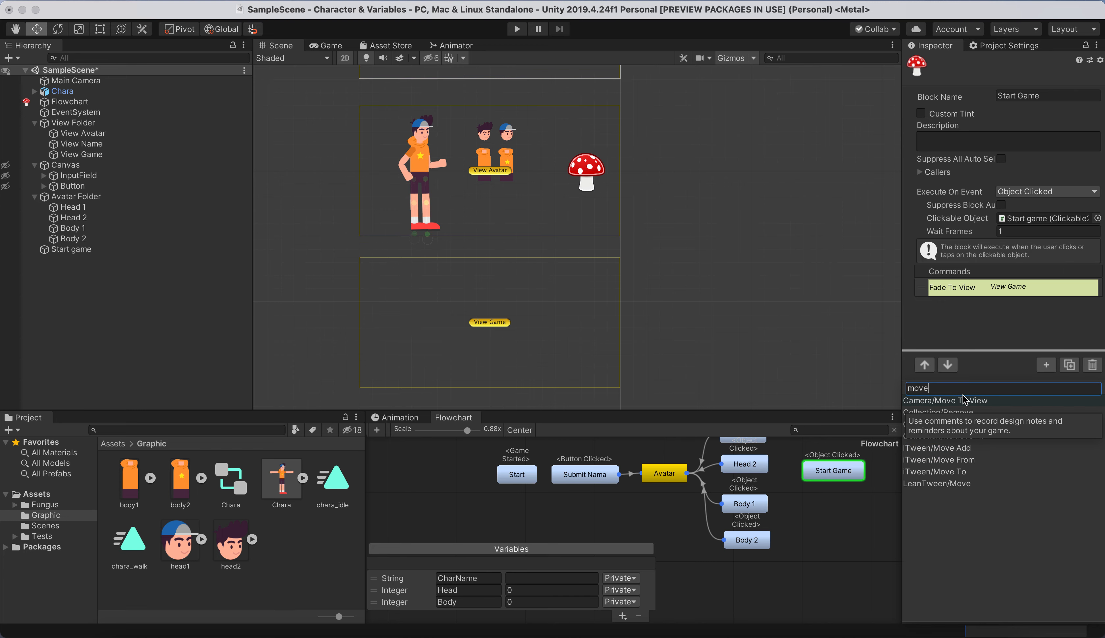
{"action": "left_click", "coordinate": [960, 448]}
{"action": "left_click", "coordinate": [999, 301]}
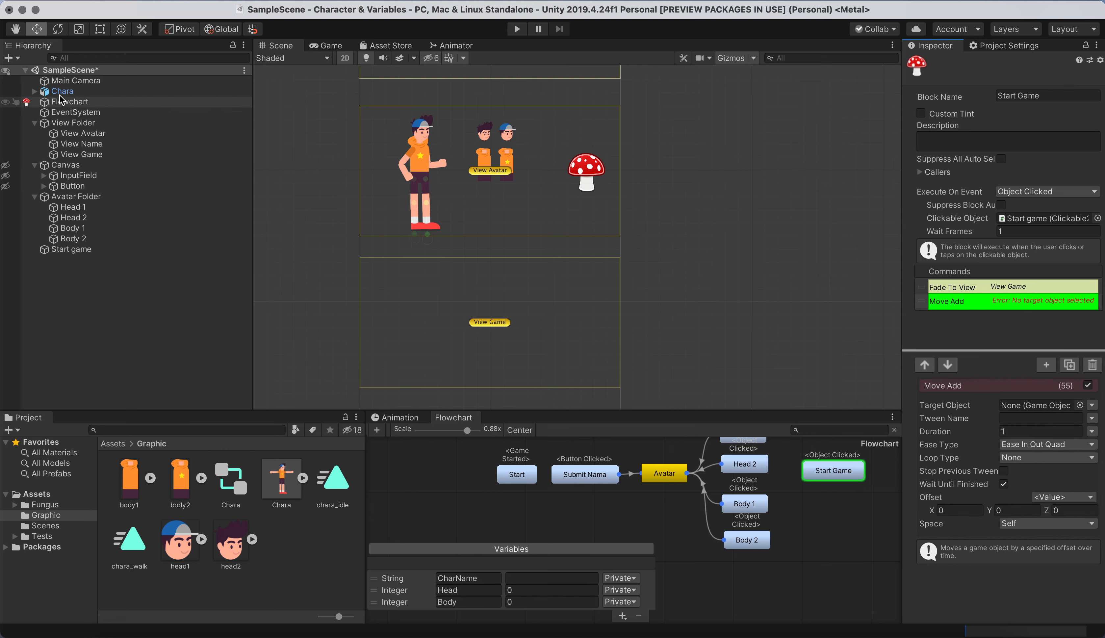
{"action": "left_click_drag", "start_coordinate": [62, 92], "coordinate": [1038, 409]}
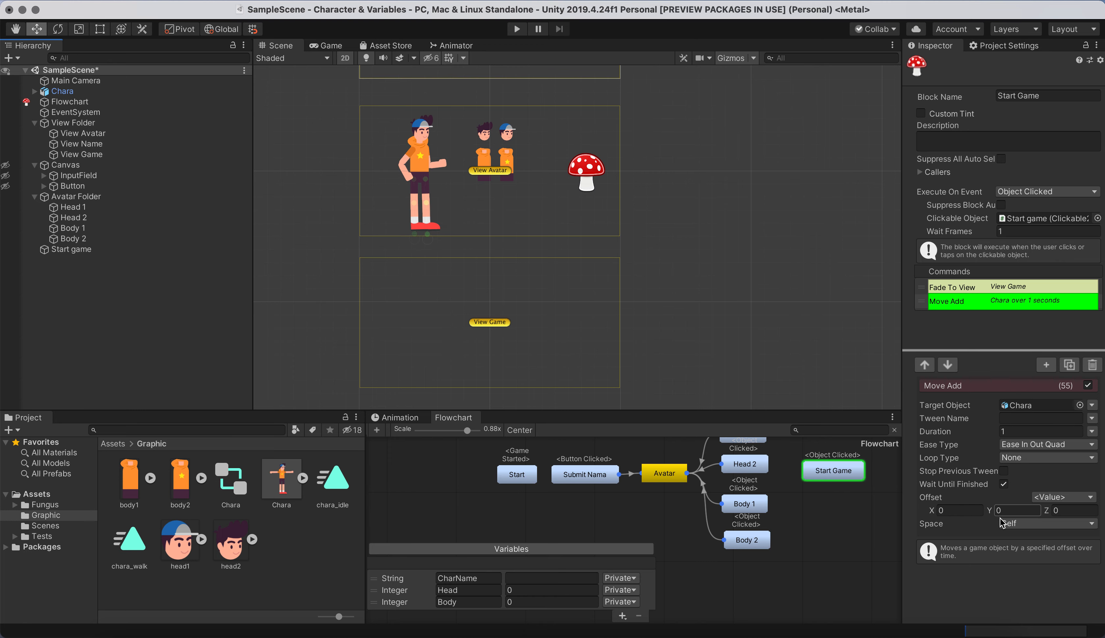
Give the Move Add command a Y offset of -11.4 and a duration of 0, and place it before Fade To View
{"action": "left_click", "coordinate": [1006, 511]}
{"action": "left_click", "coordinate": [999, 587]}
{"action": "left_click", "coordinate": [1008, 431]}
{"action": "type", "text": "0"}
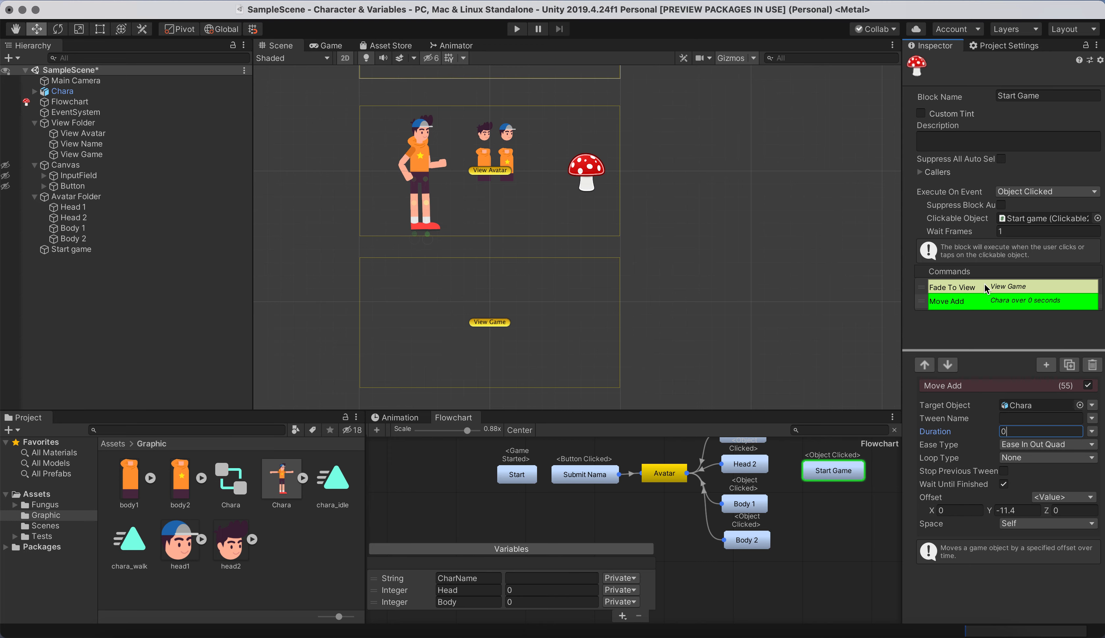
{"action": "left_click_drag", "start_coordinate": [964, 301], "coordinate": [964, 280]}
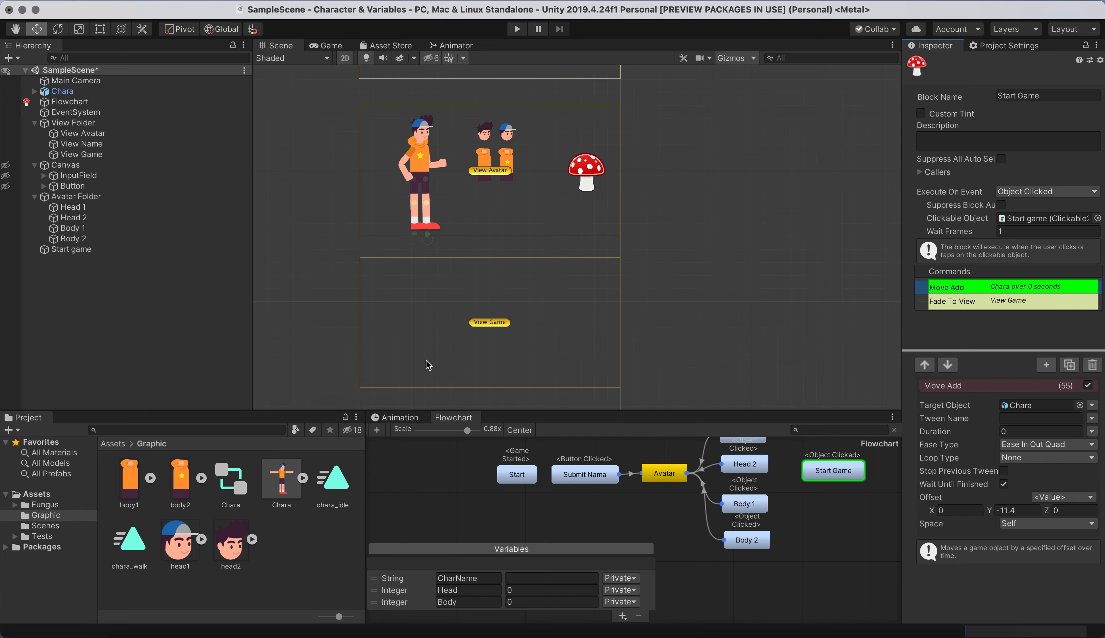
Add a second iTween Move Add command after Fade To View, with Chara as its target object
{"action": "left_click", "coordinate": [1034, 302]}
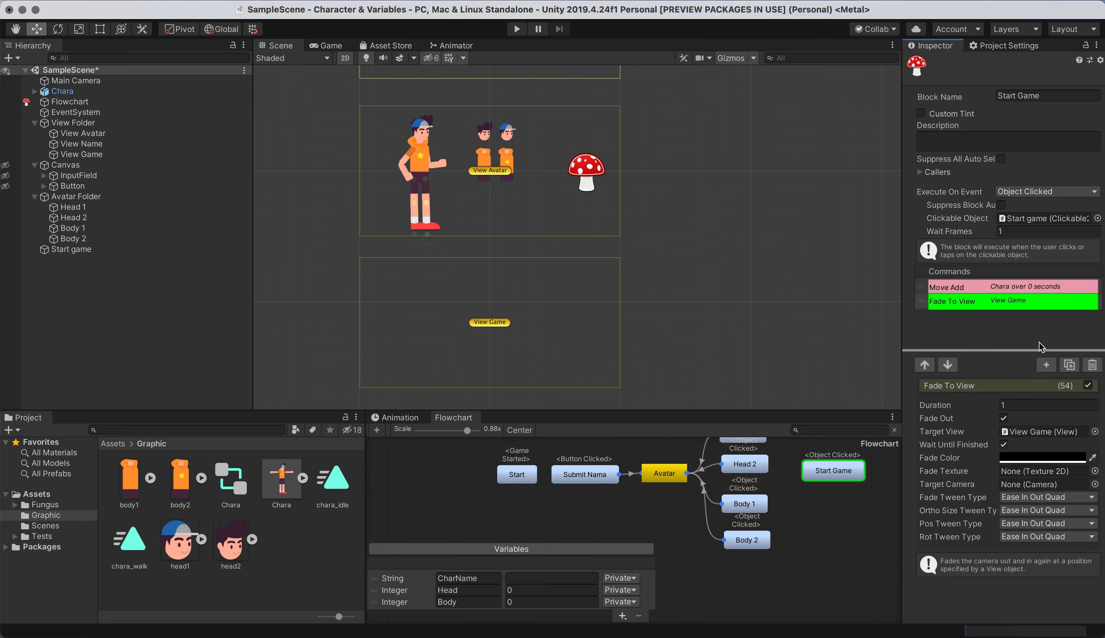
{"action": "left_click", "coordinate": [1046, 369]}
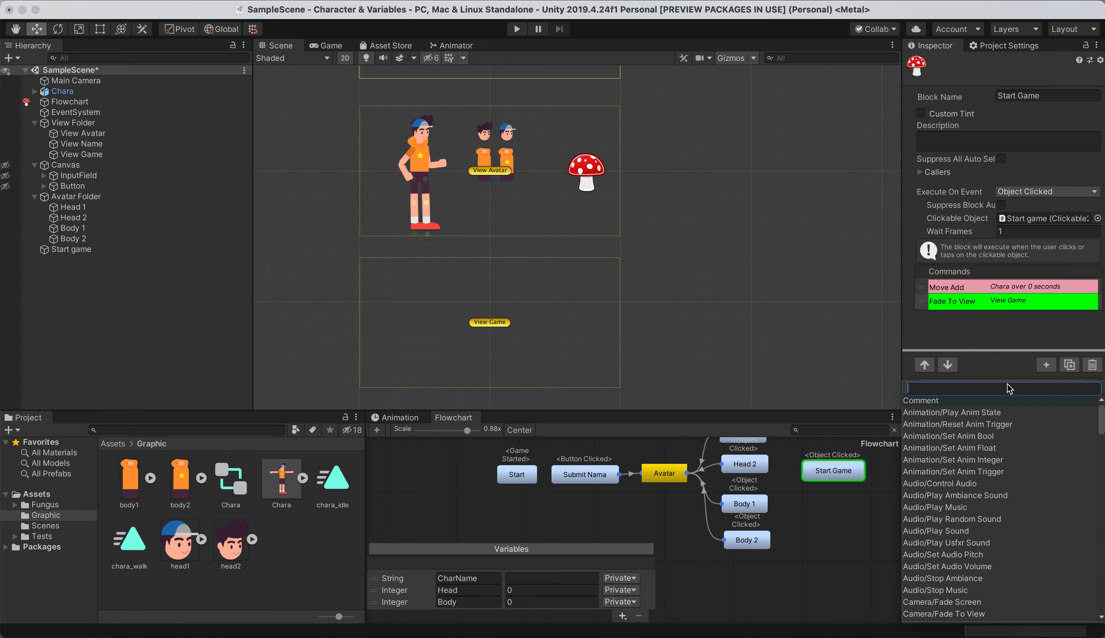
{"action": "type", "text": "move"}
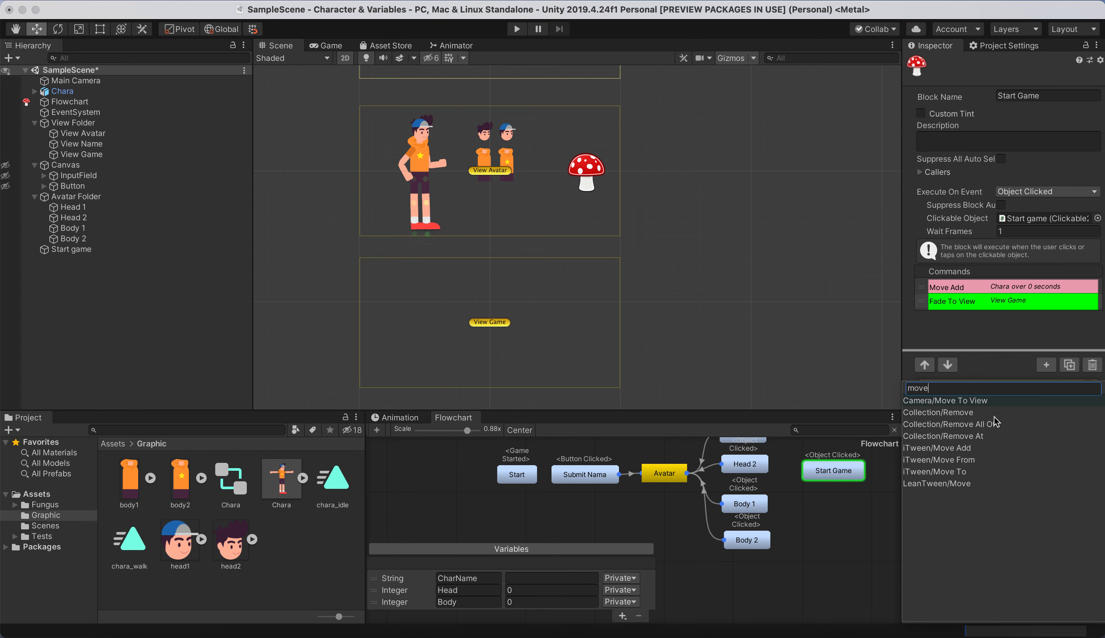
{"action": "left_click", "coordinate": [984, 459]}
{"action": "left_click", "coordinate": [989, 317]}
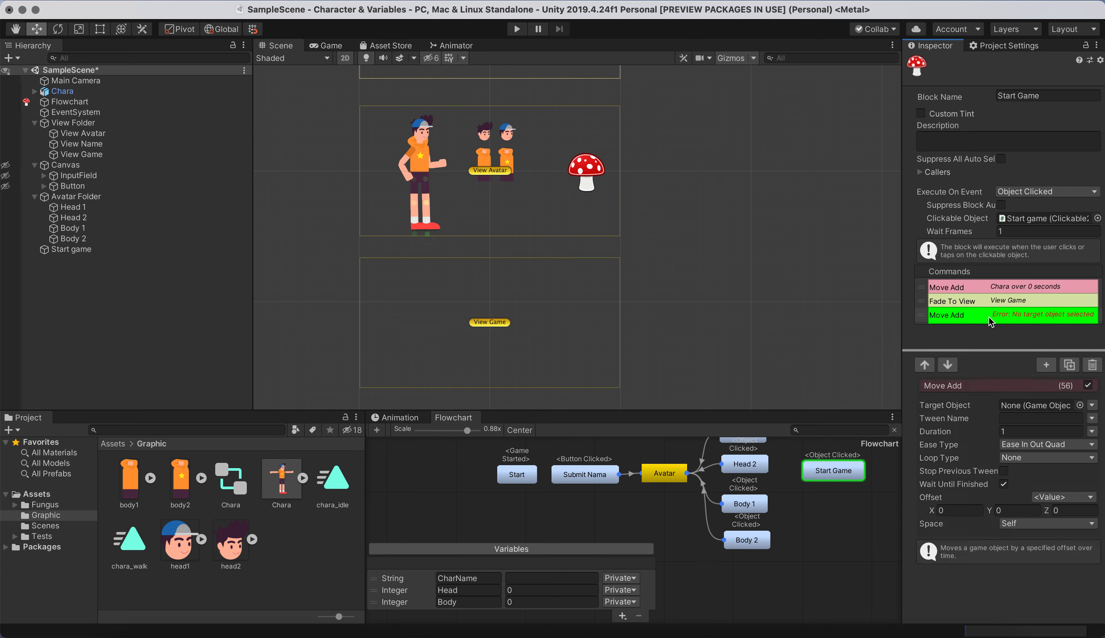
{"action": "left_click_drag", "start_coordinate": [65, 92], "coordinate": [994, 405]}
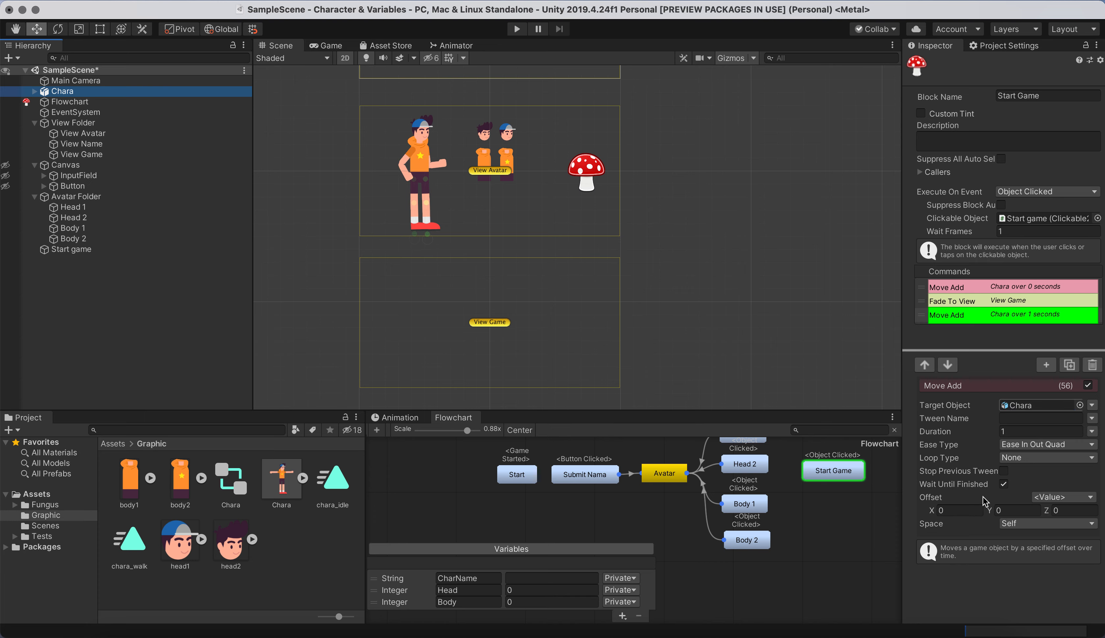
Set the second Move Add command's duration to 3 and its X offset to 20
{"action": "left_click", "coordinate": [971, 433]}
{"action": "type", "text": "4"}
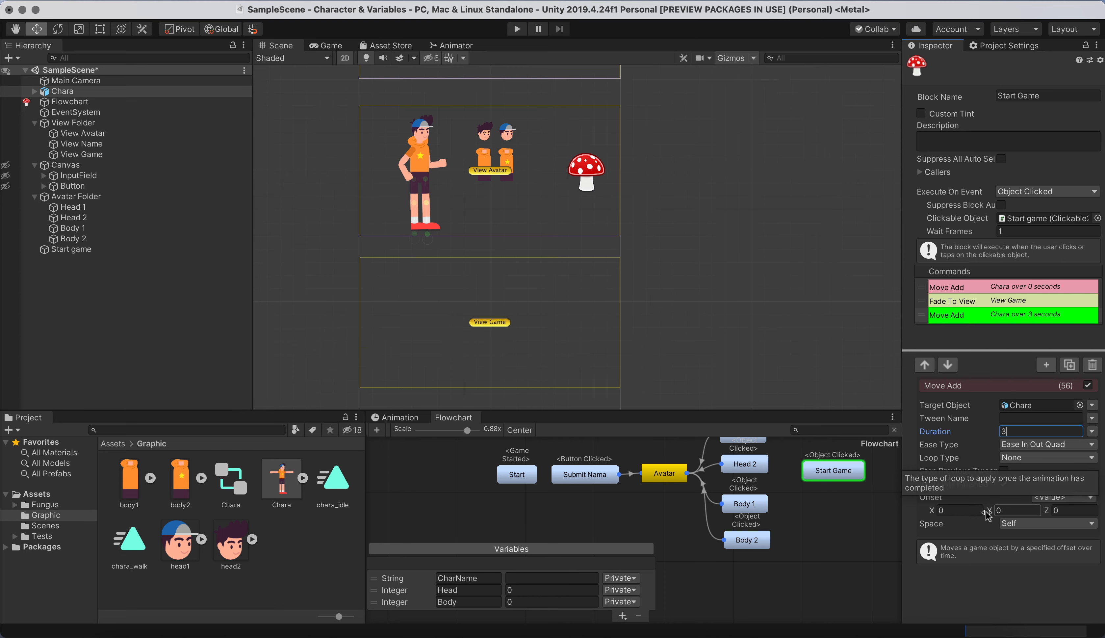
{"action": "key", "text": "Tab"}
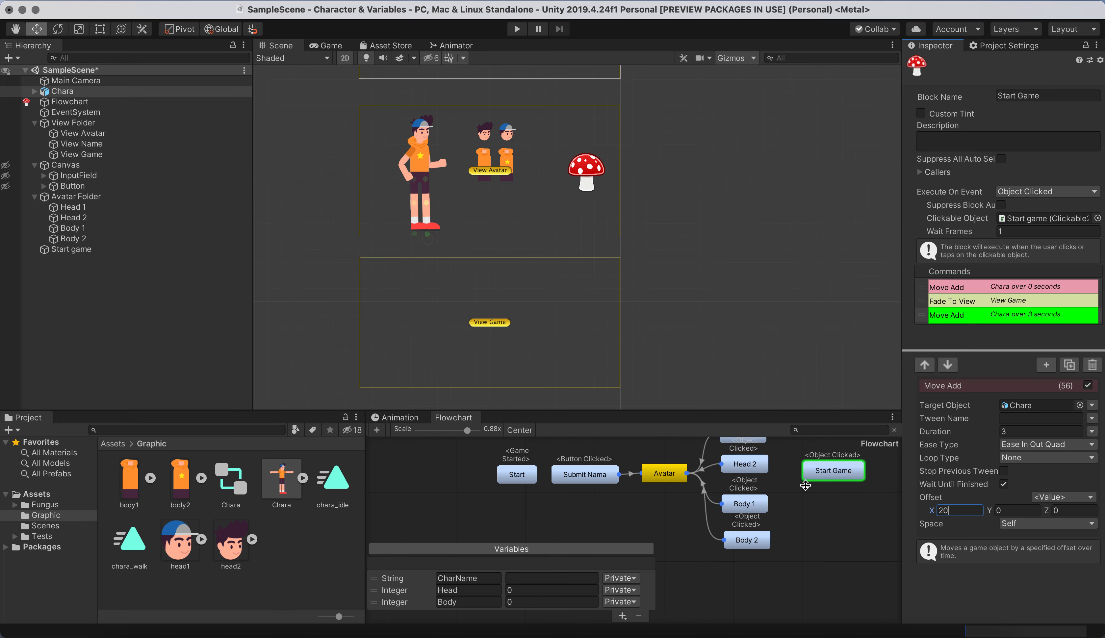
{"action": "left_click", "coordinate": [959, 575]}
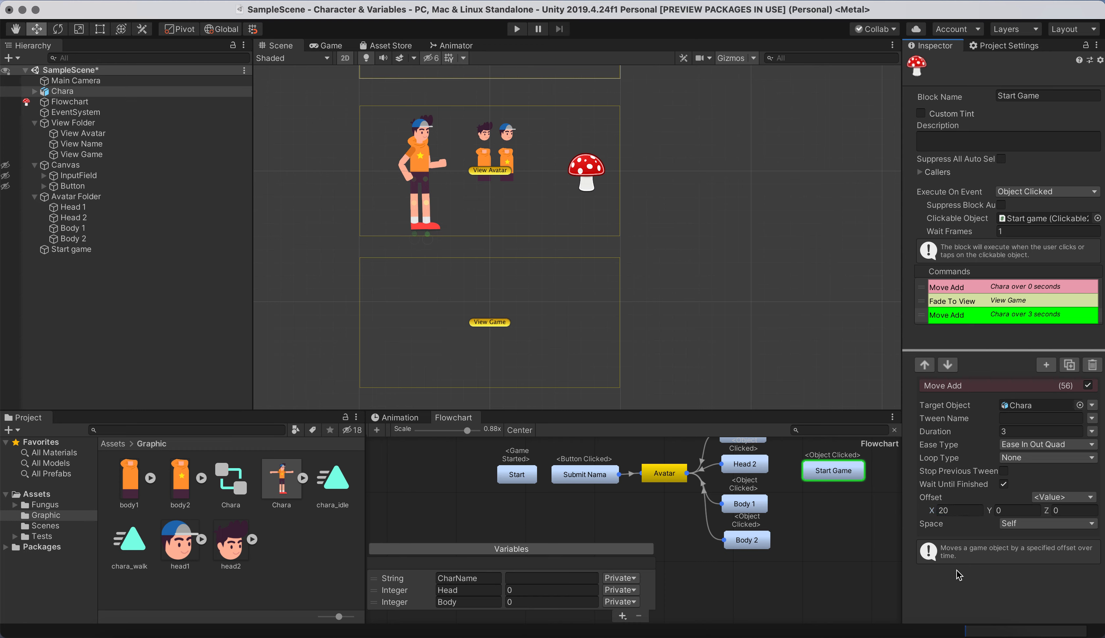
Add a Play Anim State command to the Start Game block and place it between Fade To View and the second Move Add
{"action": "left_click", "coordinate": [1047, 366]}
{"action": "left_click", "coordinate": [997, 412]}
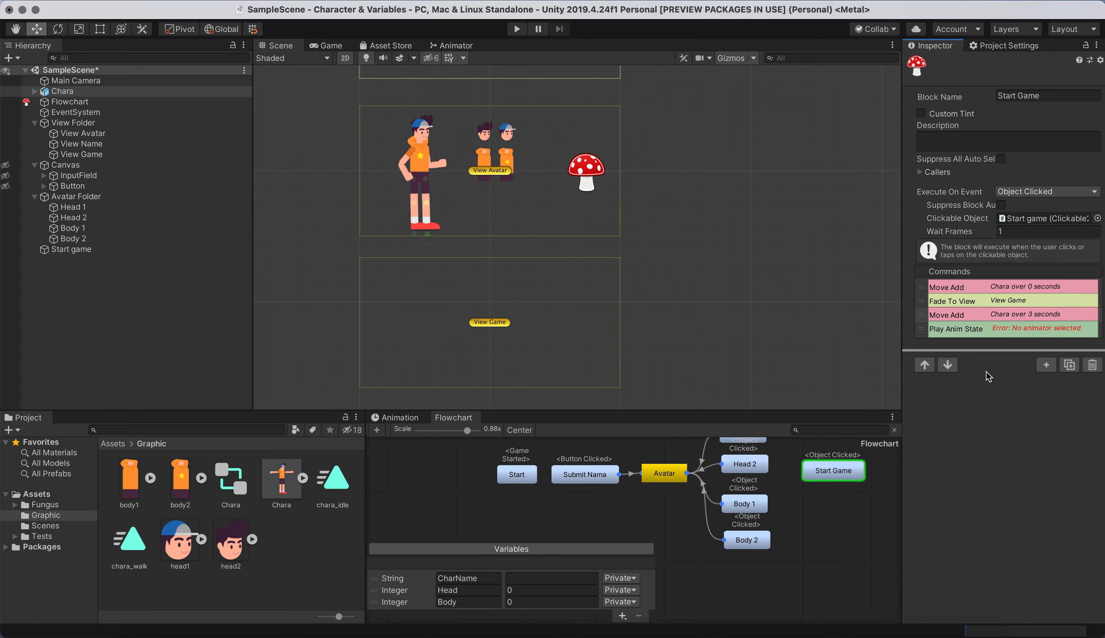
{"action": "left_click", "coordinate": [978, 330]}
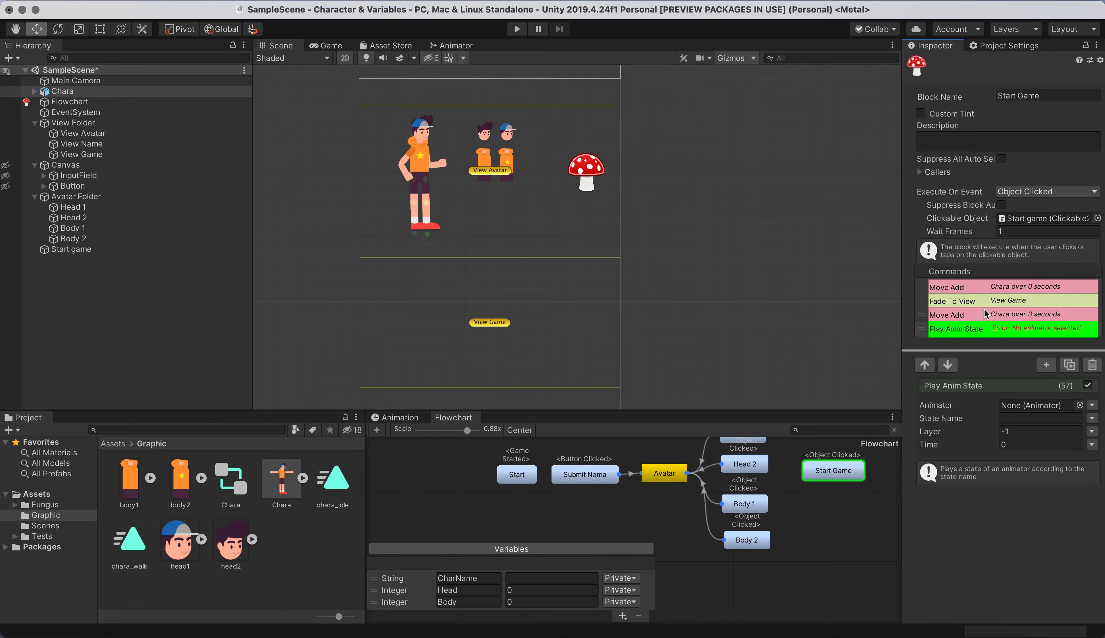
{"action": "left_click_drag", "start_coordinate": [958, 331], "coordinate": [965, 313]}
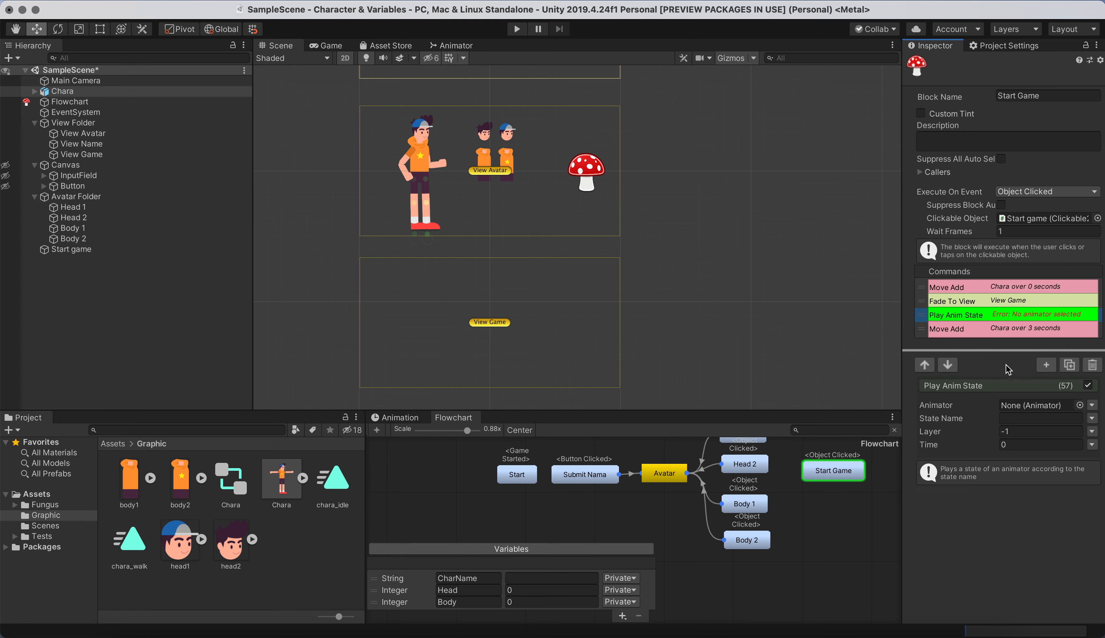
Assign Chara as the Play Anim State command's animator and set the state name to chara_walk
{"action": "left_click", "coordinate": [1091, 406]}
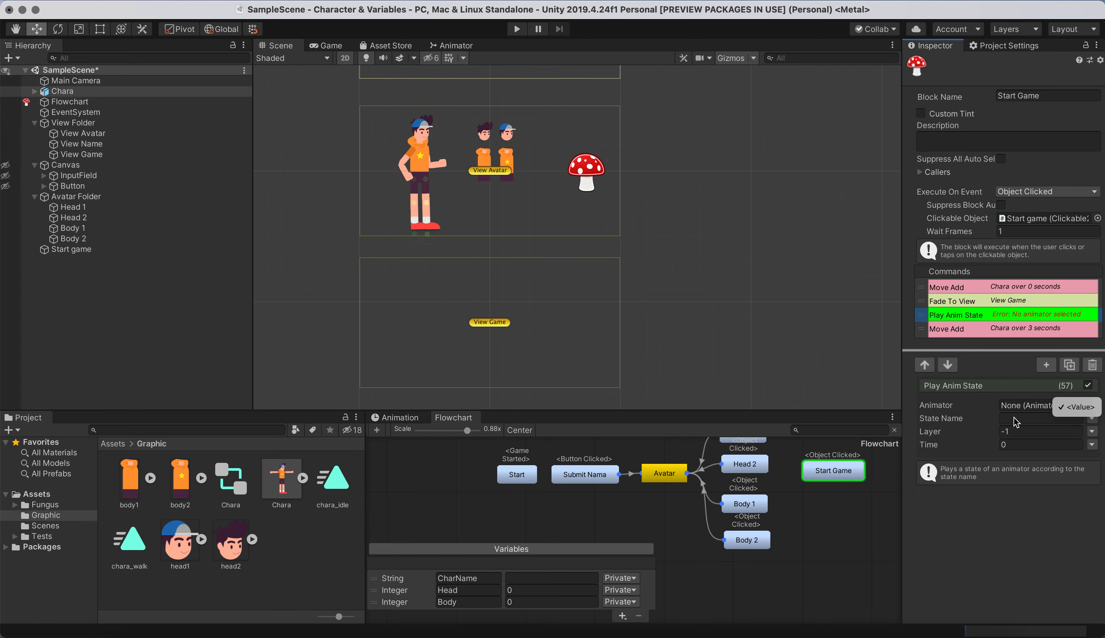
{"action": "left_click", "coordinate": [1019, 406]}
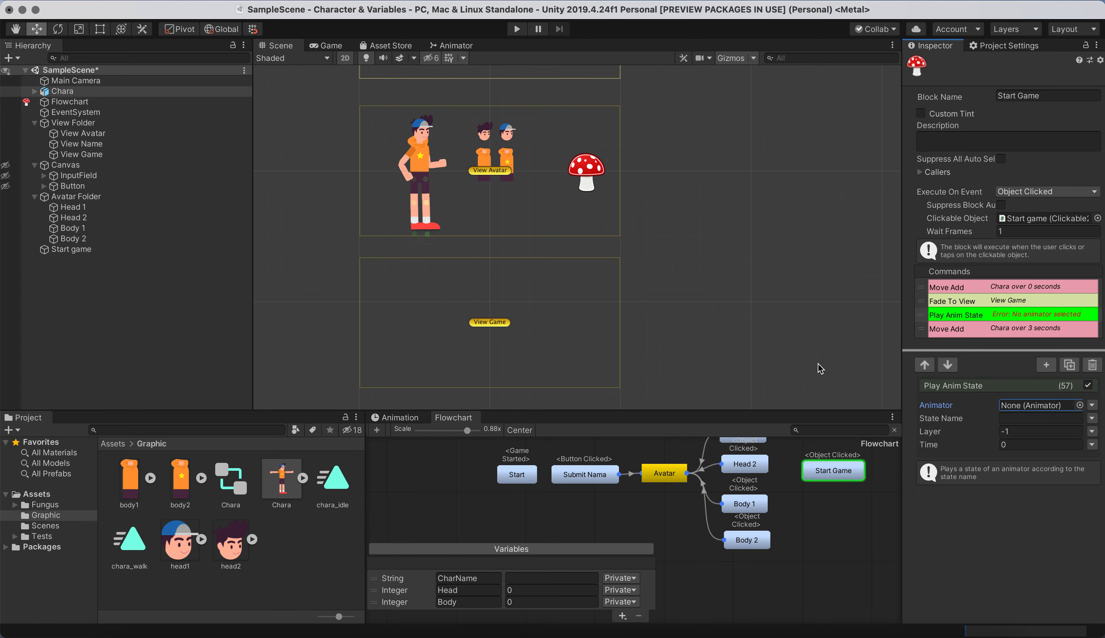
{"action": "left_click_drag", "start_coordinate": [62, 94], "coordinate": [1027, 404]}
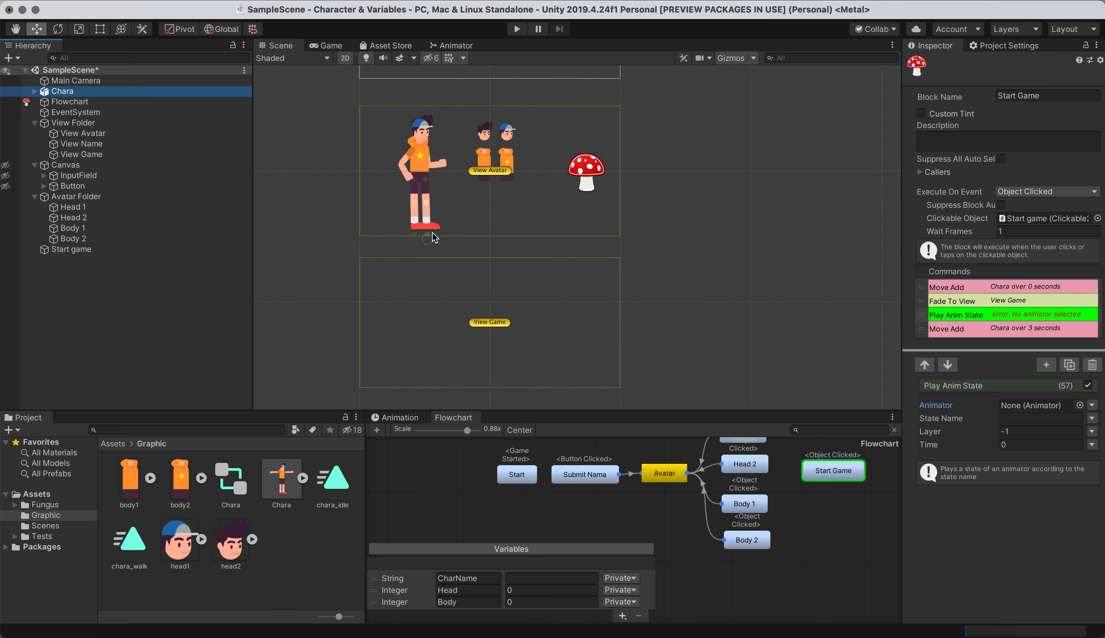
{"action": "left_click_drag", "start_coordinate": [67, 91], "coordinate": [1017, 420]}
{"action": "left_click", "coordinate": [1021, 420]}
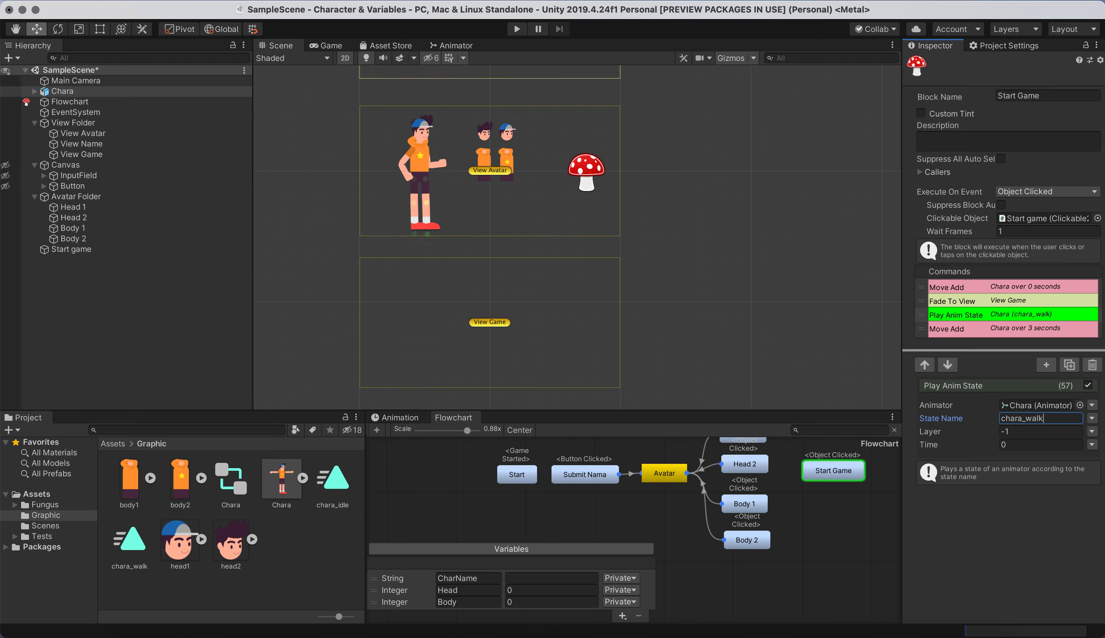
{"action": "left_click", "coordinate": [990, 530]}
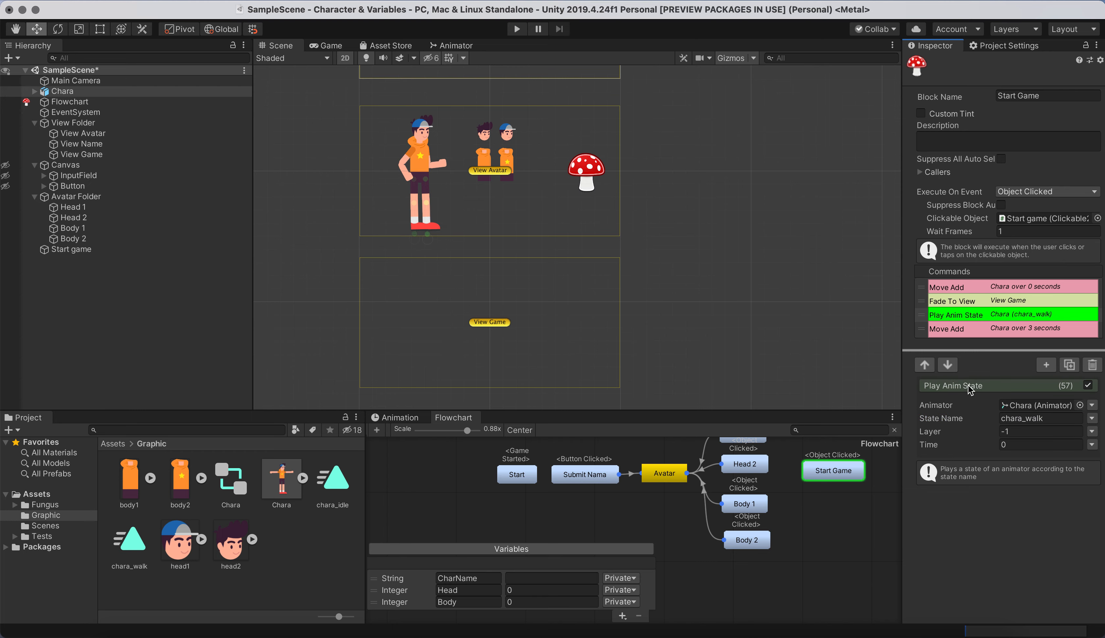
Duplicate the Play Anim State command to the end of the block and set the copy's state name to chara_idle
{"action": "left_click", "coordinate": [1069, 368]}
{"action": "scroll", "coordinate": [984, 318], "scroll_direction": "down", "scroll_amount": 1}
{"action": "left_click", "coordinate": [970, 321]}
{"action": "left_click_drag", "start_coordinate": [968, 328], "coordinate": [967, 345]}
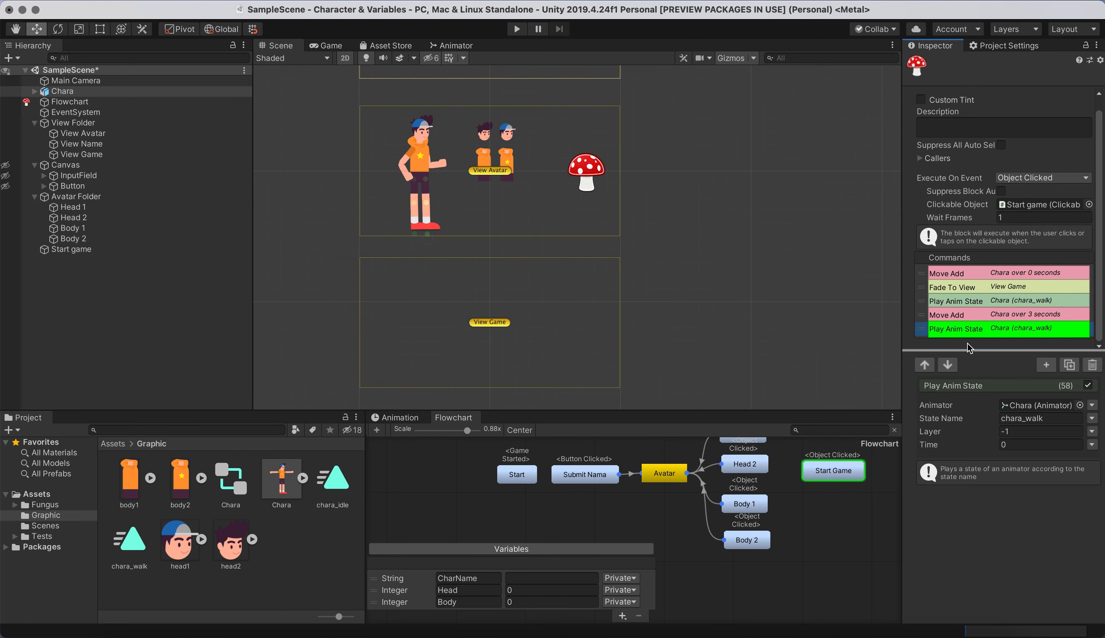
{"action": "left_click", "coordinate": [1058, 418]}
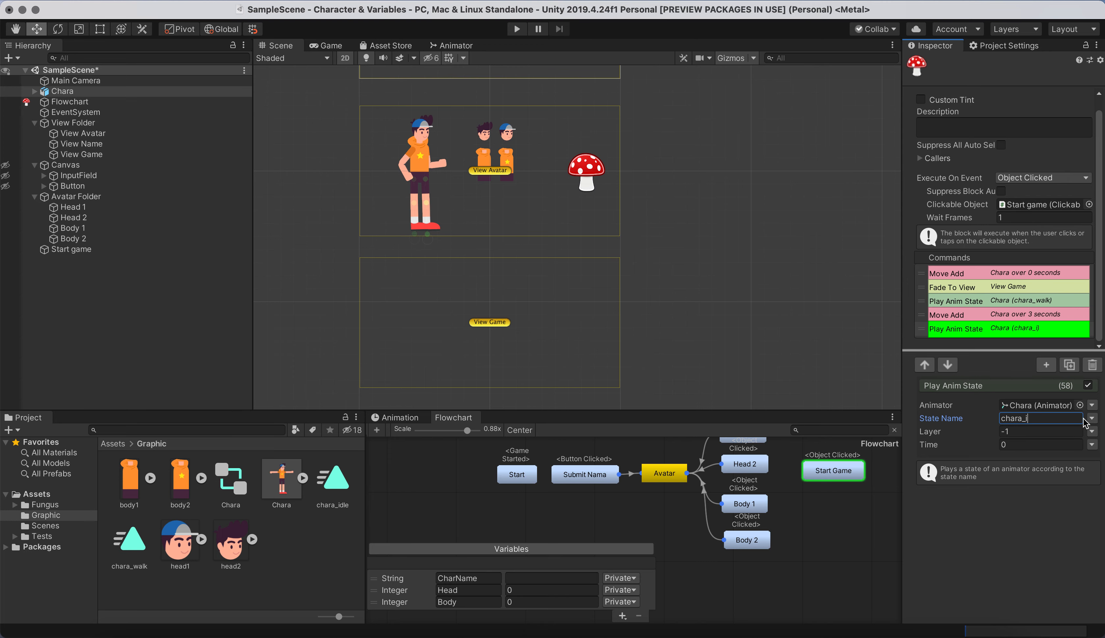
{"action": "left_click", "coordinate": [1009, 503]}
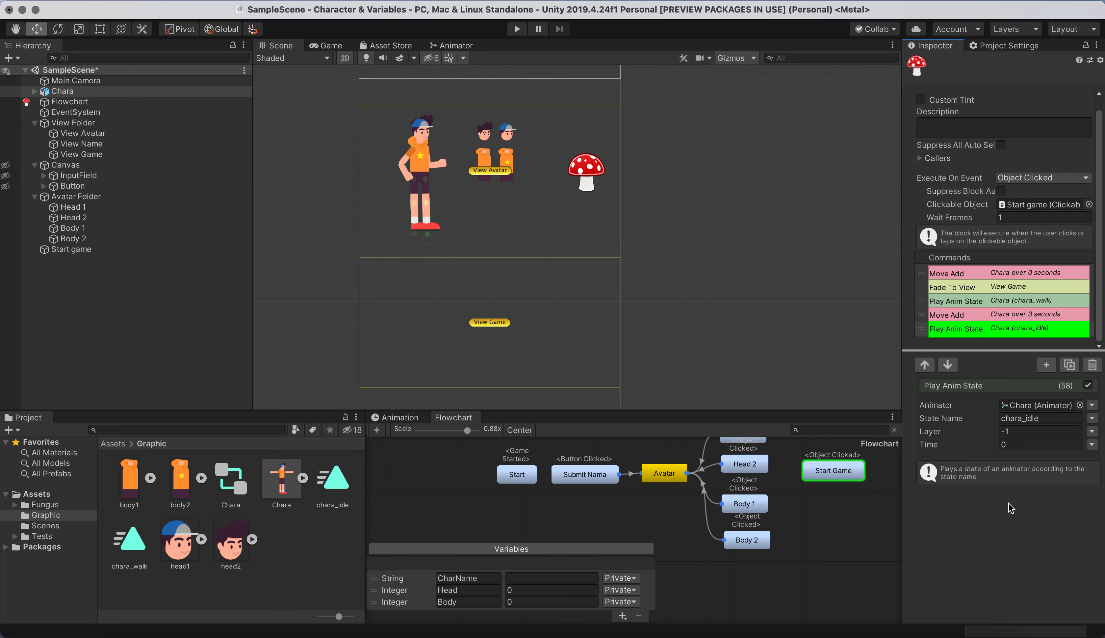
Run the scene, submit a character name in the name field, and advance through the greeting dialogs
{"action": "left_click", "coordinate": [520, 30]}
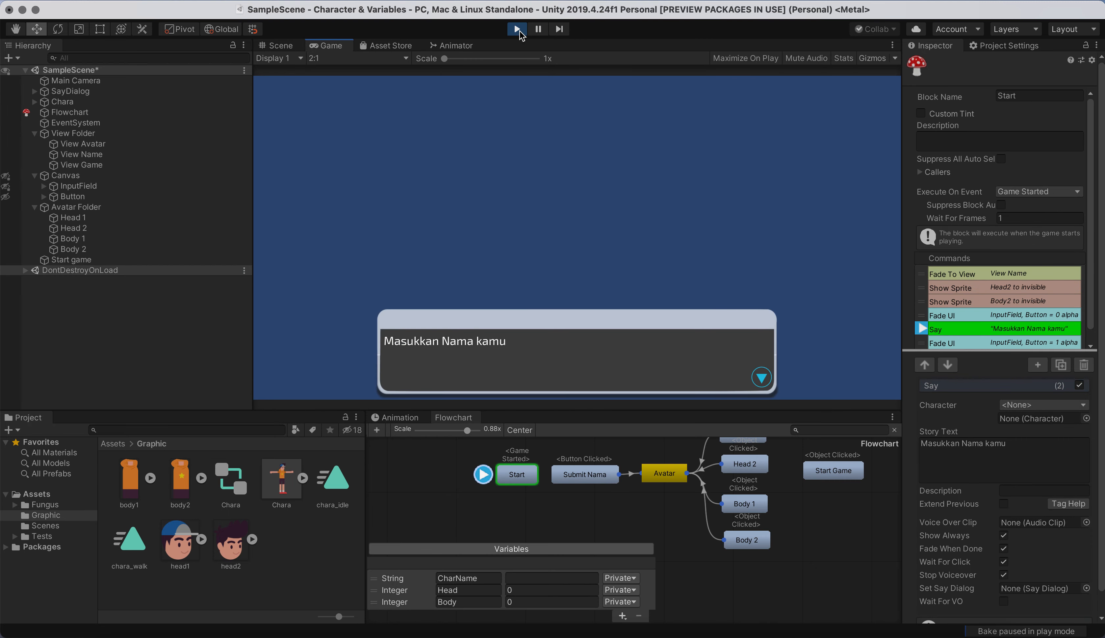
{"action": "left_click", "coordinate": [538, 255]}
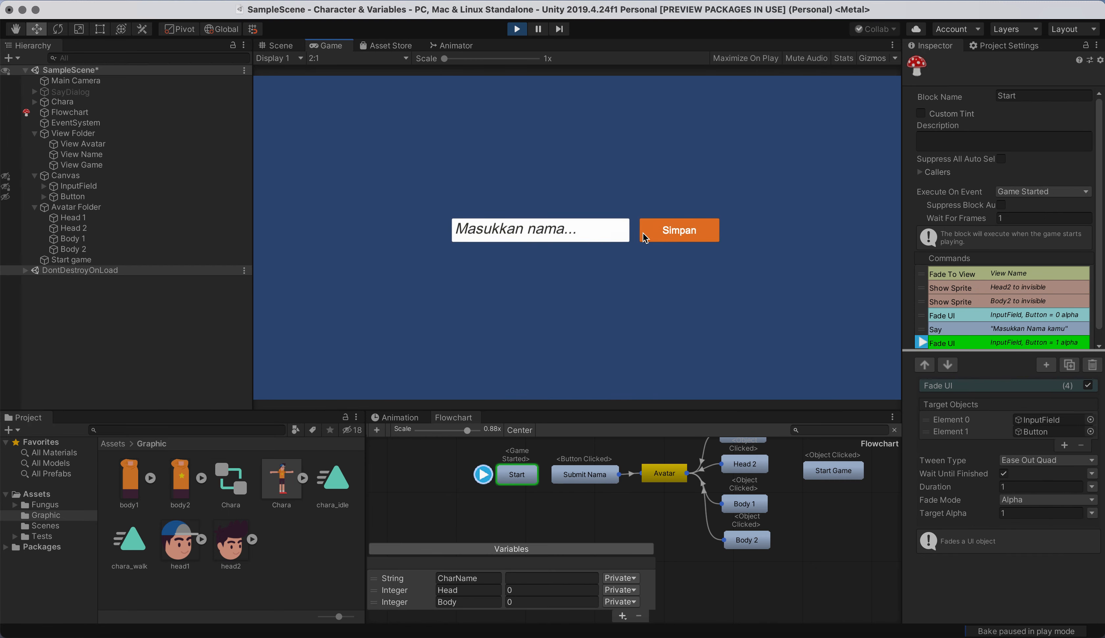
{"action": "left_click", "coordinate": [574, 234]}
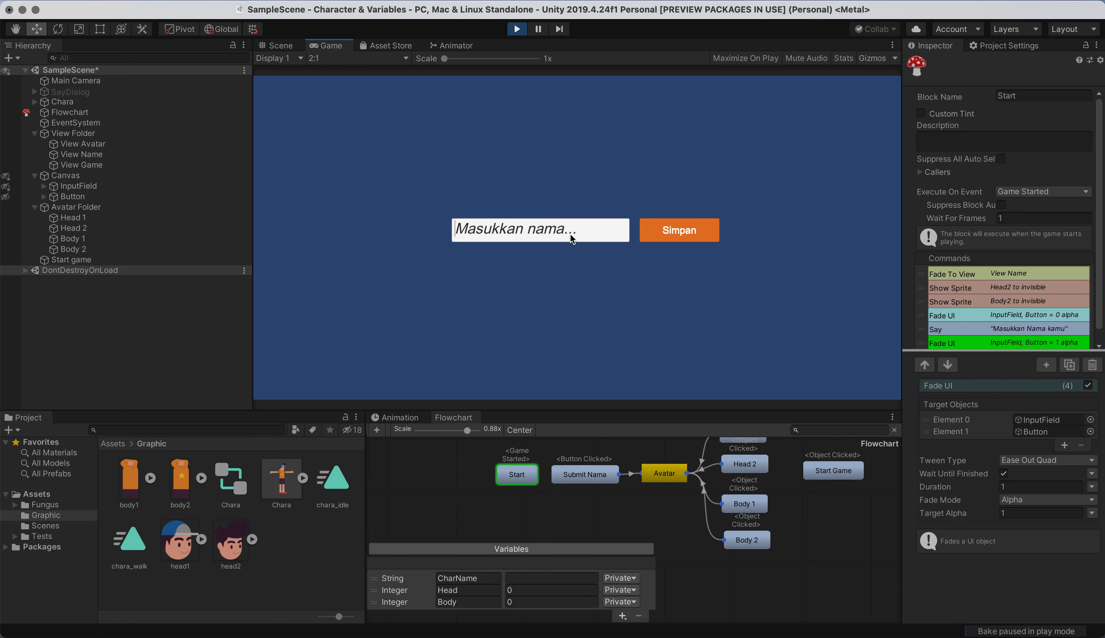
{"action": "type", "text": "Darma"}
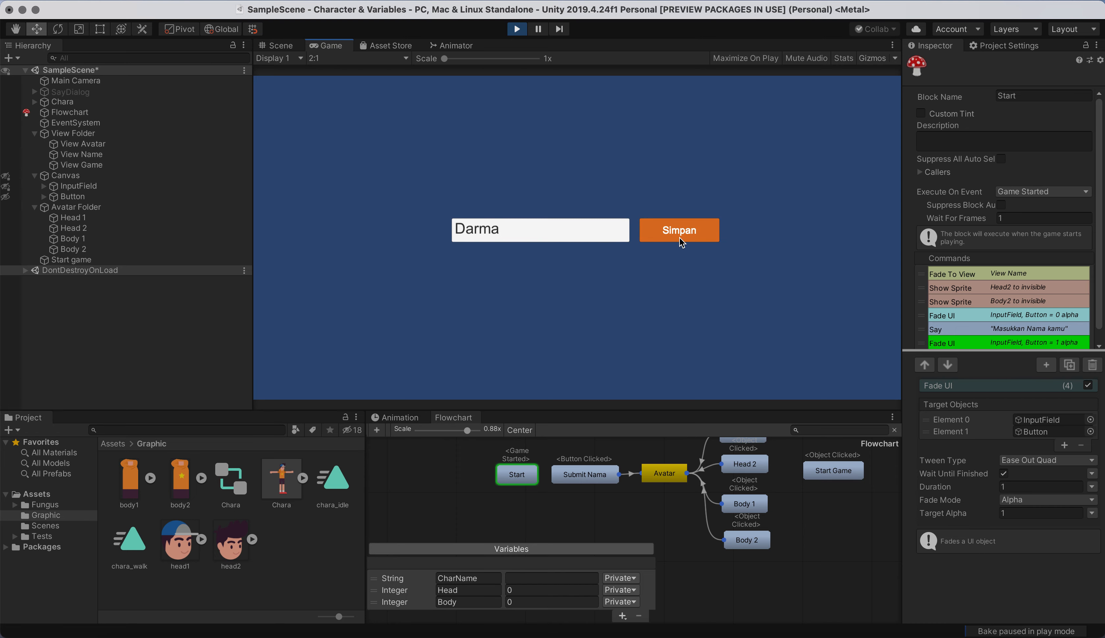
{"action": "left_click", "coordinate": [679, 237]}
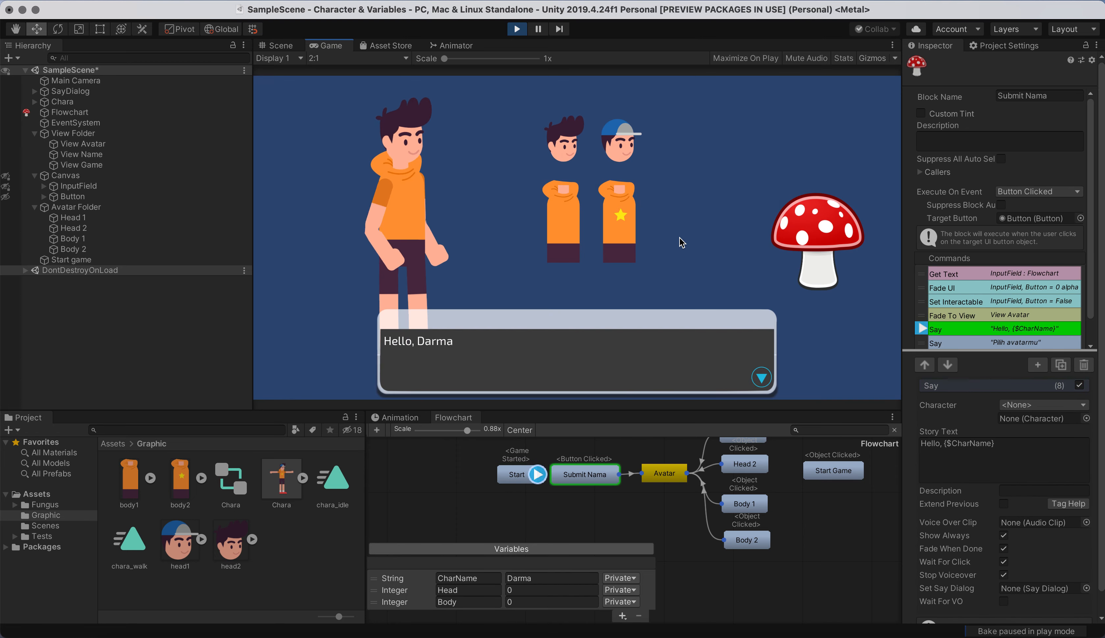
{"action": "left_click", "coordinate": [684, 239]}
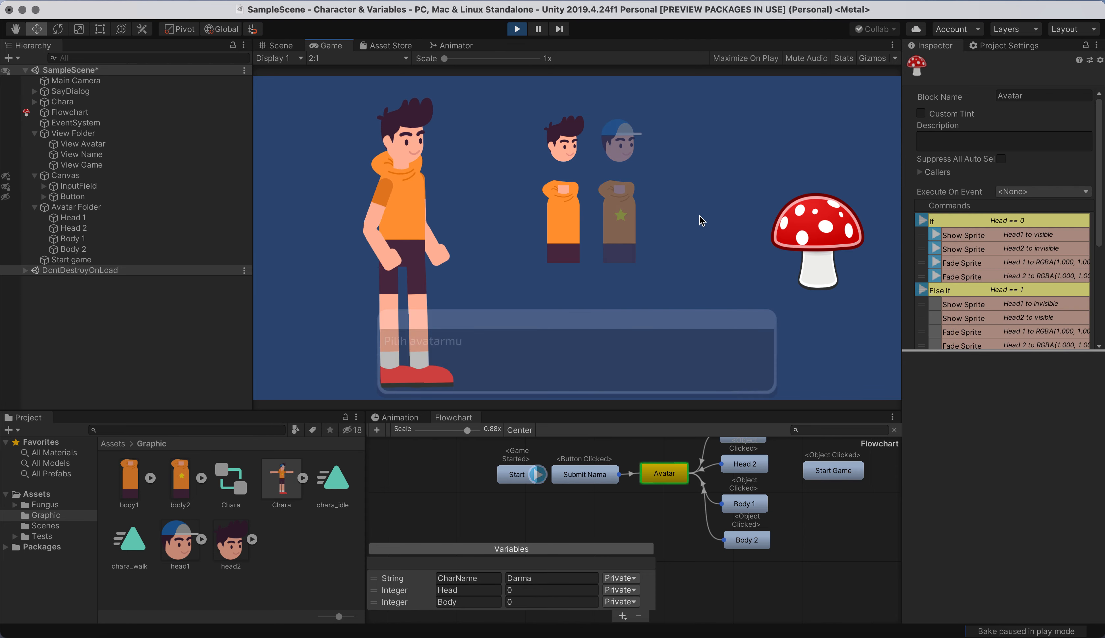
Test switching the avatar's head and body options, start the game with the mushroom, and stop the playtest
{"action": "left_click", "coordinate": [622, 145]}
{"action": "left_click", "coordinate": [618, 217]}
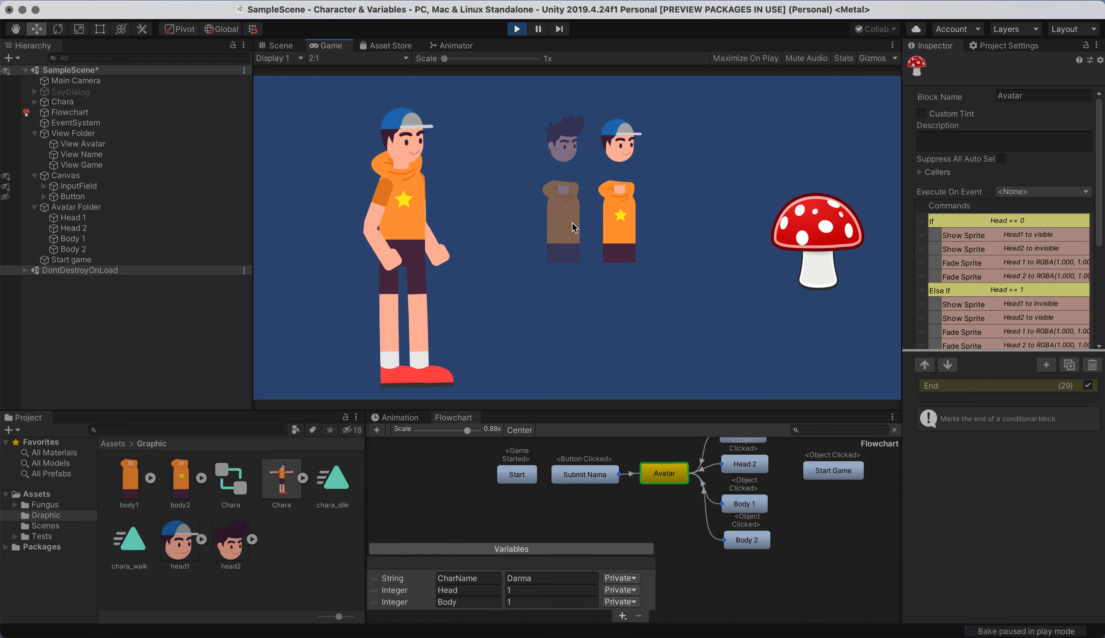
{"action": "left_click", "coordinate": [570, 143]}
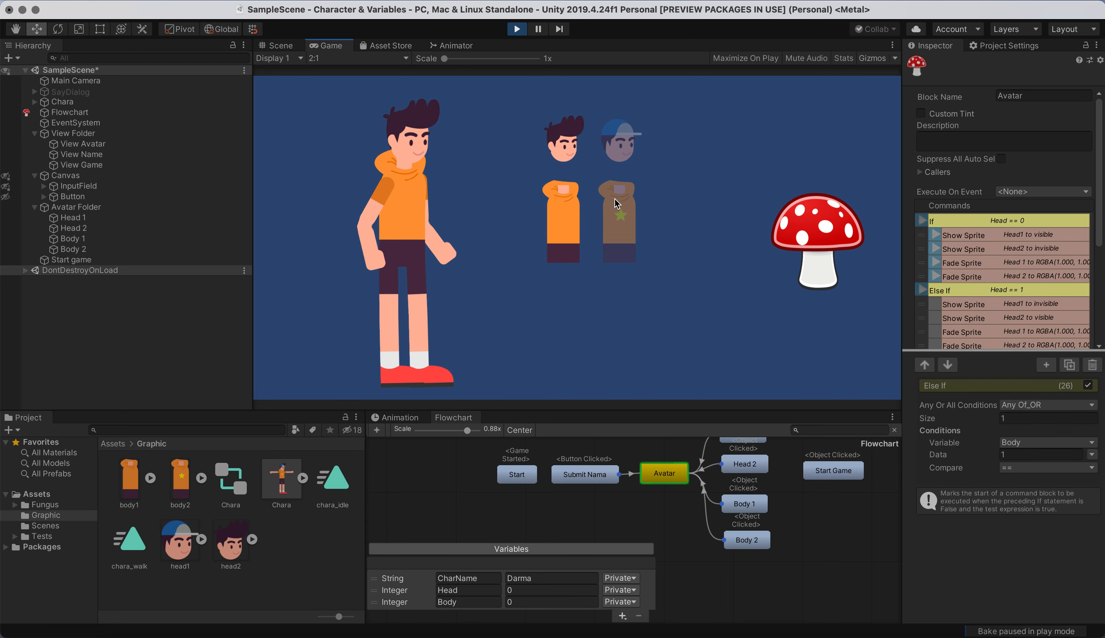
{"action": "left_click", "coordinate": [620, 141]}
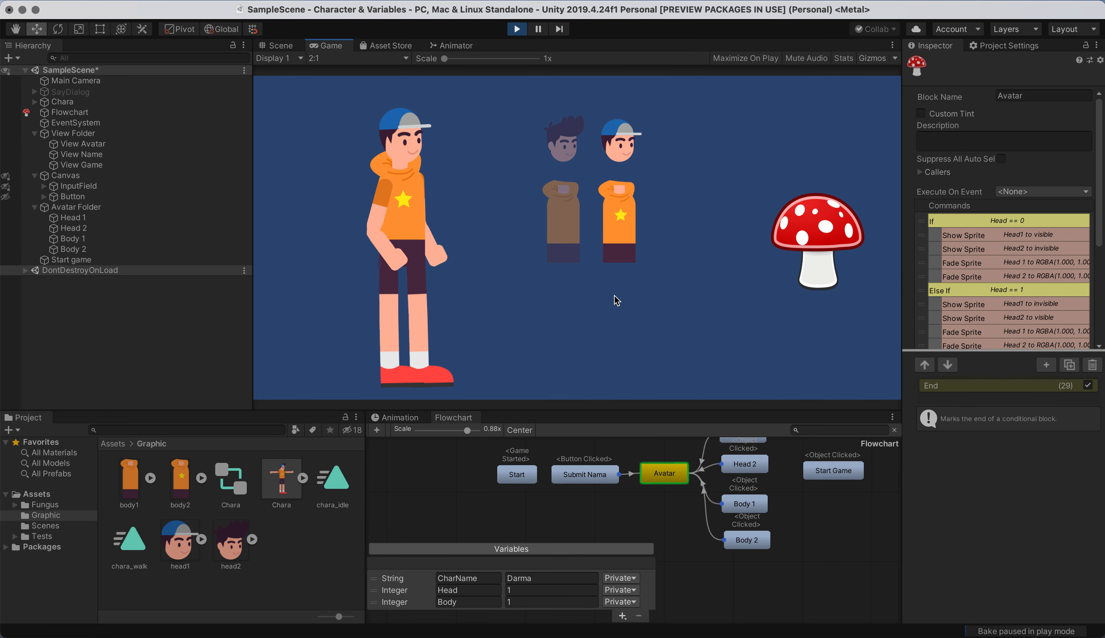
{"action": "left_click", "coordinate": [815, 239]}
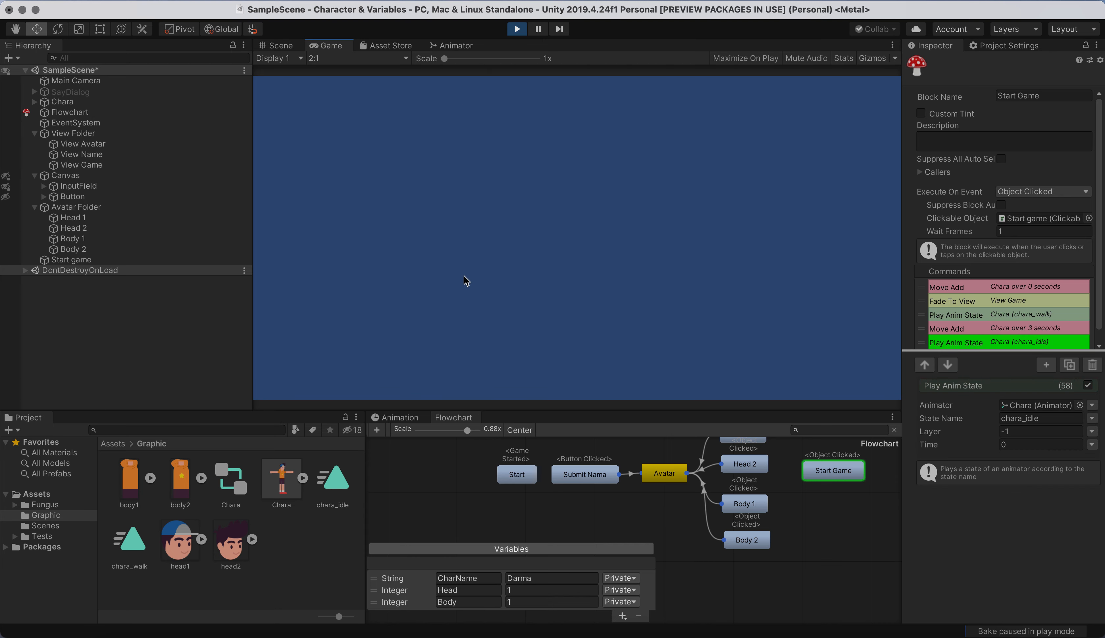
{"action": "left_click", "coordinate": [517, 29]}
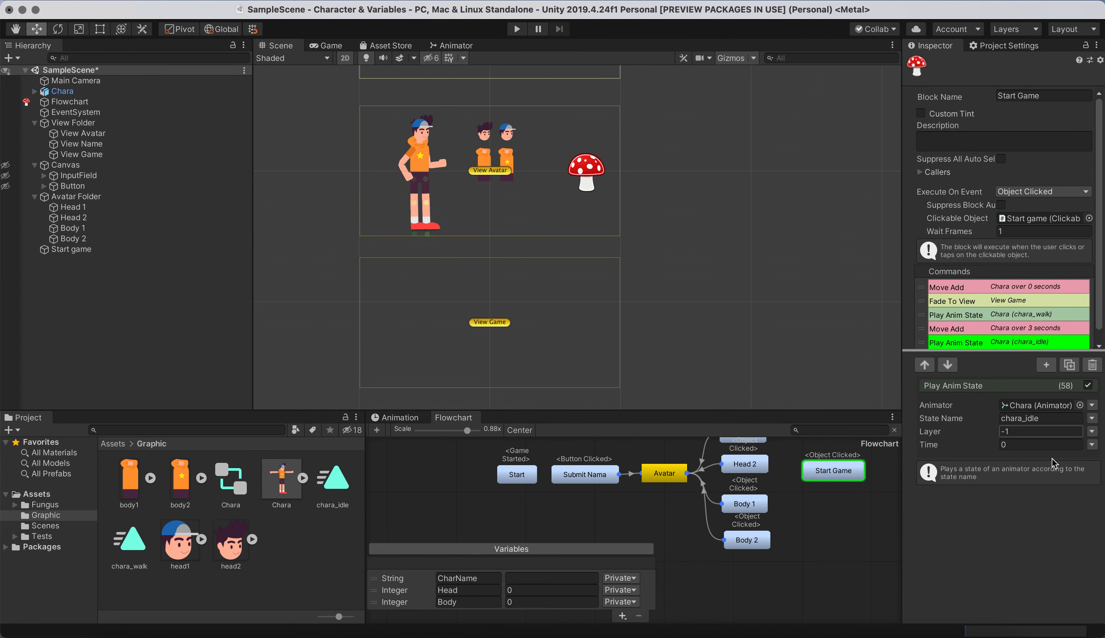
Move Chara horizontally to about X 4.17 to gauge the walking distance, and undo the move
{"action": "scroll", "coordinate": [1009, 328], "scroll_direction": "down", "scroll_amount": 1}
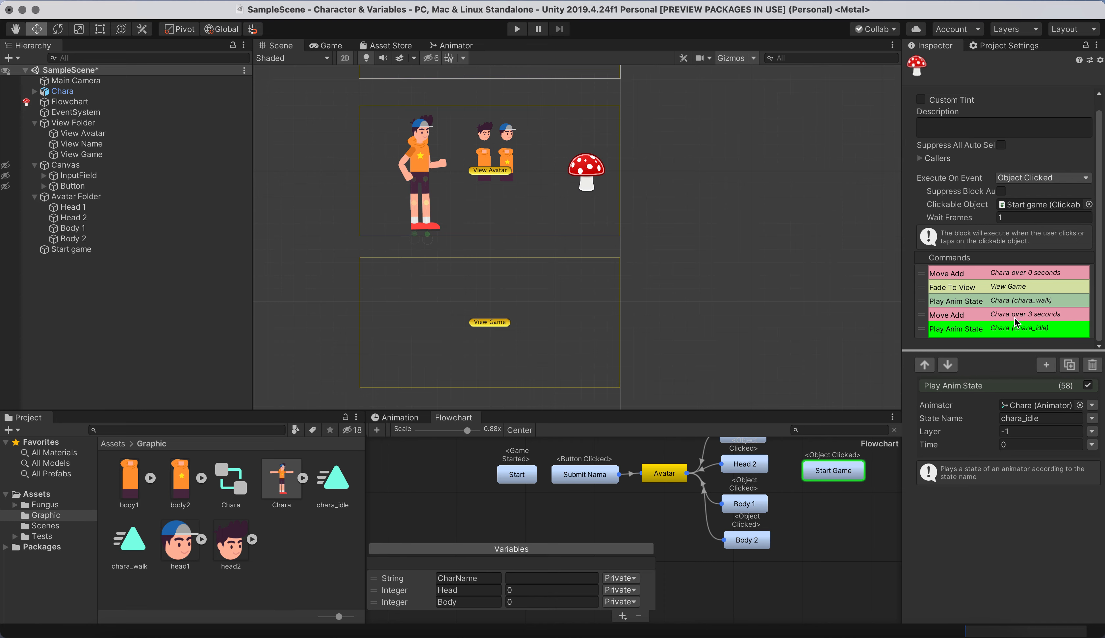
{"action": "left_click", "coordinate": [1030, 314]}
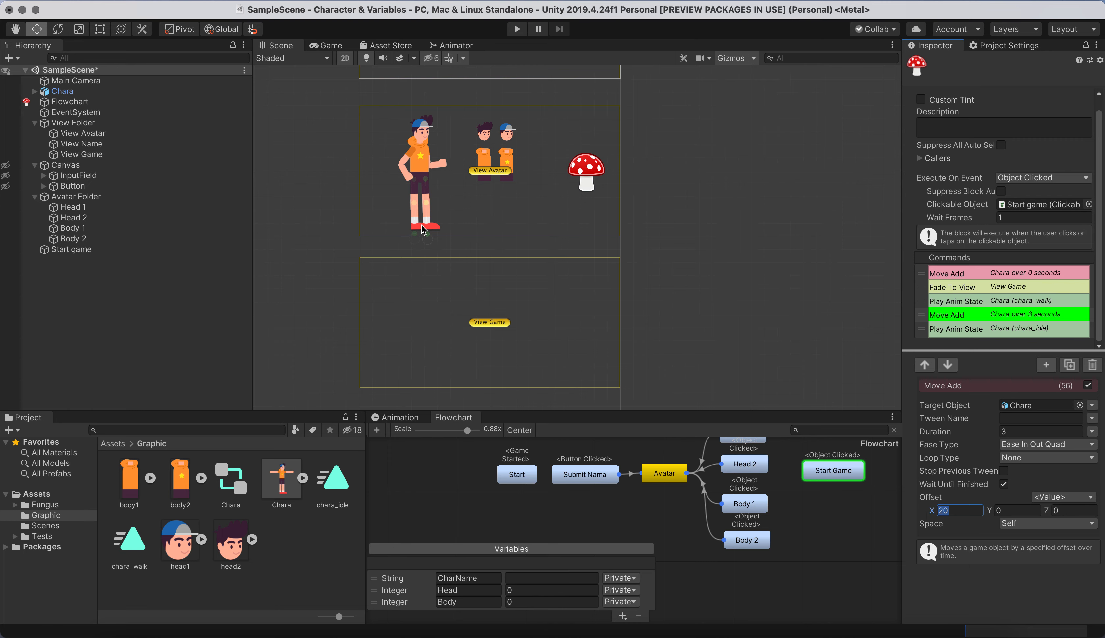
{"action": "left_click", "coordinate": [414, 214]}
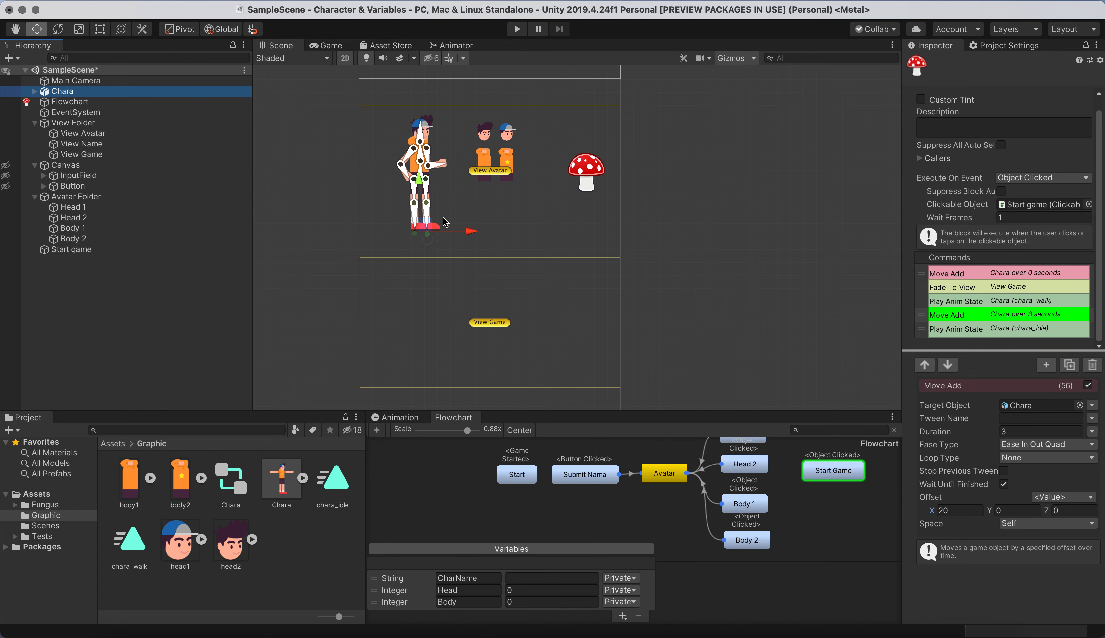
{"action": "left_click_drag", "start_coordinate": [468, 232], "coordinate": [597, 233]}
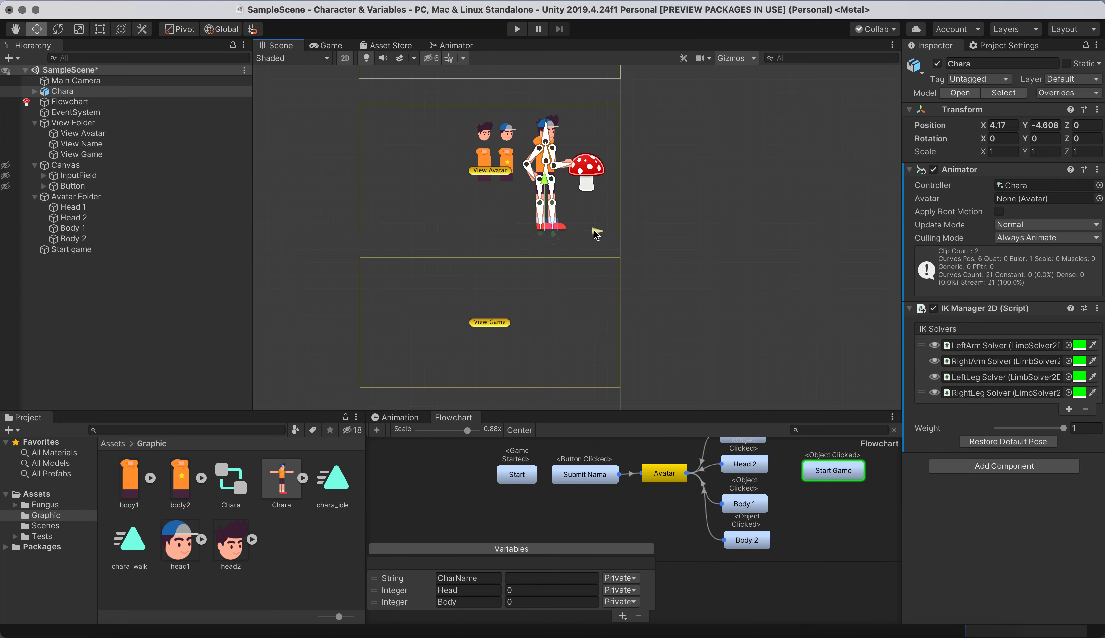
{"action": "key", "text": "Escape"}
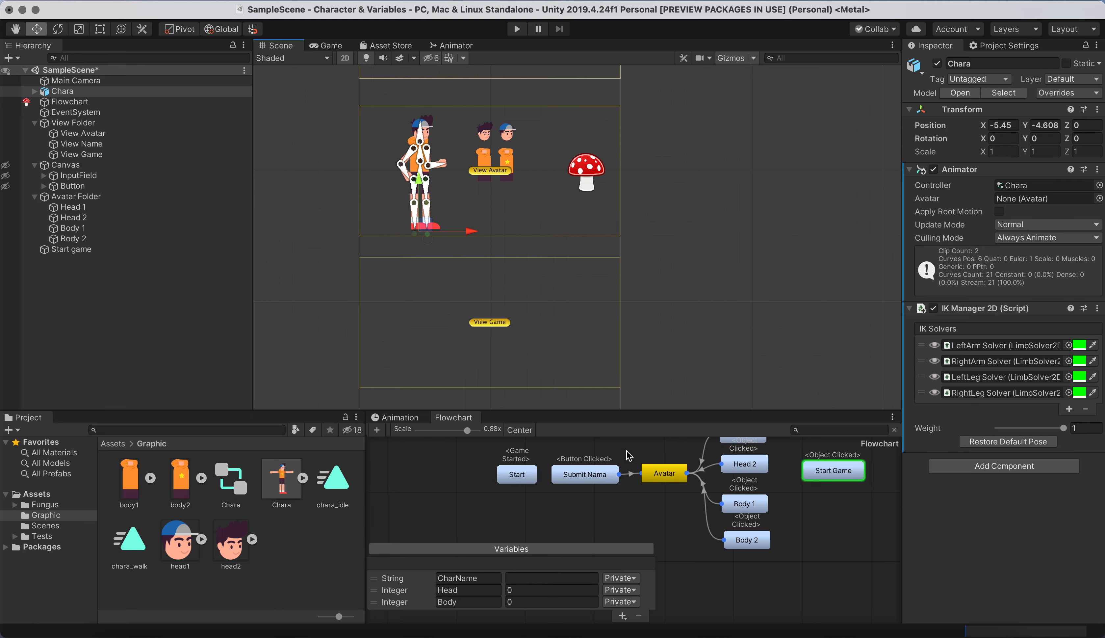
Set the X offset of the Start Game block's second Move Add command to 9
{"action": "left_click", "coordinate": [847, 476]}
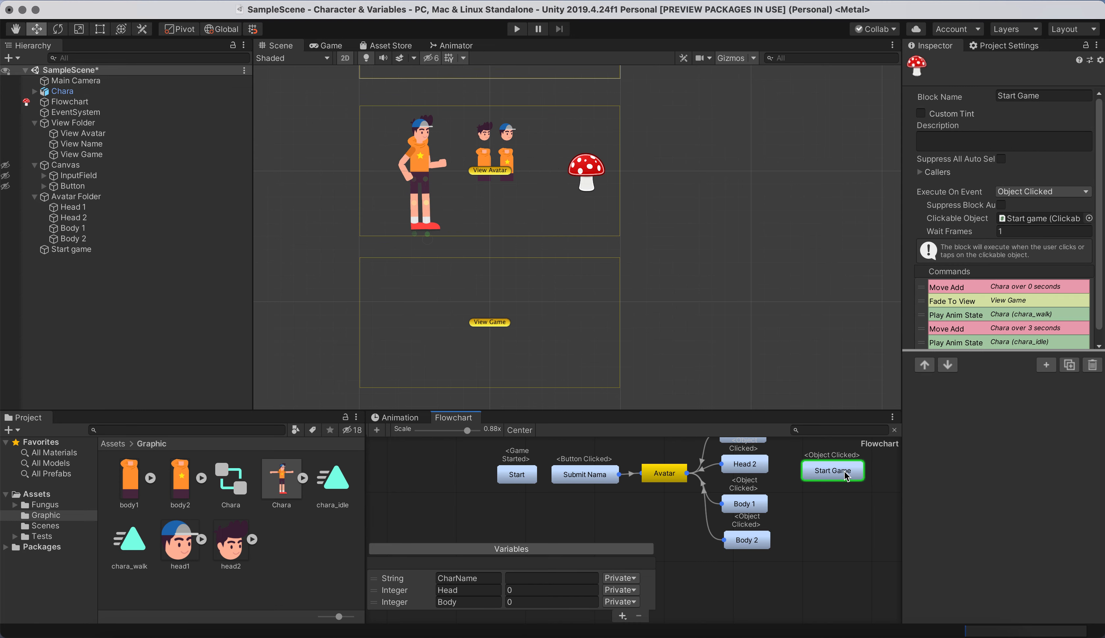
{"action": "scroll", "coordinate": [1029, 346], "scroll_direction": "down", "scroll_amount": 1}
{"action": "left_click", "coordinate": [1031, 313]}
{"action": "left_click", "coordinate": [959, 509]}
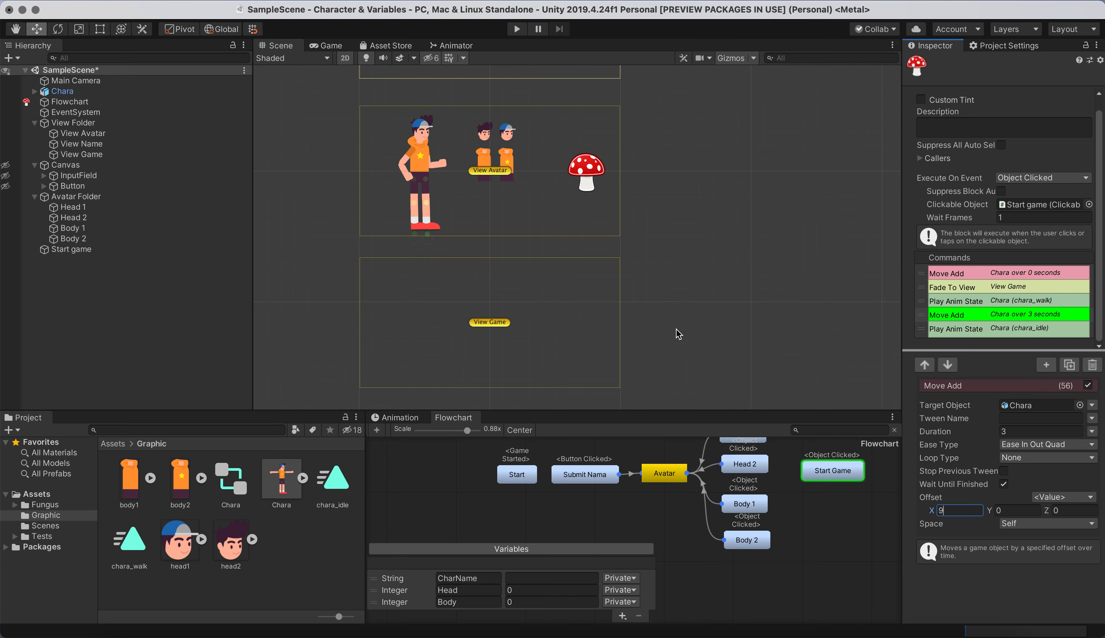
Run the scene again, enter and save a character name, and advance through the dialogs to the avatar selection
{"action": "left_click", "coordinate": [517, 29]}
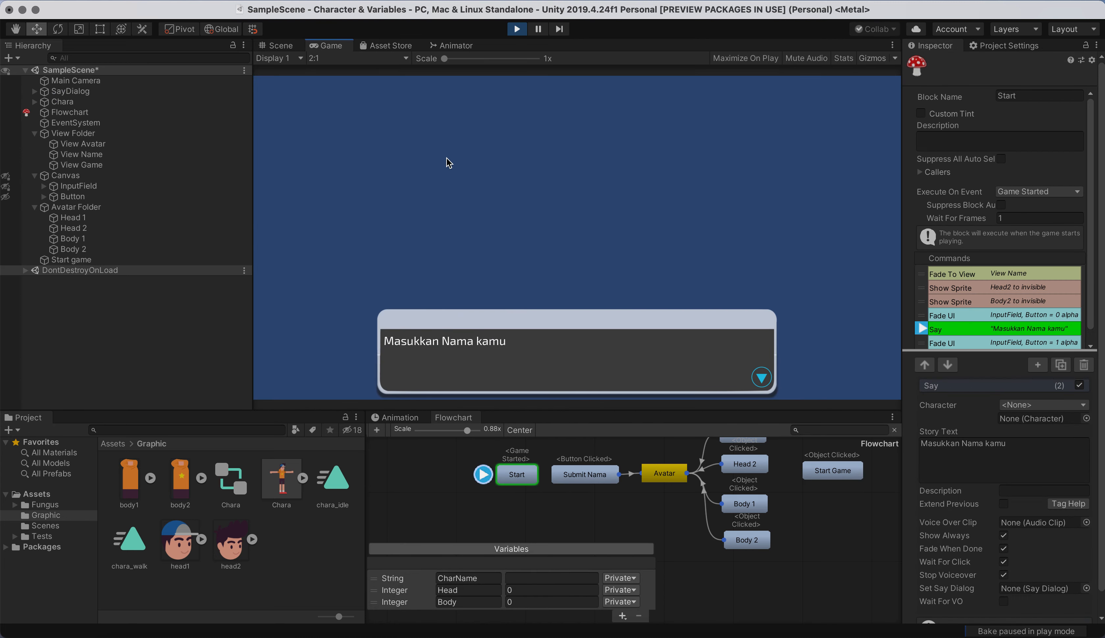
{"action": "left_click", "coordinate": [475, 199]}
{"action": "left_click", "coordinate": [526, 228]}
{"action": "type", "text": "Drma"}
{"action": "key", "text": "BackSpace"}
{"action": "key", "text": "BackSpace"}
{"action": "key", "text": "BackSpace"}
{"action": "type", "text": "arma"}
{"action": "left_click", "coordinate": [698, 229]}
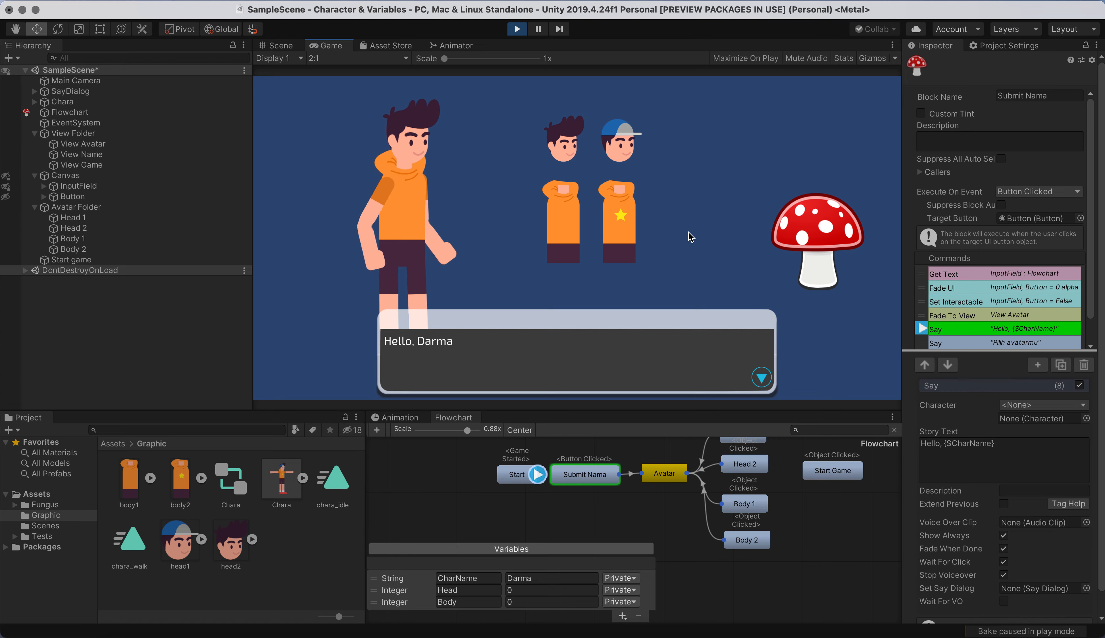
{"action": "left_click", "coordinate": [691, 237]}
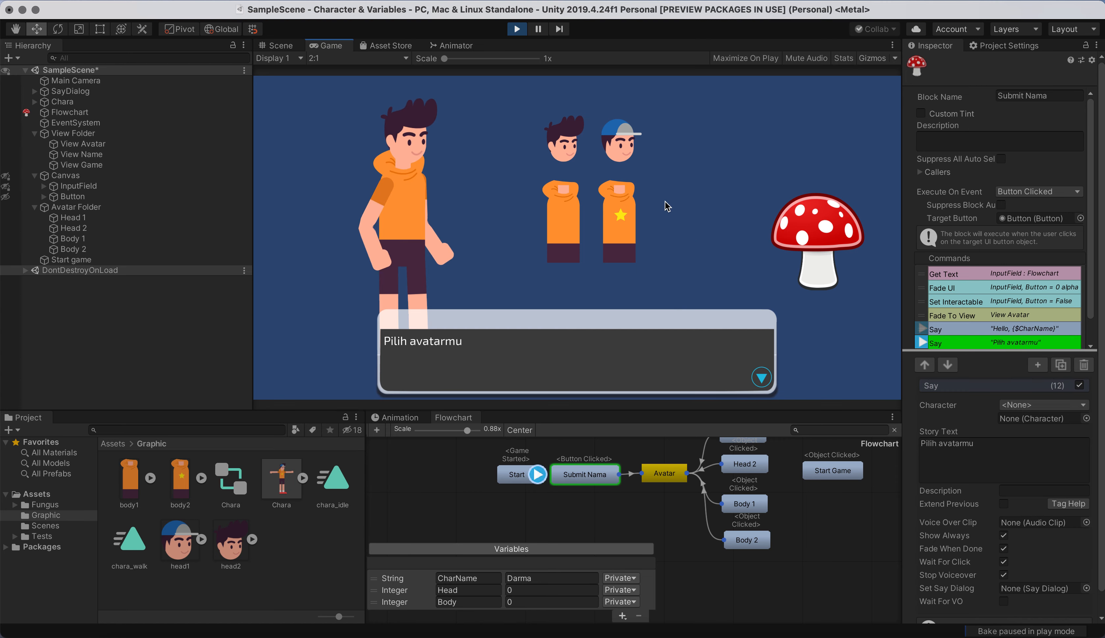
{"action": "left_click", "coordinate": [664, 205]}
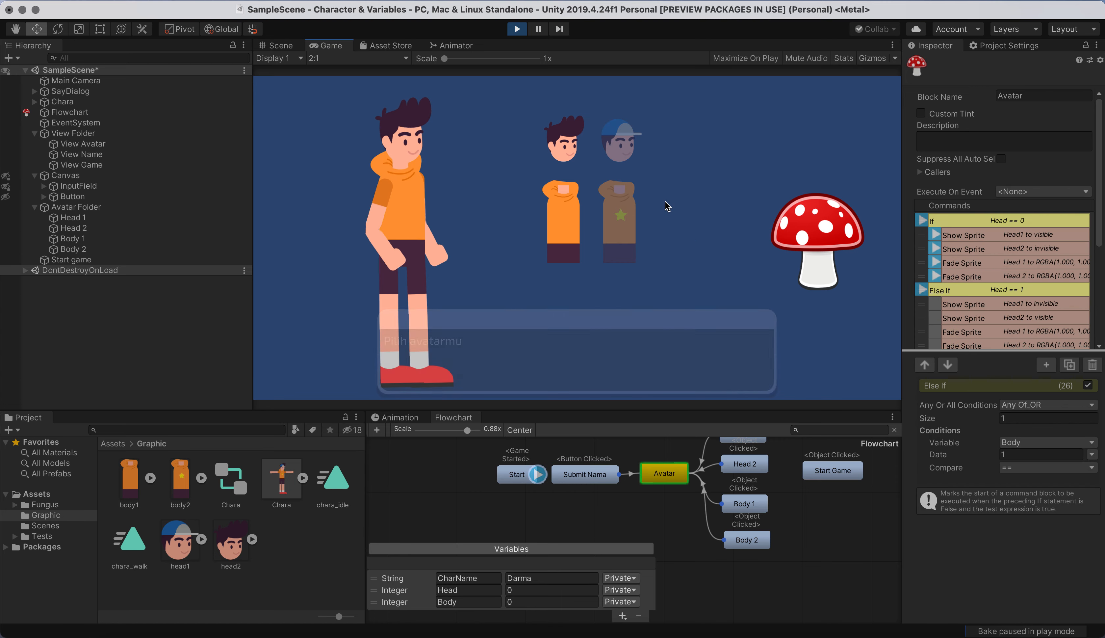
Choose the cap head and plain body, start the game with the mushroom to check the walk-in, and stop the playtest
{"action": "left_click", "coordinate": [619, 143]}
{"action": "left_click", "coordinate": [618, 219]}
{"action": "left_click", "coordinate": [567, 222]}
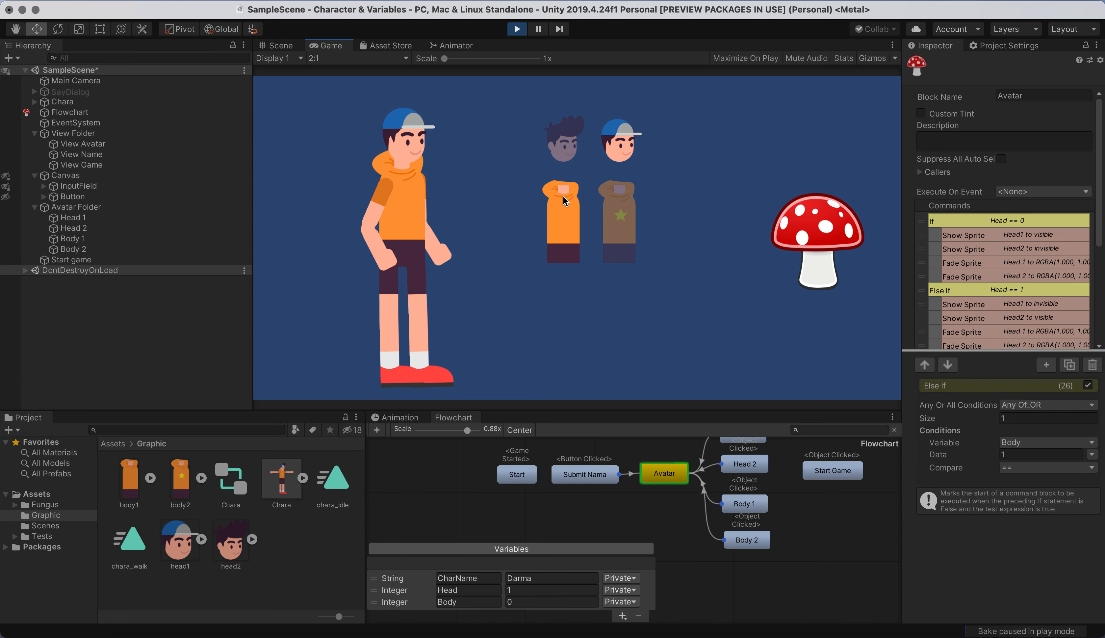
{"action": "left_click", "coordinate": [818, 229]}
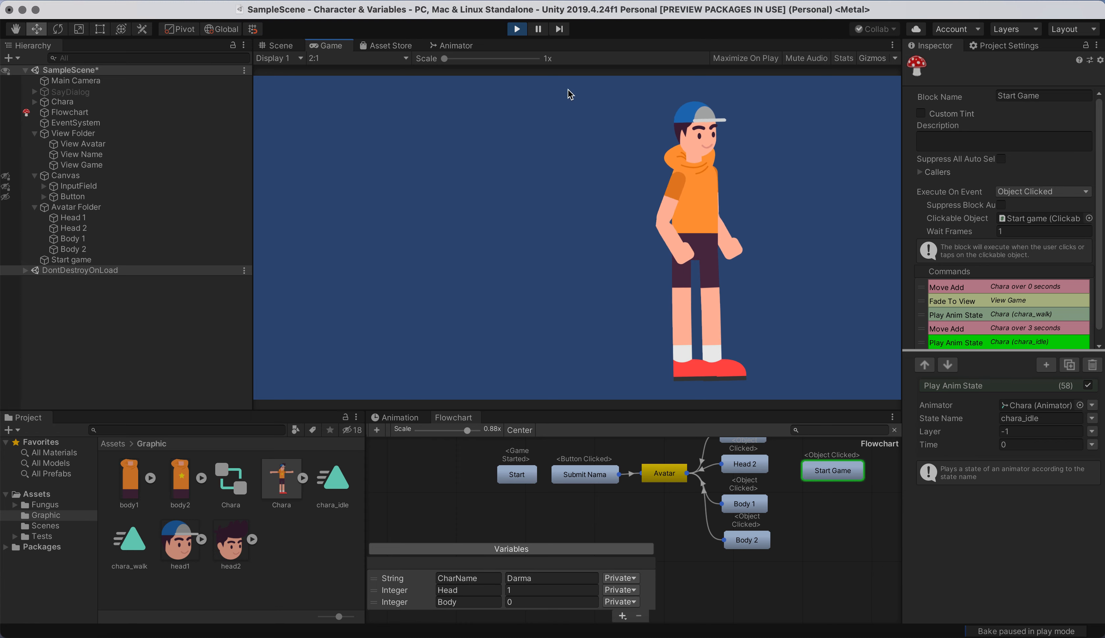
{"action": "left_click", "coordinate": [517, 30]}
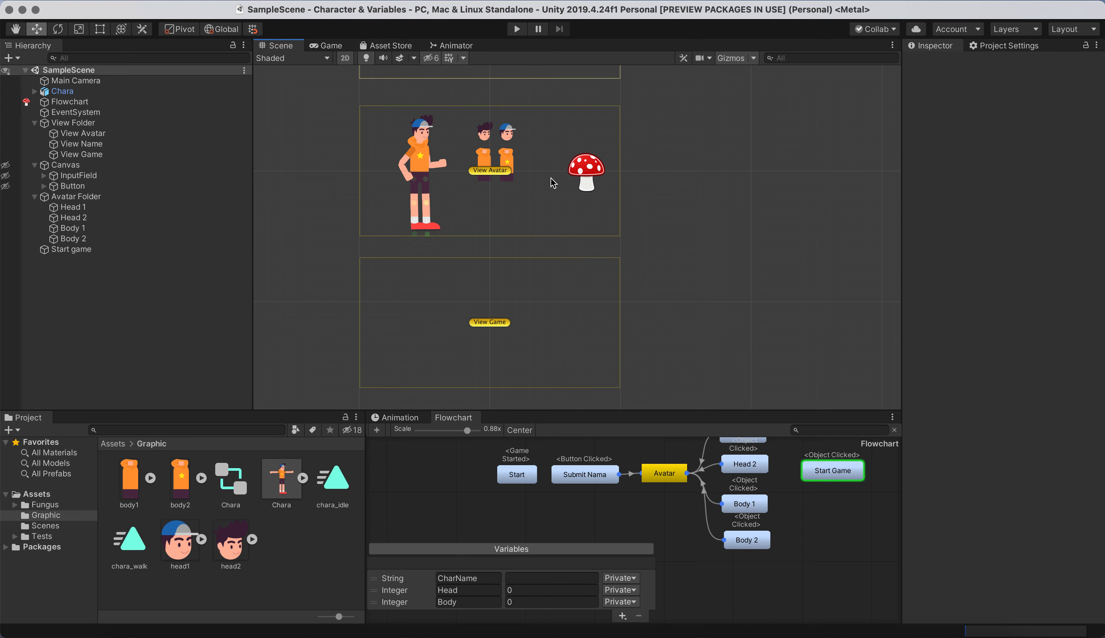
Make the hidden Canvas with its InputField and Button visible in the scene
{"action": "scroll", "coordinate": [552, 182], "scroll_direction": "down", "scroll_amount": 5}
{"action": "scroll", "coordinate": [553, 182], "scroll_direction": "up", "scroll_amount": 2}
{"action": "scroll", "coordinate": [552, 182], "scroll_direction": "up", "scroll_amount": 1}
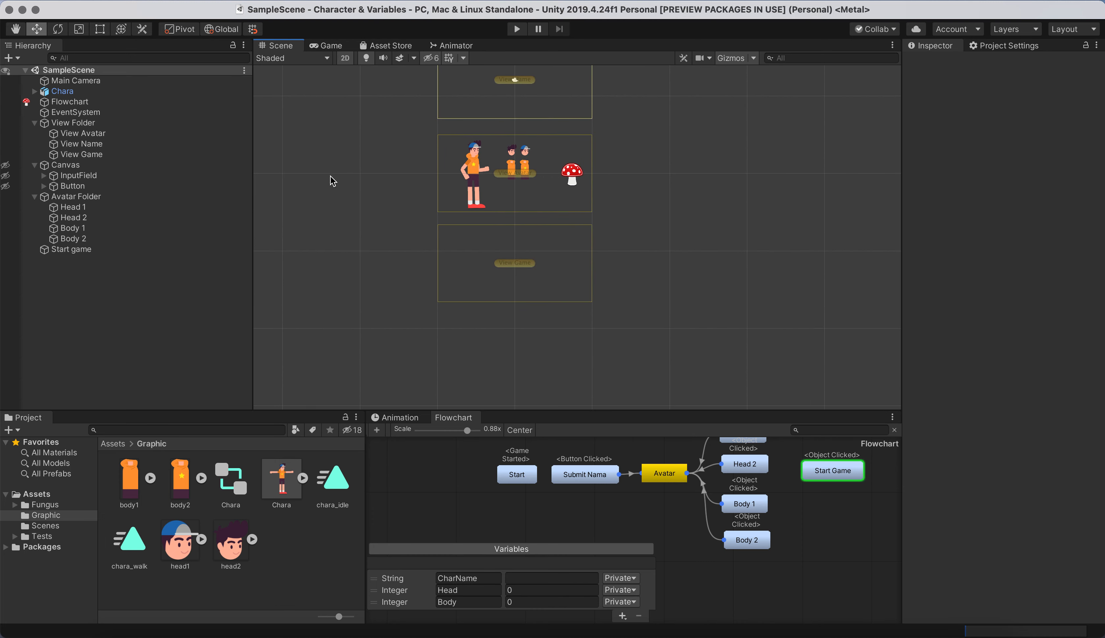
{"action": "left_click", "coordinate": [6, 166]}
{"action": "scroll", "coordinate": [723, 234], "scroll_direction": "down", "scroll_amount": 10}
{"action": "scroll", "coordinate": [723, 231], "scroll_direction": "down", "scroll_amount": 3}
{"action": "middle_click_drag", "start_coordinate": [722, 233], "coordinate": [715, 272]}
{"action": "scroll", "coordinate": [679, 134], "scroll_direction": "up", "scroll_amount": 10}
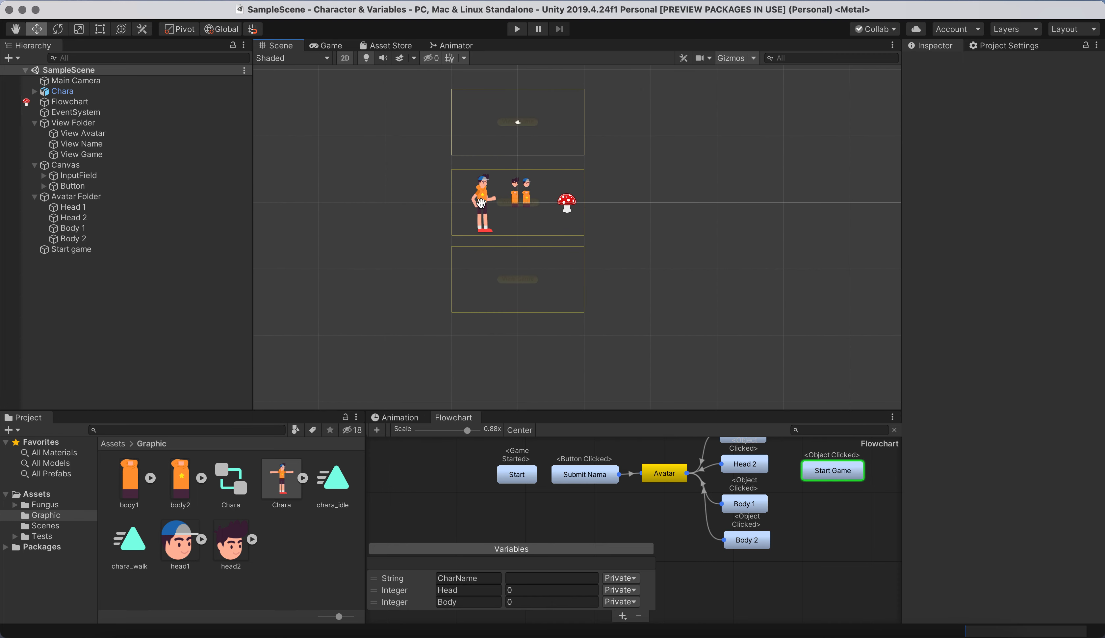